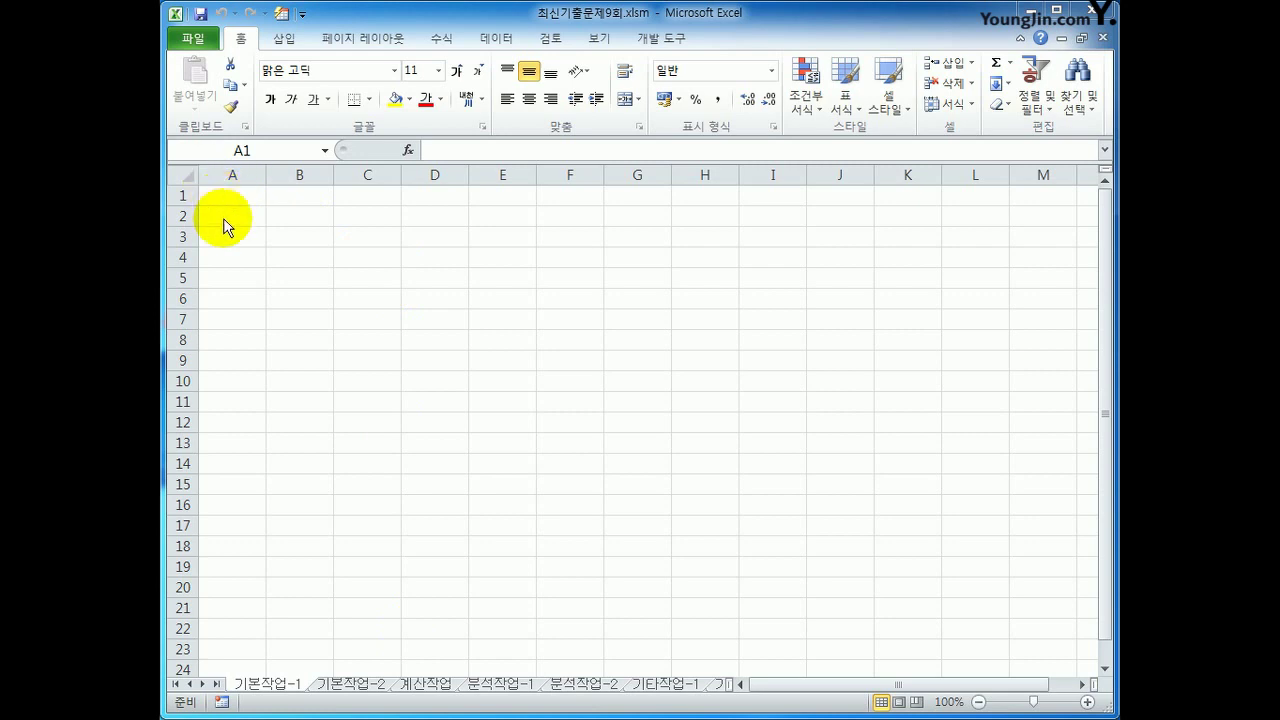
# Start a Microsoft Query import at cell A2 with MS Access Database* as the data source.
pyautogui.click(245, 216)
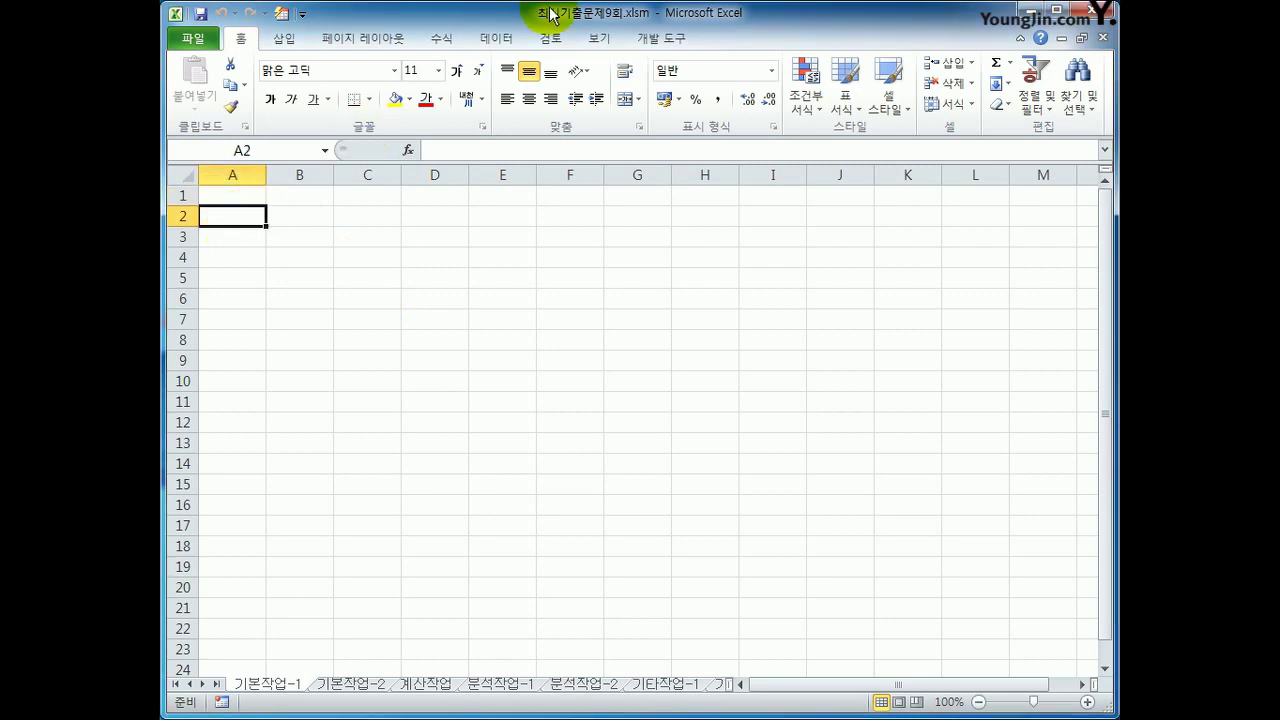
pyautogui.click(510, 42)
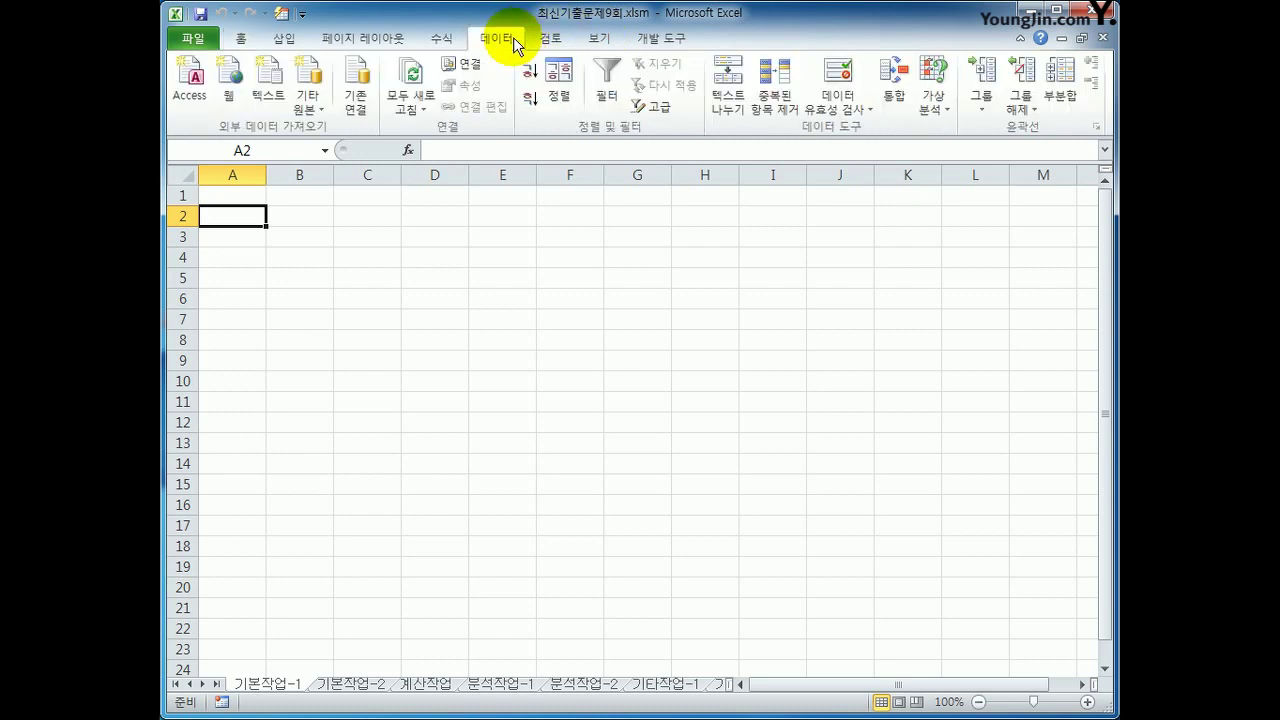
pyautogui.click(310, 104)
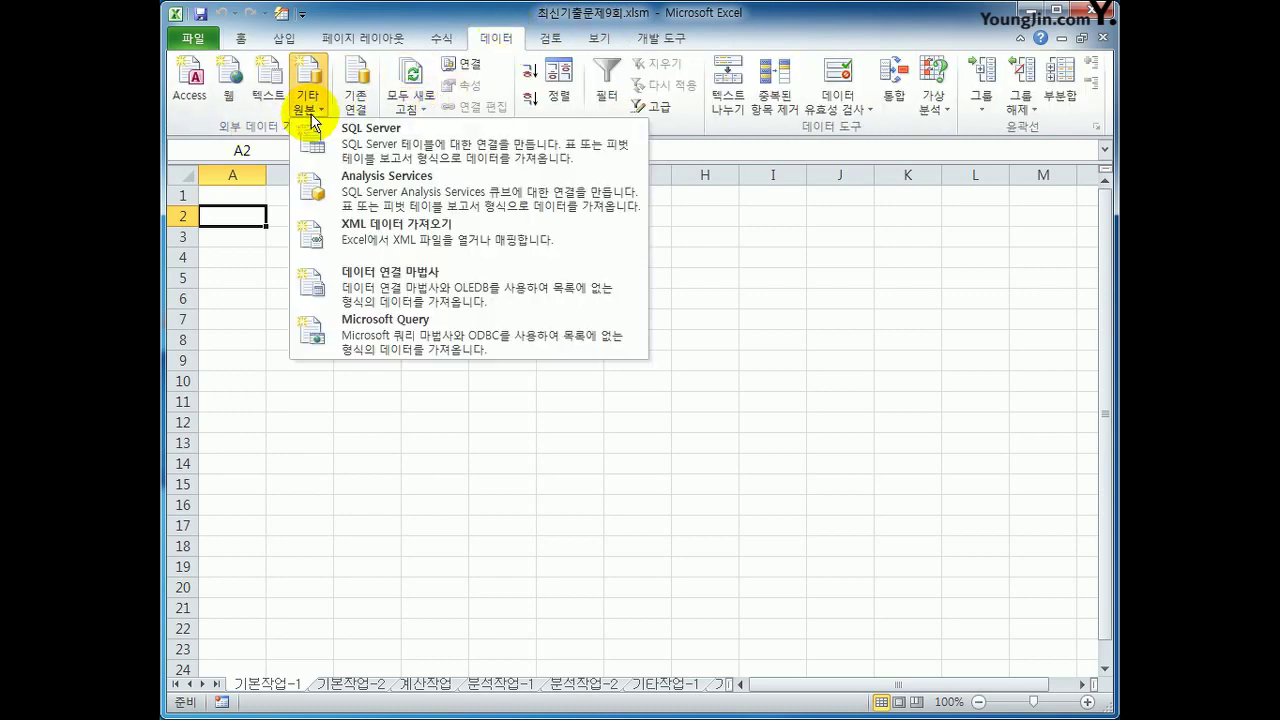
pyautogui.click(432, 341)
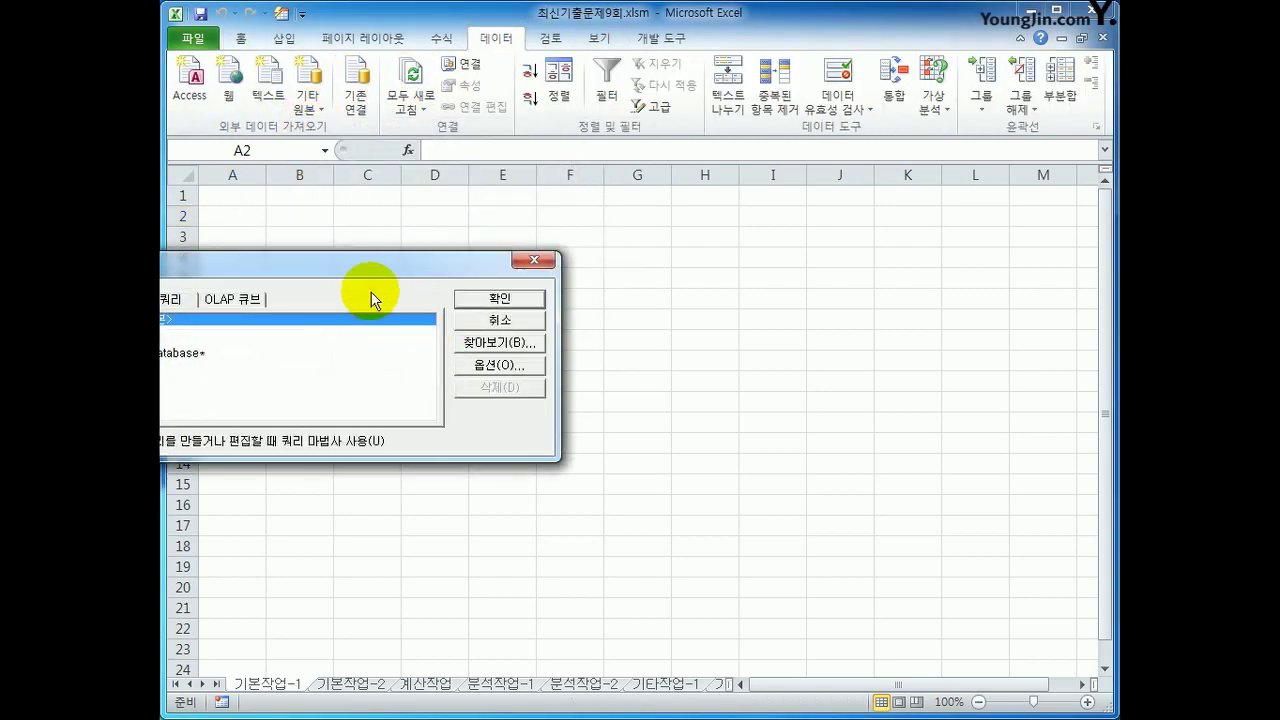
pyautogui.moveTo(366, 290); pyautogui.dragTo(606, 259)
pyautogui.click(476, 346)
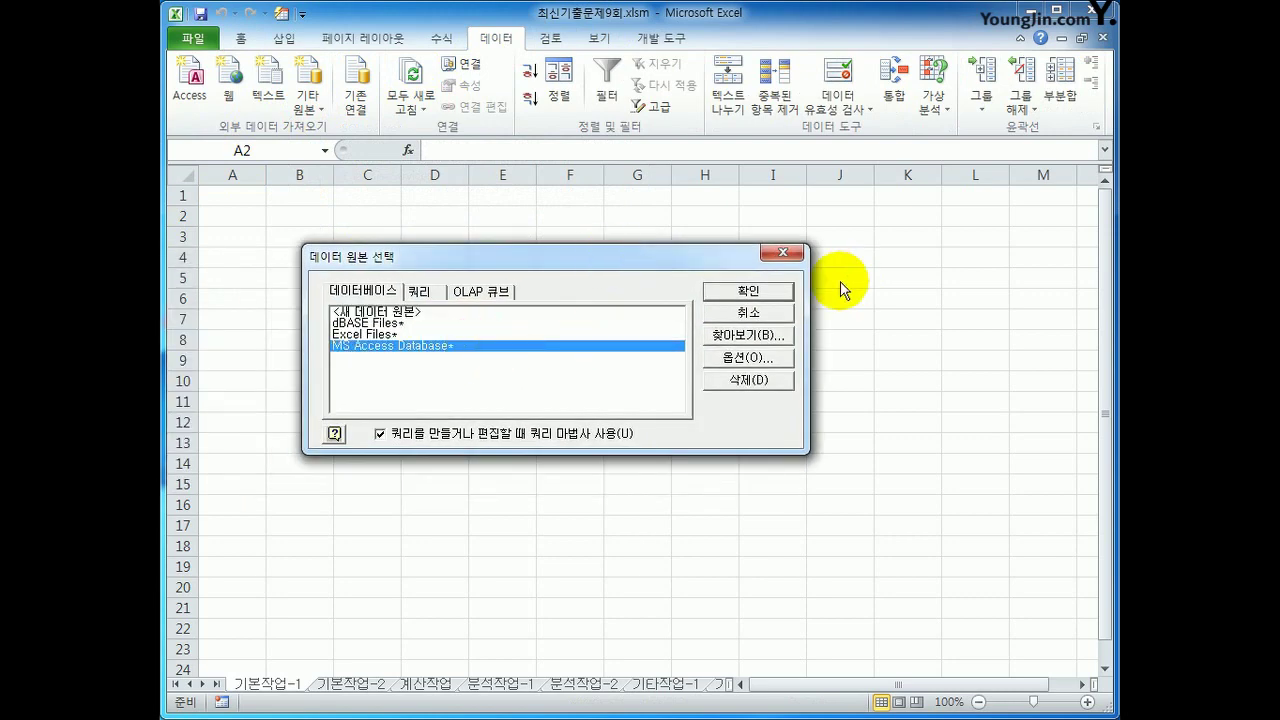
pyautogui.click(752, 291)
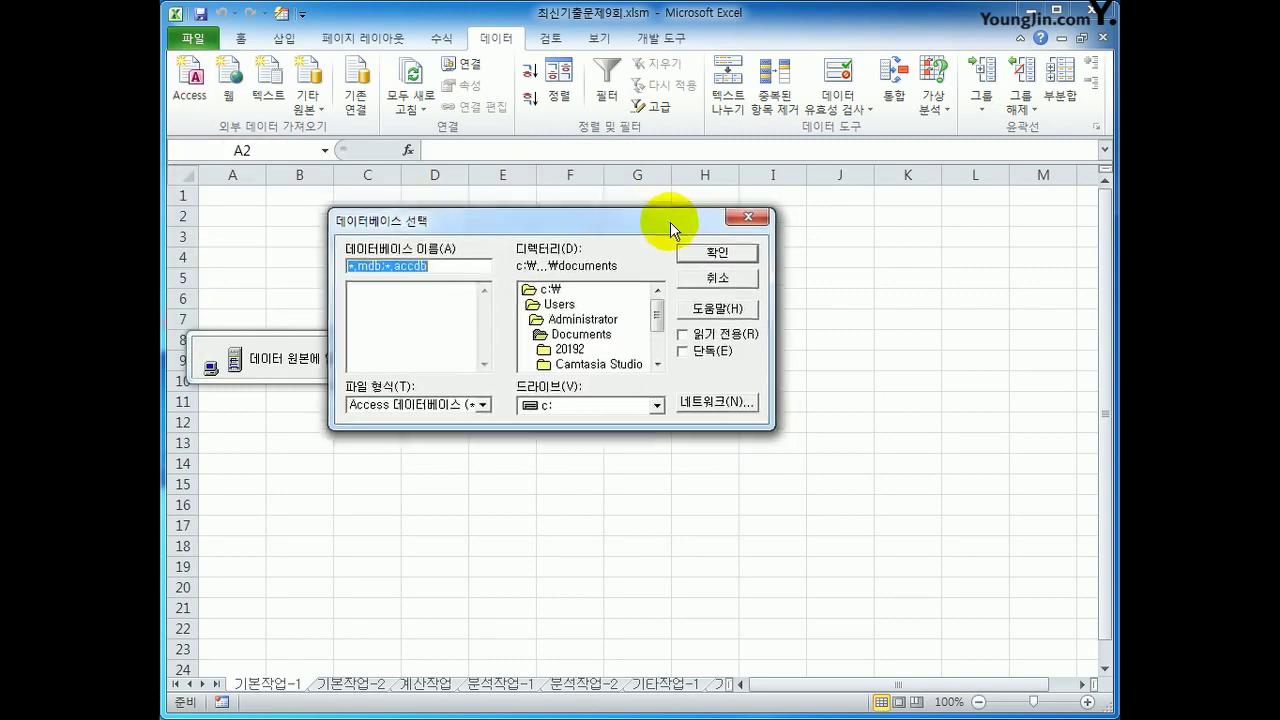
# Connect to the database 학원.accdb in the folder c:\2020컴활1급\스프레드시트\기출문제.
pyautogui.moveTo(670, 222); pyautogui.dragTo(734, 218)
pyautogui.doubleClick(640, 277)
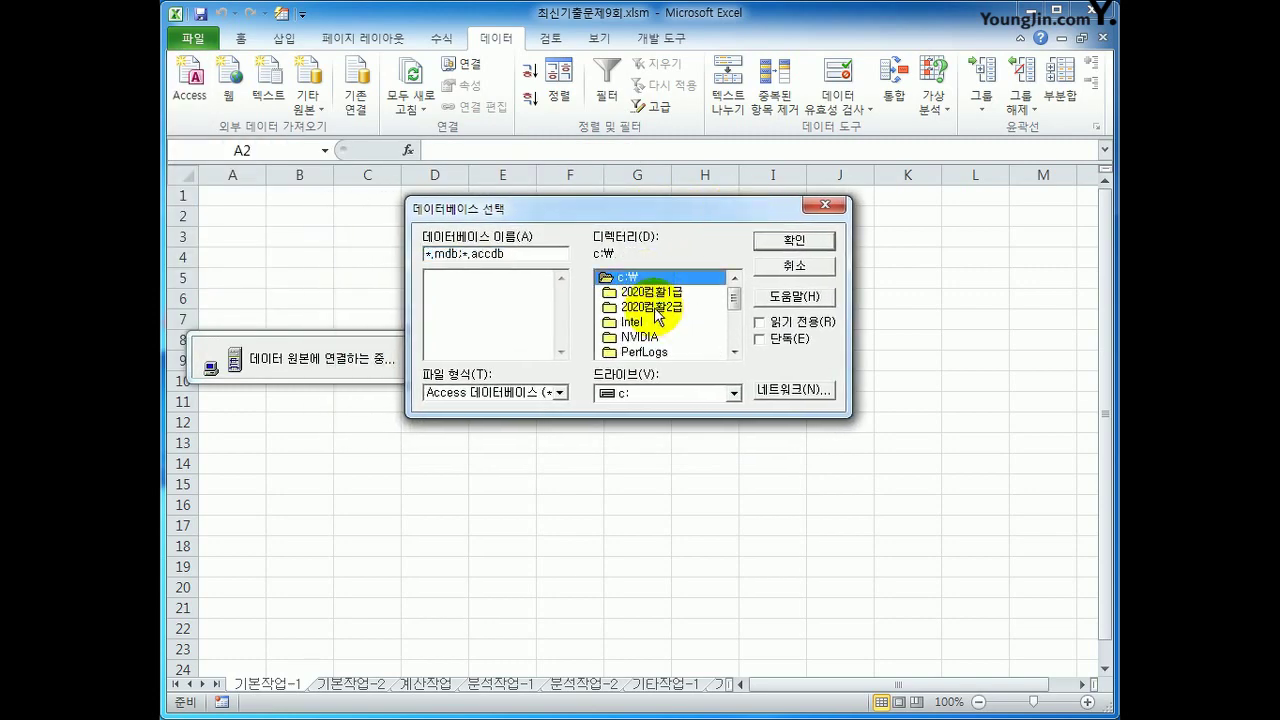
pyautogui.doubleClick(648, 291)
pyautogui.click(668, 322)
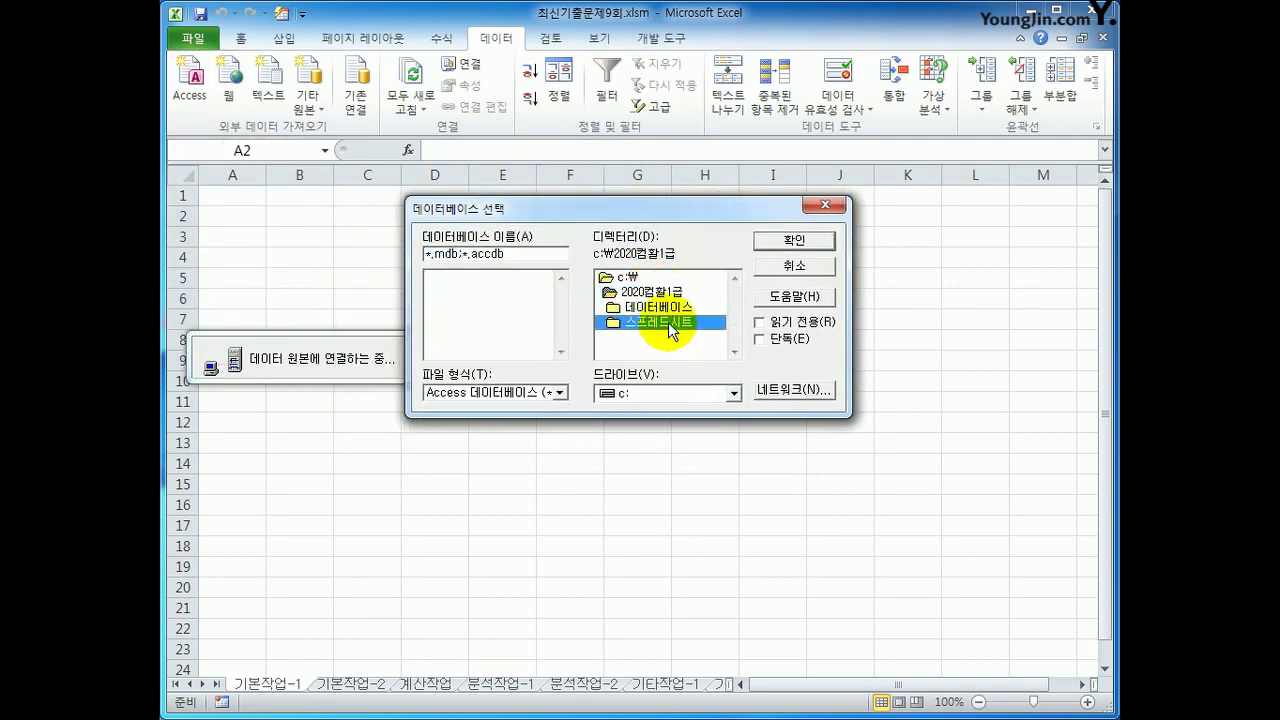
pyautogui.doubleClick(668, 324)
pyautogui.click(664, 353)
pyautogui.doubleClick(665, 352)
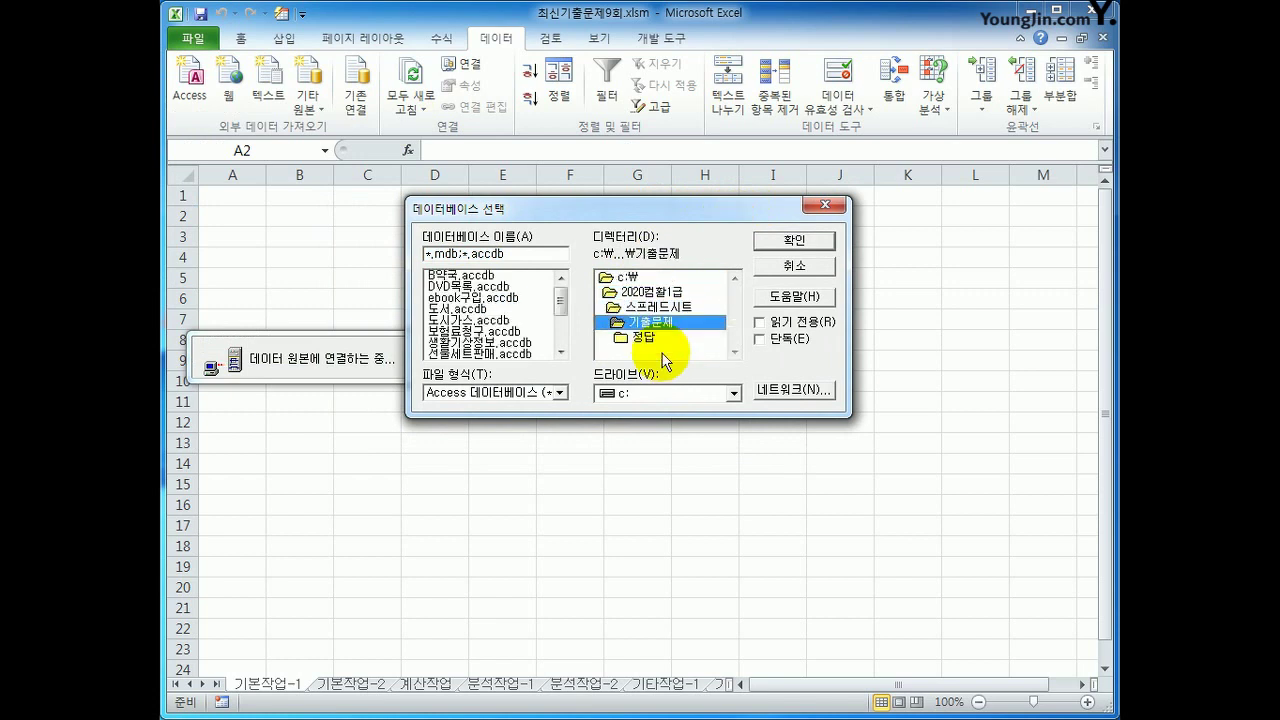
pyautogui.click(561, 330)
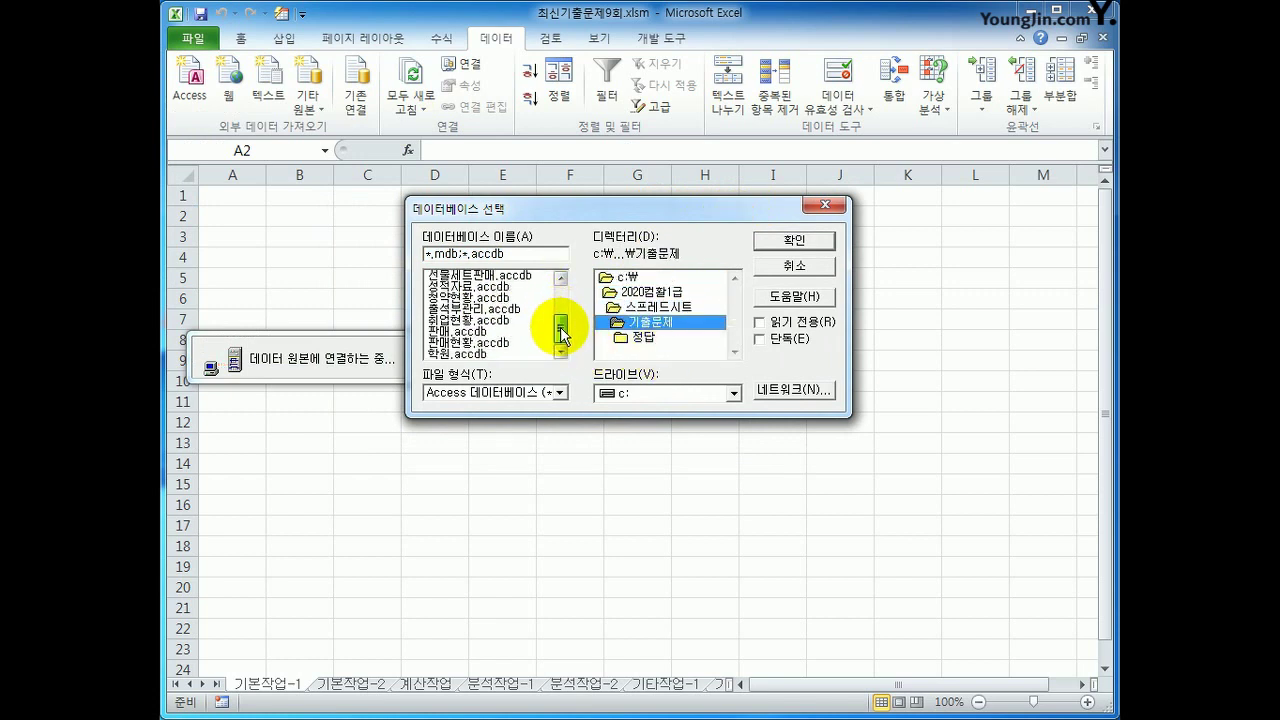
pyautogui.click(520, 354)
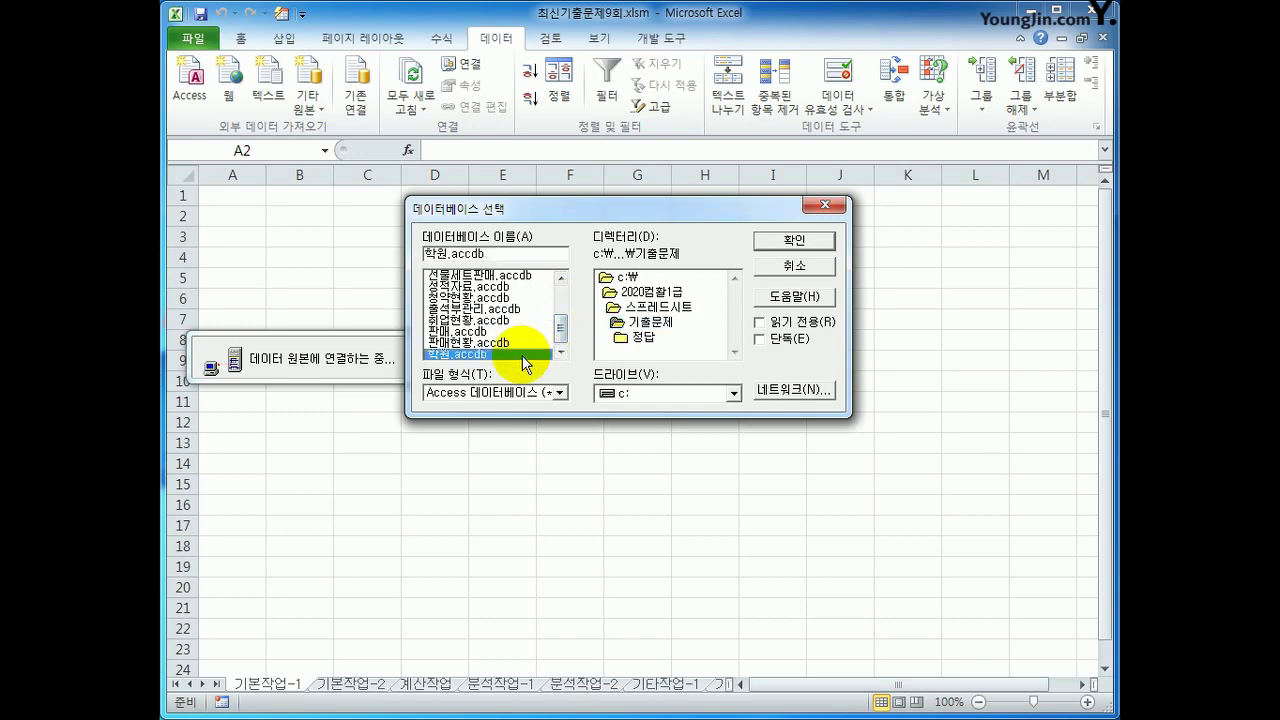
pyautogui.click(817, 243)
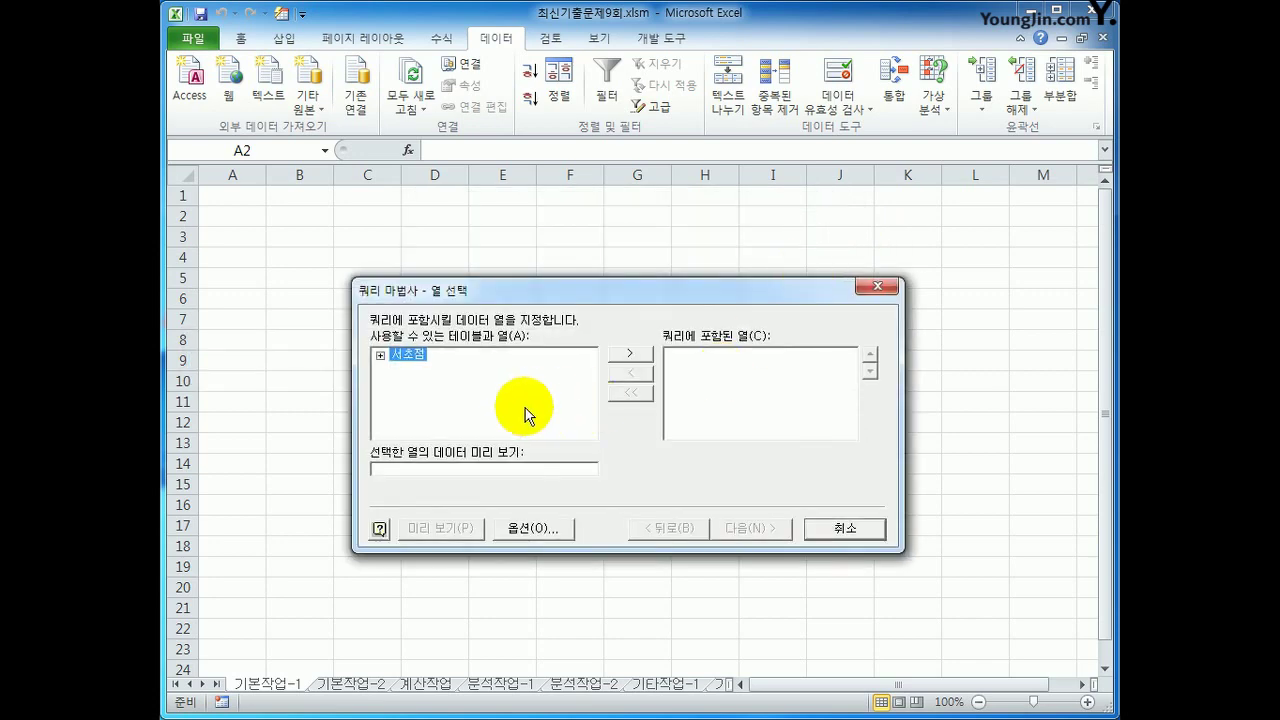
# Include the 강의코드, 수업시작일, 강사명, 학년, 강의과목 and 수강인원 columns of the 서초점 table in the query.
pyautogui.doubleClick(405, 354)
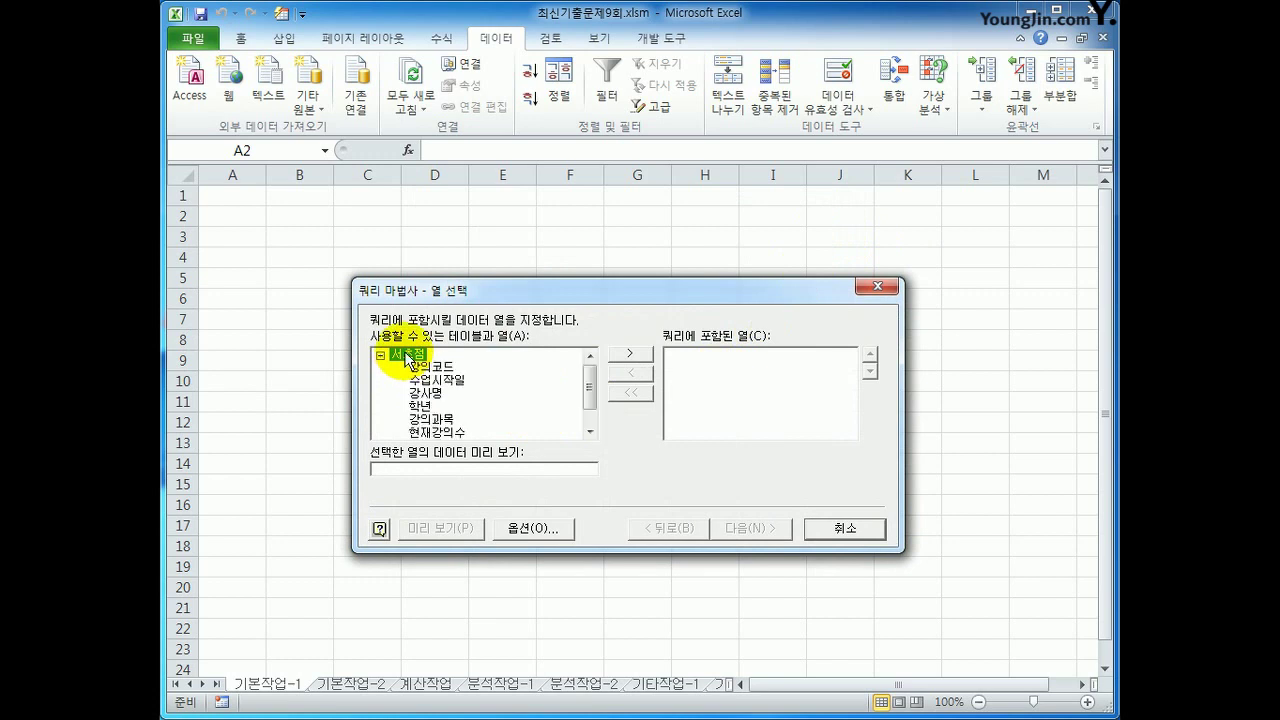
pyautogui.doubleClick(420, 368)
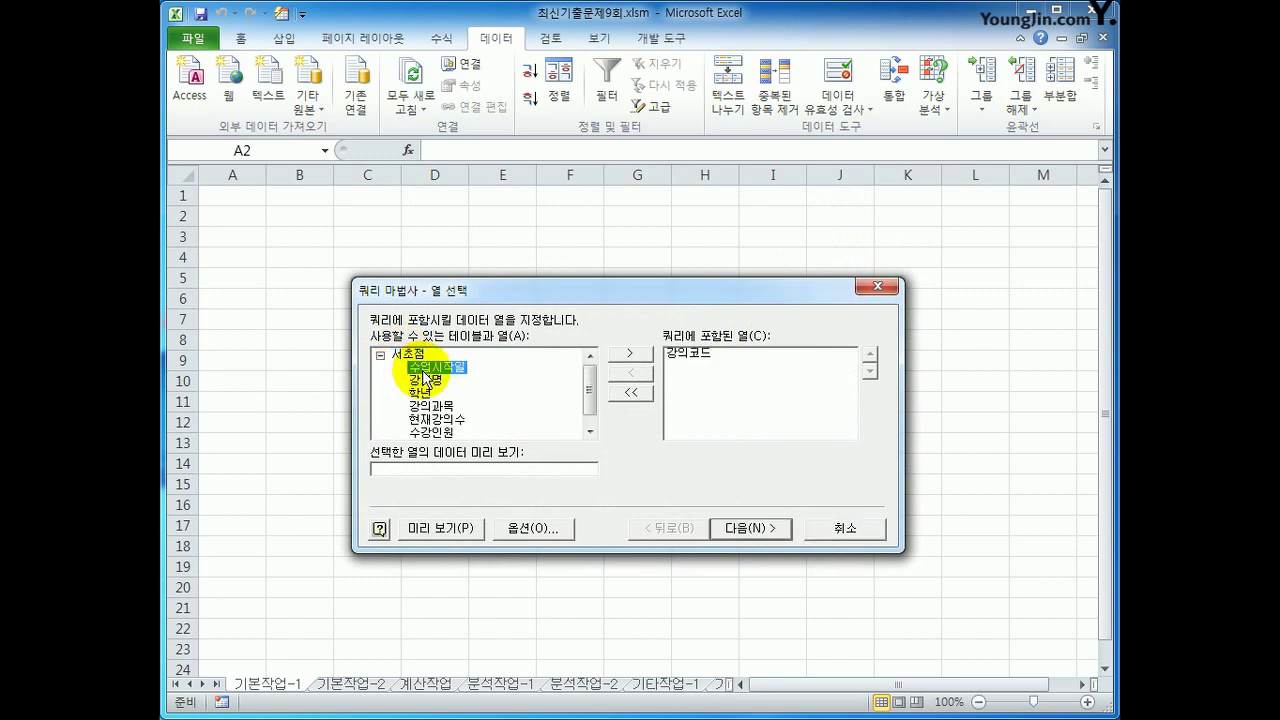
pyautogui.doubleClick(423, 370)
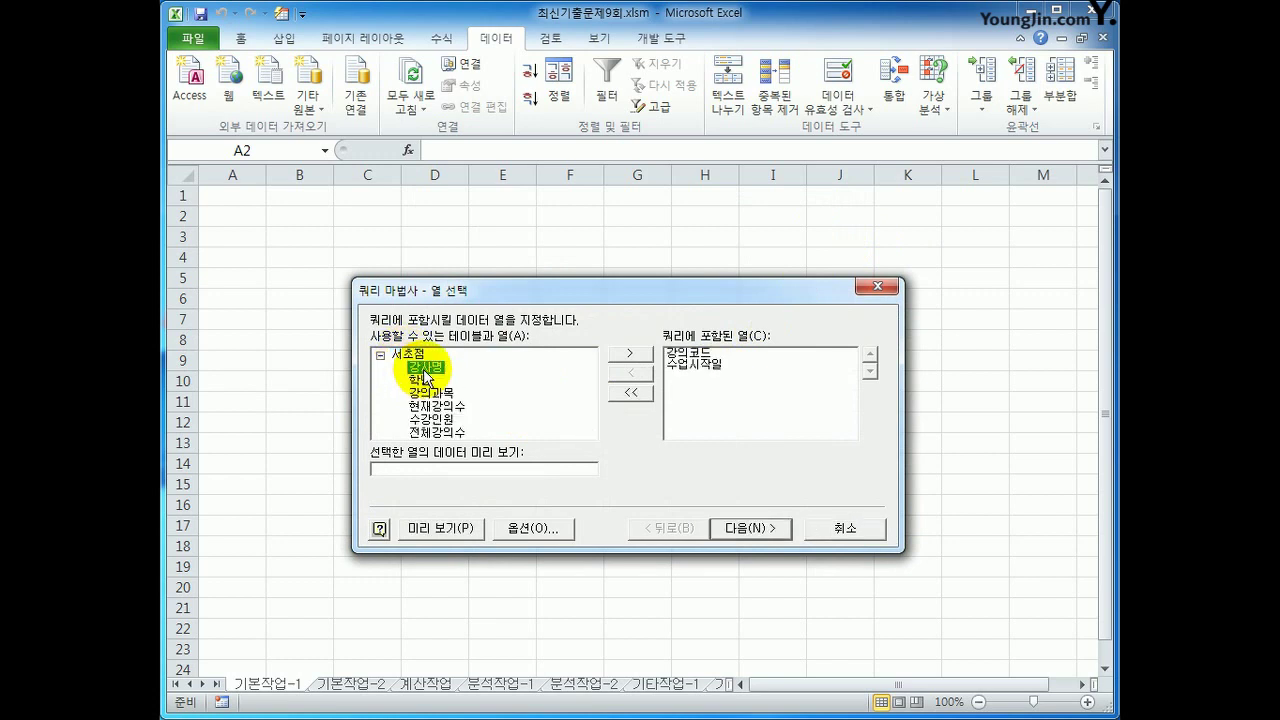
pyautogui.doubleClick(424, 370)
pyautogui.doubleClick(424, 370)
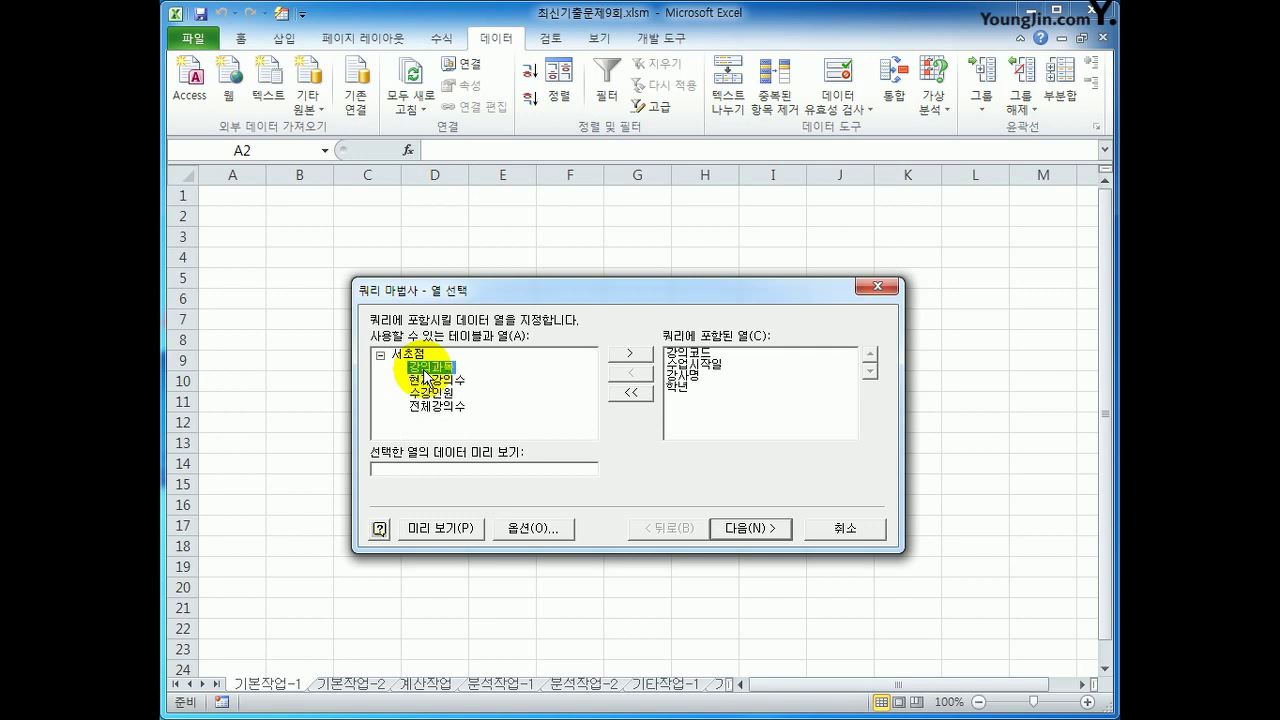
pyautogui.doubleClick(424, 368)
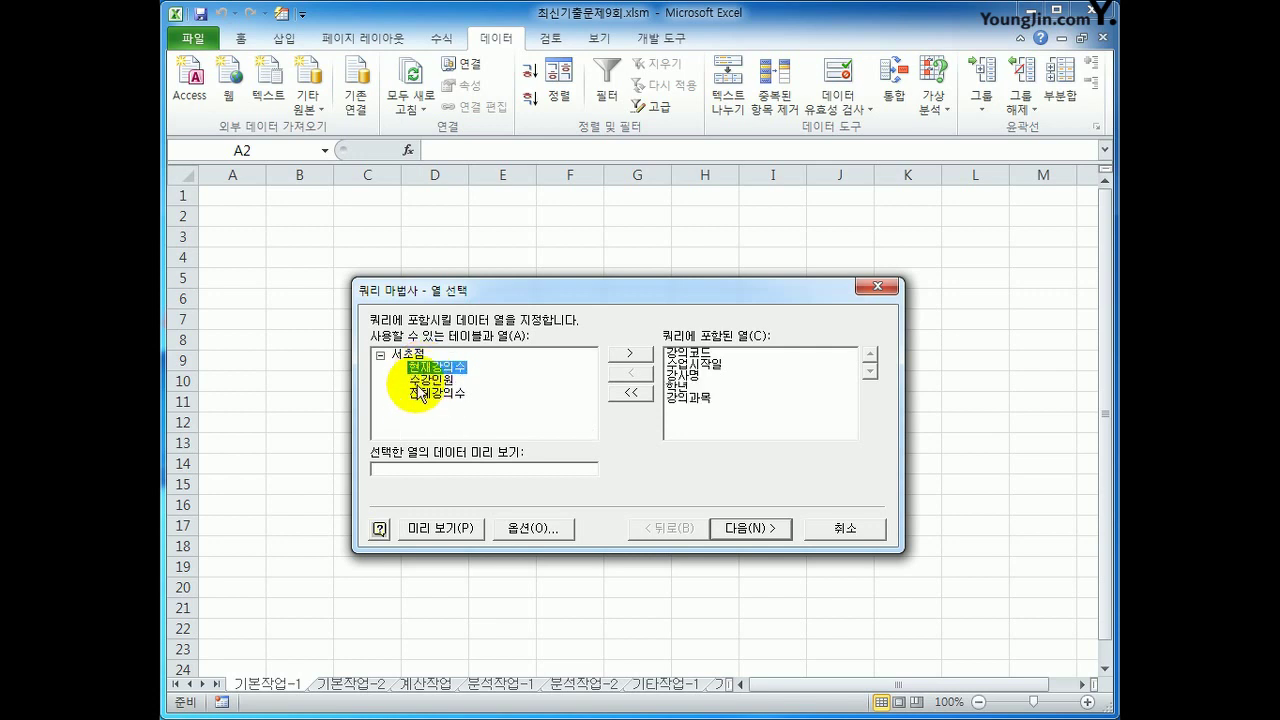
pyautogui.doubleClick(420, 381)
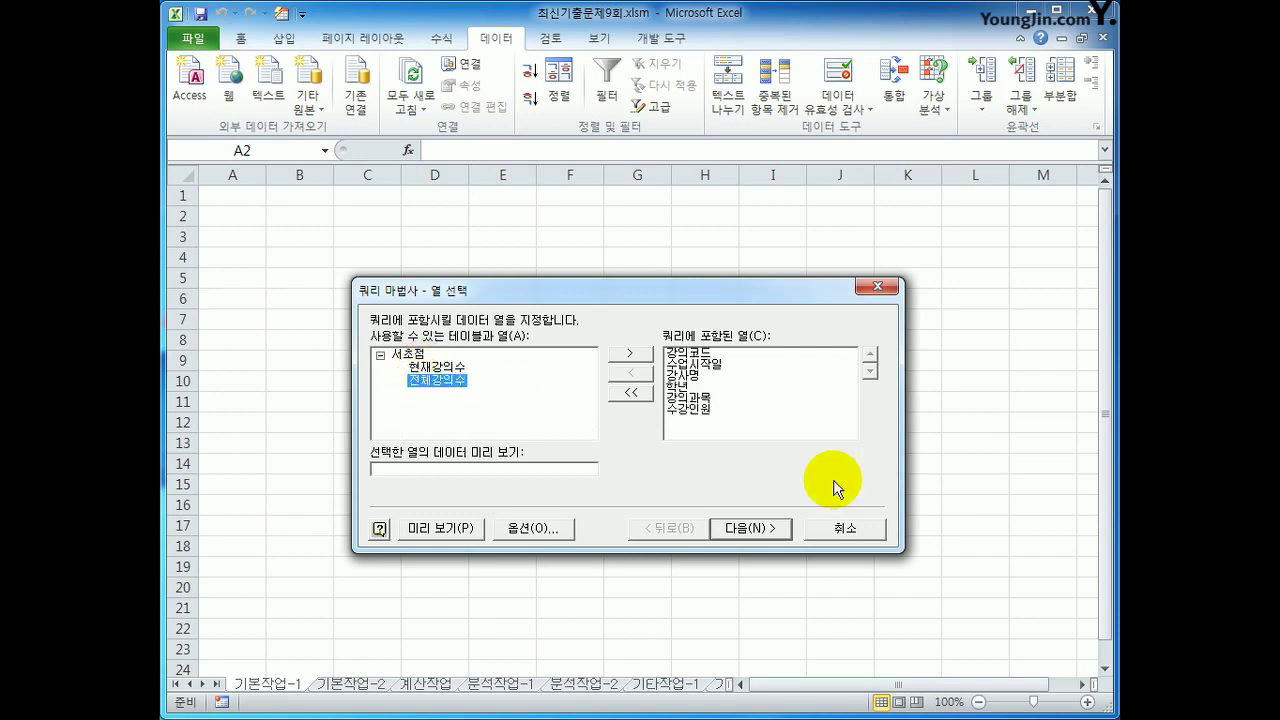
pyautogui.click(757, 529)
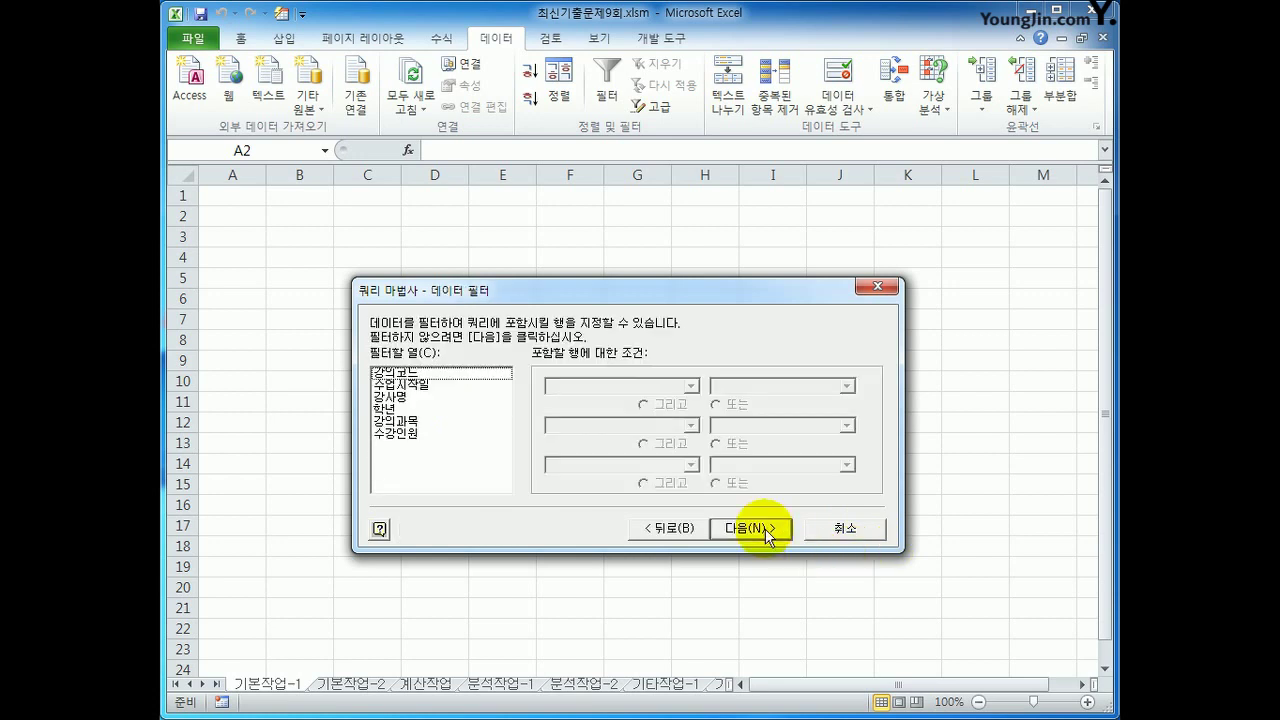
# Filter the query to rows whose 수업시작일 is >= 2020-01-01.
pyautogui.click(438, 386)
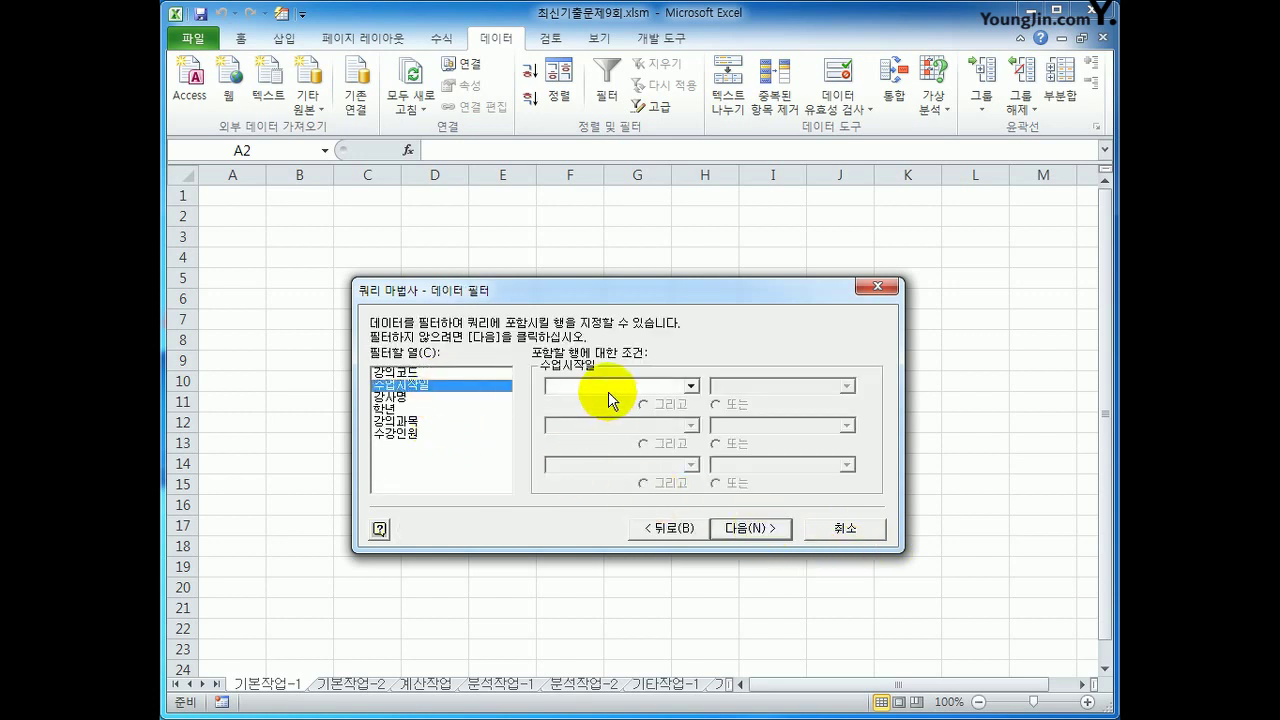
pyautogui.click(606, 385)
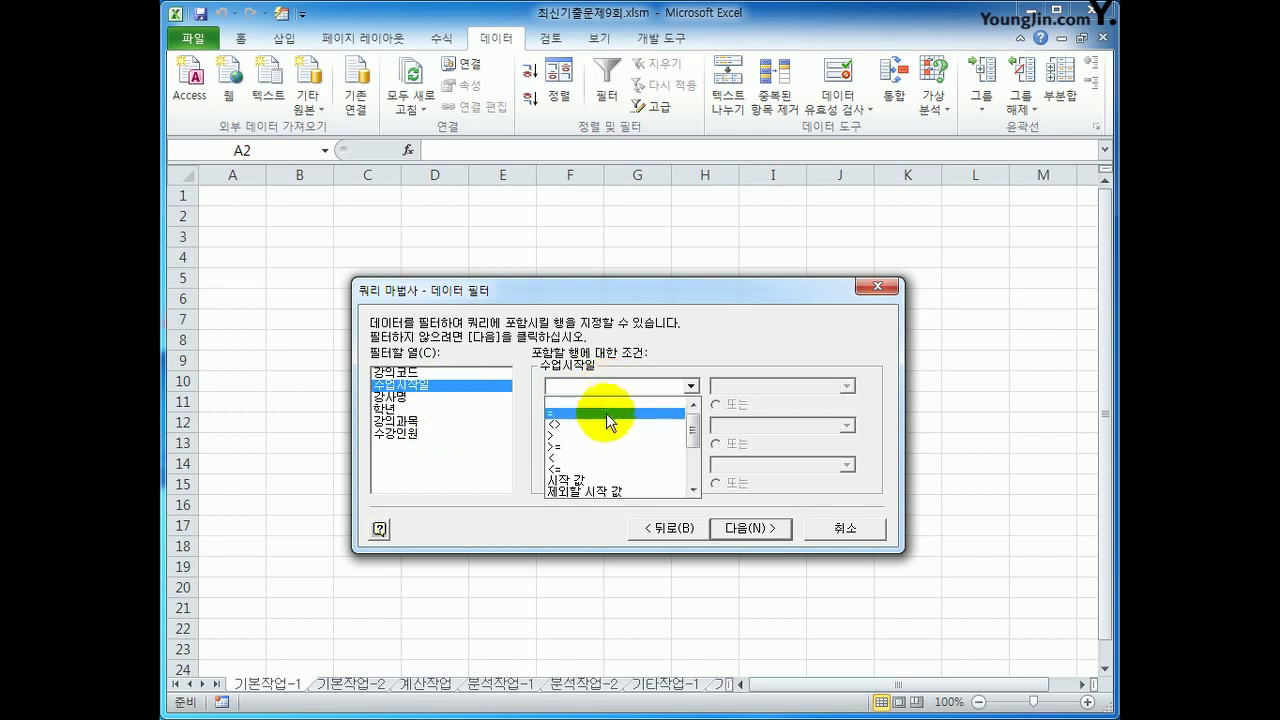
pyautogui.click(603, 452)
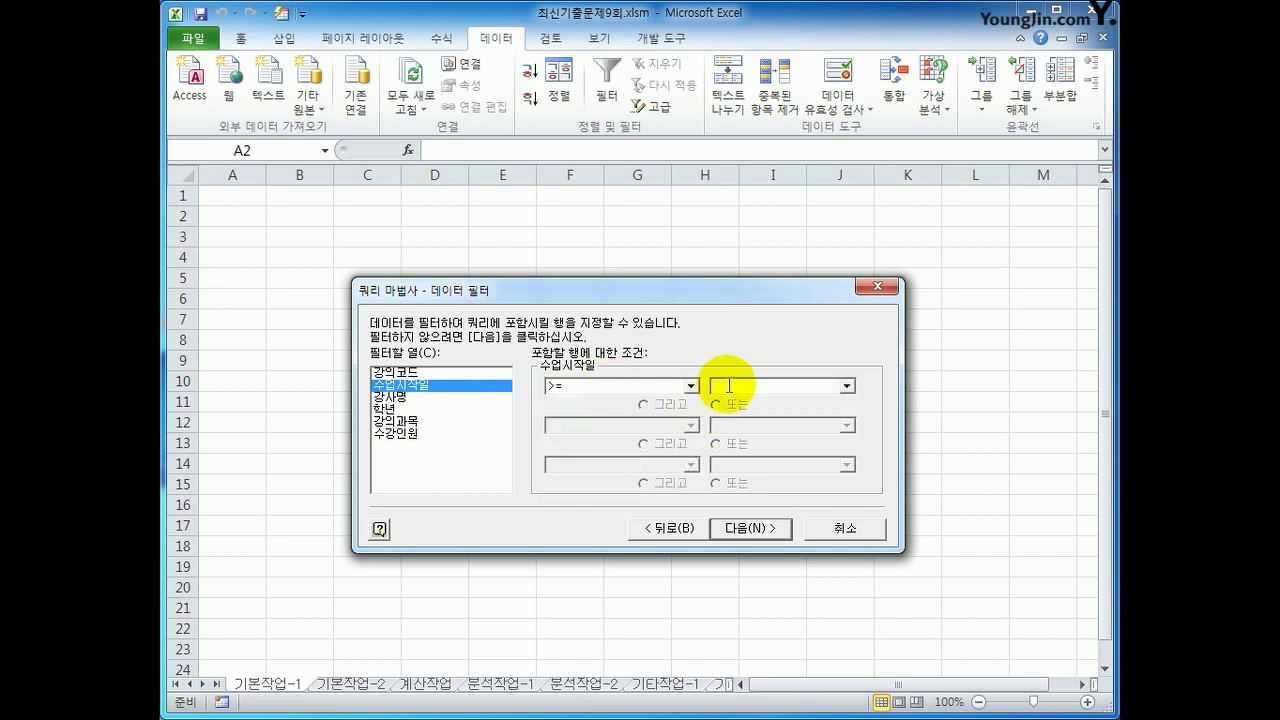
pyautogui.write('2020-')
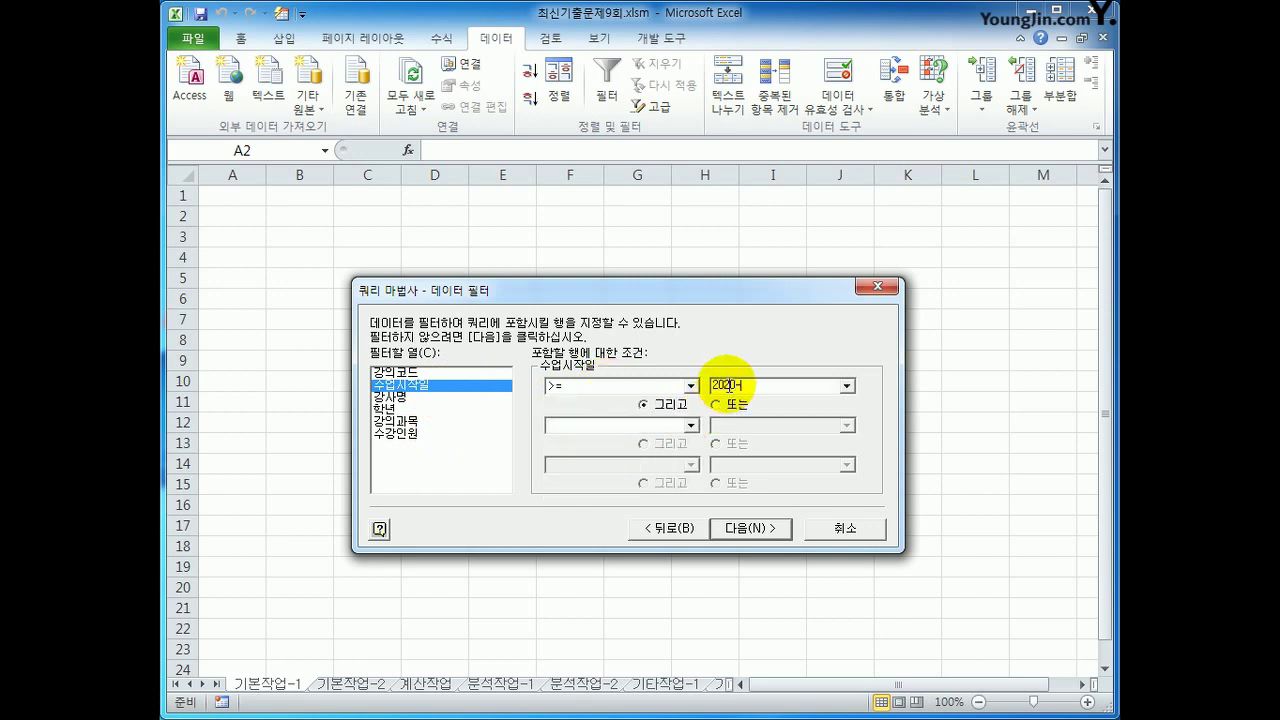
pyautogui.write('01-01')
# Add a filter condition requiring 수강인원 >= 70 and accept the query's filters.
pyautogui.click(431, 436)
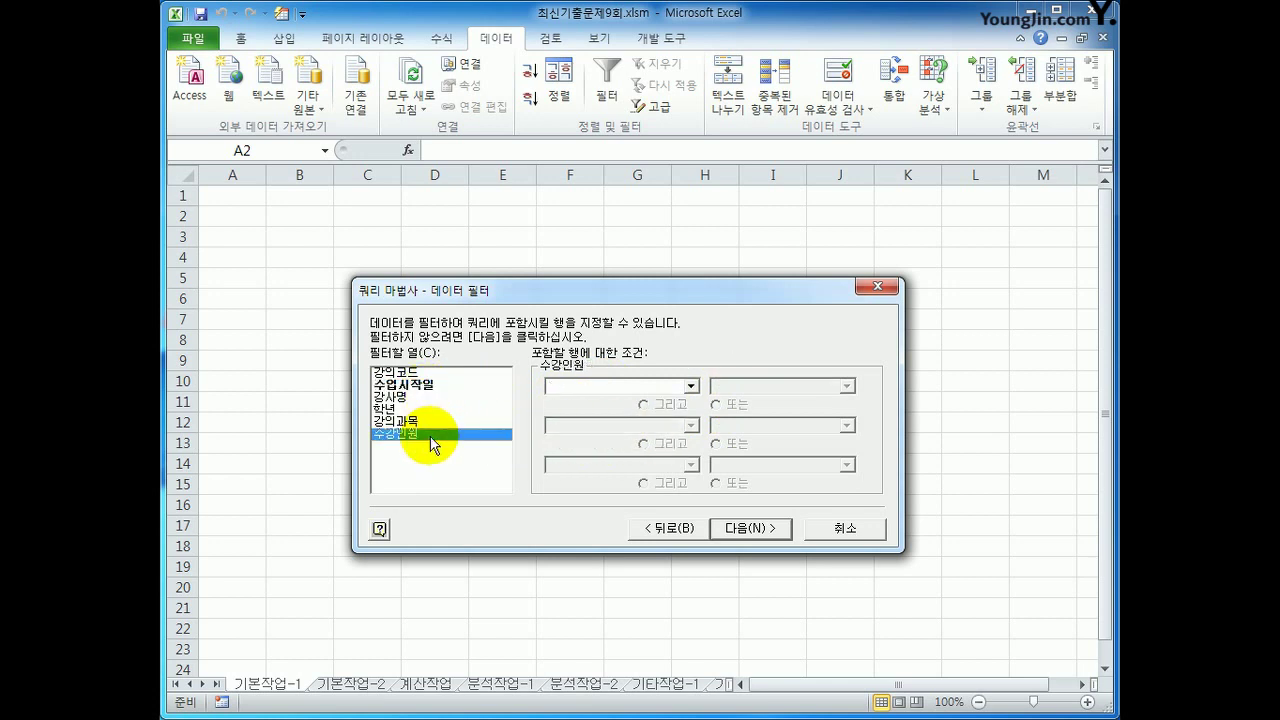
pyautogui.click(567, 387)
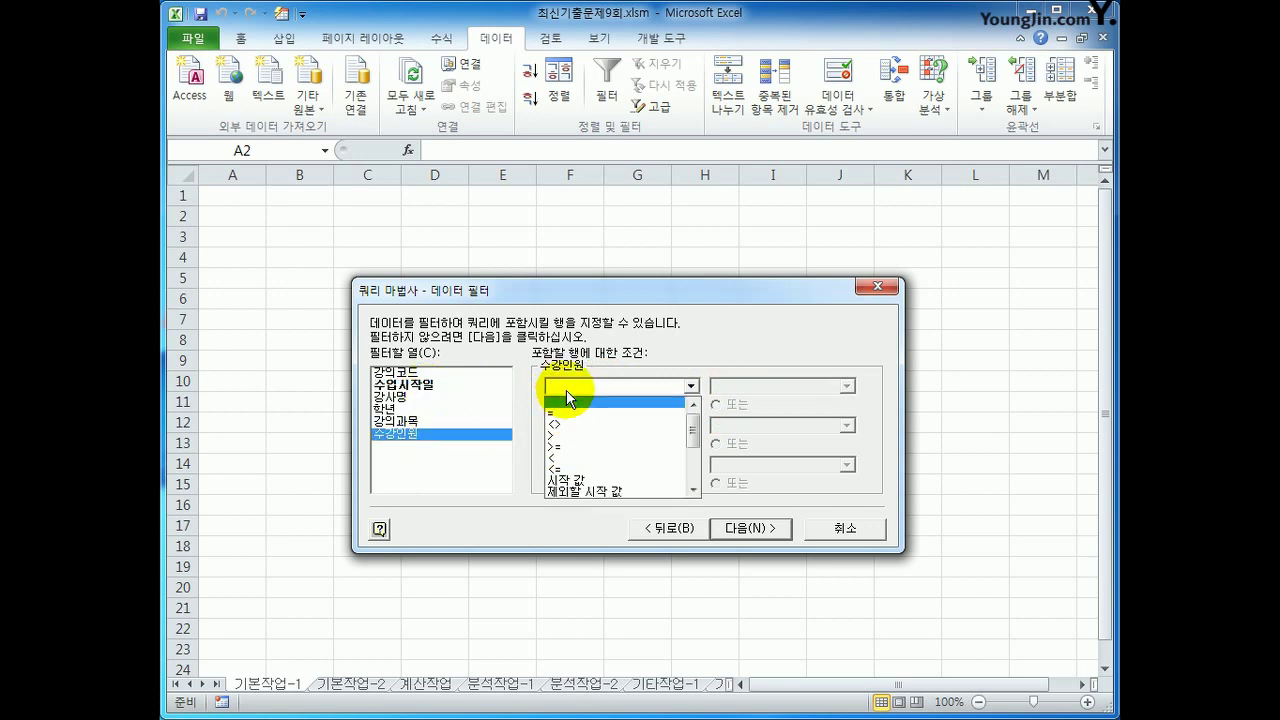
pyautogui.click(568, 453)
pyautogui.click(812, 386)
pyautogui.write('70')
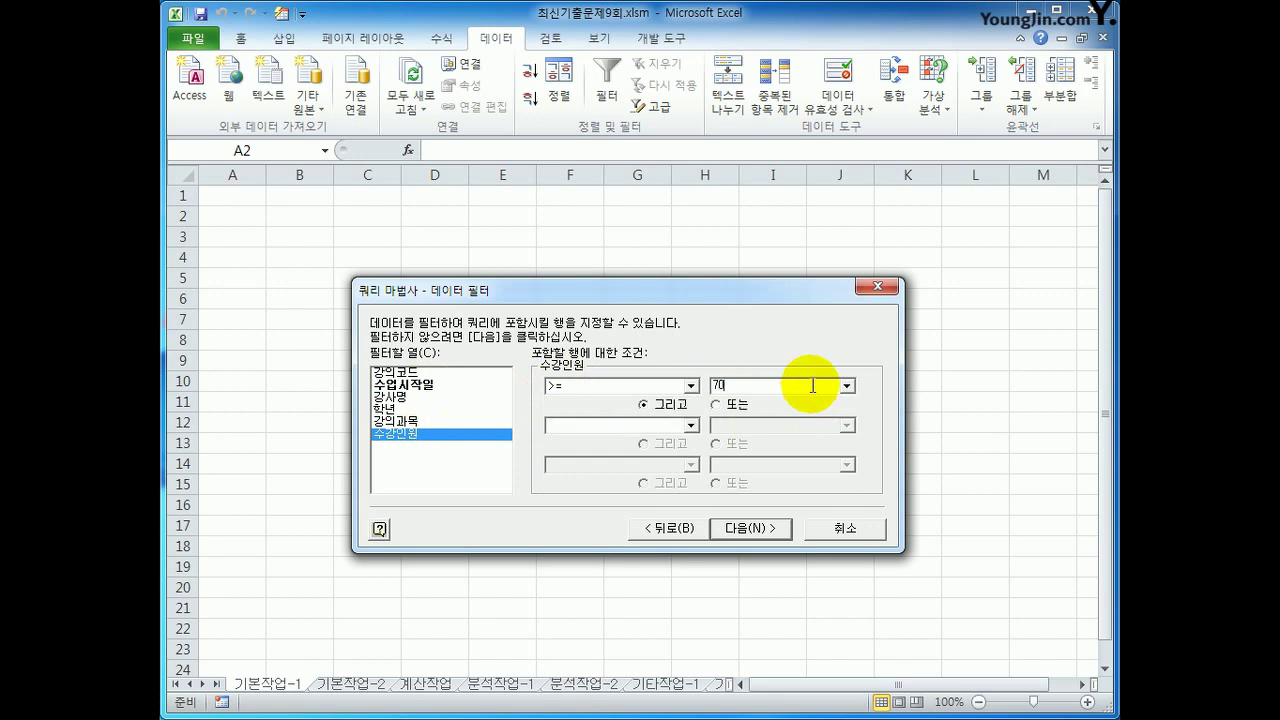
pyautogui.click(750, 530)
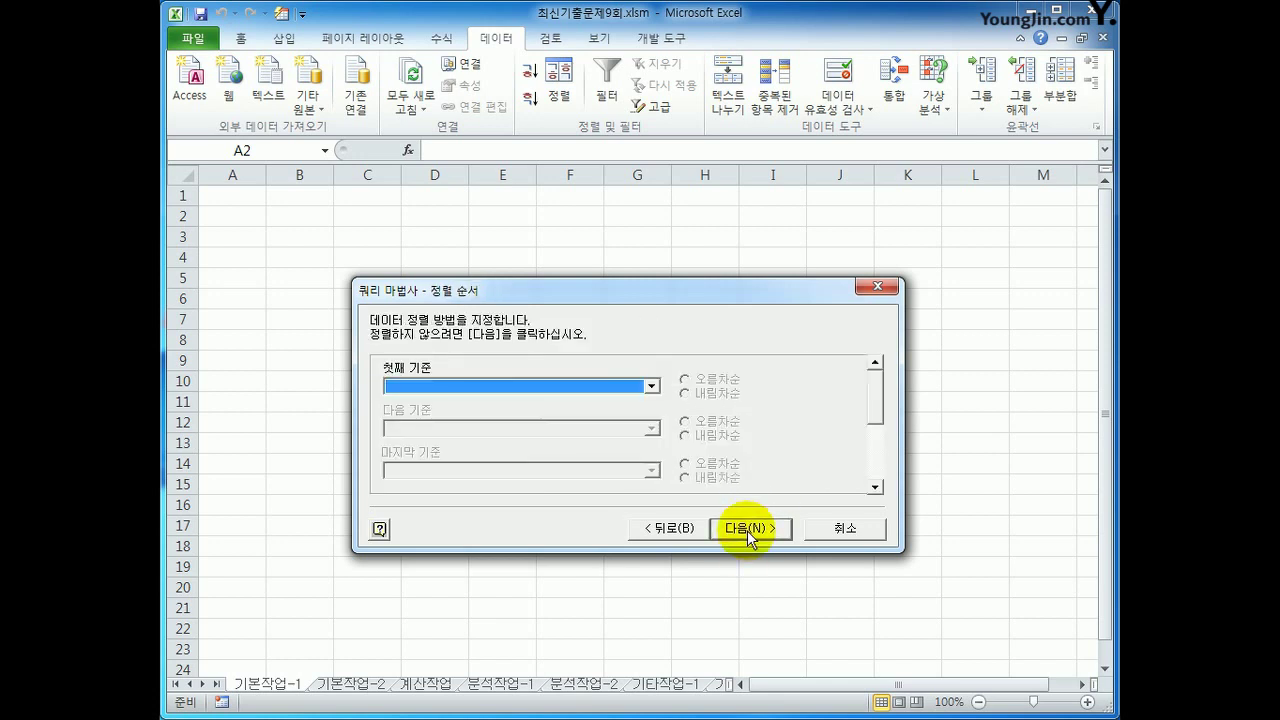
# Sort the query by 수업시작일 in ascending order, then by 수강인원 in descending order.
pyautogui.click(566, 387)
pyautogui.click(555, 430)
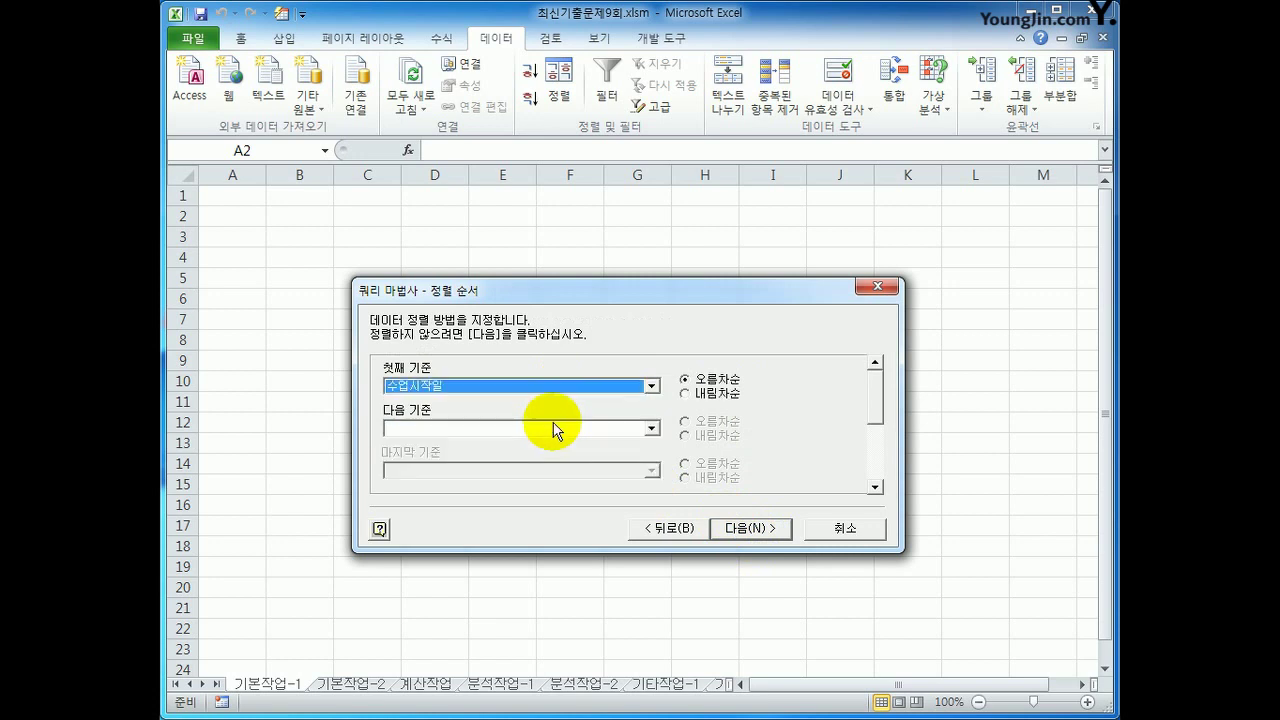
pyautogui.click(558, 431)
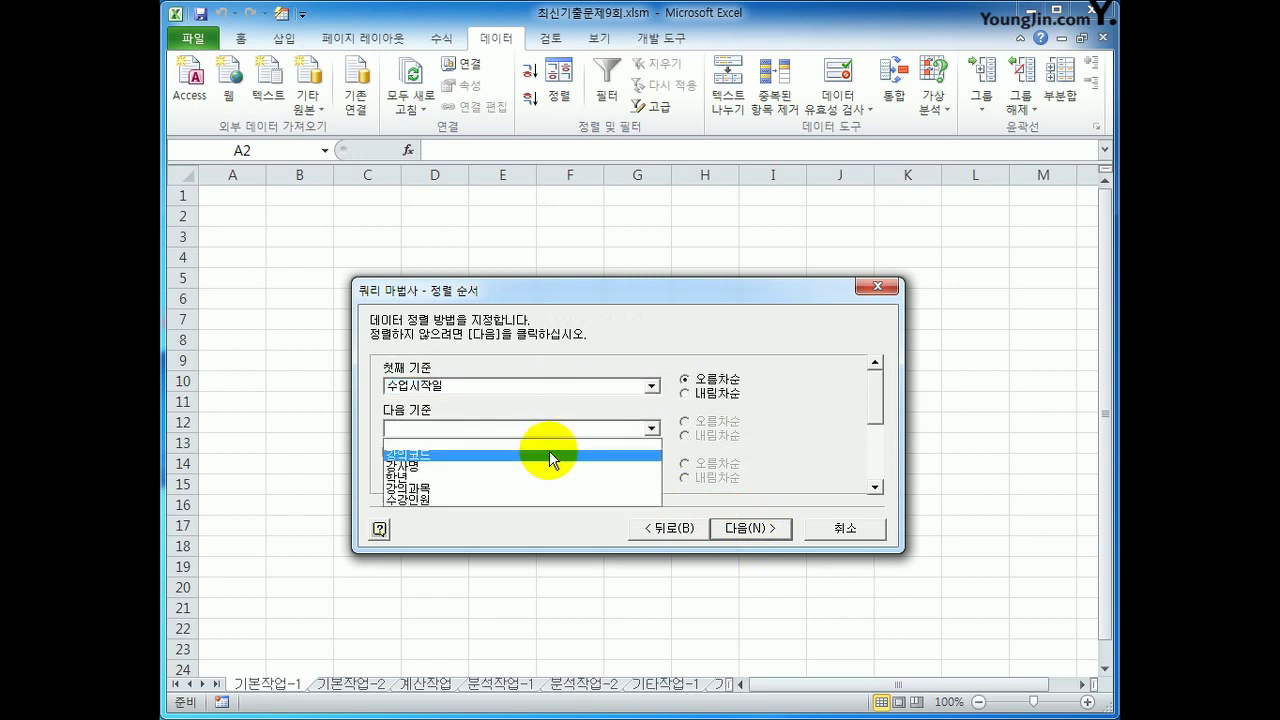
pyautogui.click(537, 496)
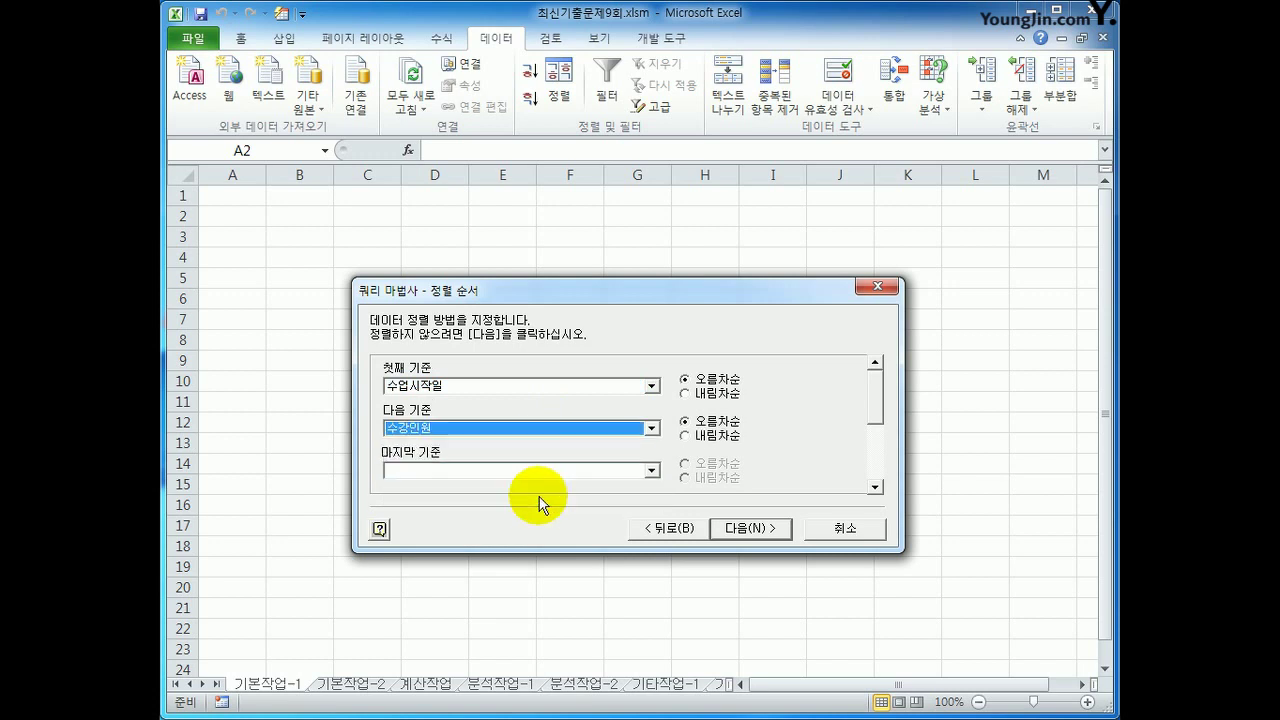
pyautogui.click(697, 437)
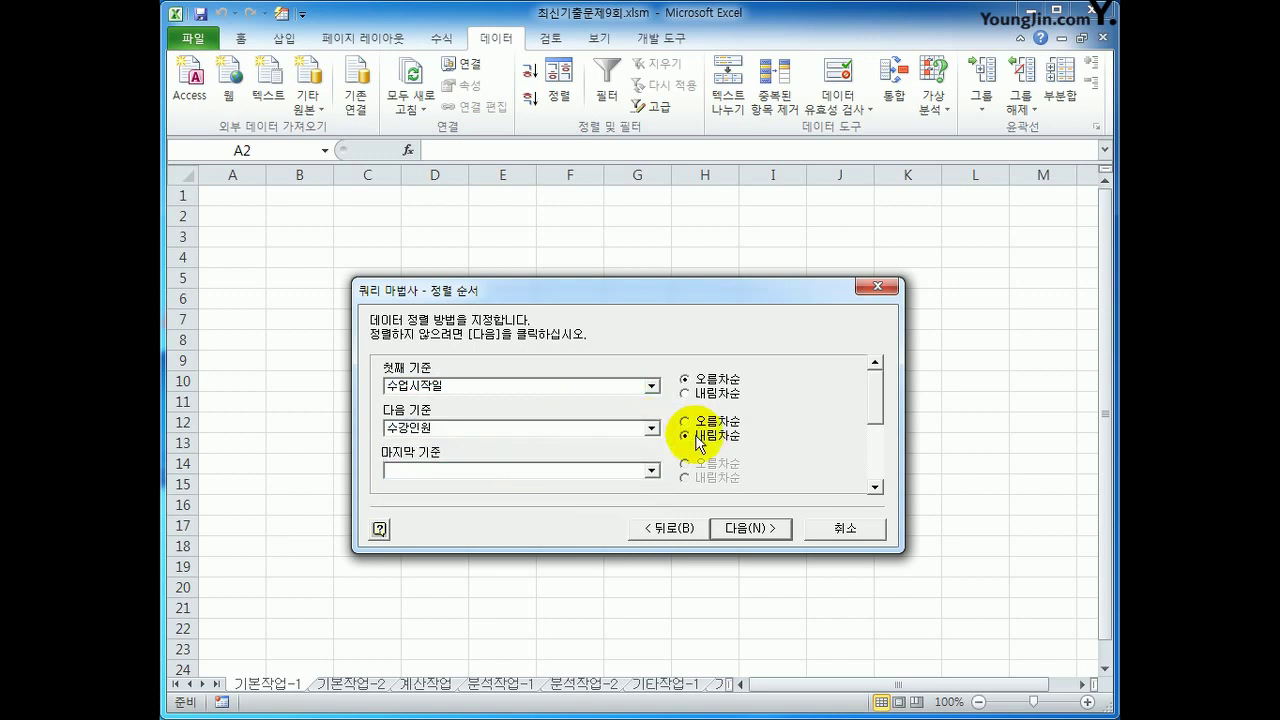
# Finish the query and import its data as a table into the existing worksheet at cell A2.
pyautogui.click(750, 528)
pyautogui.click(752, 530)
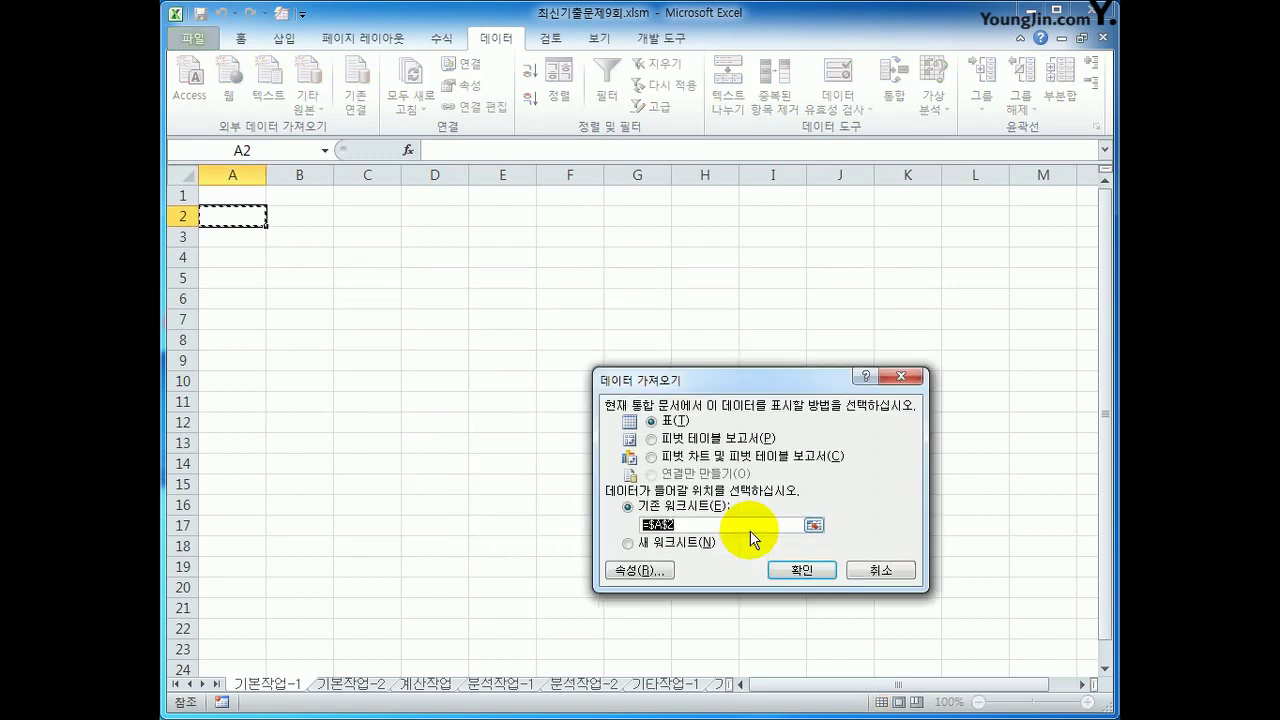
pyautogui.click(795, 569)
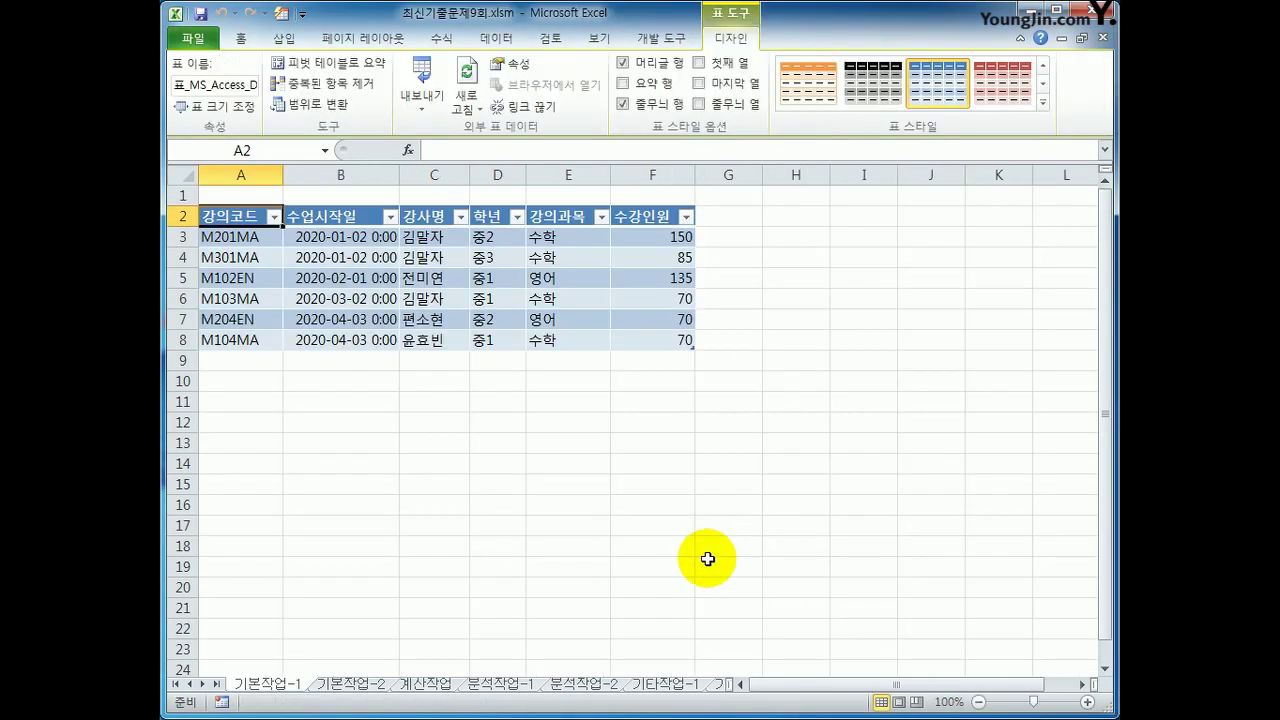
# On the 기본작업-2 sheet, enter the criteria header 조건 in cell J2.
pyautogui.click(340, 686)
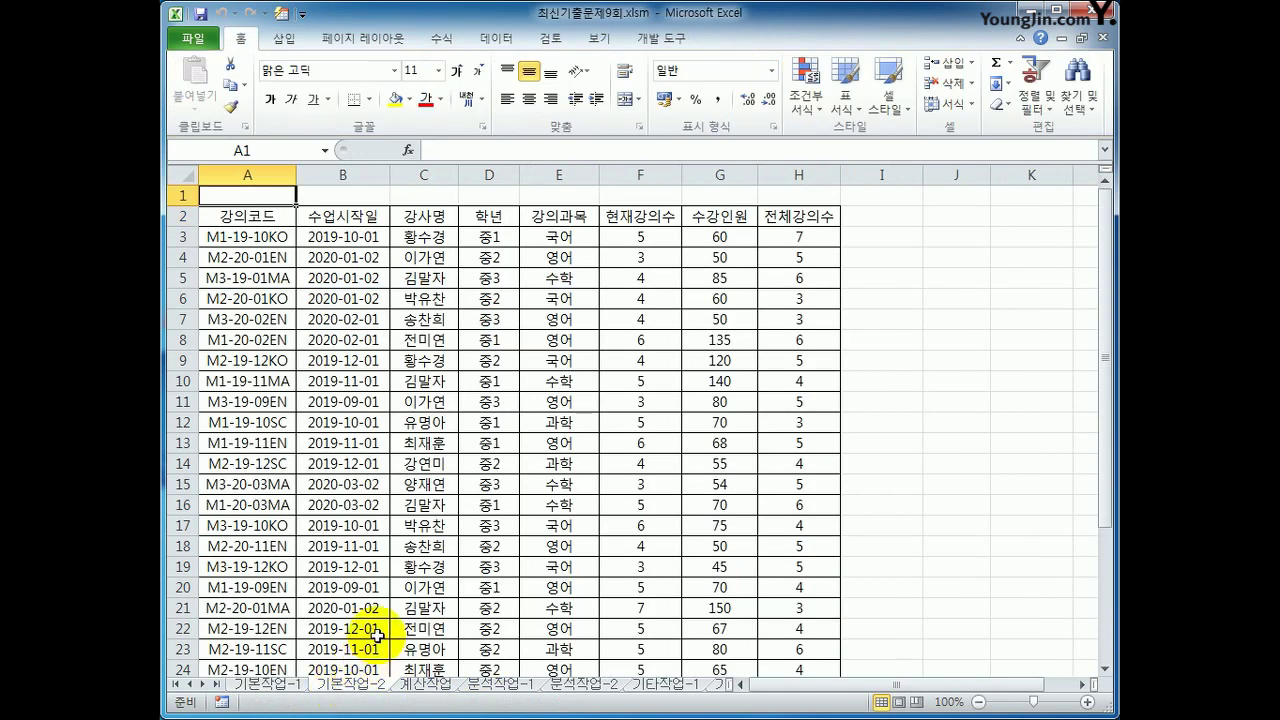
pyautogui.scroll(-6, 376, 633)
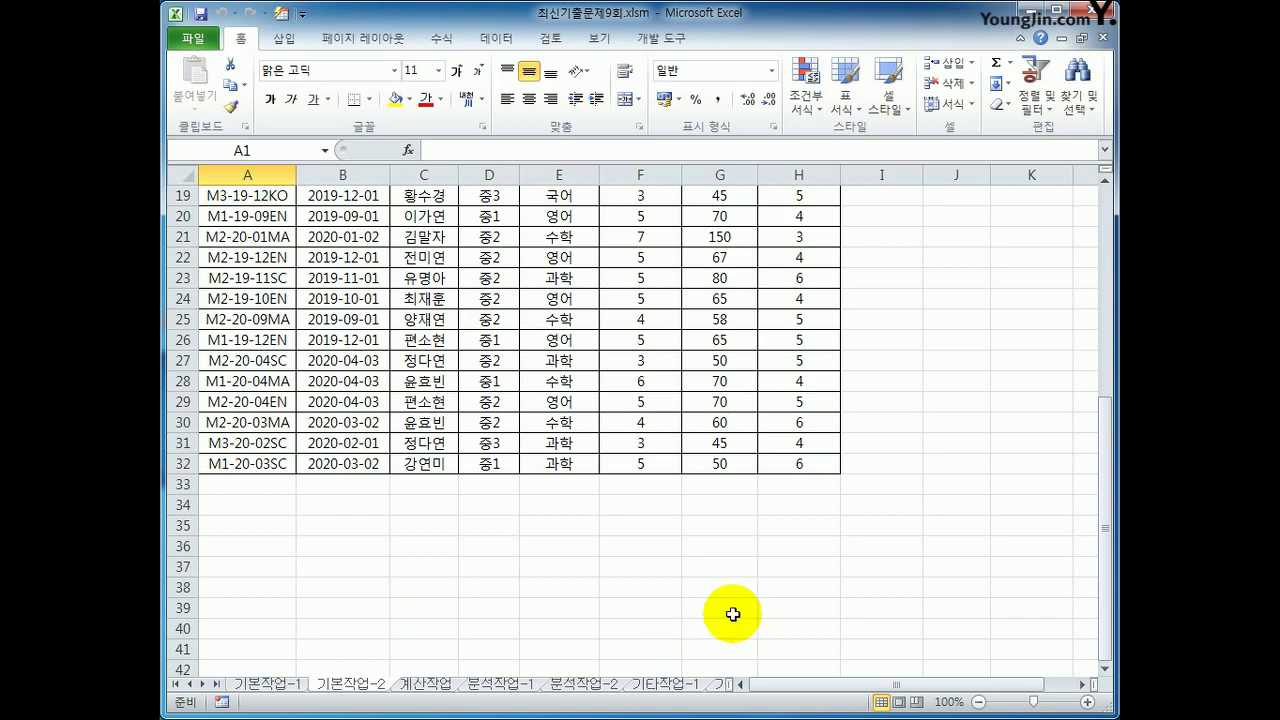
pyautogui.scroll(6, 734, 595)
pyautogui.click(963, 209)
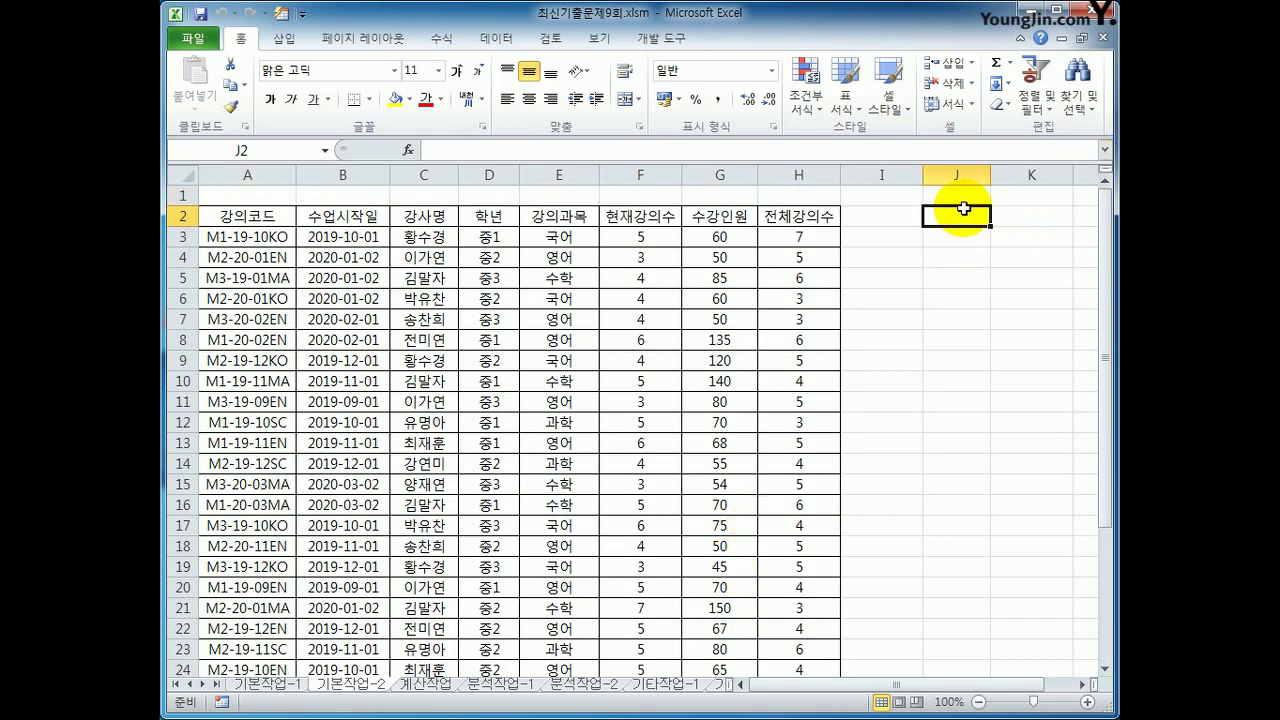
pyautogui.write('조건')
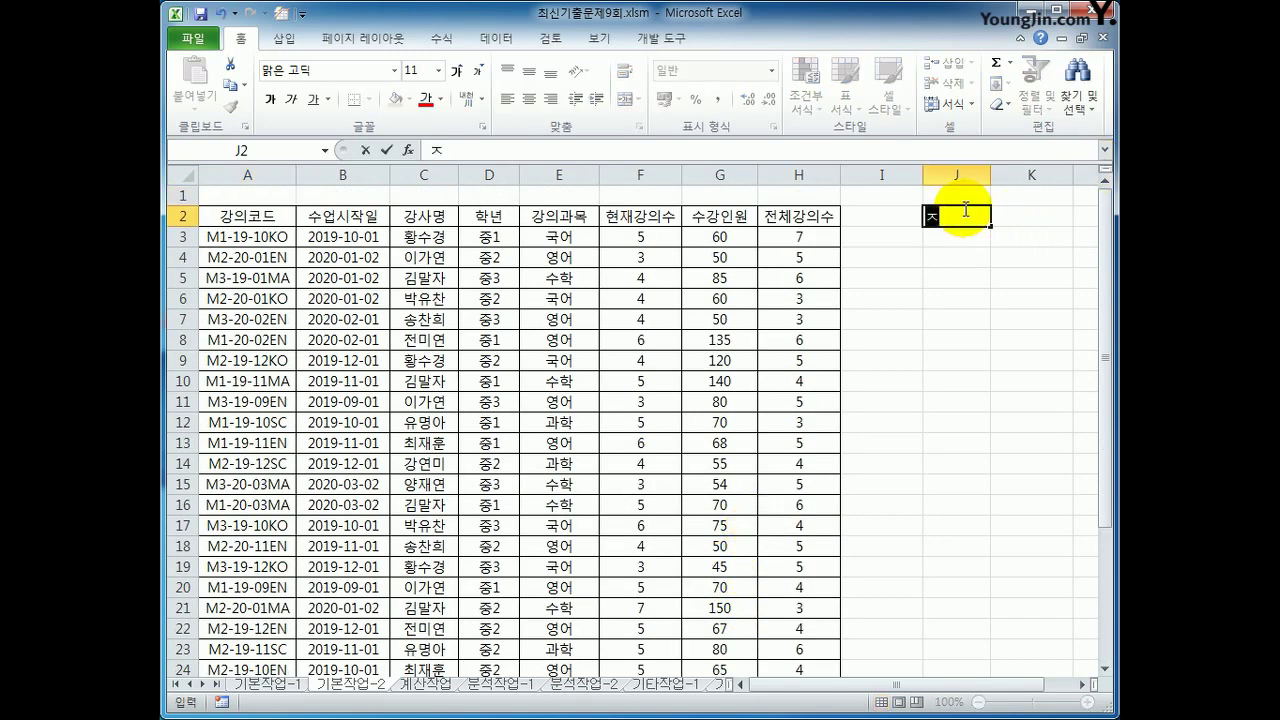
pyautogui.press('Return')
# Begin an AND formula in J3 with the condition $D3="중1", fixing only the column of the reference.
pyautogui.write('=')
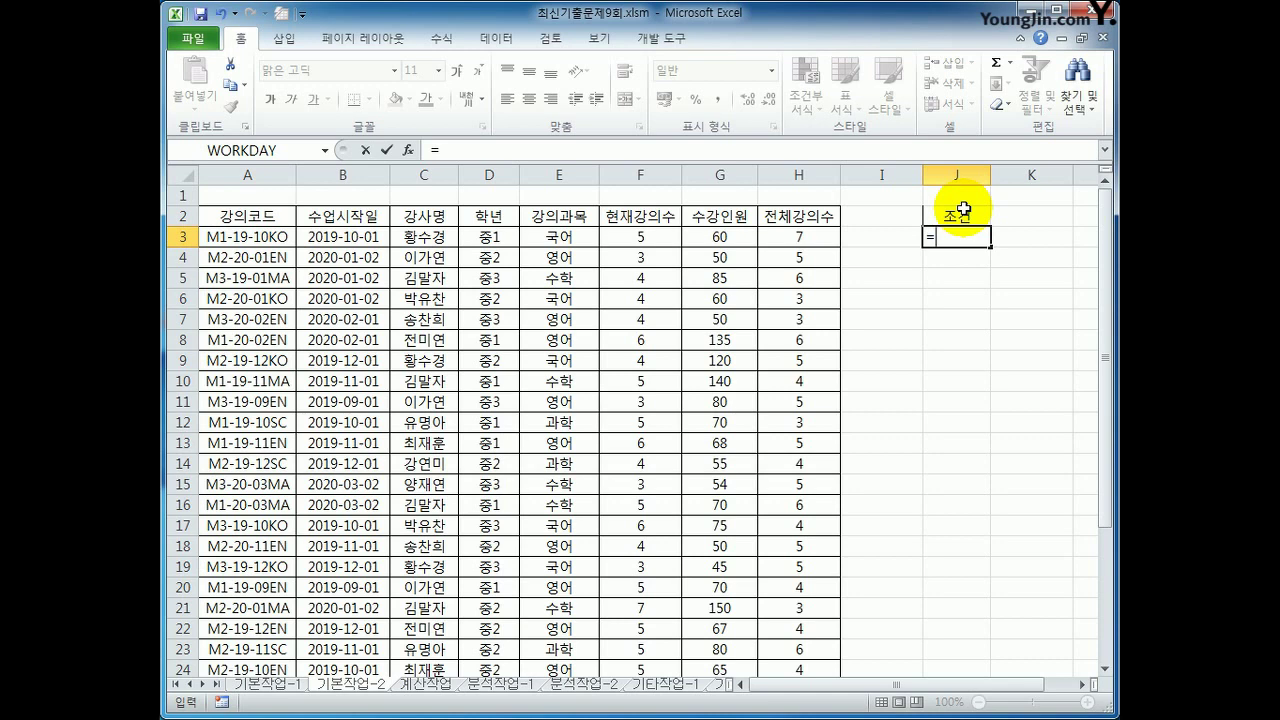
pyautogui.write('ㅁ')
pyautogui.press('BackSpace')
pyautogui.write('and(')
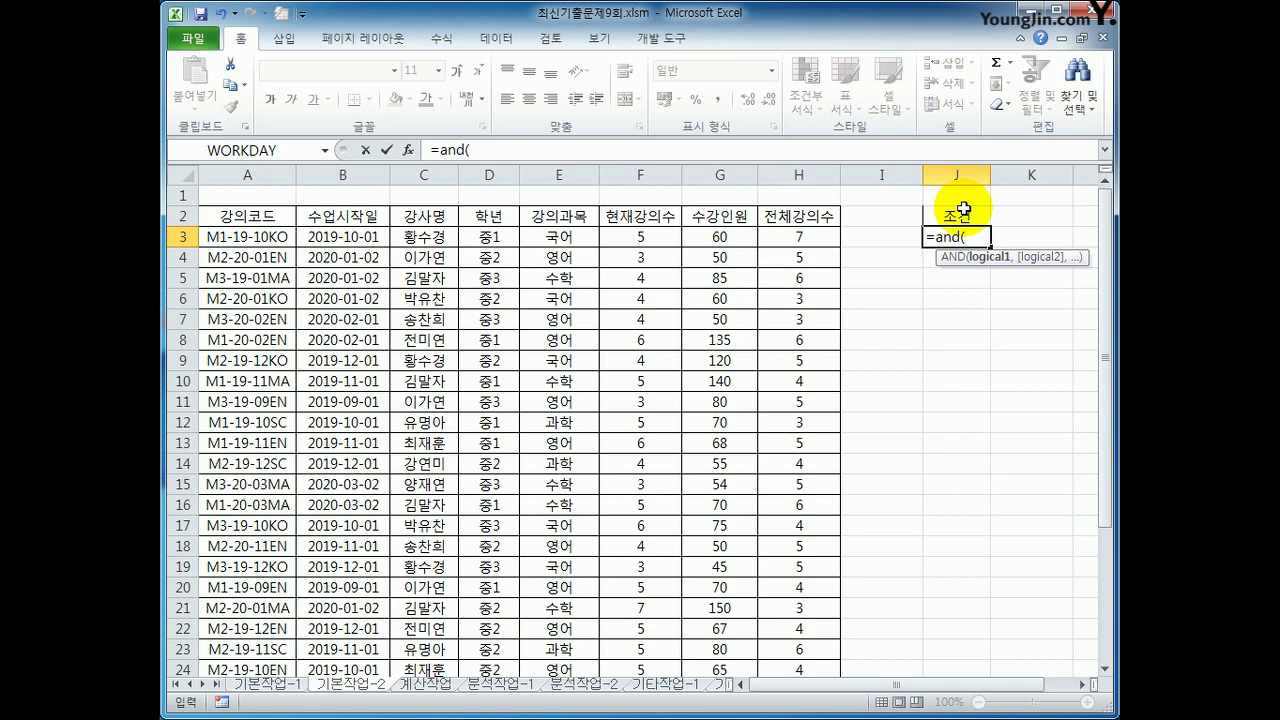
pyautogui.click(503, 239)
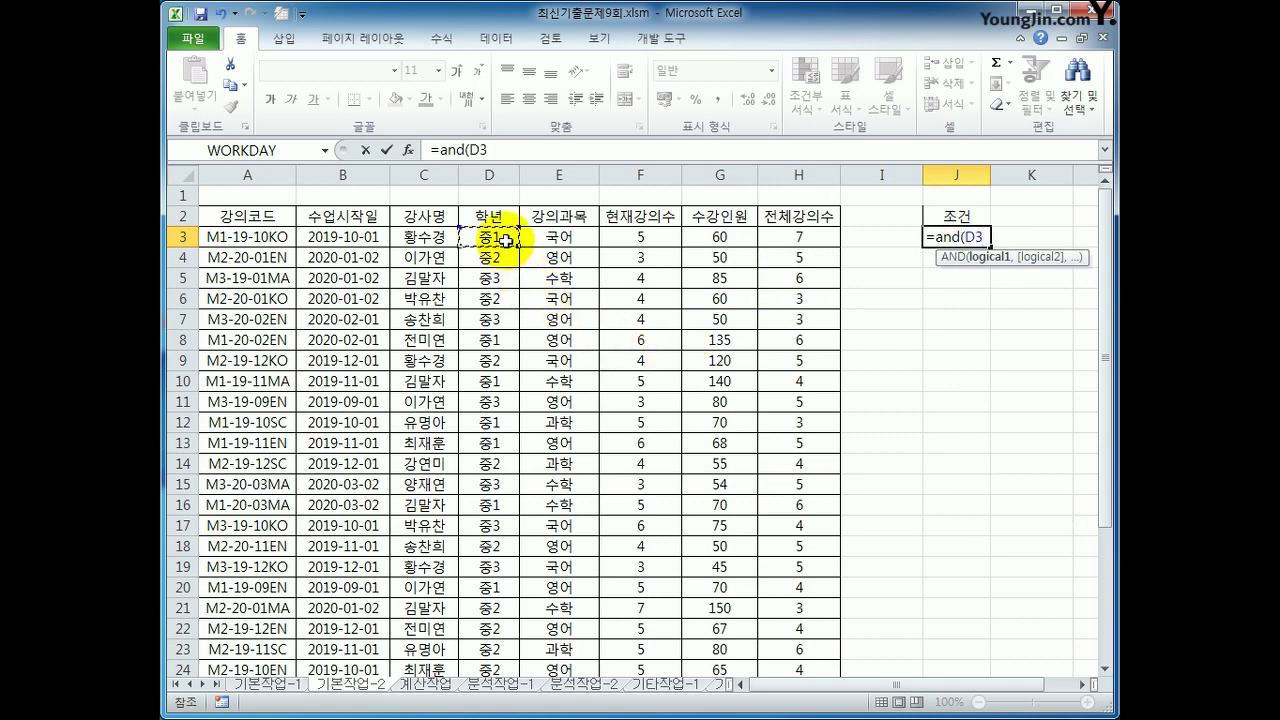
pyautogui.press('F4')
pyautogui.press('F4')
pyautogui.press('F4')
pyautogui.write('="중1",')
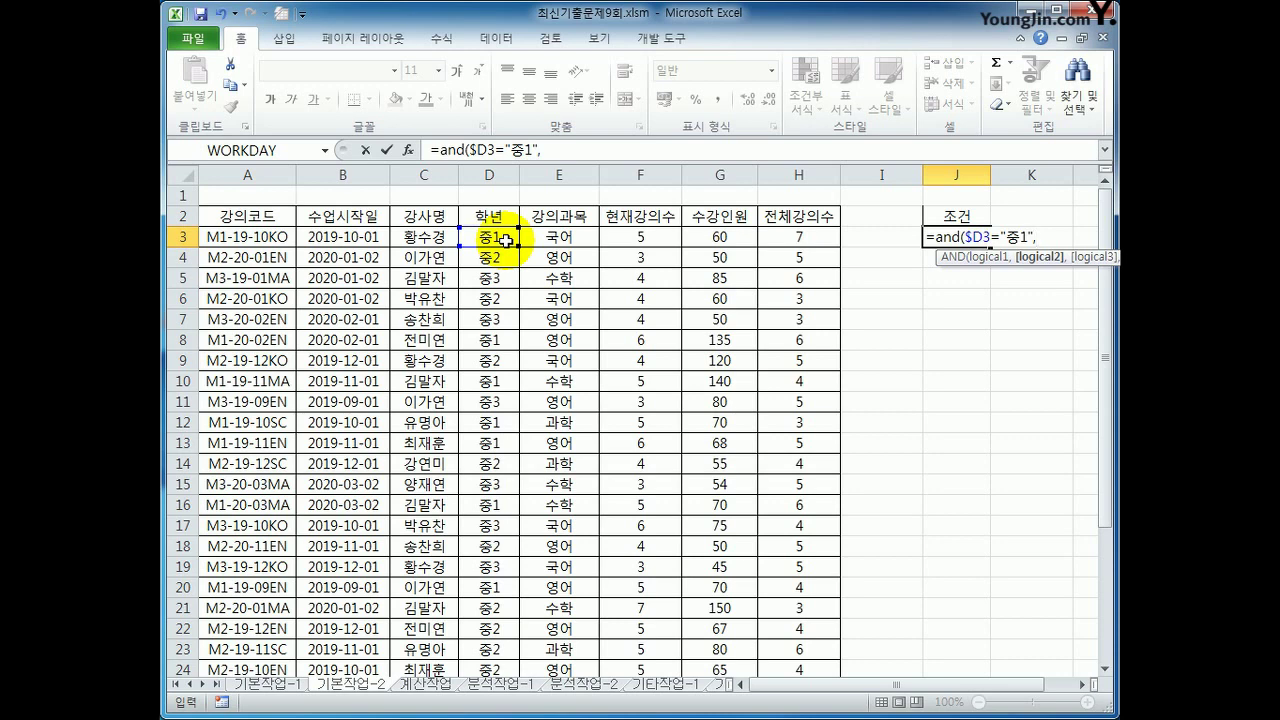
# Begin the formula's second condition with $F3>=, referencing 현재강의수 with only the column fixed.
pyautogui.click(618, 230)
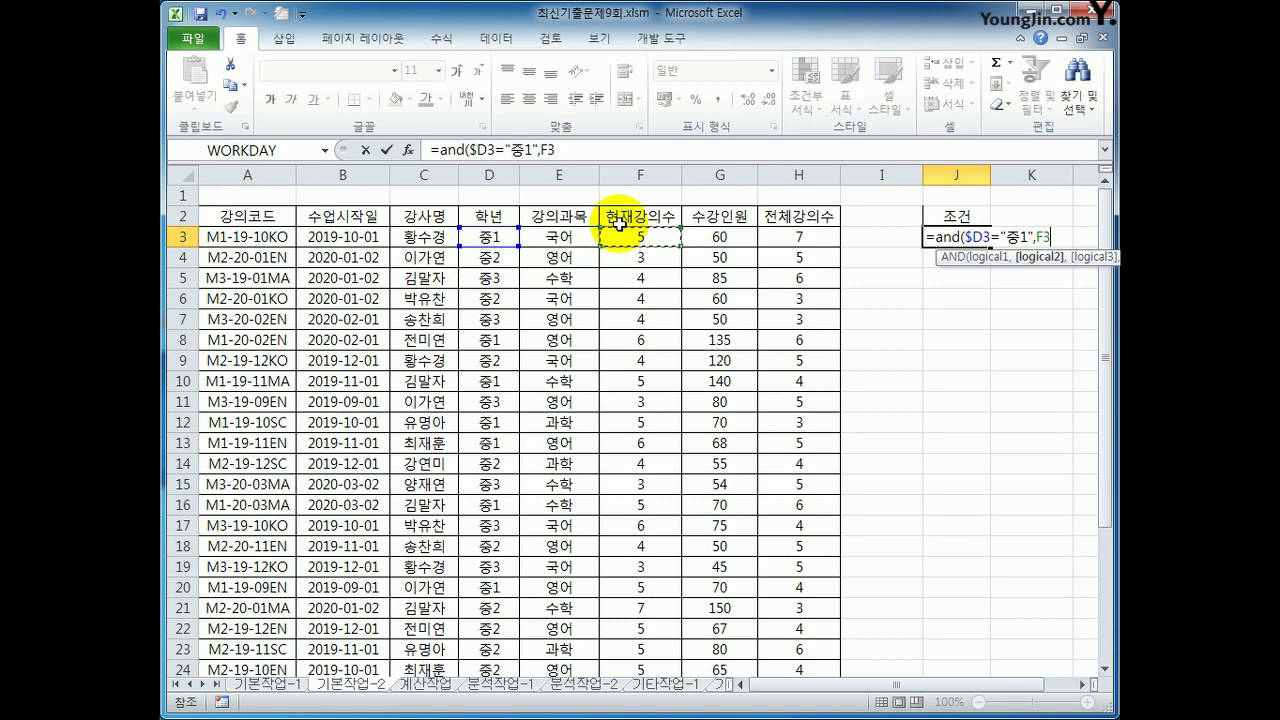
pyautogui.press('F4')
pyautogui.press('F4')
pyautogui.press('F4')
pyautogui.write('>=')
pyautogui.write('6')
pyautogui.press('BackSpace')
# Insert the PERCENTILE function as the value that $F3 is compared with.
pyautogui.write('pr')
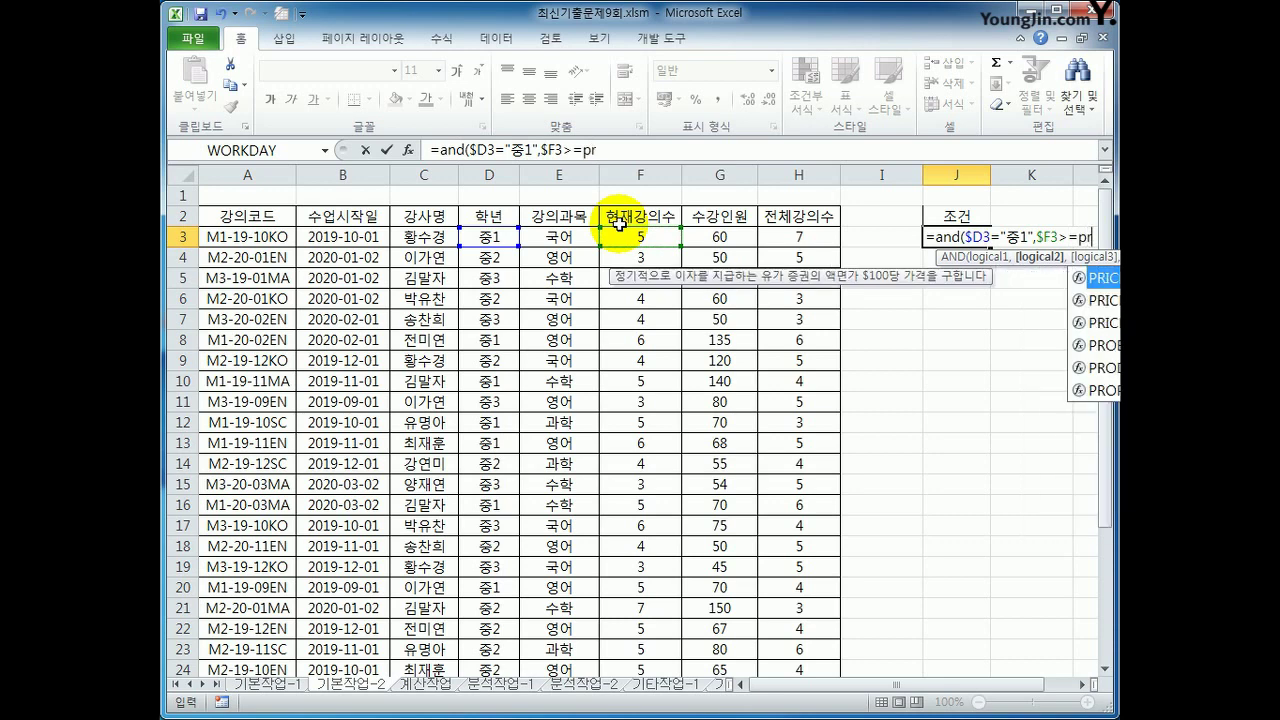
pyautogui.press('BackSpace')
pyautogui.write('er')
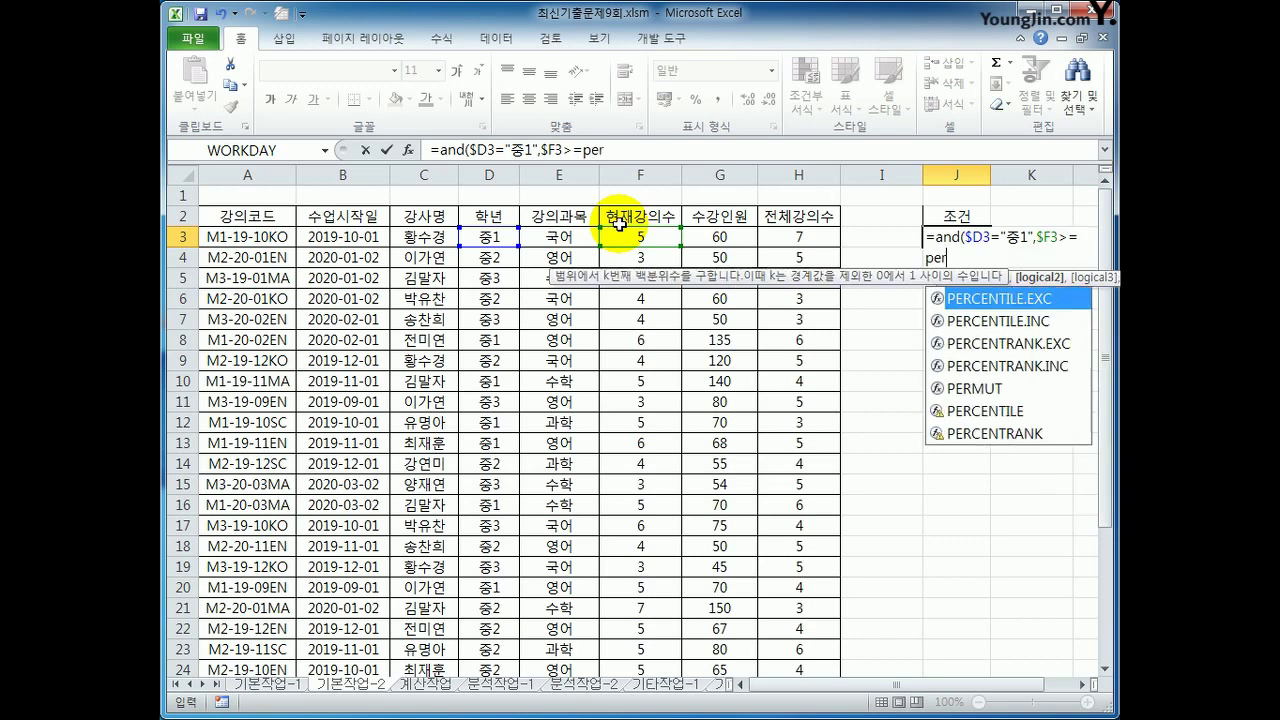
pyautogui.press('Down')
pyautogui.press('Down')
pyautogui.press('Down')
pyautogui.press('Down')
pyautogui.press('Down')
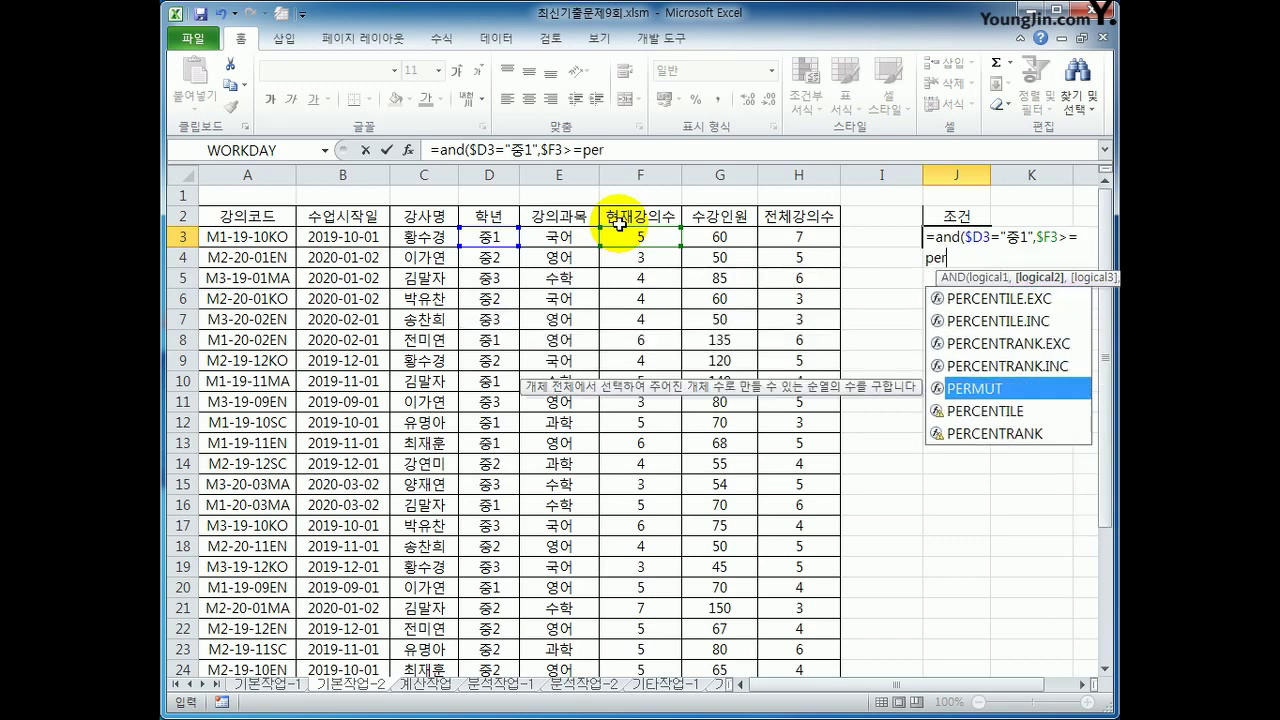
pyautogui.press('Tab')
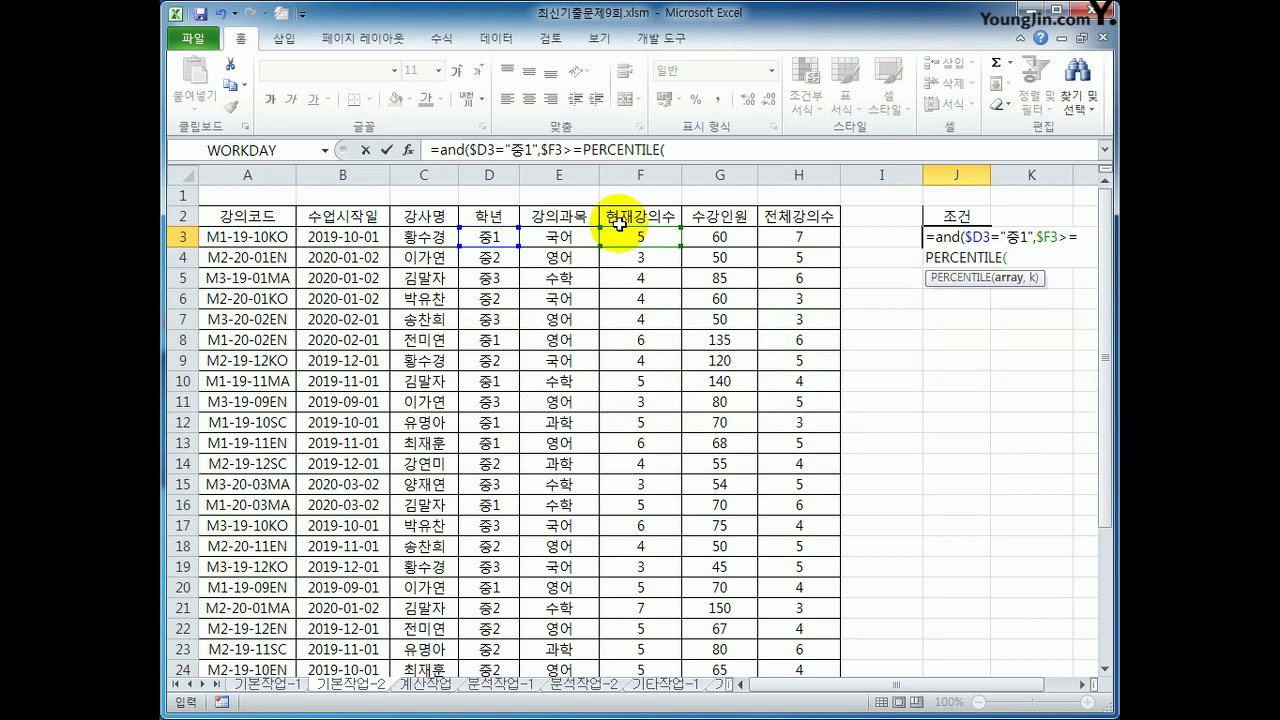
# Complete PERCENTILE with the absolute range $F$3:$F$32 and 90%, and enter the J3 formula.
pyautogui.moveTo(620, 230); pyautogui.dragTo(640, 634)
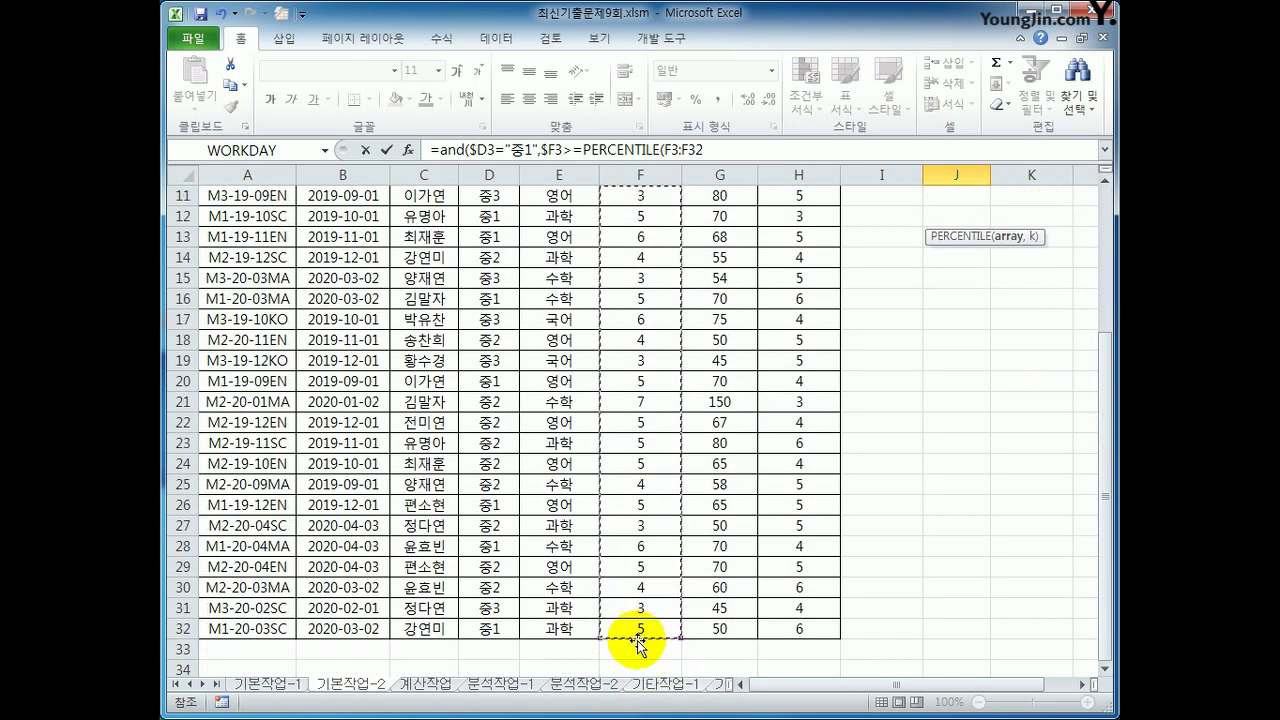
pyautogui.click(1081, 685)
pyautogui.click(1081, 685)
pyautogui.click(1081, 685)
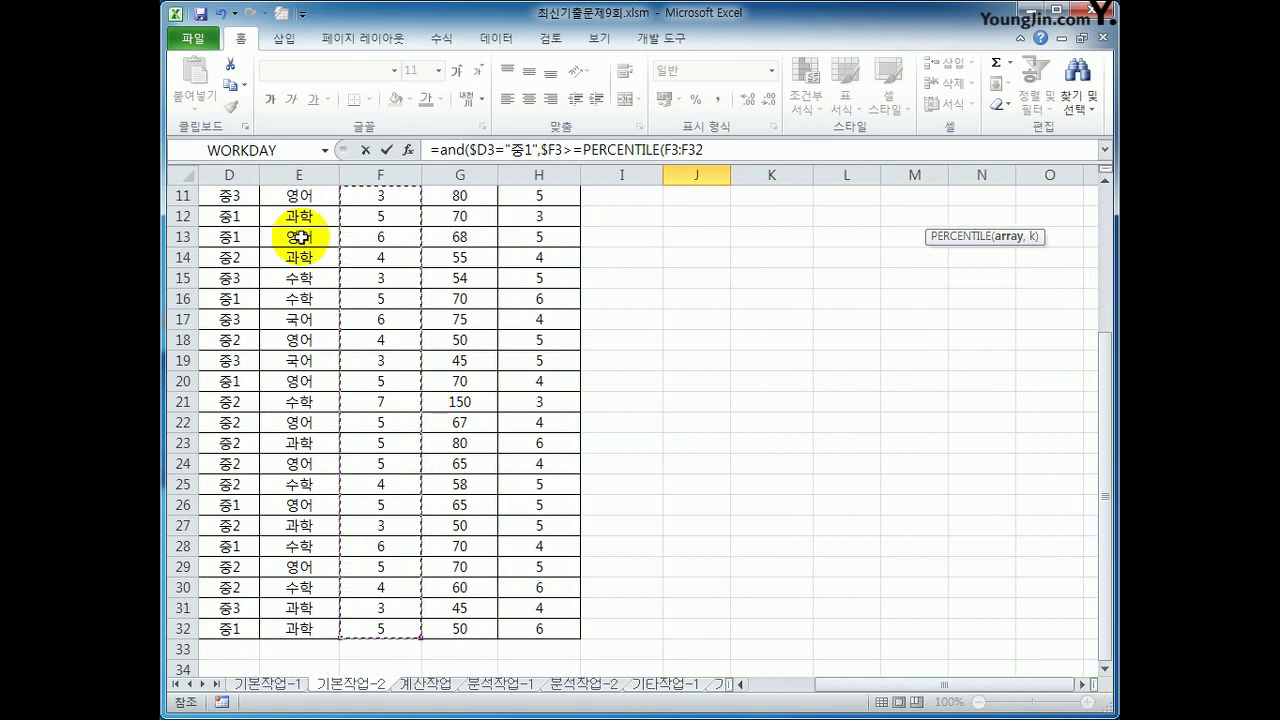
pyautogui.press('F4')
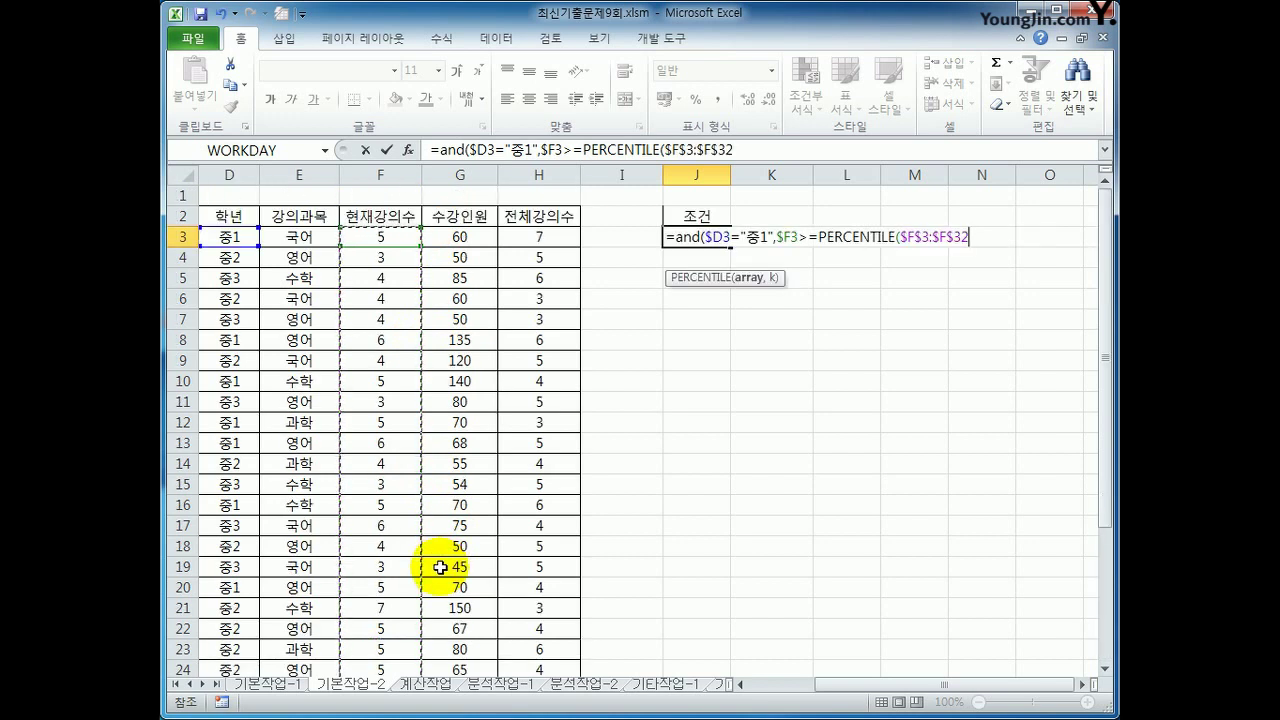
pyautogui.write(',')
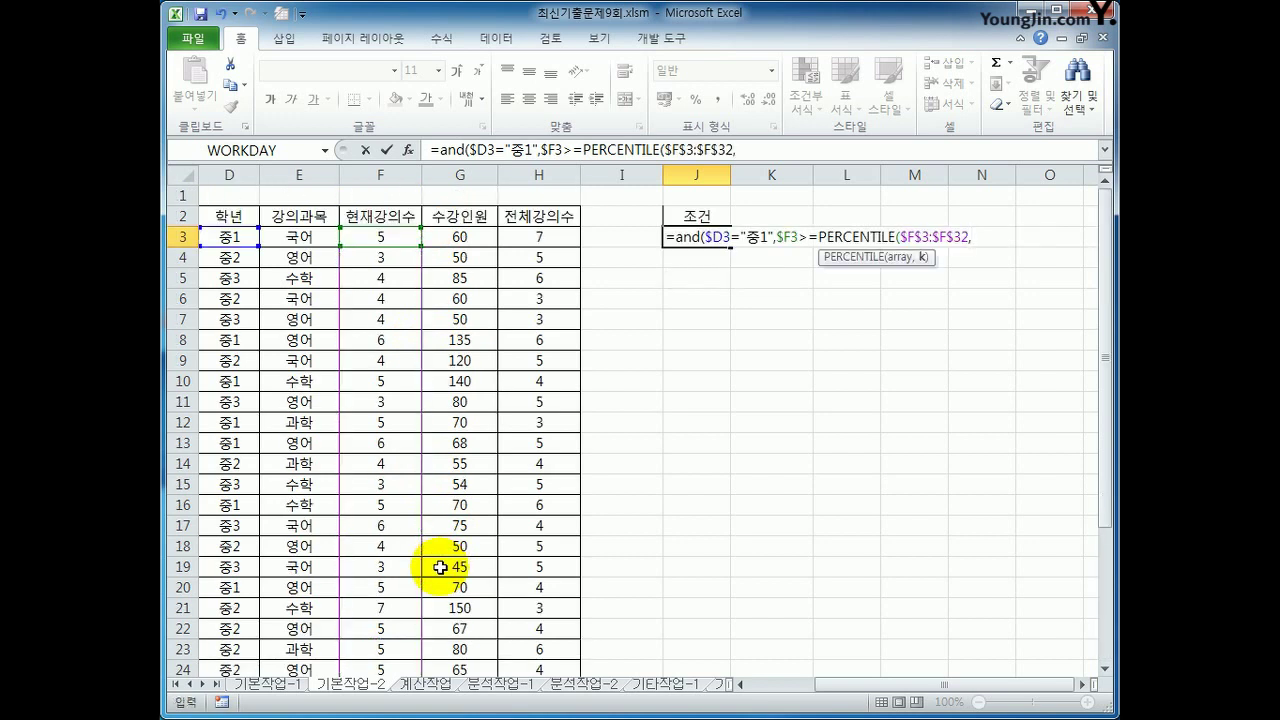
pyautogui.write('90%))')
pyautogui.press('Return')
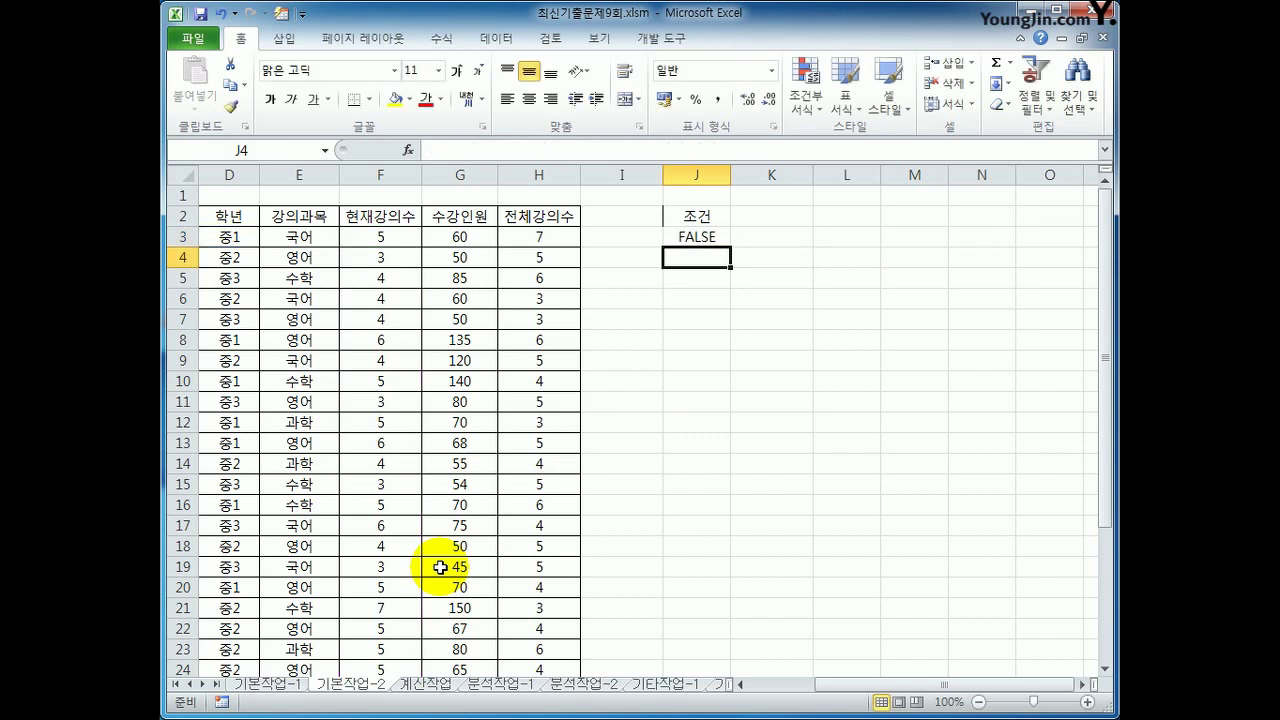
pyautogui.press('Up')
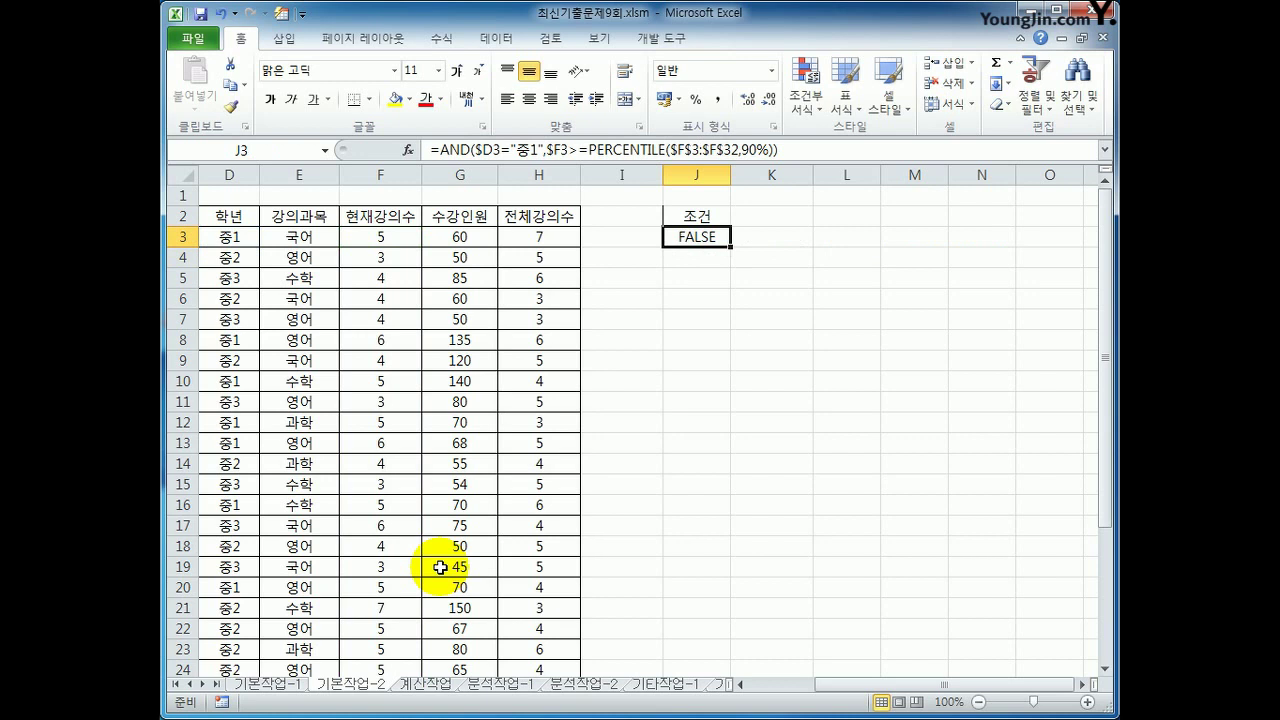
pyautogui.click(338, 410)
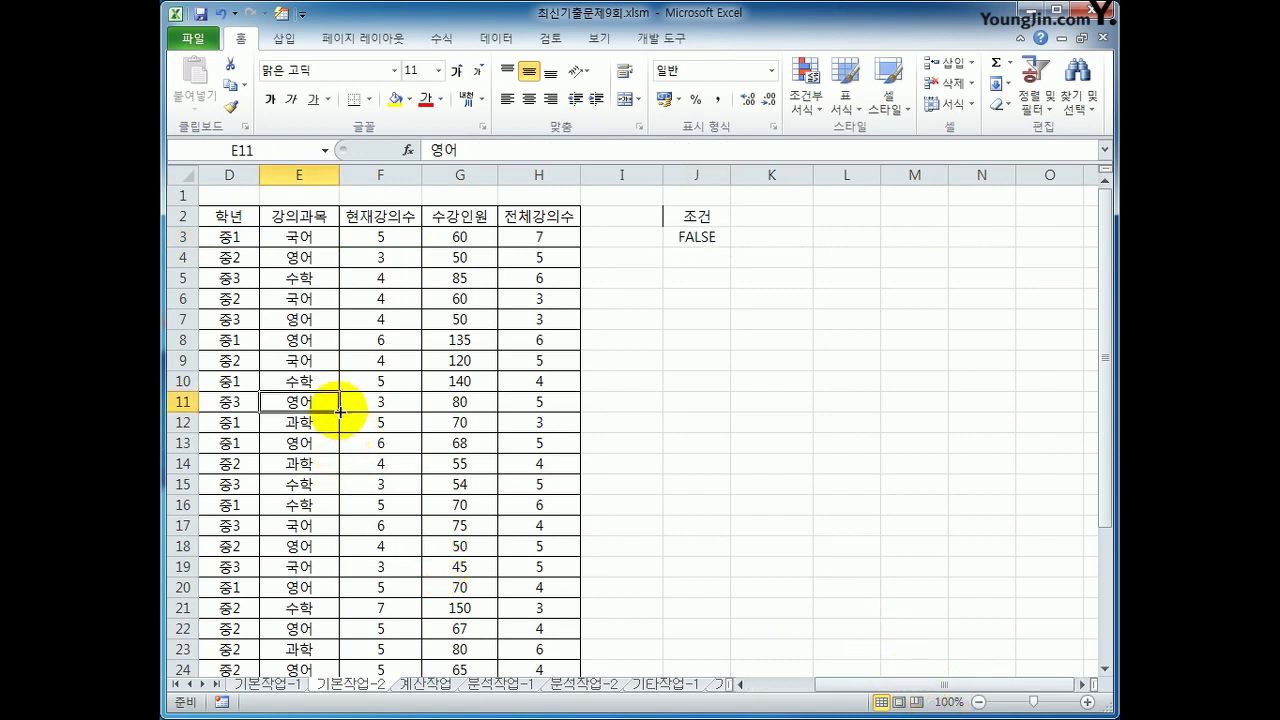
pyautogui.click(506, 44)
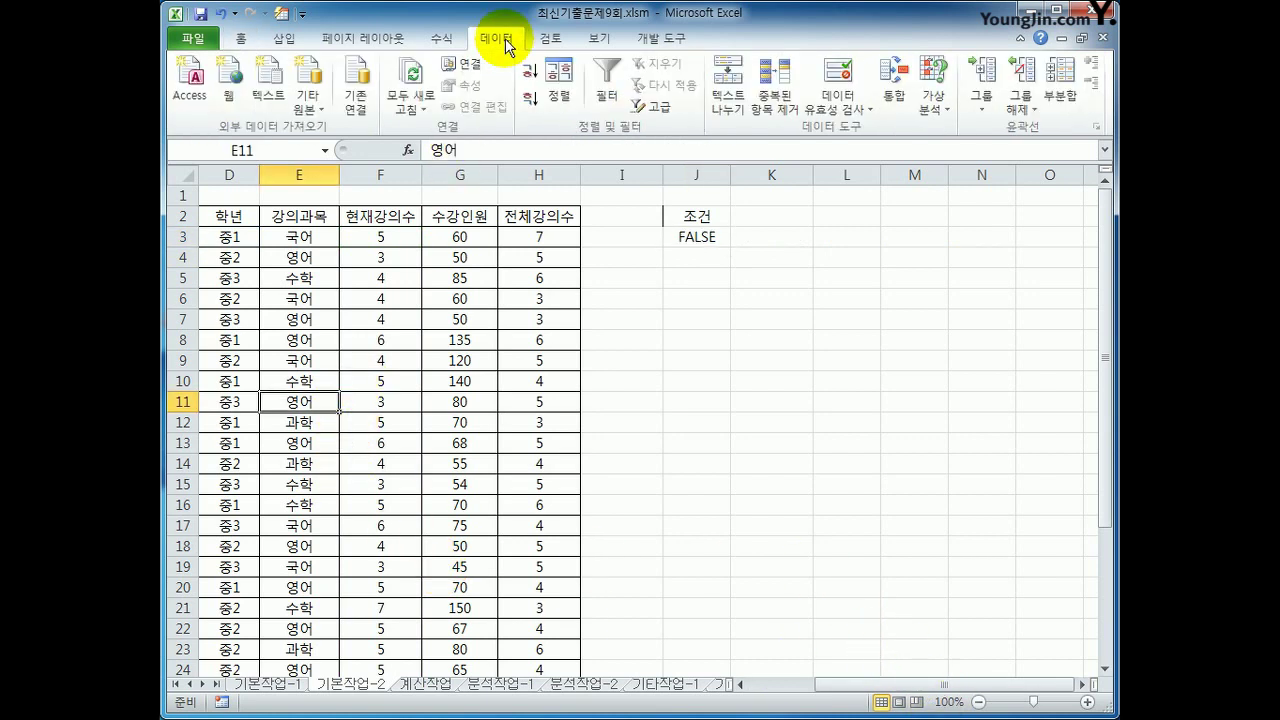
pyautogui.click(660, 118)
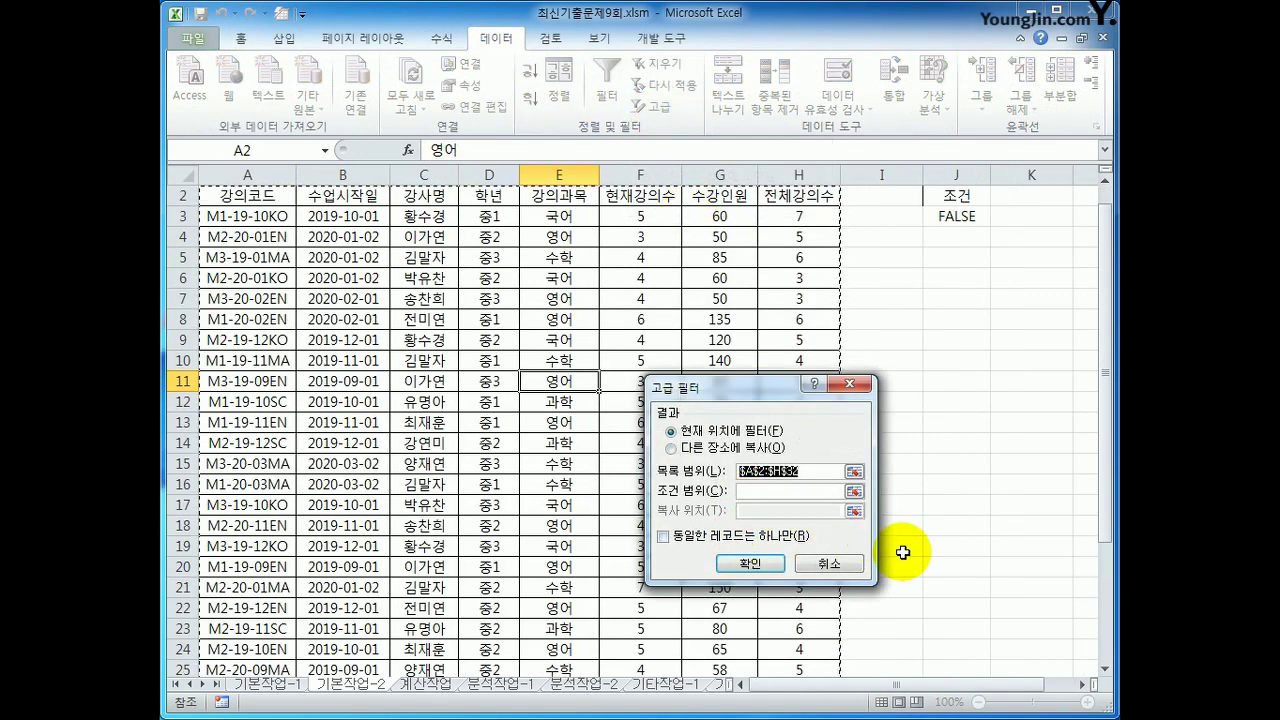
pyautogui.scroll(-5, 902, 548)
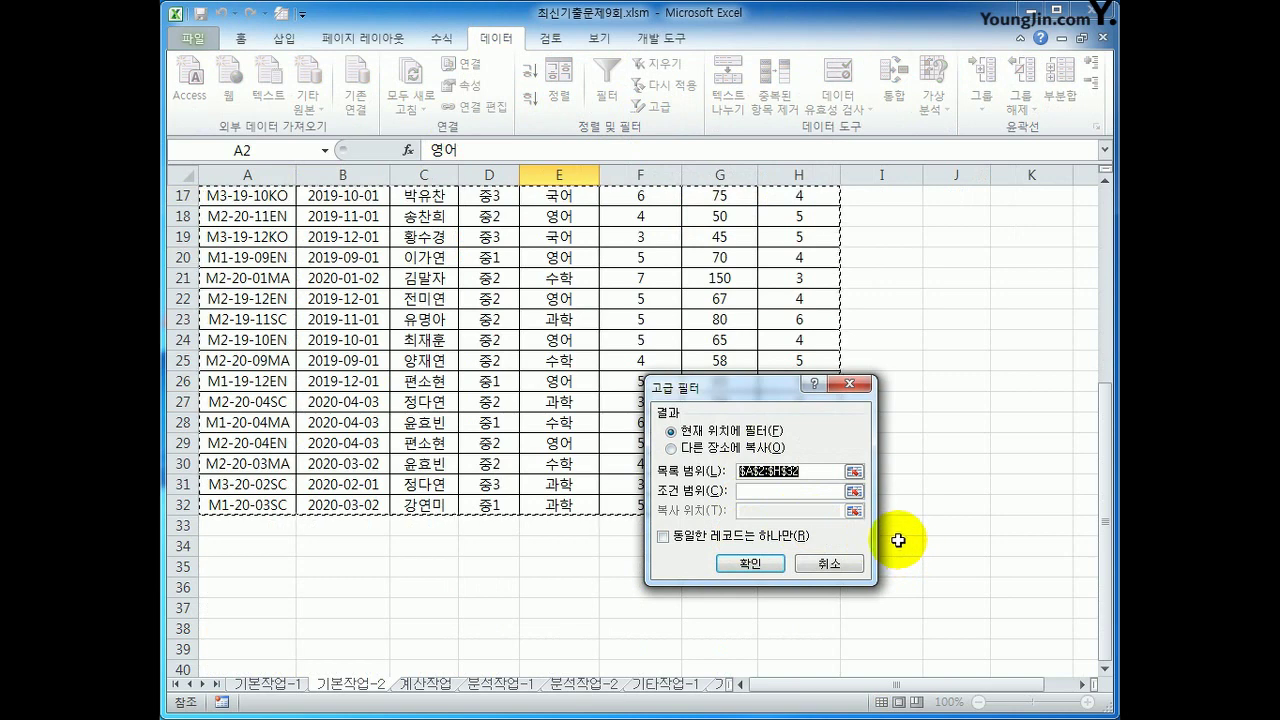
pyautogui.click(765, 491)
pyautogui.scroll(3, 882, 541)
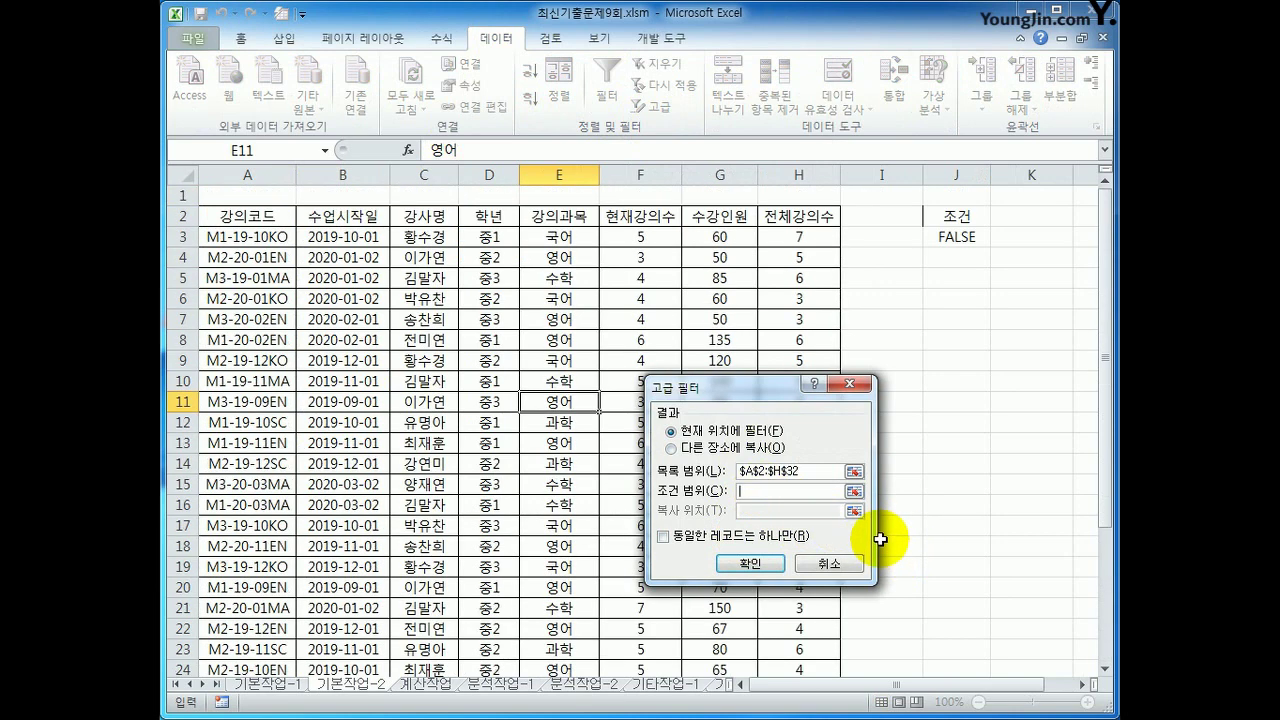
pyautogui.moveTo(936, 216); pyautogui.dragTo(945, 230)
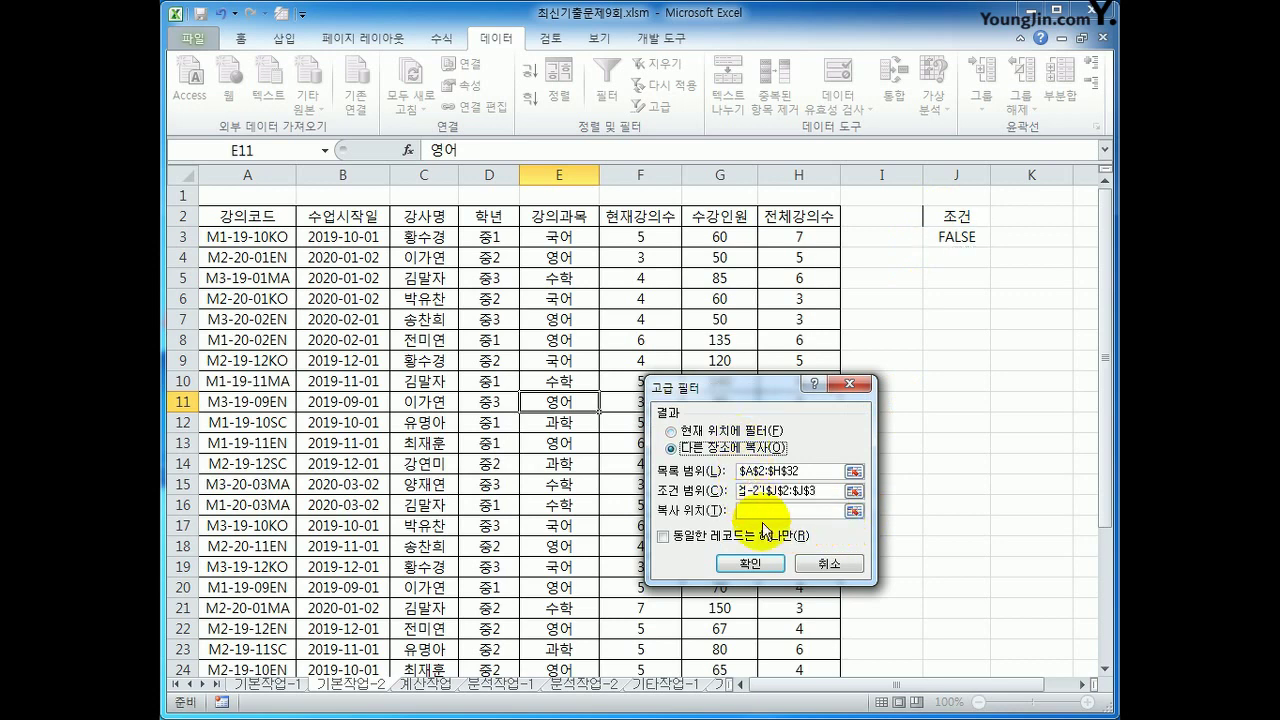
pyautogui.click(765, 511)
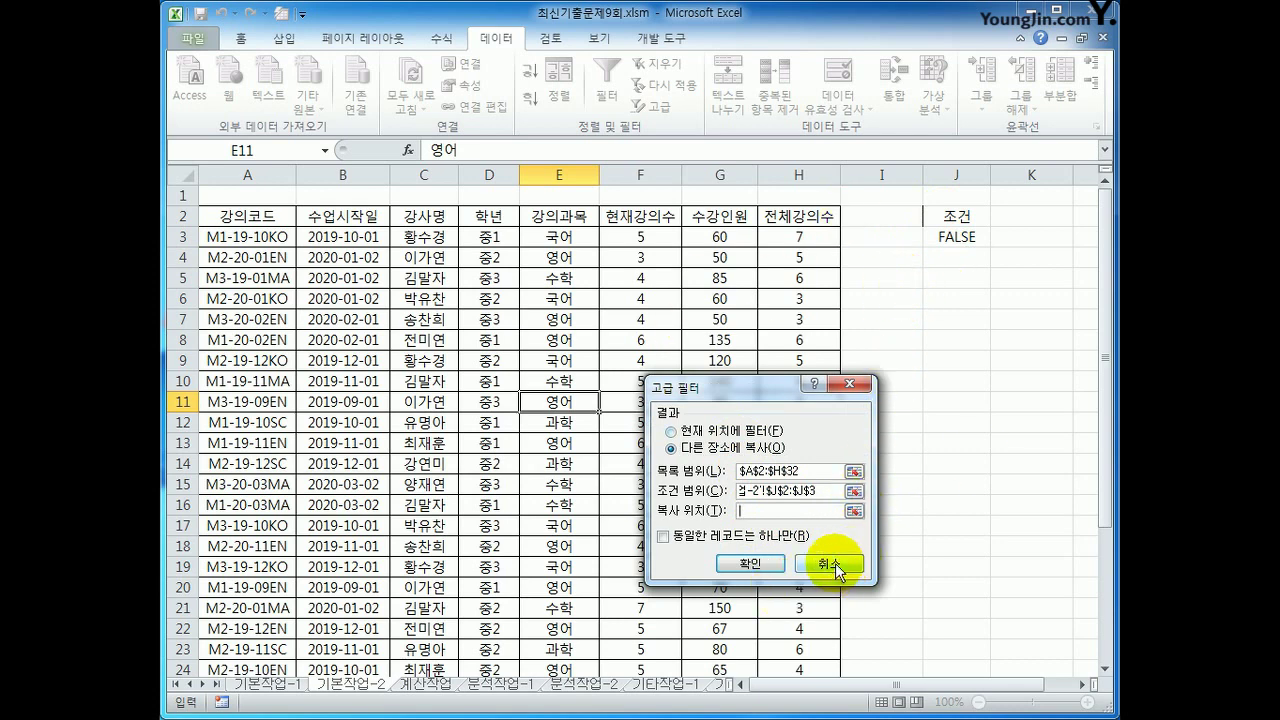
pyautogui.click(835, 566)
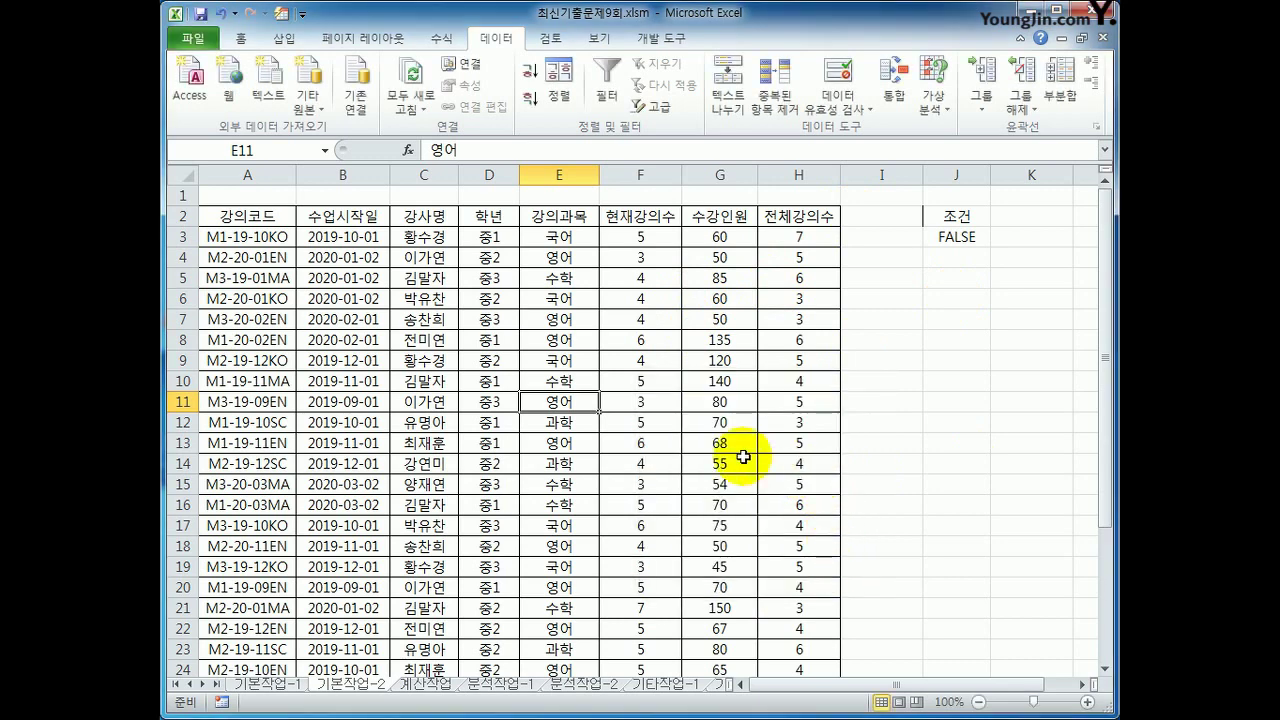
# Copy the headers 강의코드, 수업시작일, 강사명 and 강의과목 from row 2 and paste them starting at J5.
pyautogui.click(230, 220)
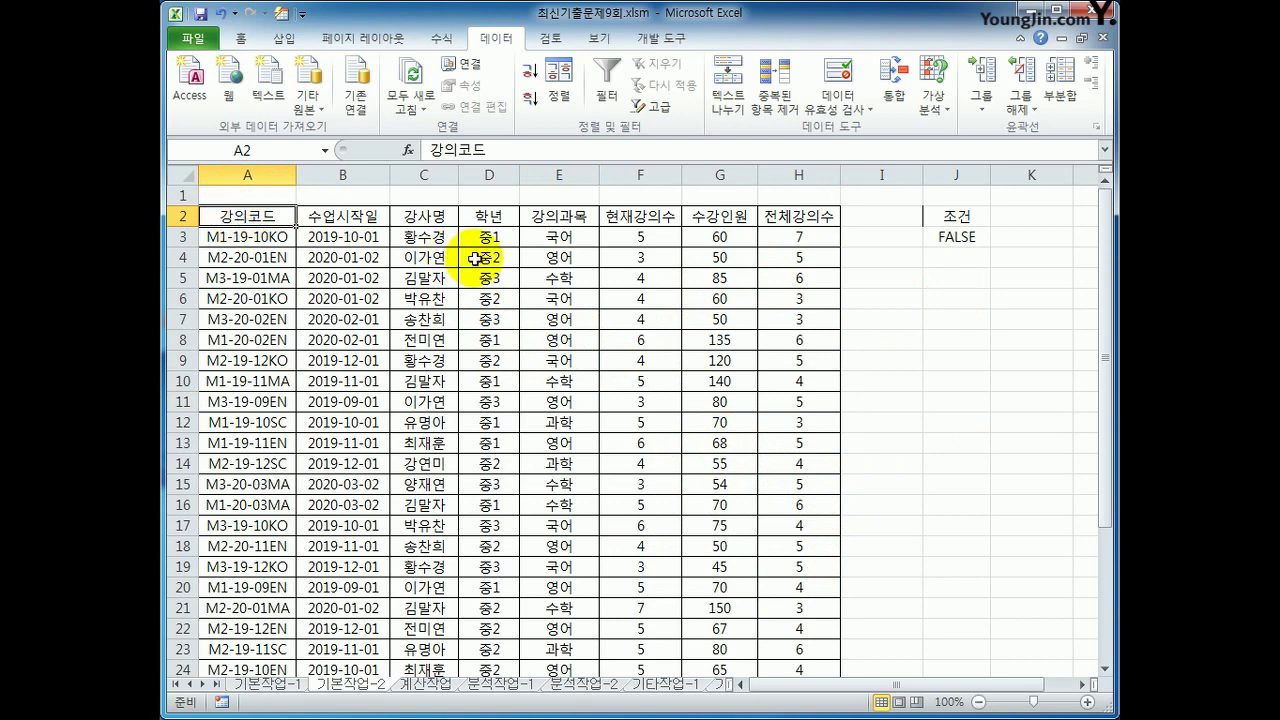
pyautogui.keyDown('ctrl'); pyautogui.click(370, 213); pyautogui.keyUp('ctrl')
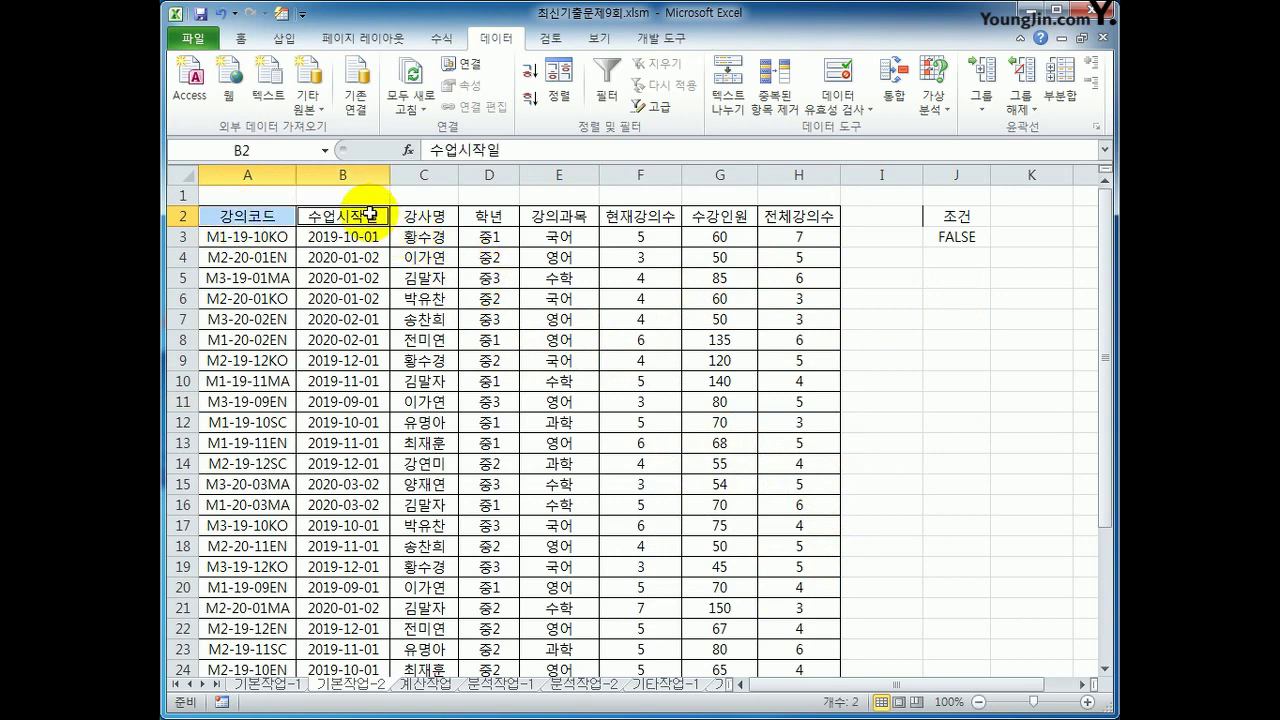
pyautogui.keyDown('ctrl'); pyautogui.click(424, 214); pyautogui.keyUp('ctrl')
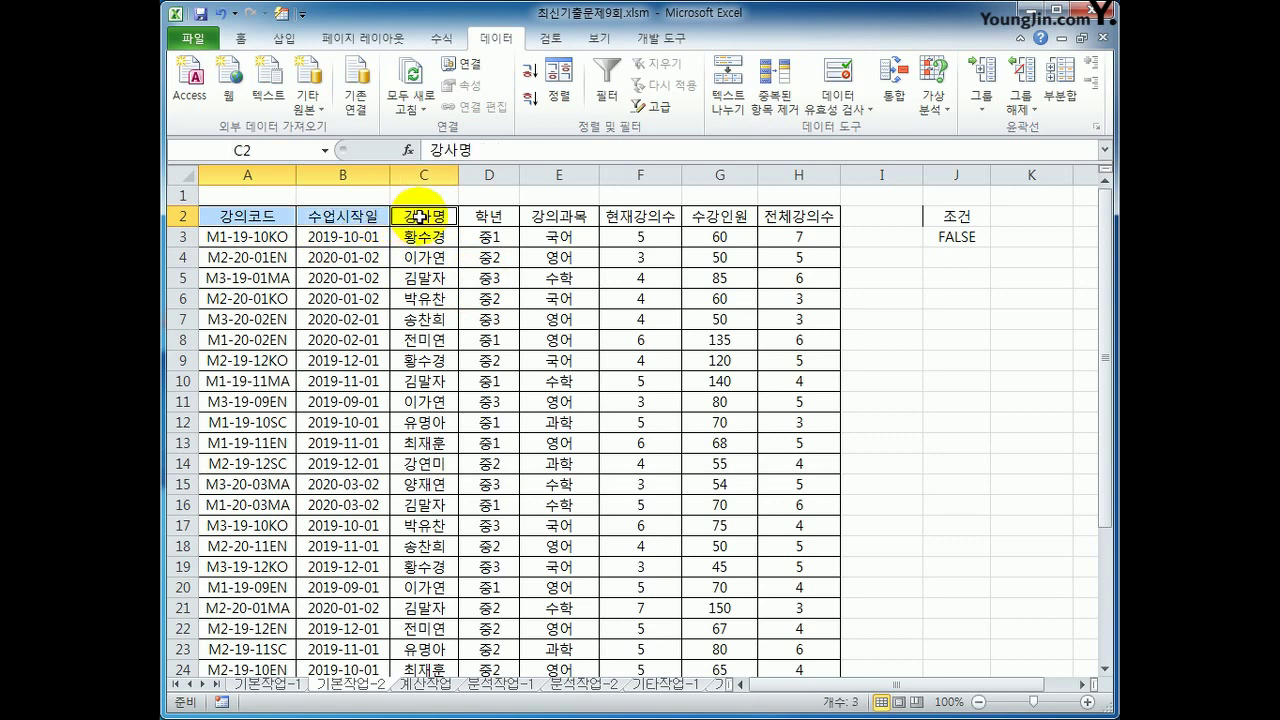
pyautogui.keyDown('ctrl'); pyautogui.click(580, 216); pyautogui.keyUp('ctrl')
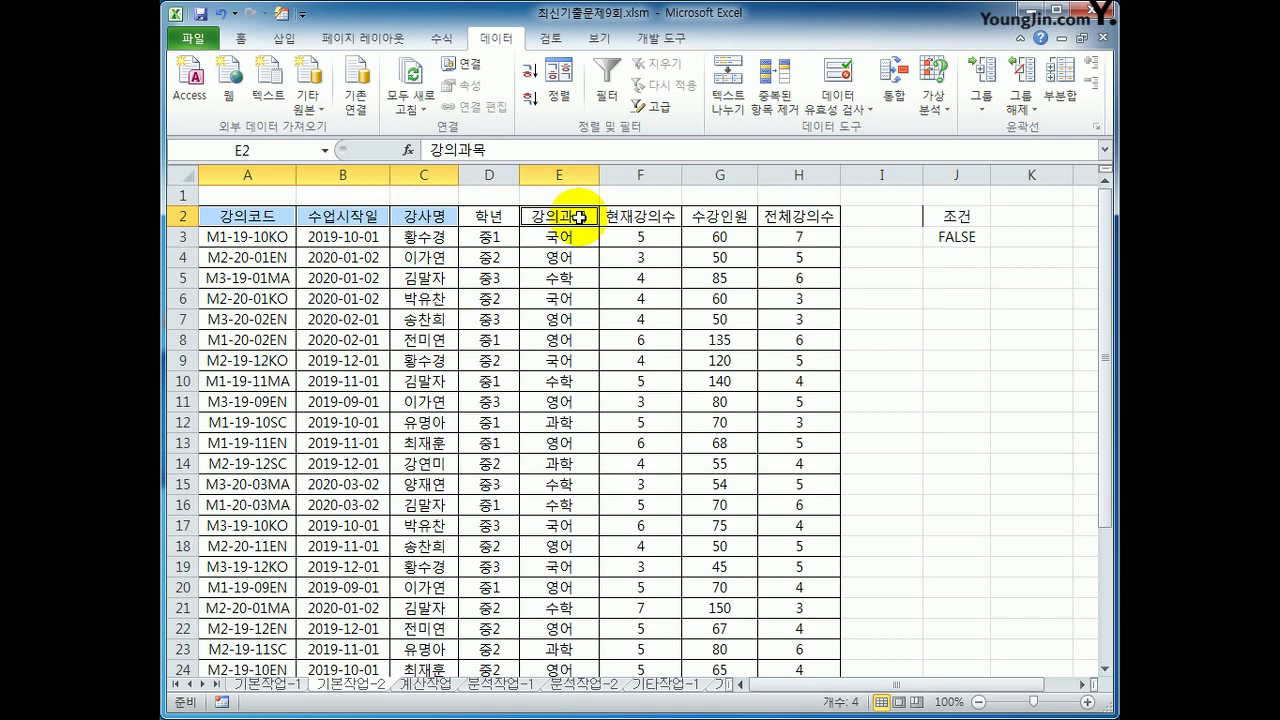
pyautogui.hotkey('ctrl', 'c')
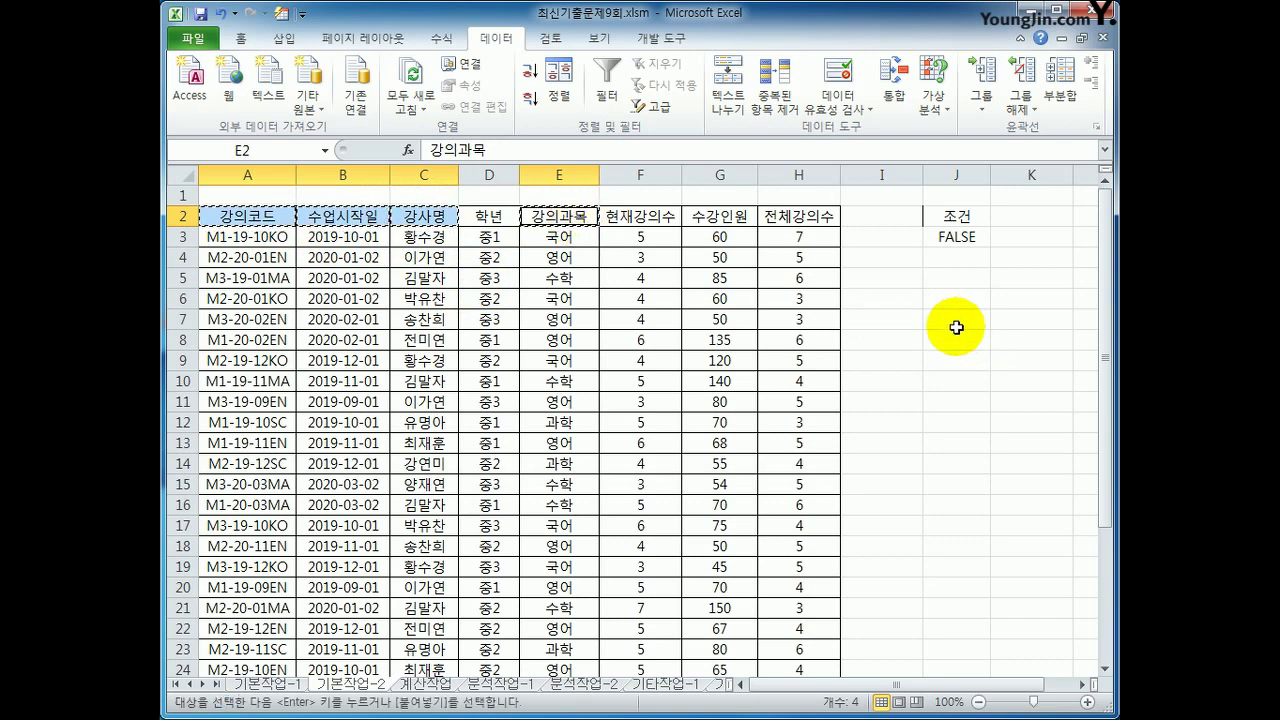
pyautogui.click(943, 279)
pyautogui.hotkey('ctrl', 'v')
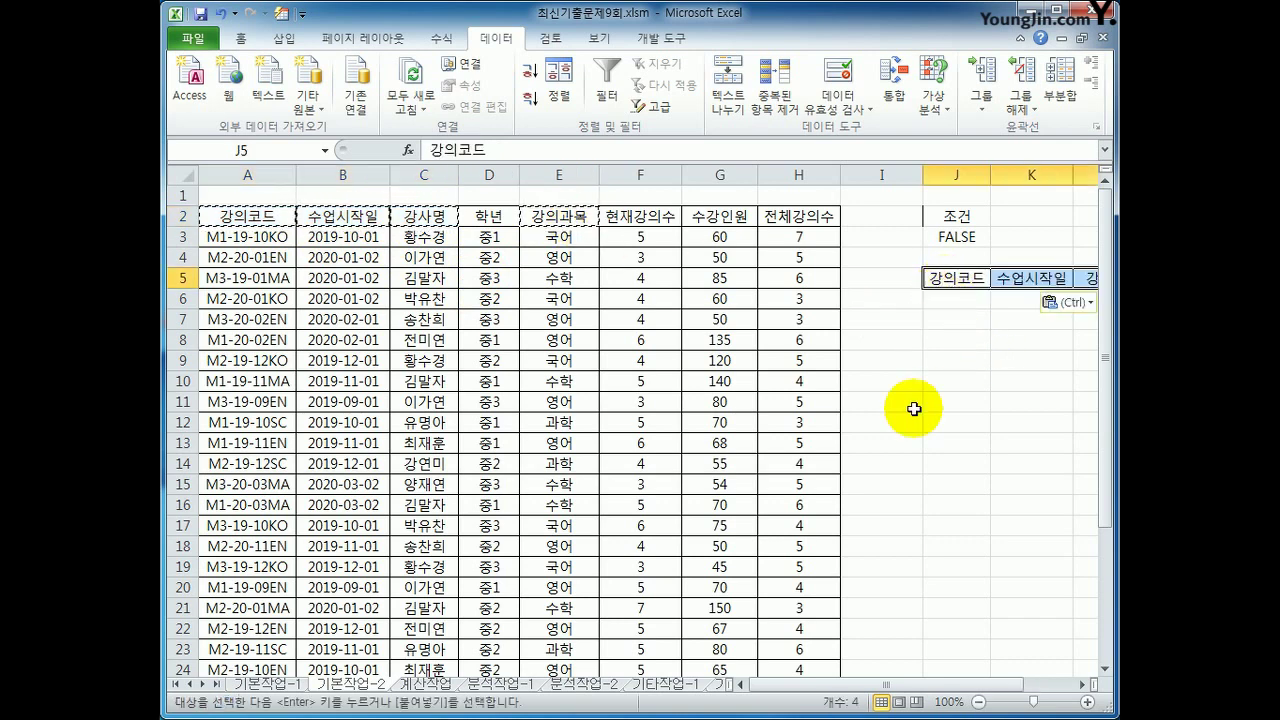
pyautogui.click(1082, 684)
pyautogui.click(1082, 684)
# Apply an advanced filter to A2:H32 with criteria J2:J3, copying results under the J5:M5 headers, and autofit column J.
pyautogui.click(437, 298)
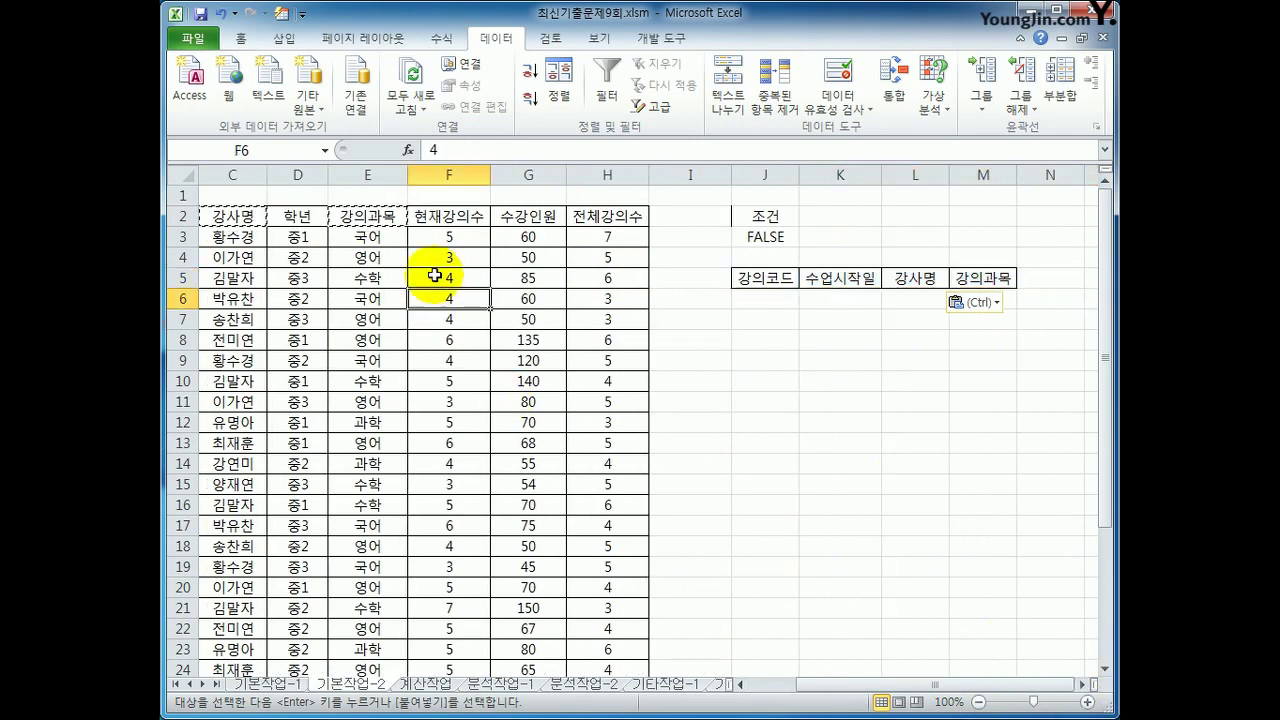
pyautogui.click(655, 105)
pyautogui.click(771, 490)
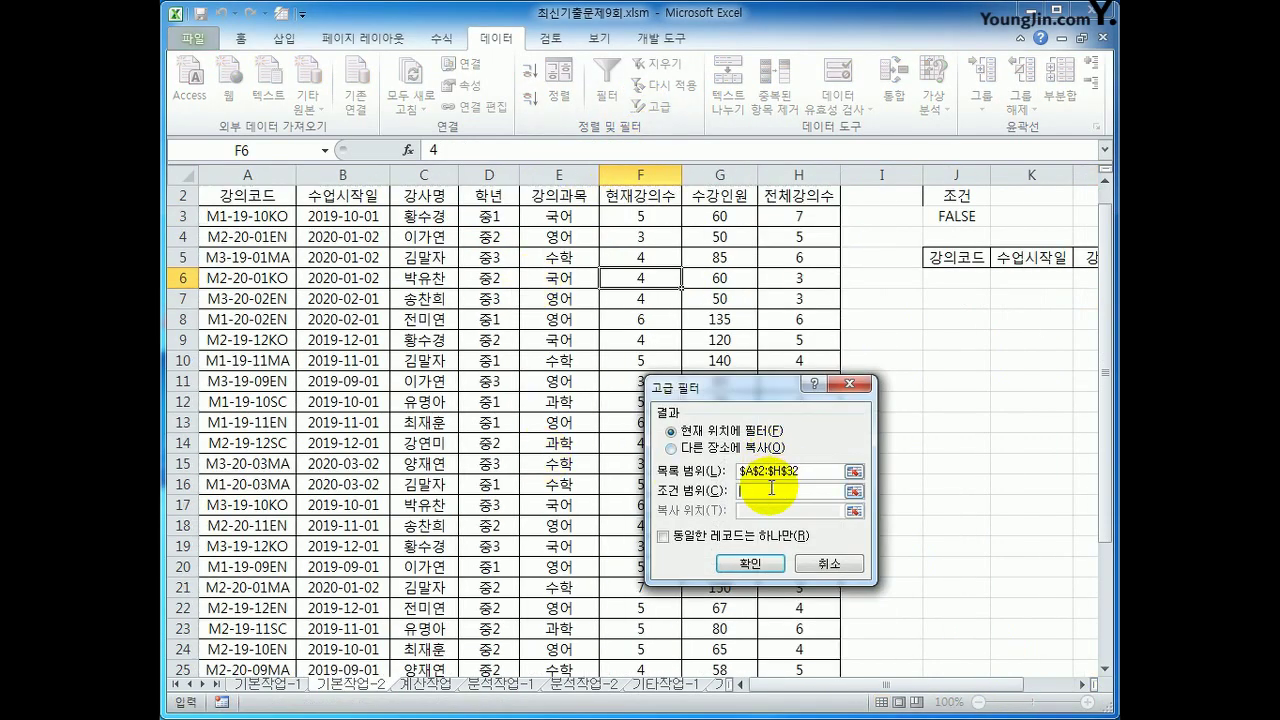
pyautogui.moveTo(957, 196); pyautogui.dragTo(960, 216)
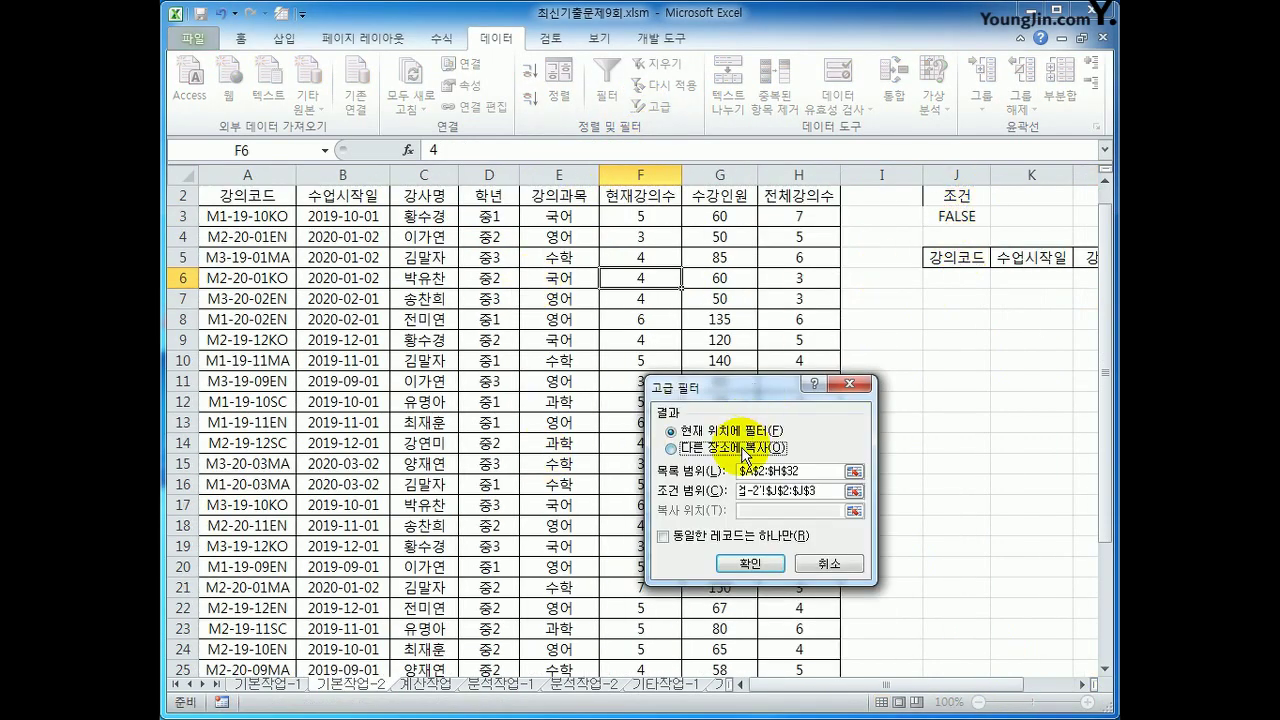
pyautogui.click(745, 449)
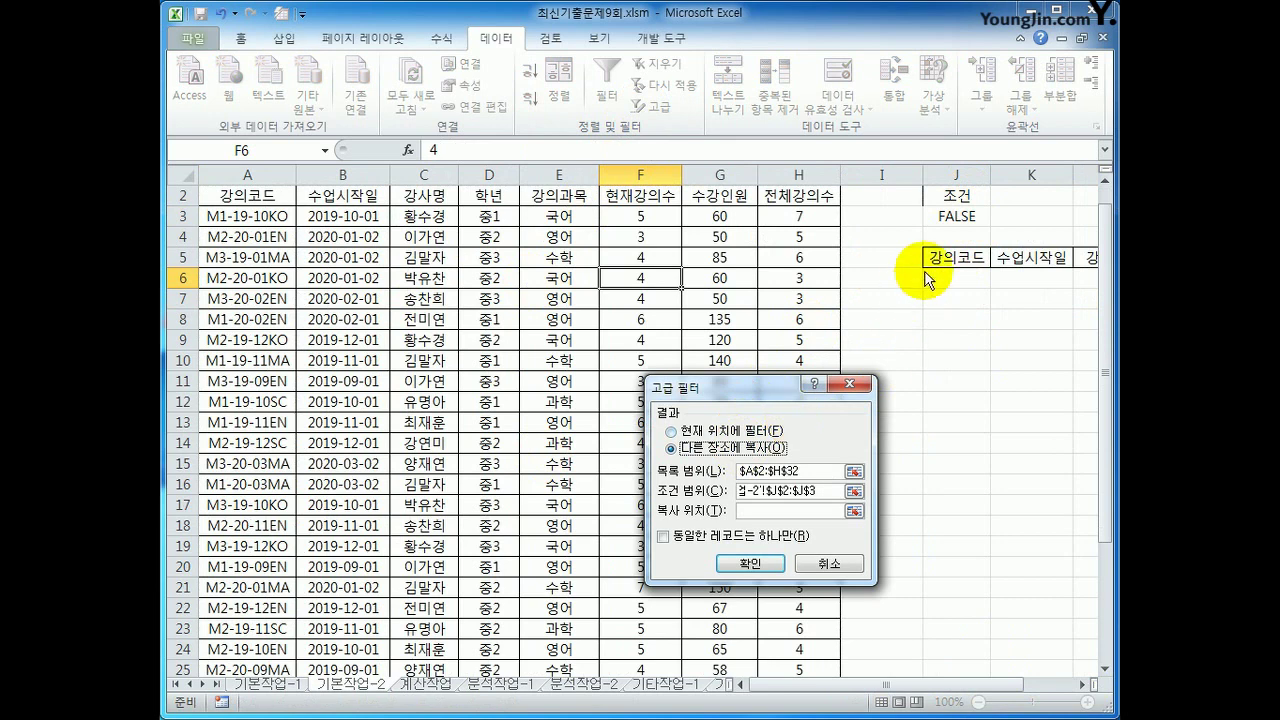
pyautogui.click(762, 512)
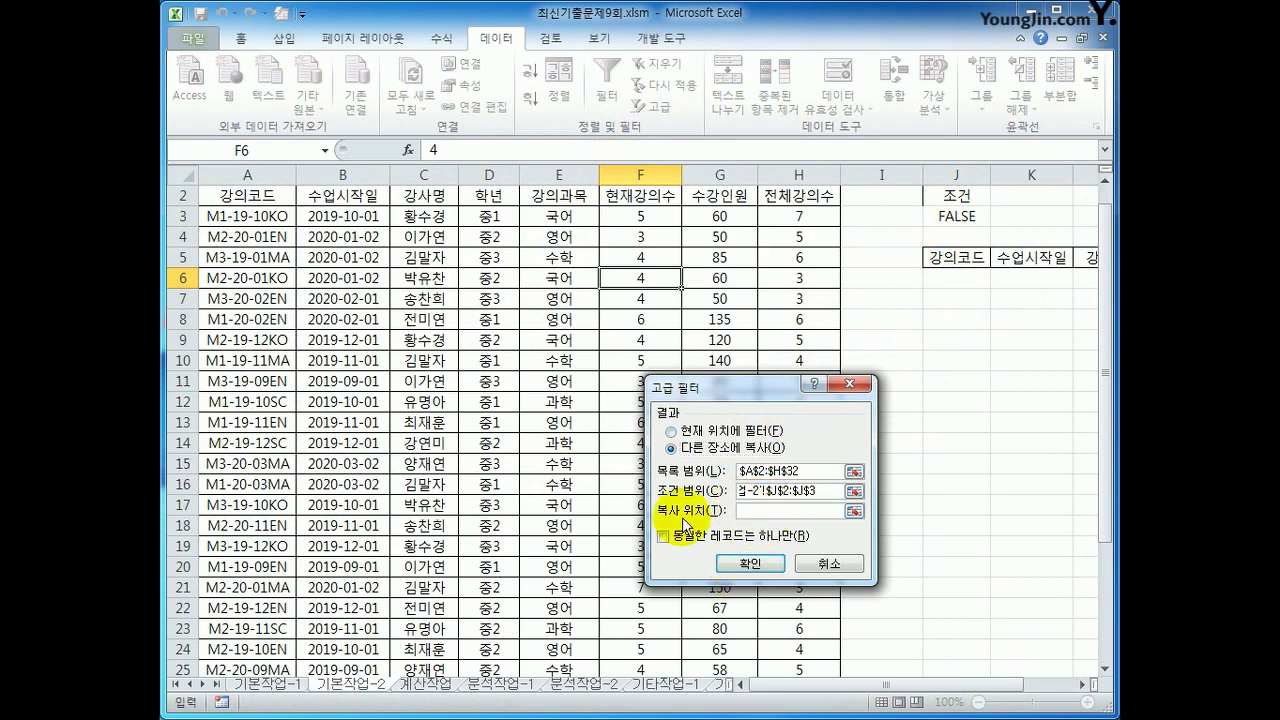
pyautogui.moveTo(958, 257); pyautogui.dragTo(1012, 262)
pyautogui.click(772, 571)
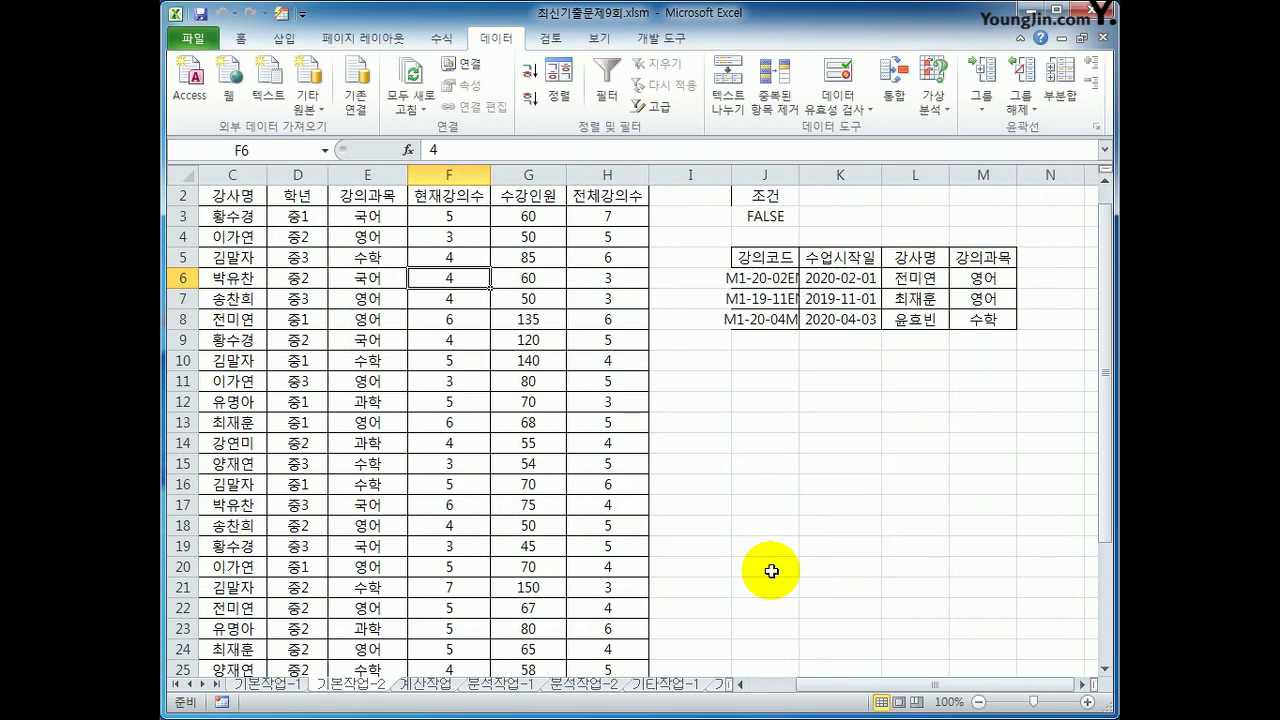
pyautogui.doubleClick(799, 174)
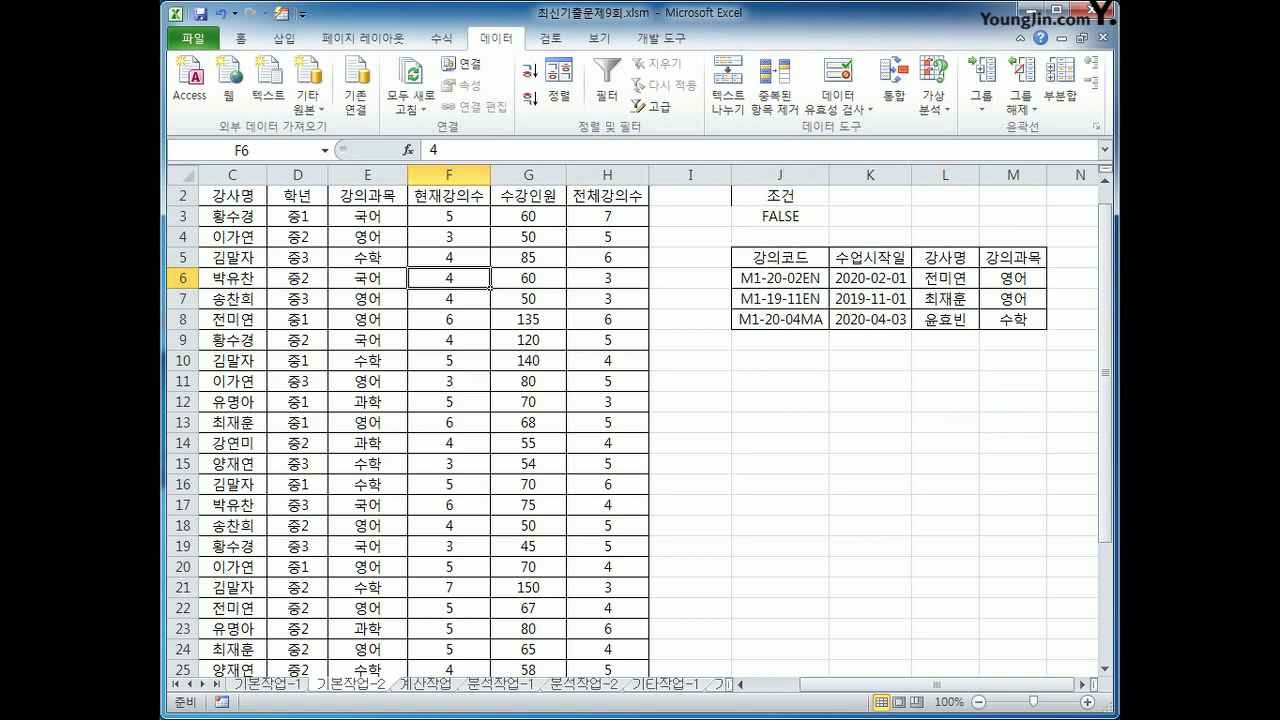
# Create a new conditional formatting rule for A3:H32 that uses a formula to decide which cells to format.
pyautogui.moveTo(845, 690); pyautogui.dragTo(766, 688)
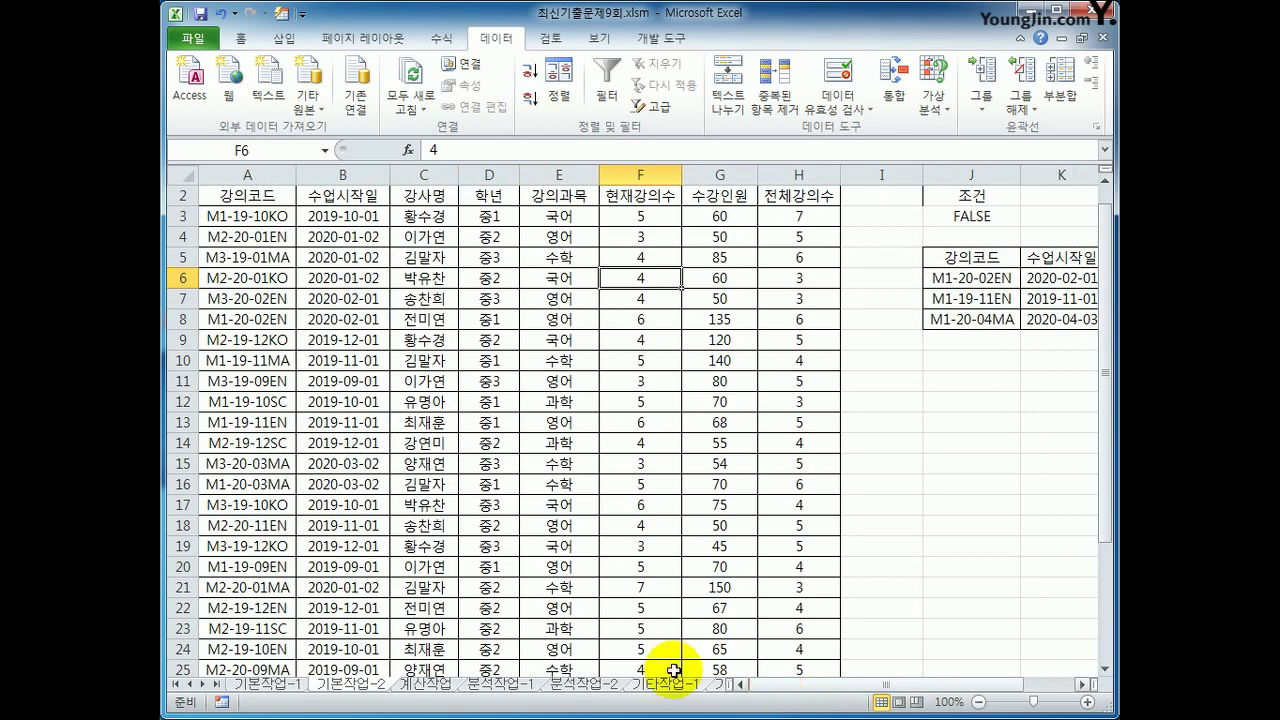
pyautogui.moveTo(268, 215); pyautogui.dragTo(820, 590)
pyautogui.click(240, 38)
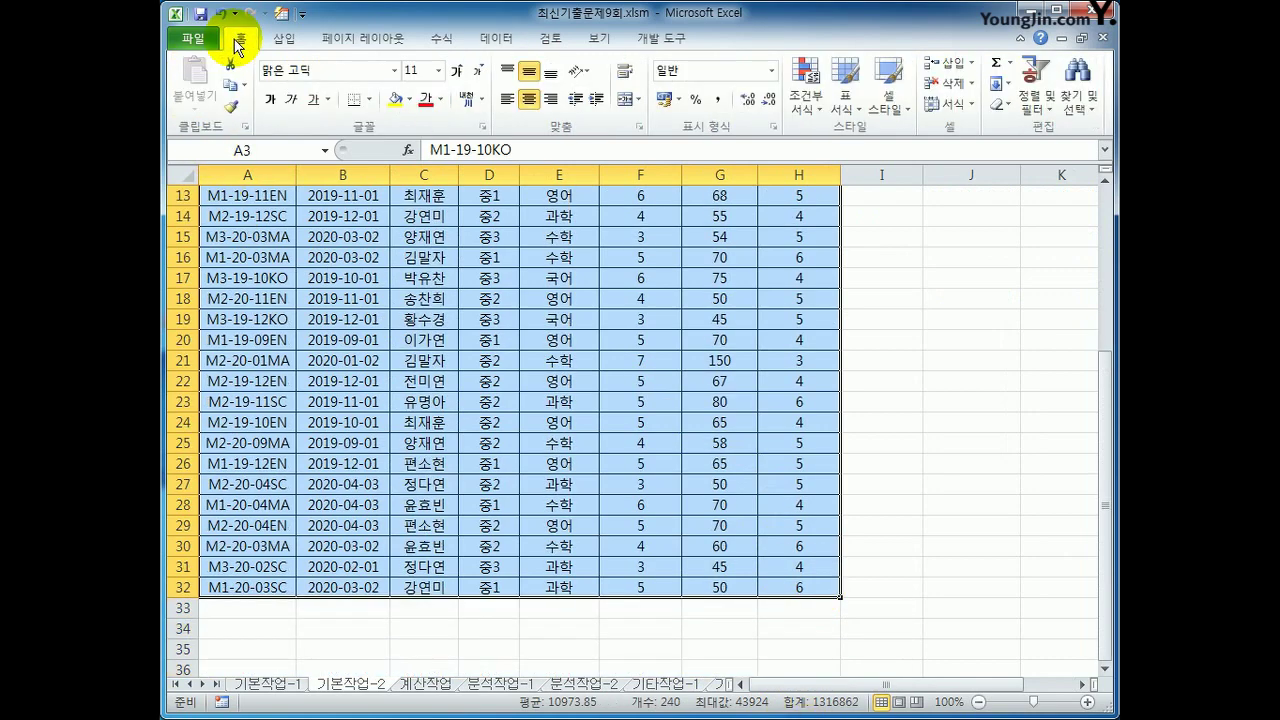
pyautogui.click(798, 112)
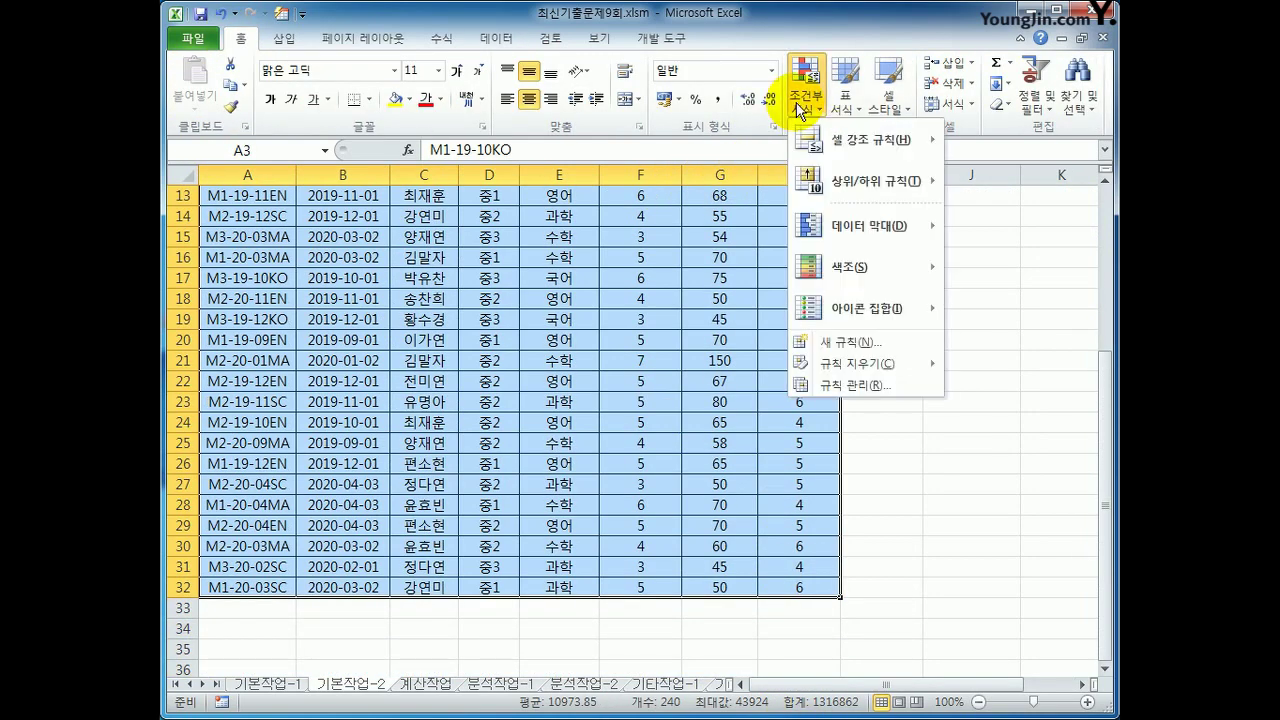
pyautogui.click(818, 341)
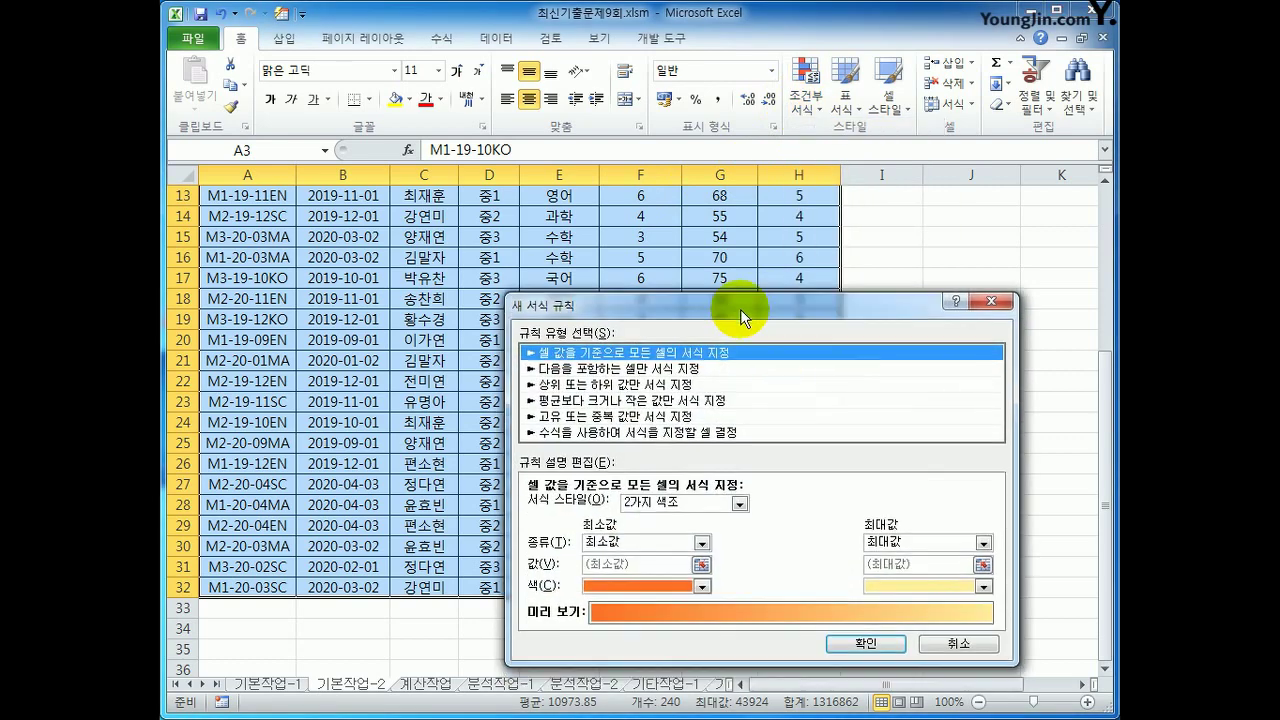
pyautogui.moveTo(740, 309); pyautogui.dragTo(743, 221)
pyautogui.click(677, 348)
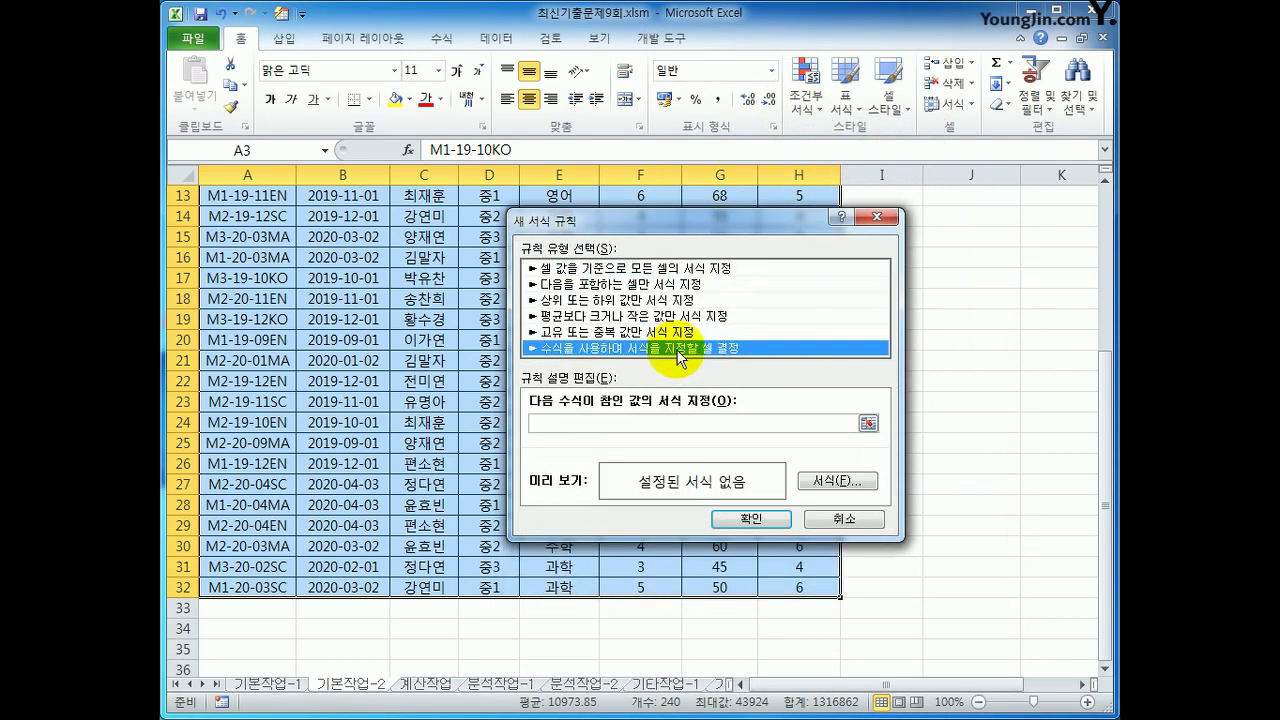
# Begin the rule formula with =value("20"&mid( to build a four-digit year from the lecture code.
pyautogui.click(666, 423)
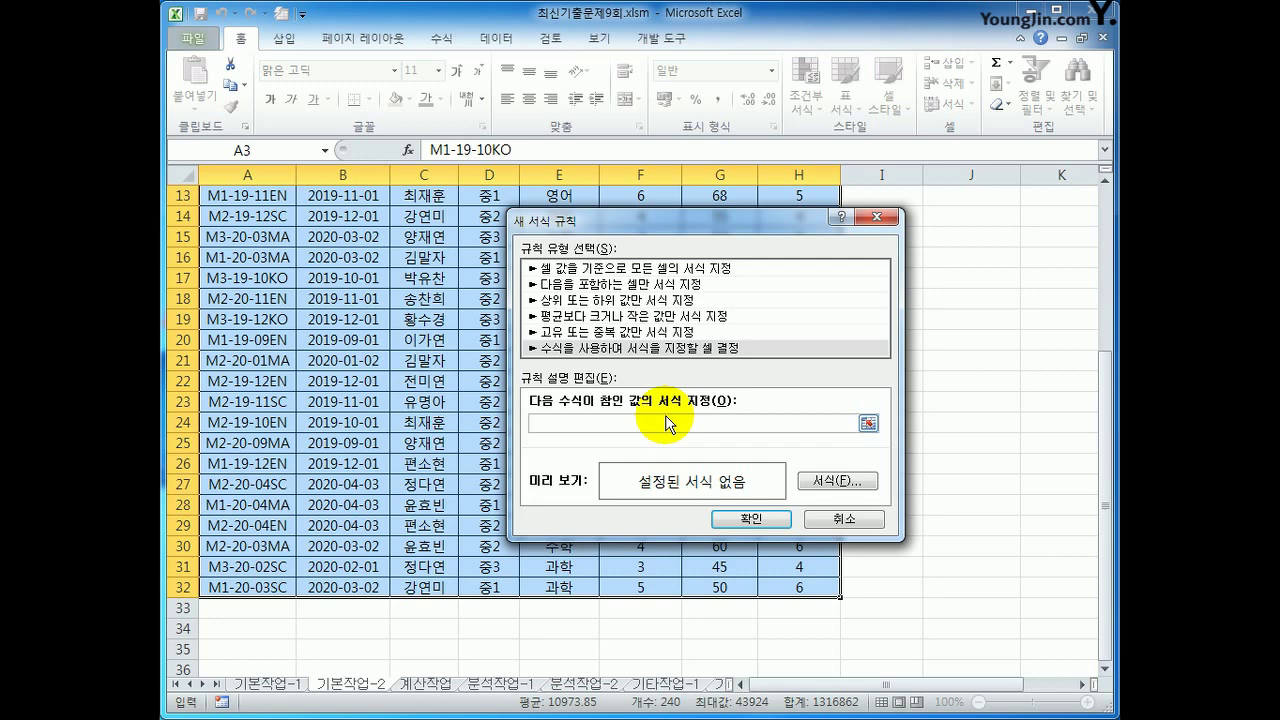
pyautogui.write('=')
pyautogui.press('BackSpace')
pyautogui.press('BackSpace')
pyautogui.write('value("20"')
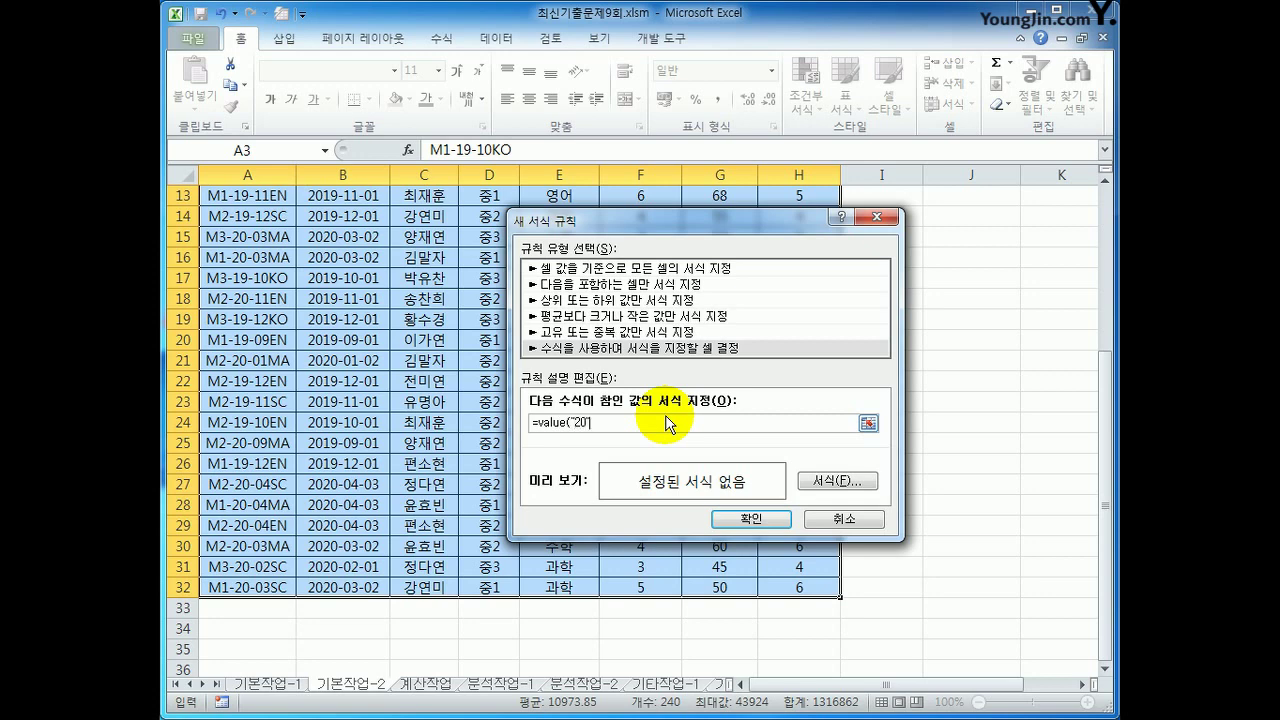
pyautogui.write('&mid')
pyautogui.press('BackSpace')
pyautogui.press('BackSpace')
pyautogui.press('BackSpace')
pyautogui.write('mid(')
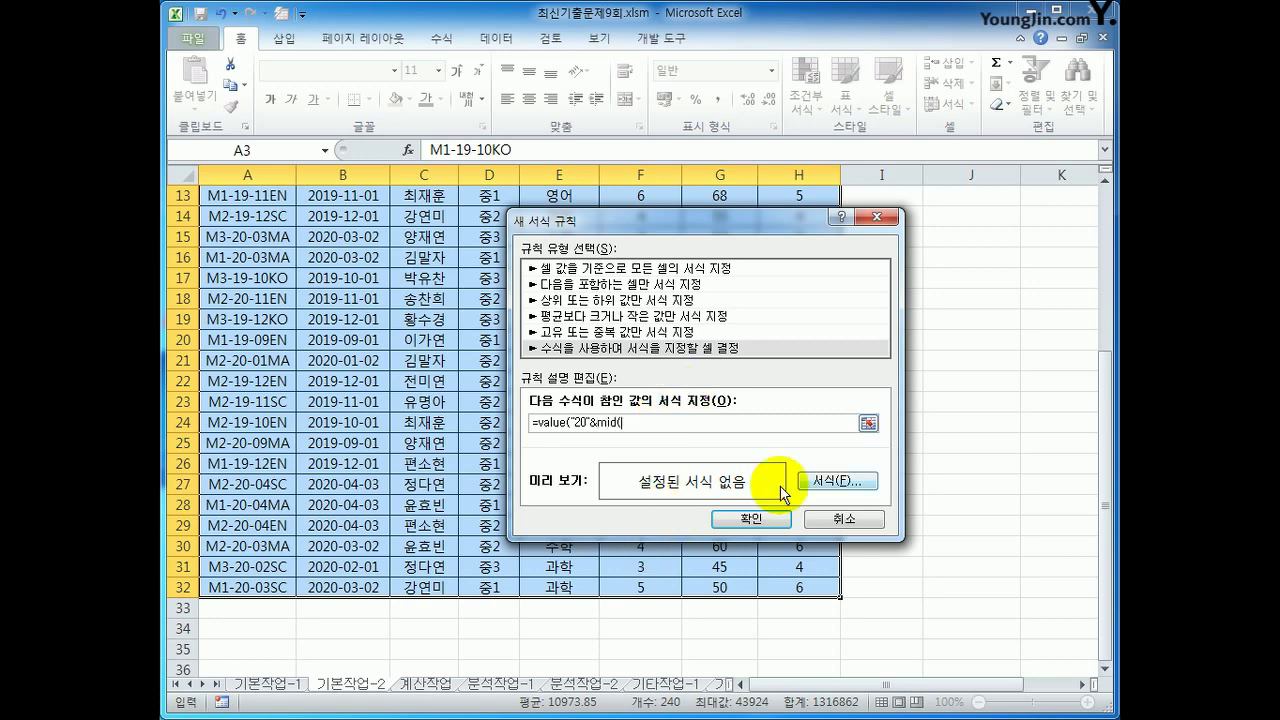
# Complete the MID function with $A3, start position 4 and length 2, and close the VALUE function.
pyautogui.scroll(4, 782, 490)
pyautogui.click(264, 238)
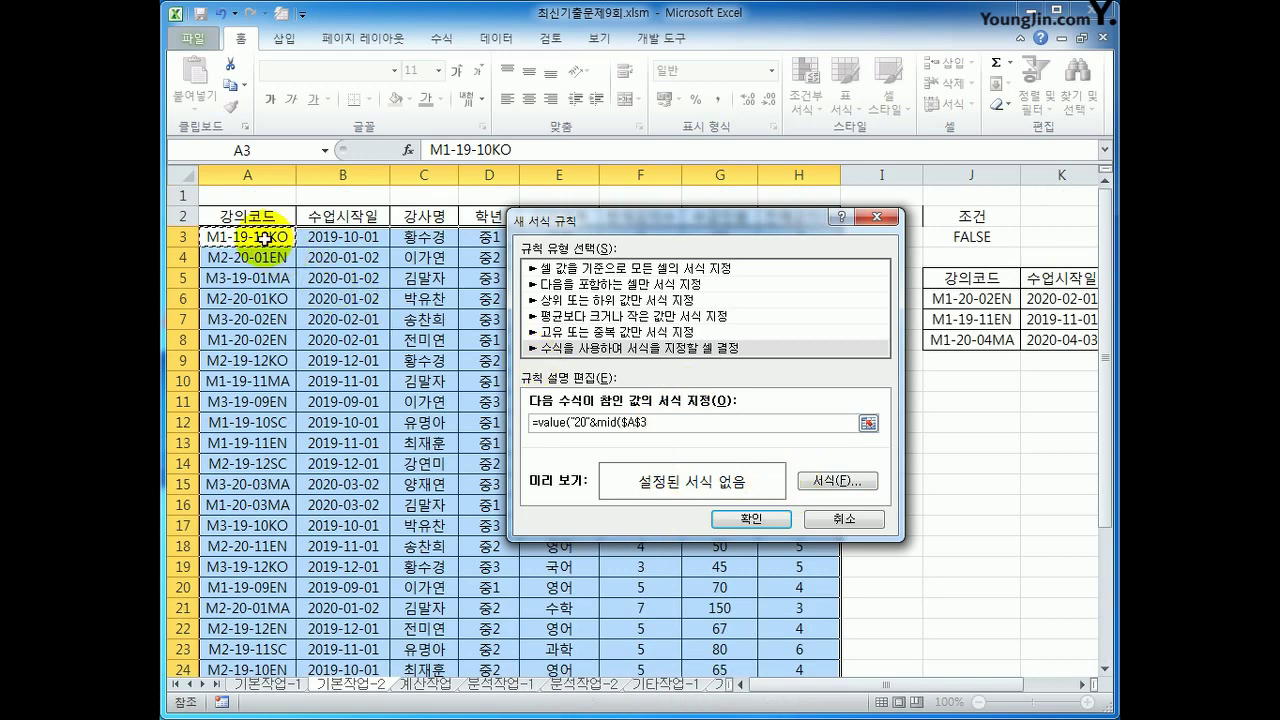
pyautogui.press('F4')
pyautogui.press('F4')
pyautogui.write(',4,2))')
# Finish the rule formula by comparing with <>year($B3), fixing only the column of the 수업시작일 reference.
pyautogui.write('<>year(')
pyautogui.click(301, 235)
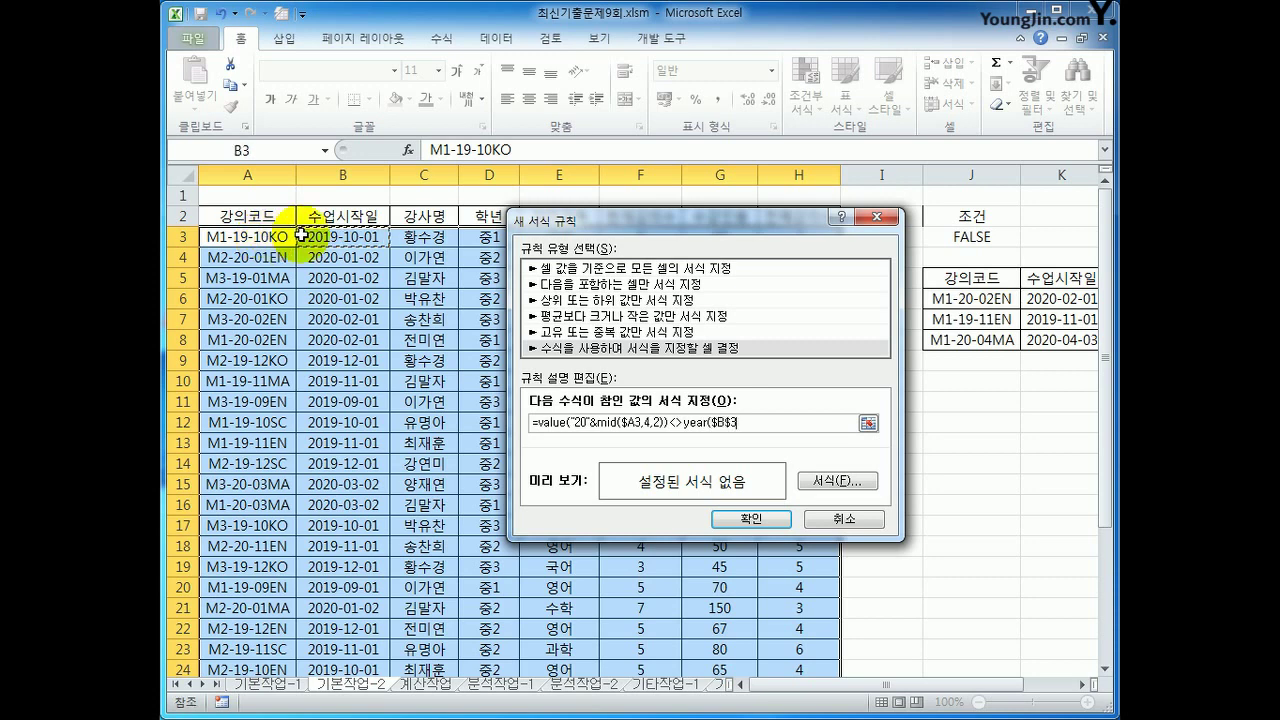
pyautogui.press('F4')
pyautogui.press('F4')
pyautogui.write(')')
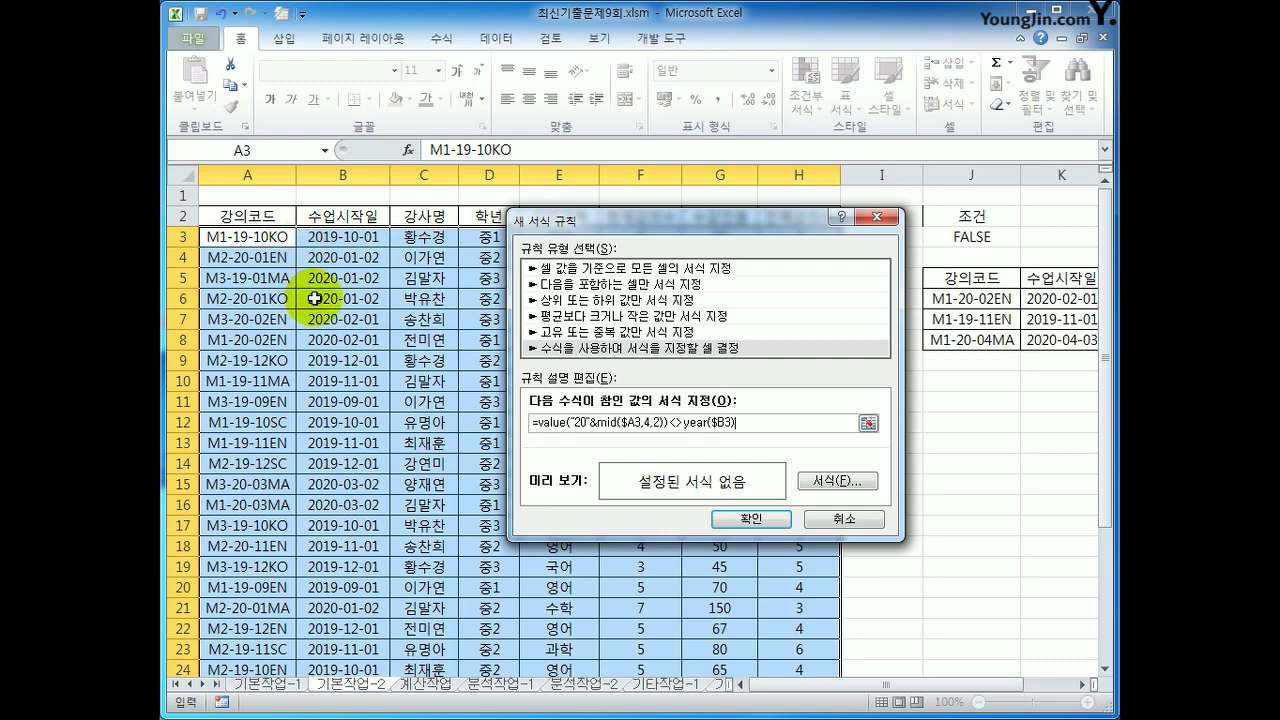
# Give the rule the standard orange fill and apply it to the selected range.
pyautogui.click(862, 488)
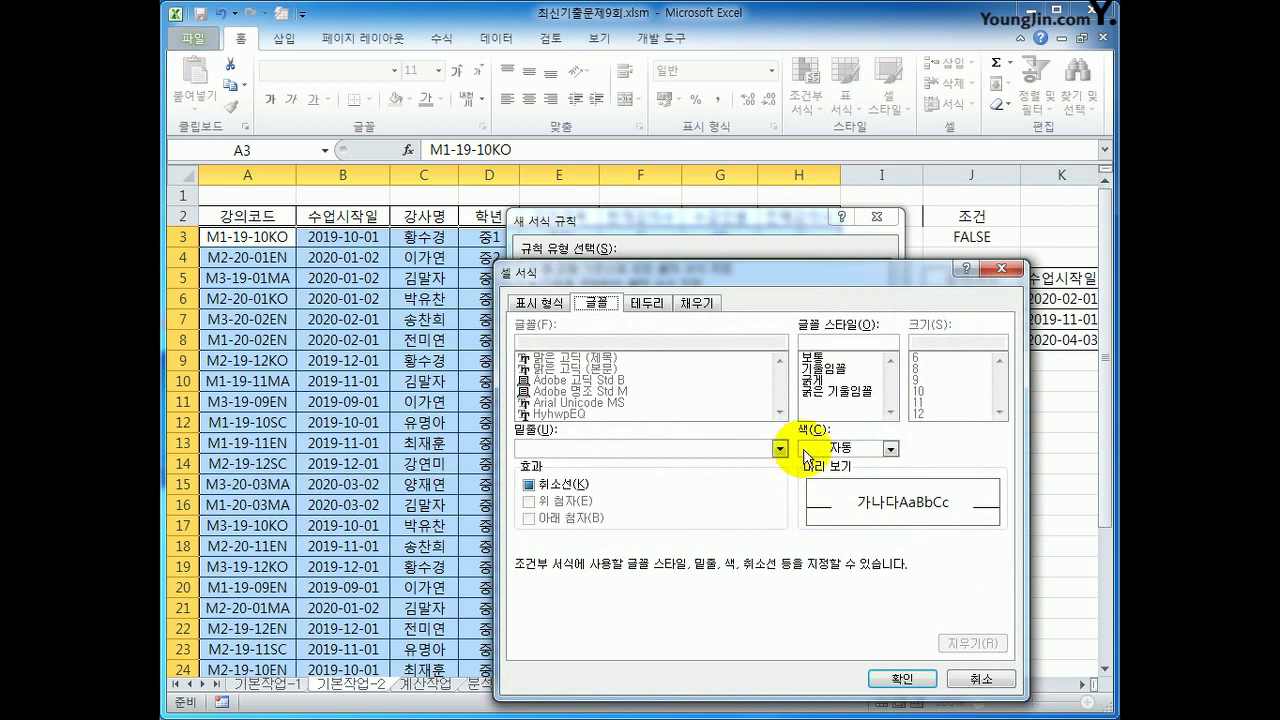
pyautogui.click(698, 303)
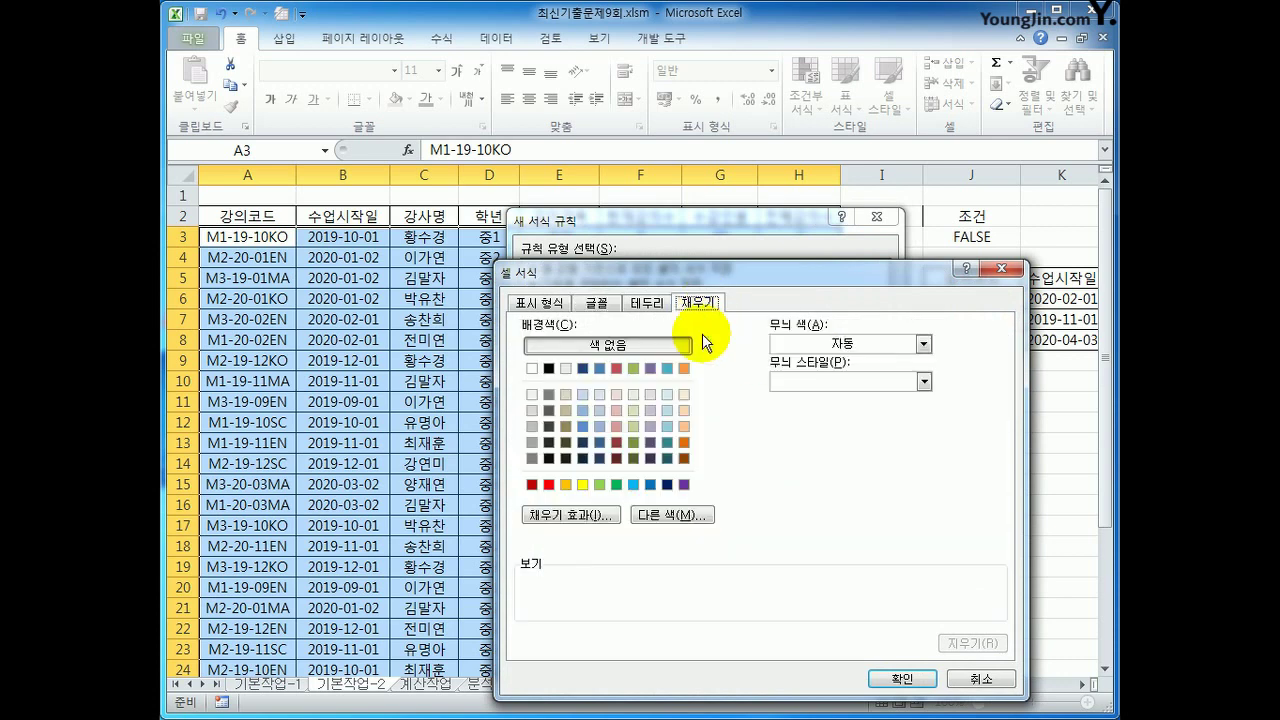
pyautogui.click(565, 484)
pyautogui.click(902, 678)
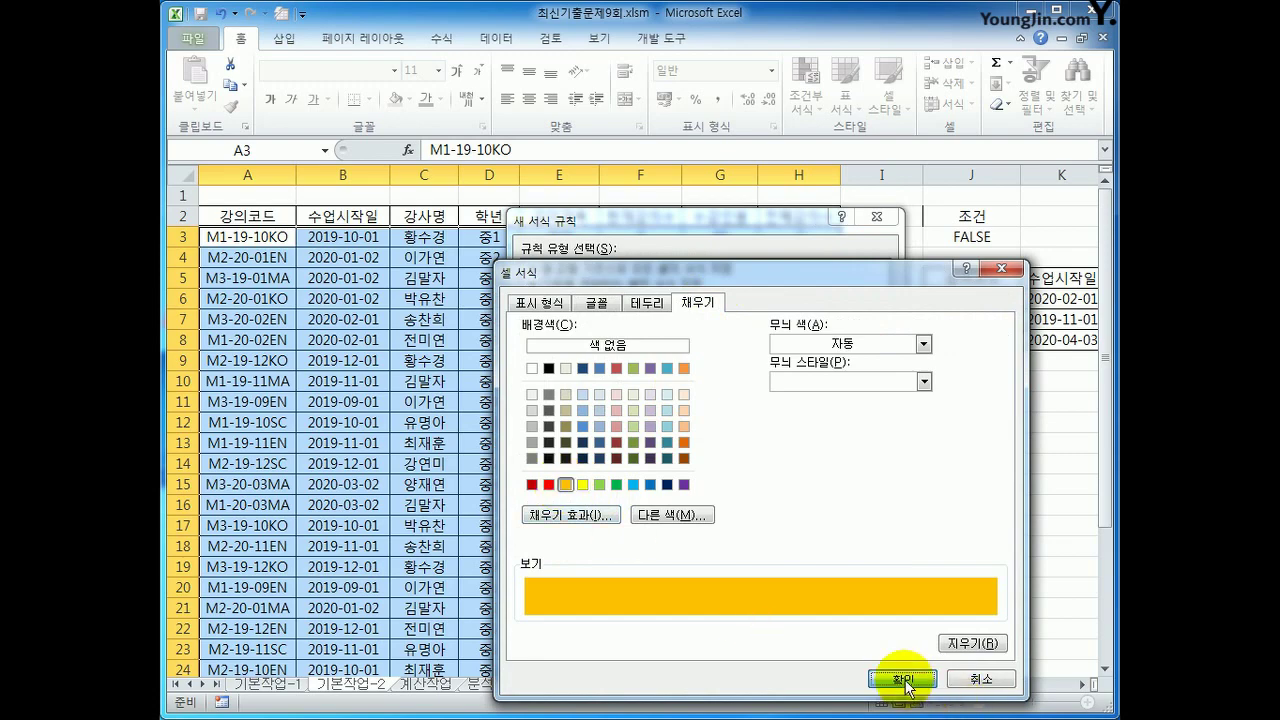
pyautogui.click(745, 518)
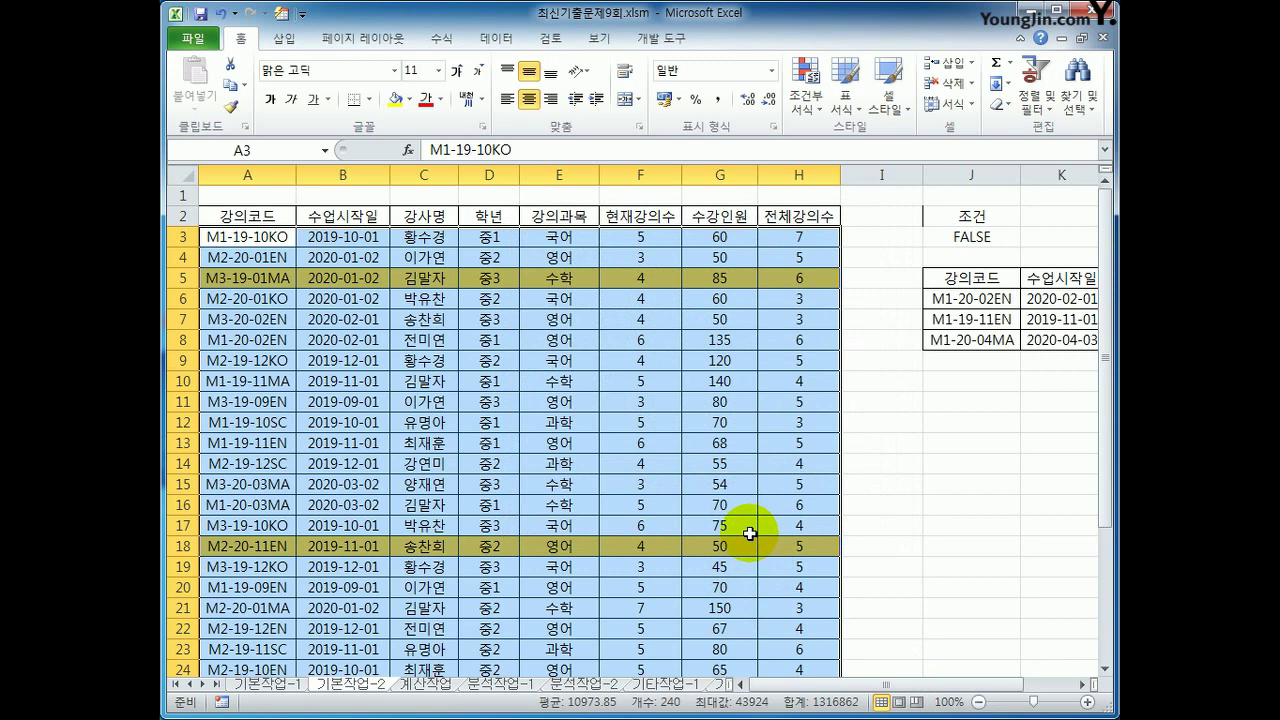
# Check the highlighted rows 5, 18 and 25 by comparing the year in 강의코드 with 수업시작일.
pyautogui.click(260, 280)
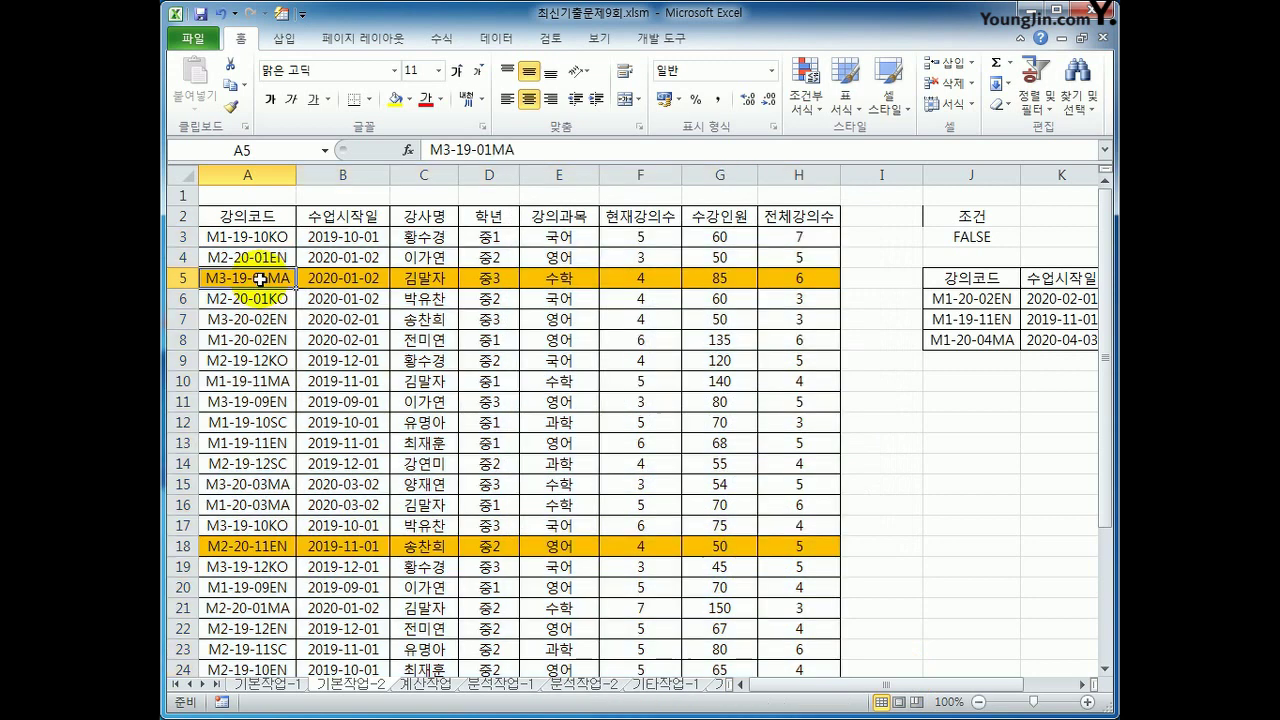
pyautogui.click(335, 278)
pyautogui.click(250, 278)
pyautogui.click(343, 277)
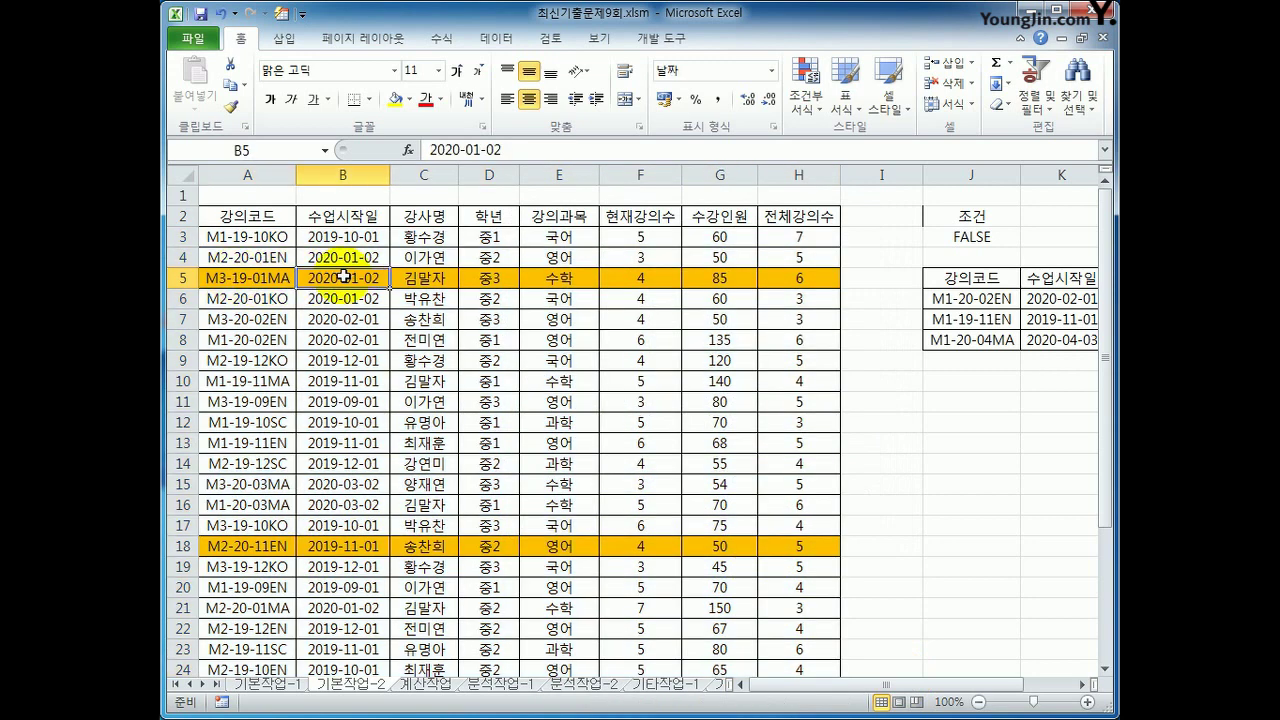
pyautogui.click(250, 546)
pyautogui.click(340, 546)
pyautogui.scroll(-4, 396, 570)
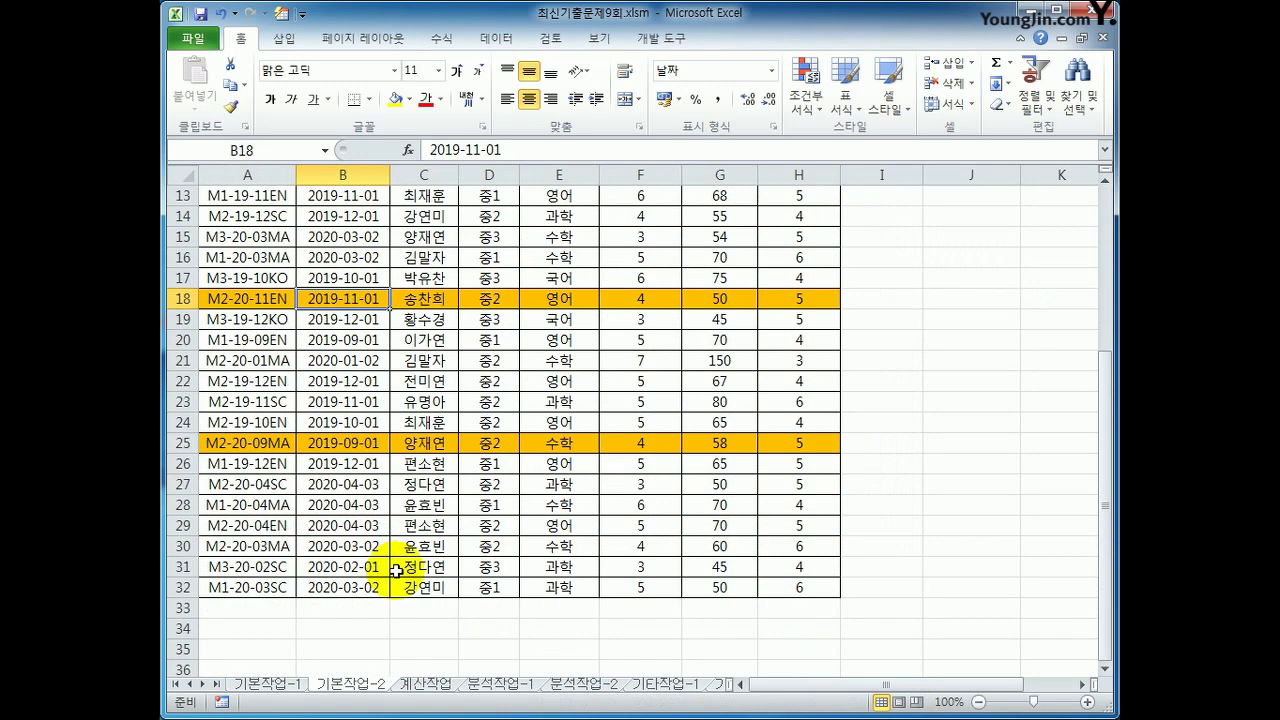
pyautogui.click(250, 442)
pyautogui.click(338, 442)
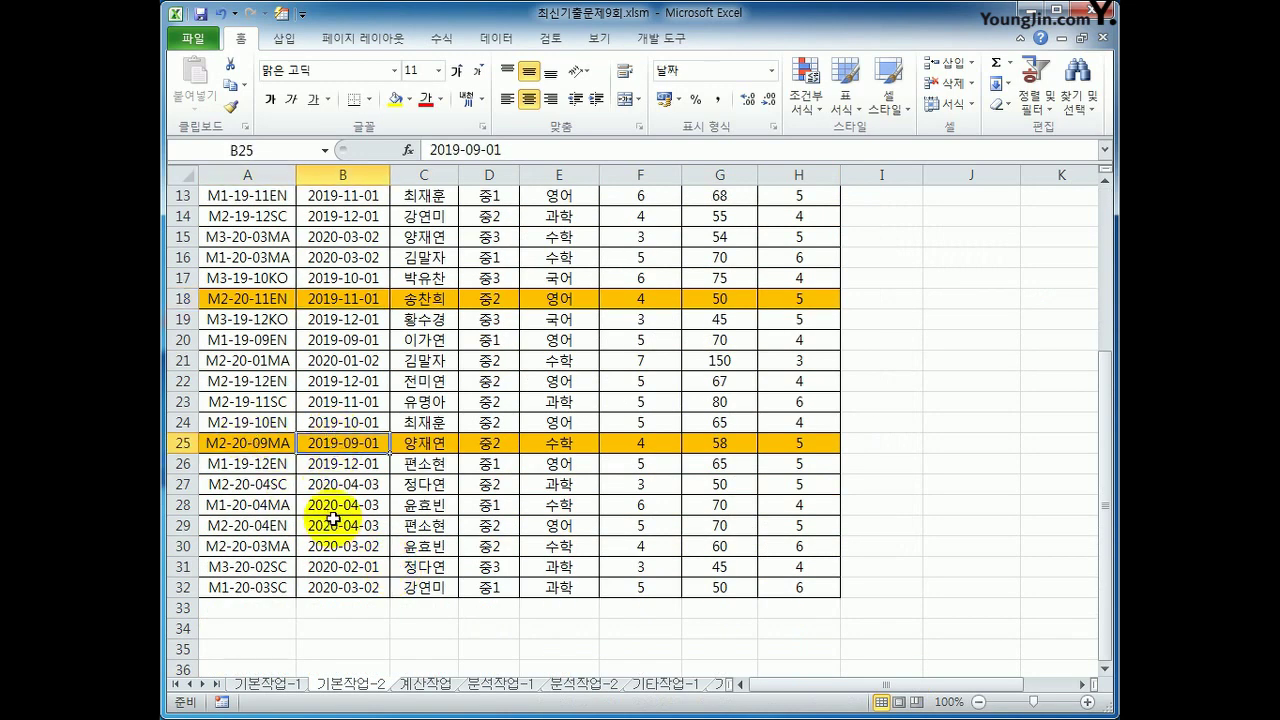
pyautogui.scroll(4, 333, 517)
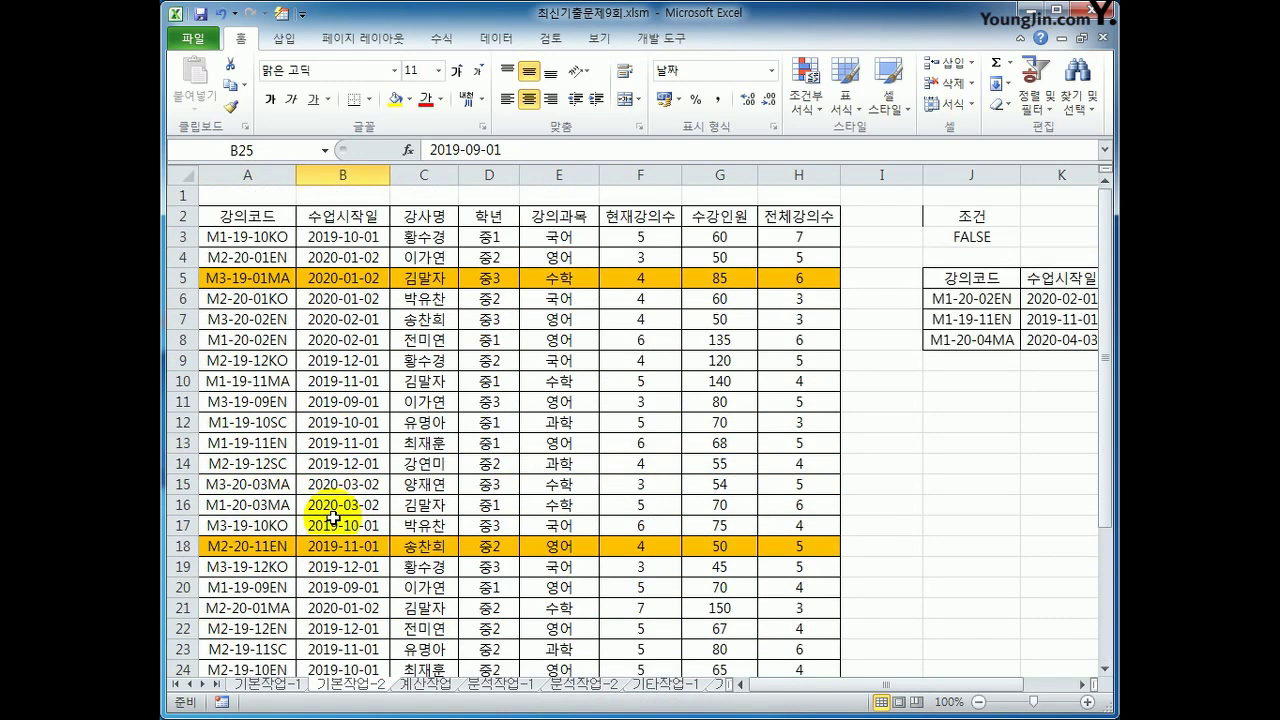
# In the page setup, center the printed content on the page both horizontally and vertically.
pyautogui.click(252, 296)
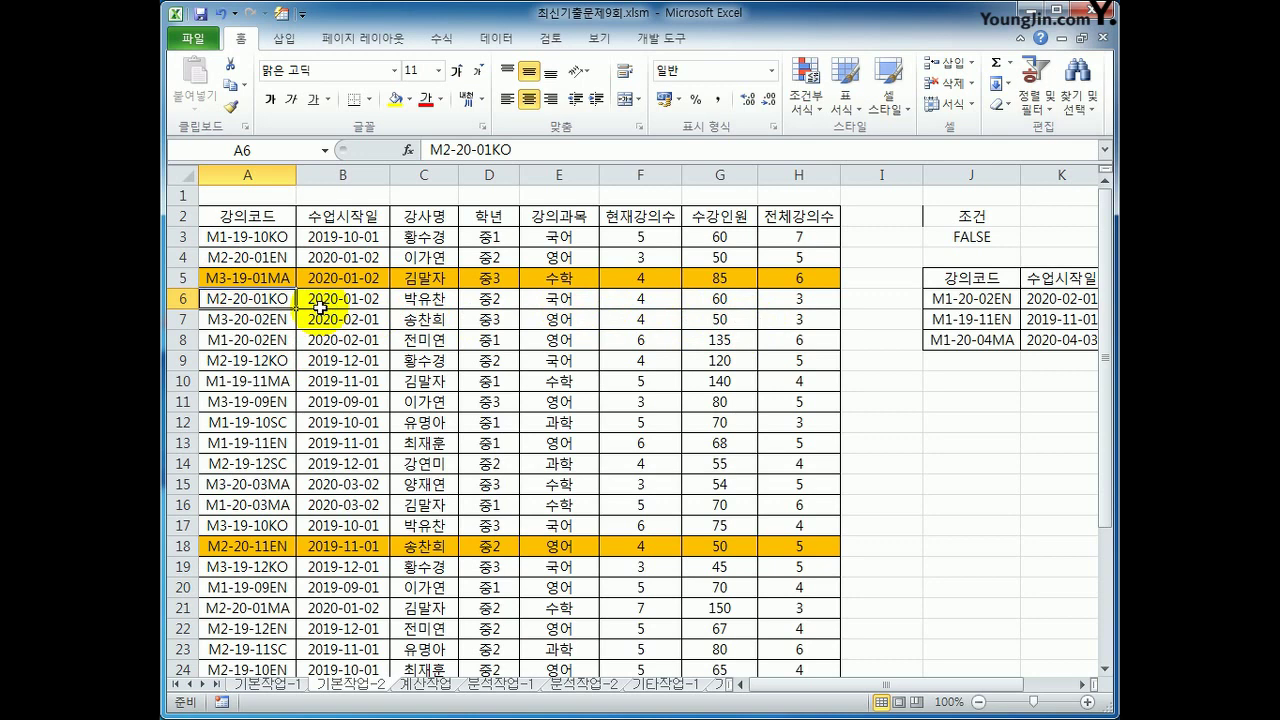
pyautogui.click(398, 40)
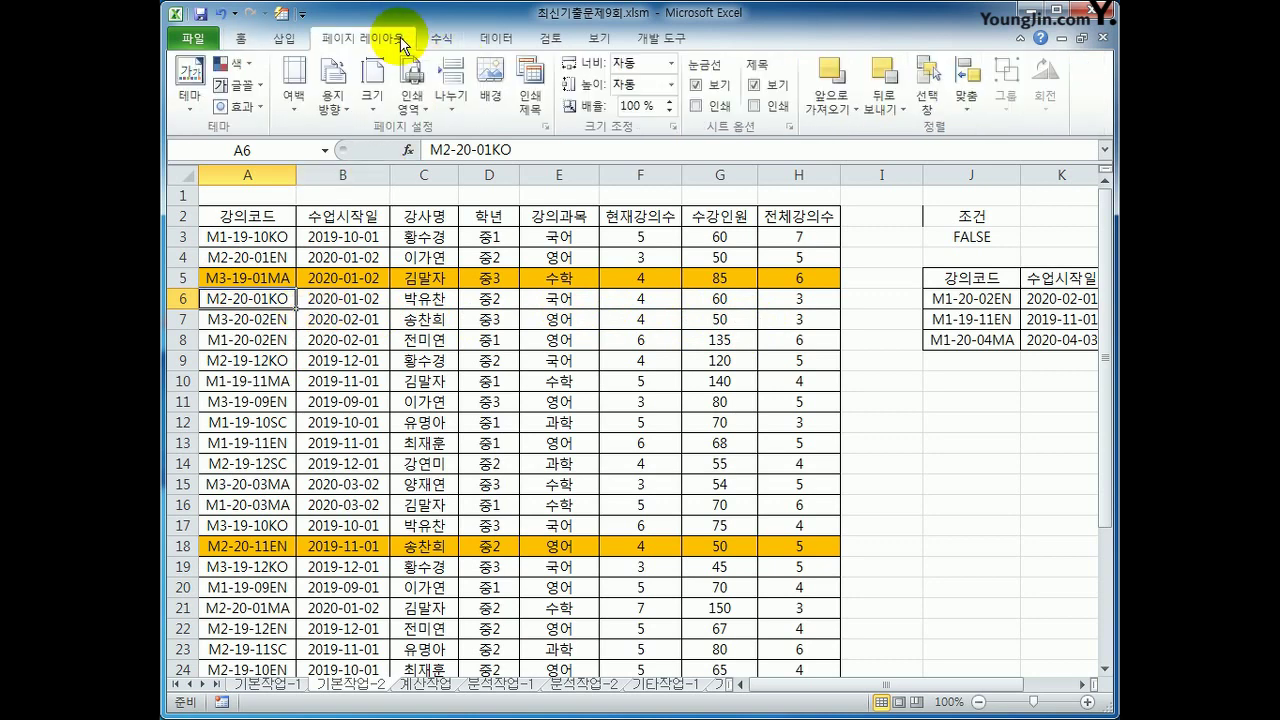
pyautogui.click(546, 127)
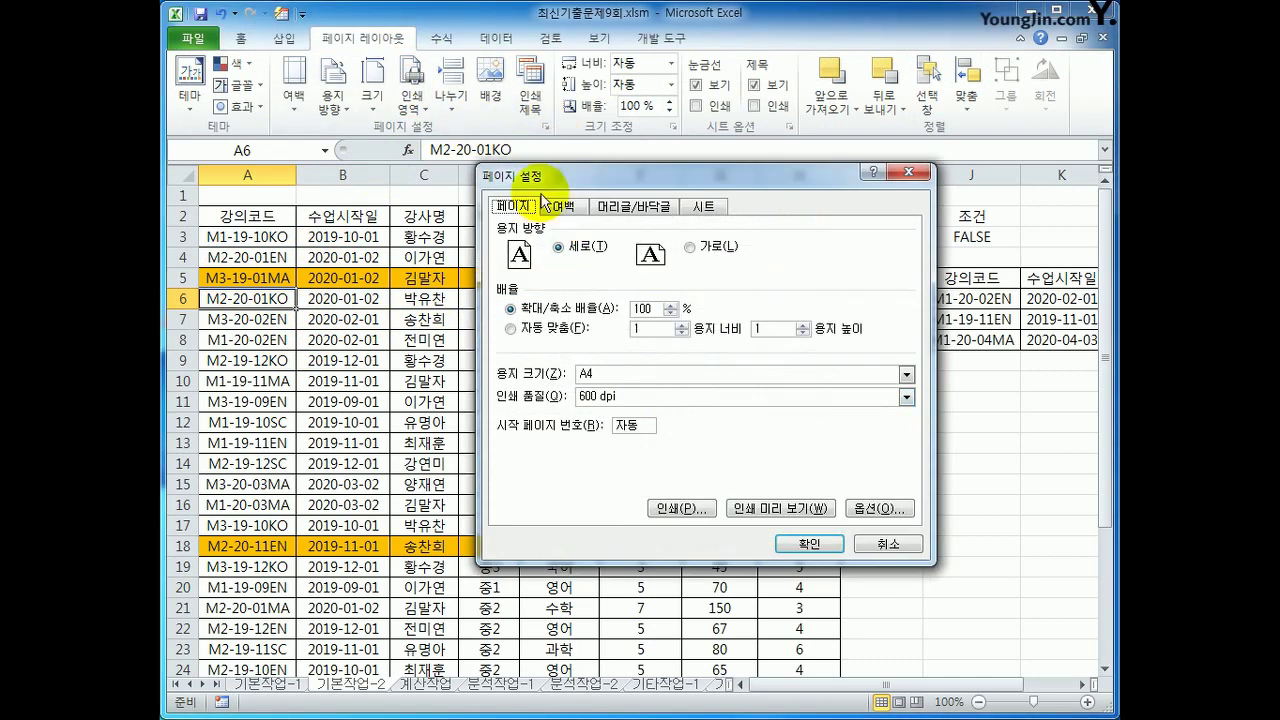
pyautogui.click(563, 207)
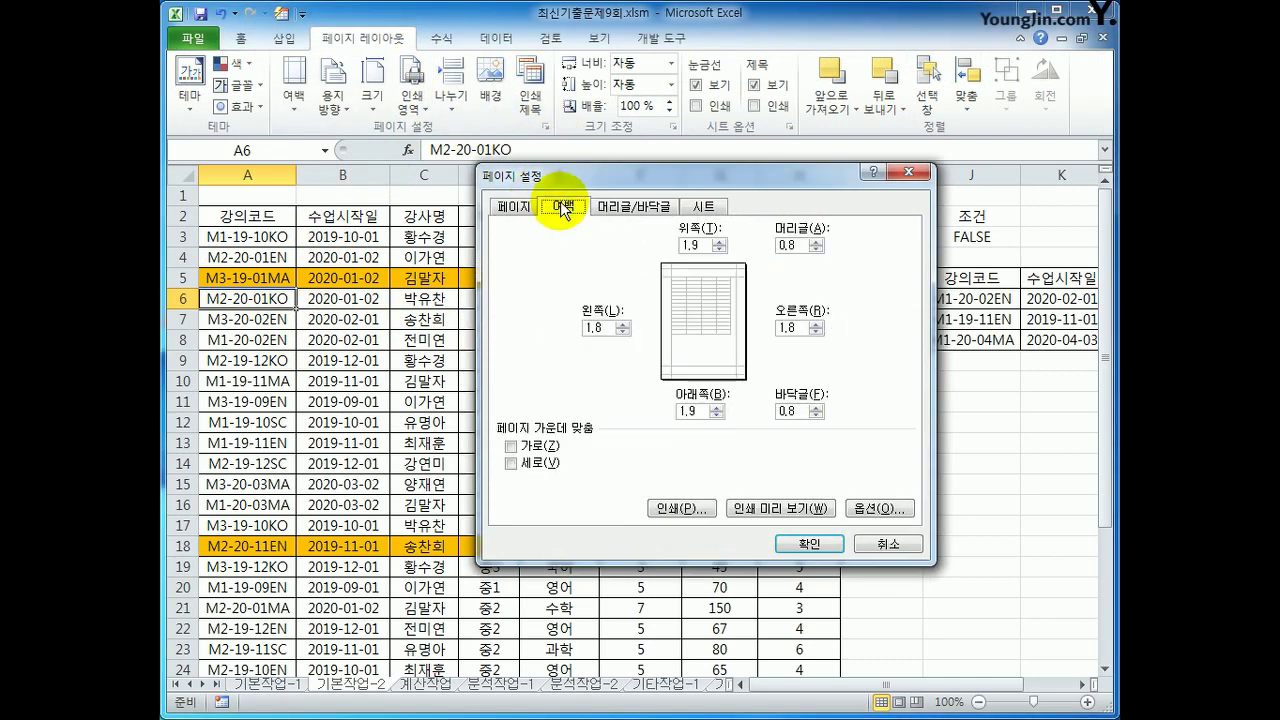
pyautogui.click(552, 451)
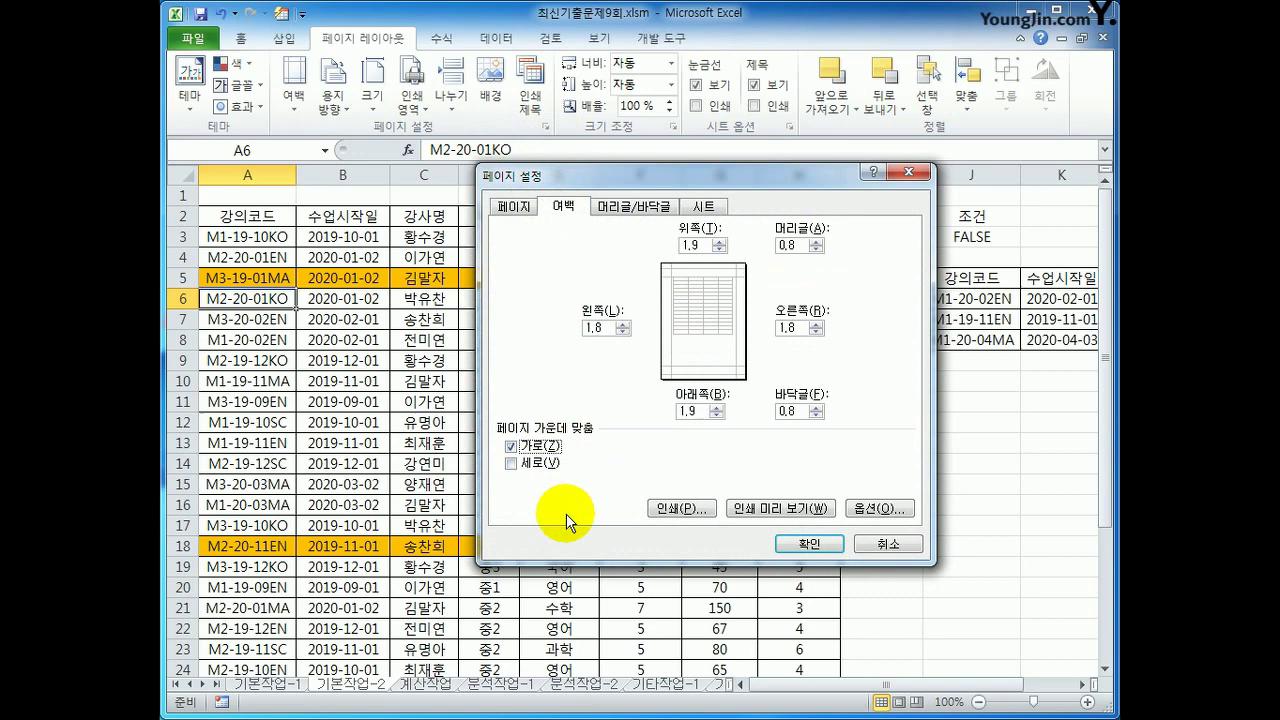
pyautogui.click(528, 463)
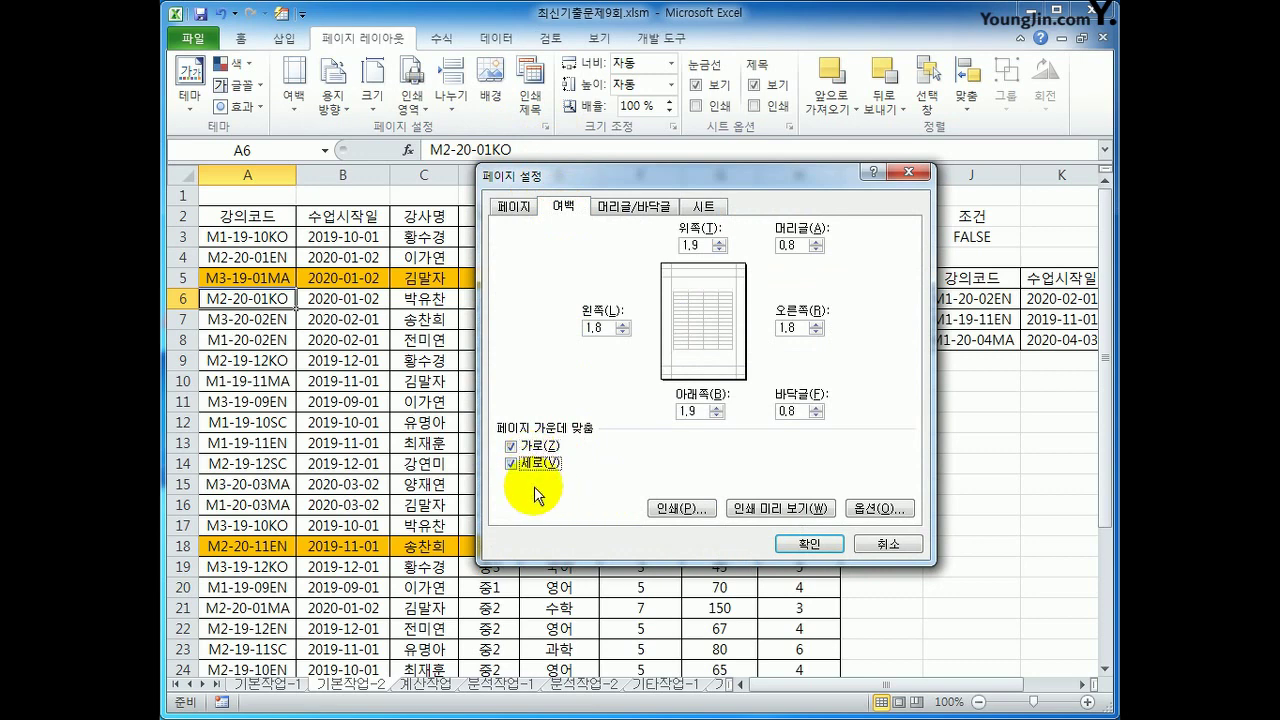
# Create a custom header whose left section reads "인쇄 날짜 : " followed by the current date code &[날짜].
pyautogui.click(631, 208)
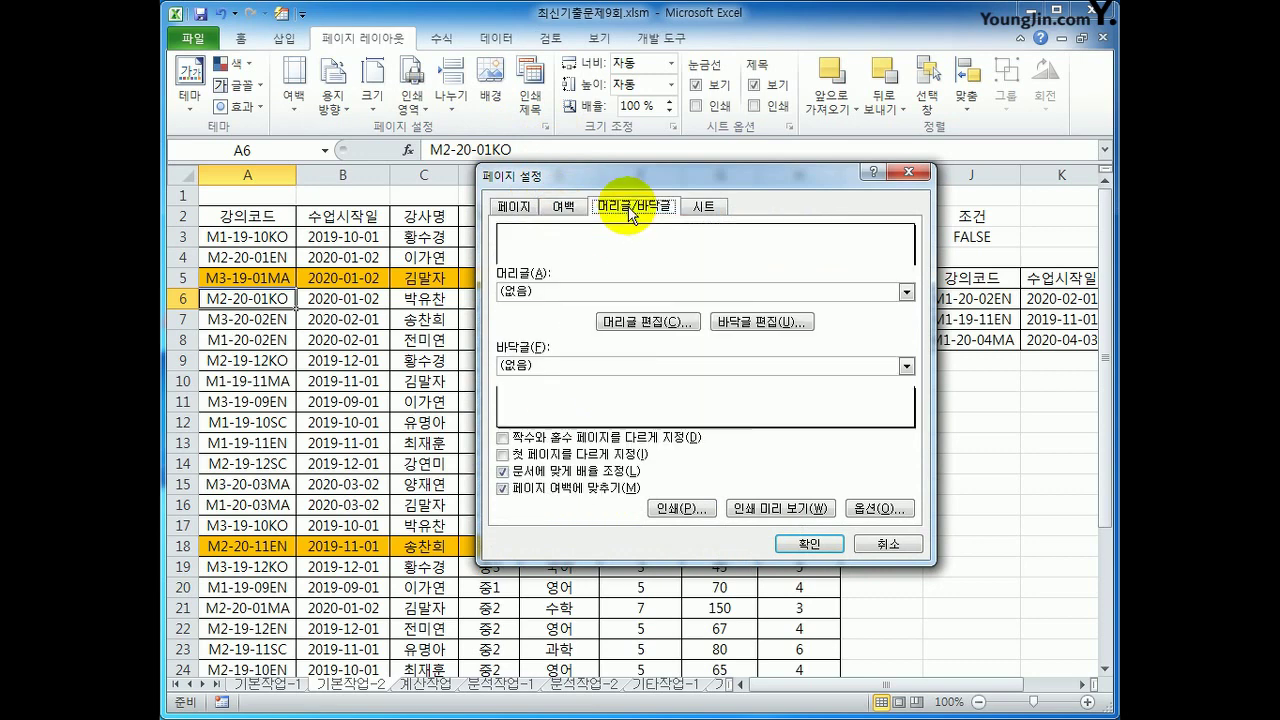
pyautogui.click(612, 321)
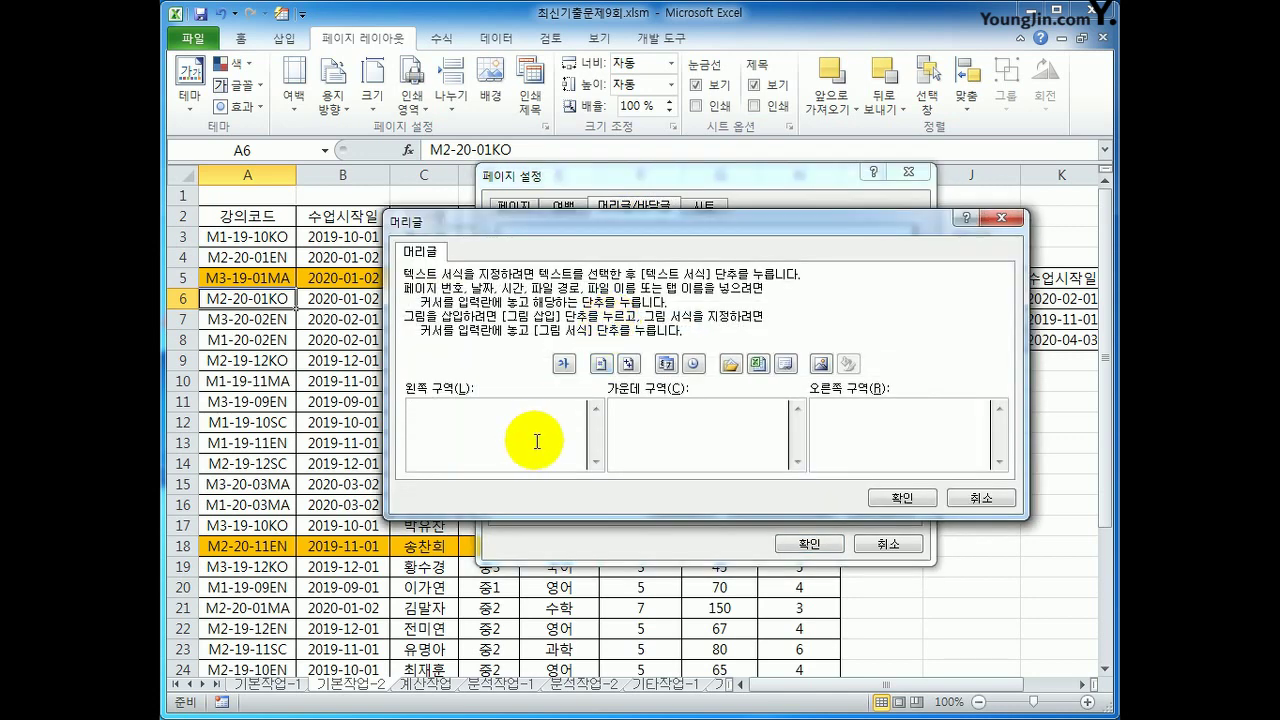
pyautogui.write('인쇄 날짜 :')
pyautogui.click(667, 365)
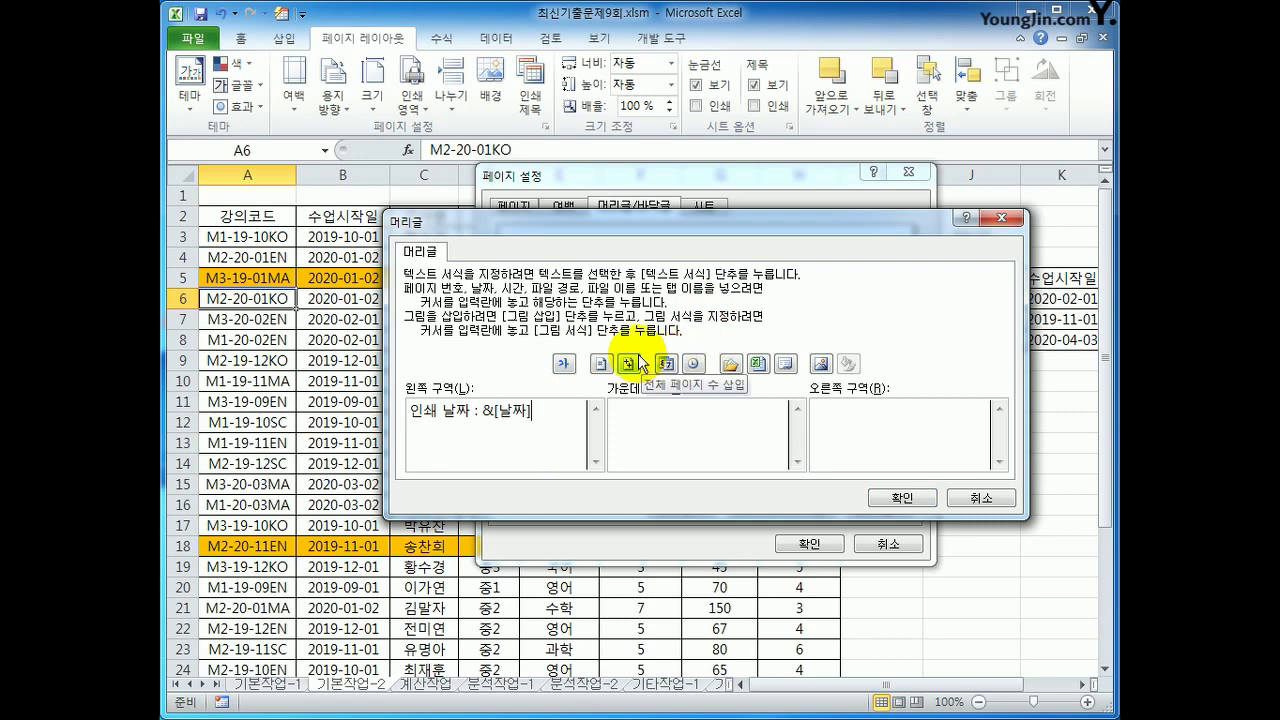
pyautogui.click(894, 494)
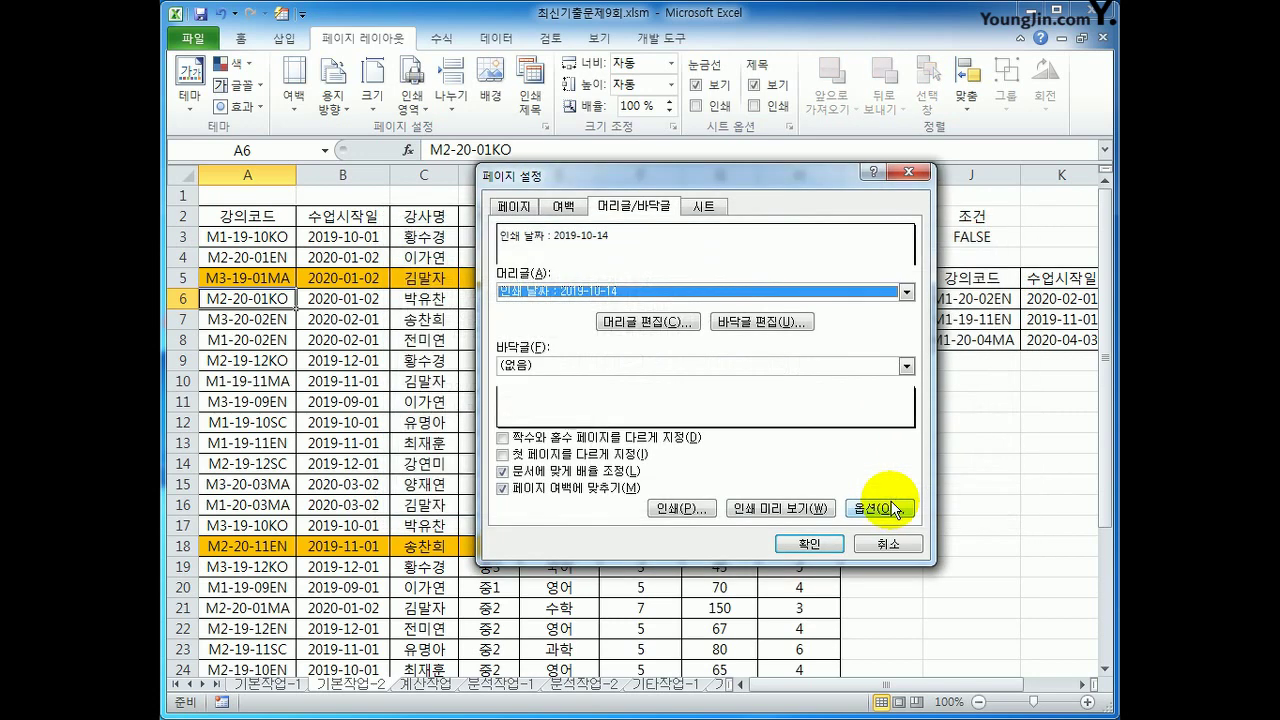
# Set the print area to the main table, $A$2:$H$32.
pyautogui.click(705, 206)
pyautogui.click(651, 230)
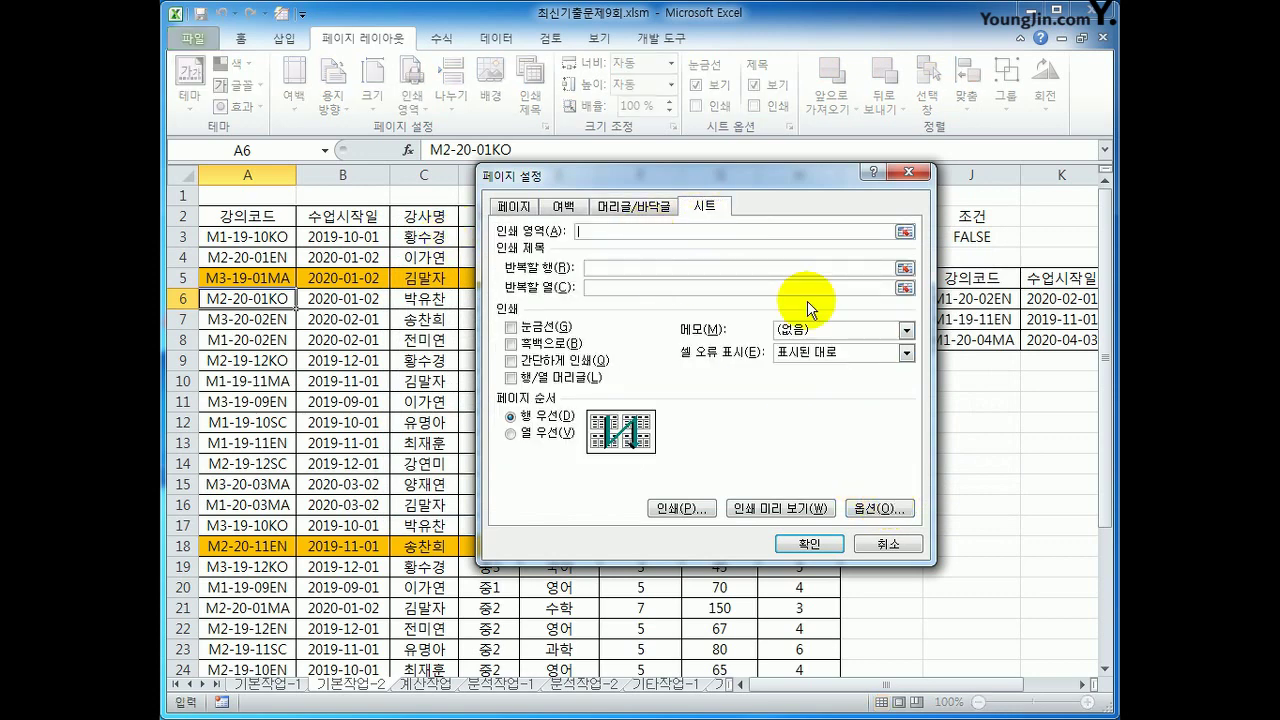
pyautogui.moveTo(236, 215); pyautogui.dragTo(803, 645)
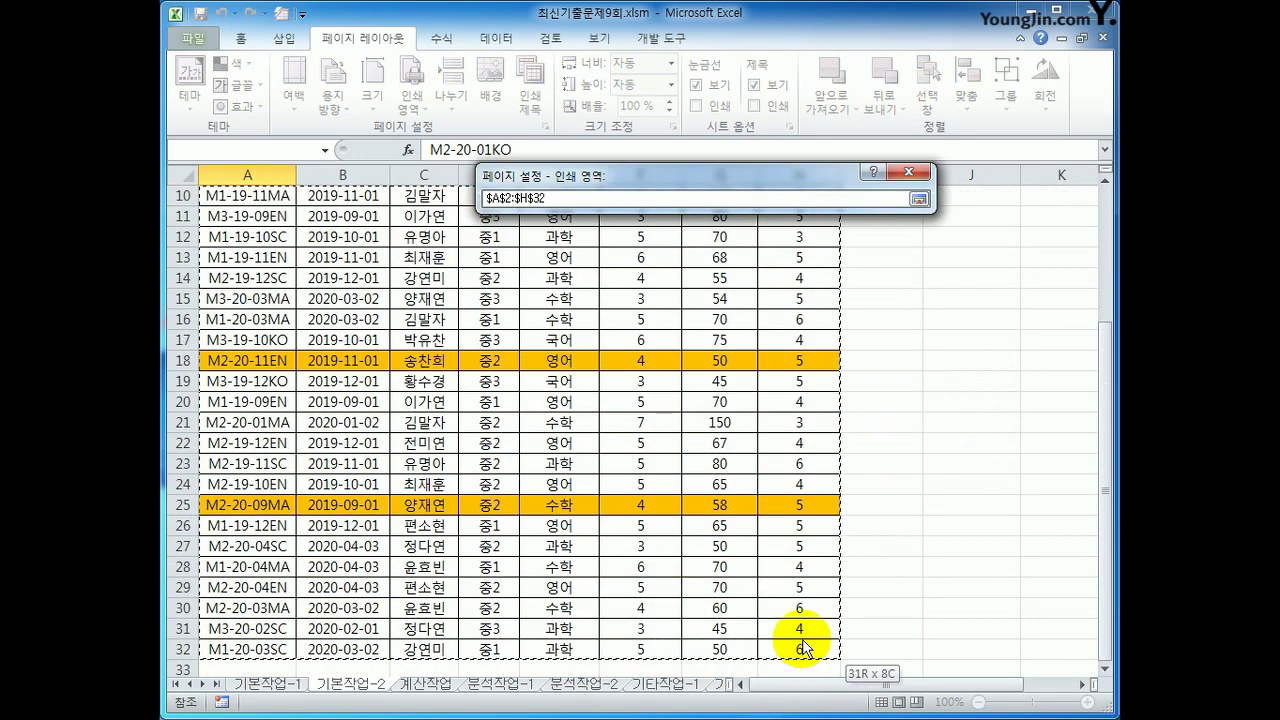
pyautogui.moveTo(803, 645); pyautogui.dragTo(795, 647)
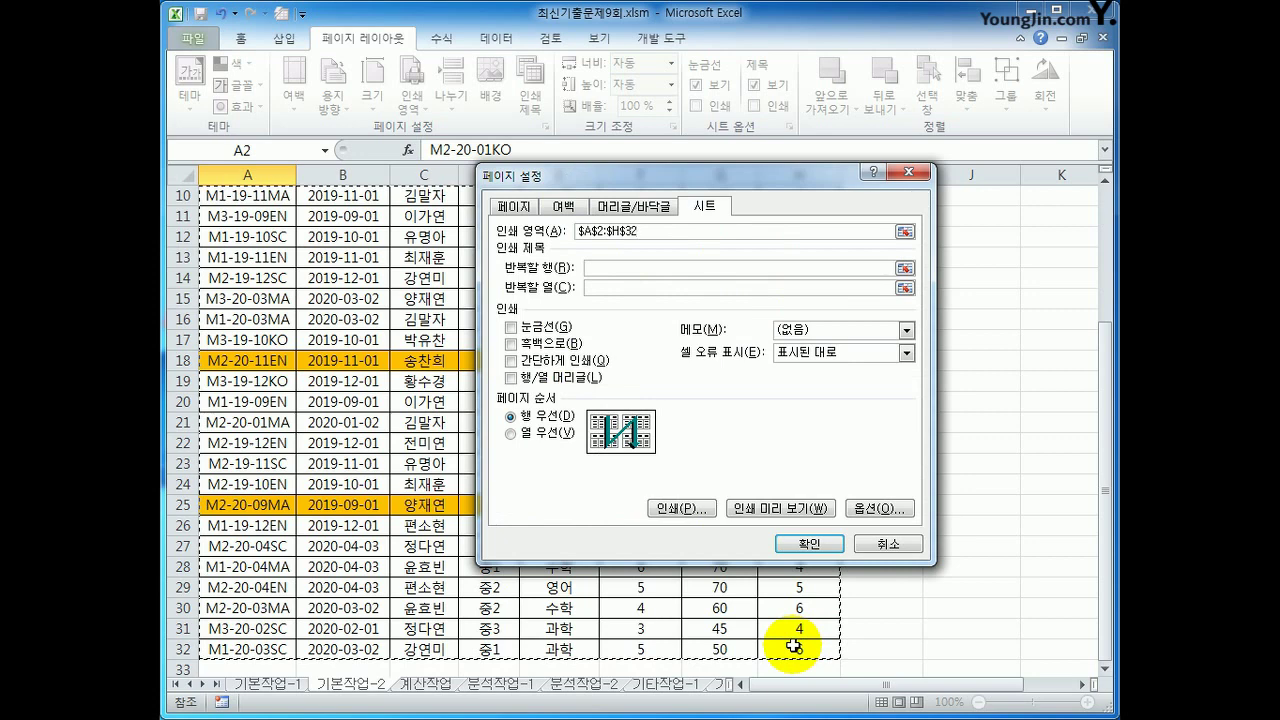
# Apply the page setup and give the sheet the narrow (좁게) margins preset.
pyautogui.click(563, 206)
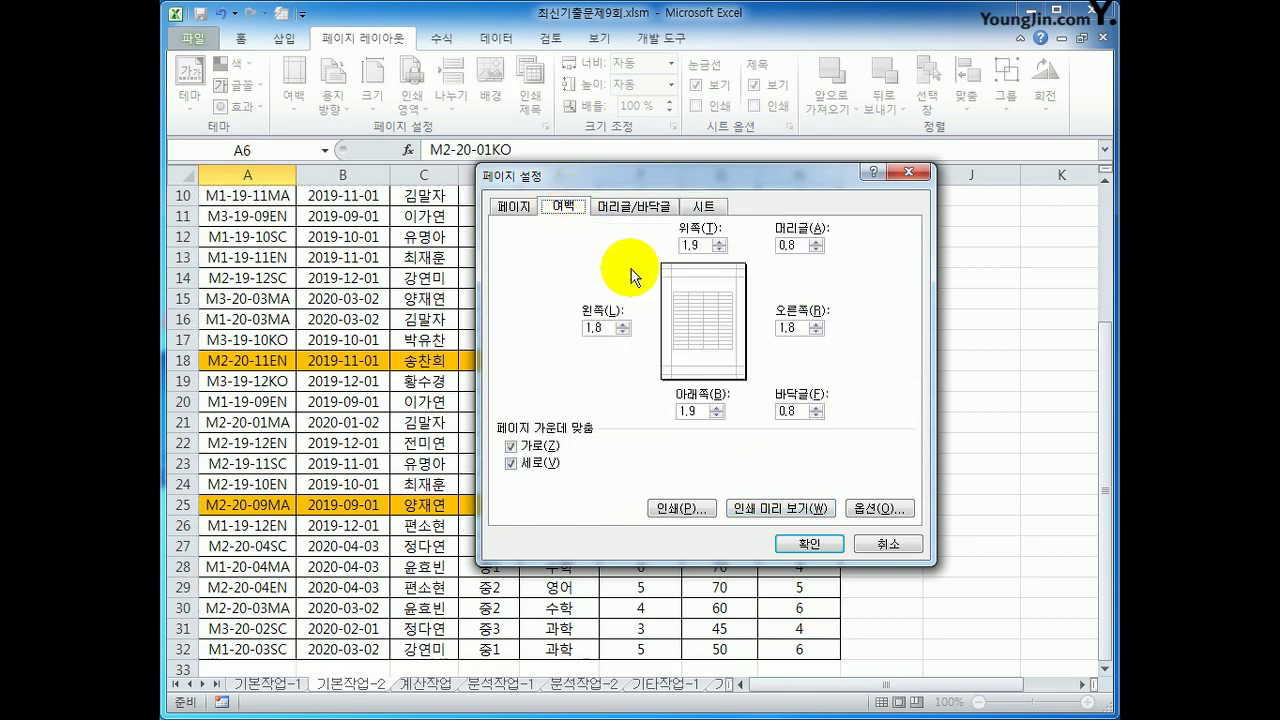
pyautogui.doubleClick(692, 245)
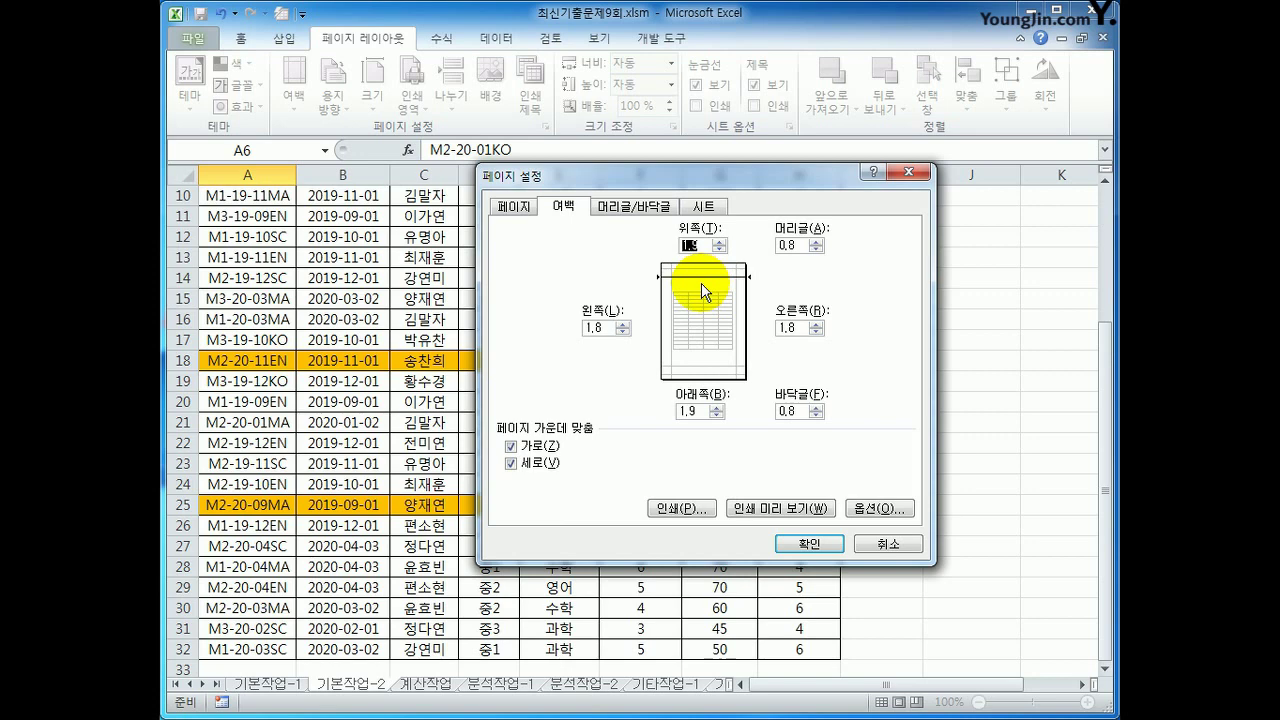
pyautogui.click(800, 545)
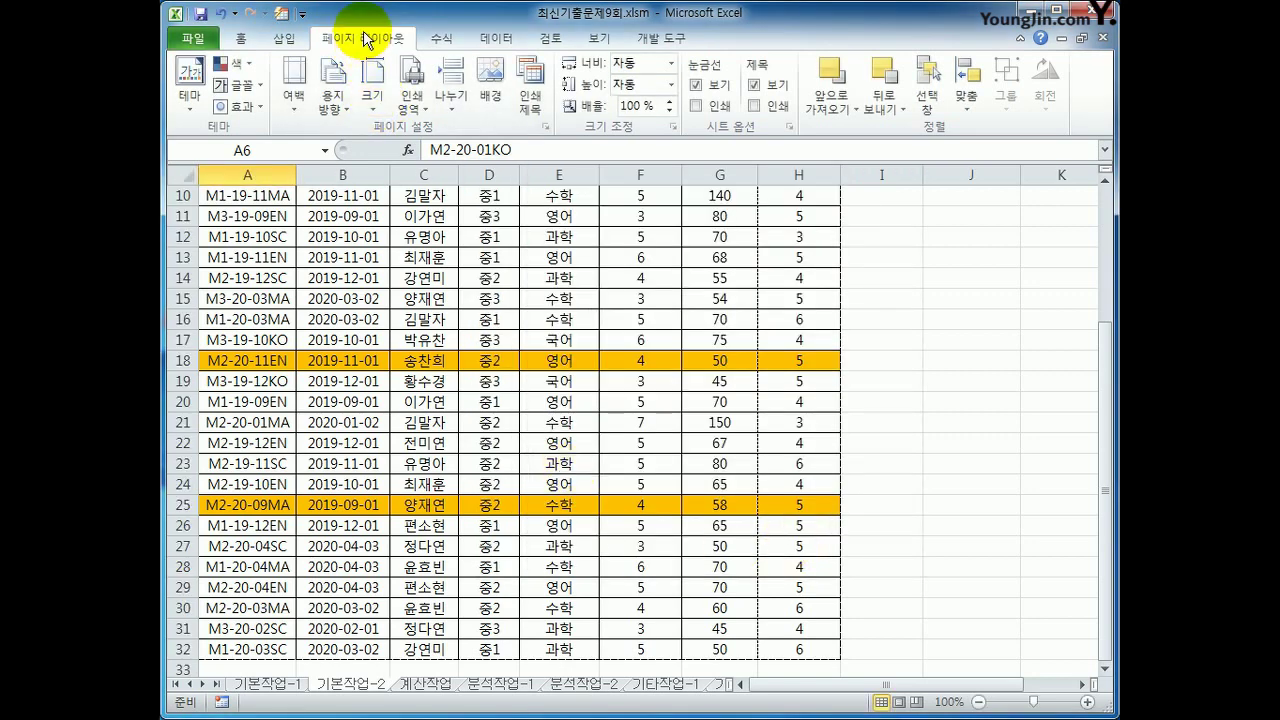
pyautogui.click(293, 88)
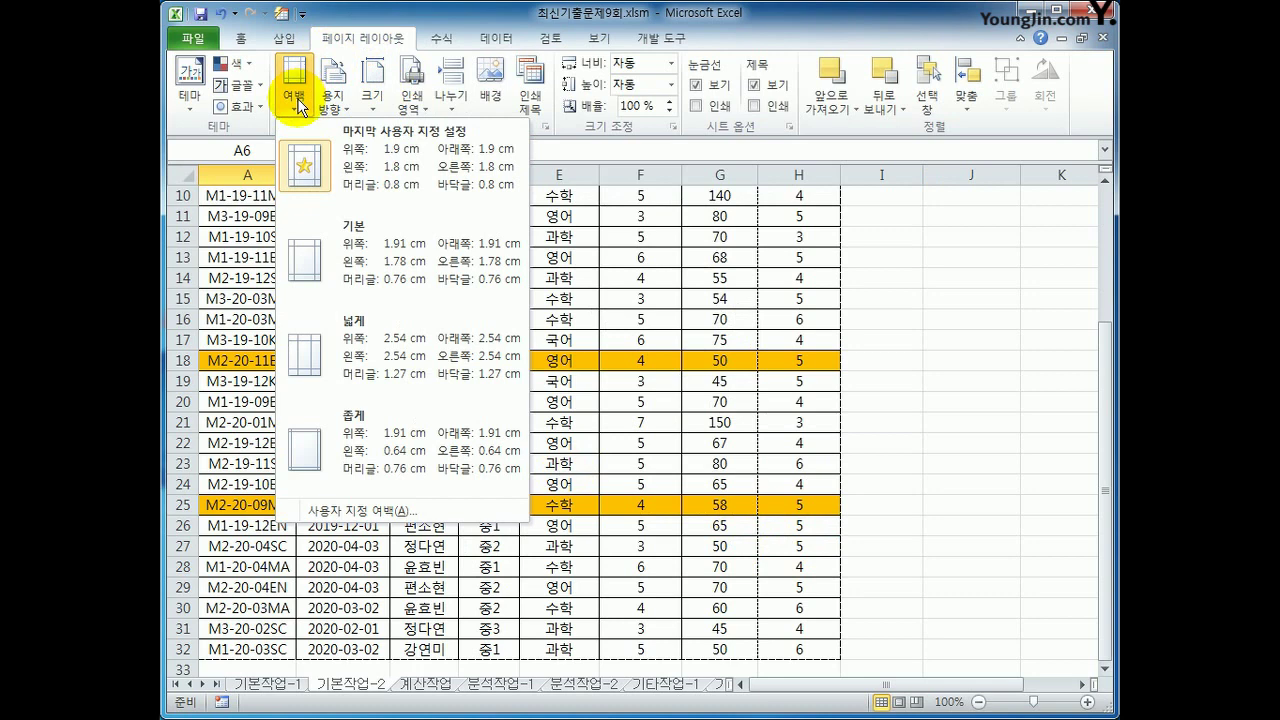
pyautogui.click(366, 465)
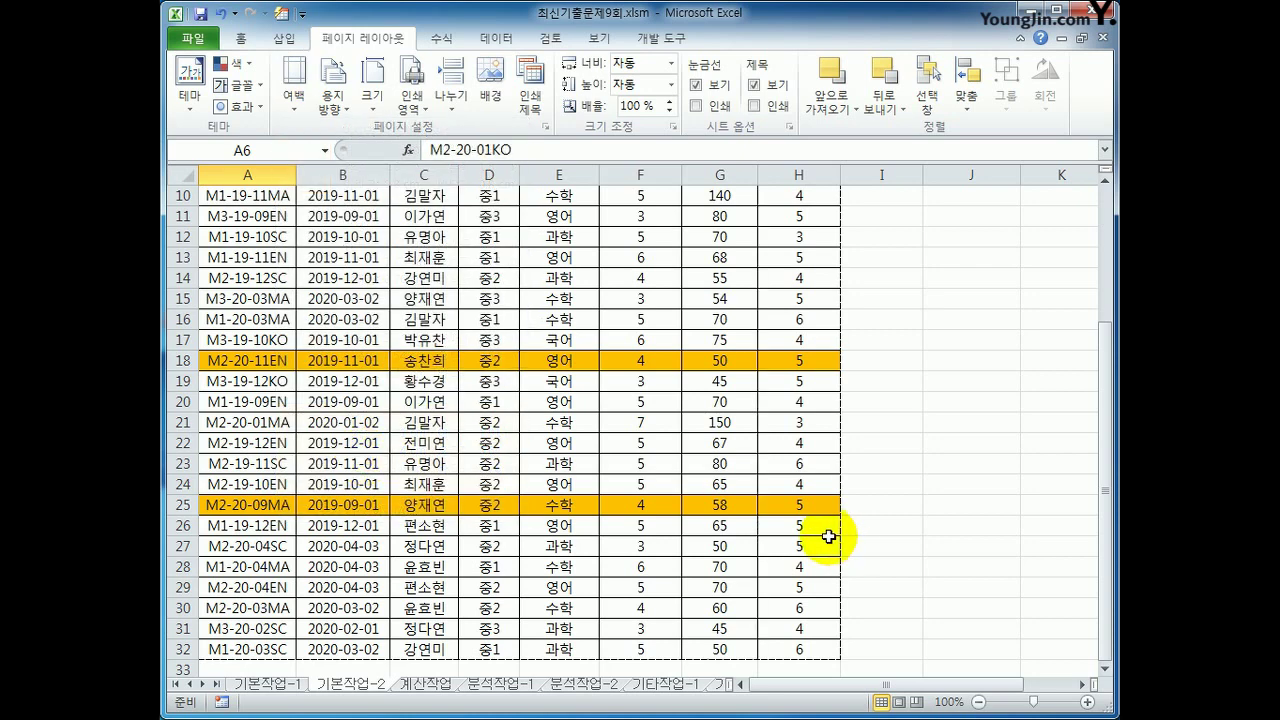
# Check the header, centering and margins of the 기본작업-2 sheet in the print preview, and return to the worksheet.
pyautogui.click(192, 40)
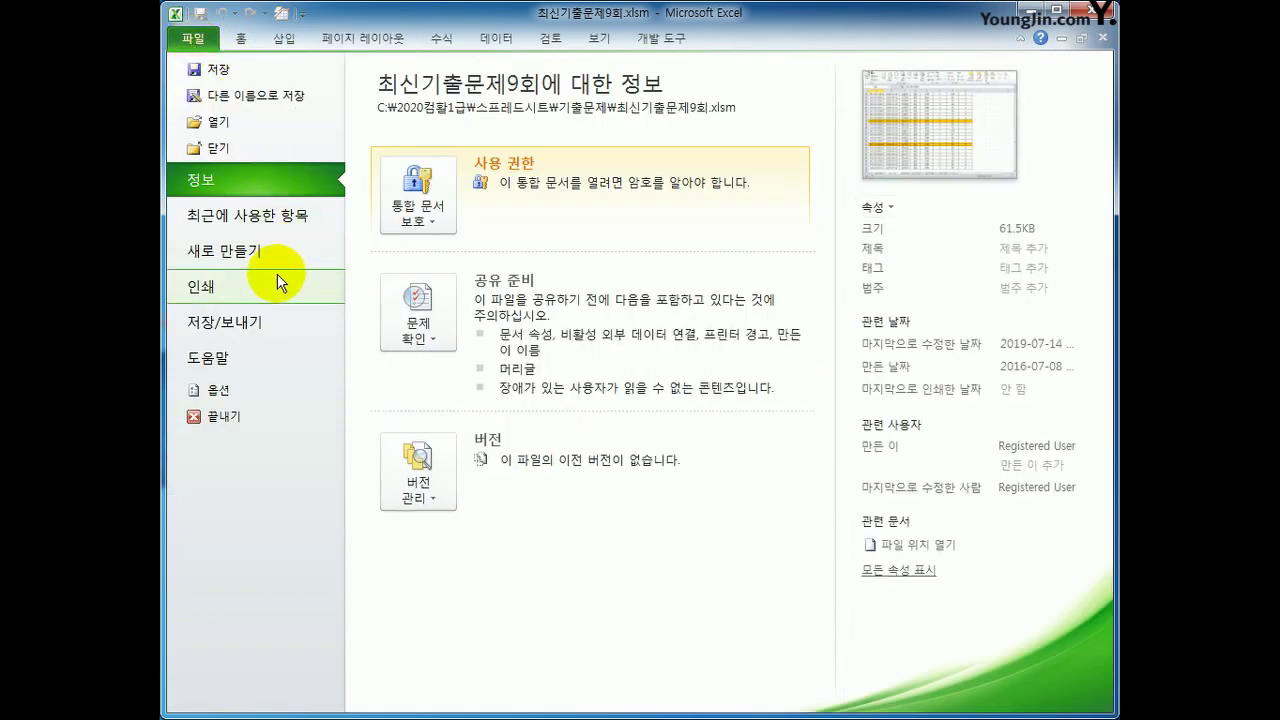
pyautogui.click(279, 284)
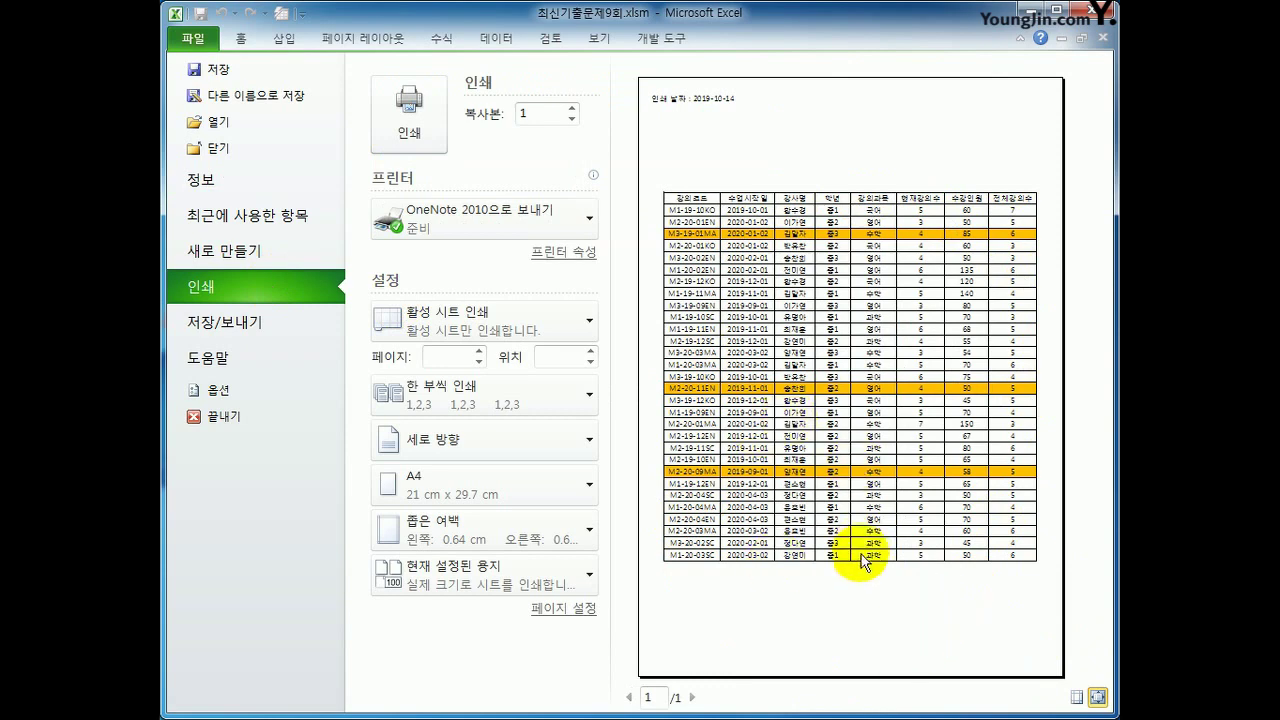
pyautogui.click(242, 42)
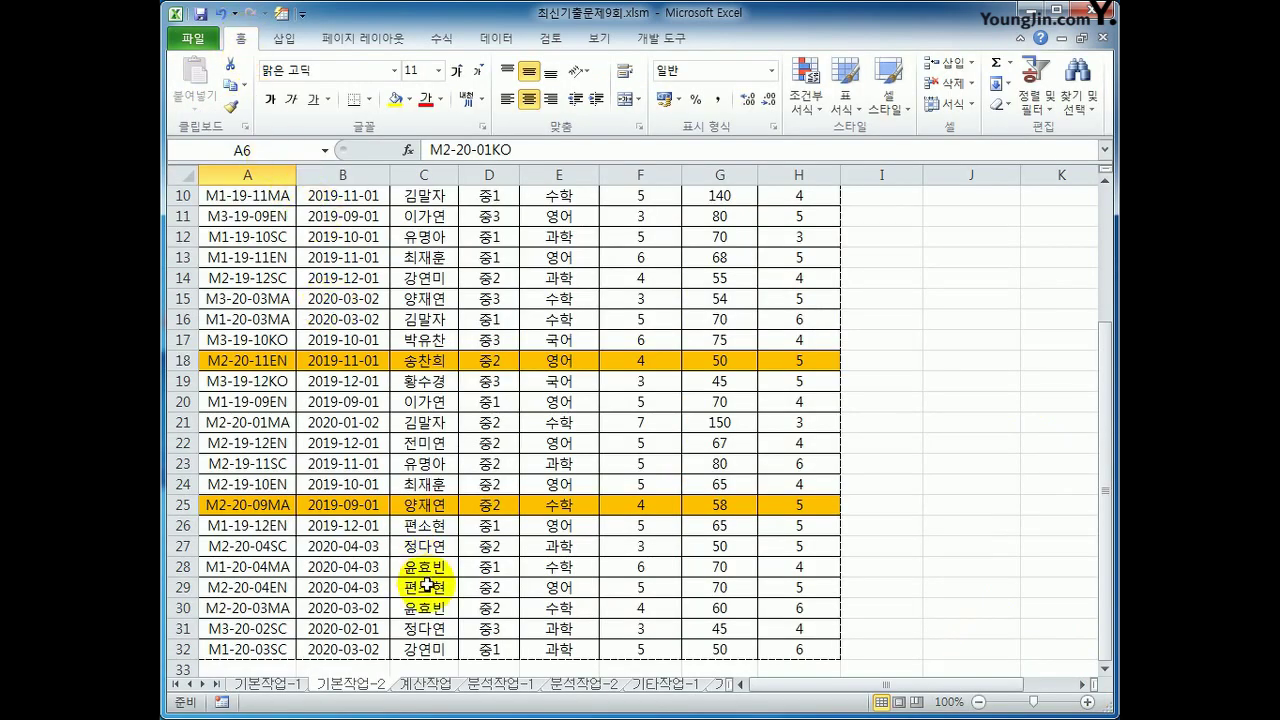
# Switch to the 계산작업 sheet and examine how 코드 in A3 and 수업시작일 in C3 relate to the 강의코드 column.
pyautogui.click(426, 685)
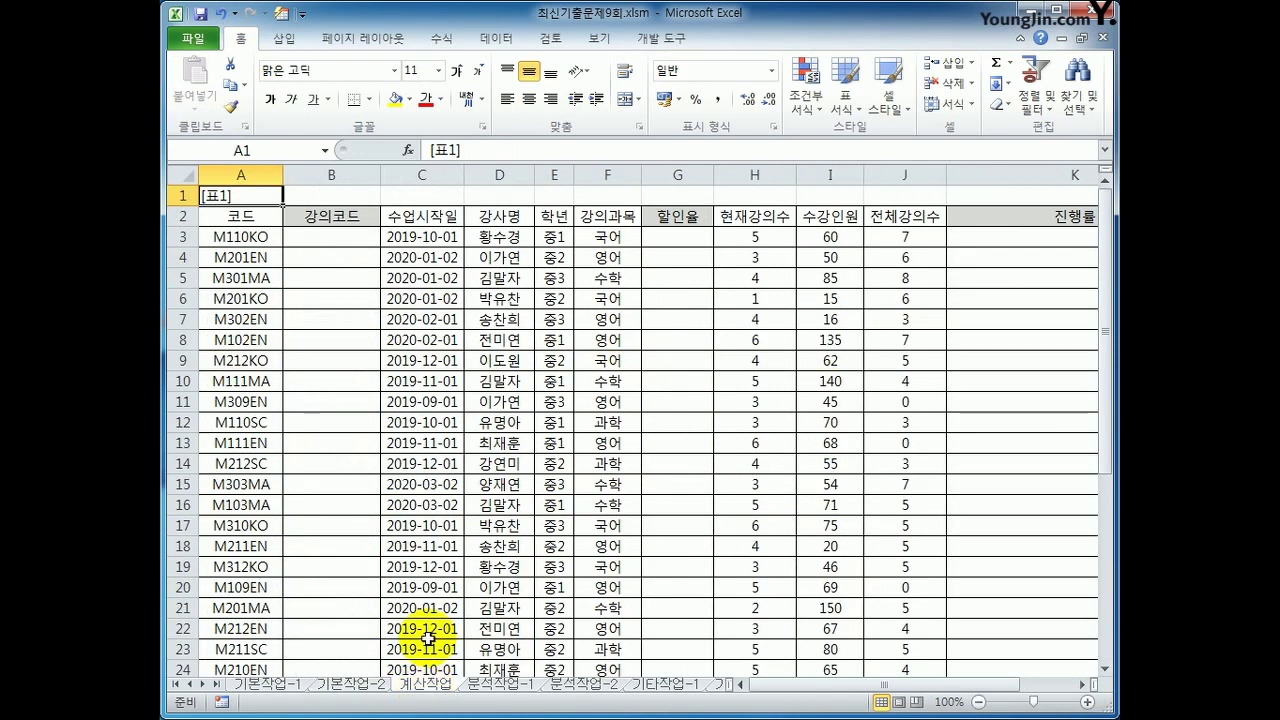
pyautogui.click(341, 239)
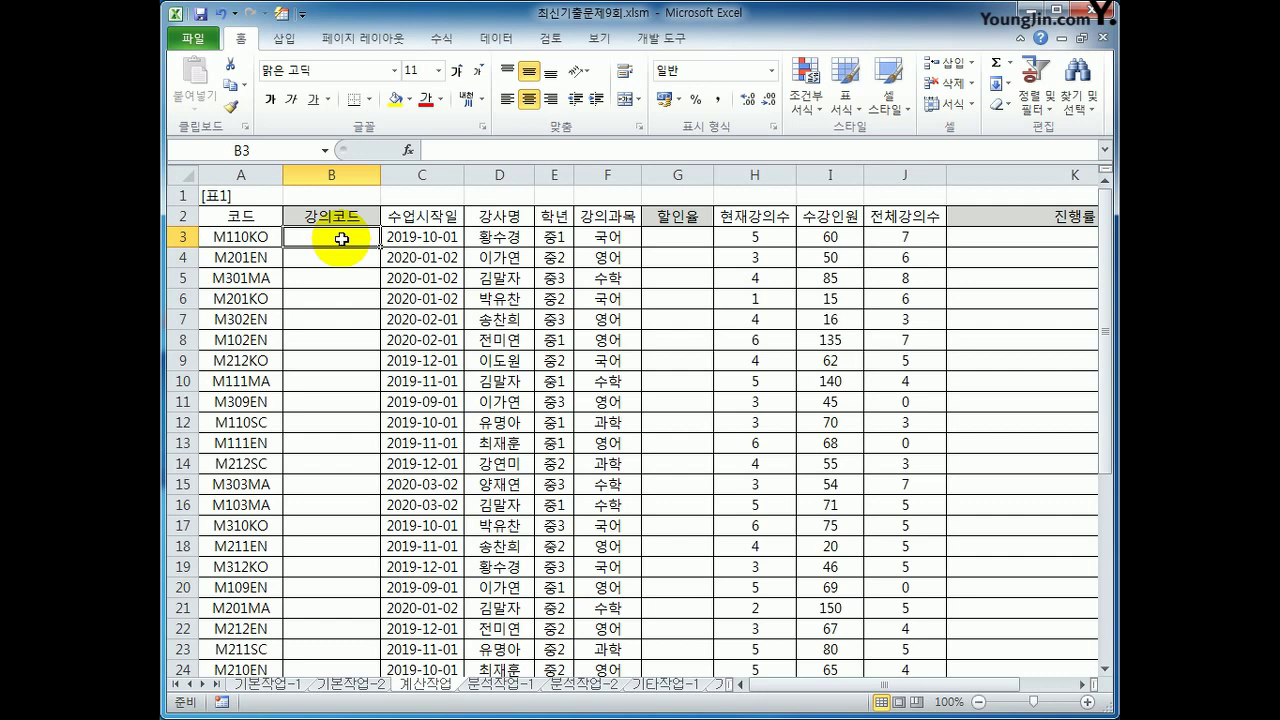
pyautogui.click(232, 238)
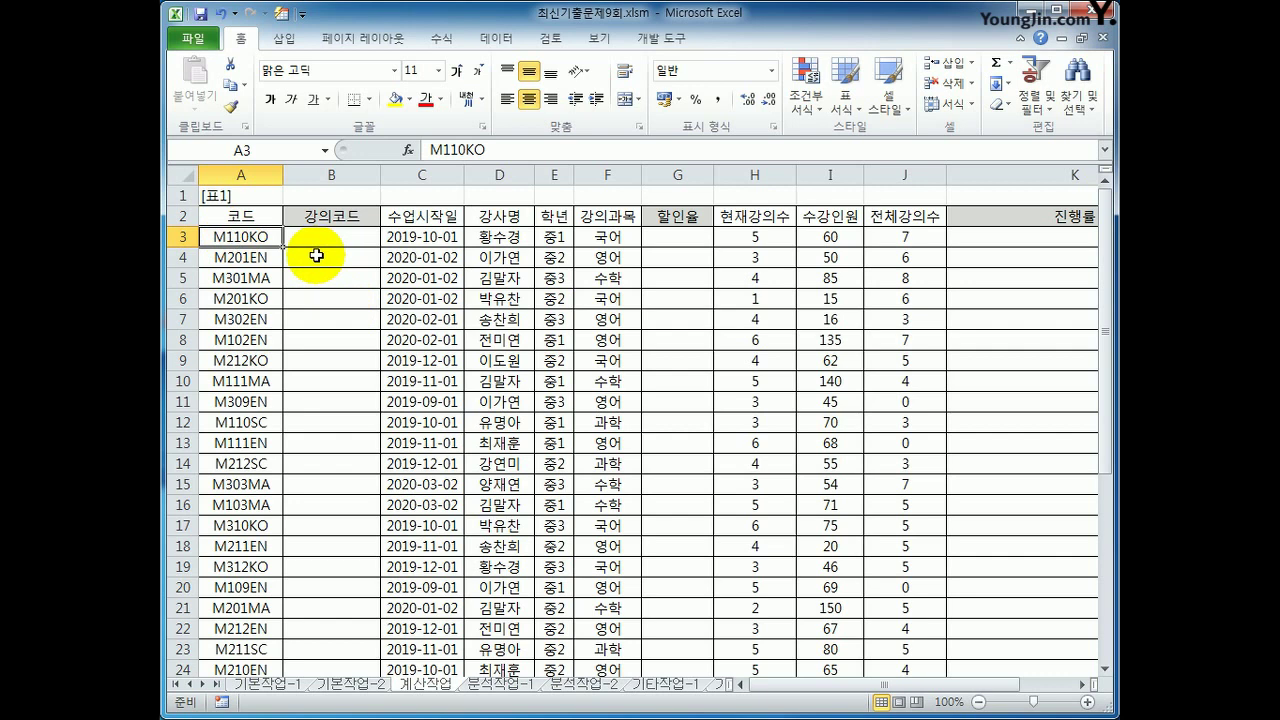
pyautogui.click(427, 240)
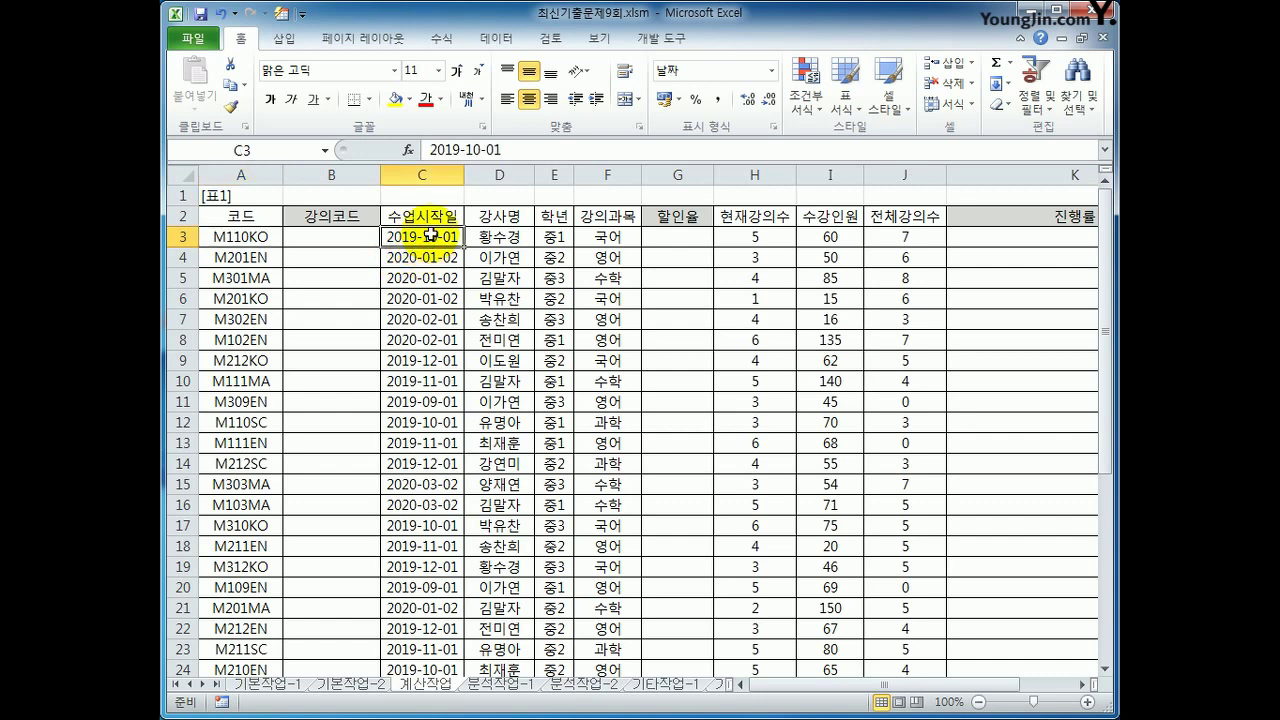
pyautogui.click(250, 238)
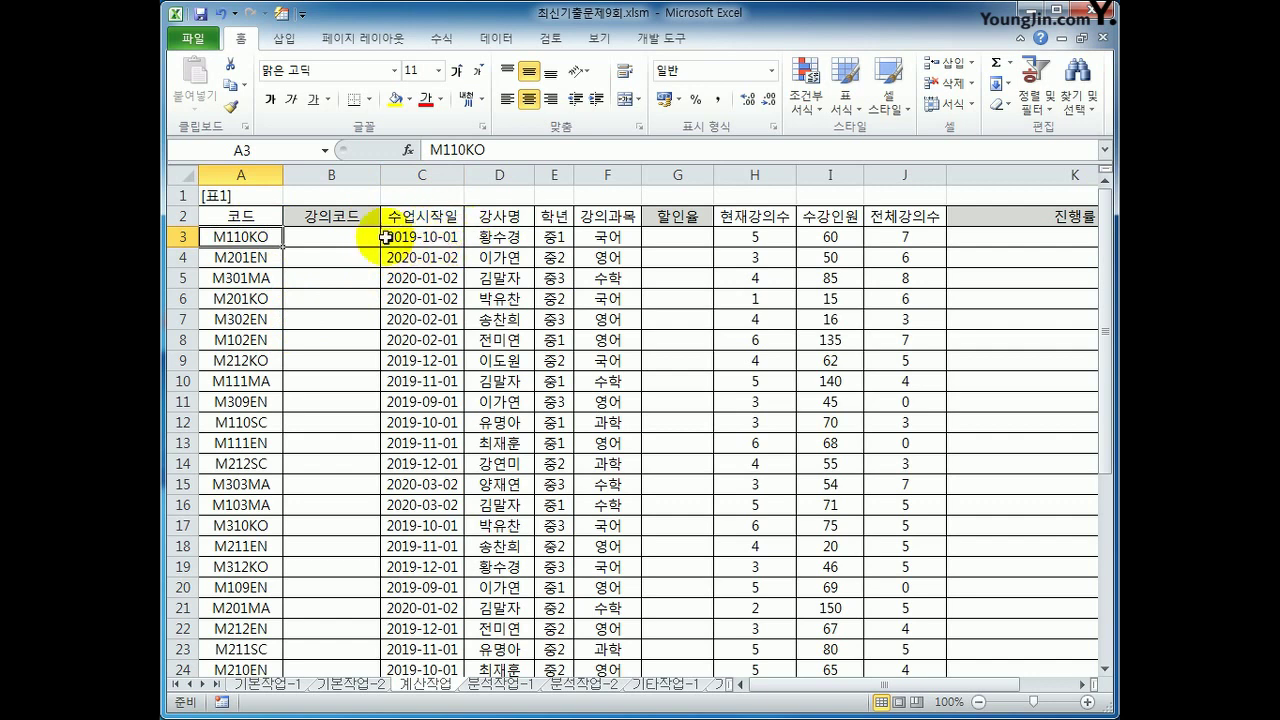
pyautogui.click(334, 252)
pyautogui.click(330, 238)
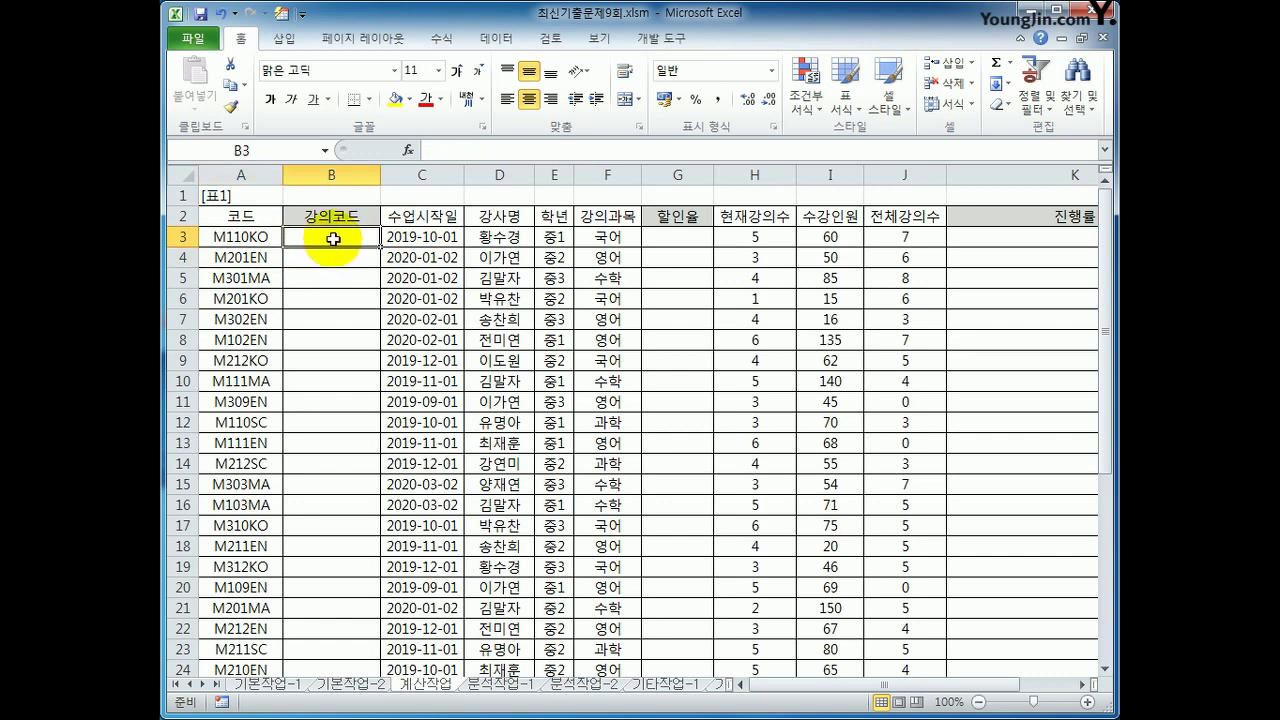
pyautogui.click(218, 236)
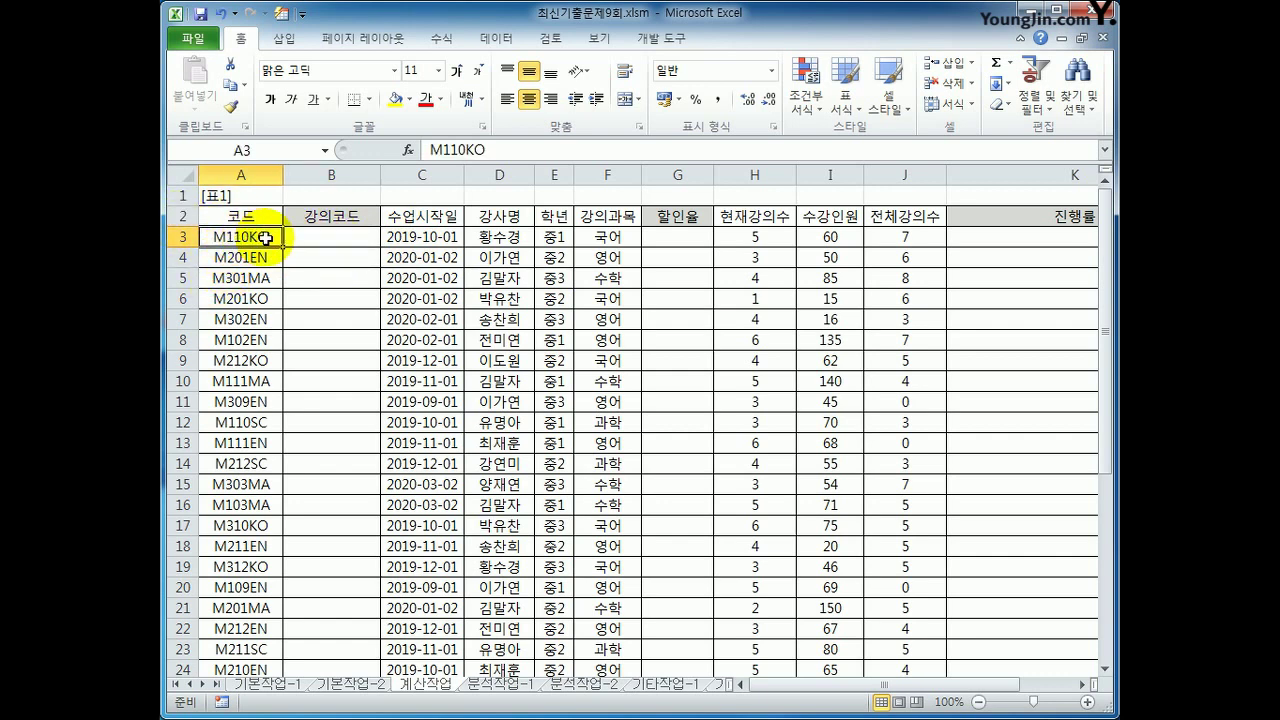
pyautogui.click(392, 237)
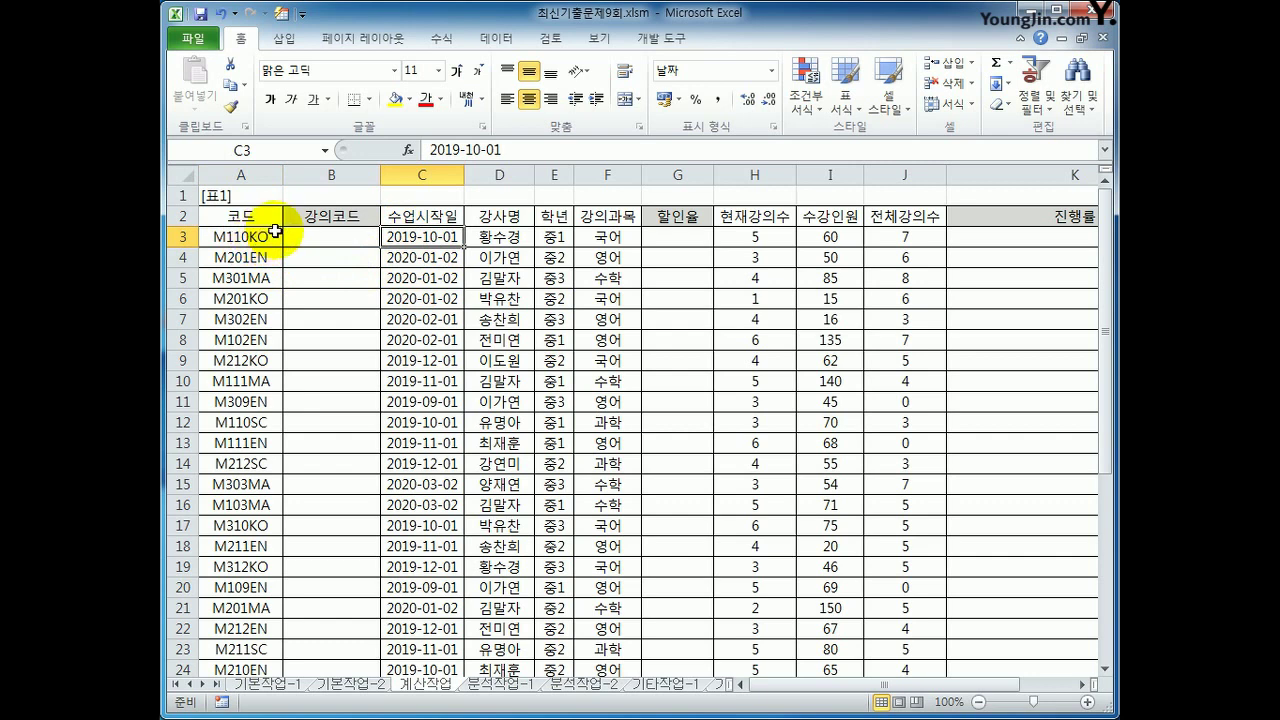
# Start a REPLACE formula in the first 강의코드 cell, B3, with the code in A3 as the old text.
pyautogui.click(365, 235)
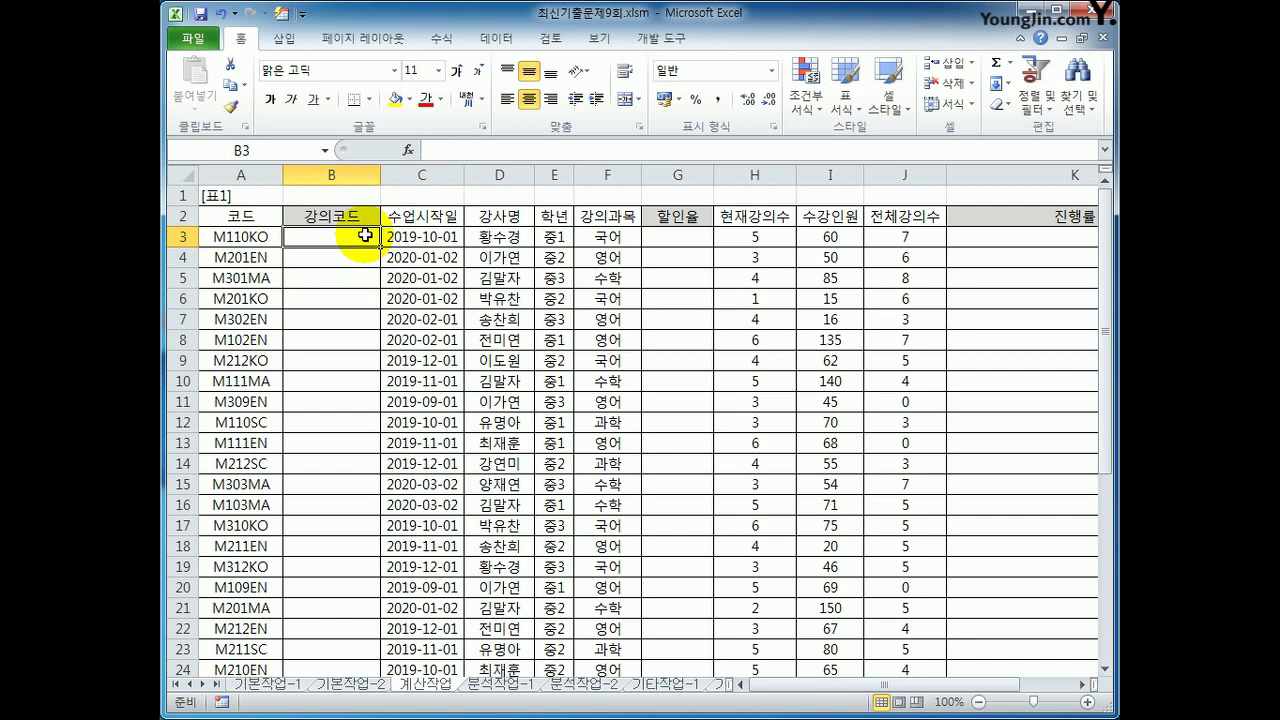
pyautogui.write('=')
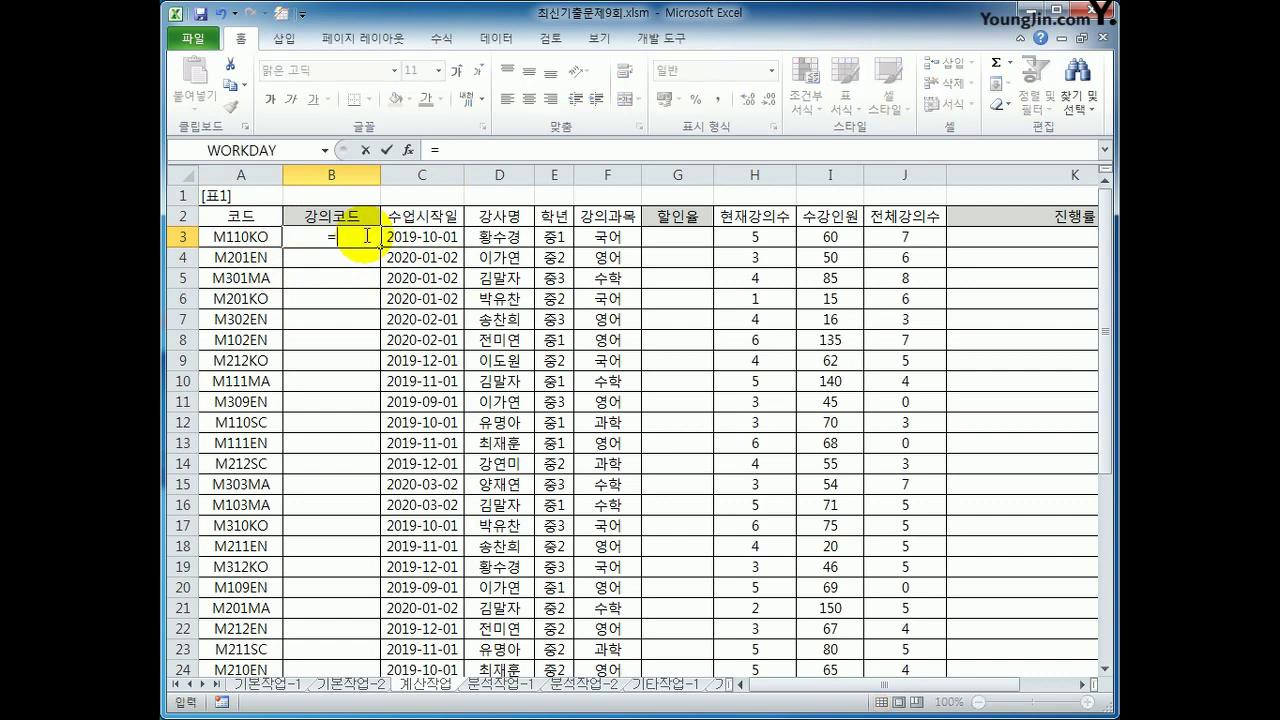
pyautogui.write('ㄱㄷ')
pyautogui.press('BackSpace')
pyautogui.press('BackSpace')
pyautogui.press('Hangul')
pyautogui.write('rep')
pyautogui.press('Tab')
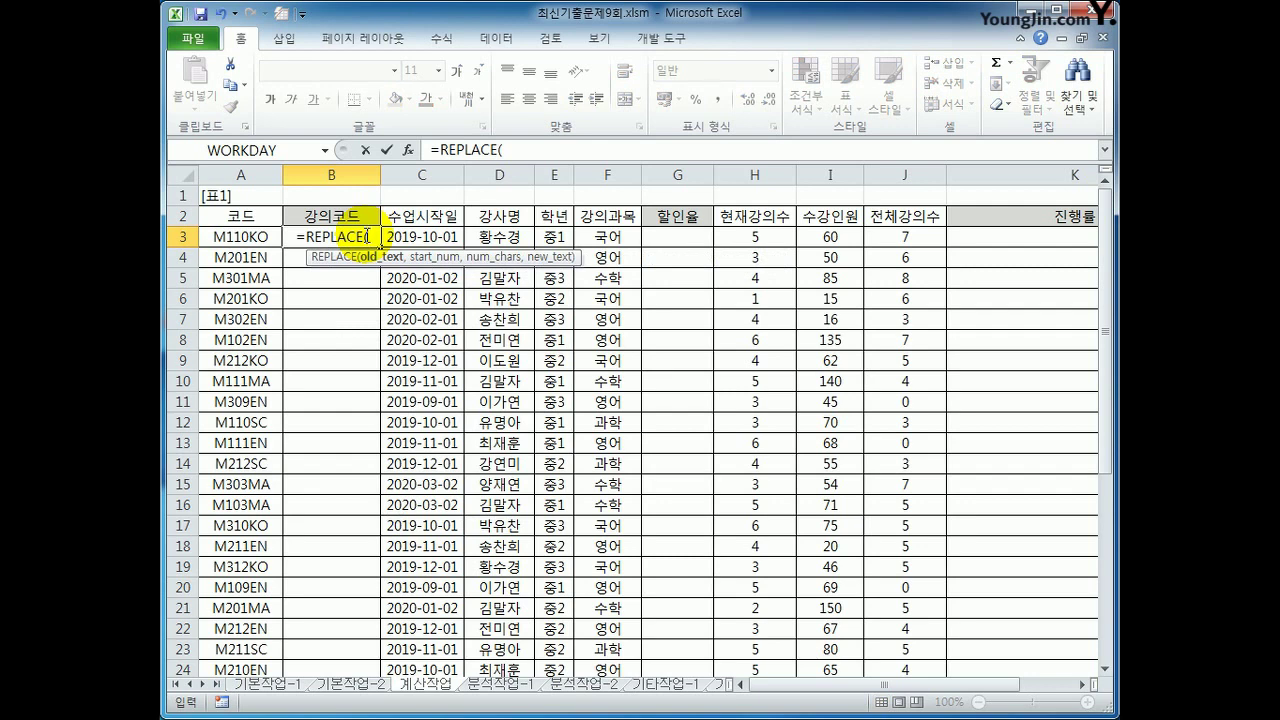
pyautogui.click(252, 238)
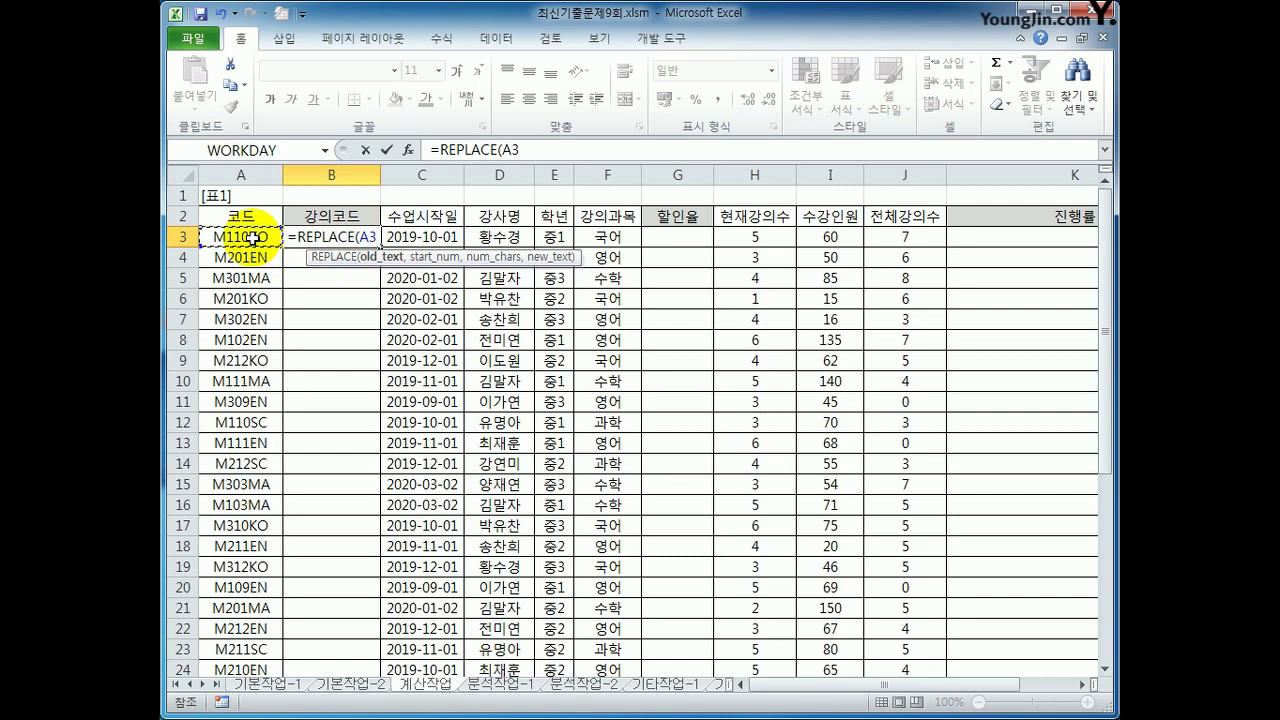
pyautogui.write(',')
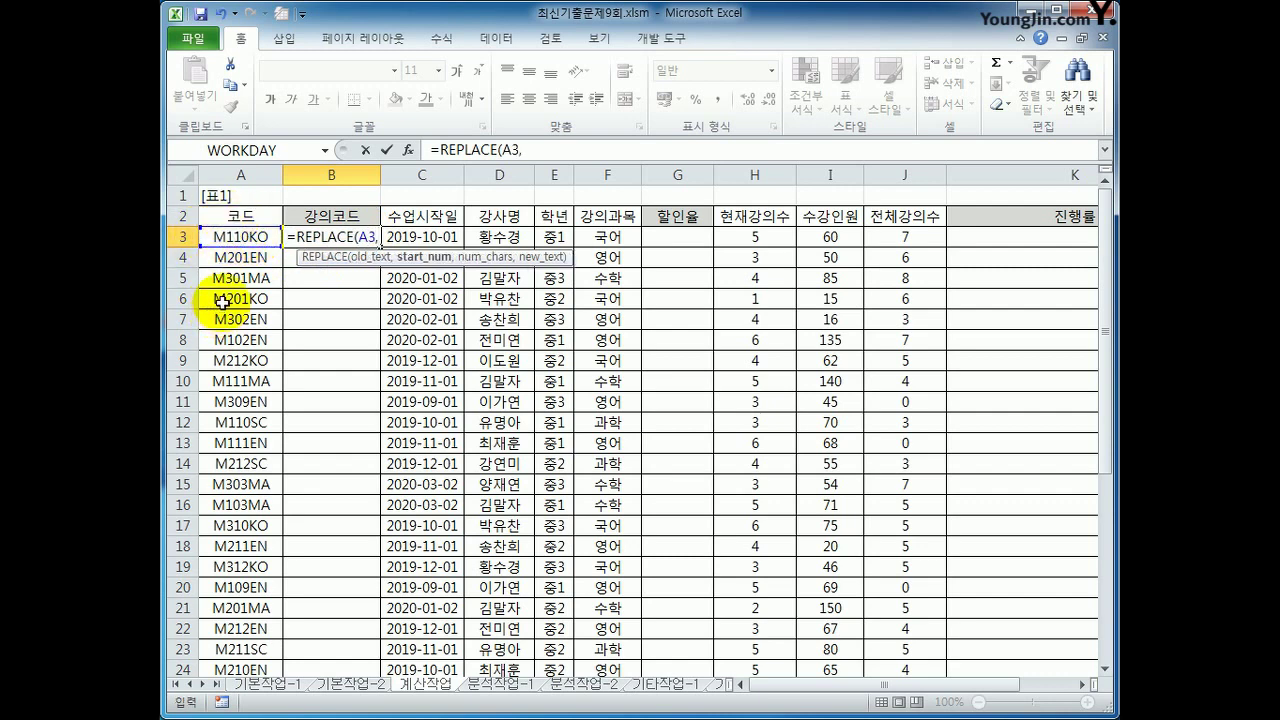
# Set the REPLACE start position to 3 and the number of replaced characters to 0.
pyautogui.write('3,')
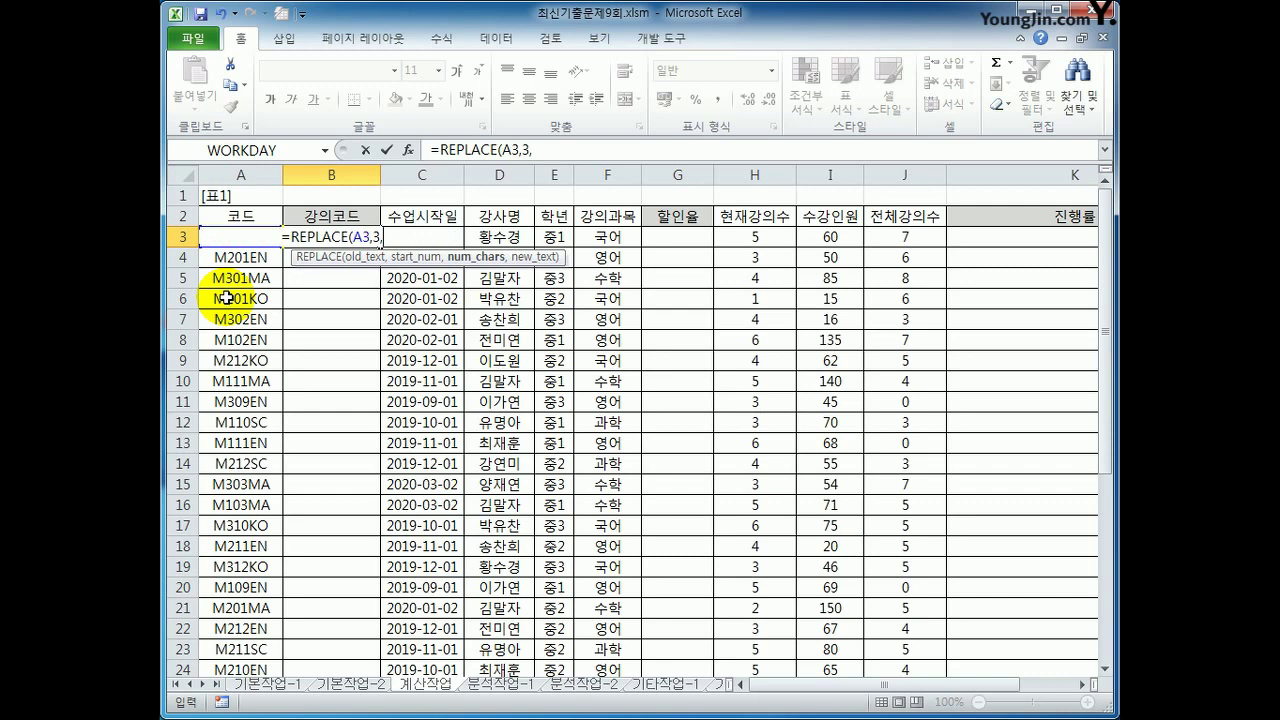
pyautogui.write('0')
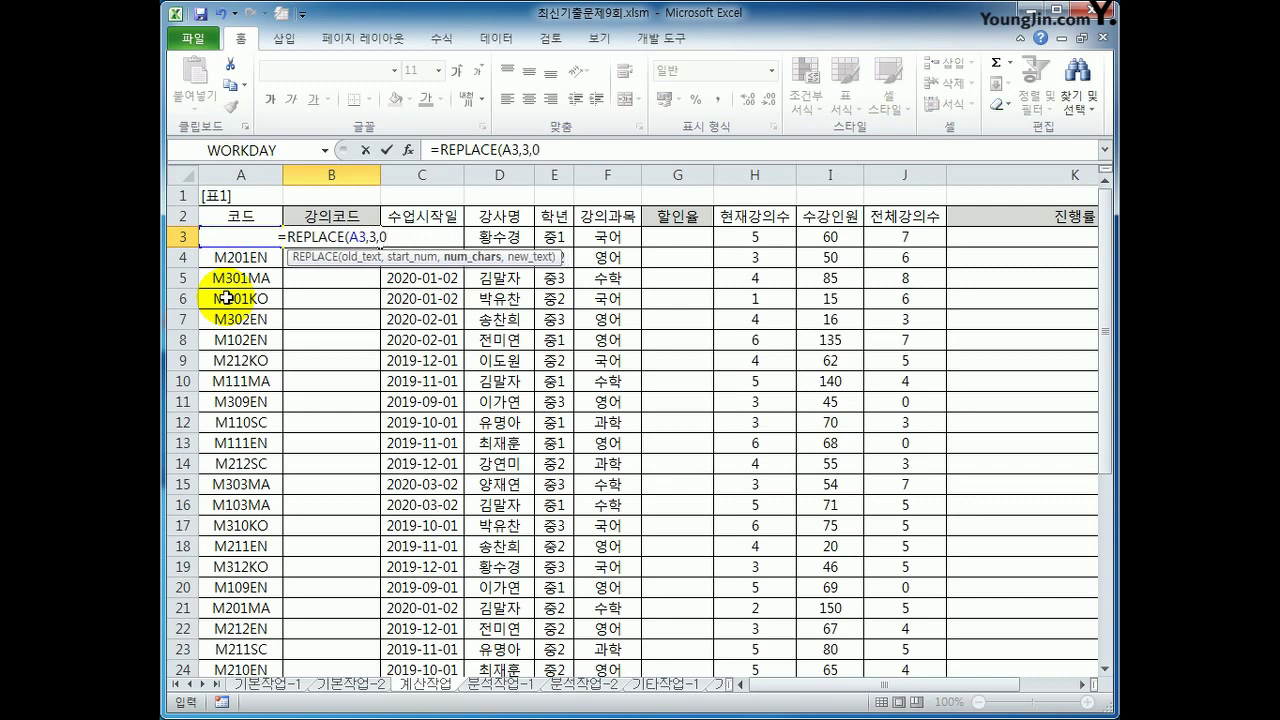
pyautogui.write(',')
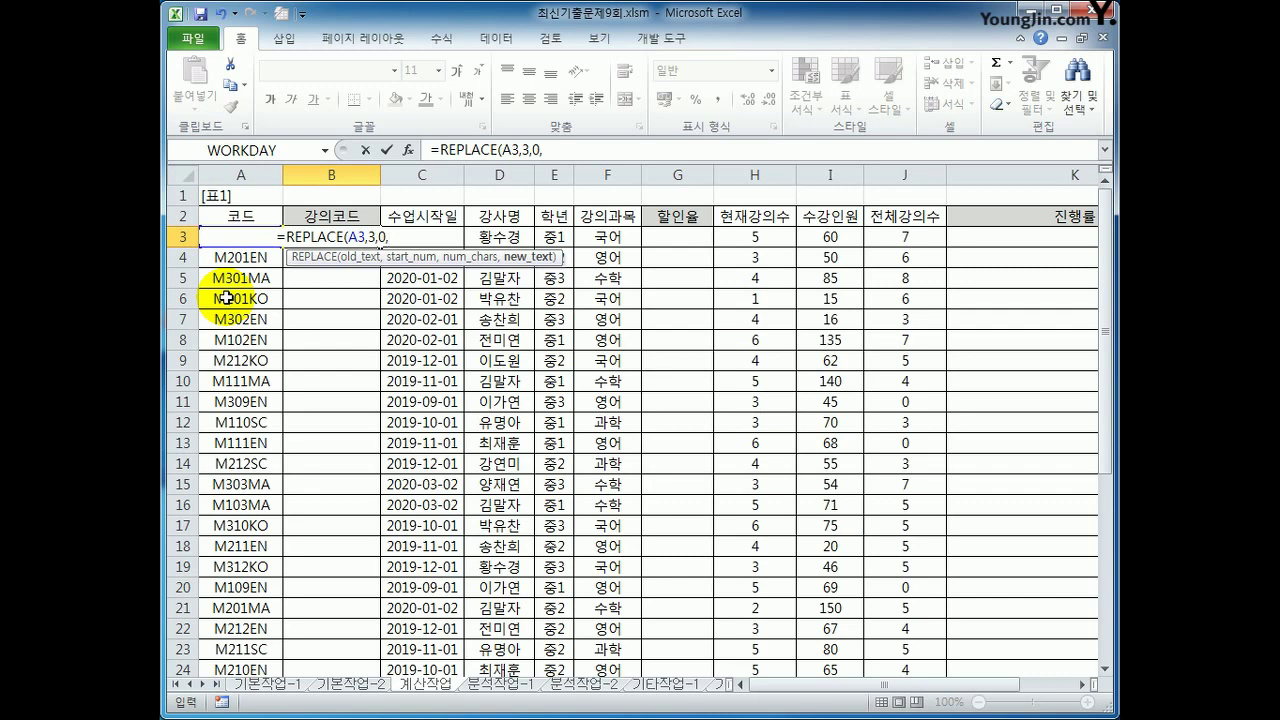
# Build the REPLACE new-text argument as "-" joined to RIGHT(YEAR(C3),2), the last two digits of the start year.
pyautogui.write('"-')
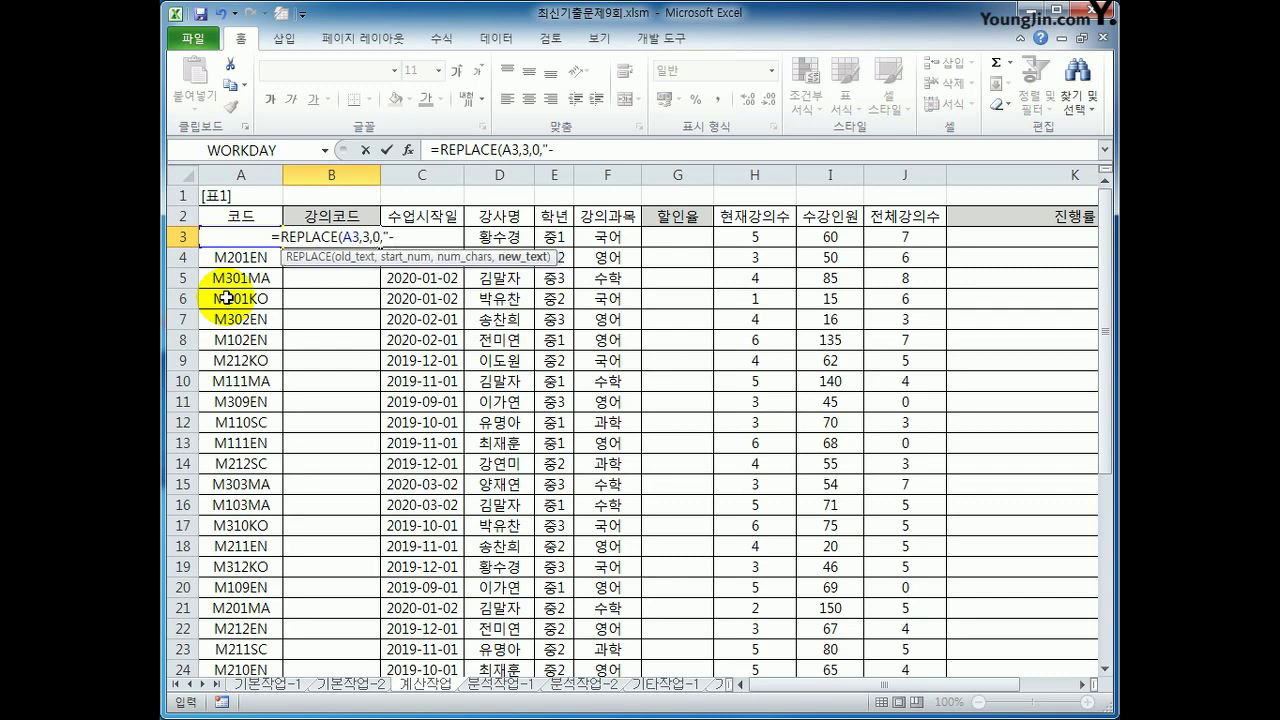
pyautogui.write('"&')
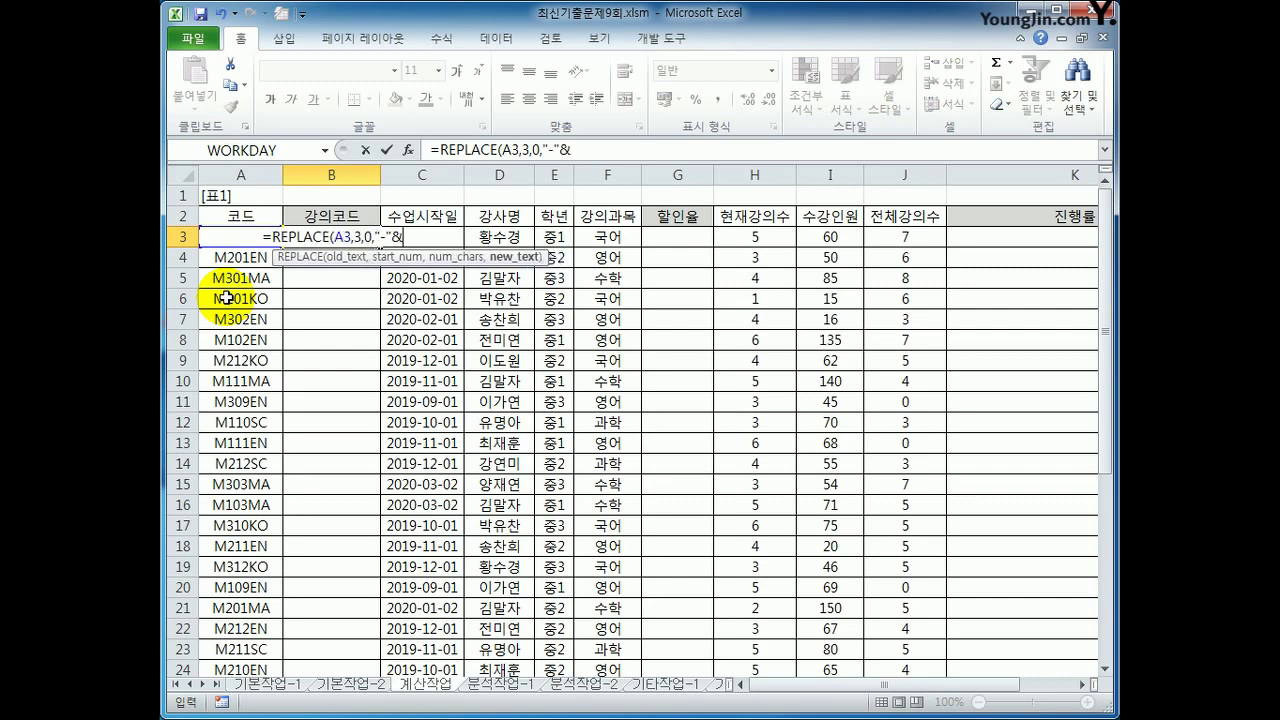
pyautogui.write('right(')
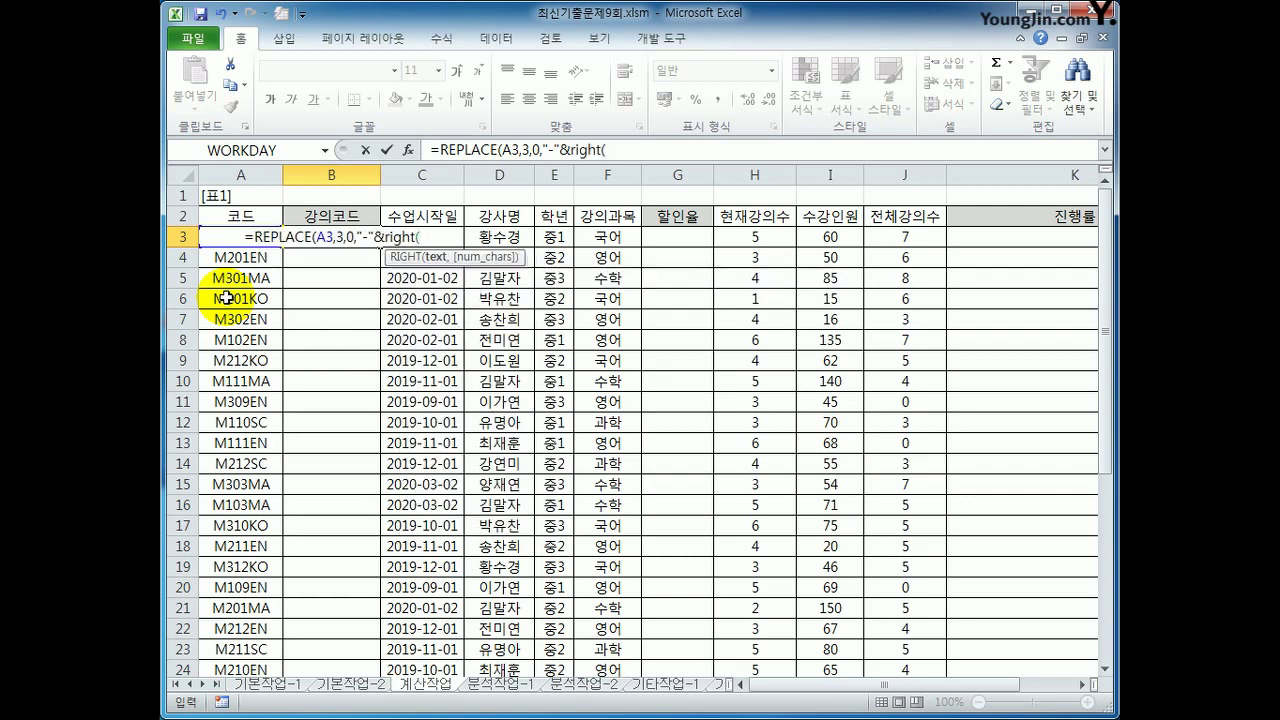
pyautogui.write('yea')
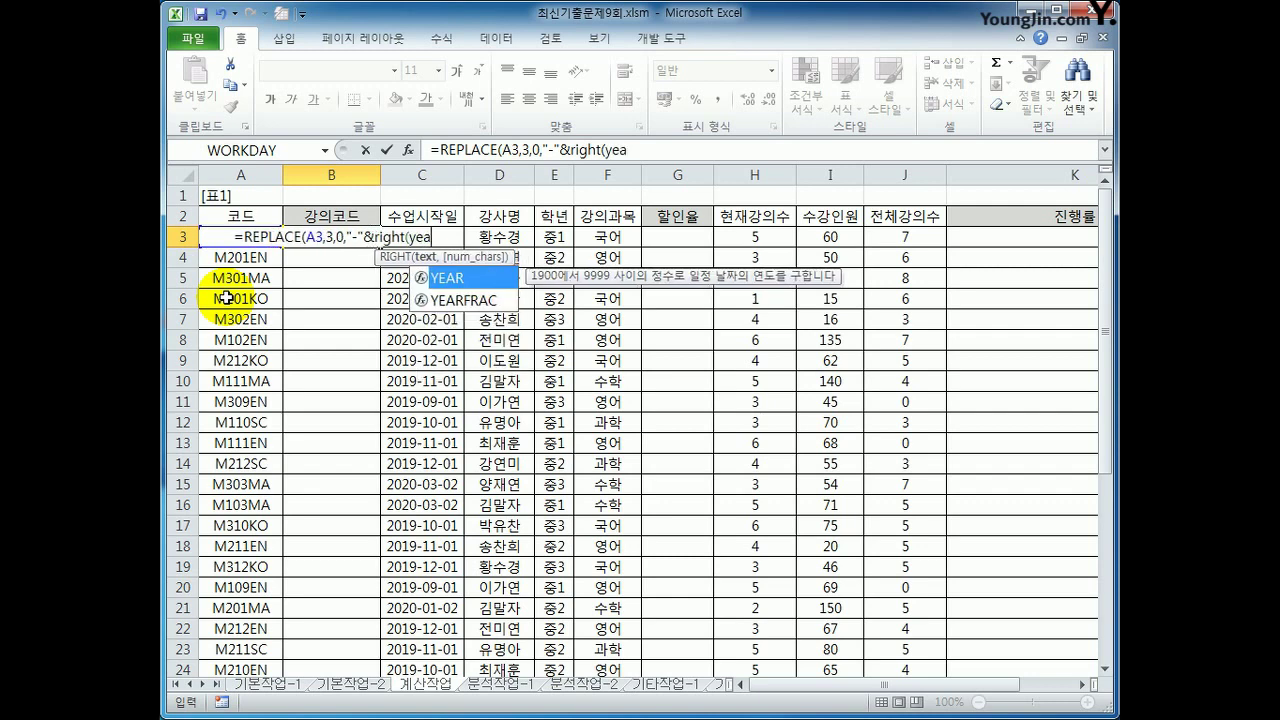
pyautogui.write('r(')
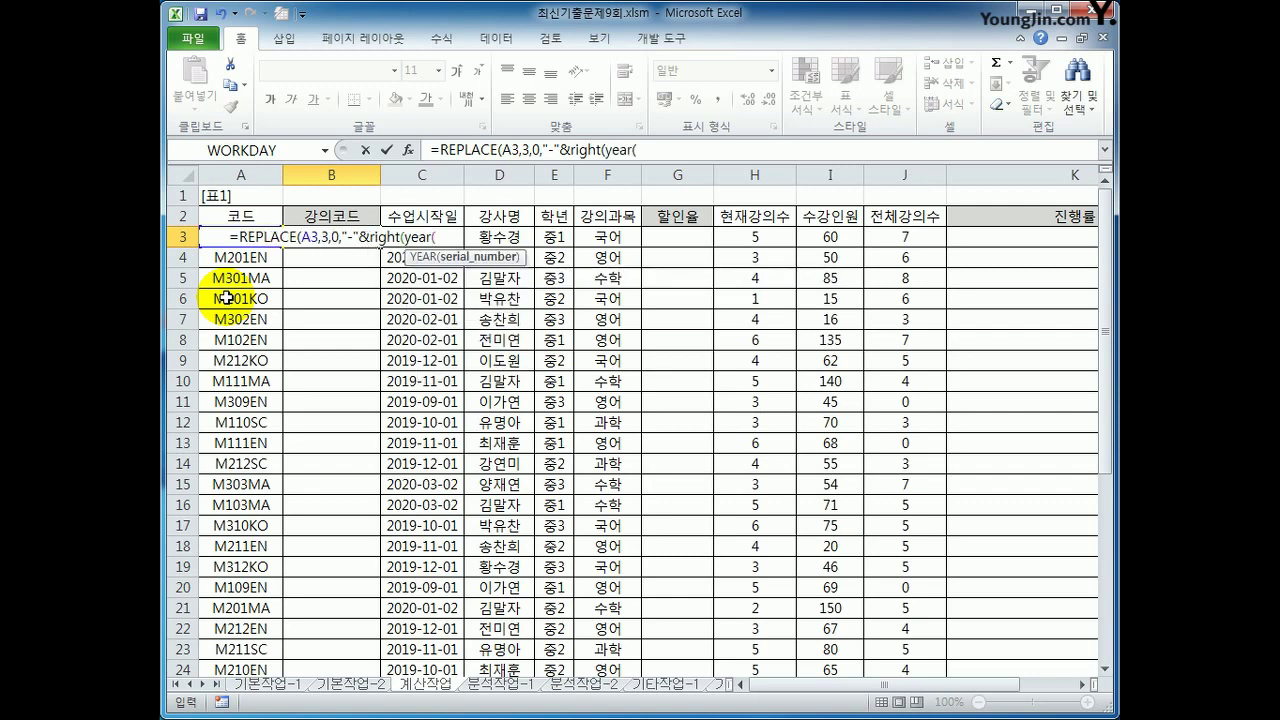
pyautogui.press('Right')
pyautogui.write(')')
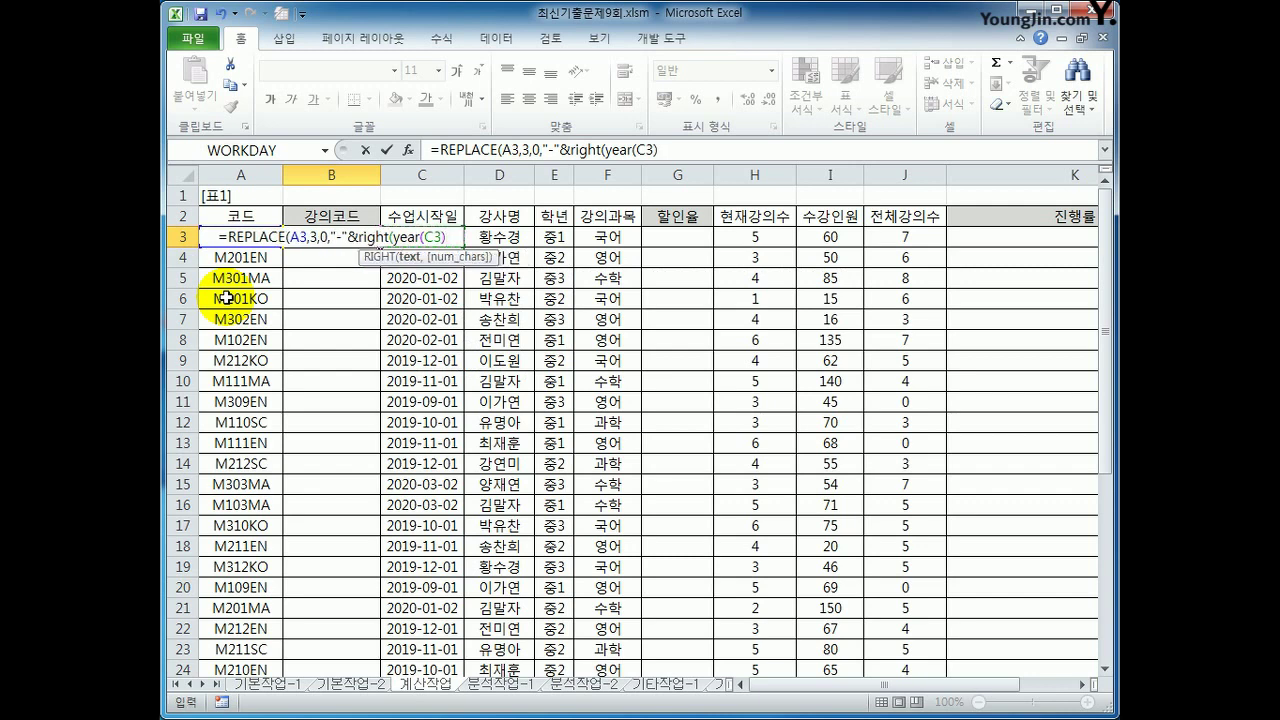
pyautogui.write(',2)')
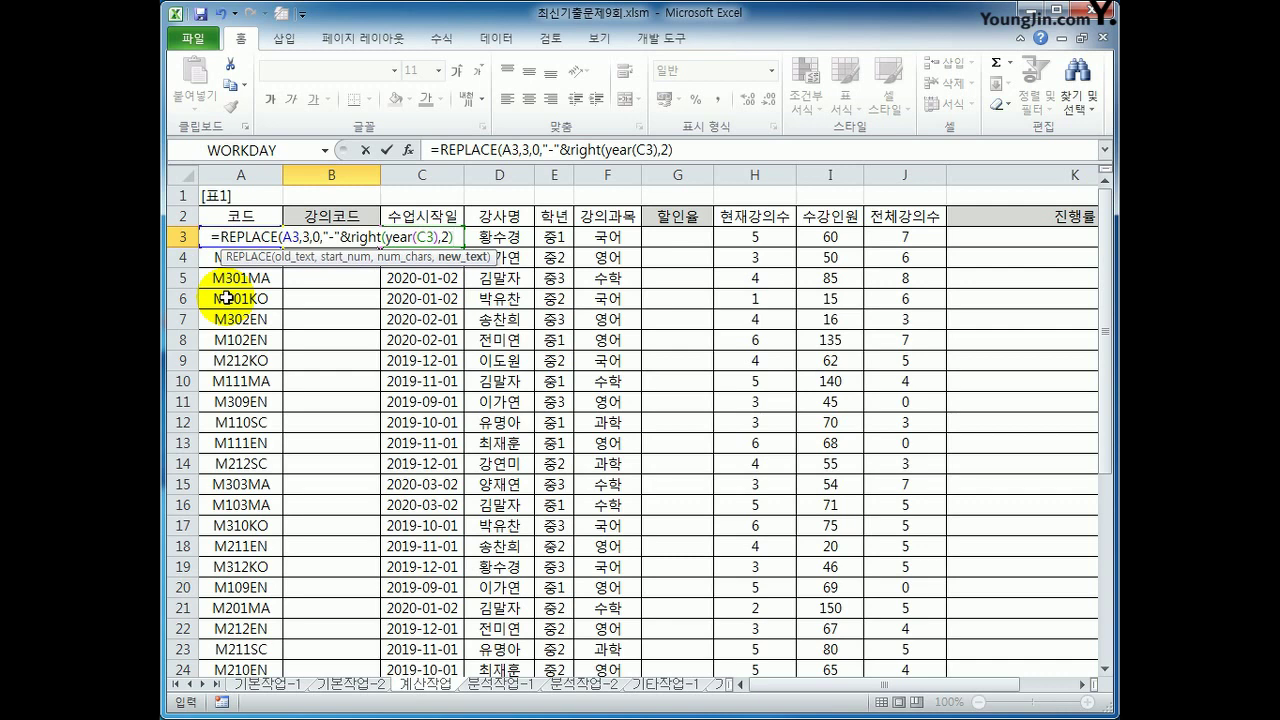
# Append &"-" to the new text, close the REPLACE formula, and enter it in B3.
pyautogui.write('&"-')
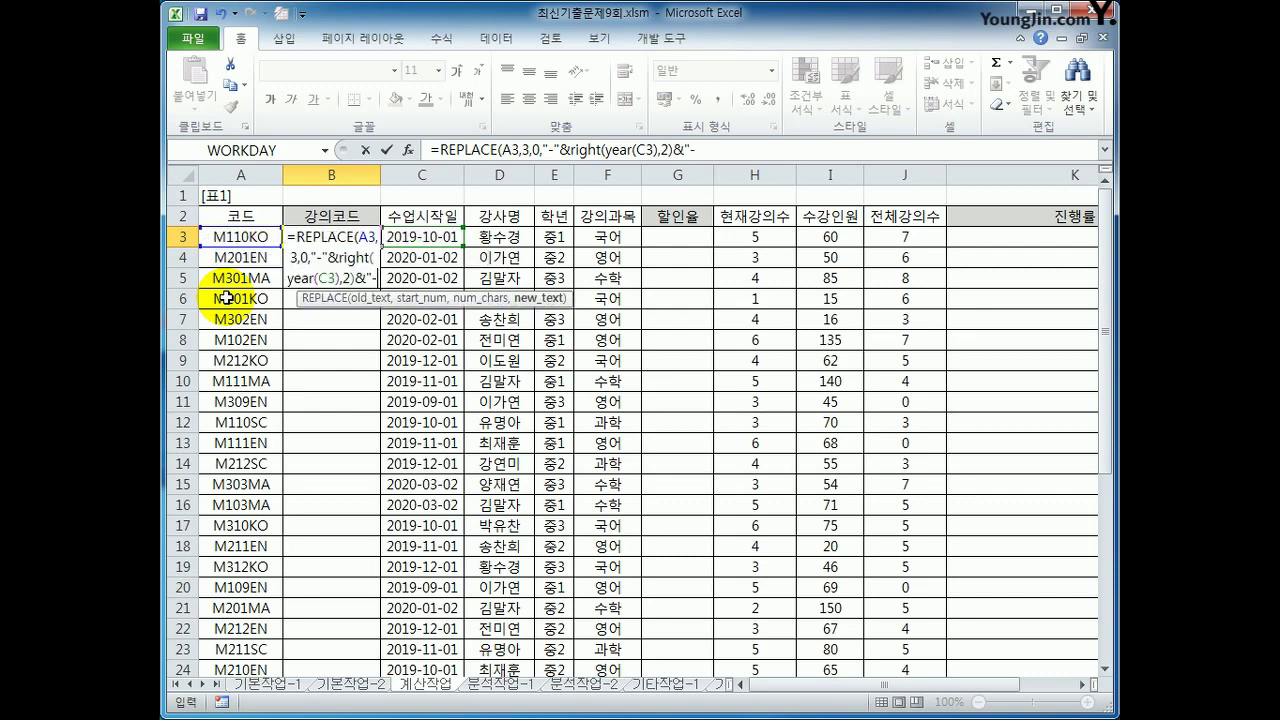
pyautogui.write('"')
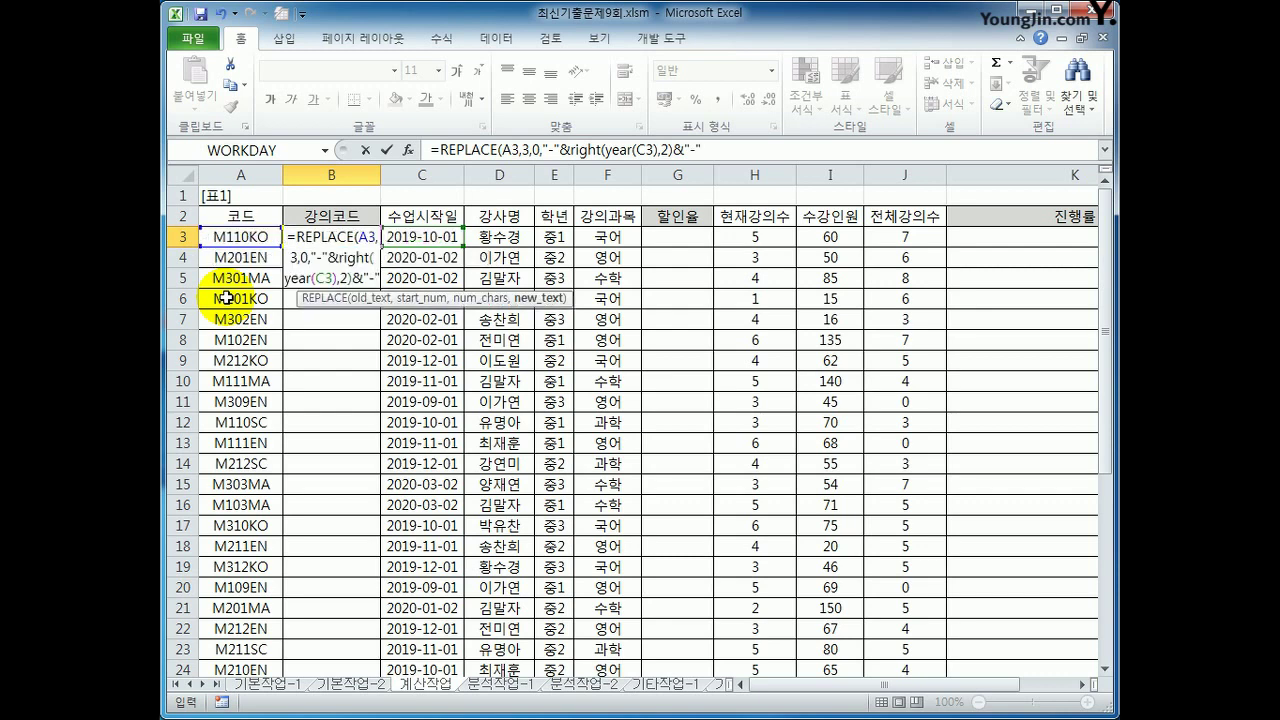
pyautogui.write(')')
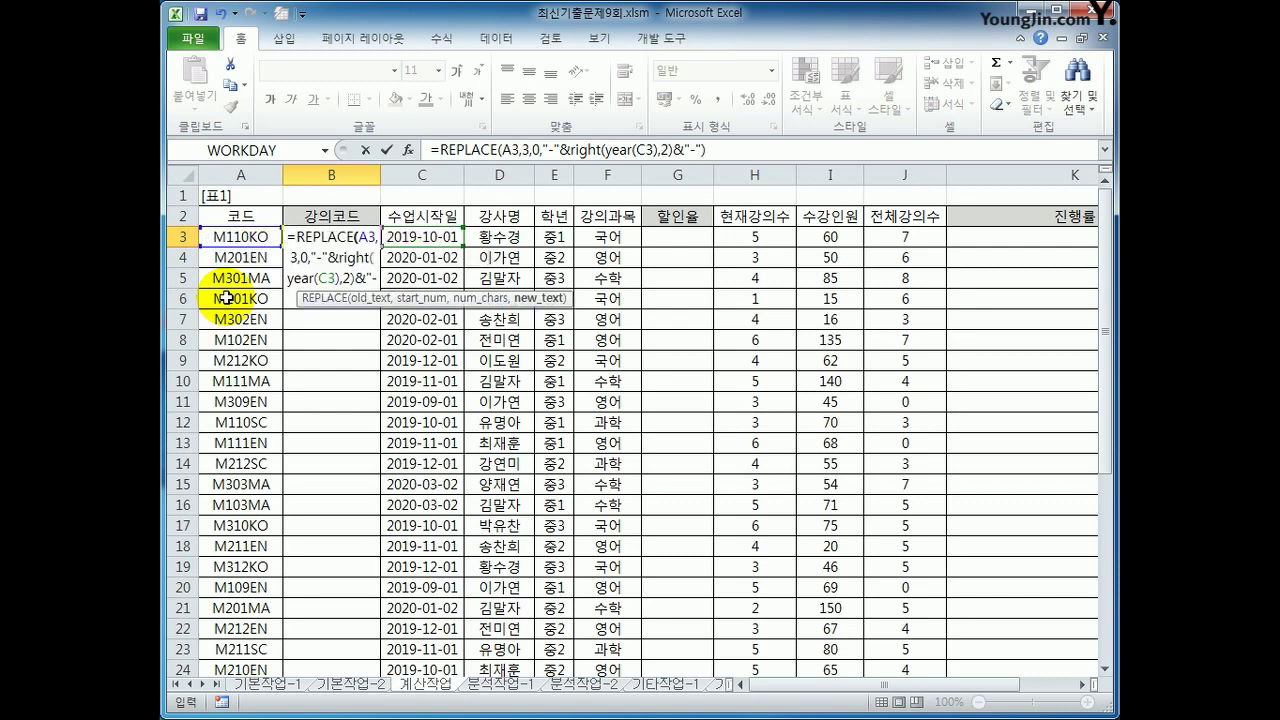
pyautogui.press('Return')
pyautogui.press('Up')
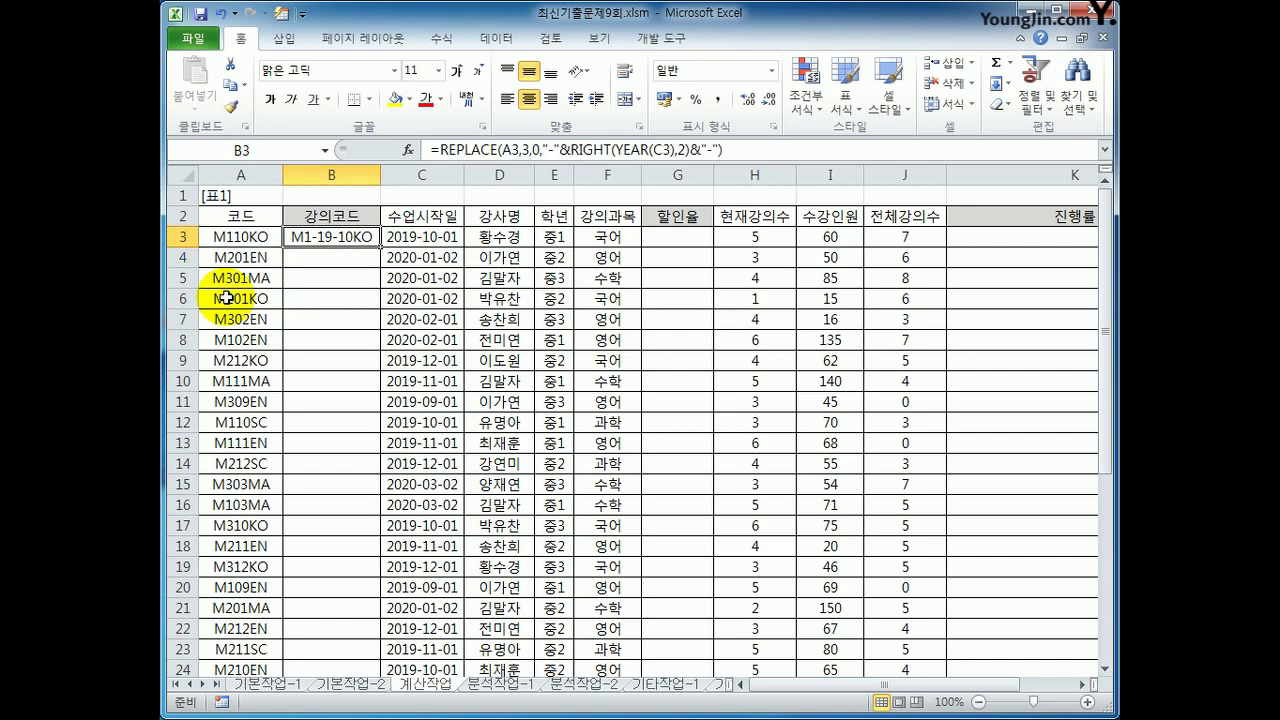
# Compare B3 with the start date in C3, and fill the formula down the whole 강의코드 column.
pyautogui.click(419, 242)
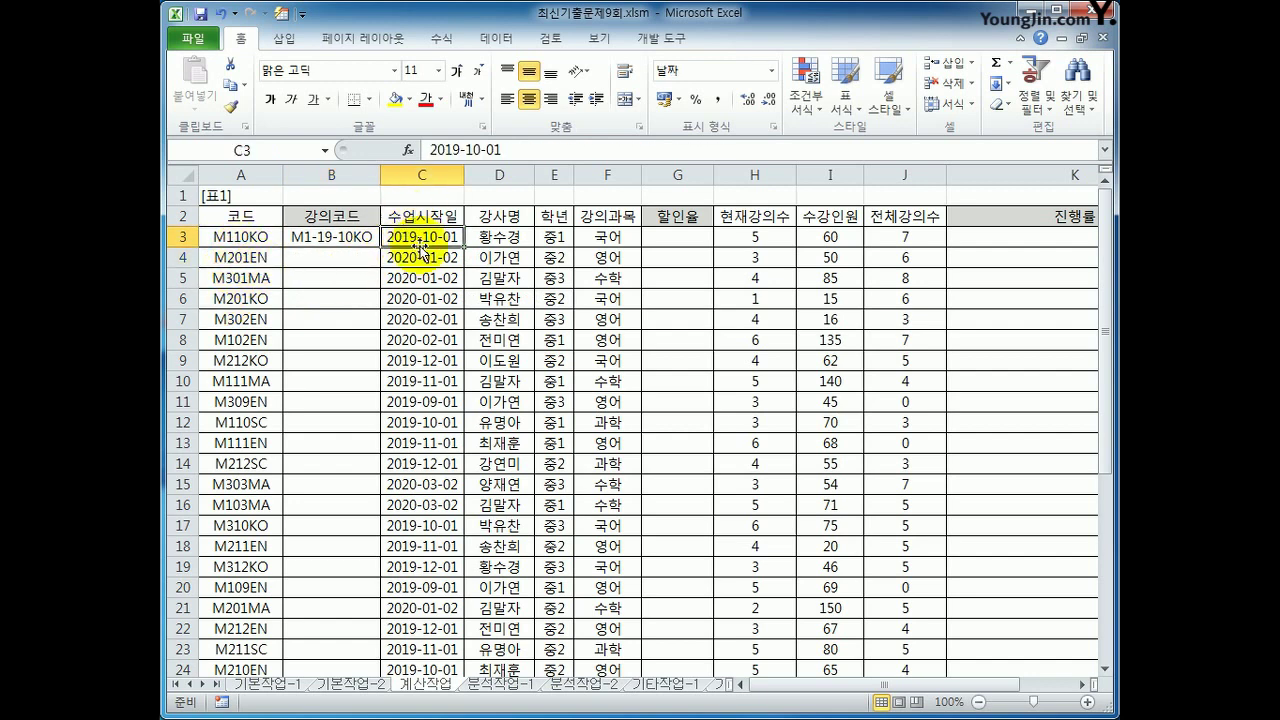
pyautogui.click(335, 241)
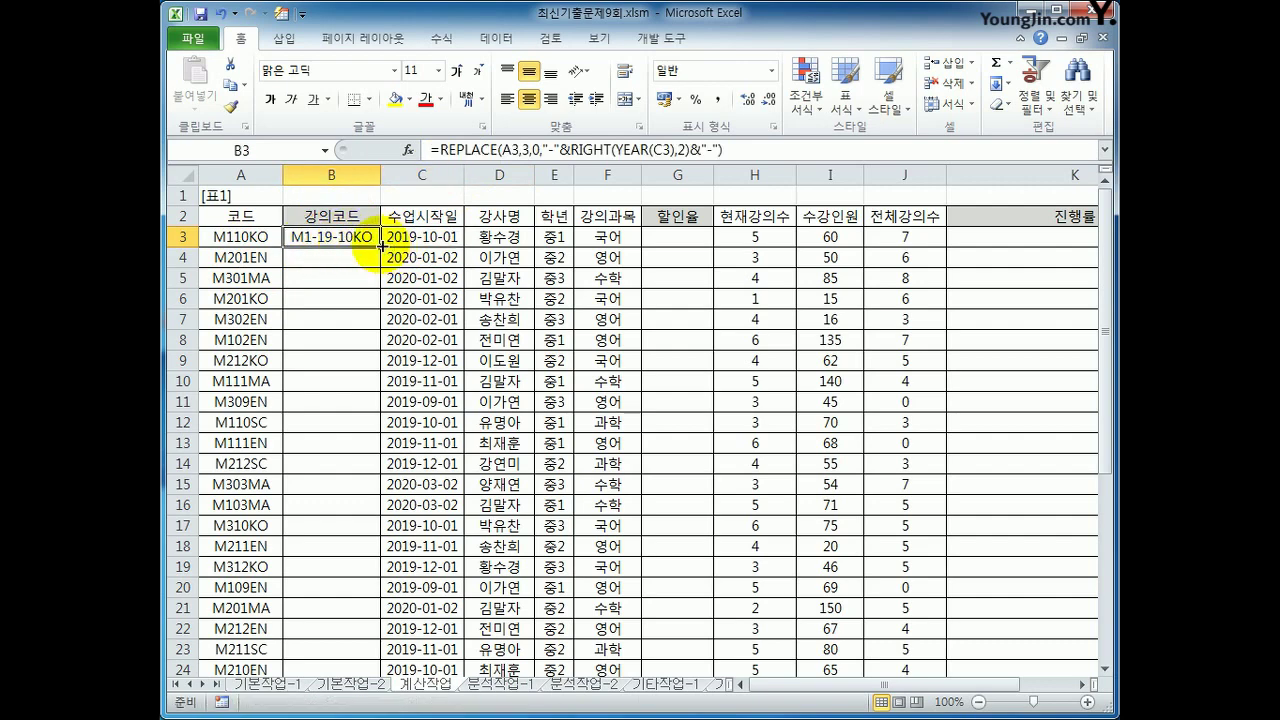
pyautogui.doubleClick(381, 245)
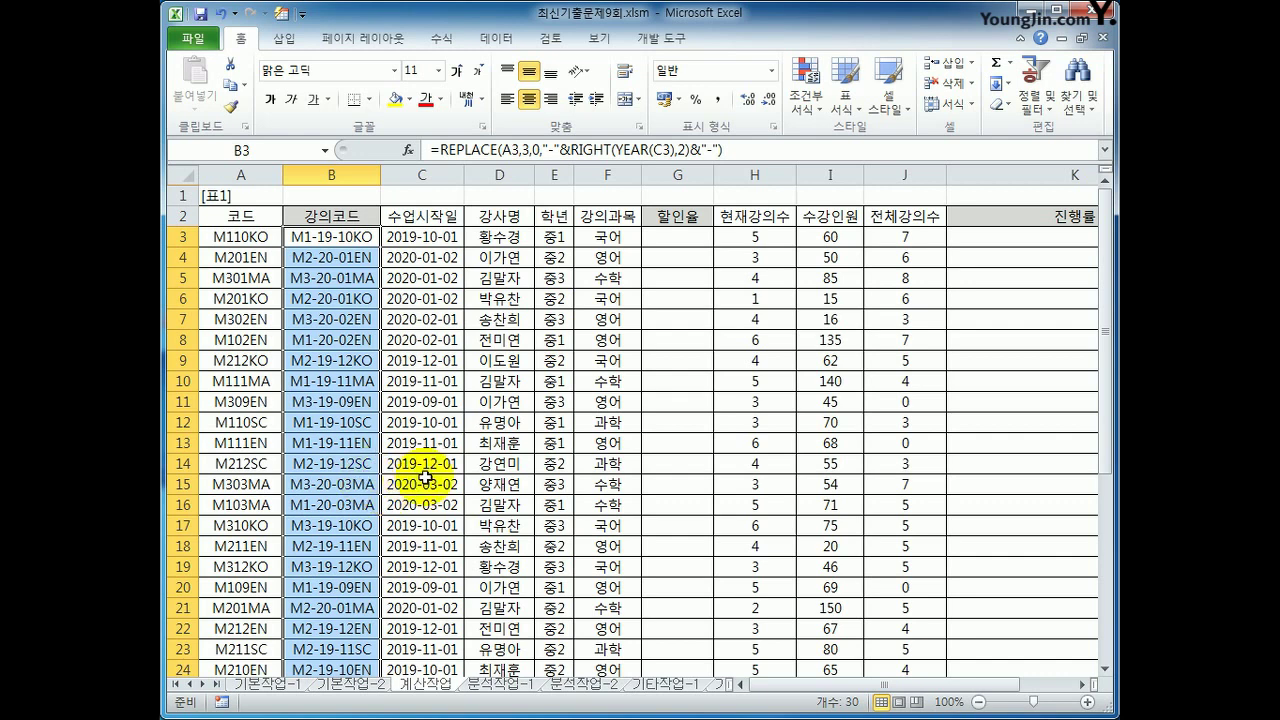
# Examine 학년 and 강의과목 in row 3 against the [표2] 할인율표 in A35:D37, and return to the first 할인율 cell, G3.
pyautogui.click(553, 238)
pyautogui.click(590, 237)
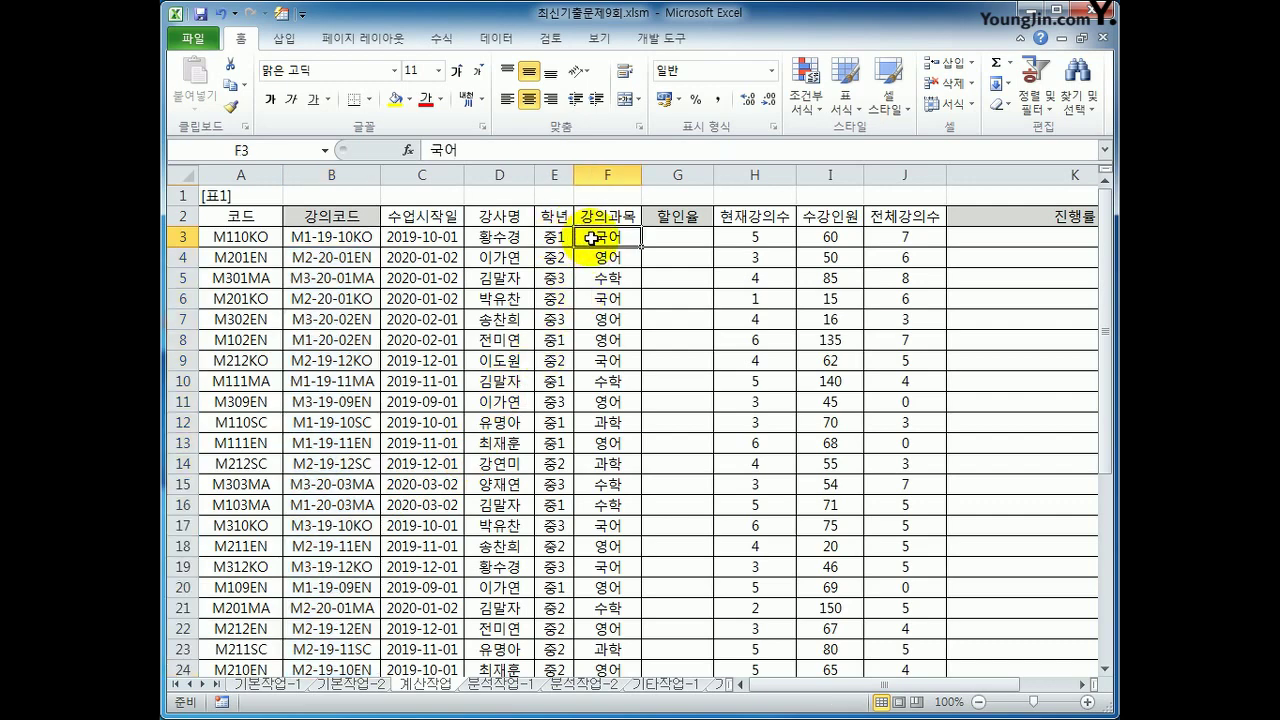
pyautogui.scroll(-5, 751, 426)
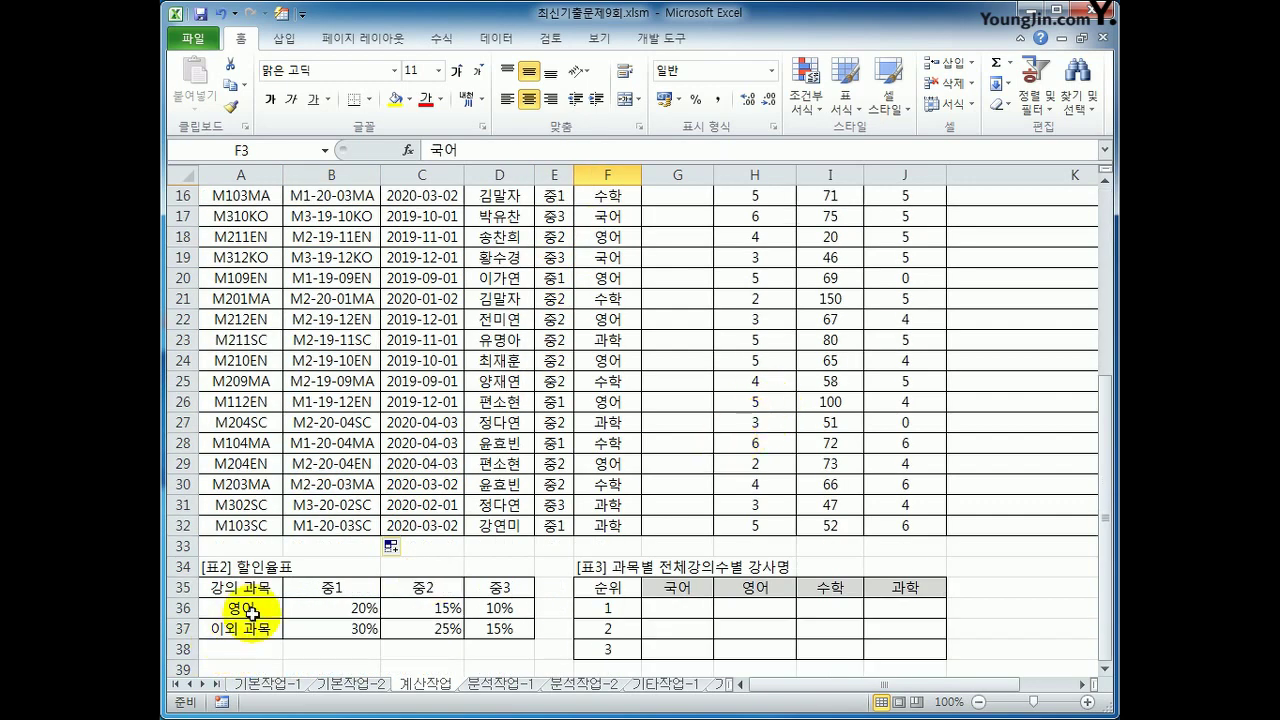
pyautogui.moveTo(238, 587); pyautogui.dragTo(472, 628)
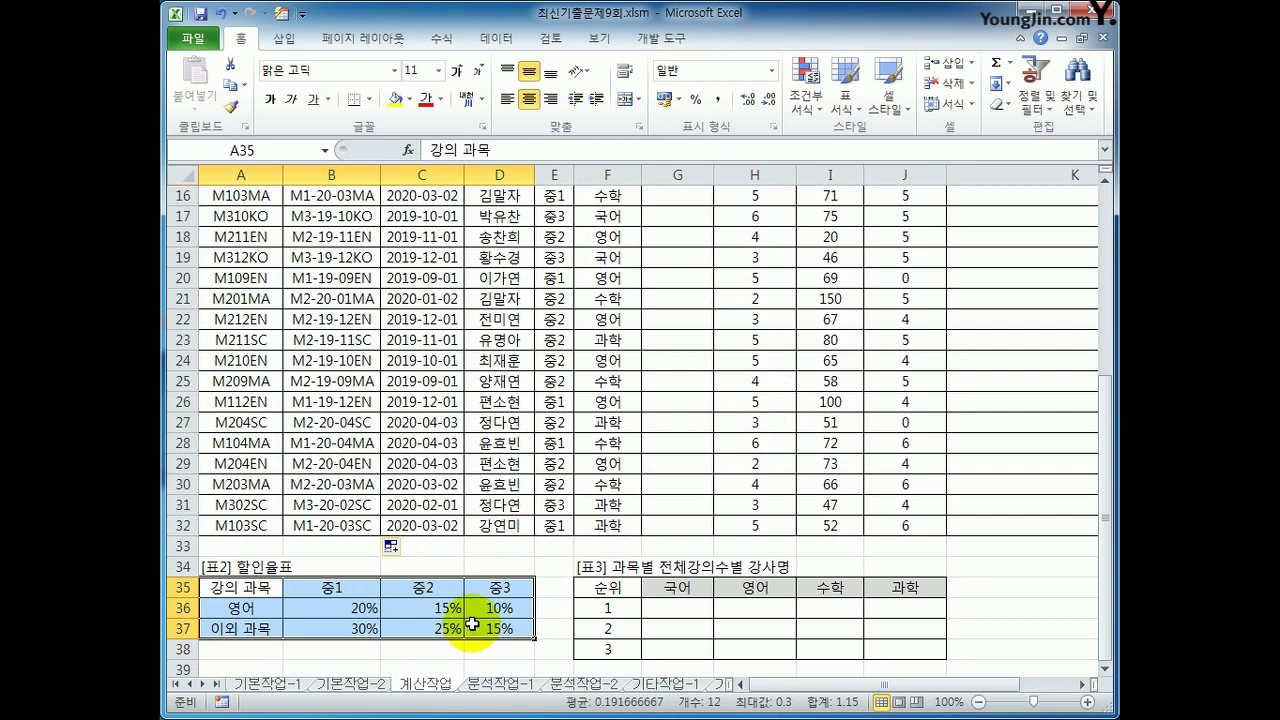
pyautogui.scroll(5, 540, 500)
pyautogui.click(672, 149)
pyautogui.hotkey('ctrl', 'shift', '5')
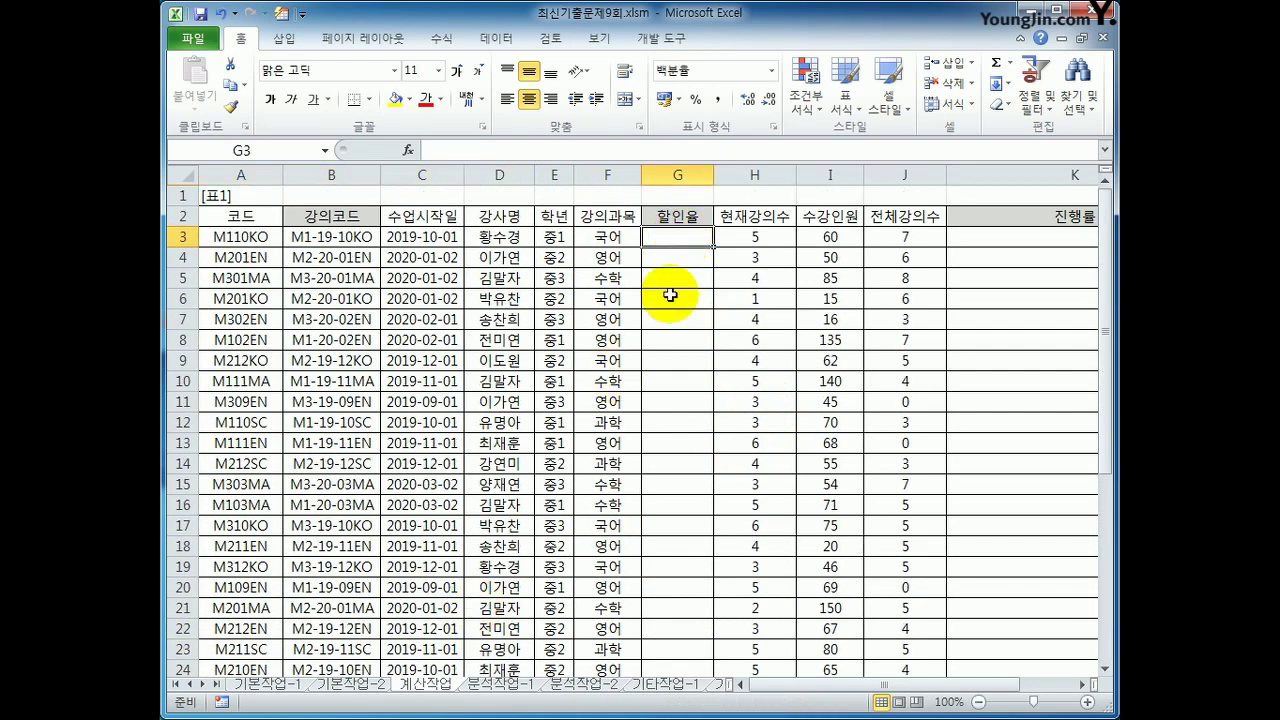
# Examine how the 중1 and 중2 columns of [표2] give the discount rates for 영어, compared with the rows of [표1].
pyautogui.scroll(-2, 660, 320)
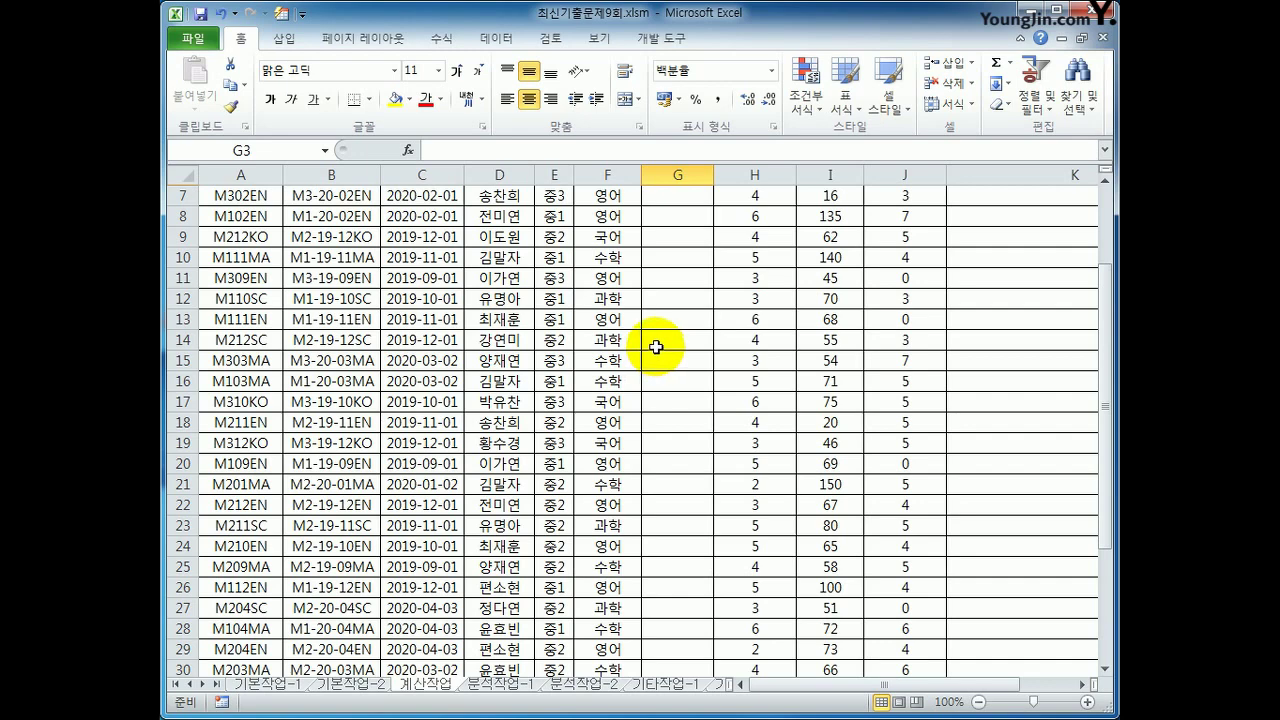
pyautogui.scroll(2, 656, 347)
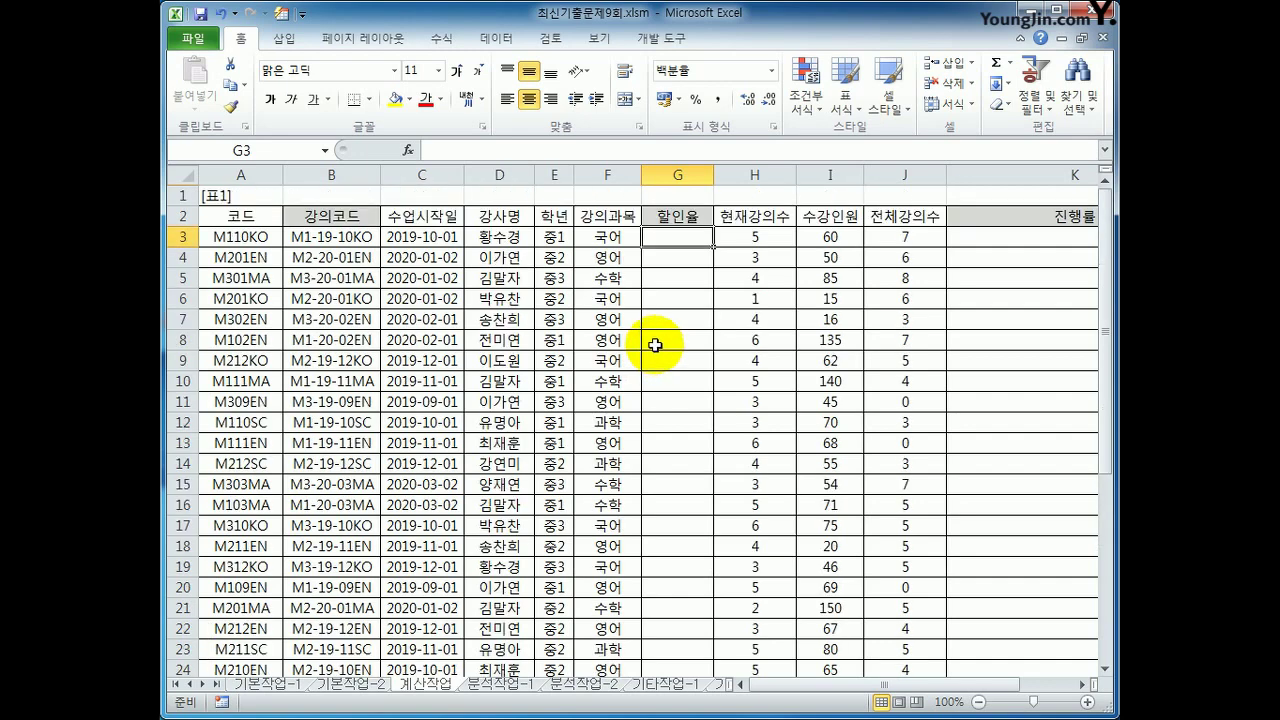
pyautogui.scroll(-6, 652, 344)
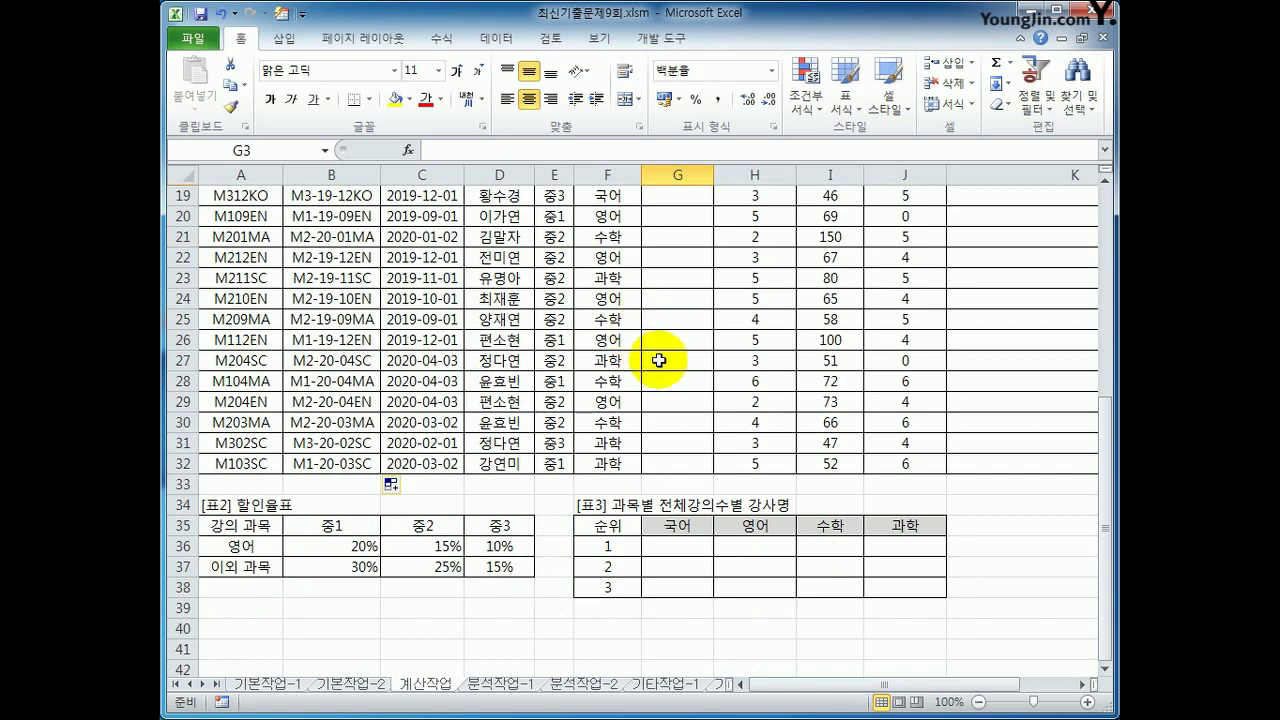
pyautogui.scroll(6, 650, 350)
pyautogui.scroll(-8, 655, 361)
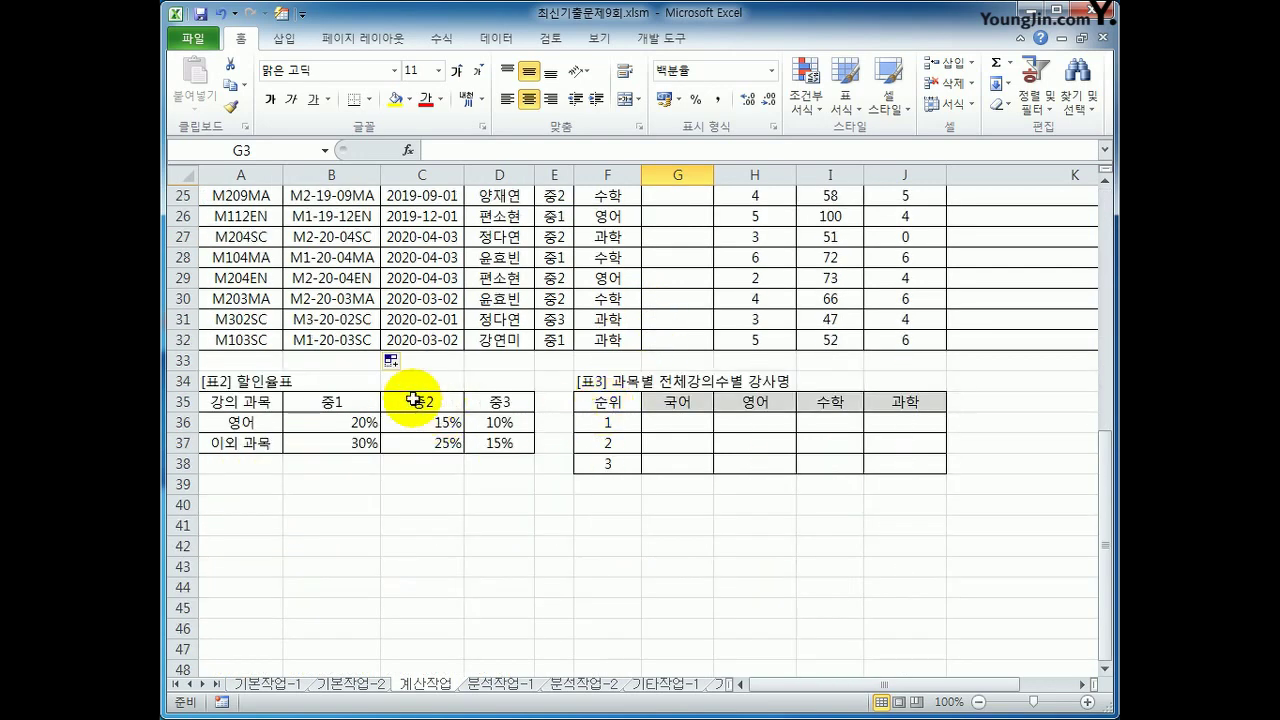
pyautogui.click(330, 402)
pyautogui.click(272, 422)
pyautogui.click(310, 420)
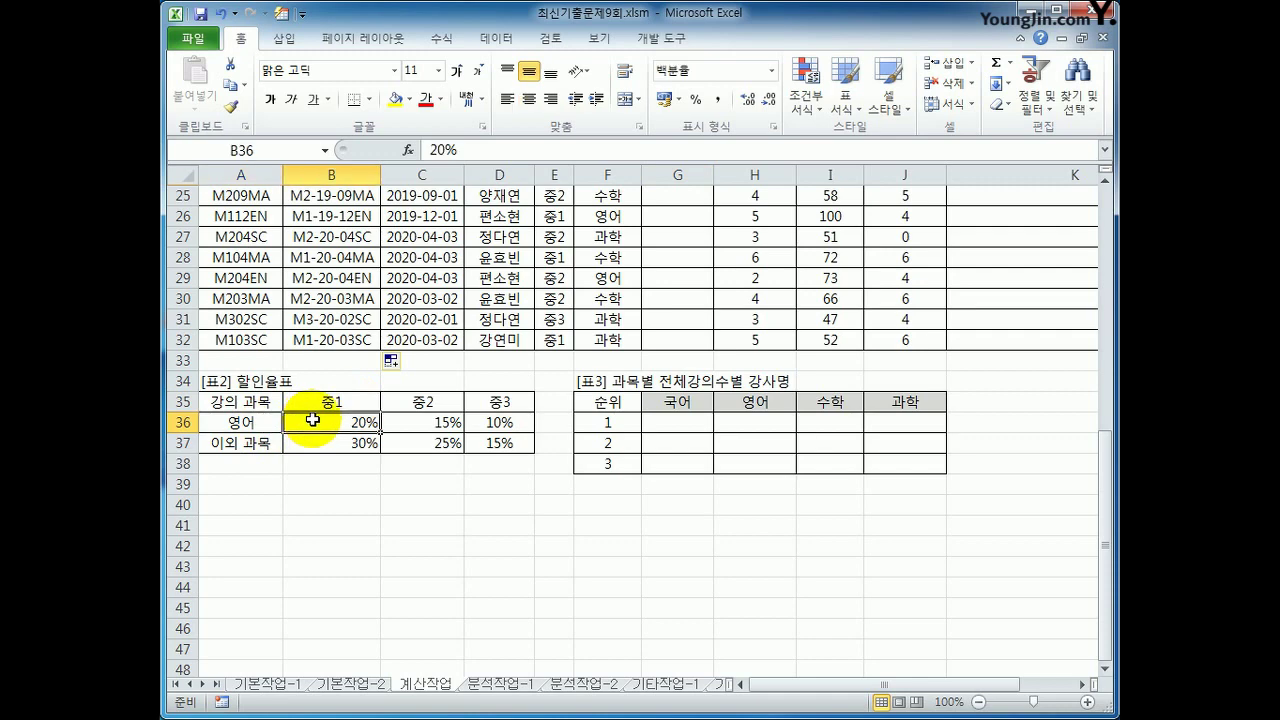
pyautogui.click(428, 402)
pyautogui.click(446, 422)
pyautogui.scroll(8, 750, 350)
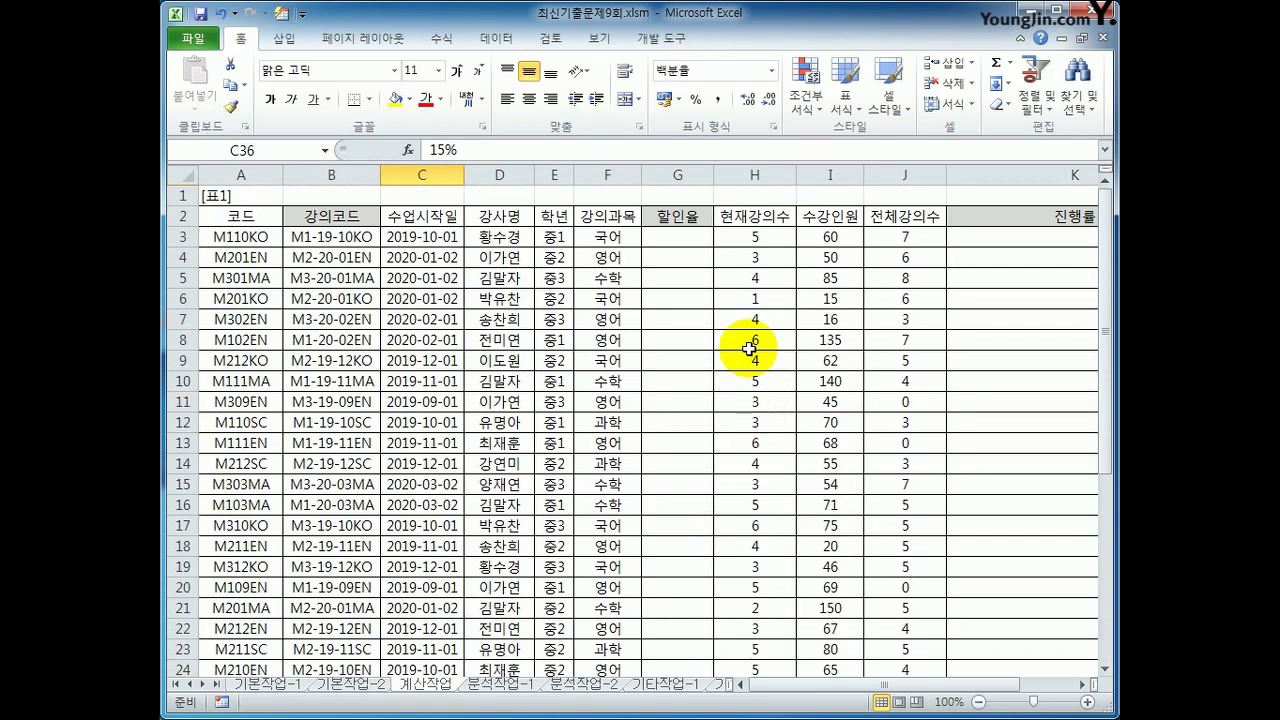
# Start an HLOOKUP formula in the first 할인율 cell, G3, with the 학년 in E3 as the lookup value.
pyautogui.click(672, 242)
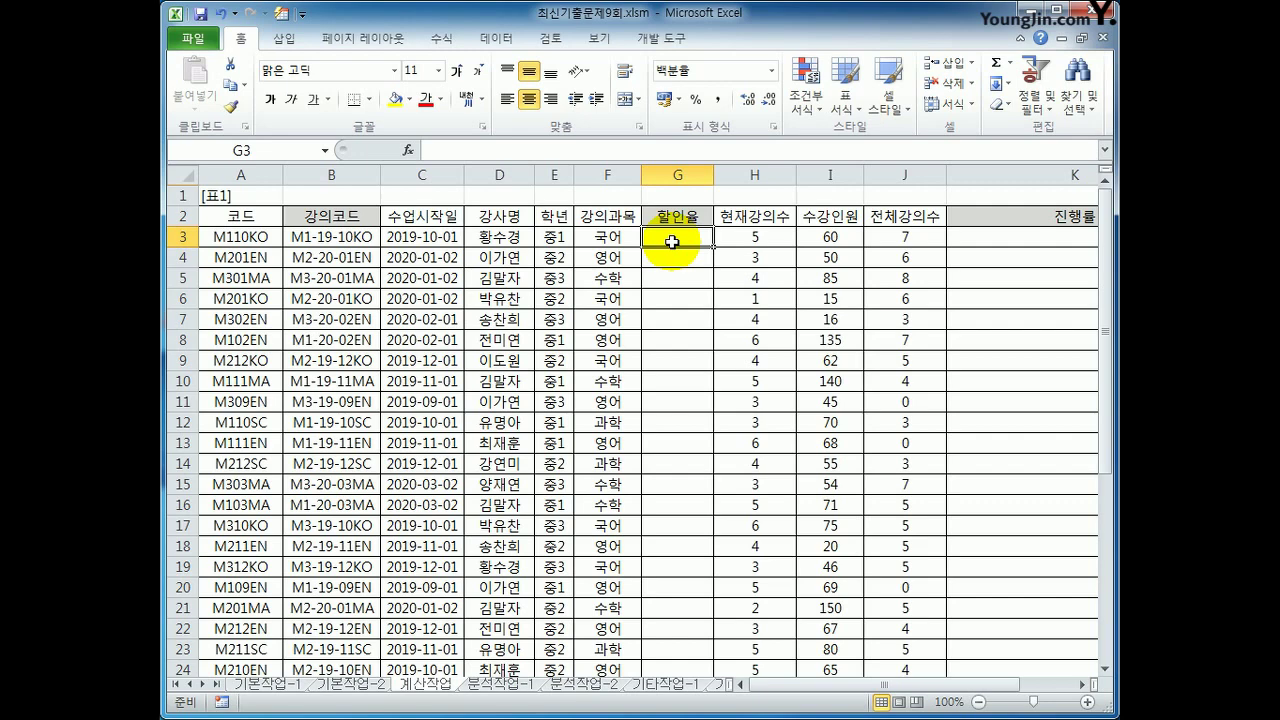
pyautogui.write('=')
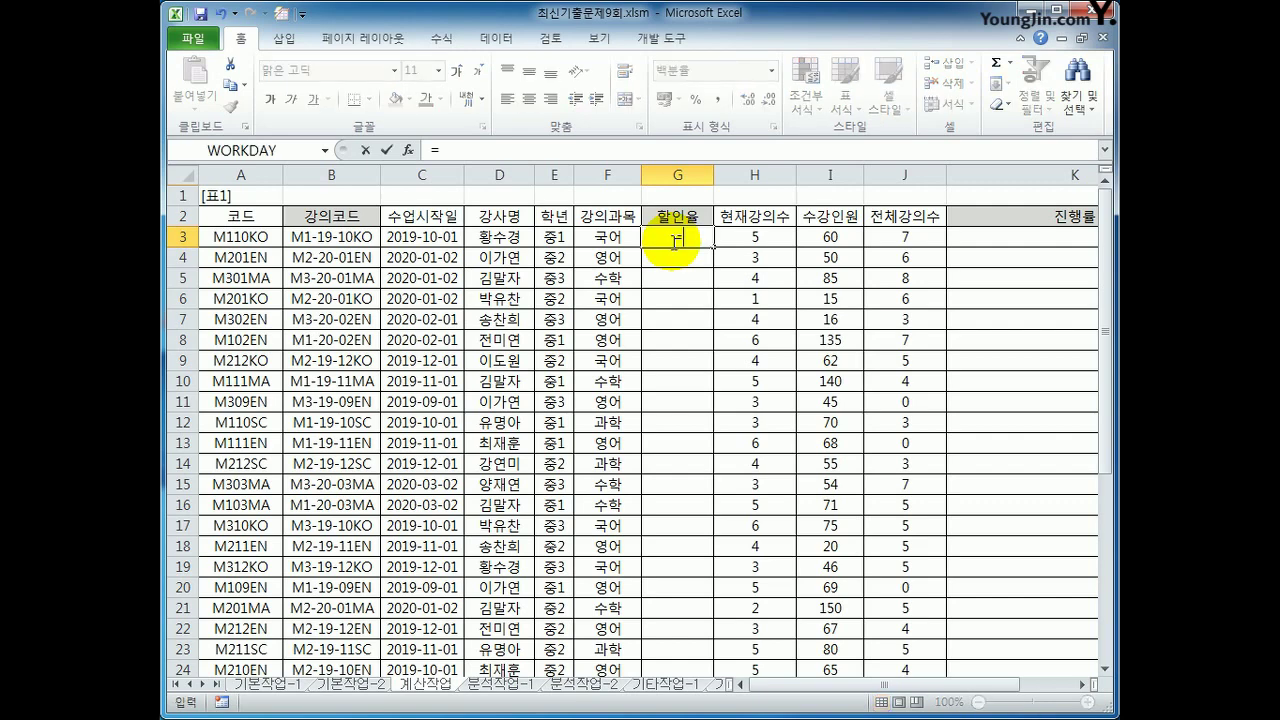
pyautogui.scroll(-6, 646, 306)
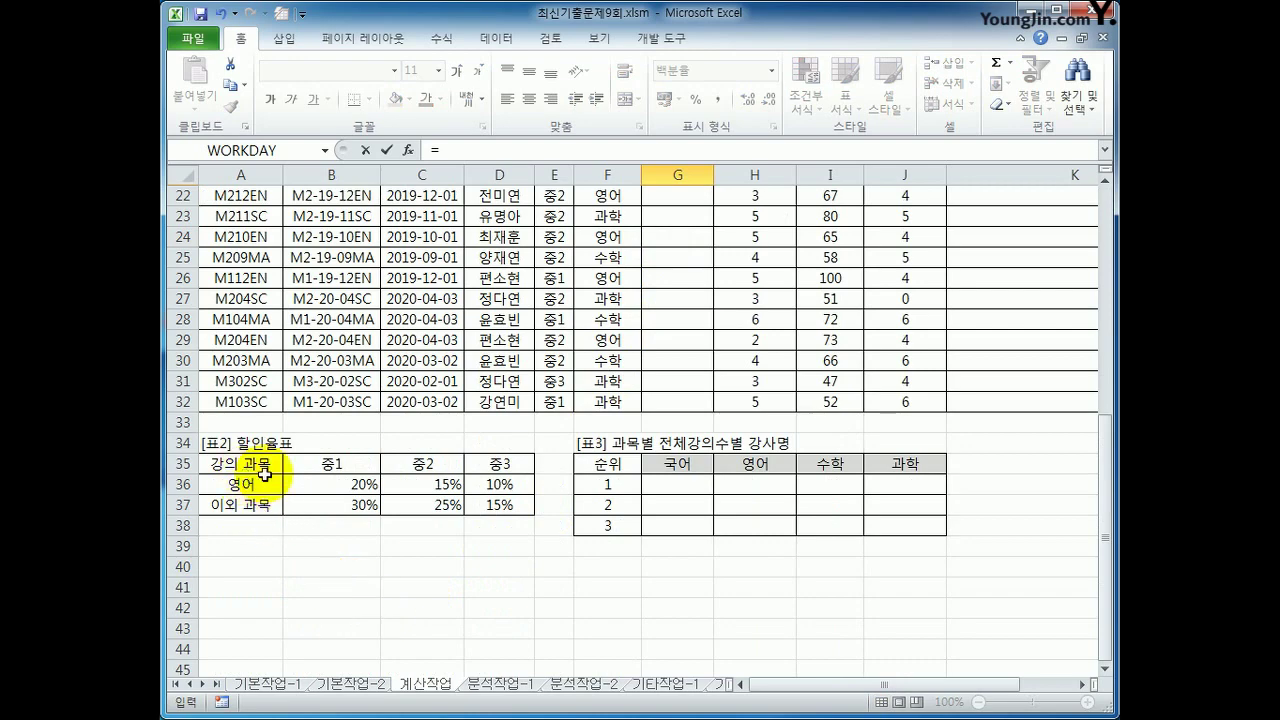
pyautogui.scroll(7, 550, 527)
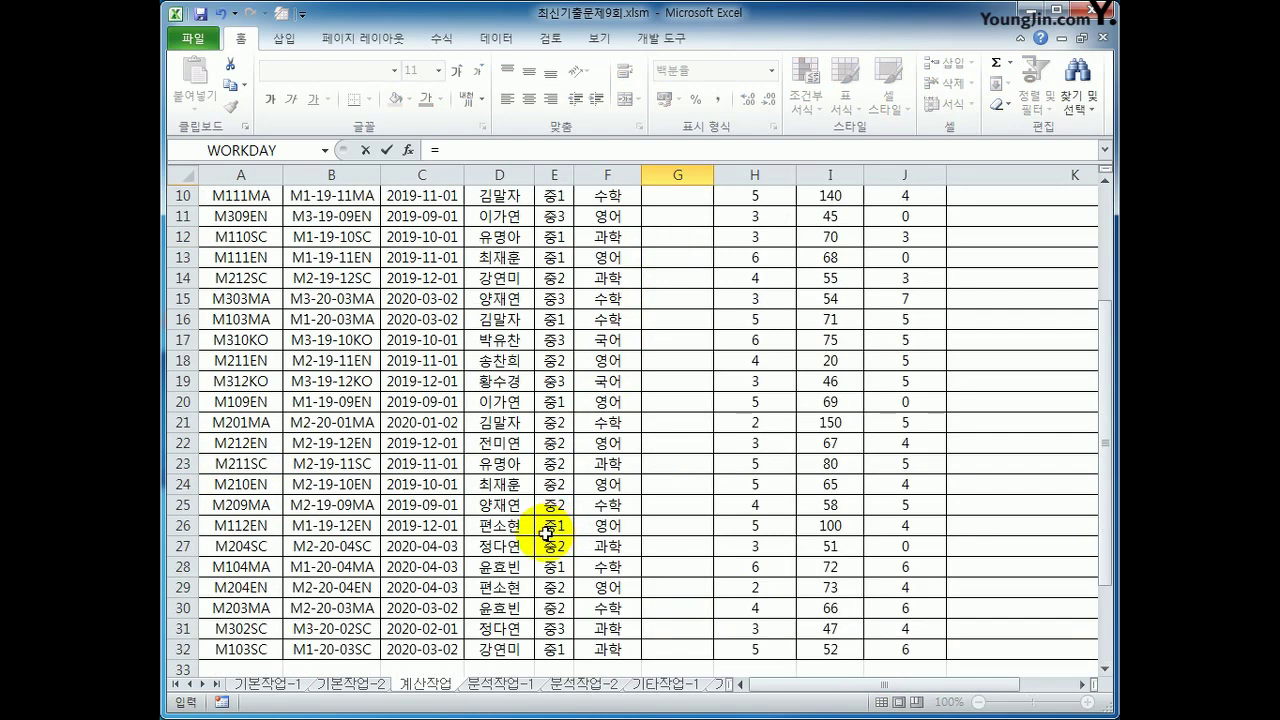
pyautogui.write('HLOOKUP(')
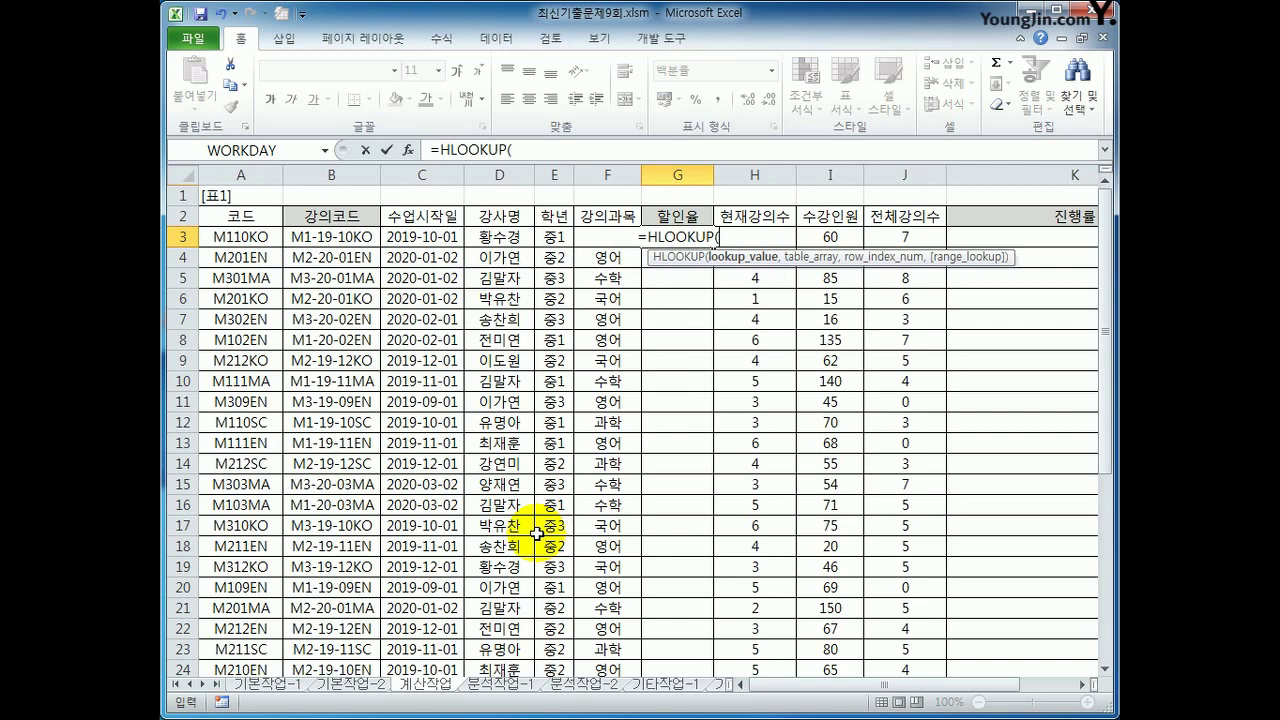
pyautogui.scroll(-6, 537, 534)
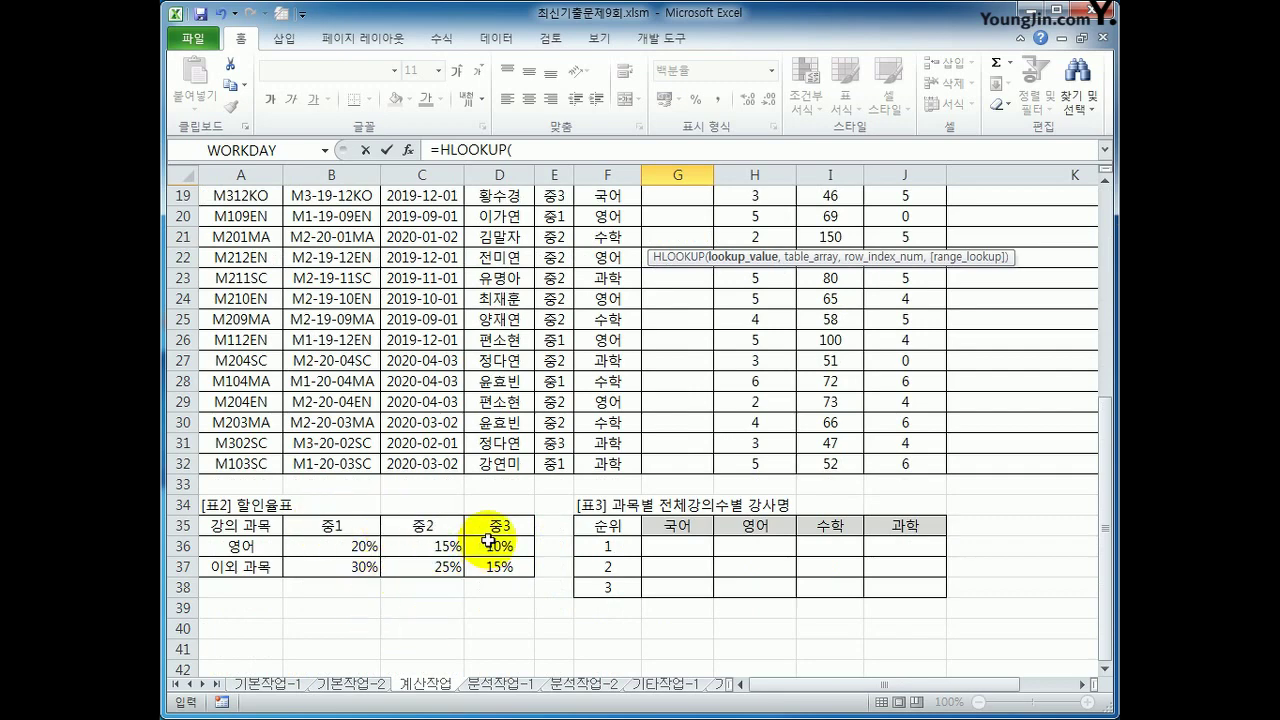
pyautogui.scroll(6, 674, 550)
pyautogui.click(552, 240)
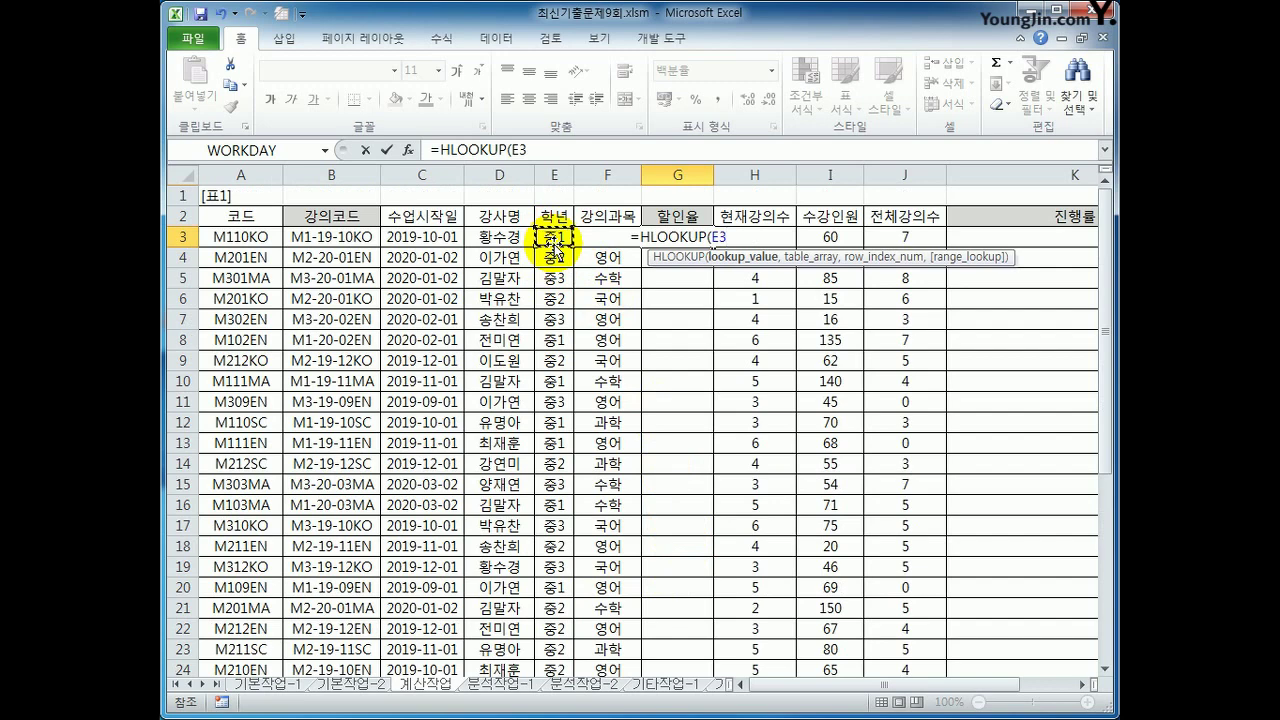
pyautogui.write(',')
# Set the HLOOKUP table array to the absolute range $B$35:$D$37 of [표2], and continue to the row index argument.
pyautogui.scroll(-8, 552, 243)
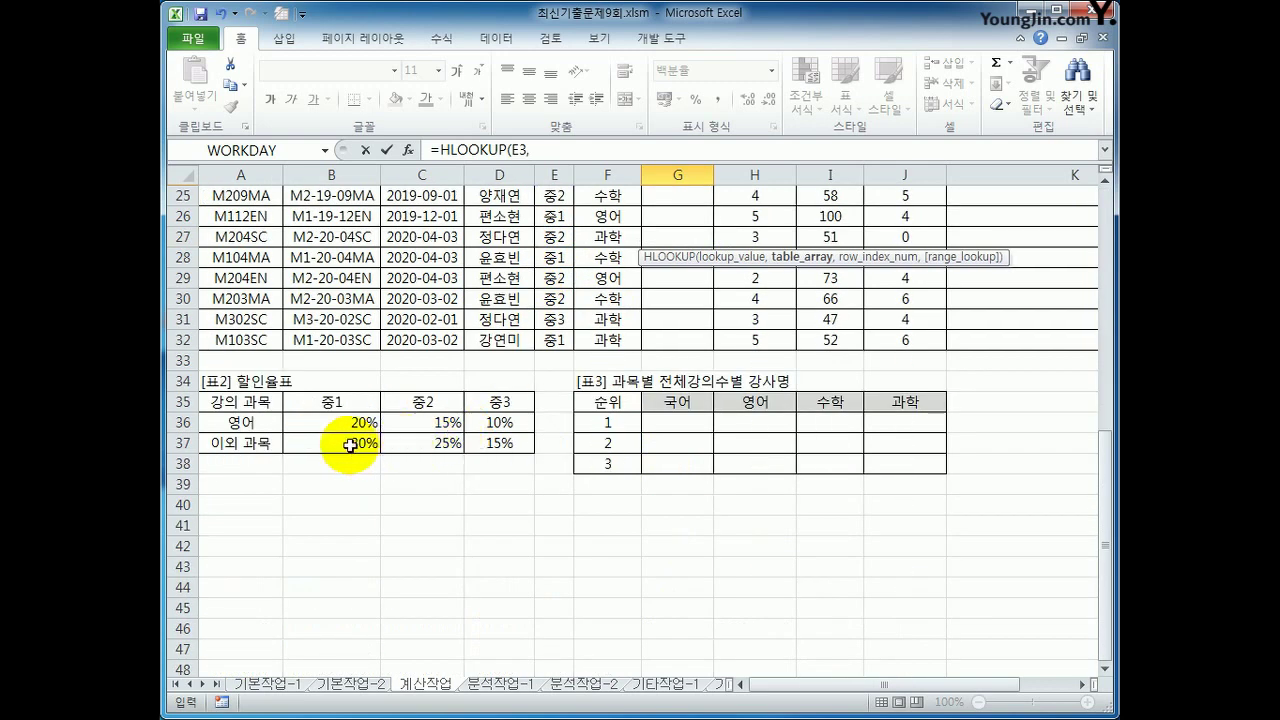
pyautogui.moveTo(333, 402); pyautogui.dragTo(488, 443)
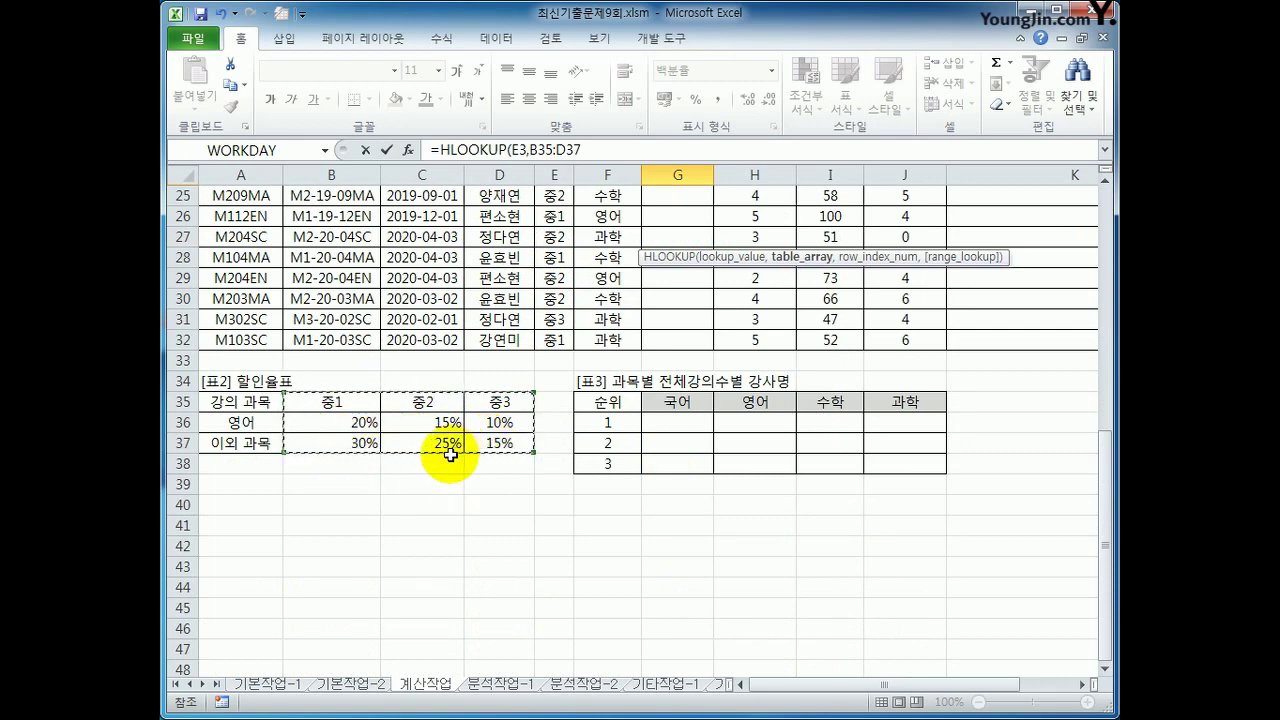
pyautogui.press('F4')
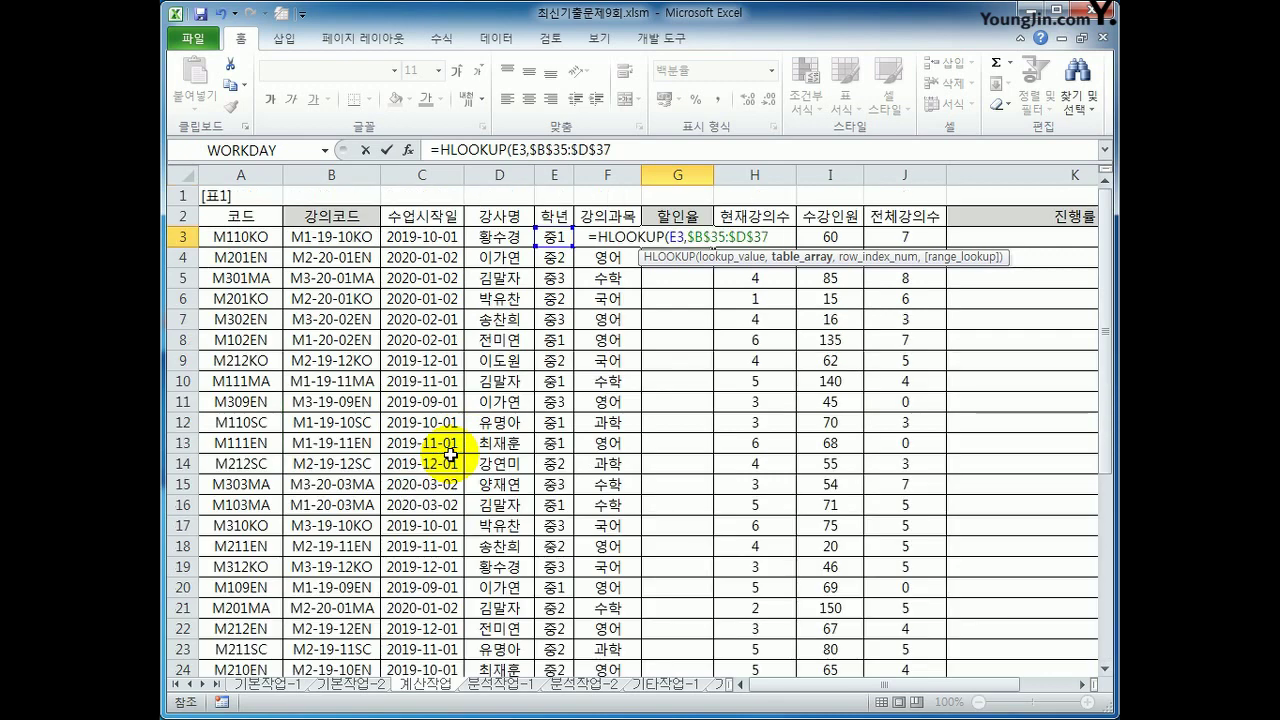
pyautogui.write(',')
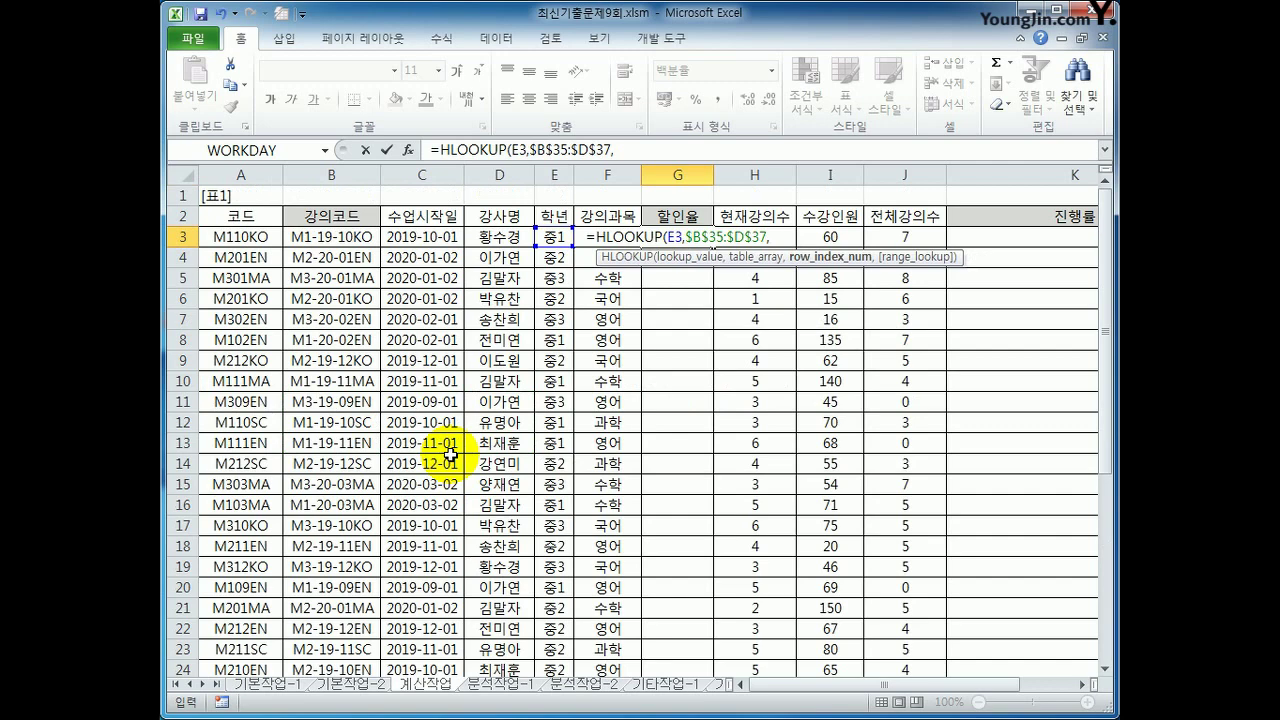
# Examine the 강의과목 values in [표1] against the 영어 and 이외 과목 rows of [표2] to determine the HLOOKUP row index.
pyautogui.scroll(-6, 780, 435)
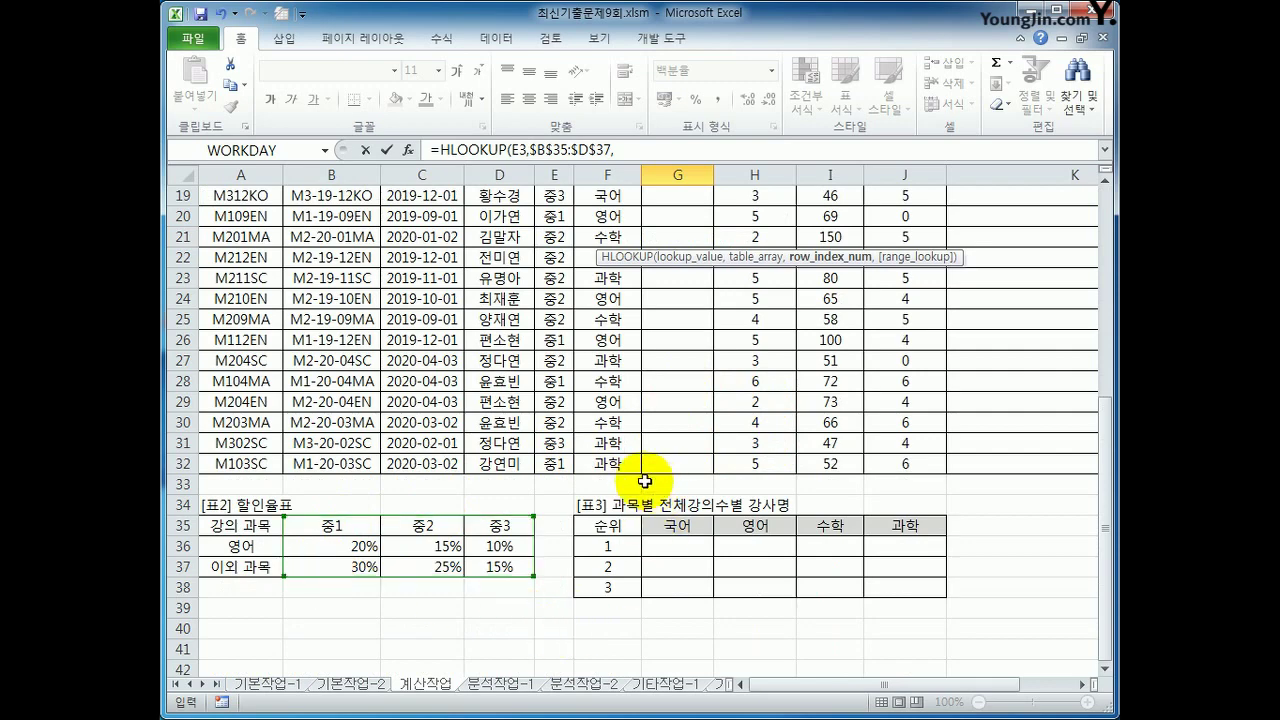
pyautogui.scroll(6, 609, 486)
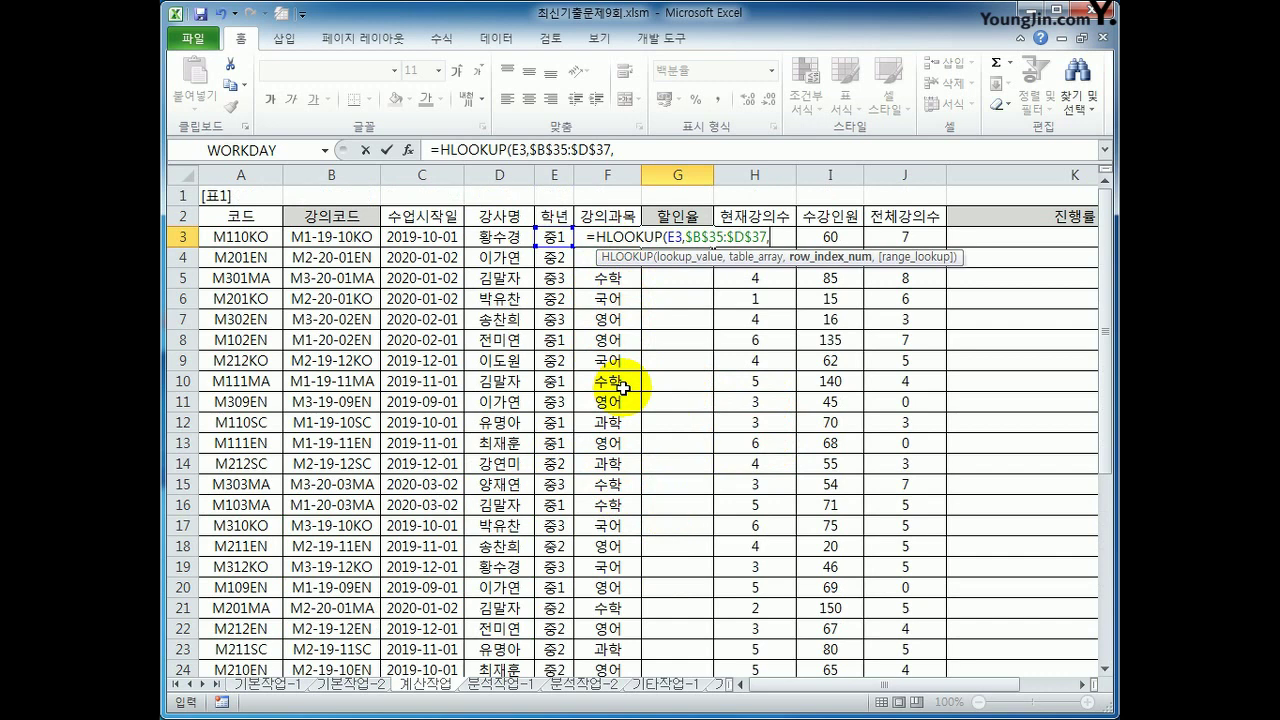
pyautogui.scroll(-6, 640, 470)
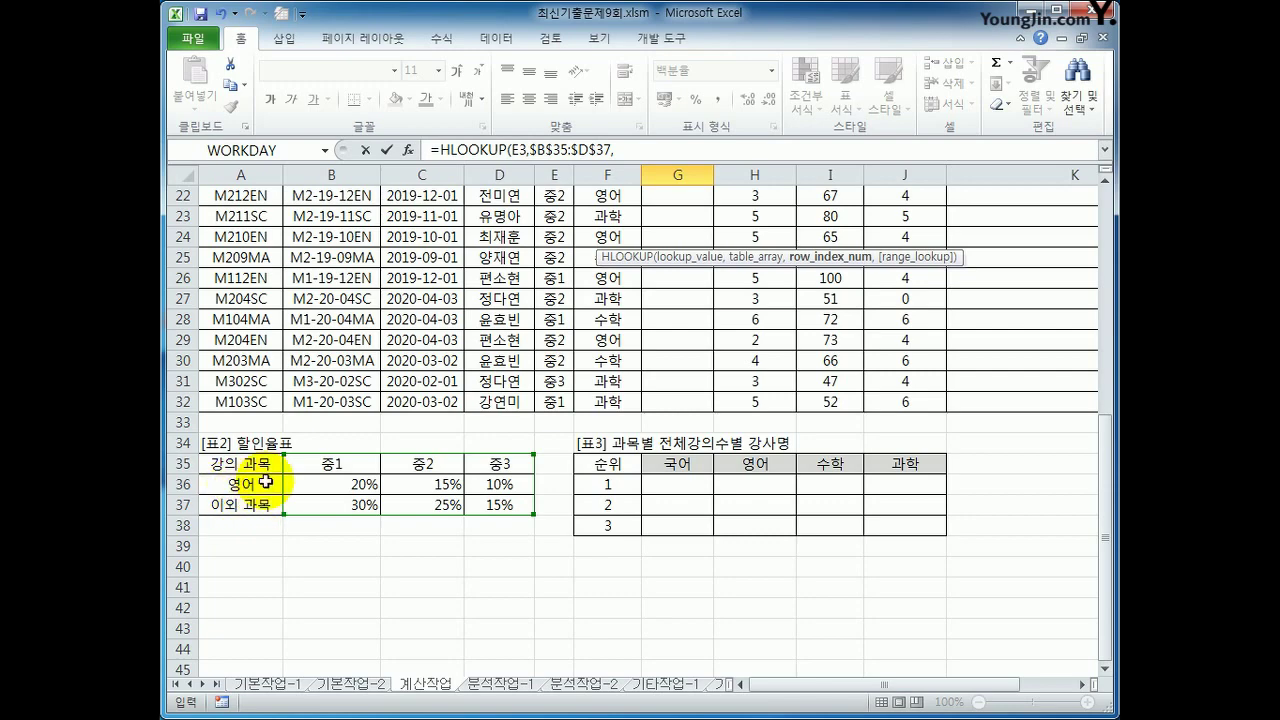
pyautogui.scroll(7, 740, 440)
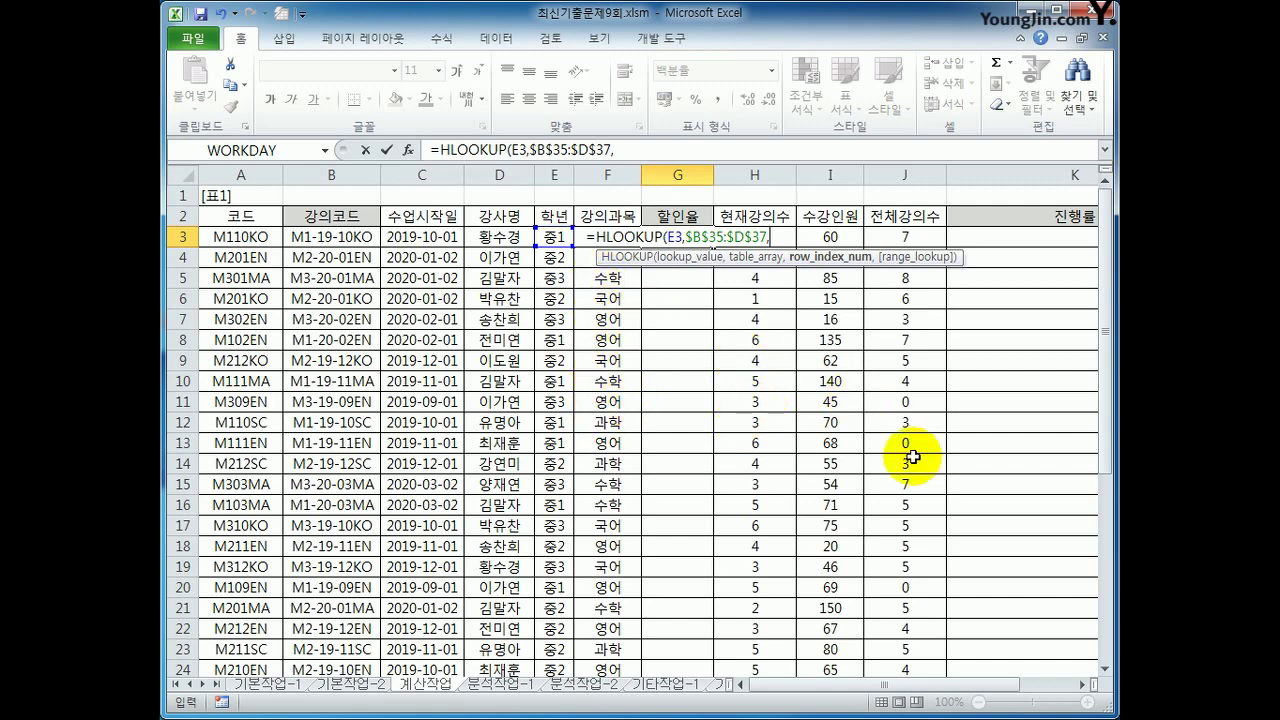
pyautogui.scroll(-3, 851, 465)
pyautogui.scroll(-3, 851, 465)
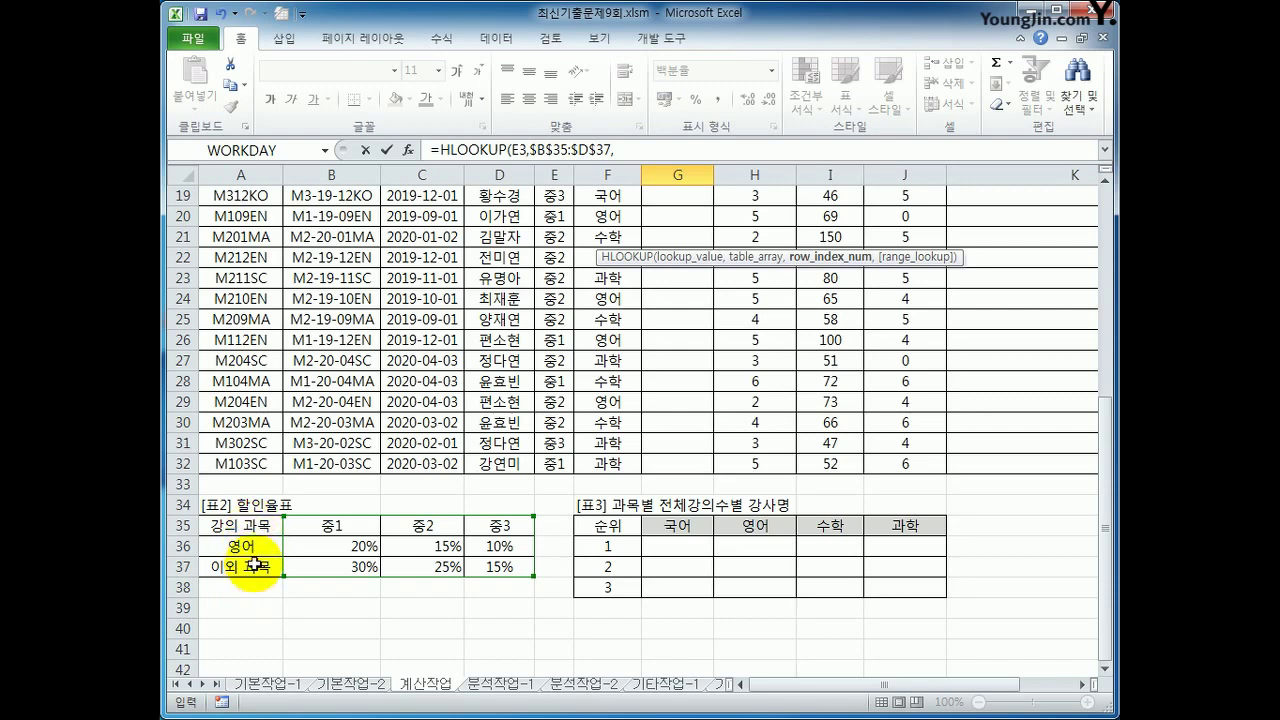
pyautogui.scroll(6, 455, 603)
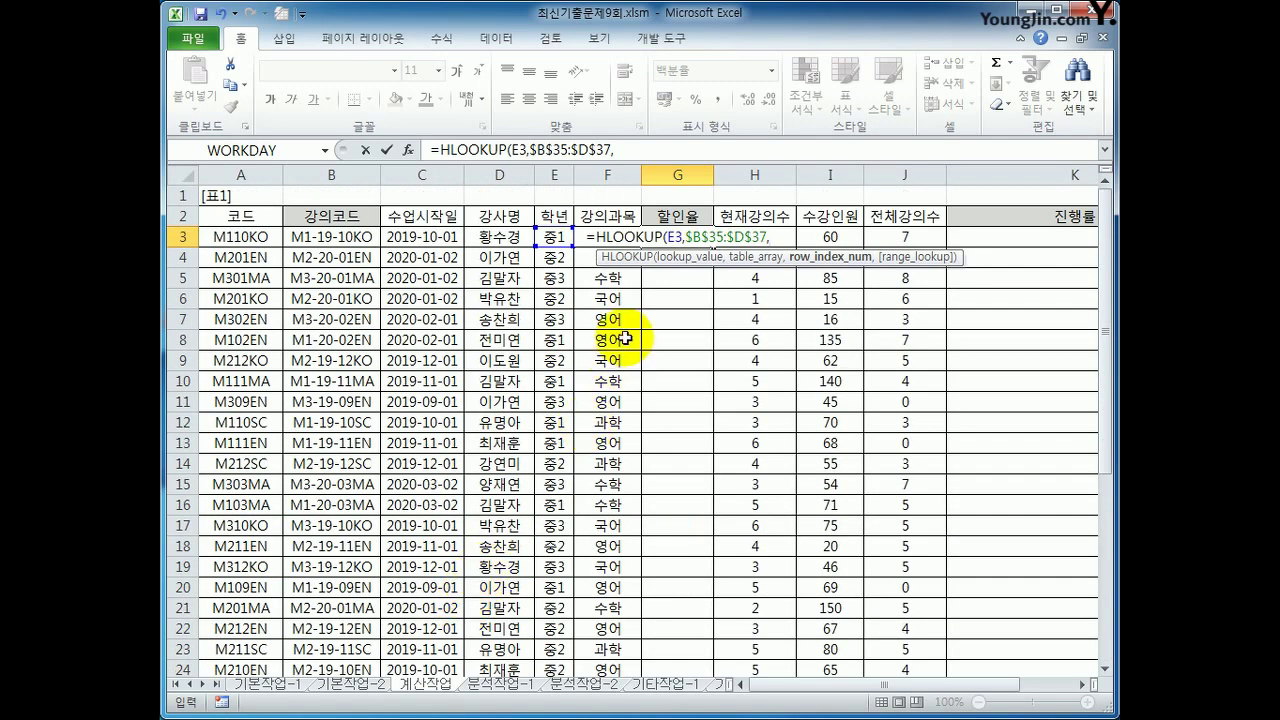
# Add a MATCH function as the HLOOKUP row index, with the 강의과목 in F3 as its lookup value.
pyautogui.write('matc')
pyautogui.press('Tab')
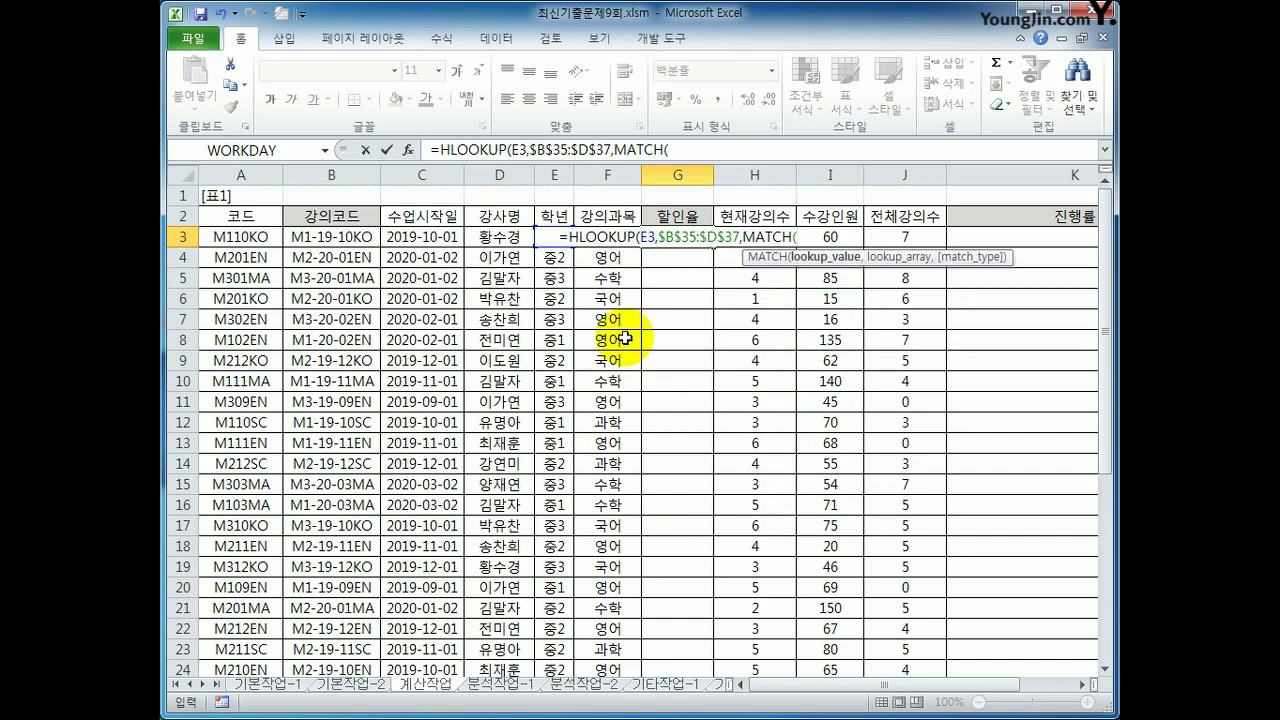
pyautogui.write('F3')
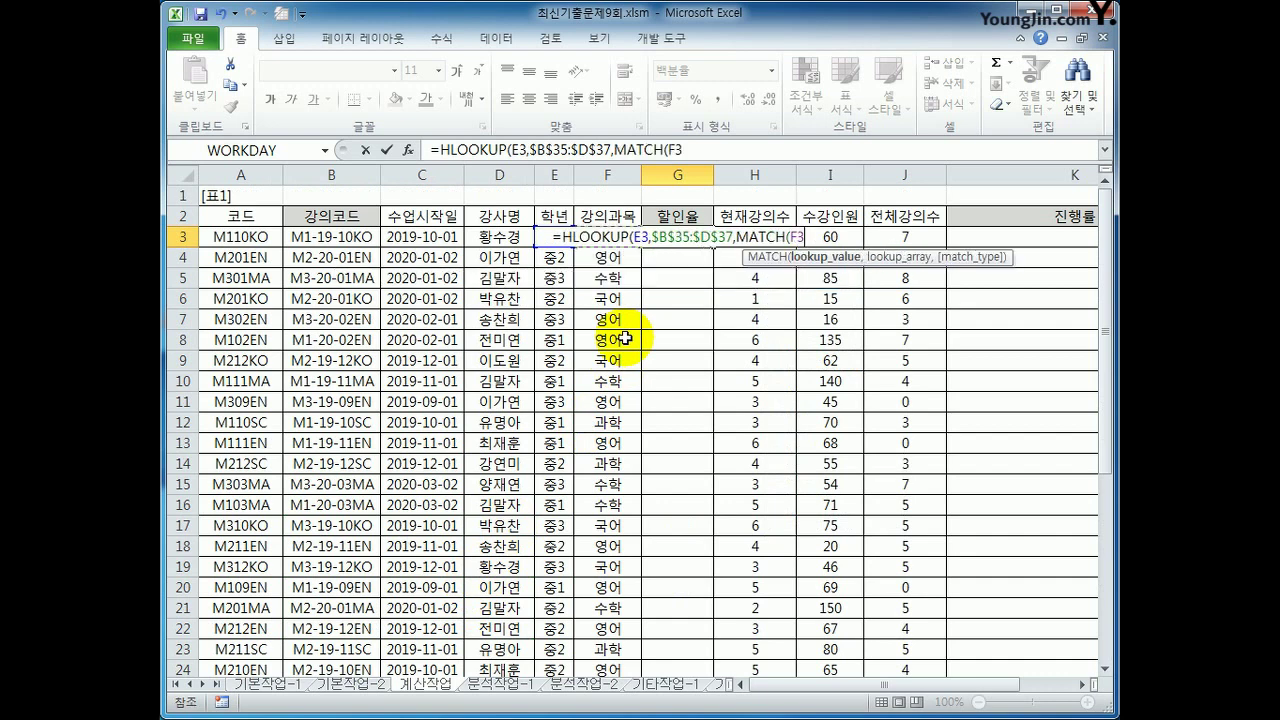
pyautogui.write(',')
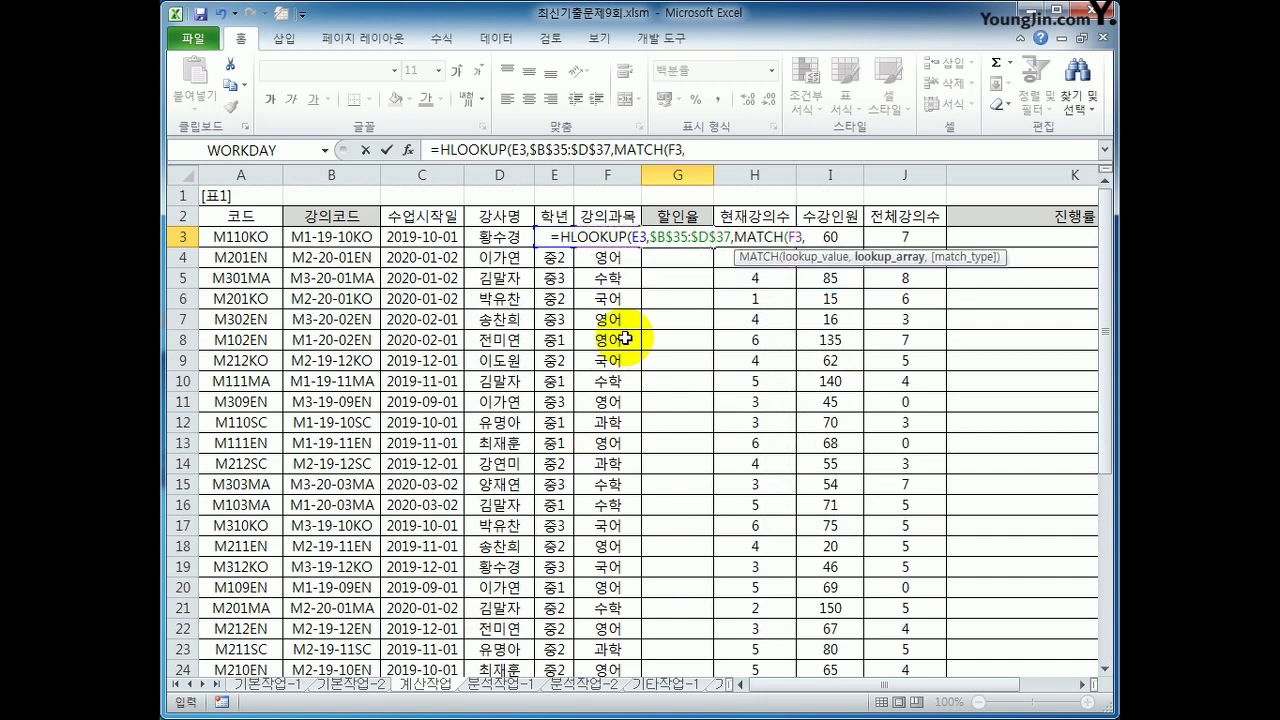
# Set the MATCH lookup array to the absolute range $A$36:$A$37 of [표2], and continue to the match type argument.
pyautogui.scroll(-6, 625, 339)
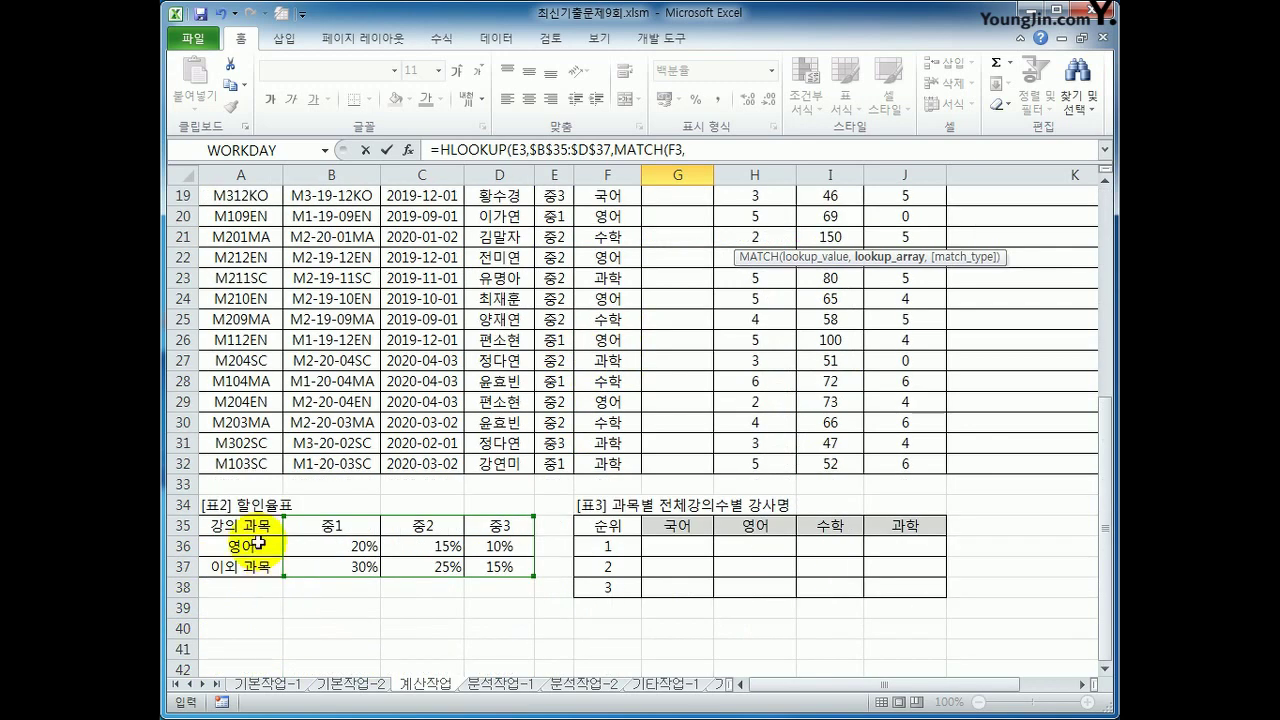
pyautogui.moveTo(240, 546); pyautogui.dragTo(259, 565)
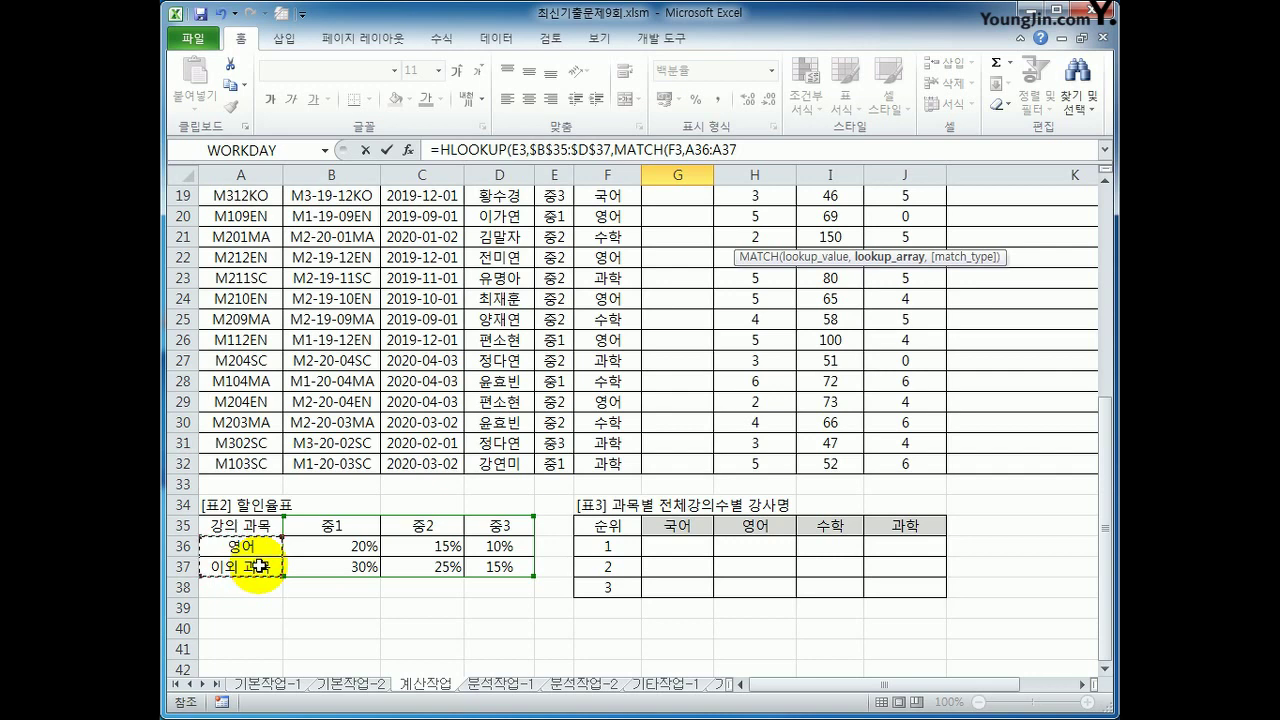
pyautogui.press('F4')
pyautogui.write(',')
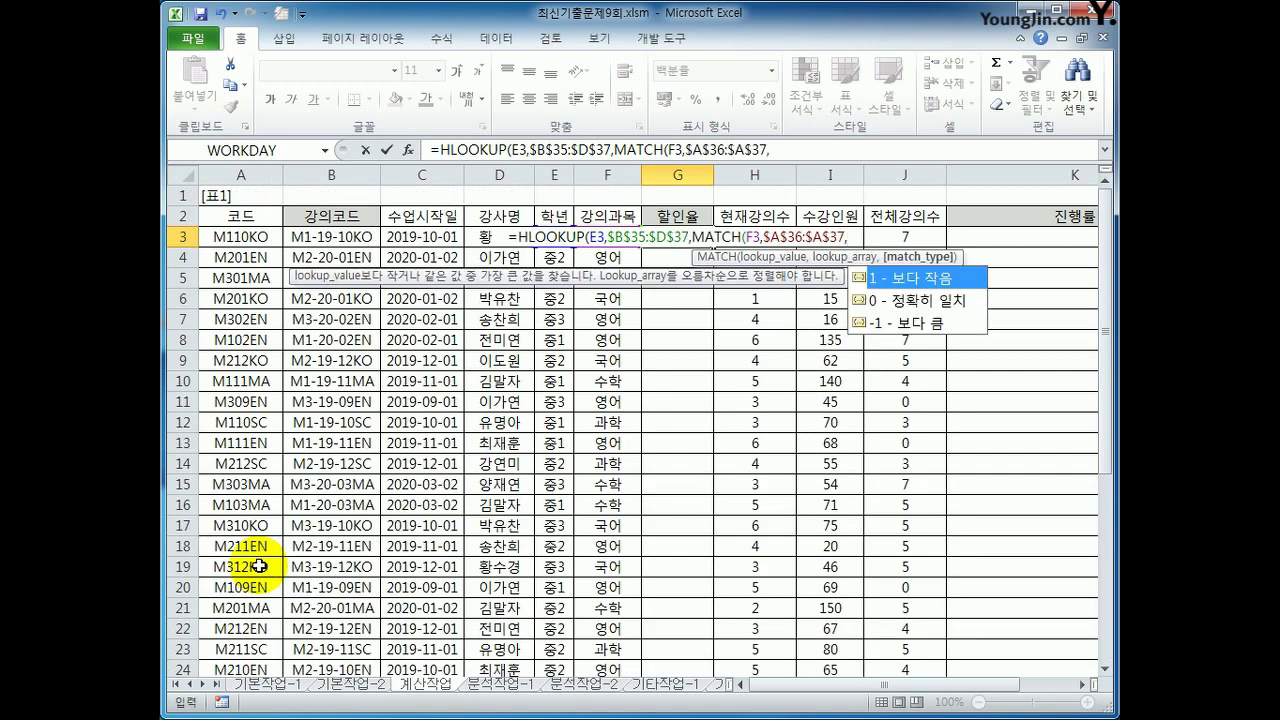
# Set the MATCH type to -1, close the MATCH function and add 1 to its result.
pyautogui.scroll(-8, 357, 543)
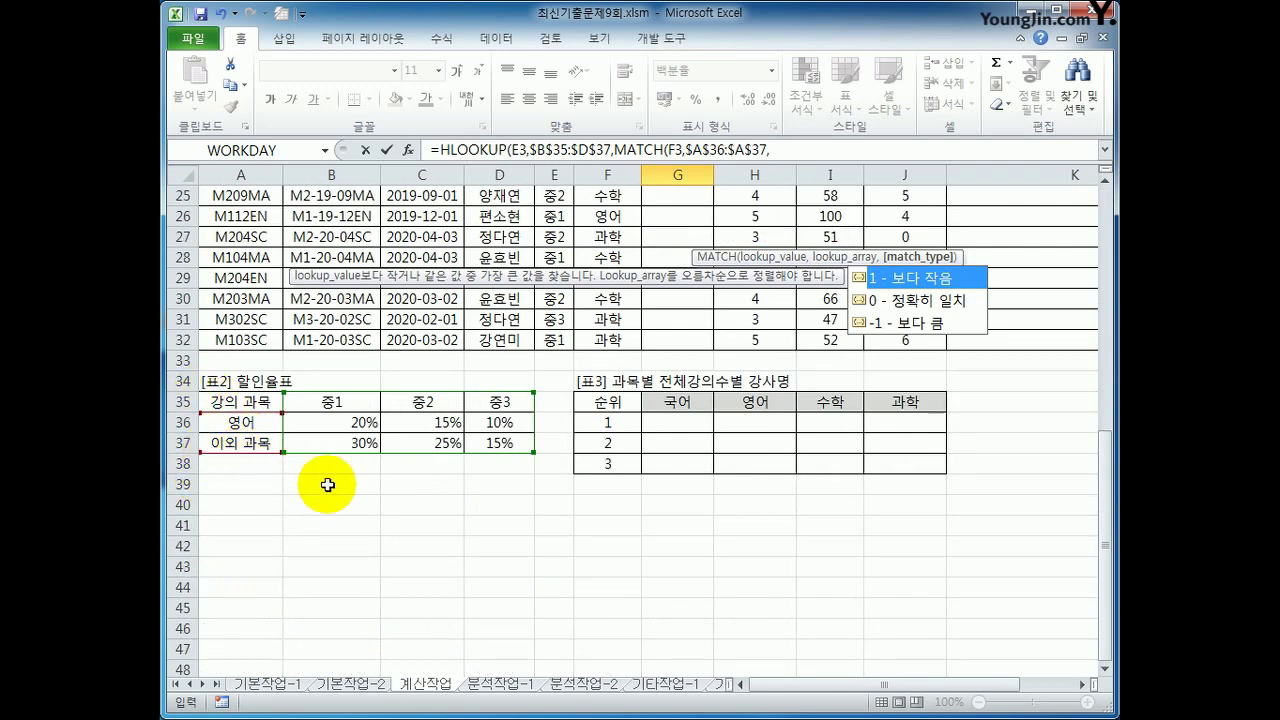
pyautogui.write('-')
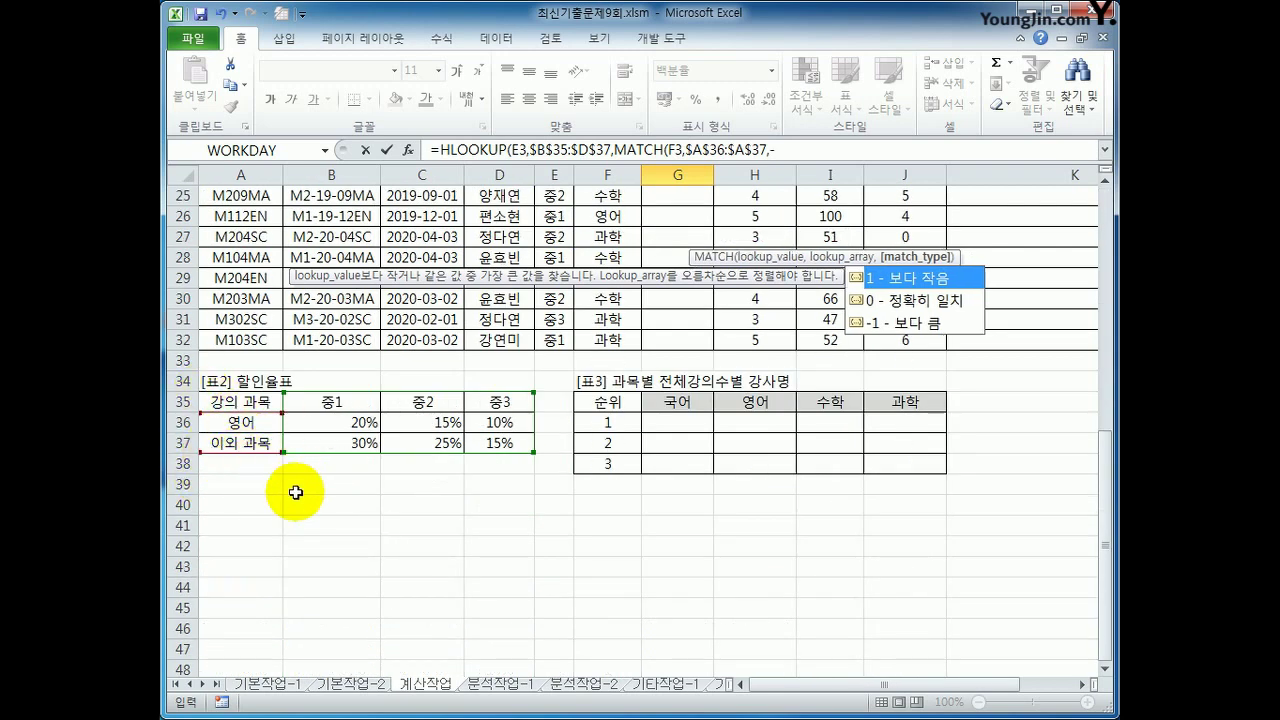
pyautogui.write('1')
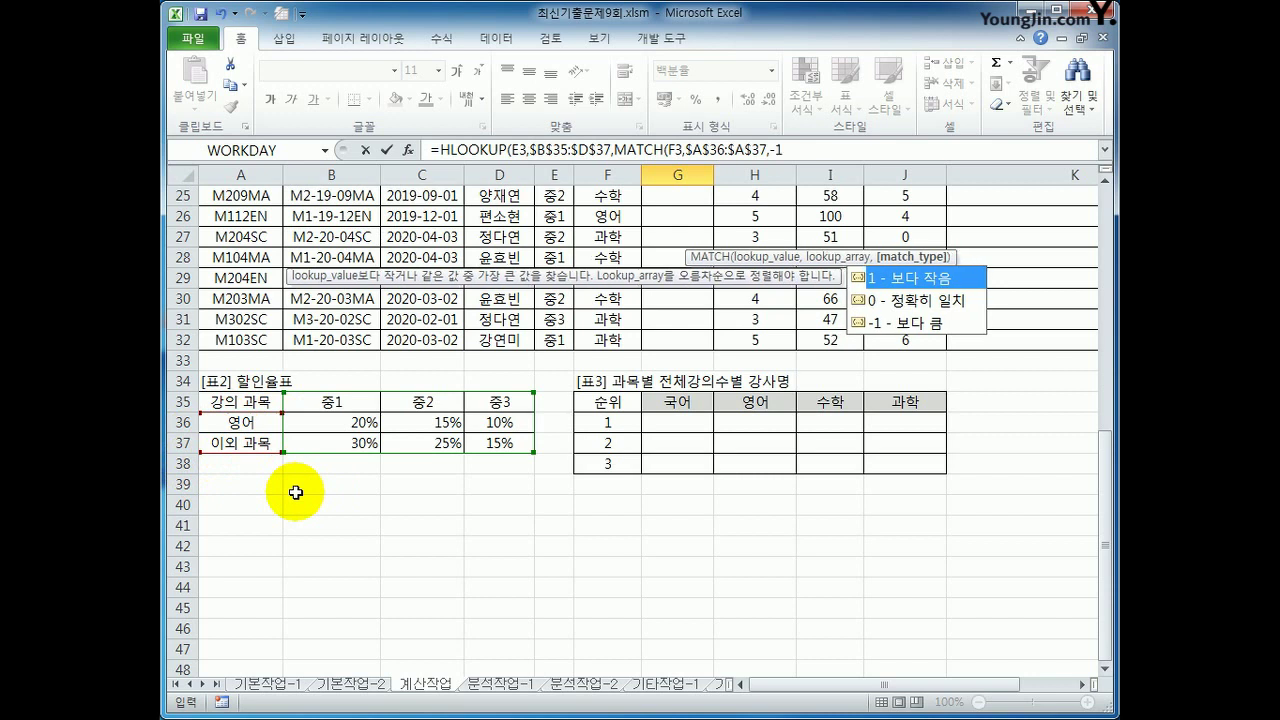
pyautogui.write(')')
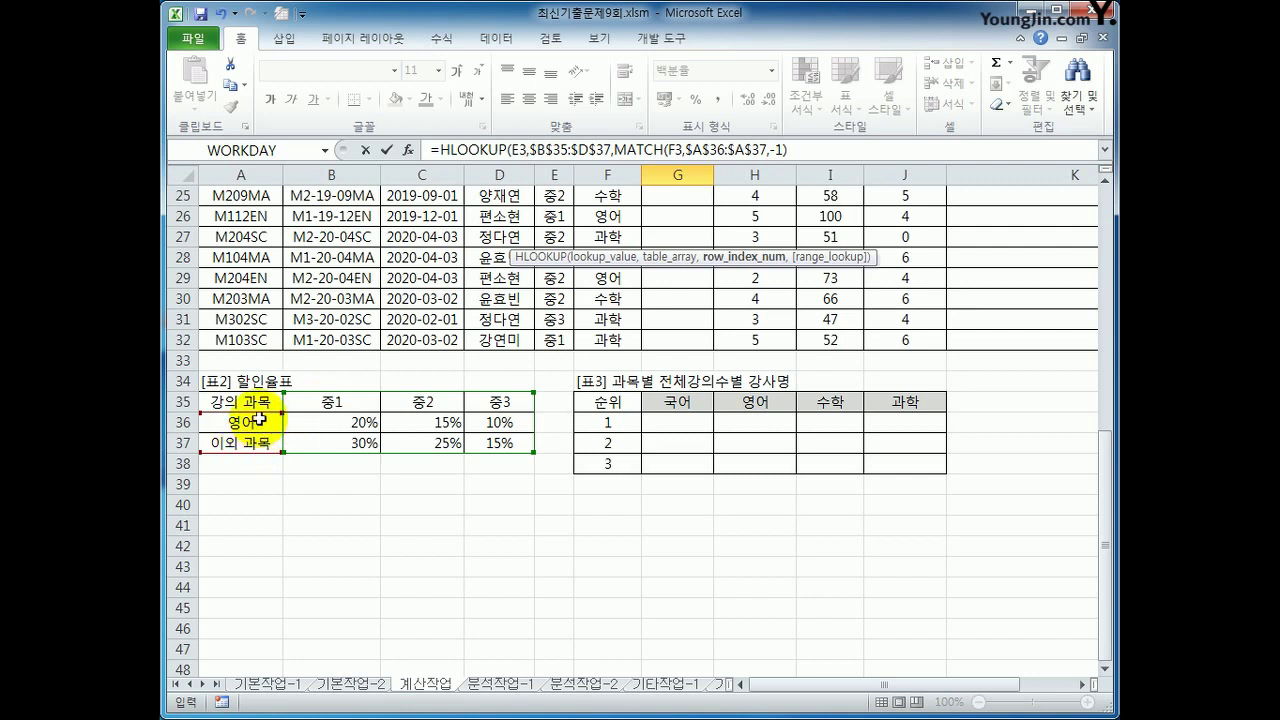
pyautogui.click(795, 149)
pyautogui.write('+1')
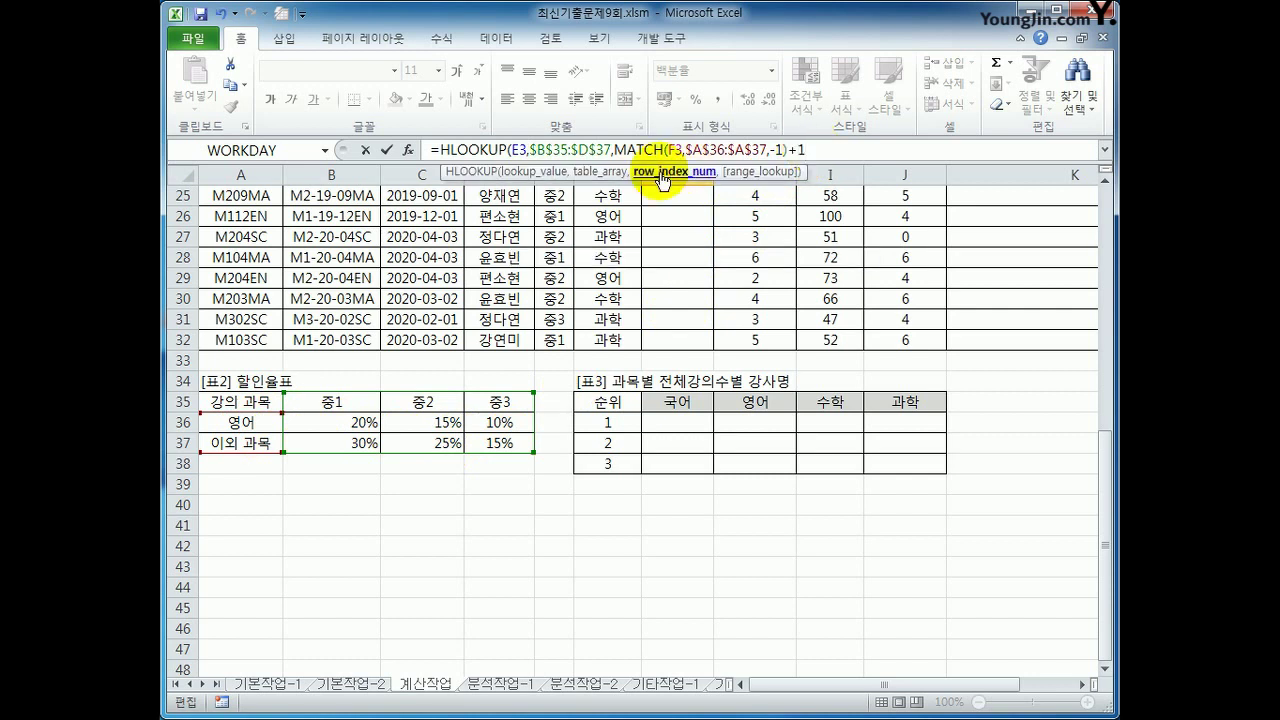
# Review the MATCH part, enter the 할인율 formula in G3 and fill it down the 할인율 column.
pyautogui.moveTo(612, 149); pyautogui.dragTo(787, 150)
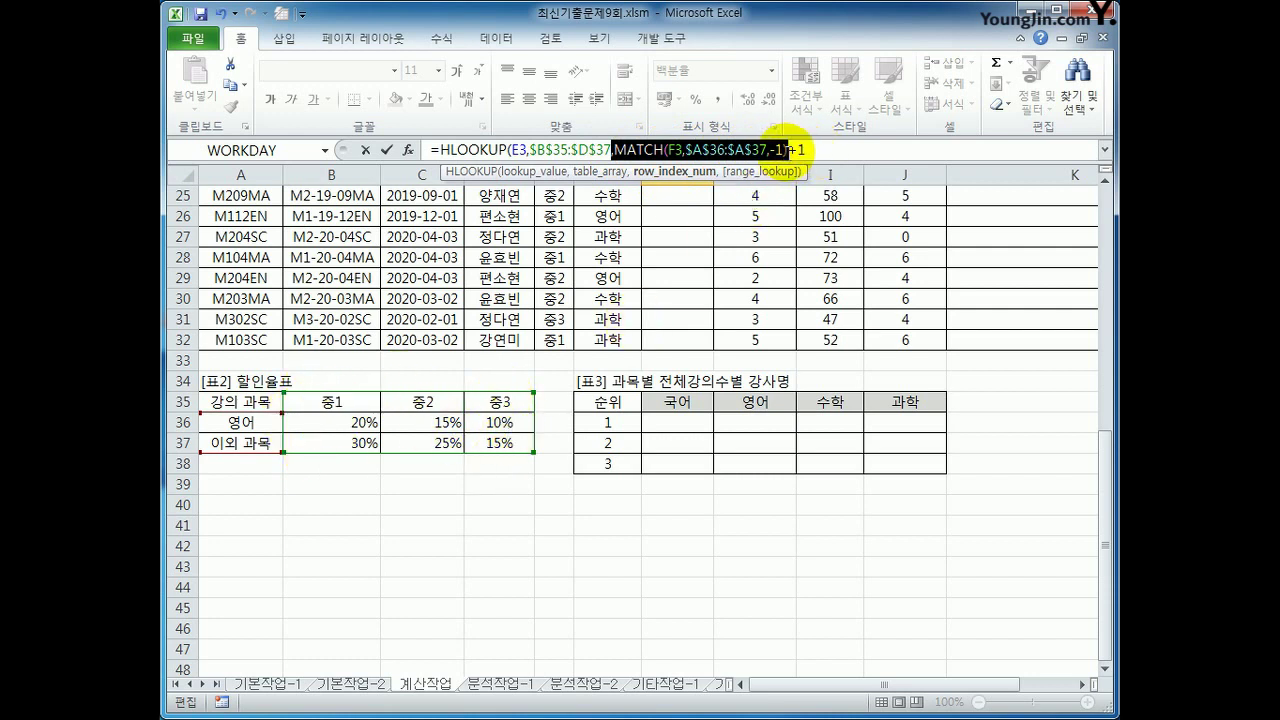
pyautogui.click(803, 150)
pyautogui.write('1')
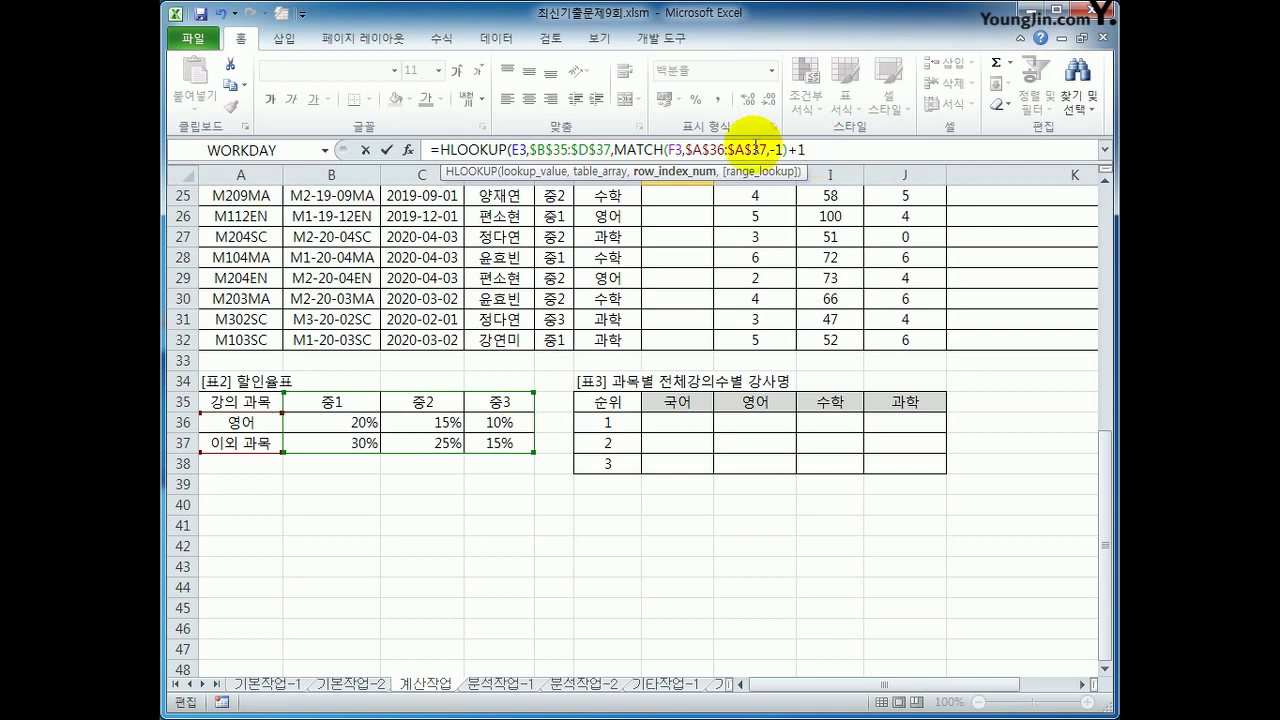
pyautogui.press('Return')
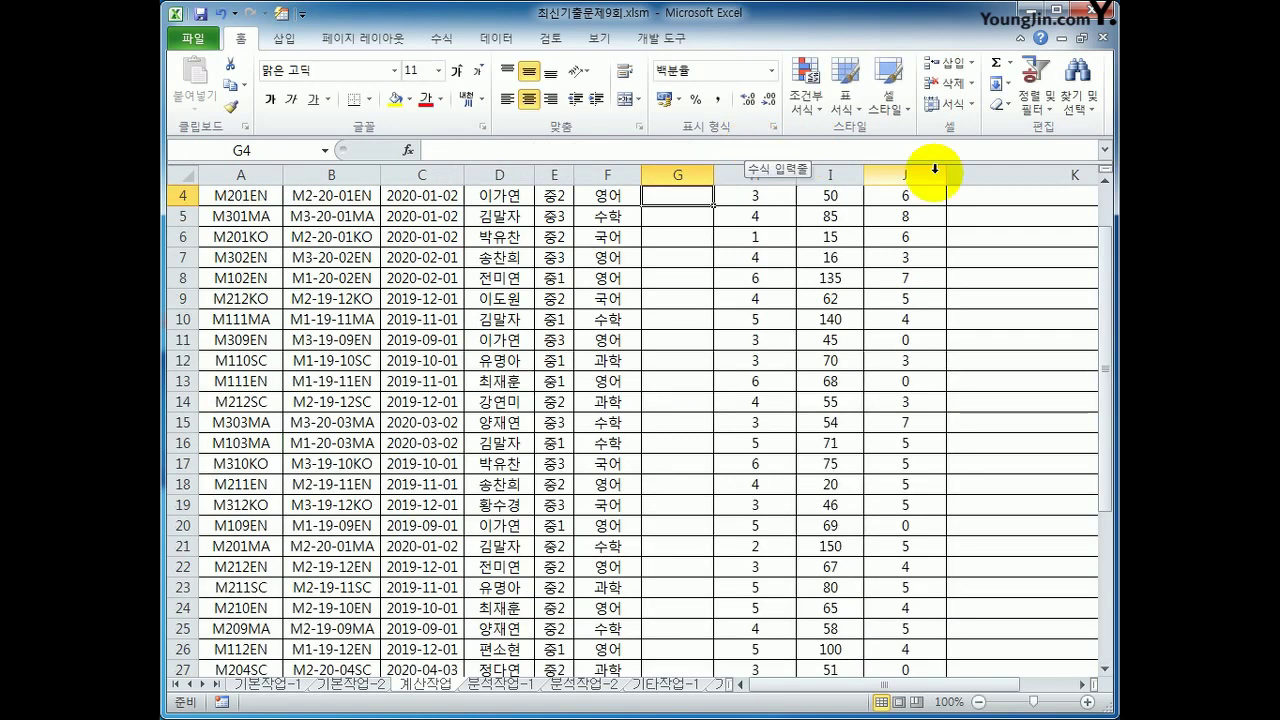
pyautogui.click(680, 238)
pyautogui.doubleClick(713, 246)
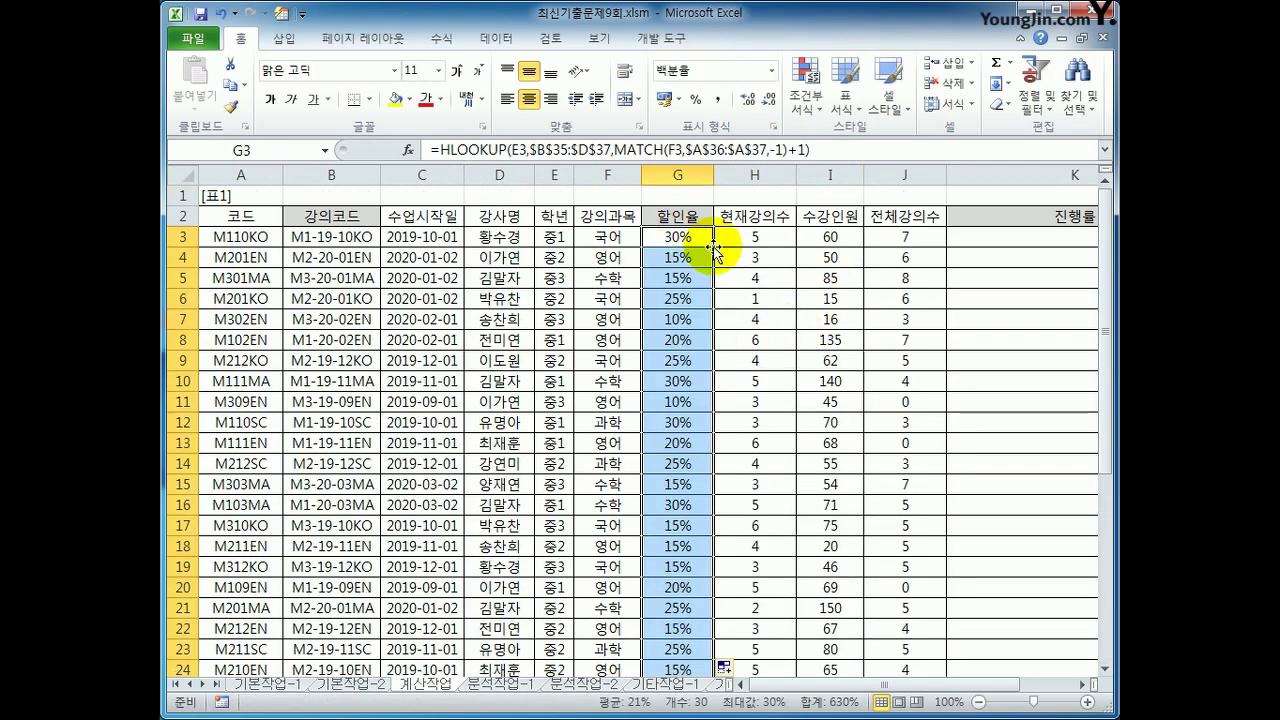
# Check the 할인율 for 중2 영어 in row 4 against the matching rate in [표2].
pyautogui.click(607, 256)
pyautogui.moveTo(555, 257); pyautogui.dragTo(596, 256)
pyautogui.scroll(-5, 560, 389)
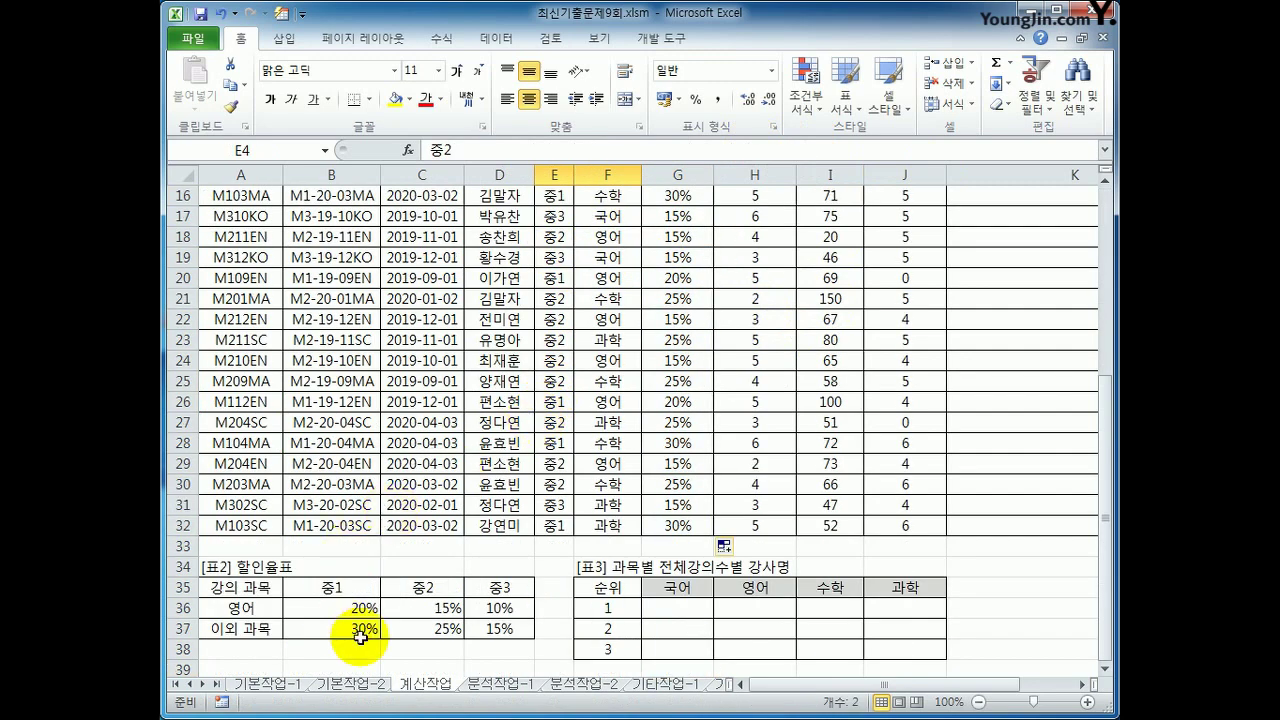
pyautogui.click(427, 606)
pyautogui.scroll(5, 610, 600)
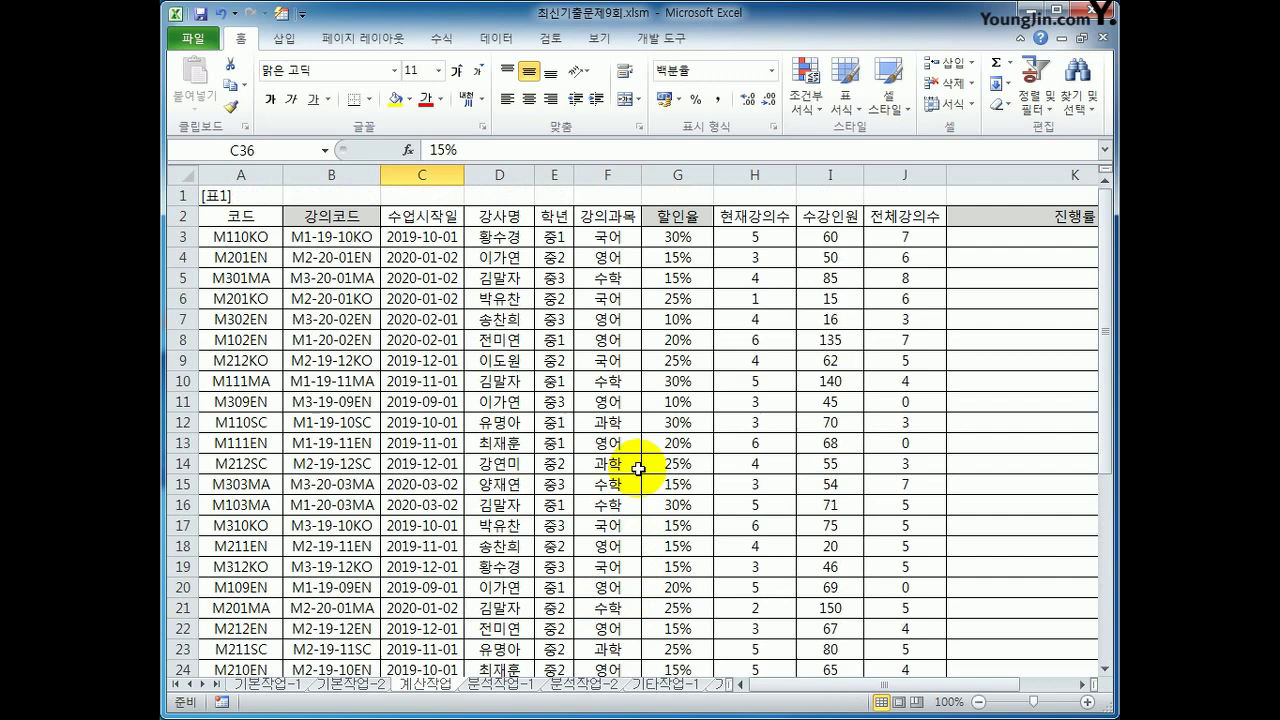
# Check the 할인율 for 중1 국어 in row 3 against the 이외 과목 rate in the 중1 column of [표2].
pyautogui.click(556, 238)
pyautogui.click(581, 238)
pyautogui.scroll(-5, 549, 514)
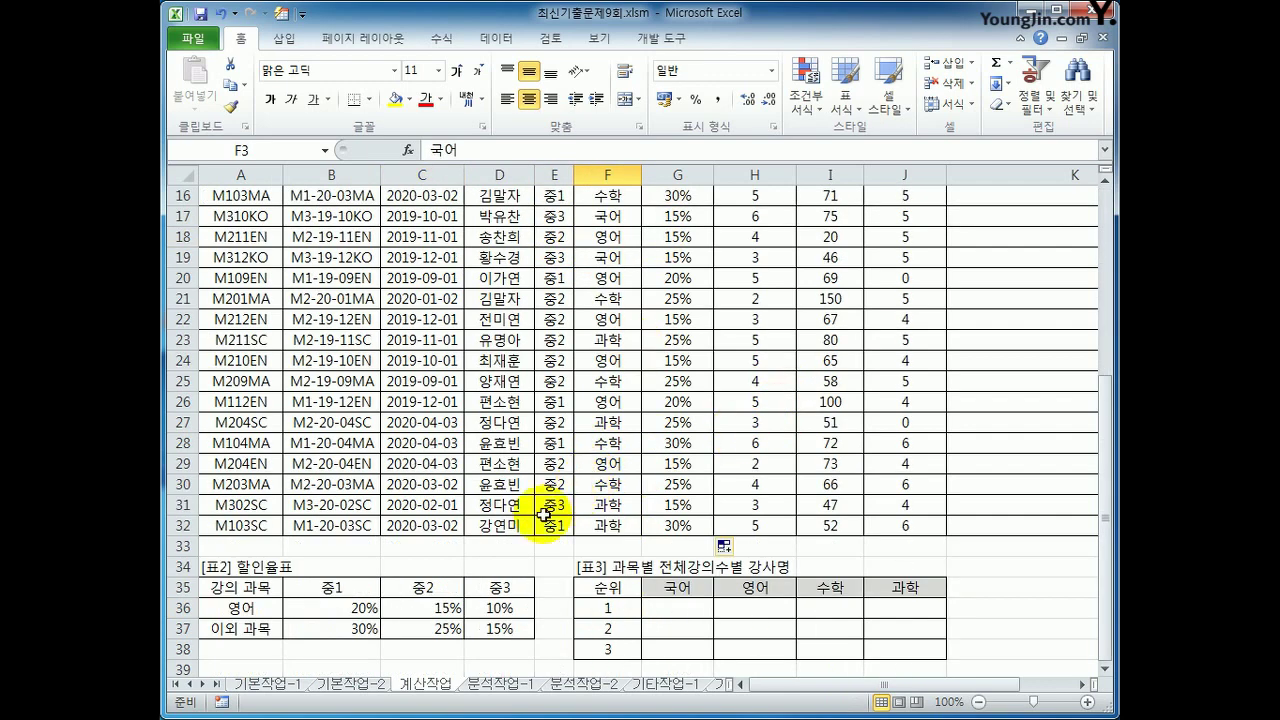
pyautogui.click(355, 592)
pyautogui.click(362, 612)
pyautogui.click(349, 630)
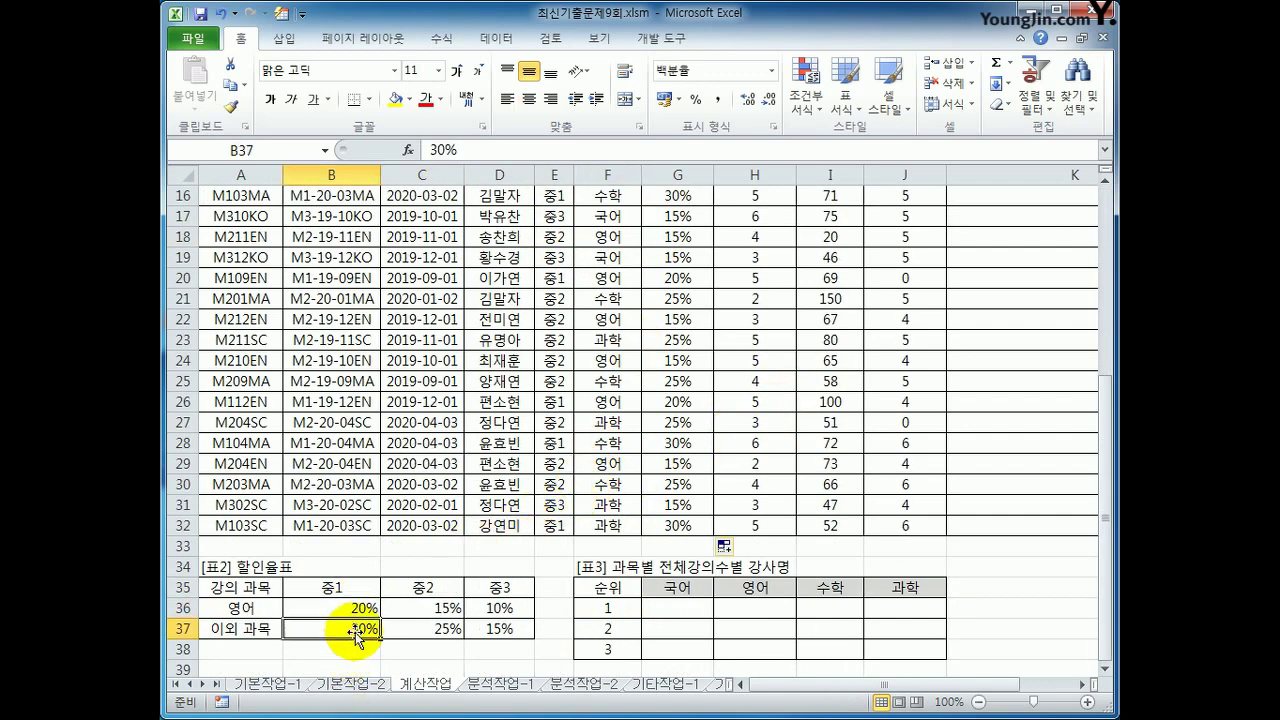
pyautogui.scroll(5, 630, 600)
pyautogui.click(693, 240)
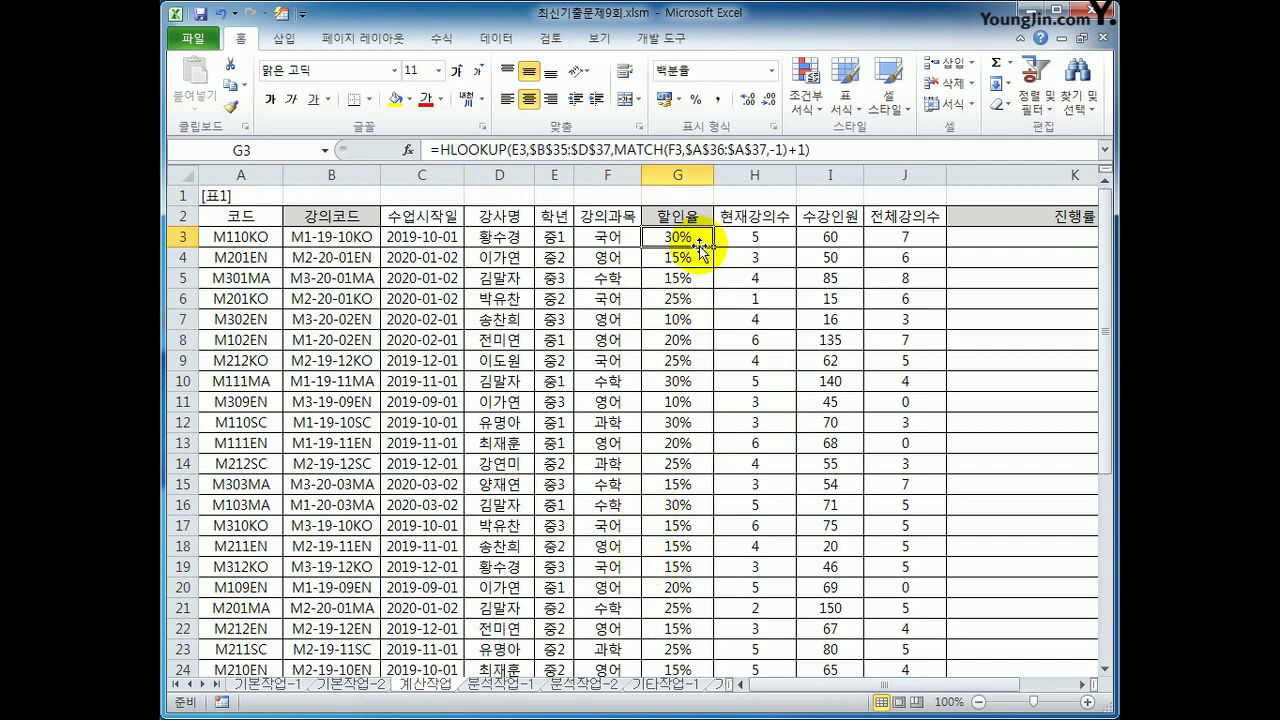
# Examine the MATCH arguments F3, $A$36:$A$37 and -1 in the G3 formula, and re-enter the formula.
pyautogui.scroll(-7, 663, 300)
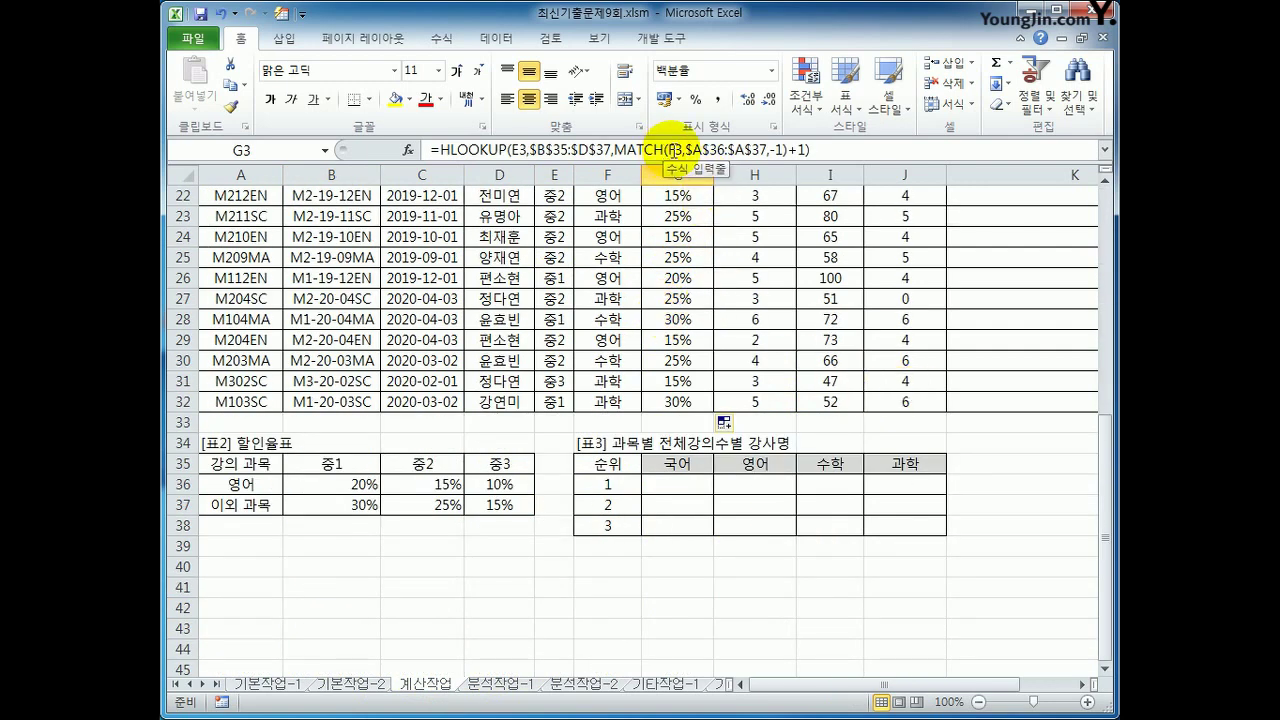
pyautogui.moveTo(668, 149); pyautogui.dragTo(776, 149)
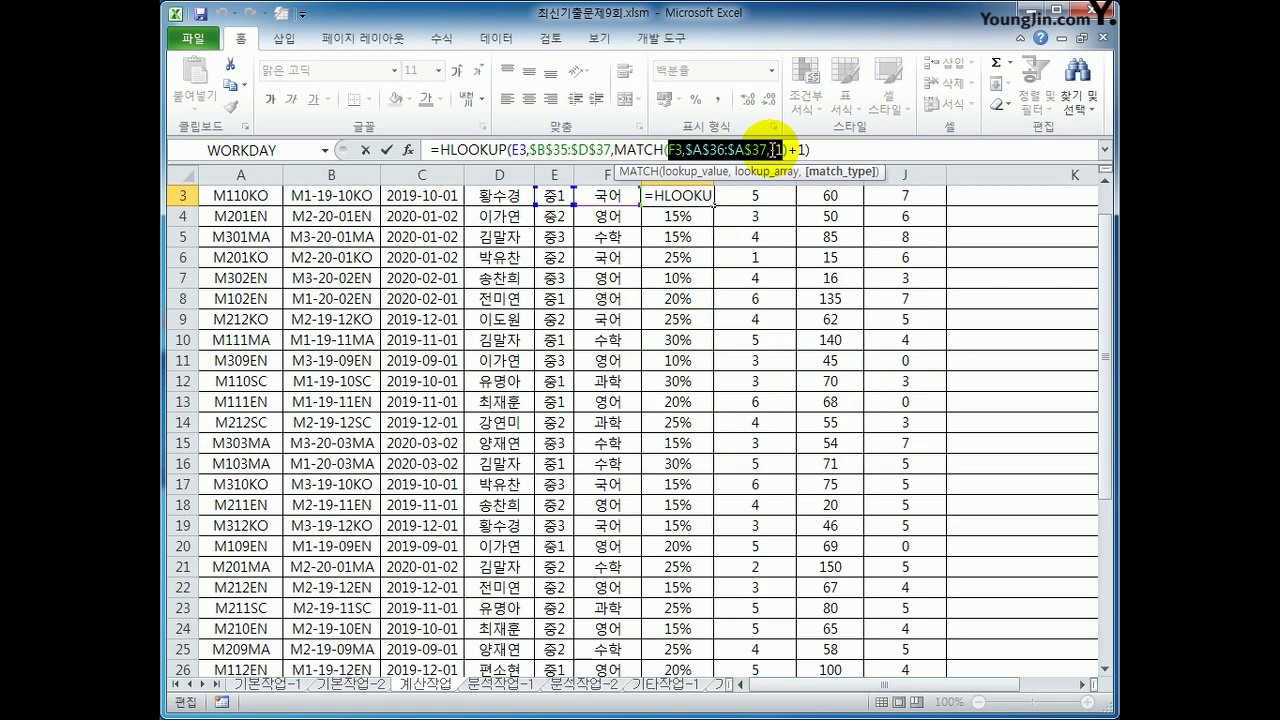
pyautogui.click(776, 149)
pyautogui.write('-')
pyautogui.hotkey('ctrl', 'Return')
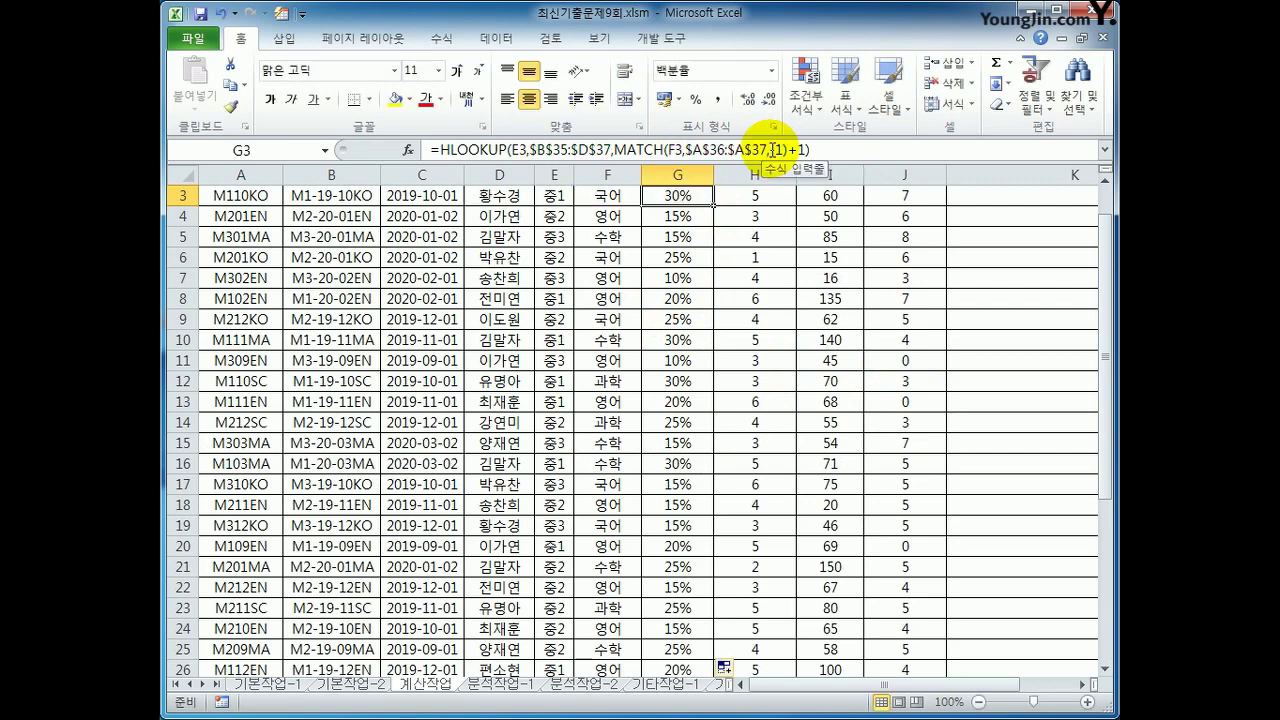
# Examine the order of 영어 and 이외 과목 in A36:A37 and the cell below, compared with the 강의과목 values in [표1].
pyautogui.scroll(-4, 657, 271)
pyautogui.scroll(-4, 440, 462)
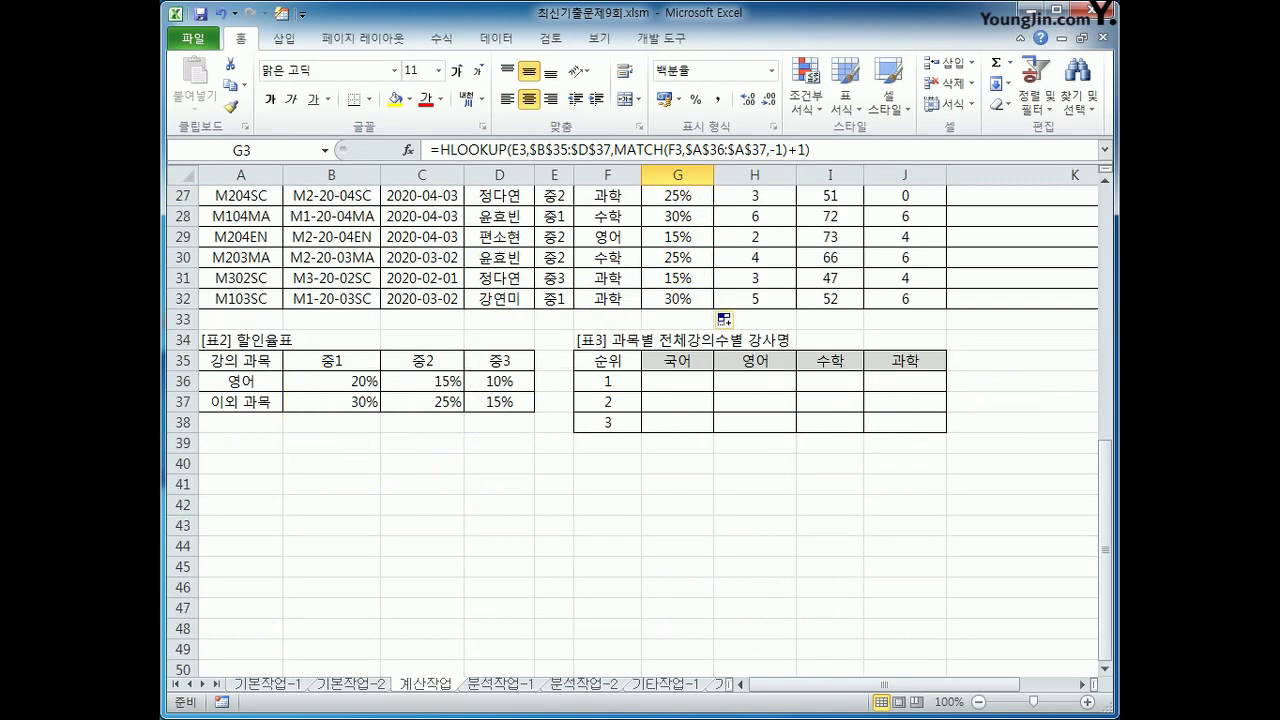
pyautogui.click(245, 381)
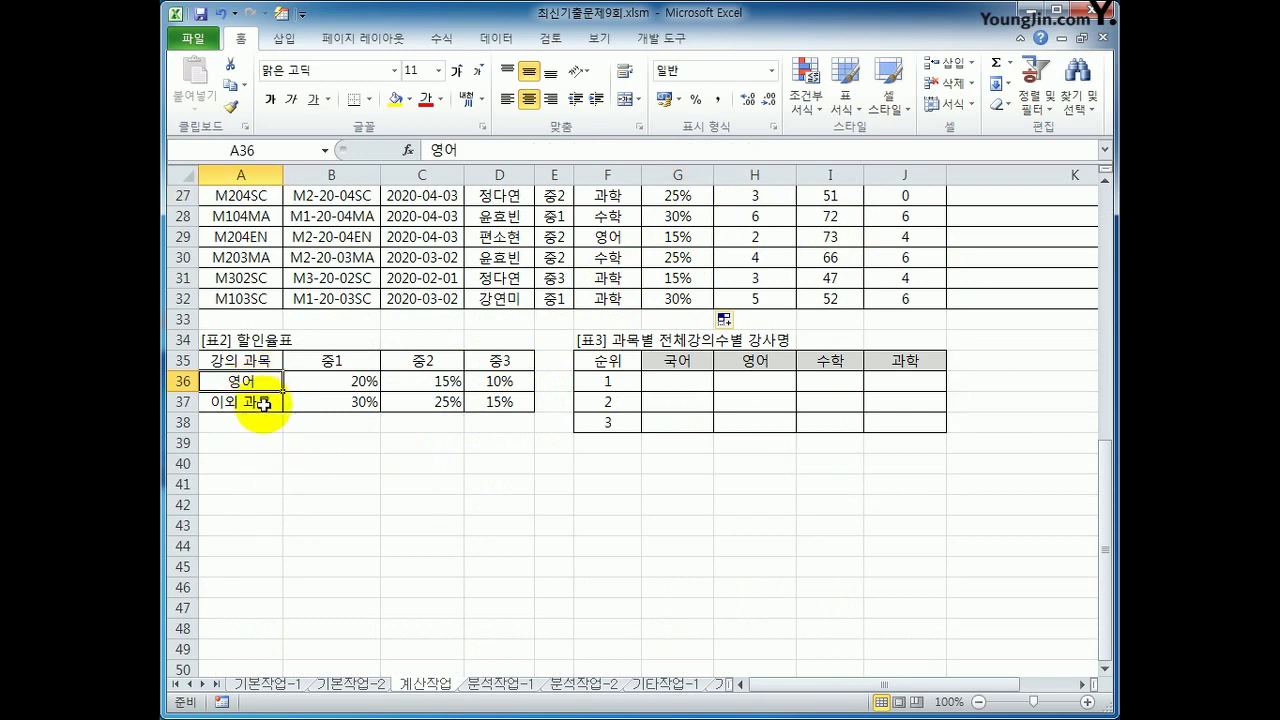
pyautogui.click(263, 398)
pyautogui.click(250, 428)
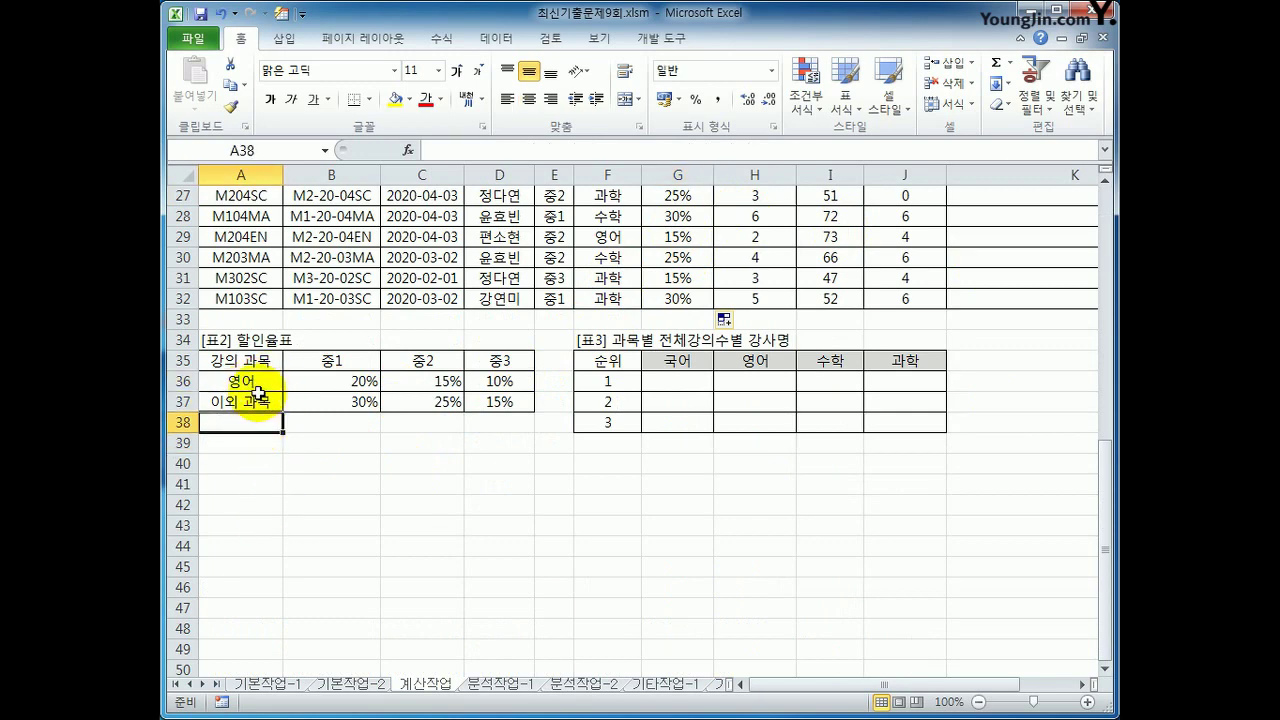
pyautogui.moveTo(250, 381); pyautogui.dragTo(257, 432)
pyautogui.scroll(4, 689, 471)
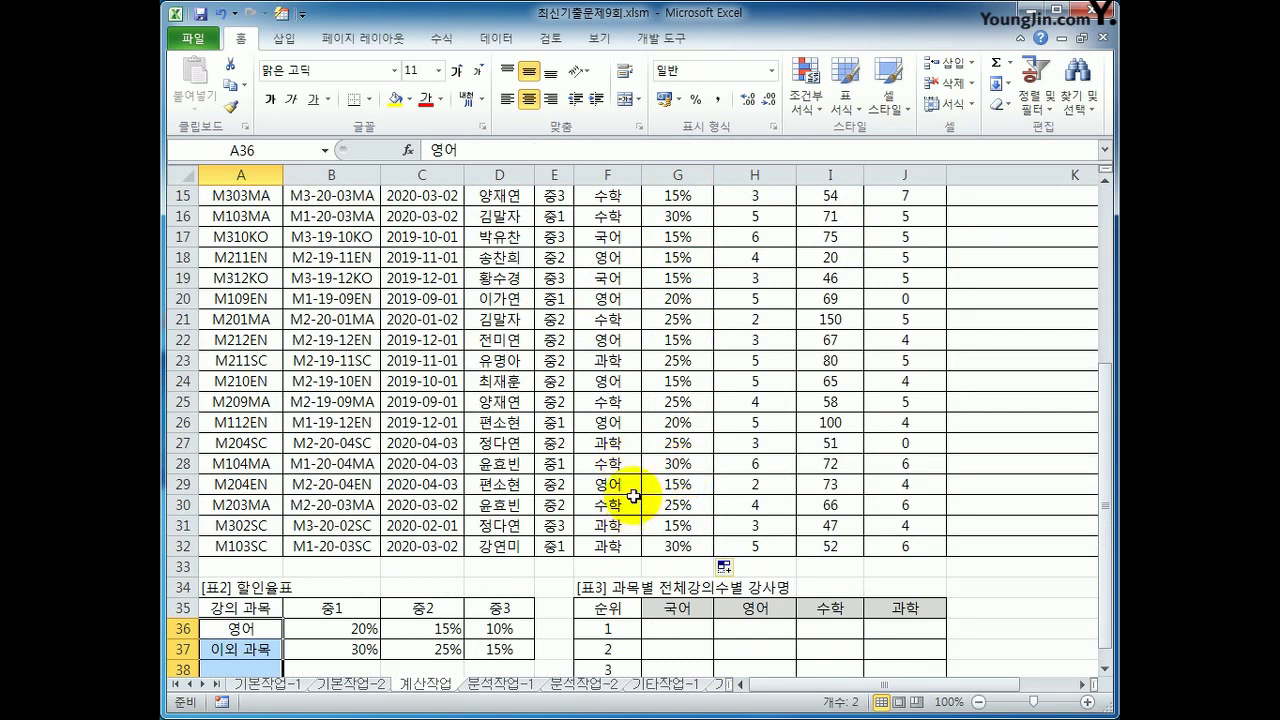
pyautogui.scroll(-3, 590, 520)
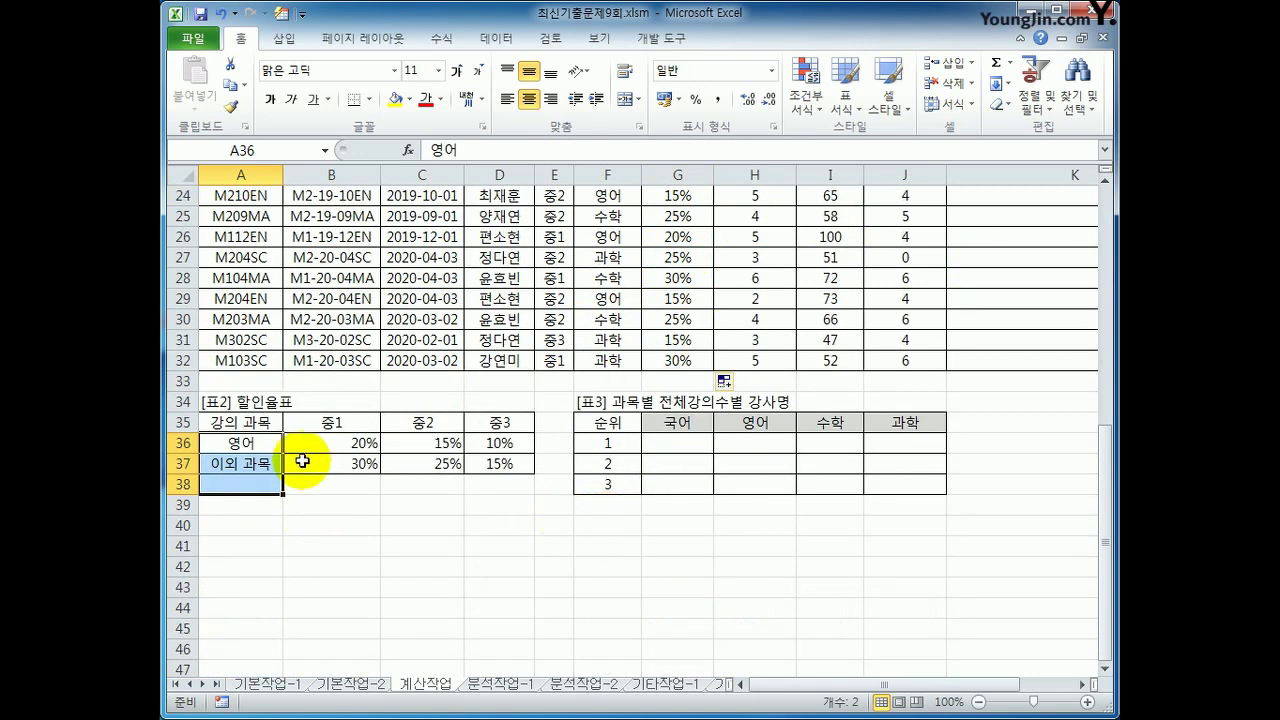
pyautogui.click(252, 445)
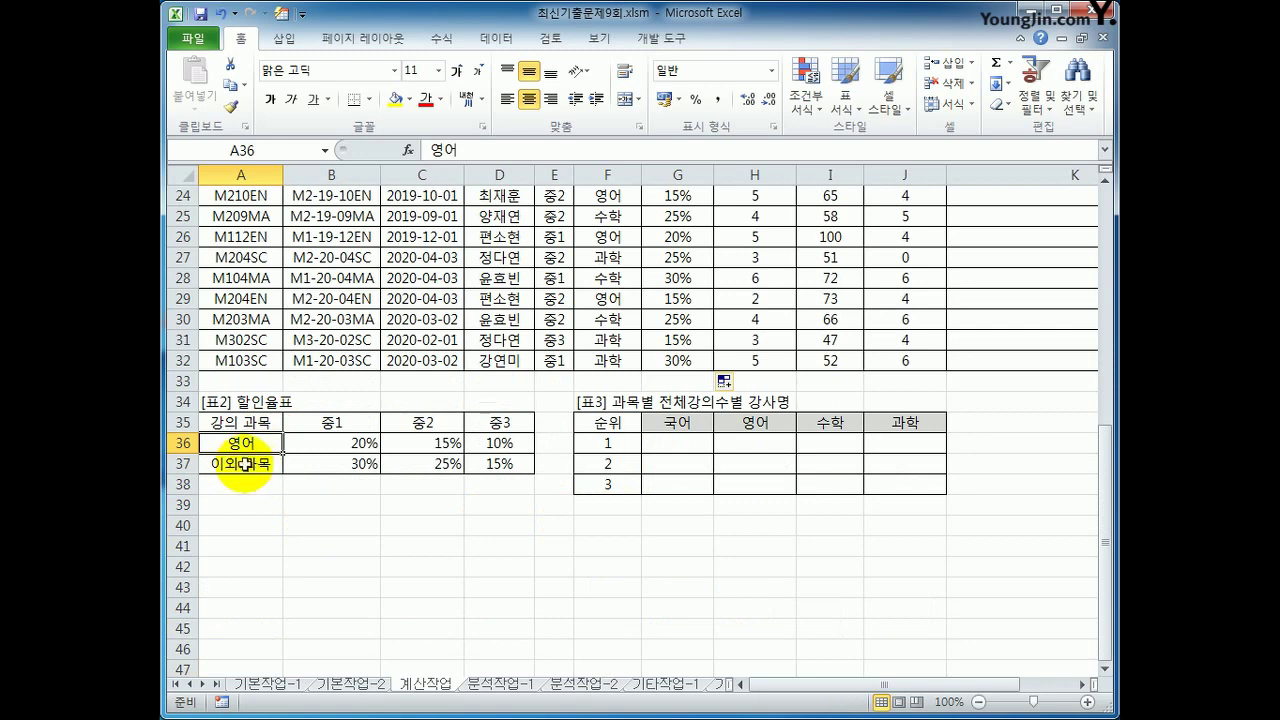
# Review the 강의 과목 labels in A36:A37 within the [표2] range A35:D37, and compare them with the 할인율 formula in G3.
pyautogui.click(253, 465)
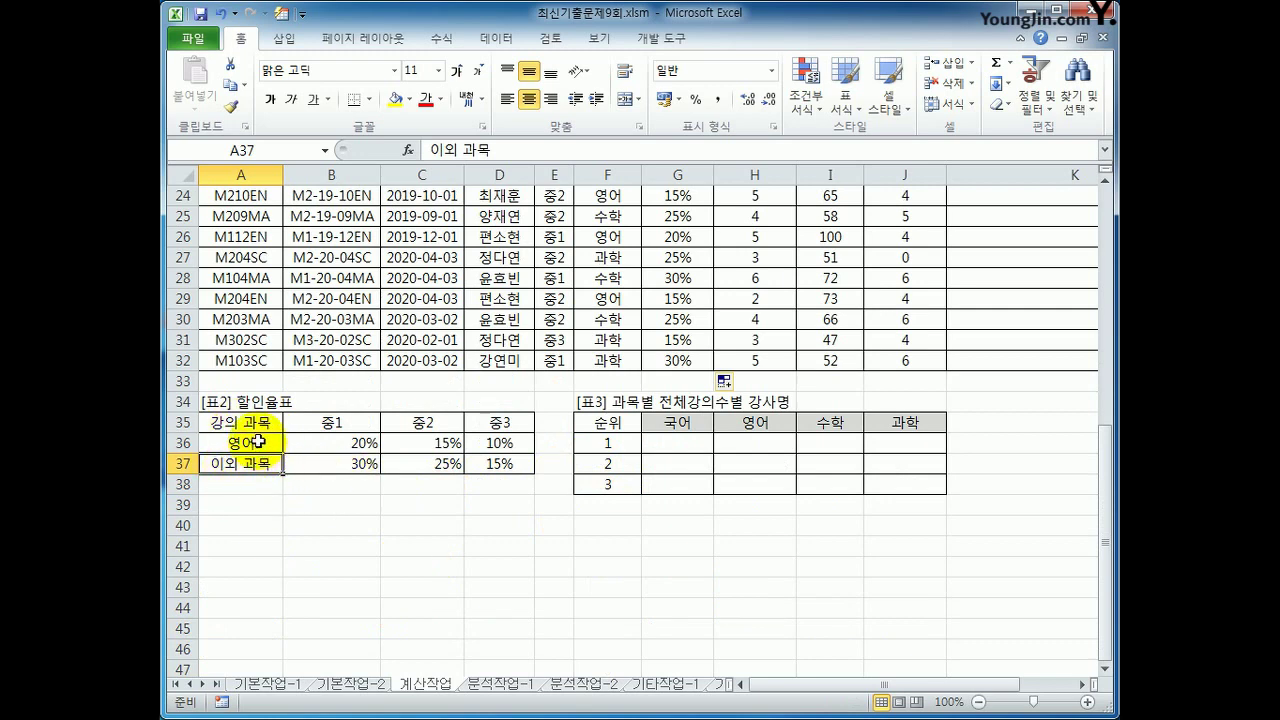
pyautogui.moveTo(250, 445); pyautogui.dragTo(258, 474)
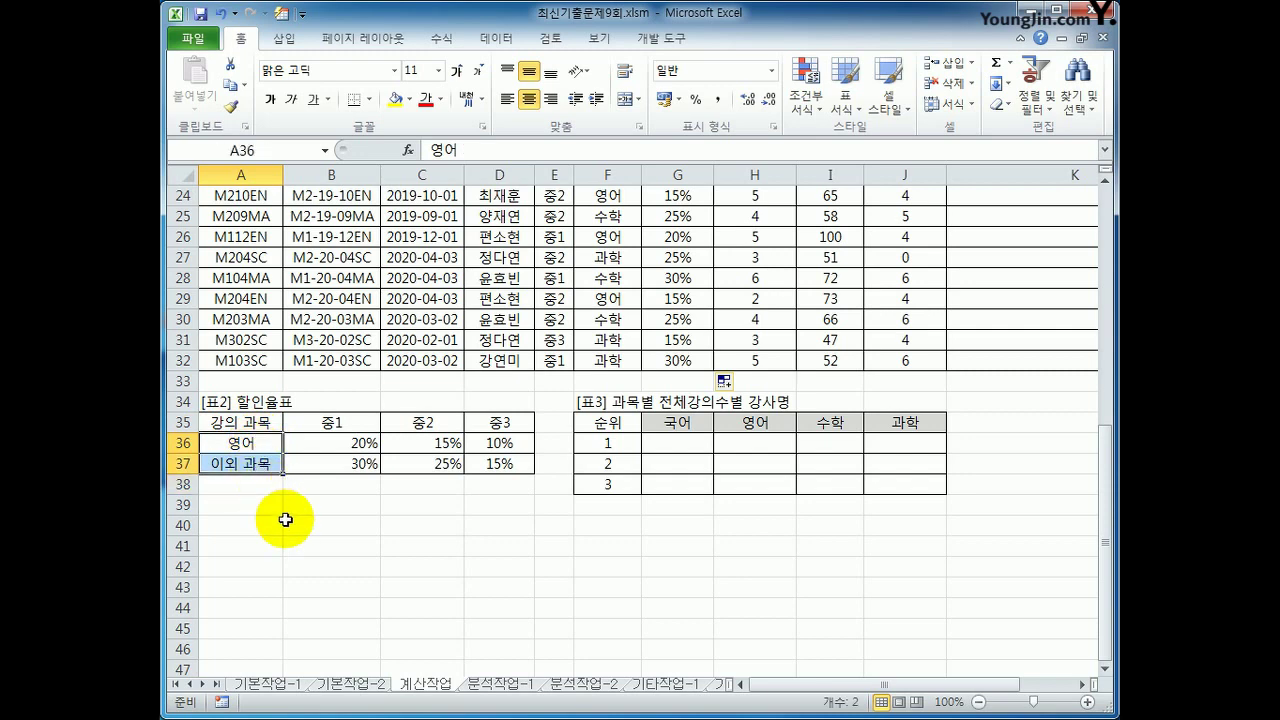
pyautogui.moveTo(240, 422); pyautogui.dragTo(495, 463)
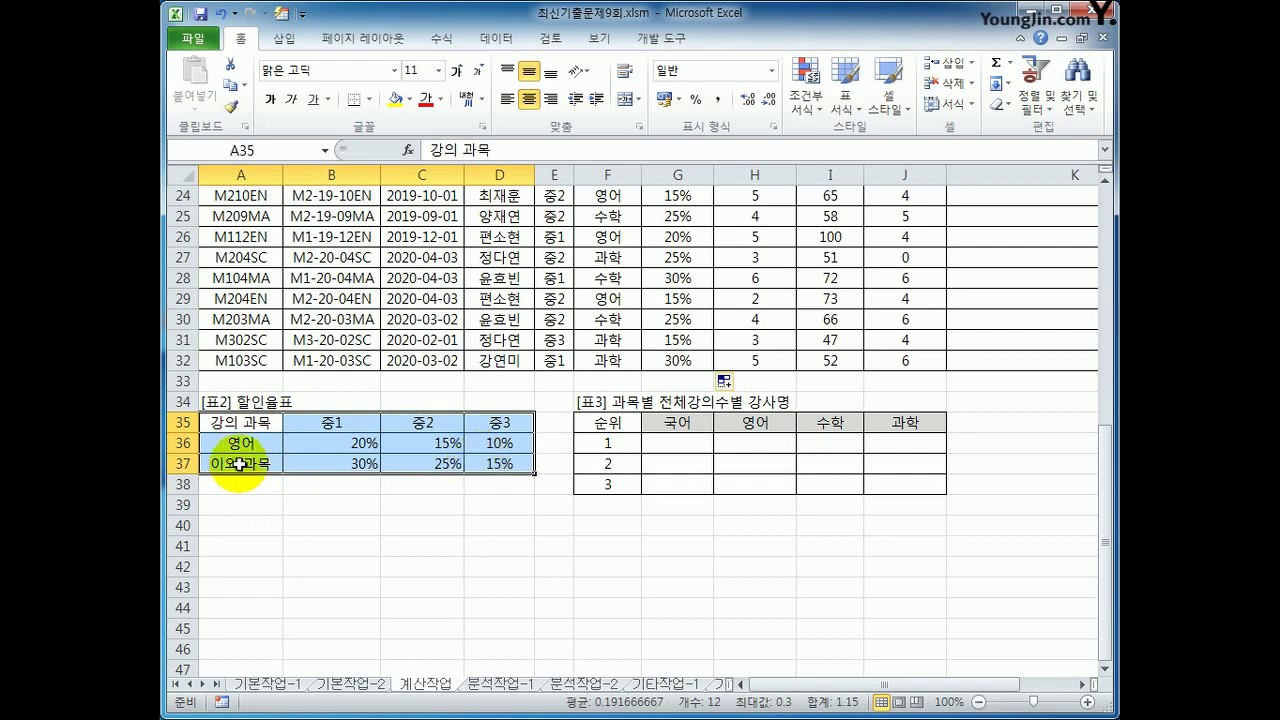
pyautogui.moveTo(245, 443); pyautogui.dragTo(243, 465)
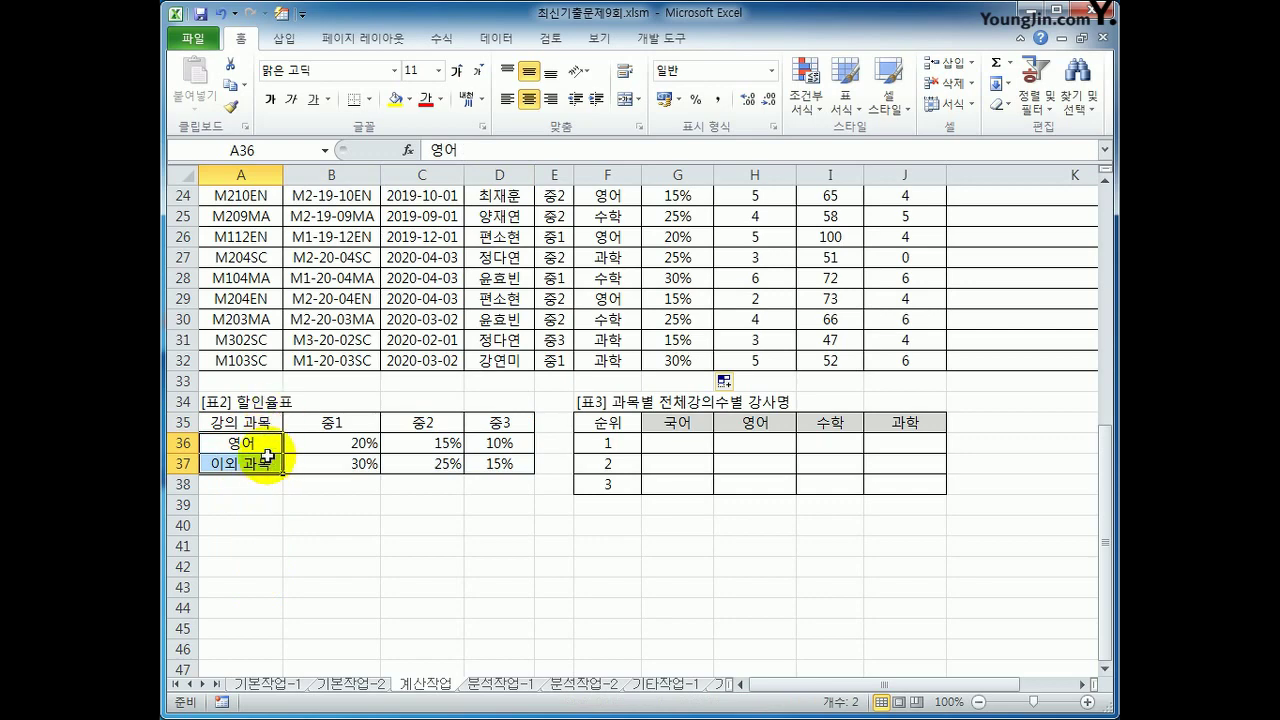
pyautogui.scroll(8, 340, 483)
pyautogui.click(668, 216)
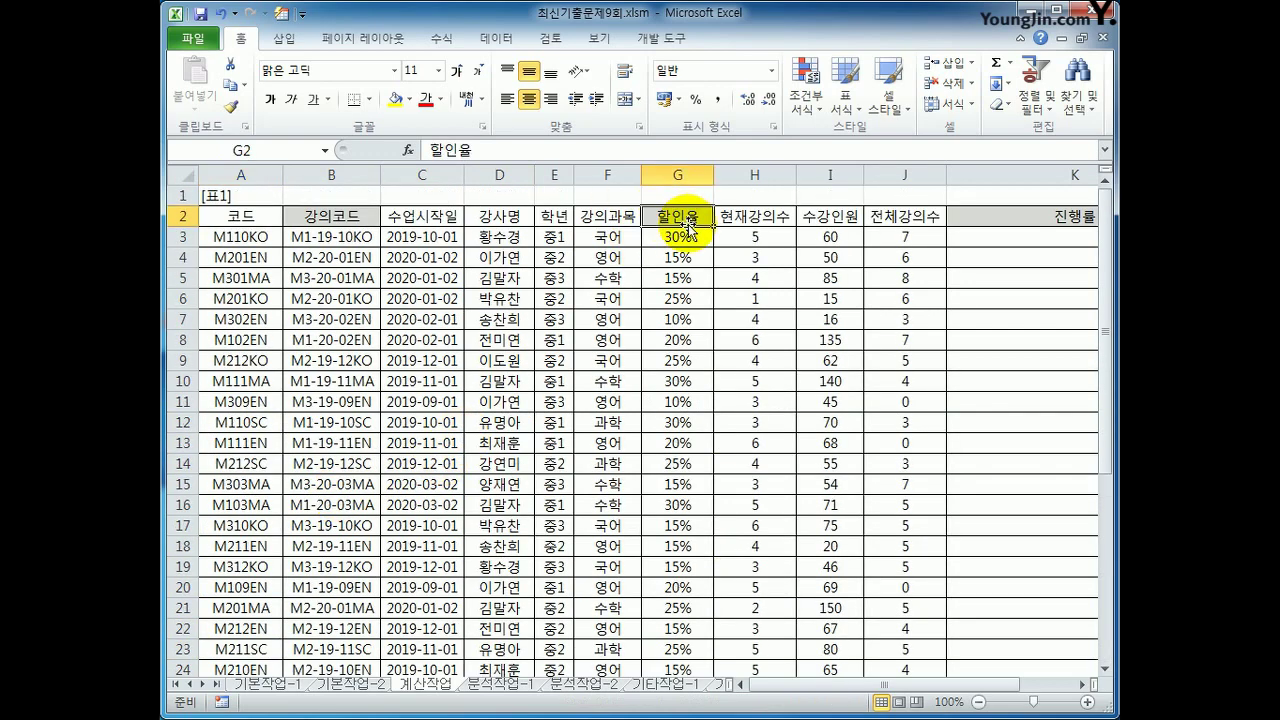
pyautogui.click(672, 237)
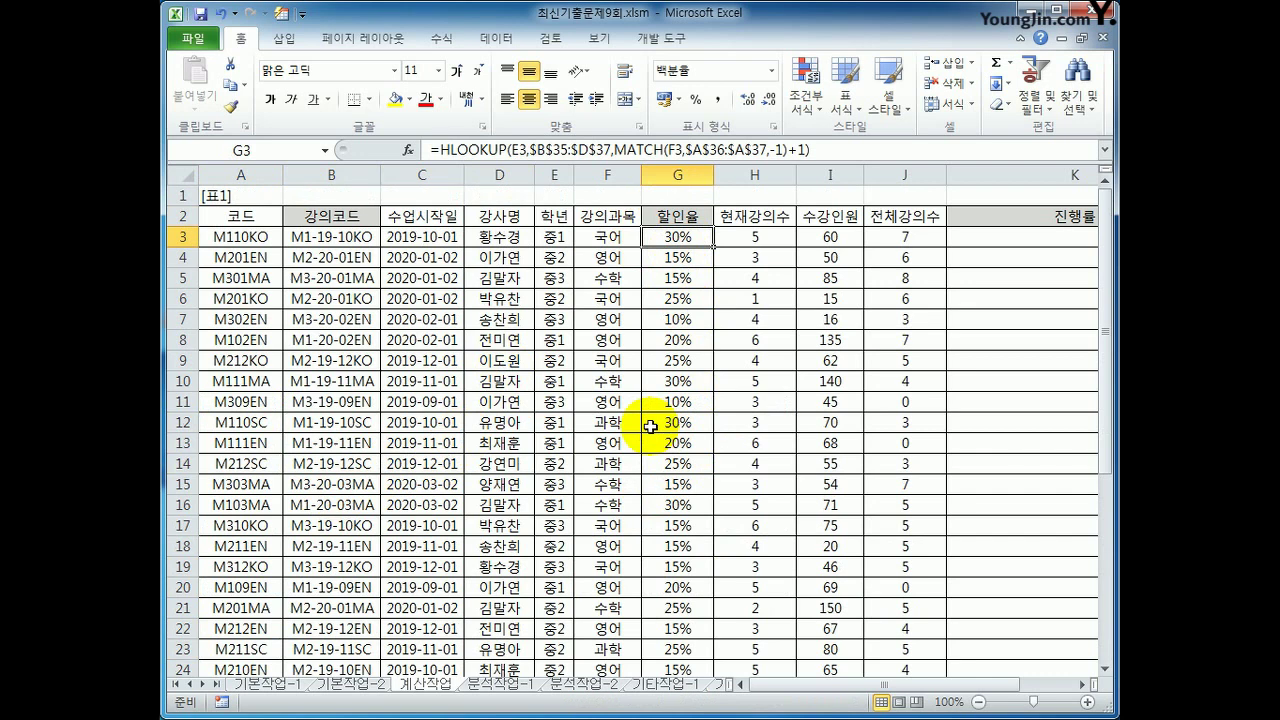
# Begin a formula with the REPT function in K3, the first 진행률 cell of [표1].
pyautogui.click(1020, 242)
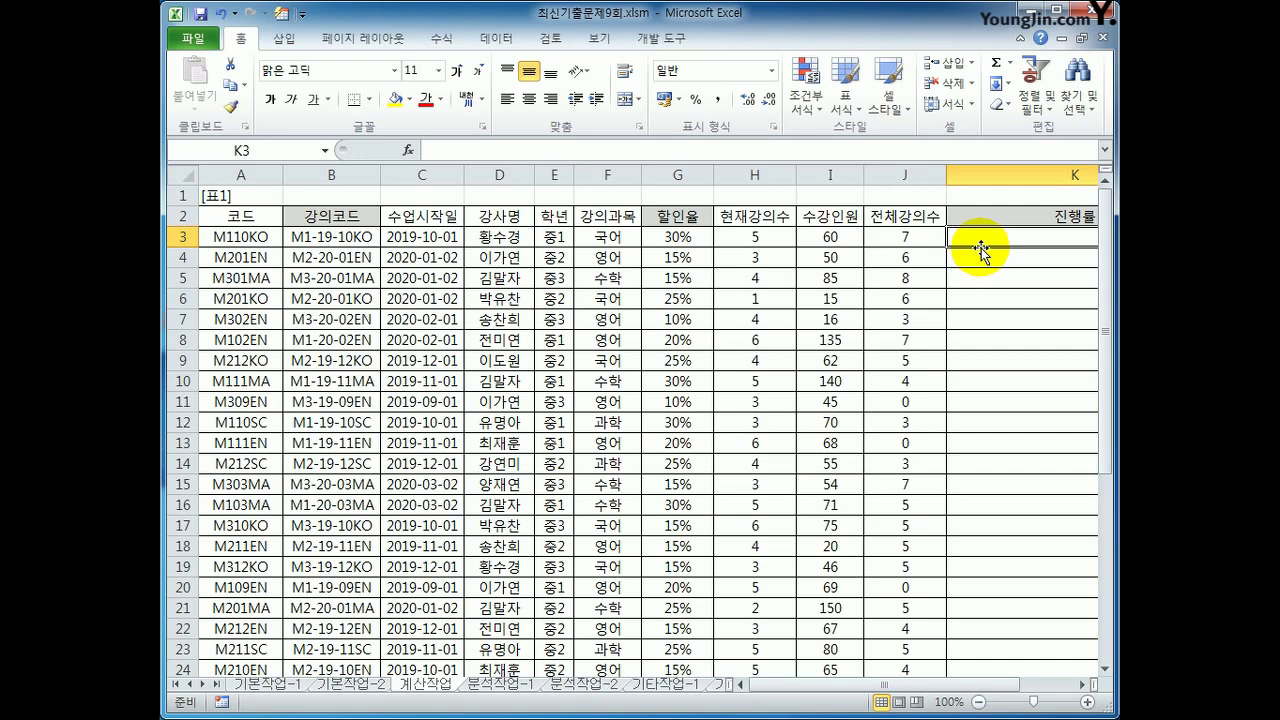
pyautogui.write('=')
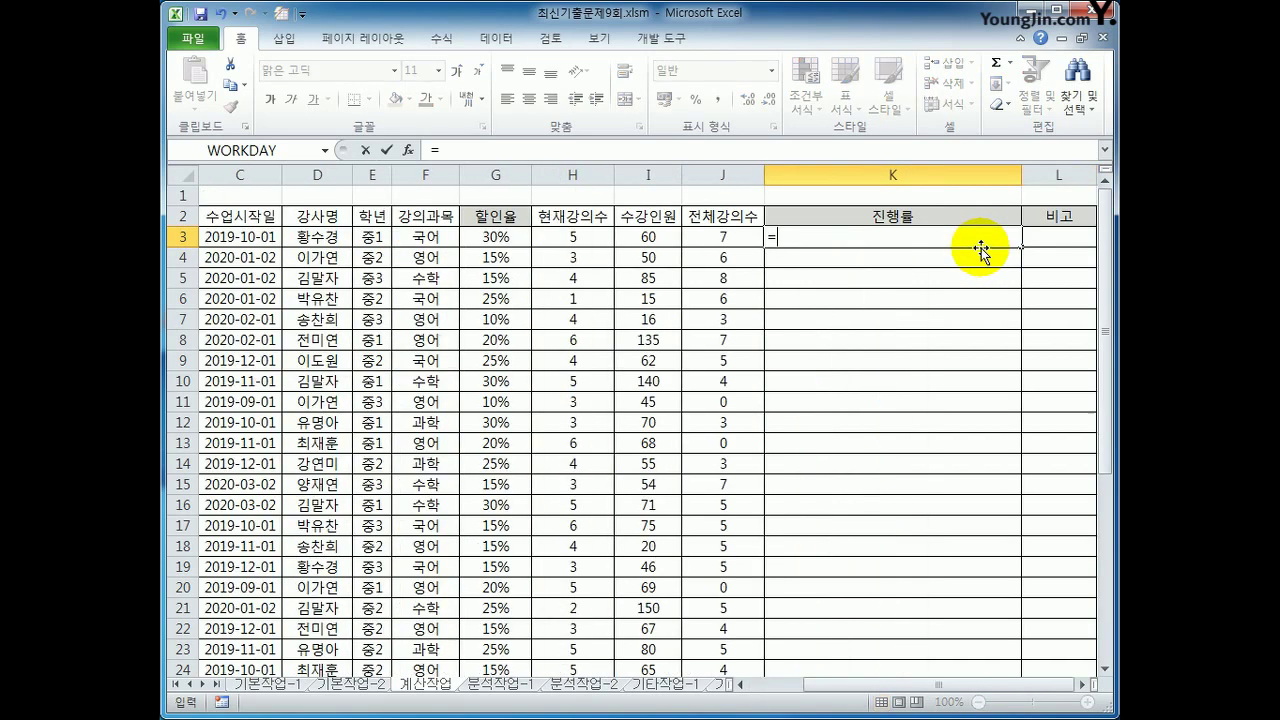
pyautogui.write('rep')
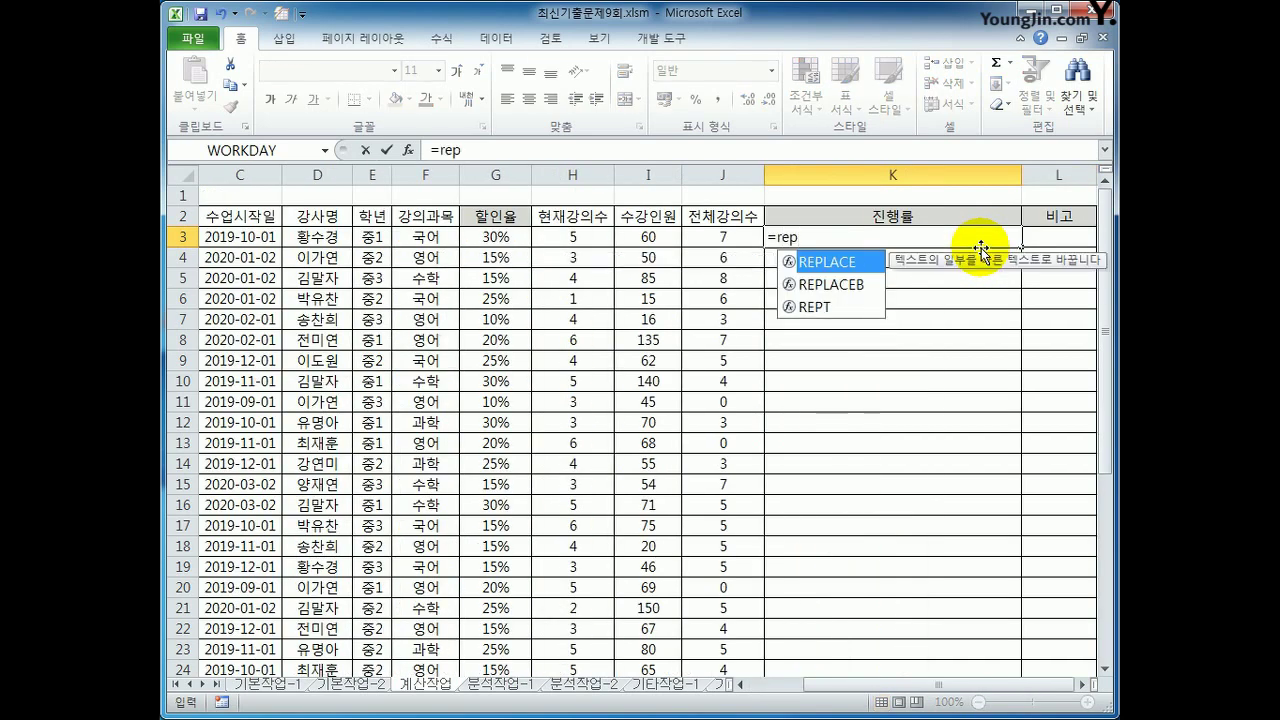
pyautogui.press('Down')
pyautogui.press('Down')
pyautogui.press('Tab')
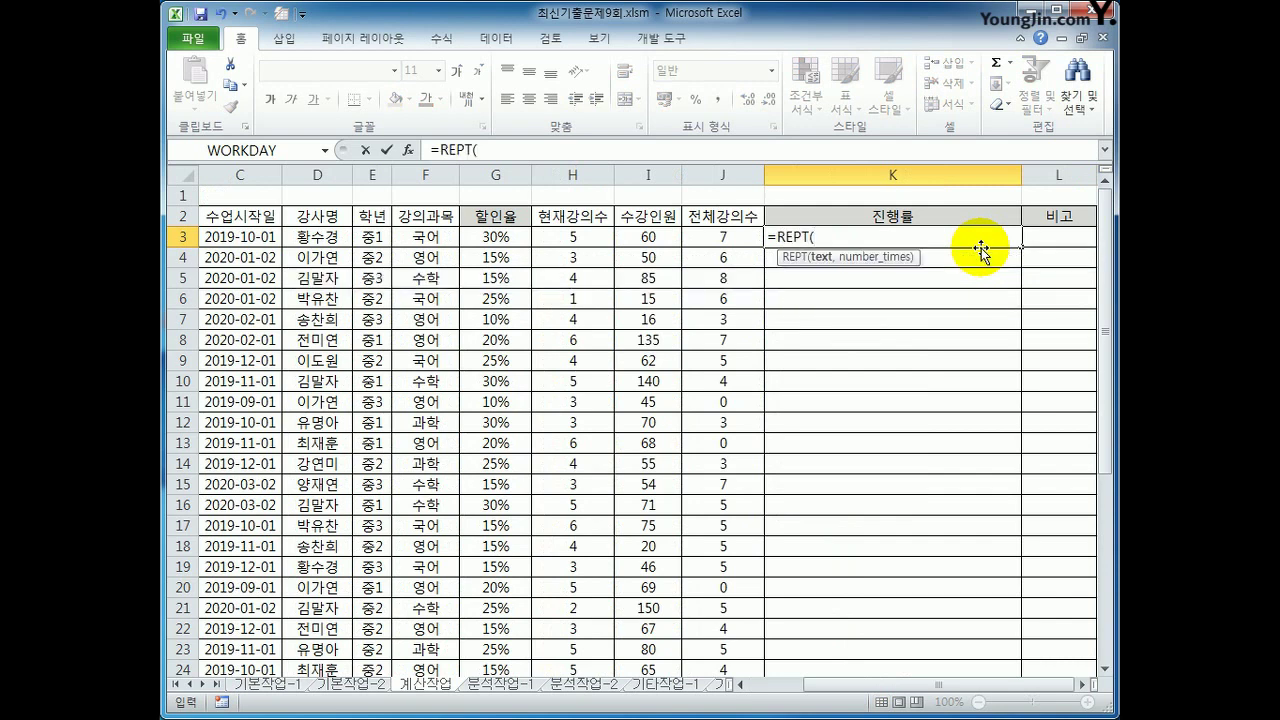
# Enter the special character "▶" as the REPT text in K3 and reference 현재강의수 cell H3 for the repeat count.
pyautogui.write('"a')
pyautogui.press('BackSpace')
pyautogui.press('Hangul')
pyautogui.write('ㅁ')
pyautogui.press('Hangul_Hanja')
pyautogui.click(897, 451)
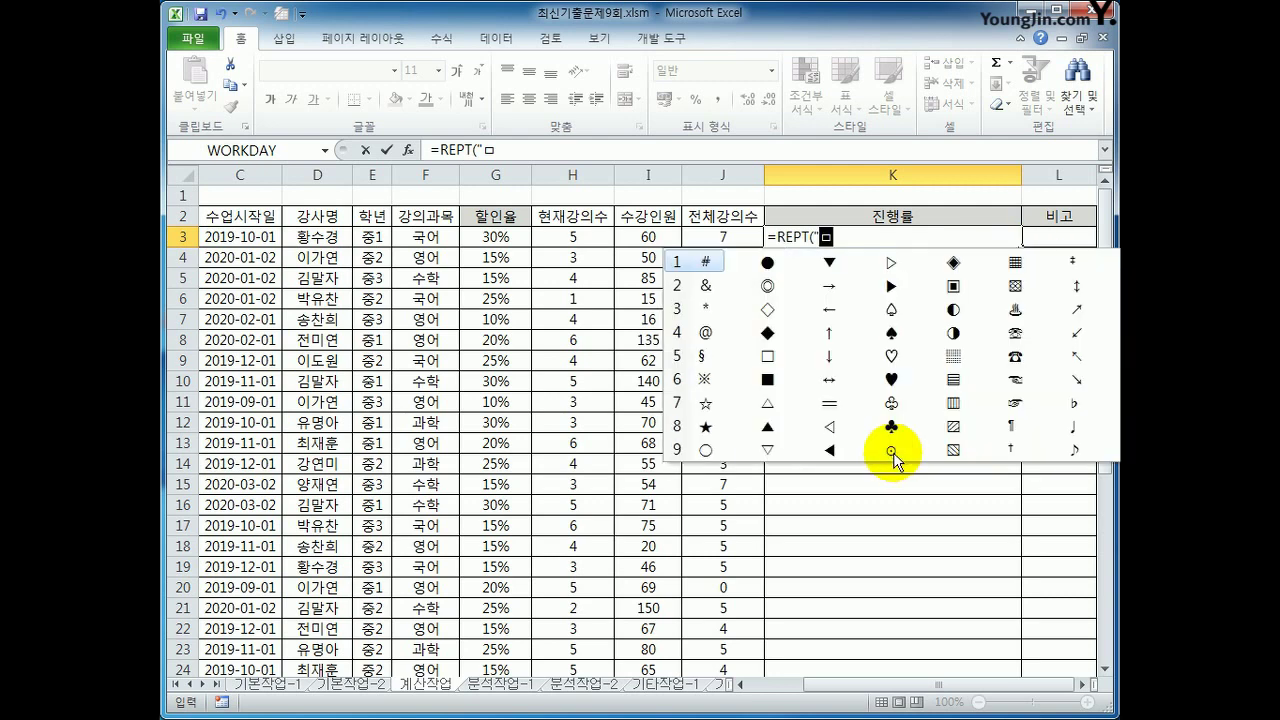
pyautogui.click(891, 287)
pyautogui.write('"')
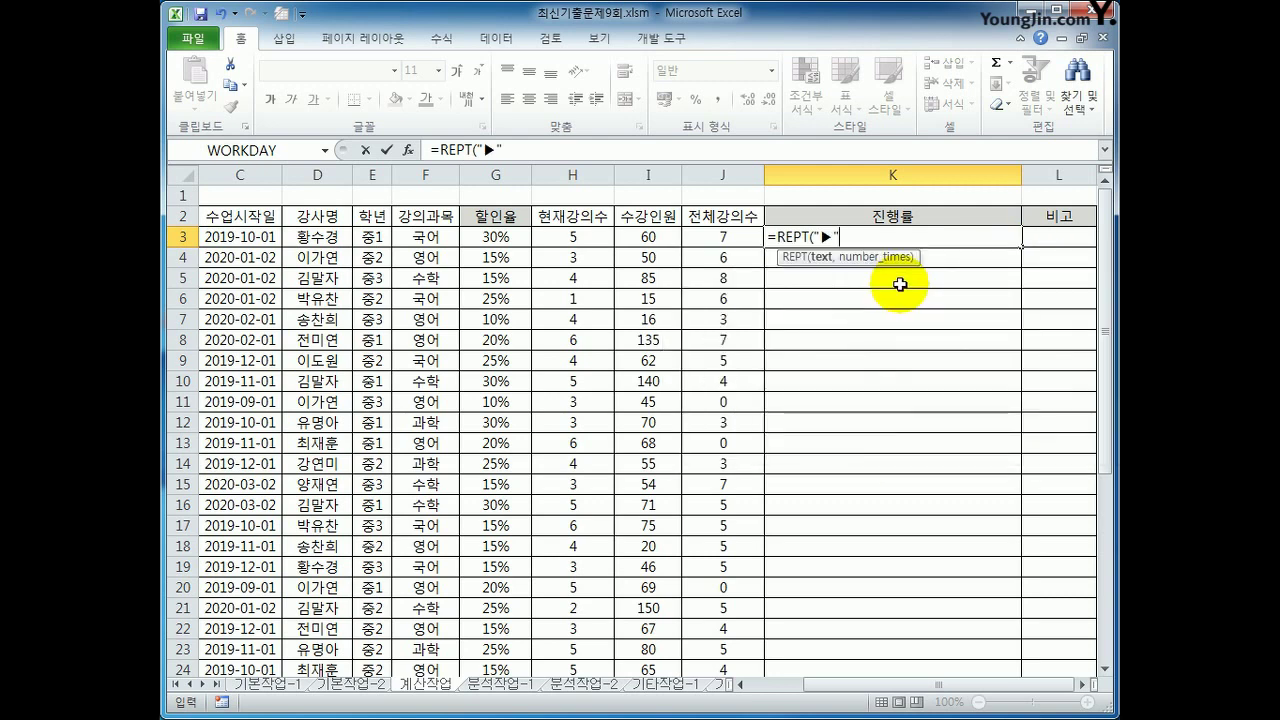
pyautogui.write(',')
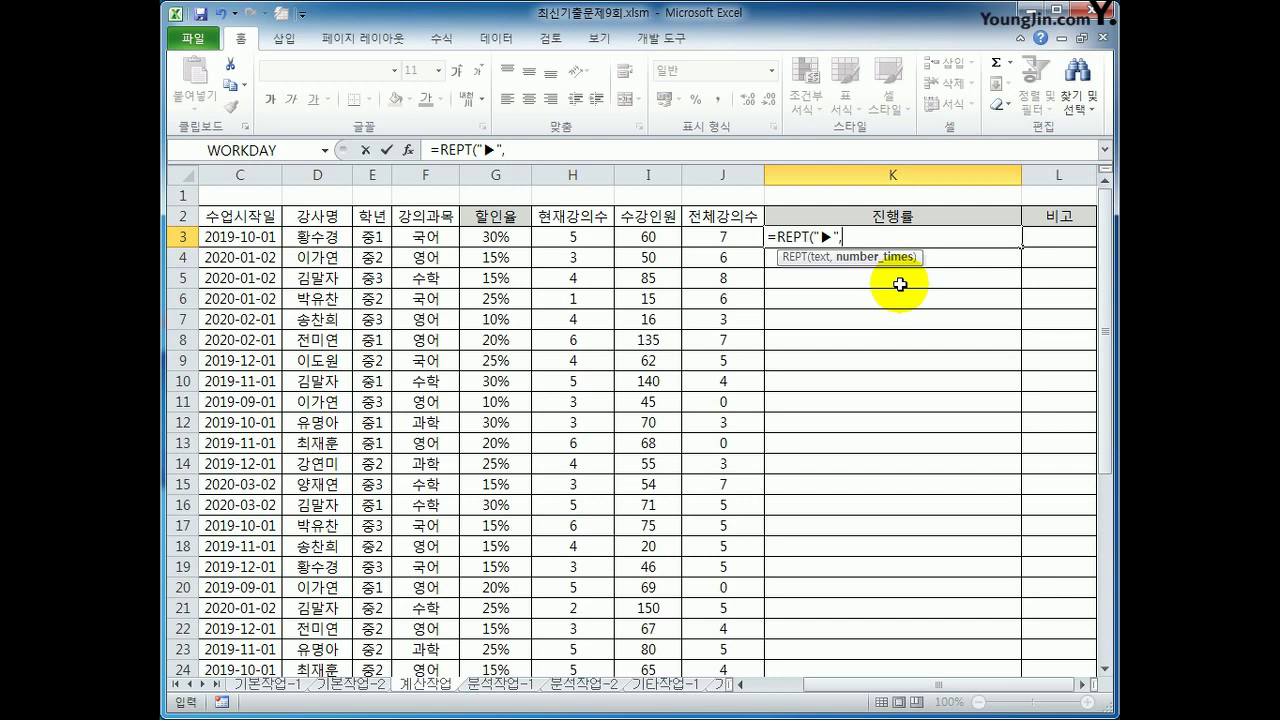
pyautogui.click(585, 238)
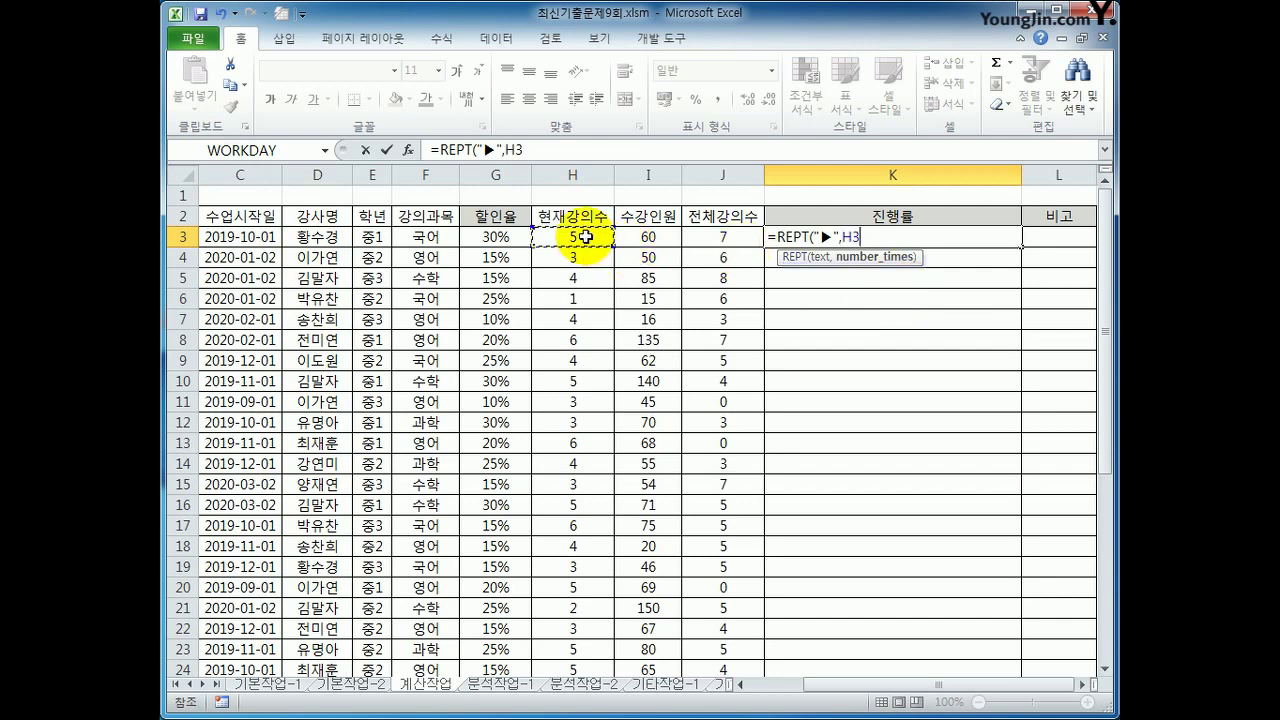
pyautogui.write('/')
pyautogui.click(733, 238)
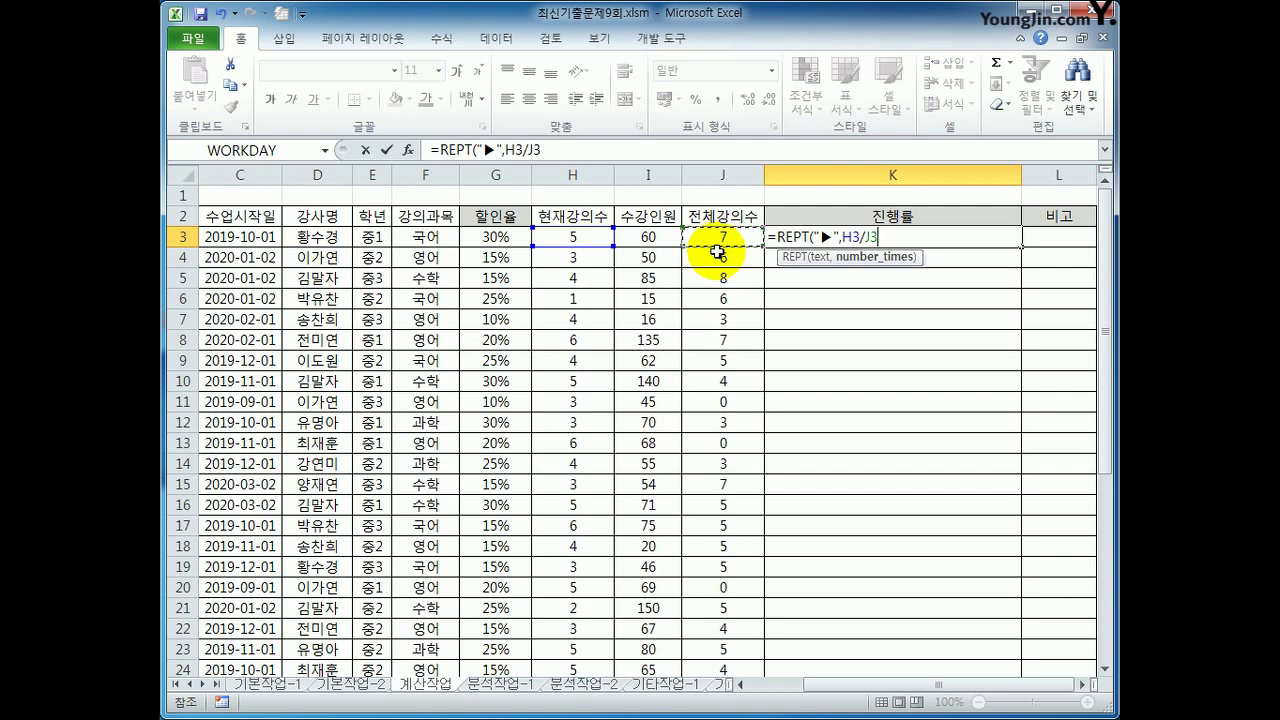
pyautogui.click(904, 241)
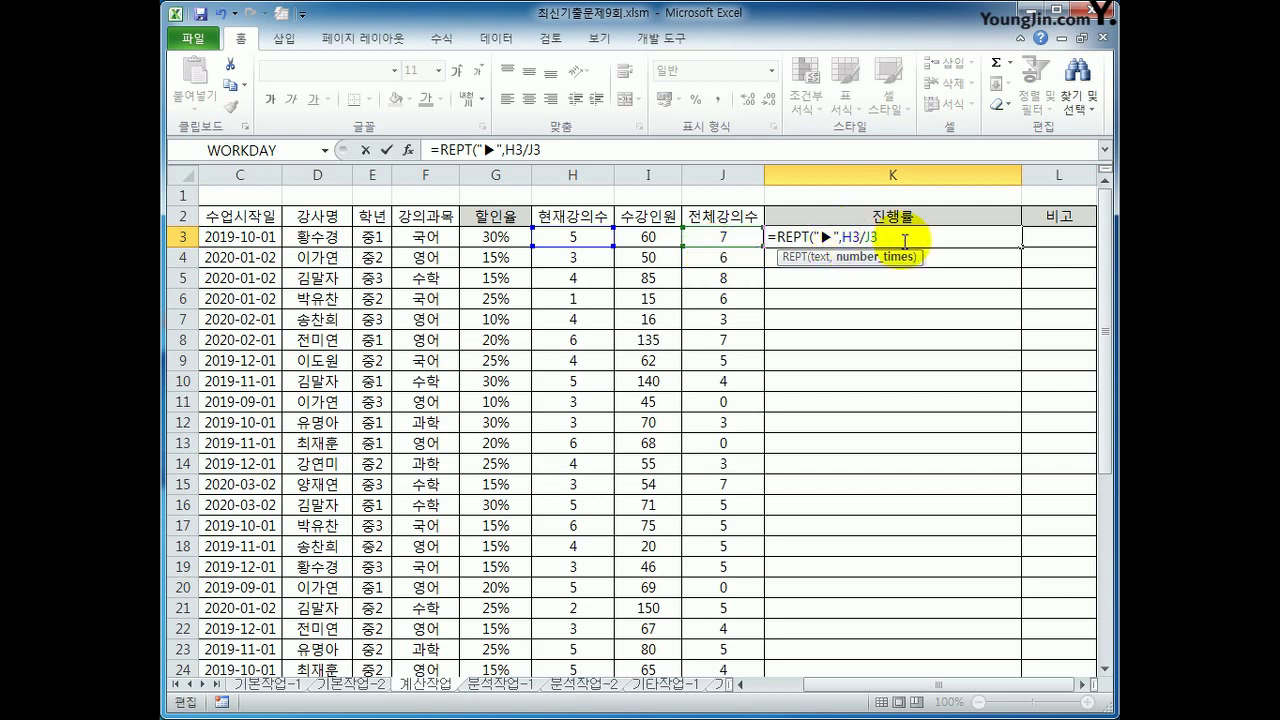
pyautogui.write('(')
pyautogui.press('Escape')
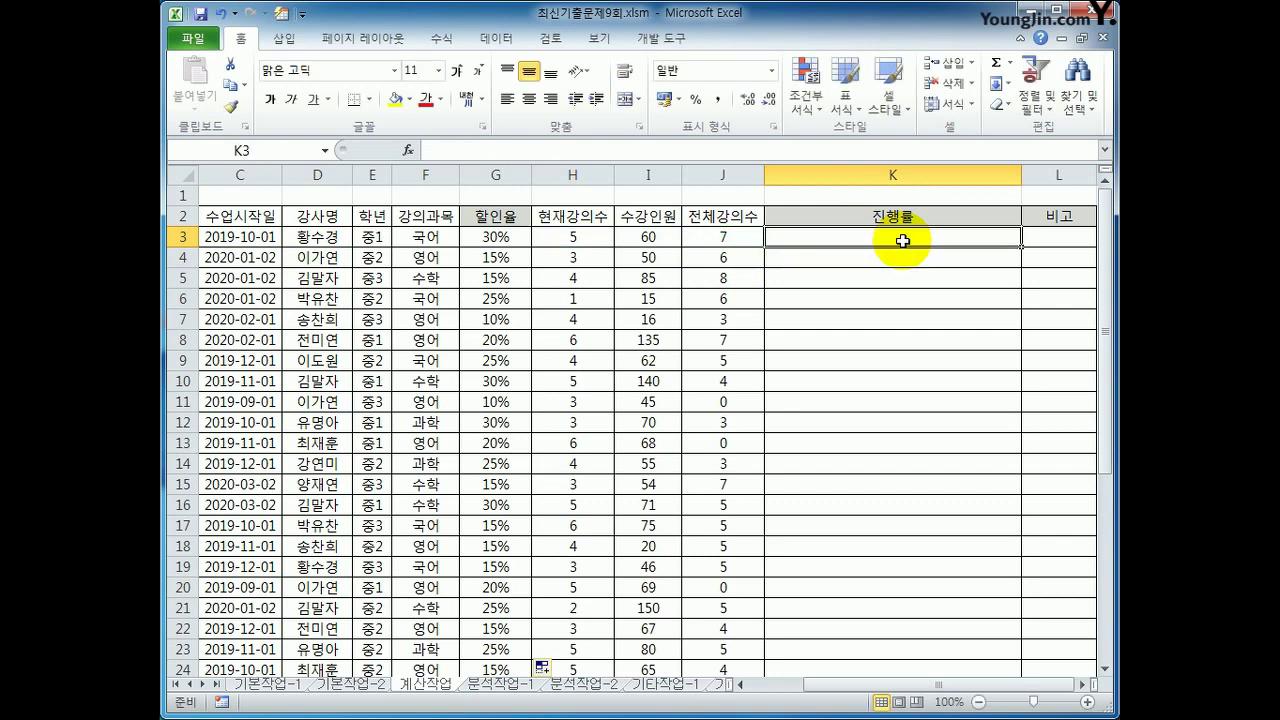
# Enter the formula =H3/J3 in cell K3 to divide the current lecture count by the total lecture count.
pyautogui.write('=')
pyautogui.click(580, 237)
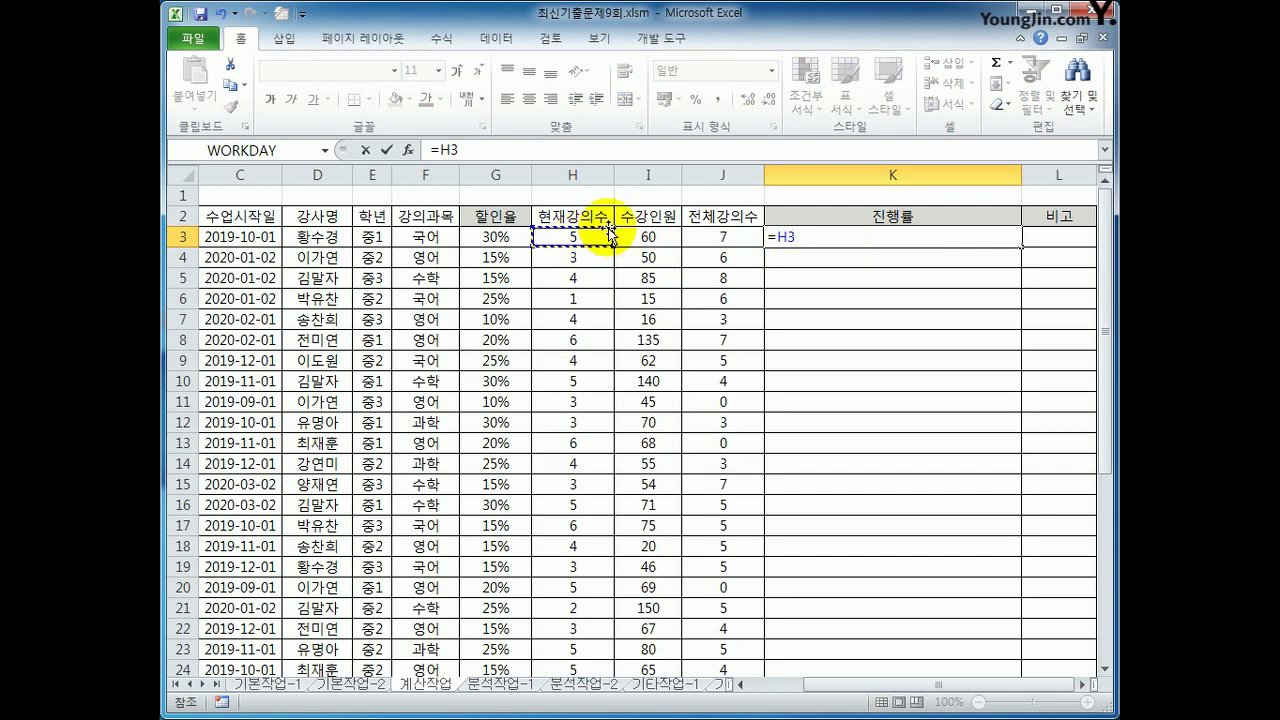
pyautogui.write('/')
pyautogui.click(740, 237)
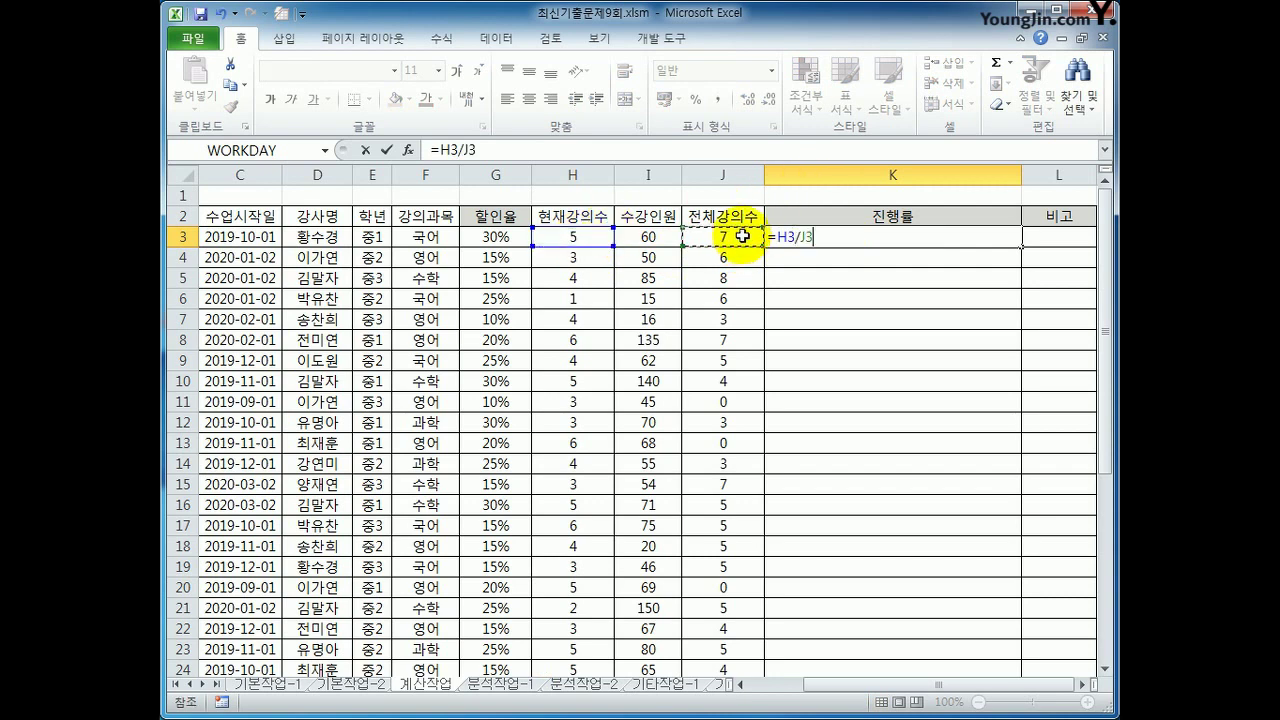
pyautogui.press('Return')
pyautogui.press('Up')
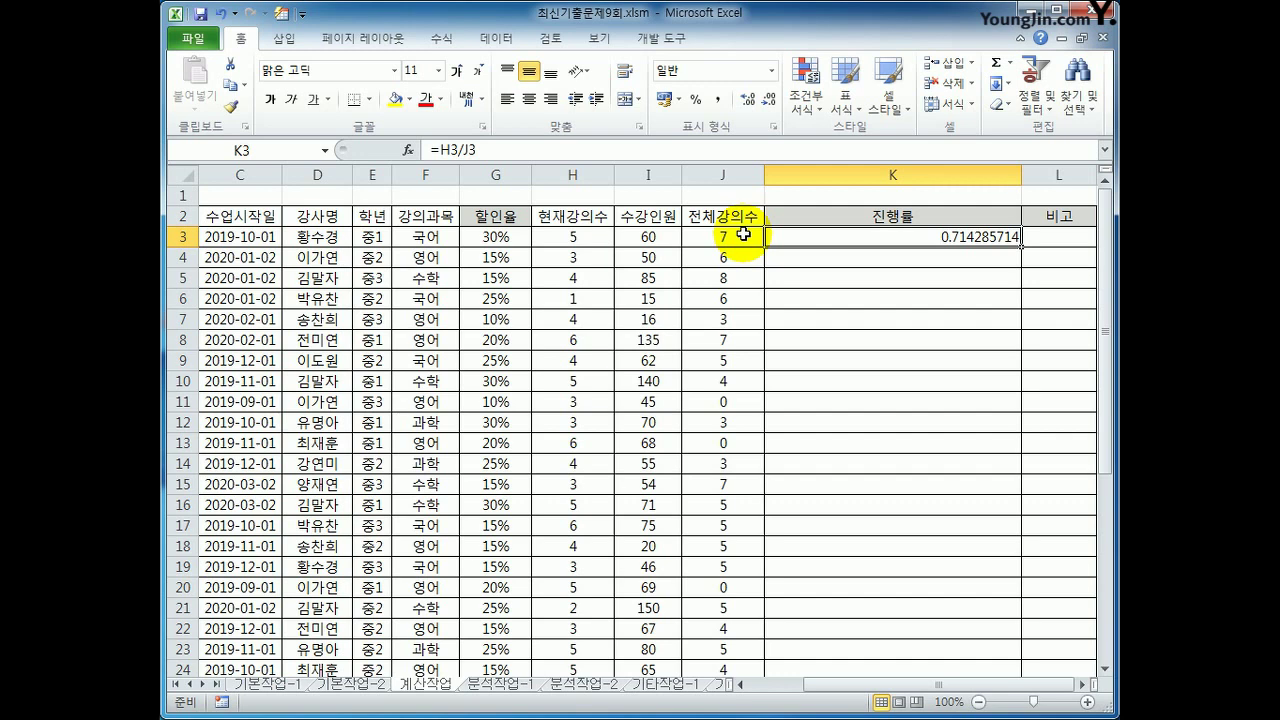
# Change the K3 formula to =(H3/J3)*10.
pyautogui.click(440, 149)
pyautogui.write('(H3/J3')
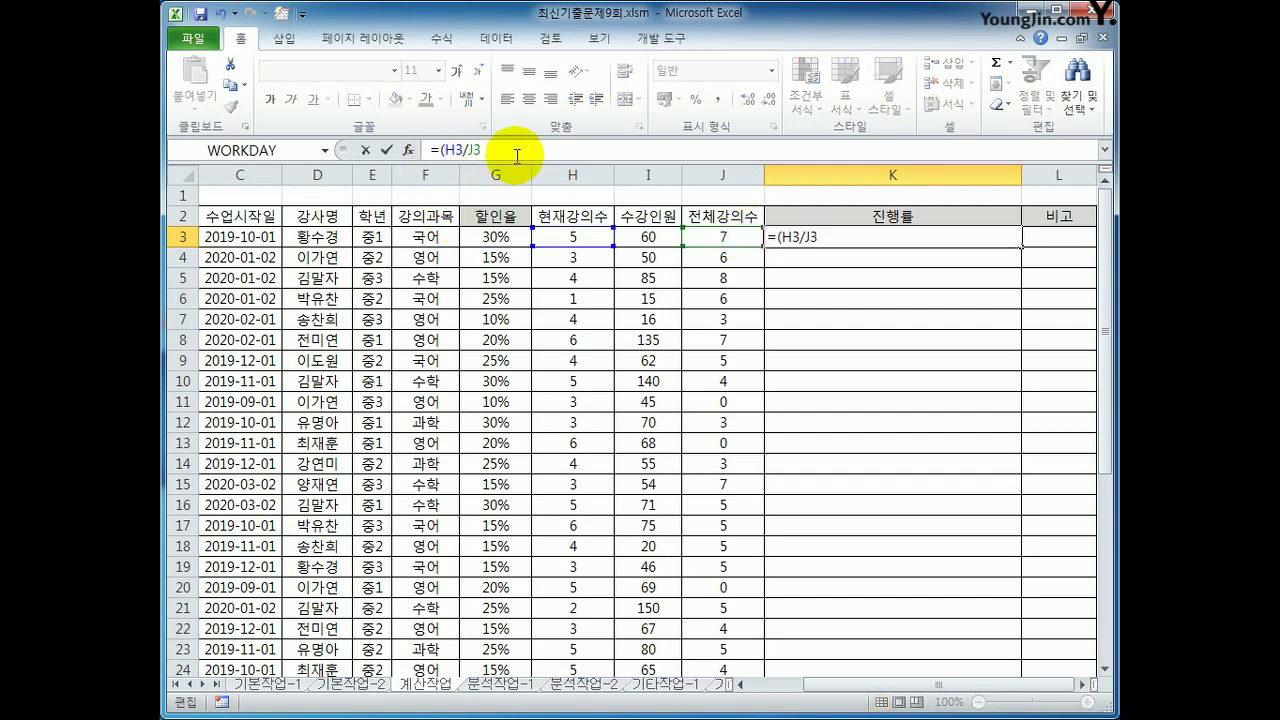
pyautogui.write(')*10')
pyautogui.press('Return')
pyautogui.press('Up')
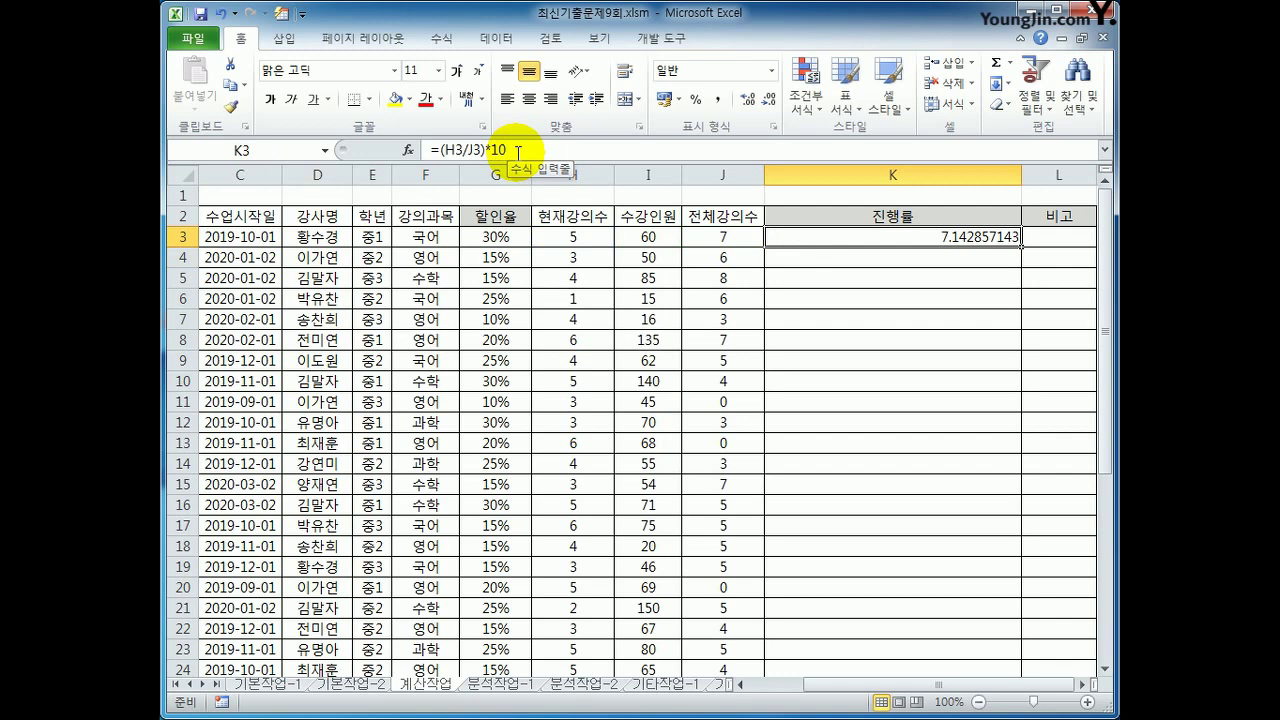
# Insert the REPT function with its opening parenthesis in front of (H3/J3)*10 in the K3 formula.
pyautogui.click(442, 150)
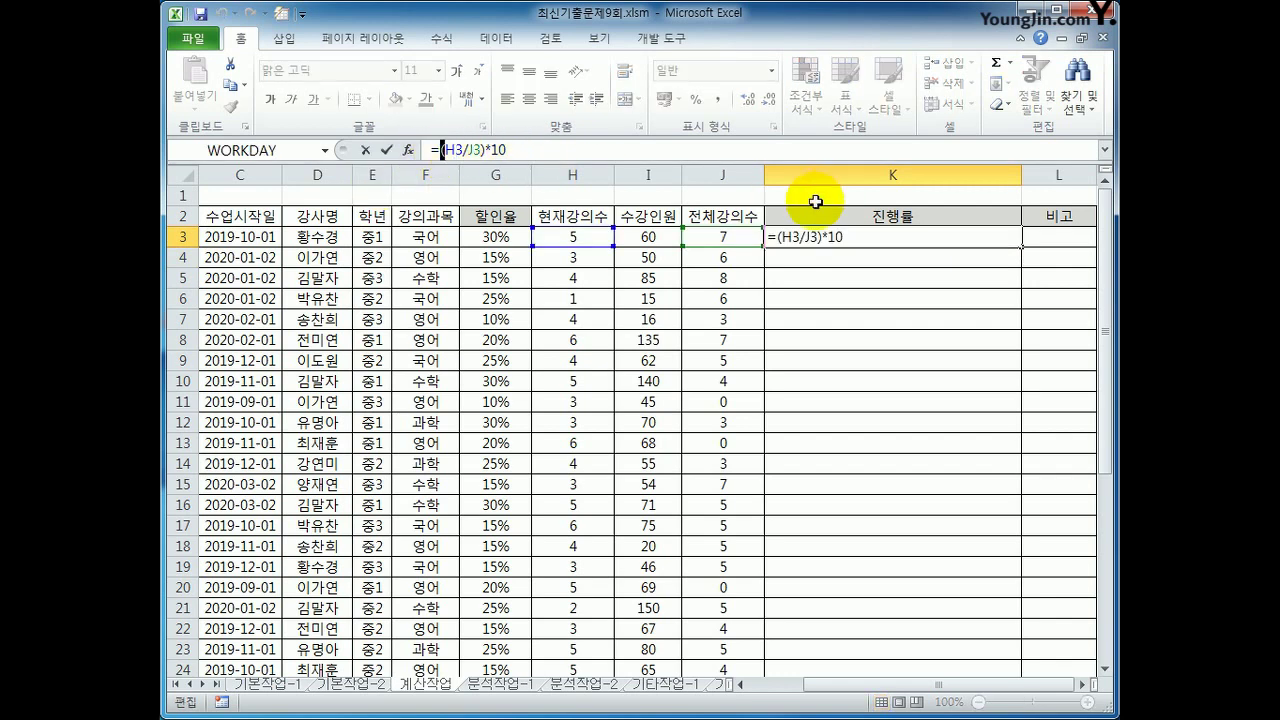
pyautogui.write('rou')
pyautogui.press('BackSpace')
pyautogui.press('BackSpace')
pyautogui.write('REPT')
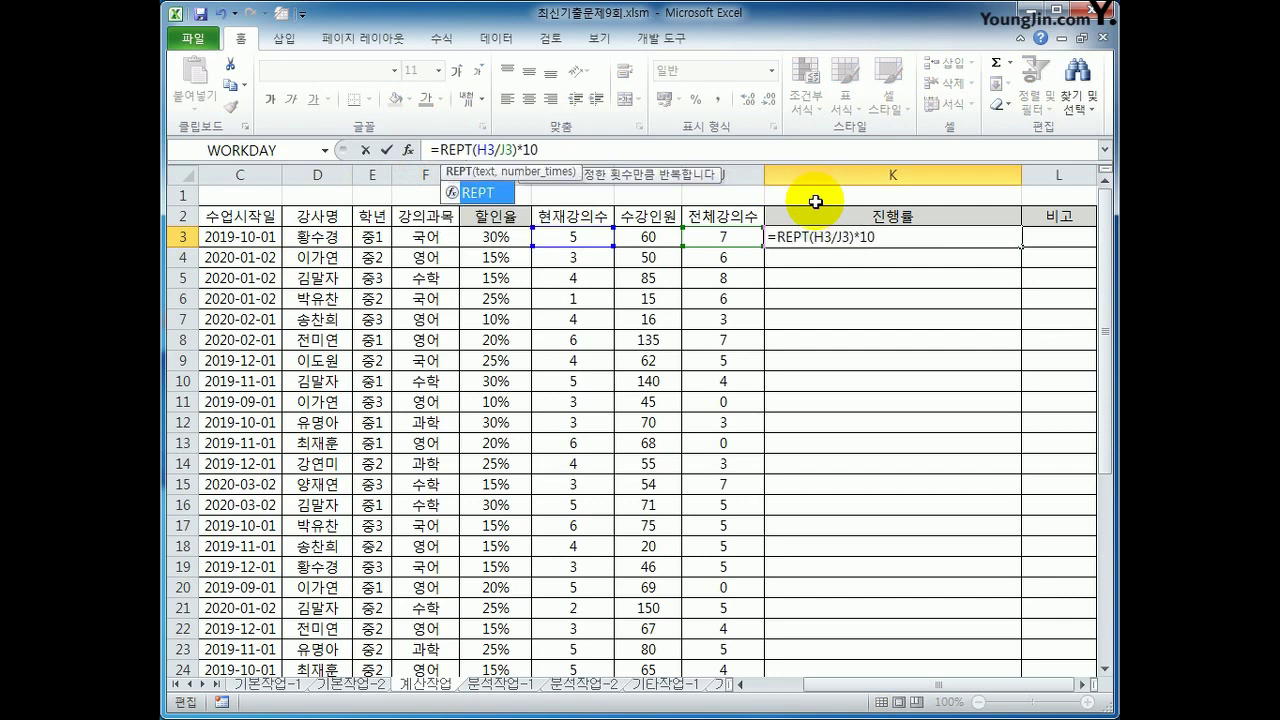
pyautogui.write('(')
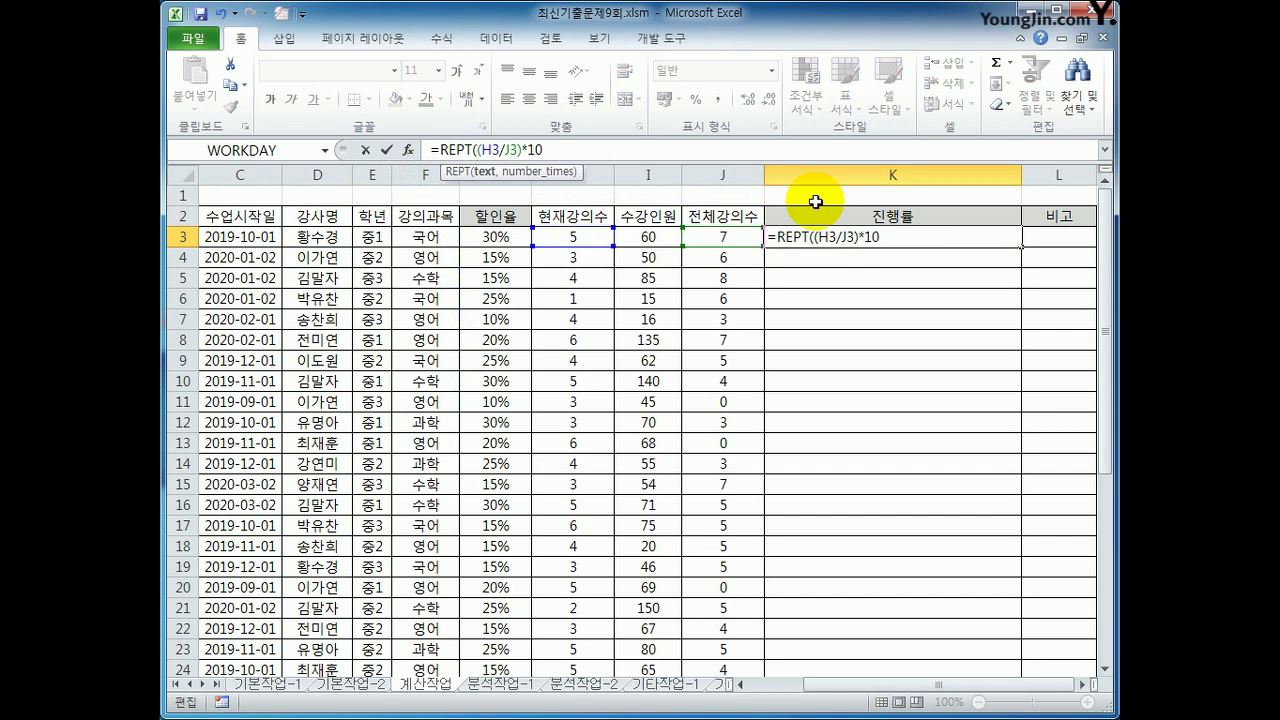
# Add the special character "▶" as the text to repeat, completing K3 as =REPT("▶",(H3/J3)*10).
pyautogui.write('"ㅁ')
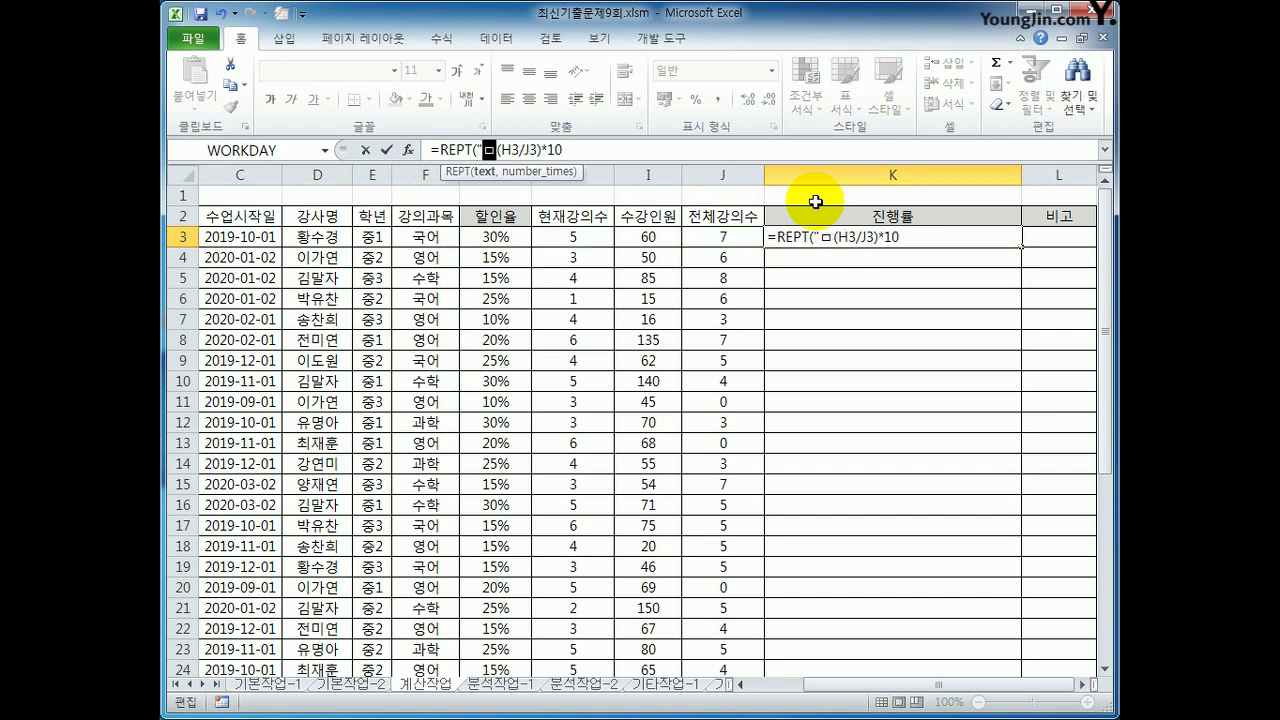
pyautogui.press('Hangul_Hanja')
pyautogui.click(561, 365)
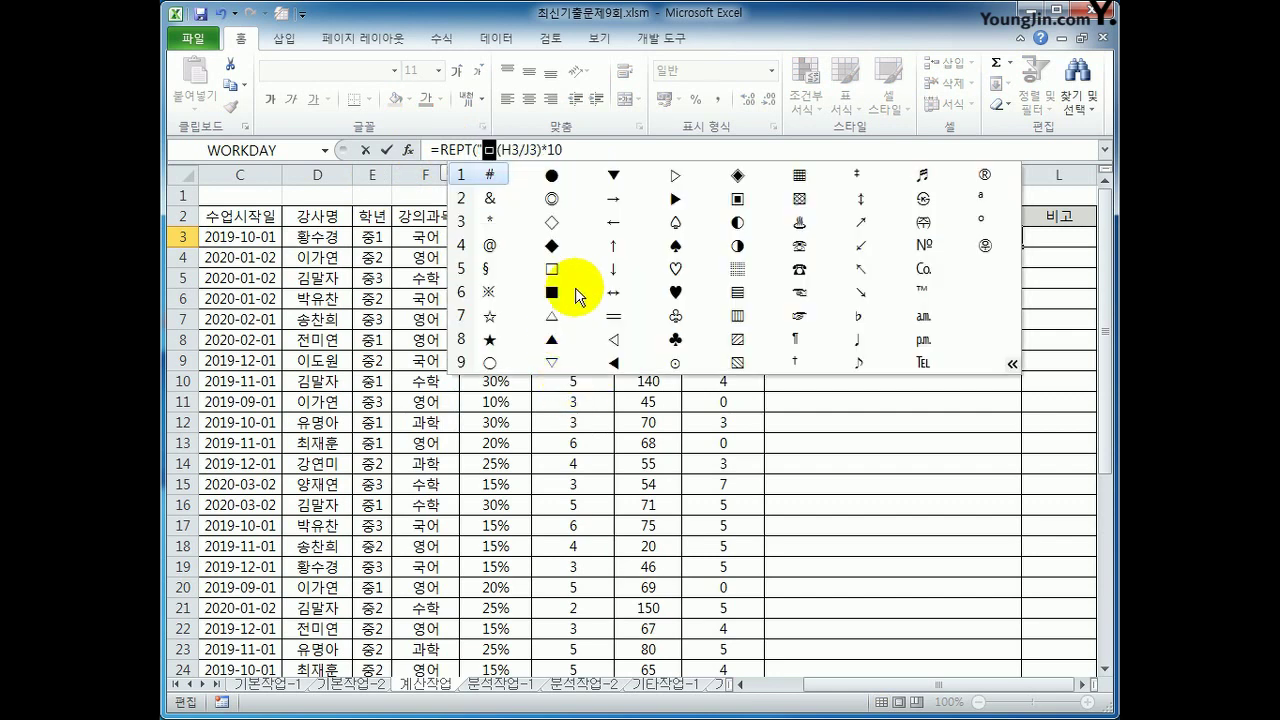
pyautogui.click(688, 197)
pyautogui.write('",')
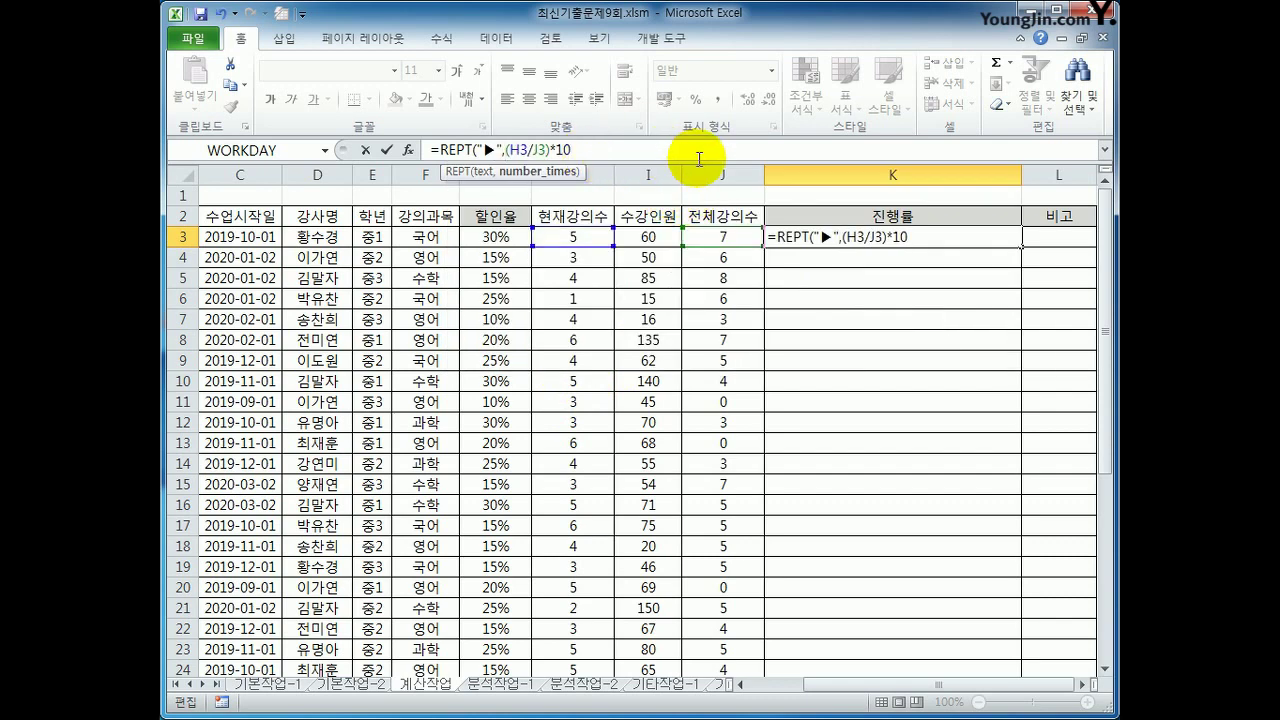
pyautogui.write(')')
pyautogui.press('Return')
pyautogui.press('Up')
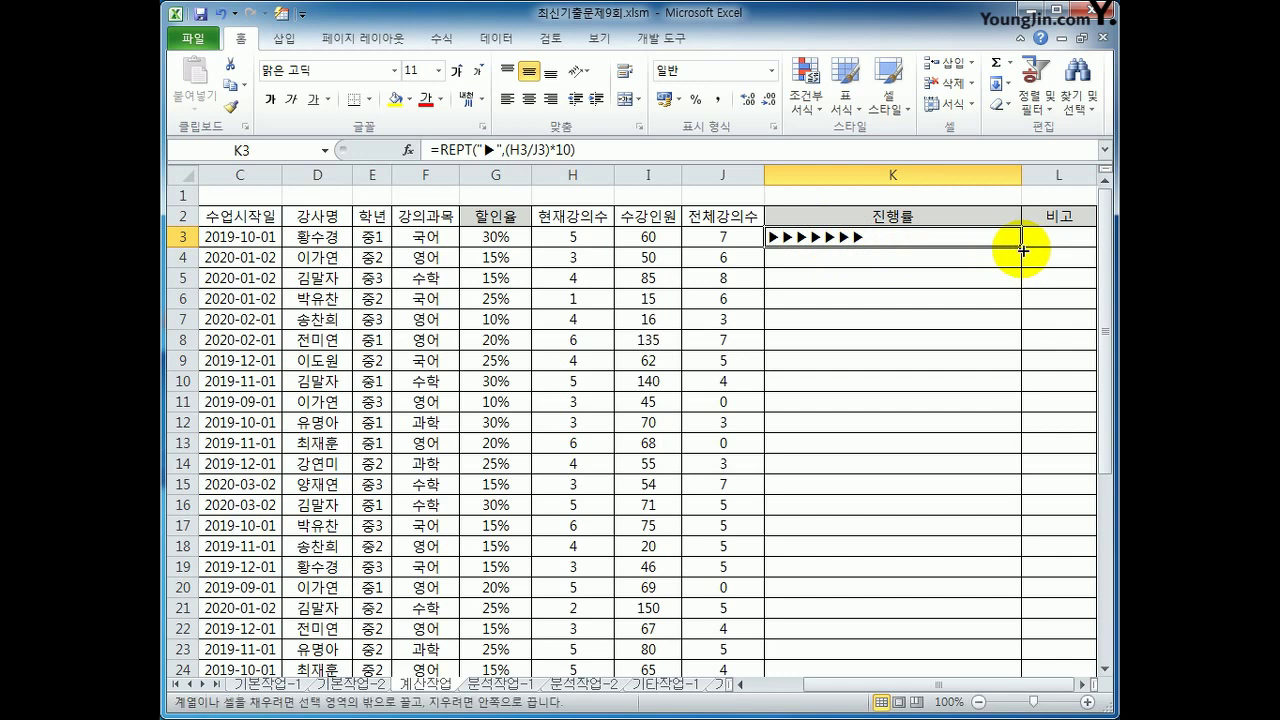
# Fill the K3 formula down the 진행률 column and inspect the error cells K11, K13 and K20.
pyautogui.doubleClick(1024, 248)
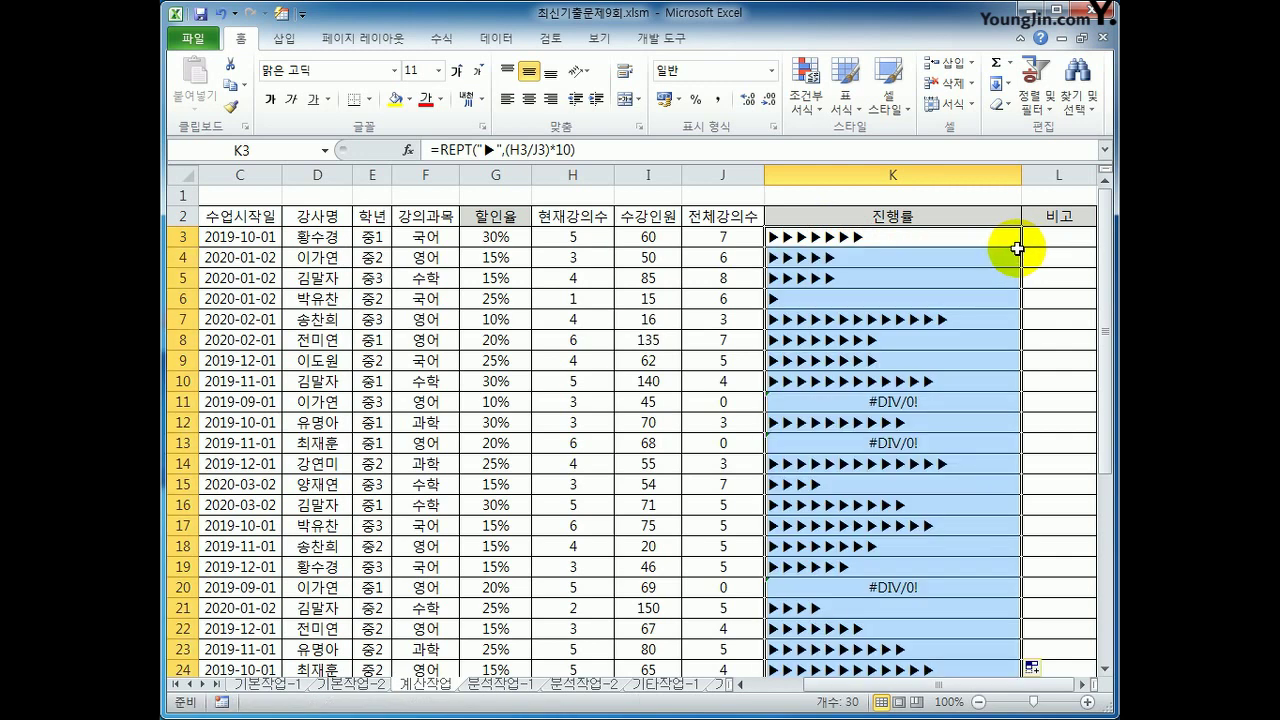
pyautogui.click(893, 401)
pyautogui.click(893, 443)
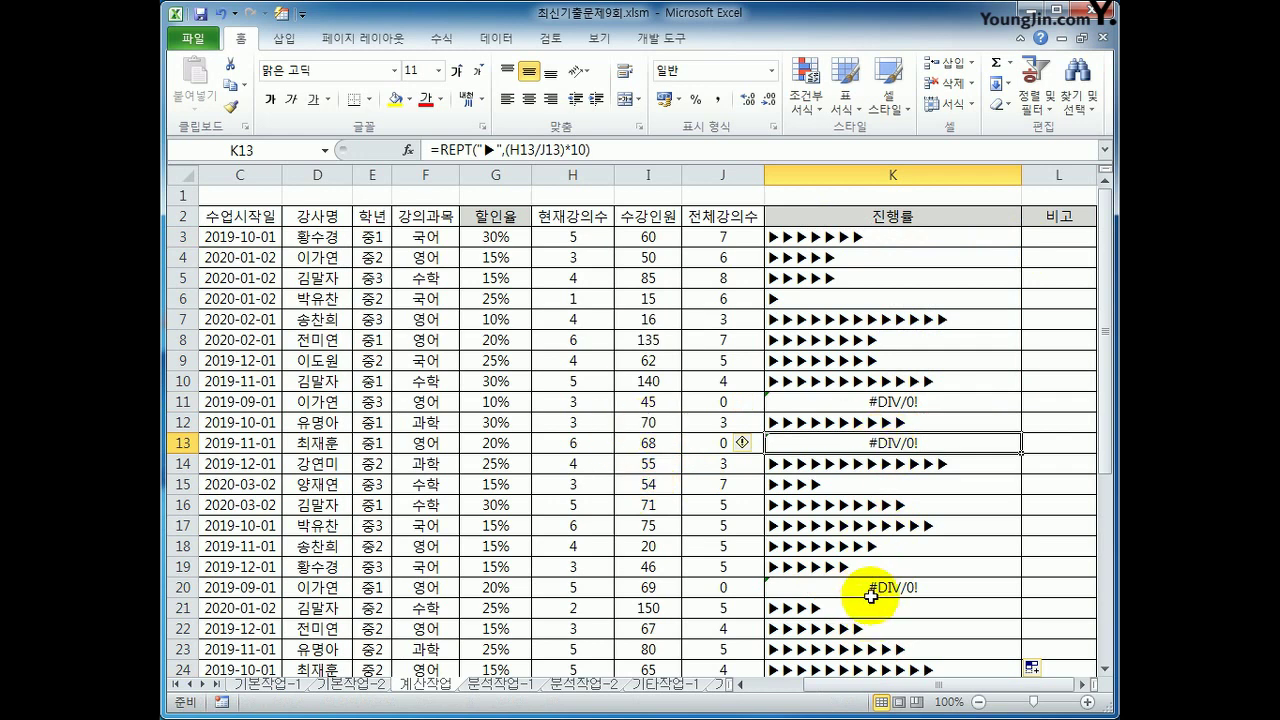
pyautogui.click(885, 585)
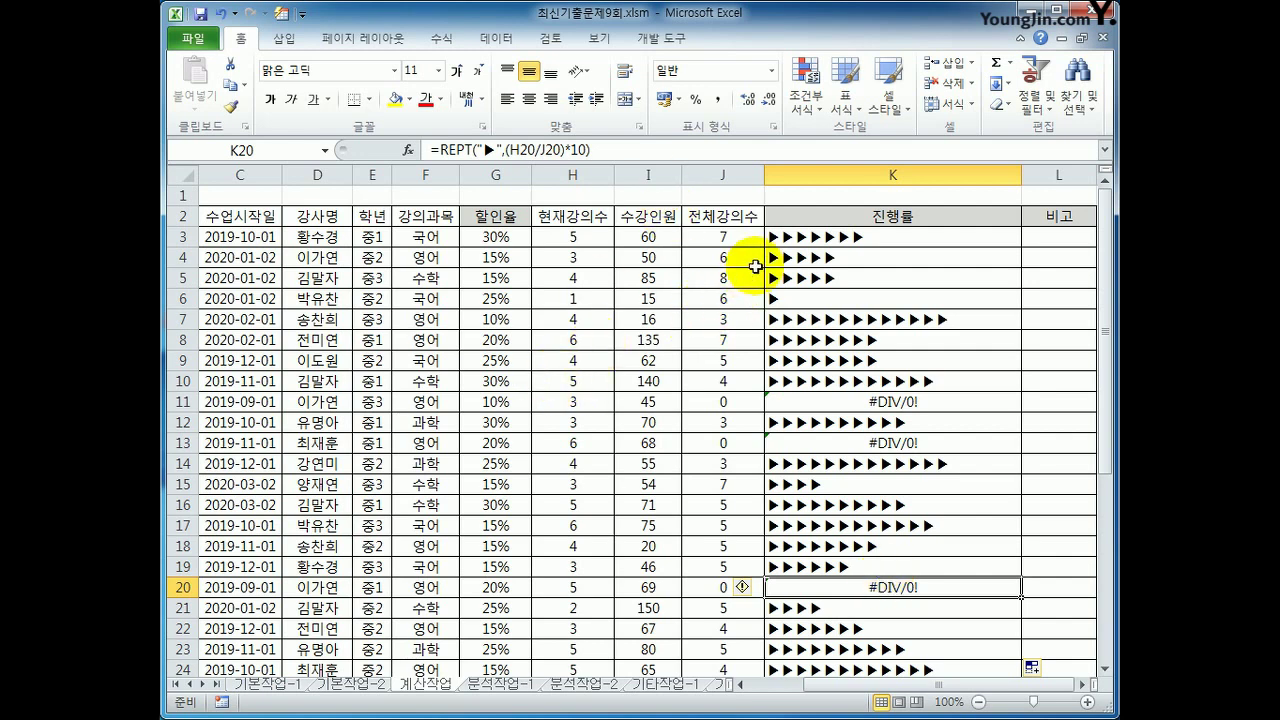
# Append &TEXT( to the K3 formula with H3/J3 as its value argument.
pyautogui.click(800, 237)
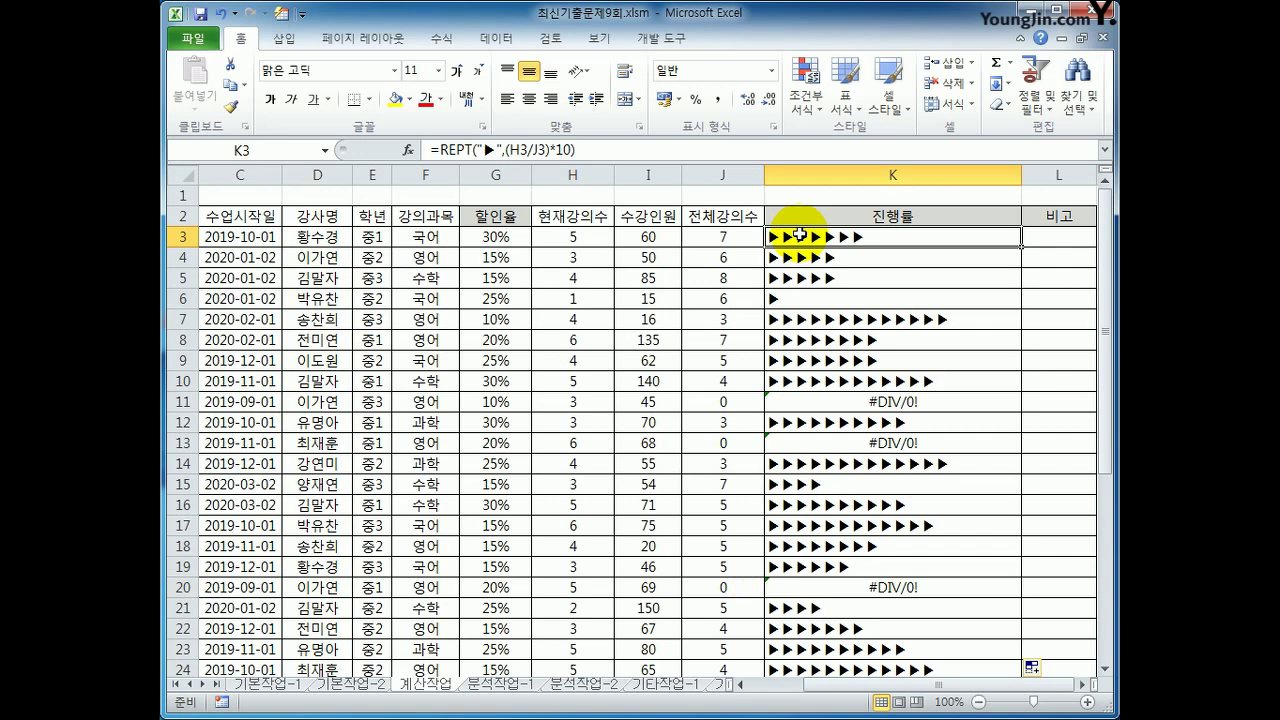
pyautogui.click(628, 143)
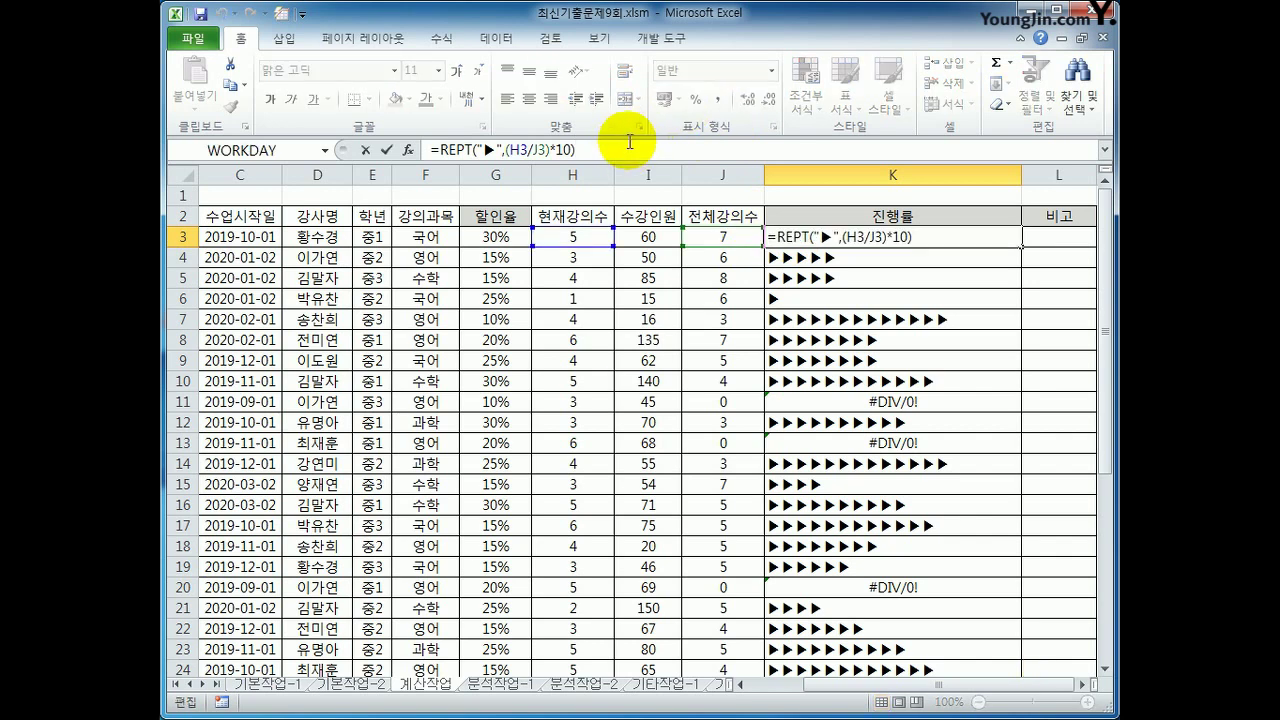
pyautogui.write('&')
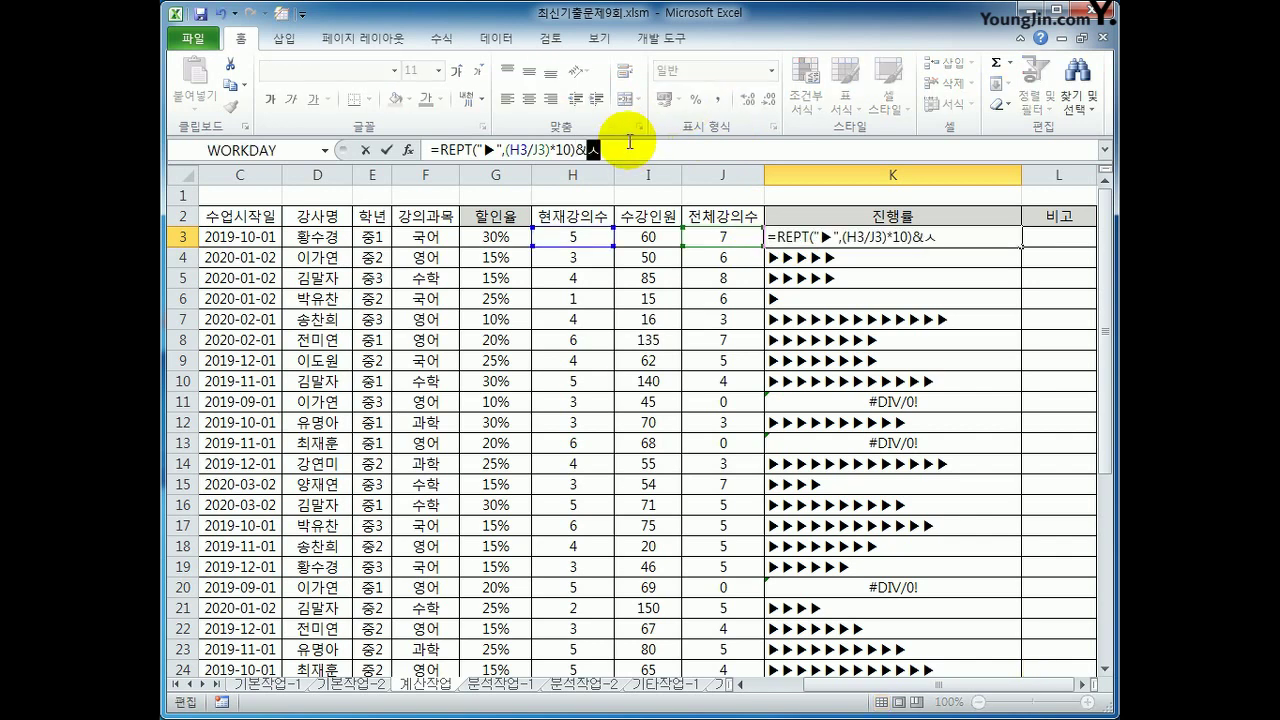
pyautogui.write('text')
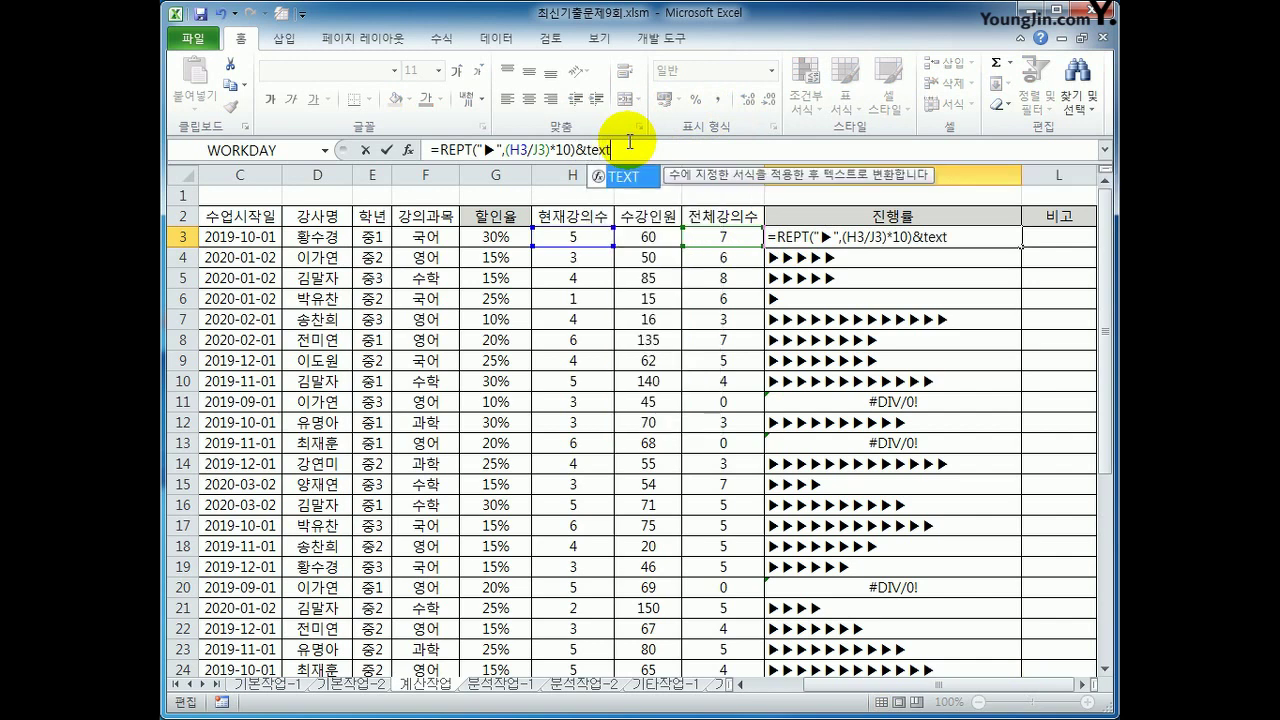
pyautogui.write('(')
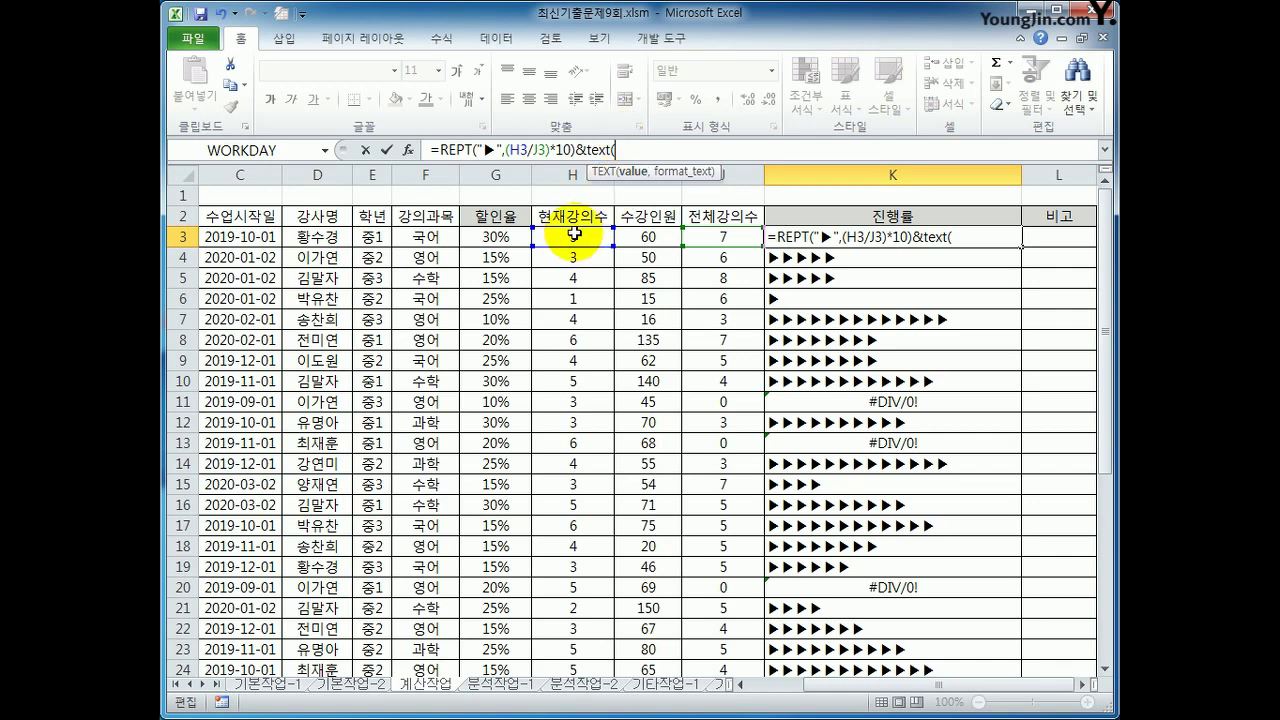
pyautogui.click(583, 232)
pyautogui.write('/')
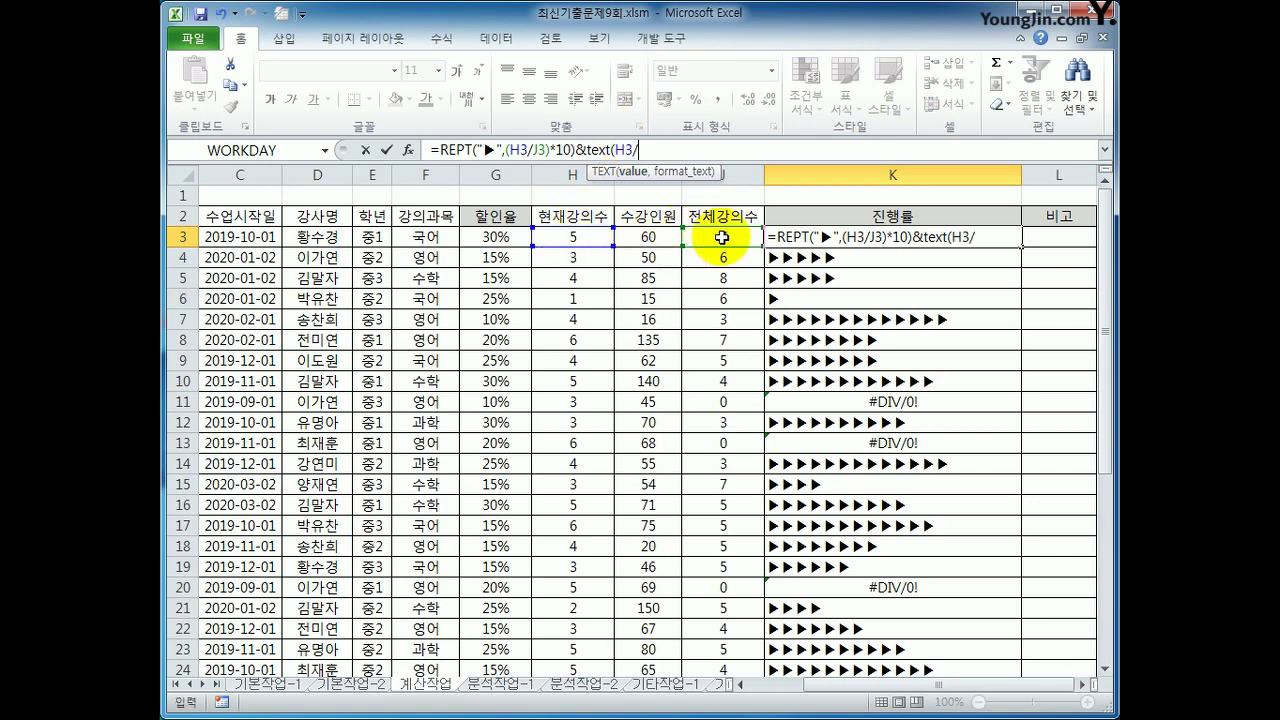
pyautogui.click(722, 237)
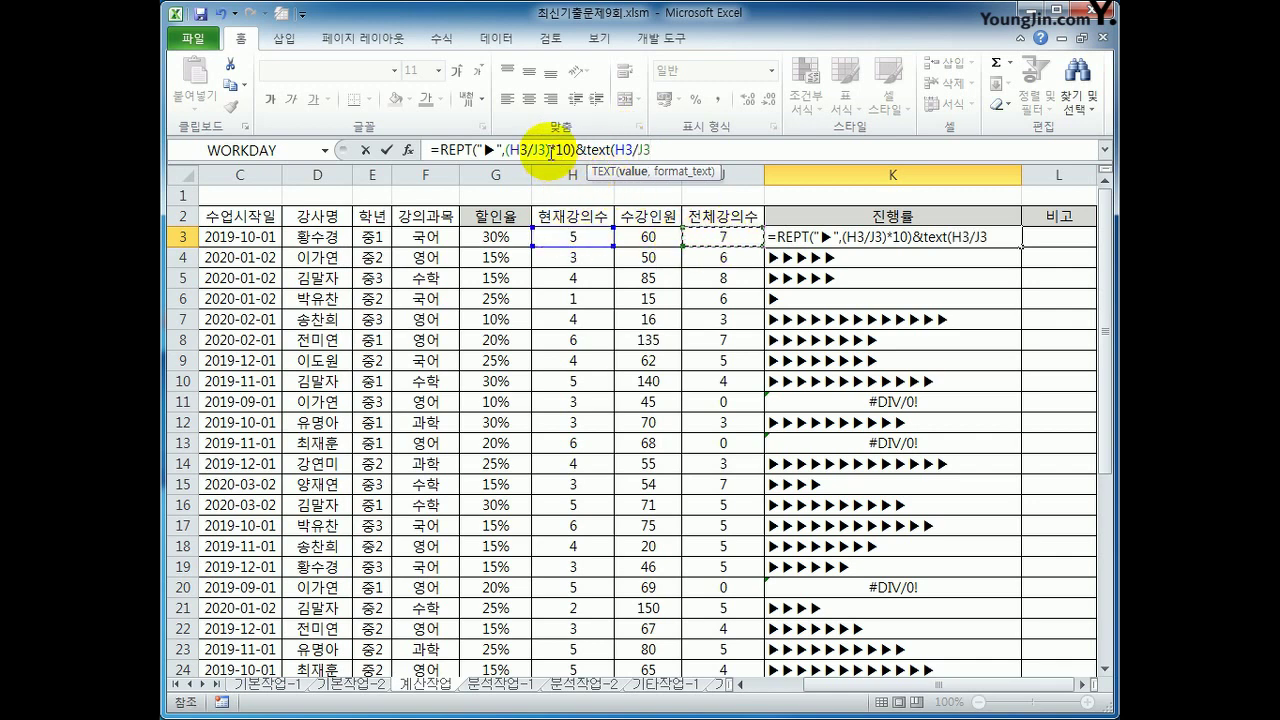
pyautogui.moveTo(549, 150); pyautogui.dragTo(509, 151)
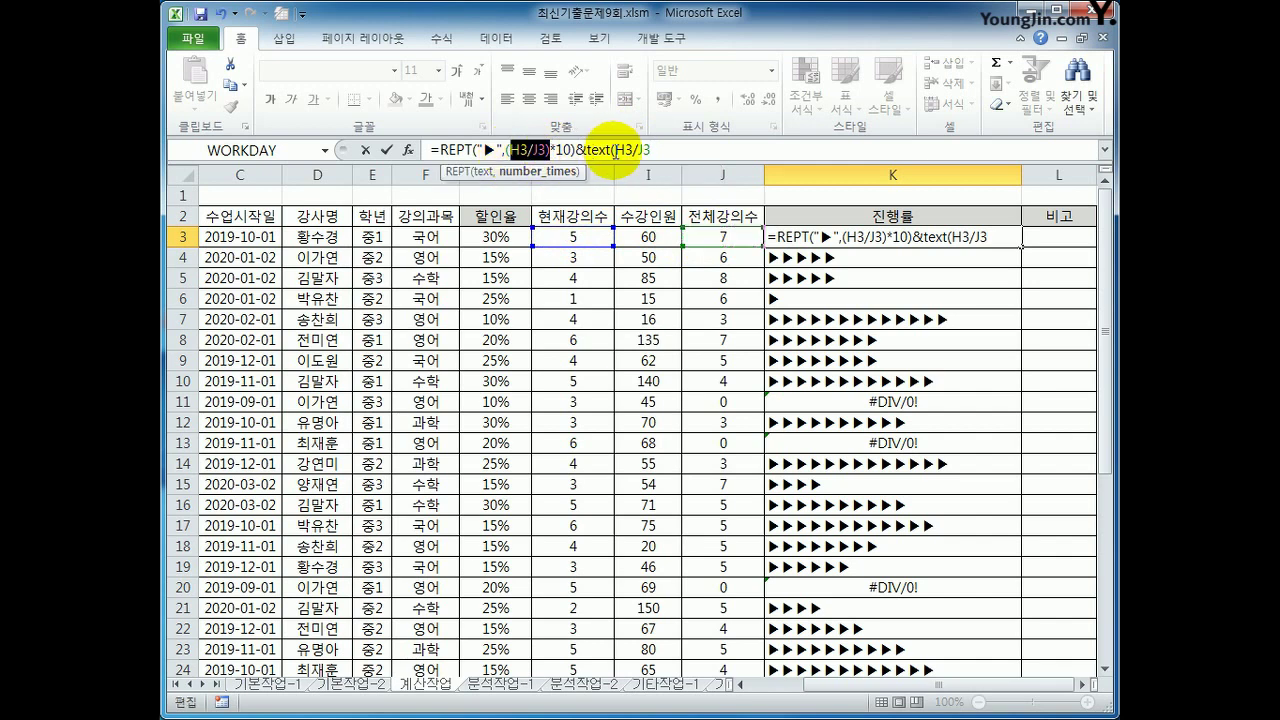
pyautogui.click(655, 149)
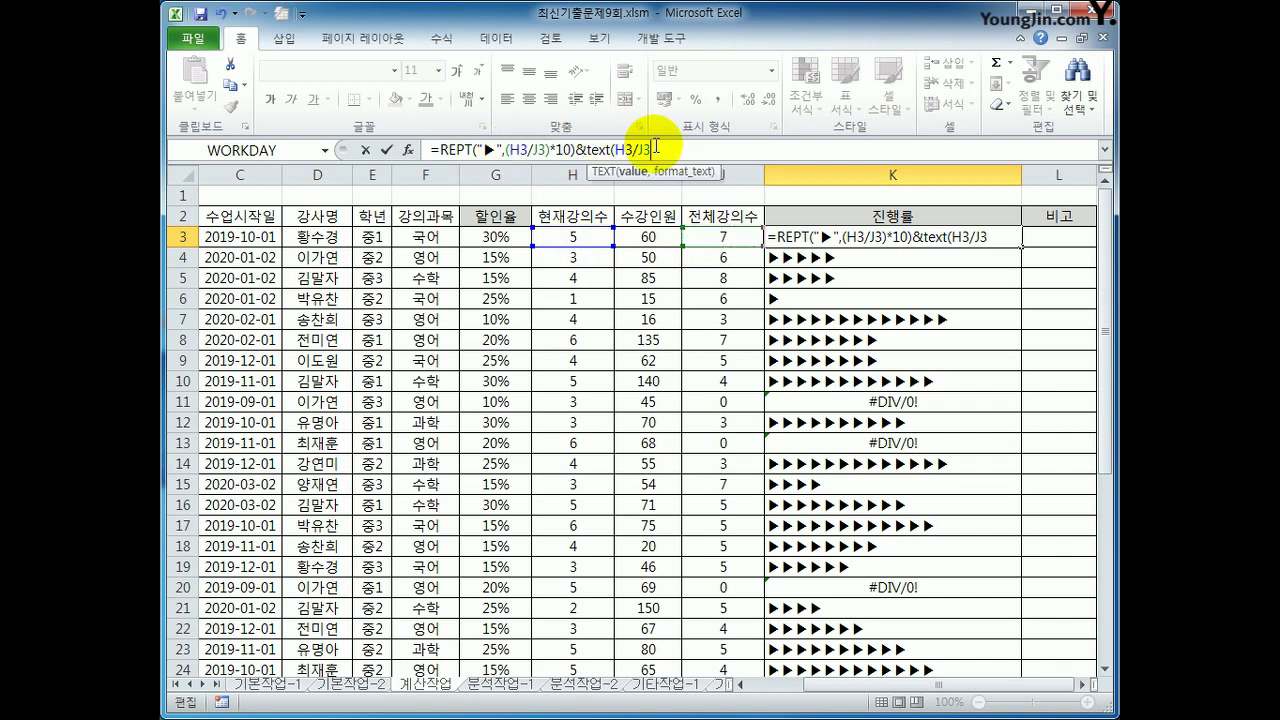
# Complete the TEXT function in K3 with the format "0.0%" and commit the formula.
pyautogui.write(',')
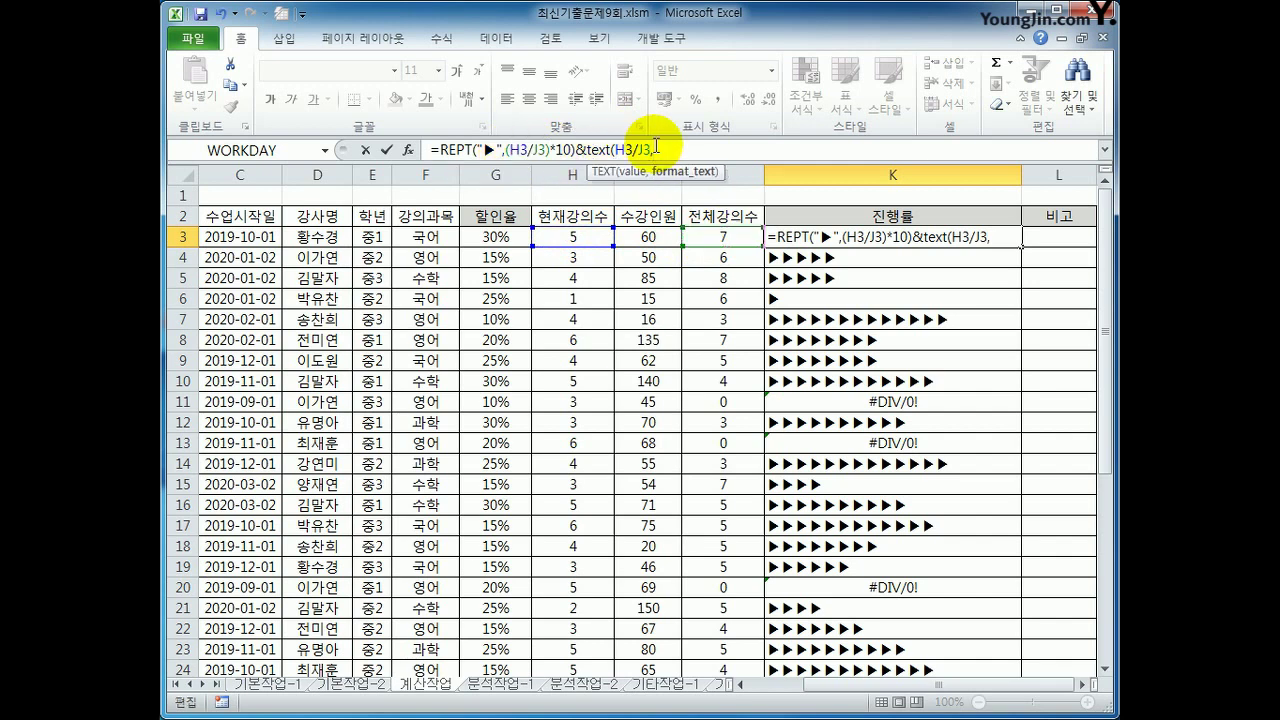
pyautogui.write('"0.0%')
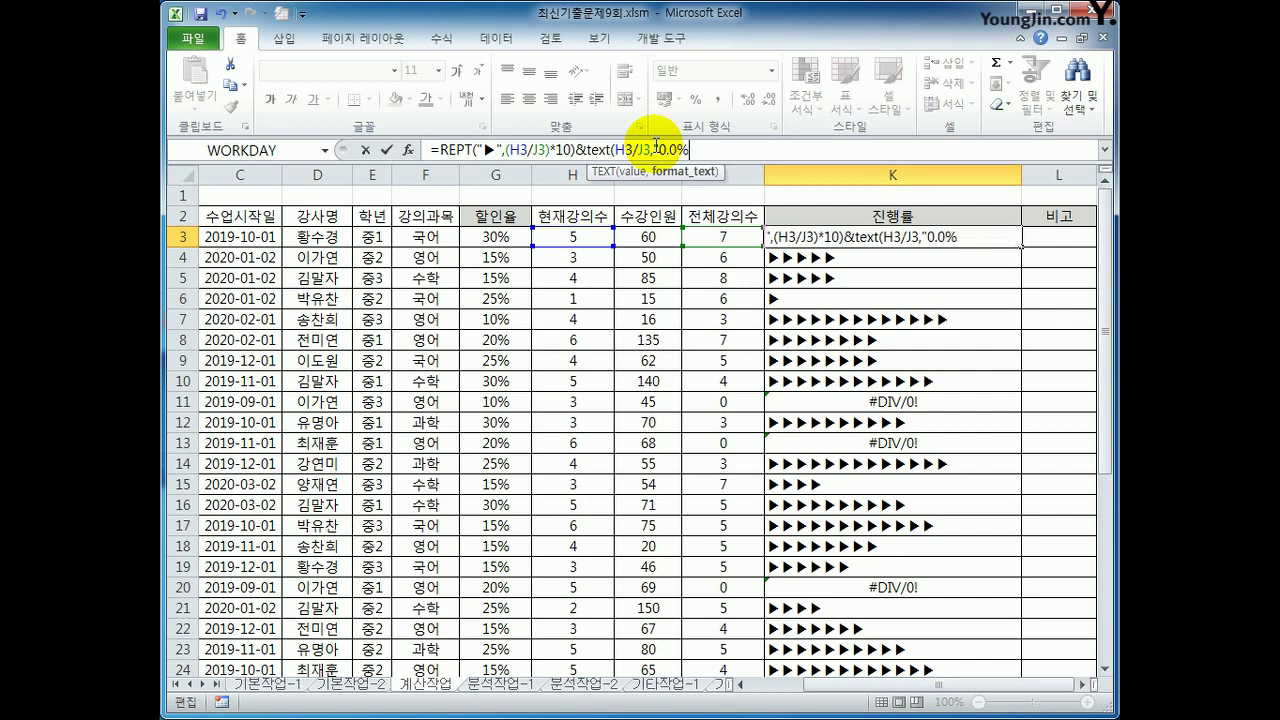
pyautogui.write('")')
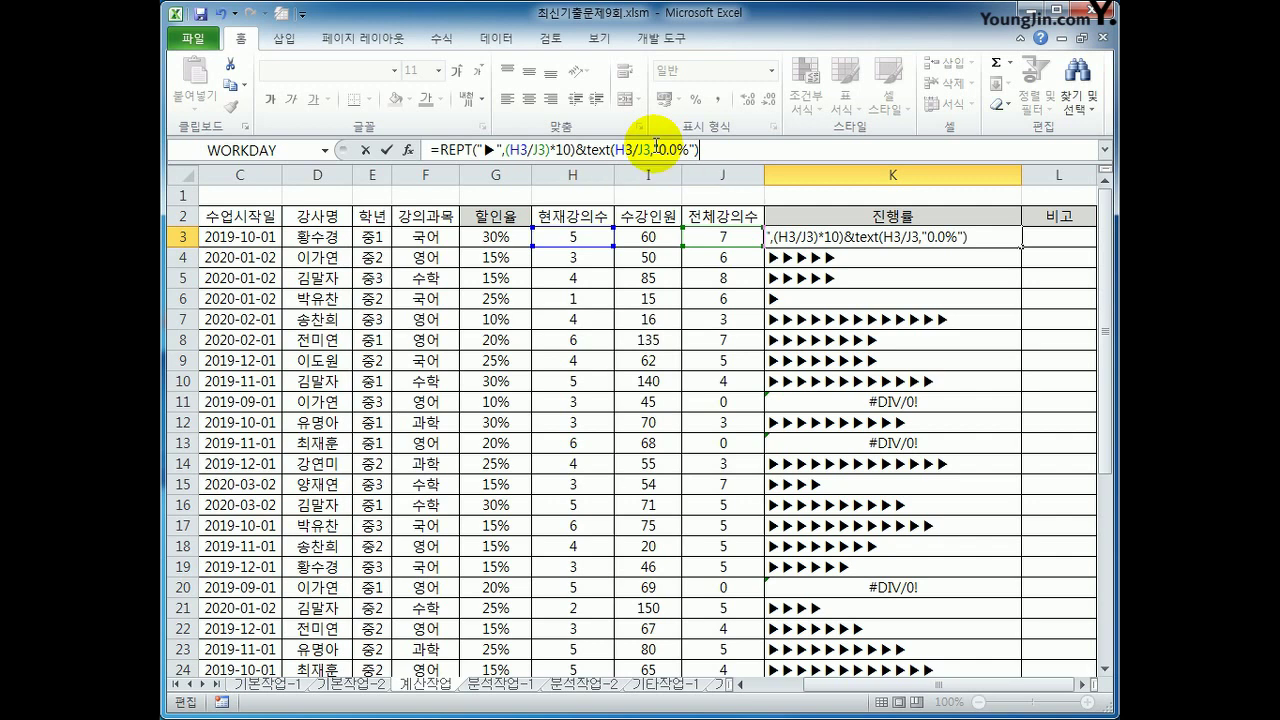
pyautogui.press('Return')
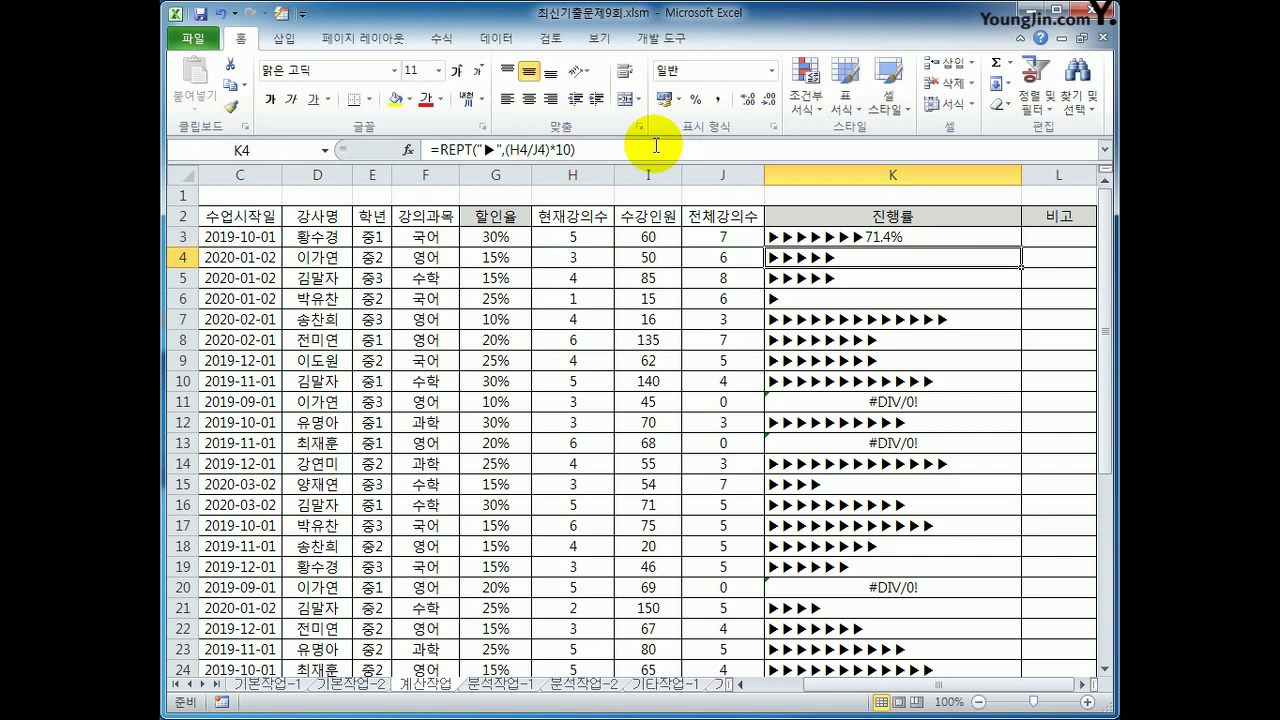
pyautogui.press('Up')
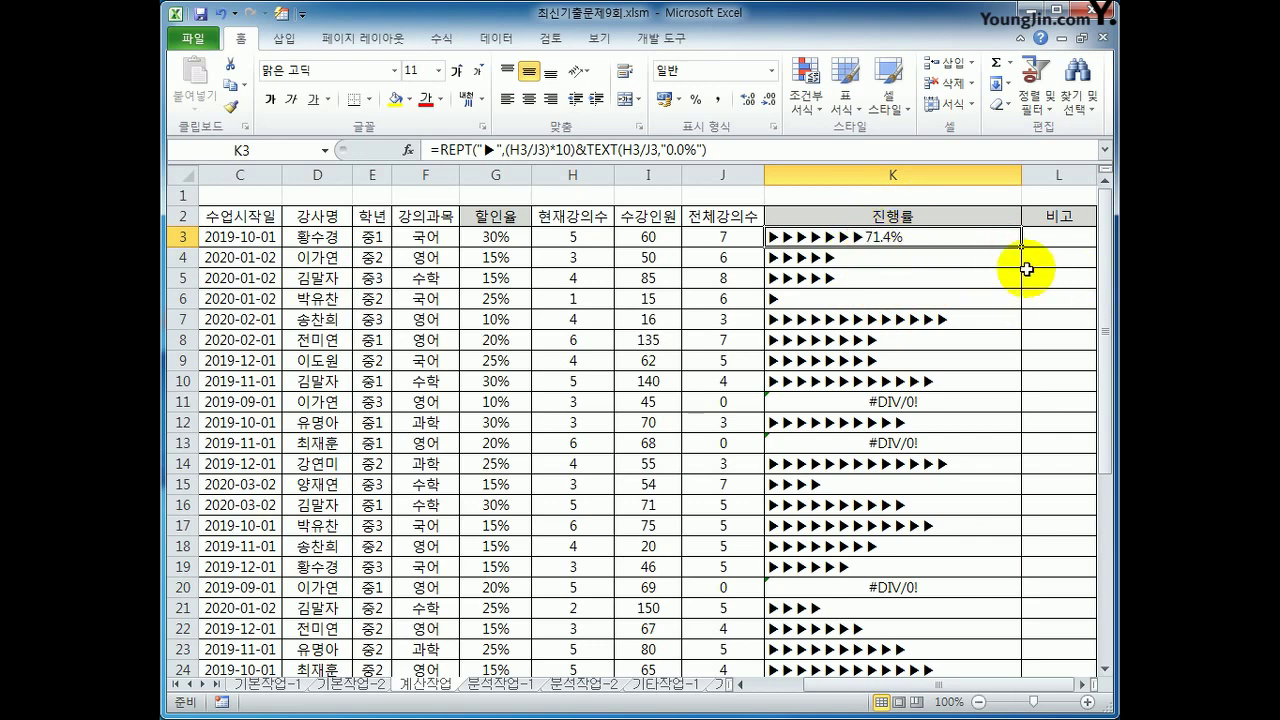
# Fill the REPT and TEXT formula from K3 down the 진행률 column and review the filled rows.
pyautogui.doubleClick(1019, 248)
pyautogui.scroll(-3, 958, 400)
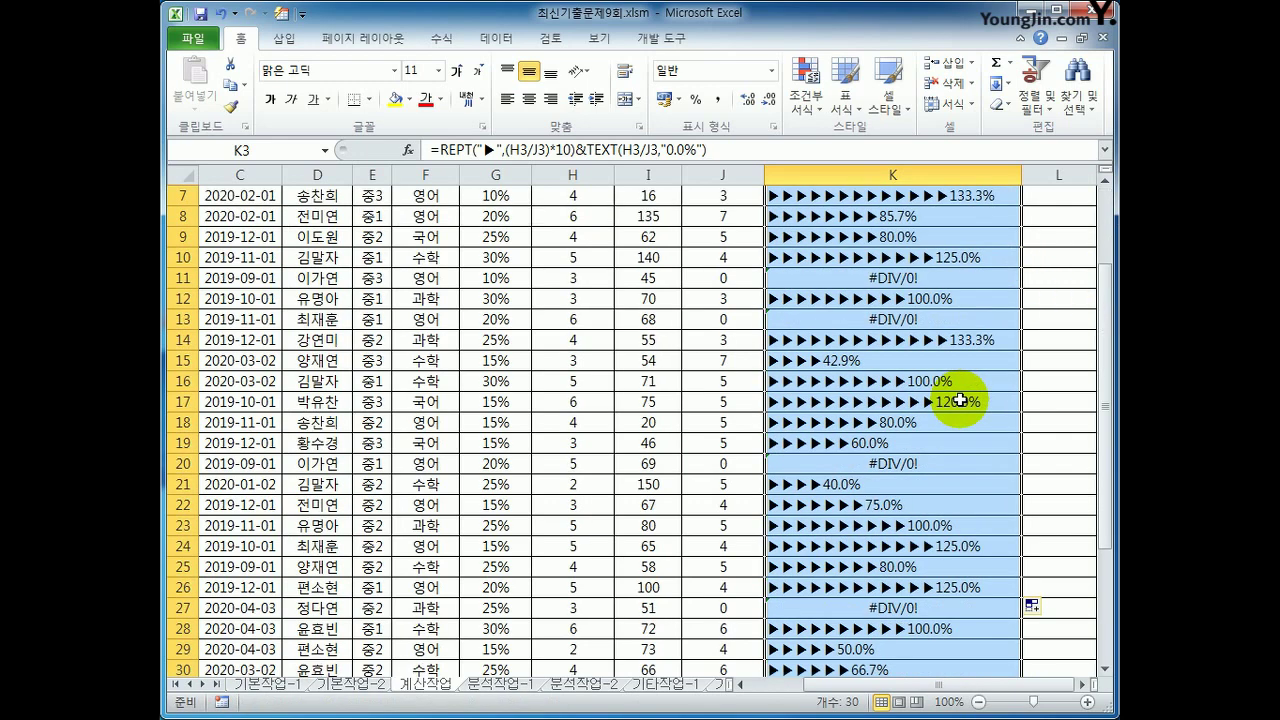
pyautogui.scroll(3, 958, 400)
# Wrap the K3 formula in IFERROR with "신생강의" as the error value and fill it down the 진행률 column.
pyautogui.click(835, 240)
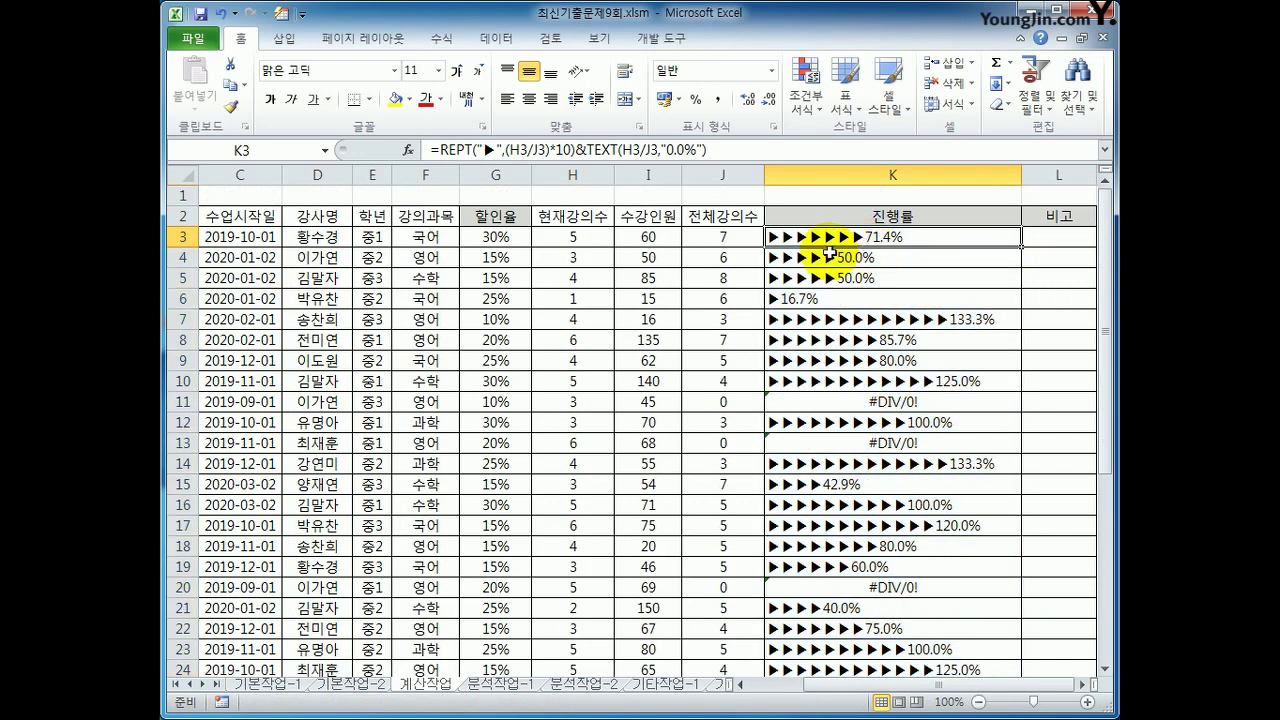
pyautogui.click(438, 150)
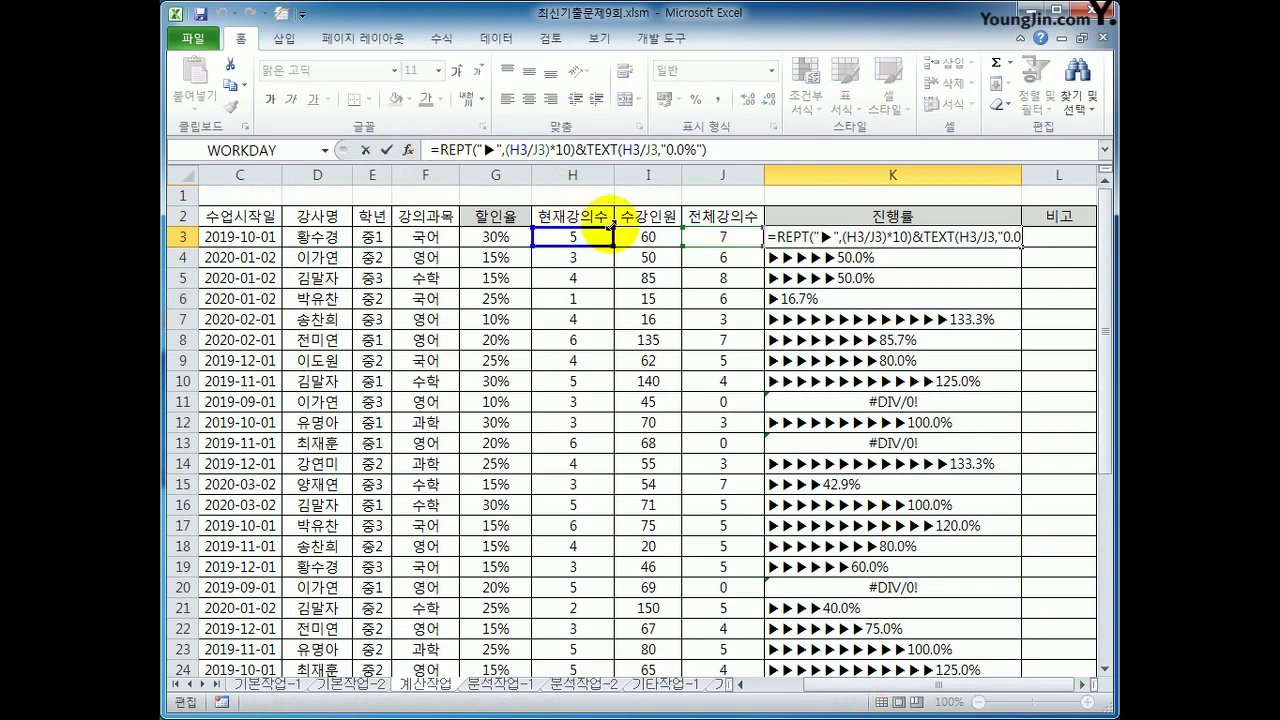
pyautogui.write('ife')
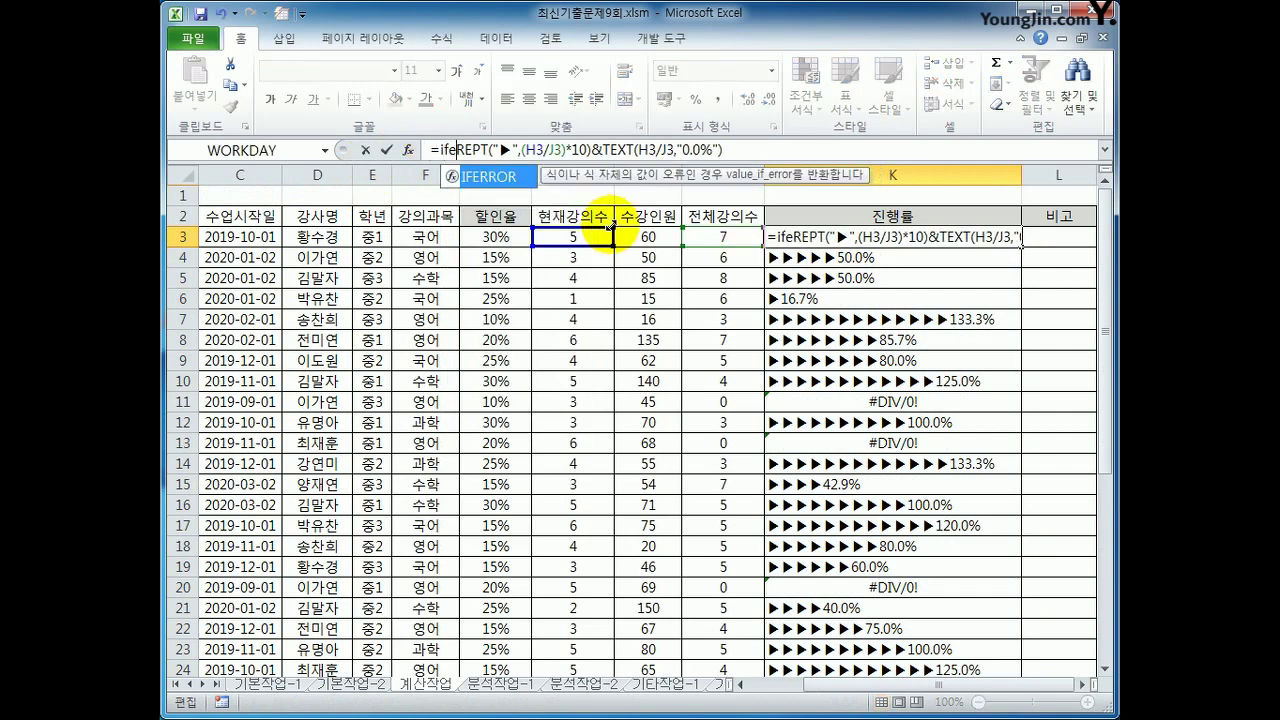
pyautogui.press('Tab')
pyautogui.press('End')
pyautogui.write(',')
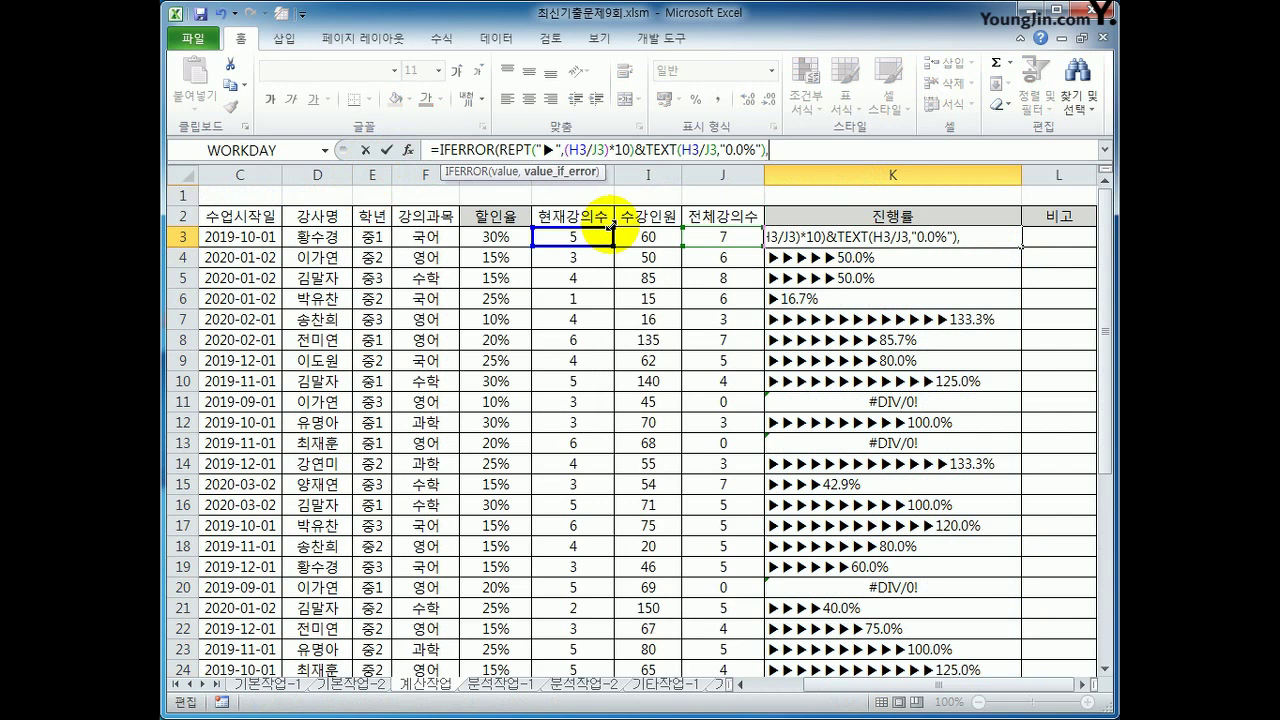
pyautogui.write('"신생강의')
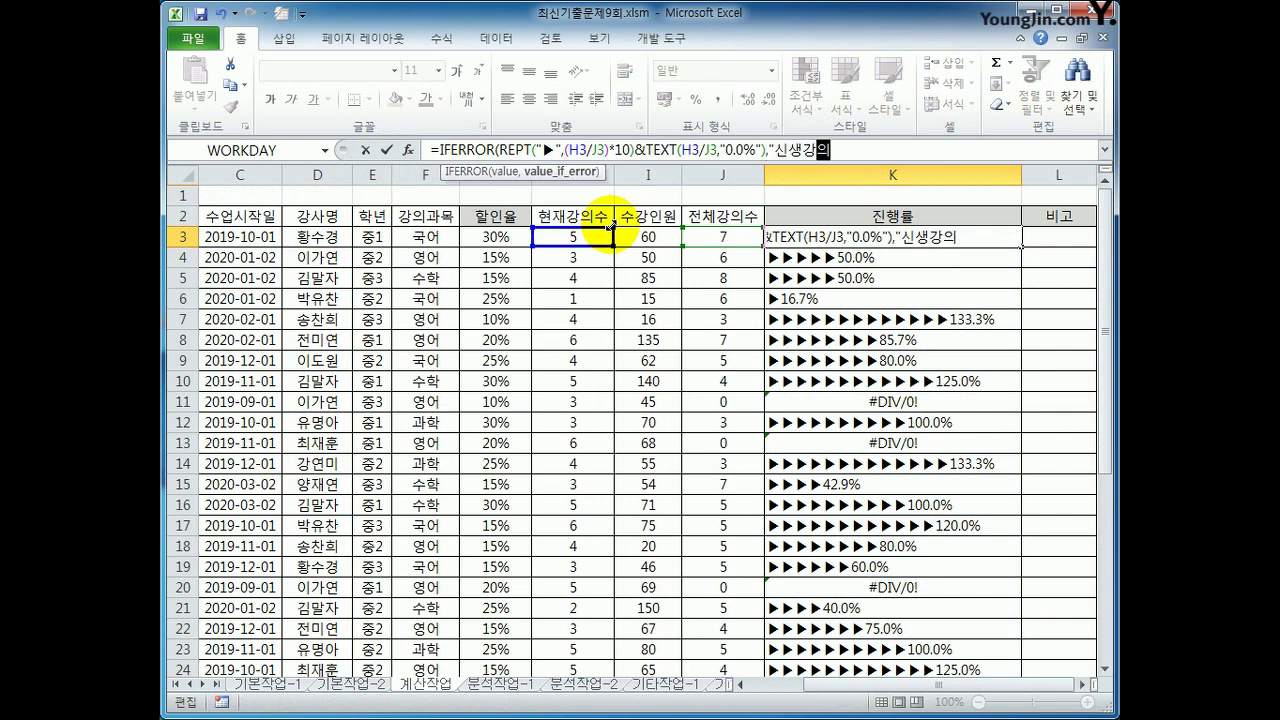
pyautogui.write('"')
pyautogui.press('Return')
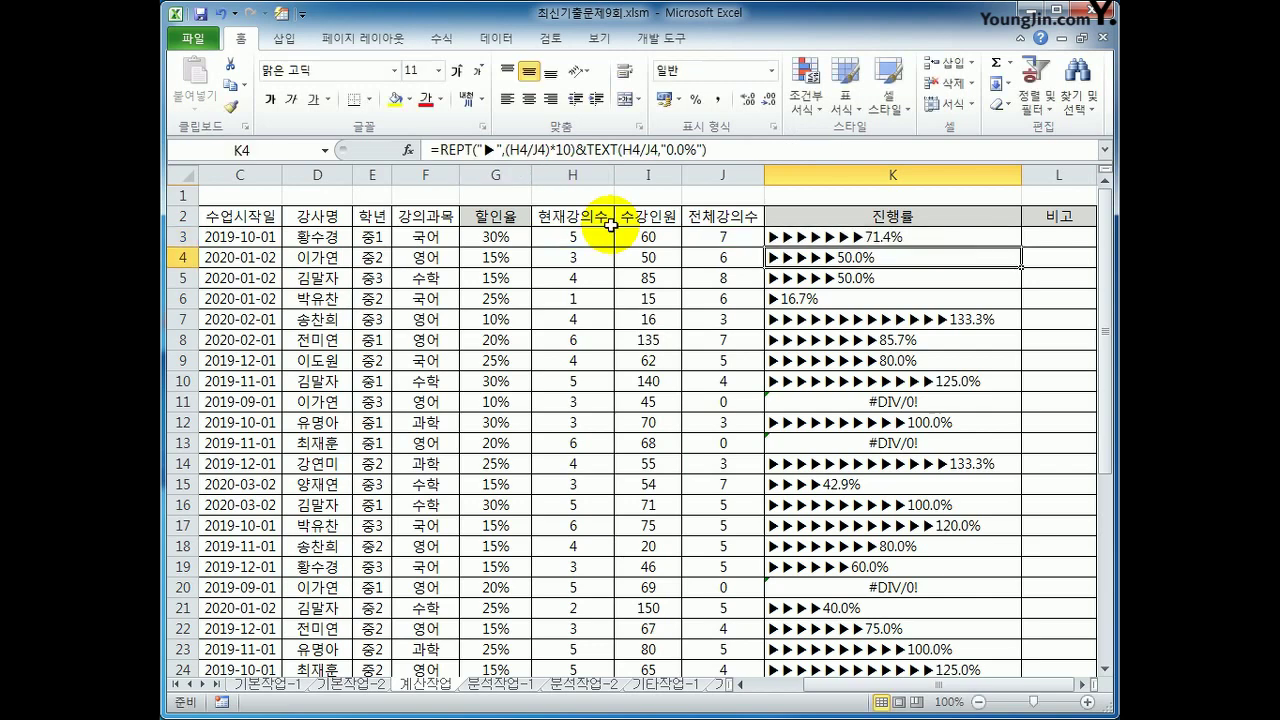
pyautogui.click(830, 240)
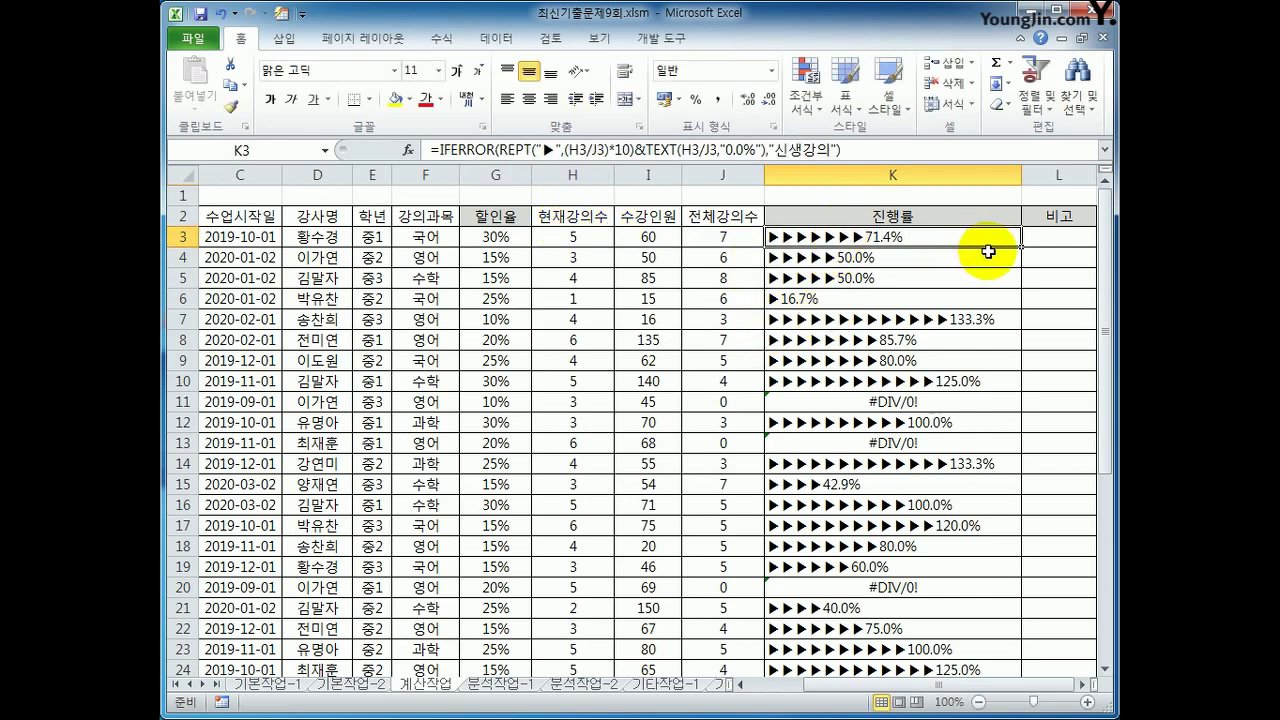
pyautogui.doubleClick(1021, 247)
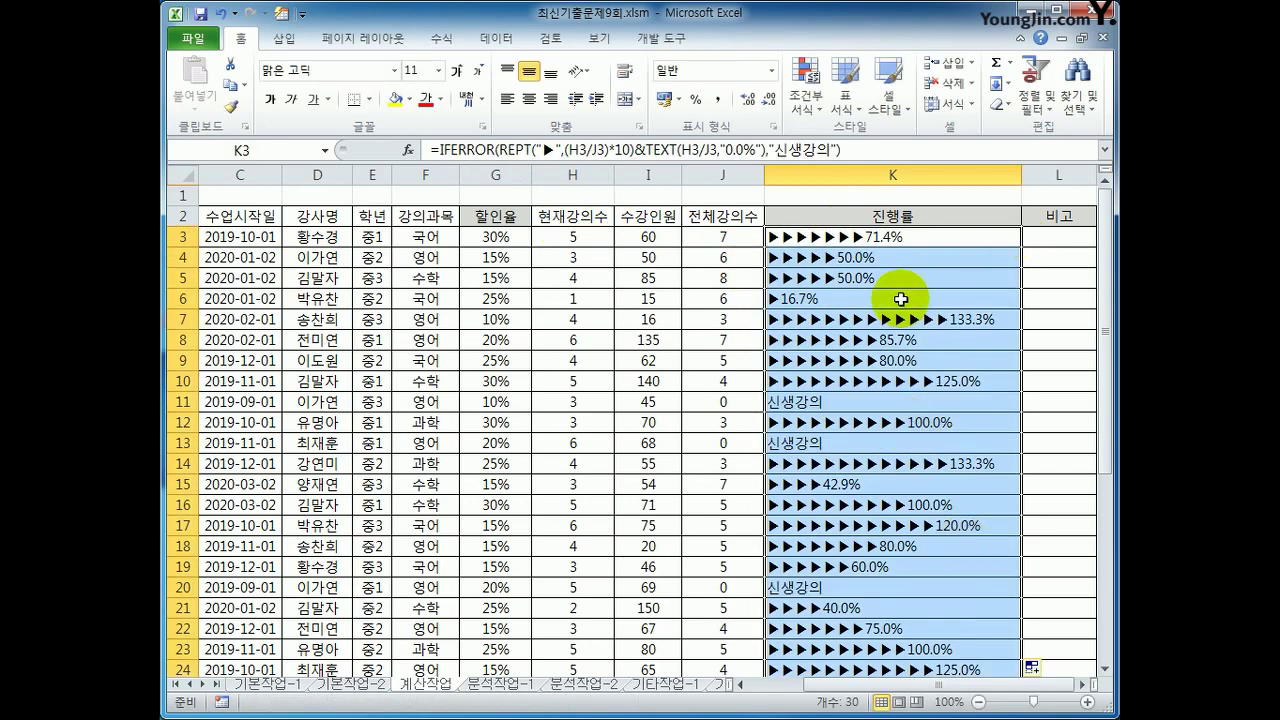
# Review the REPT, TEXT and IFERROR parts of the K3 formula and leave it as it is.
pyautogui.click(882, 236)
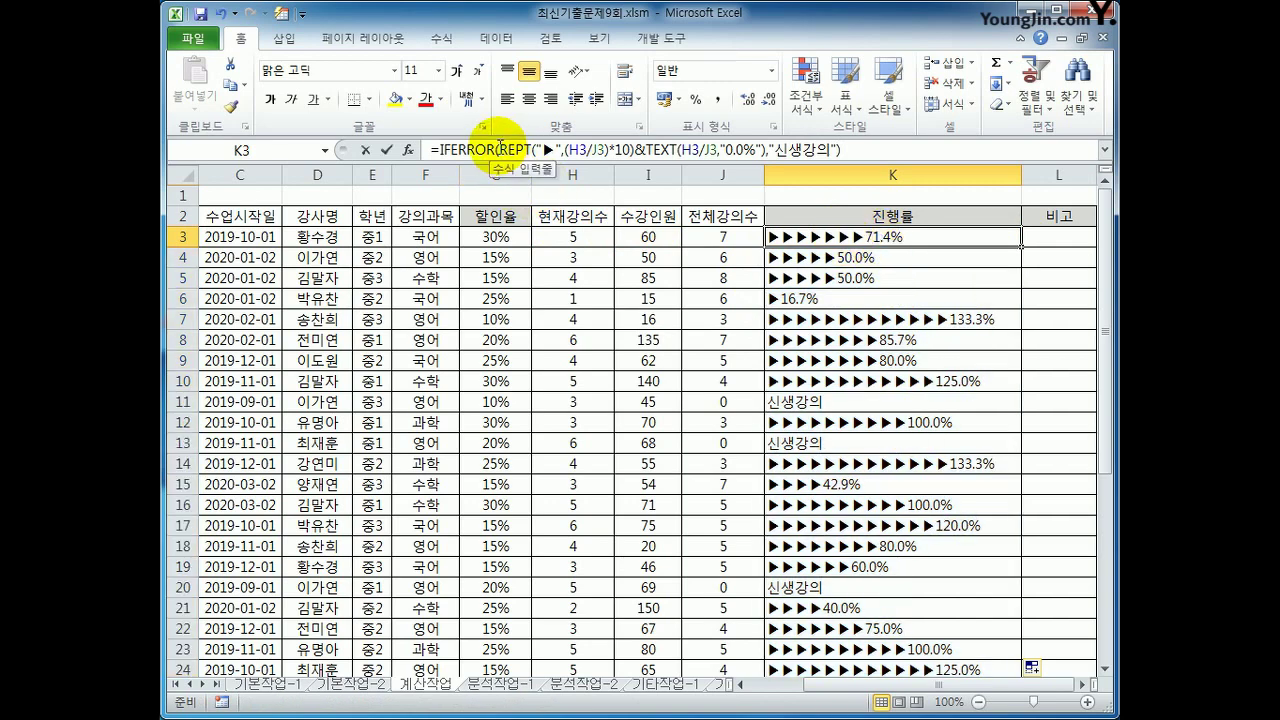
pyautogui.doubleClick(520, 150)
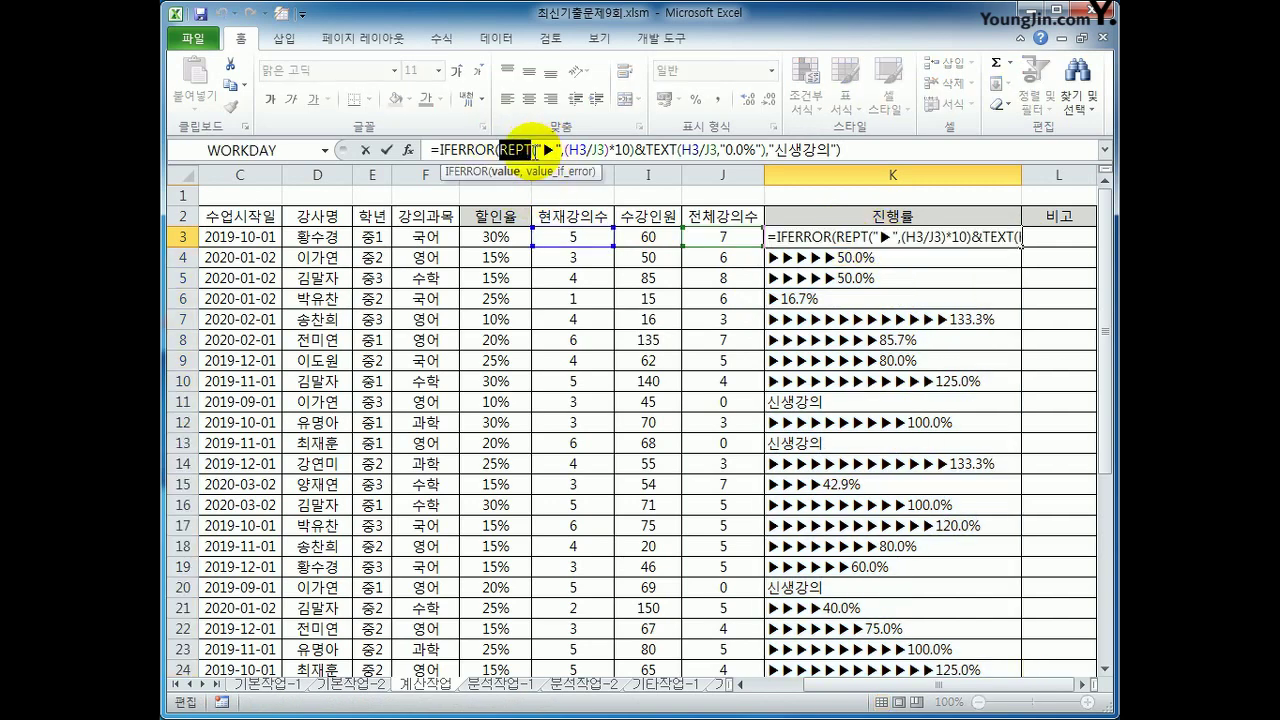
pyautogui.doubleClick(549, 150)
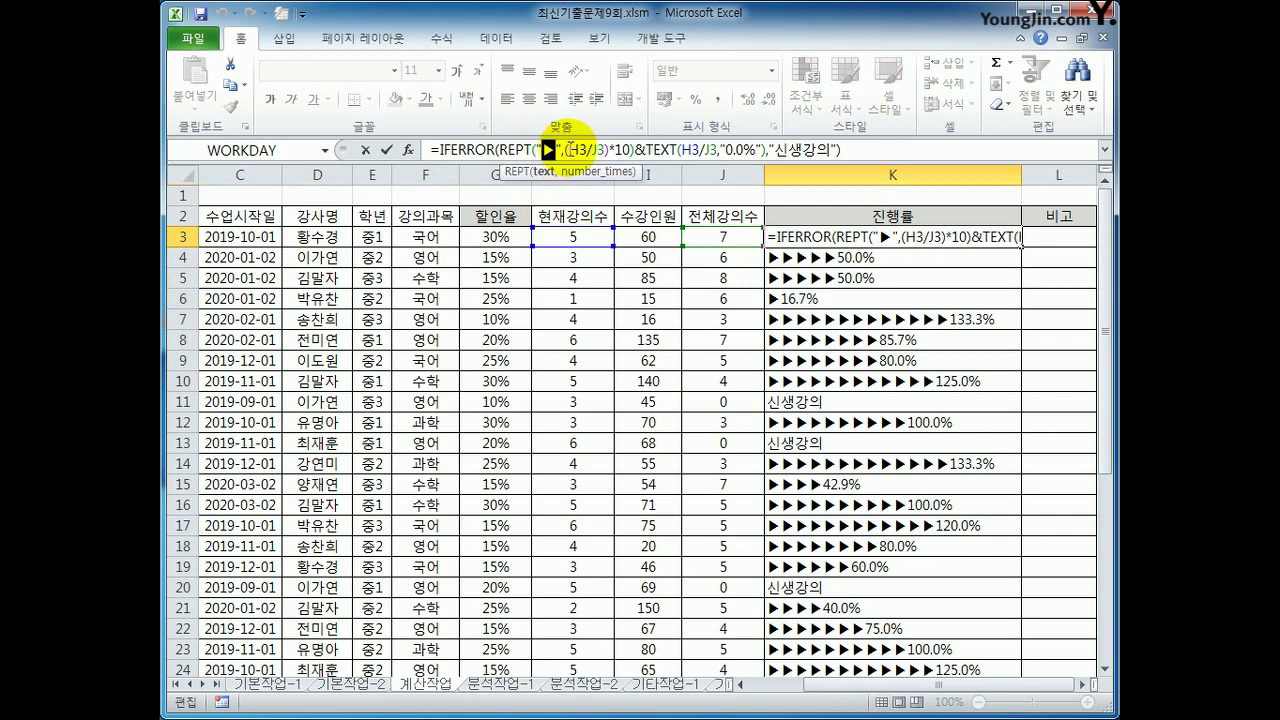
pyautogui.moveTo(566, 150); pyautogui.dragTo(501, 150)
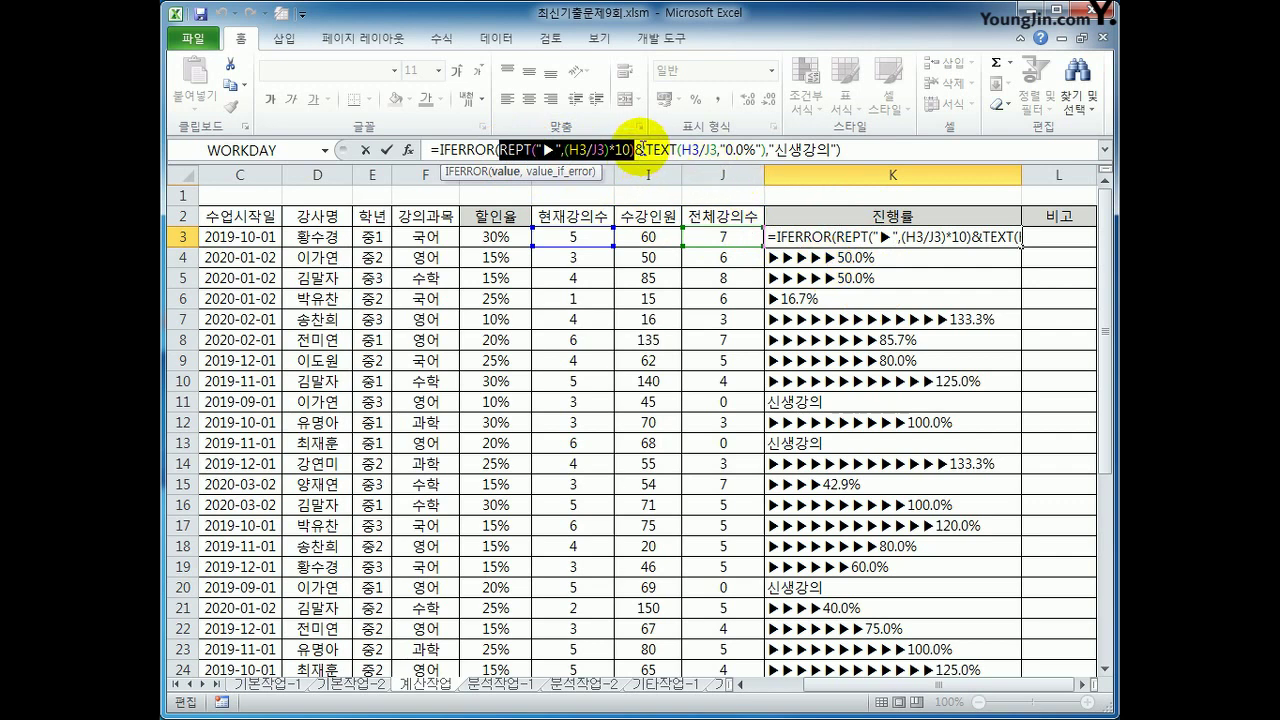
pyautogui.click(645, 149)
pyautogui.moveTo(646, 149); pyautogui.dragTo(766, 150)
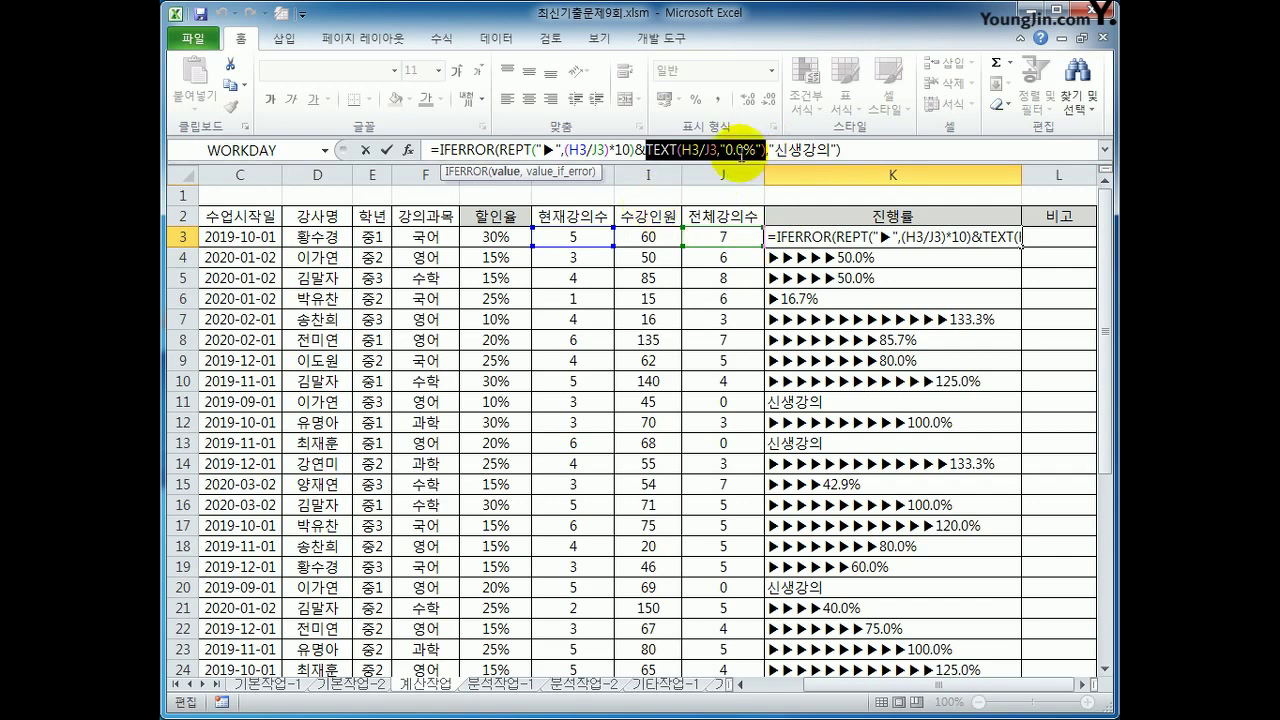
pyautogui.moveTo(766, 150); pyautogui.dragTo(750, 150)
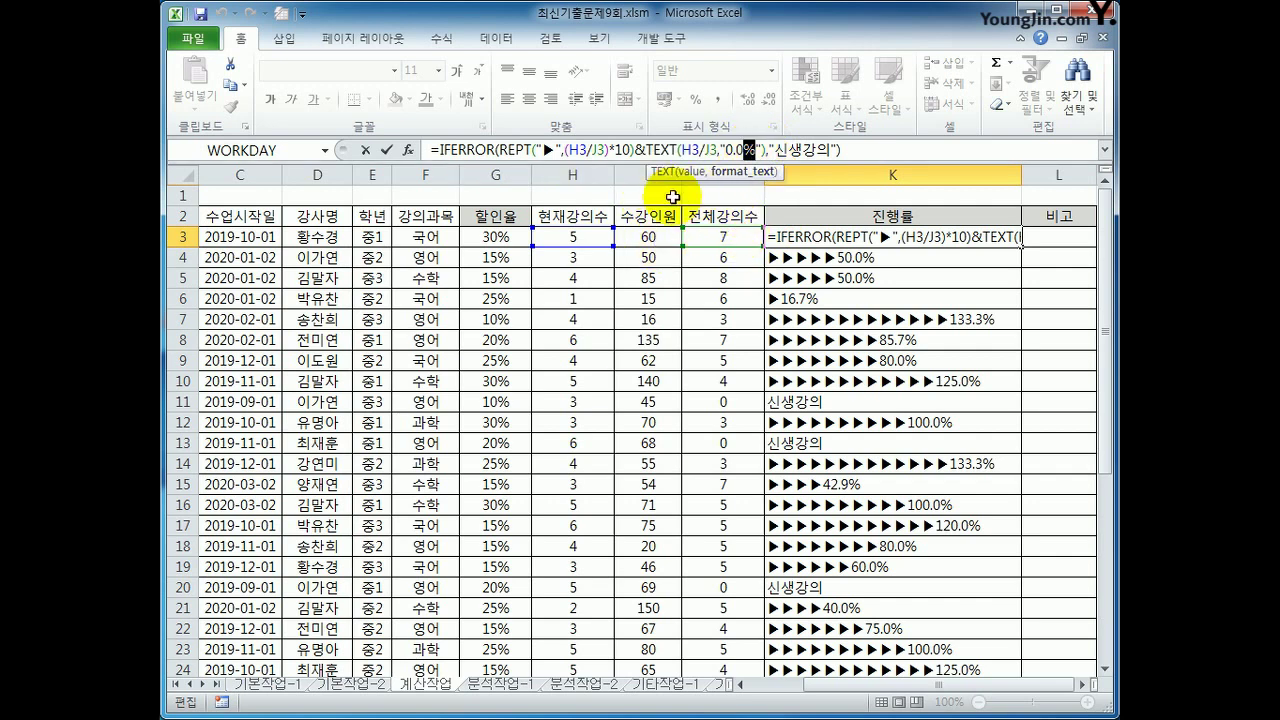
pyautogui.moveTo(726, 150); pyautogui.dragTo(498, 150)
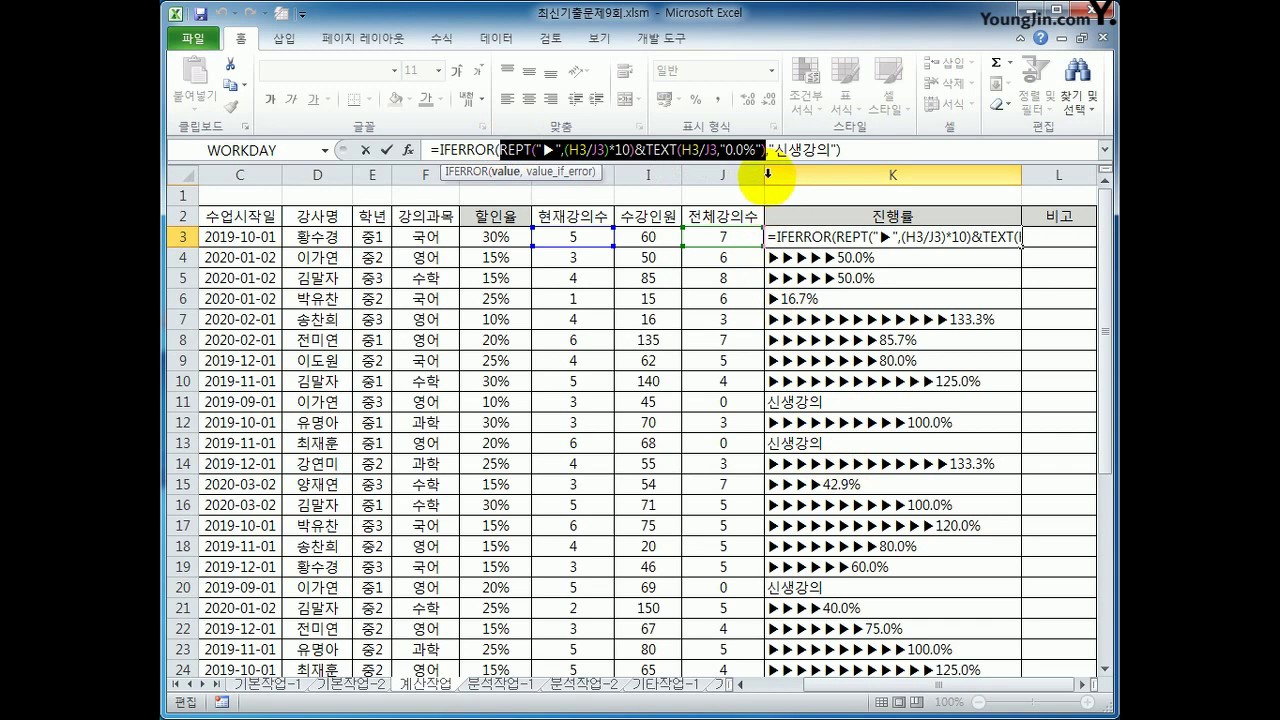
pyautogui.click(868, 156)
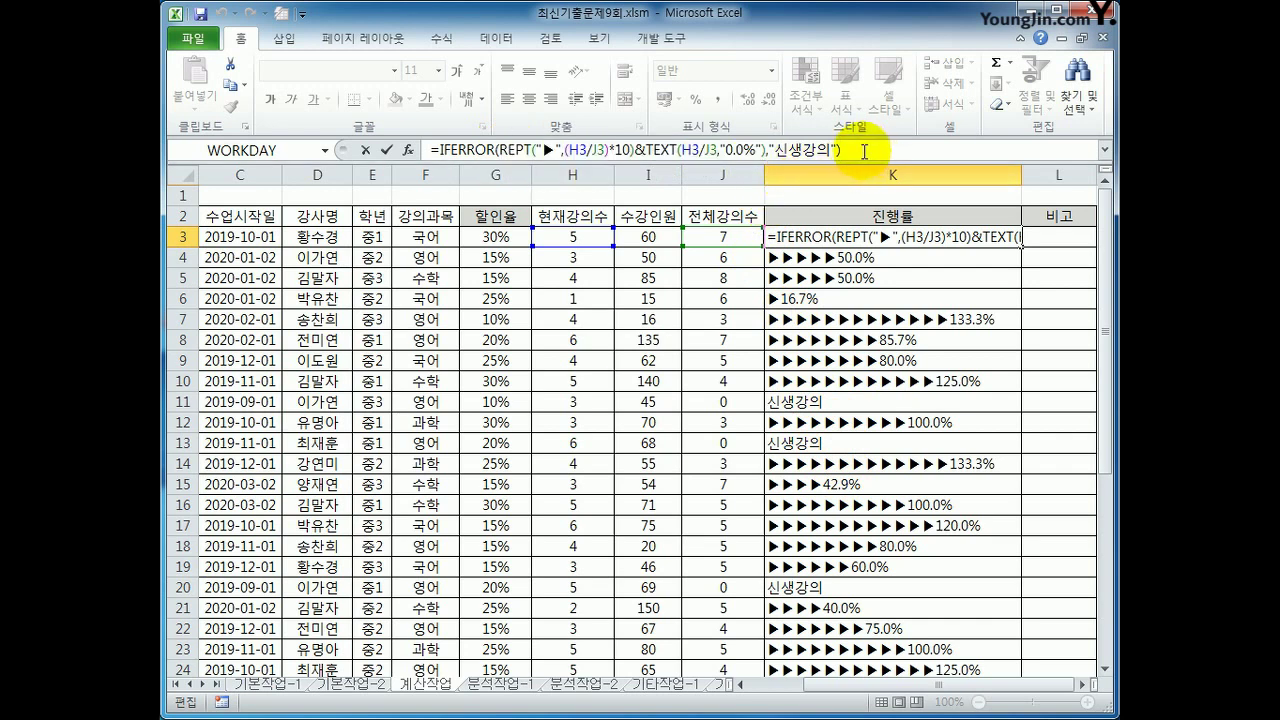
pyautogui.press('Return')
pyautogui.click(973, 238)
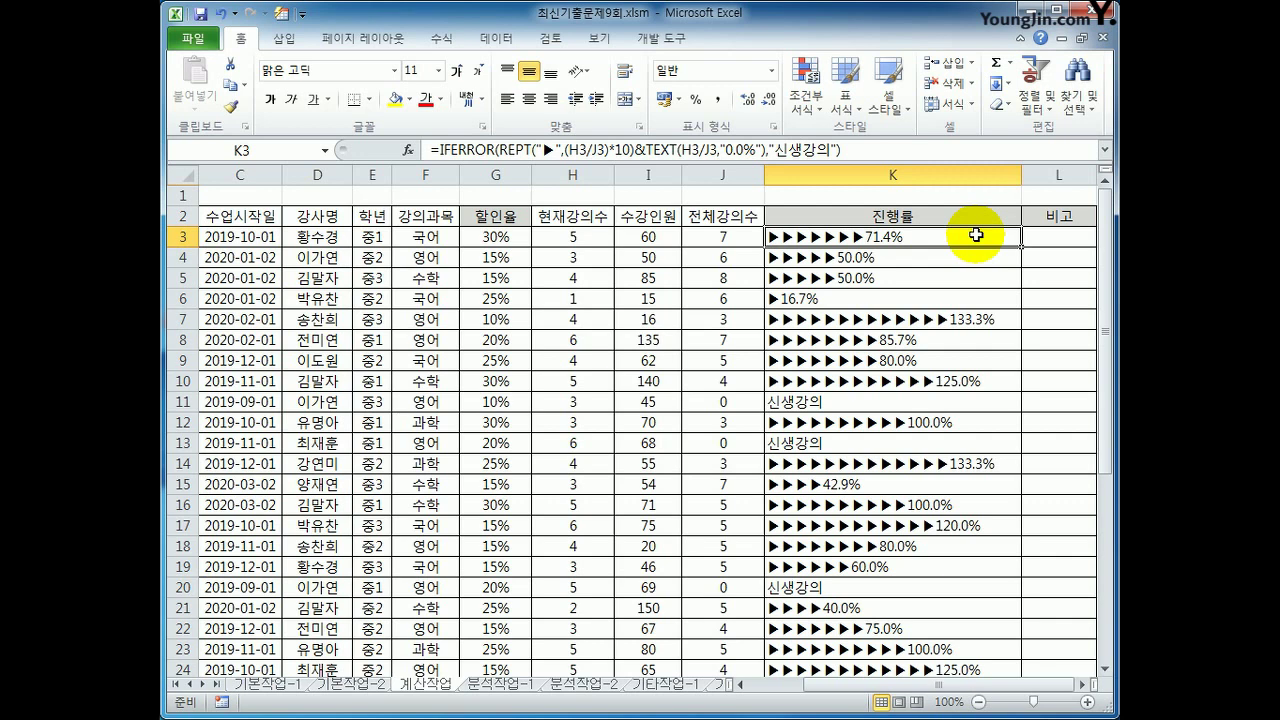
# Select L3 in the 비고 column, open the Visual Basic editor and insert a new module.
pyautogui.click(1043, 233)
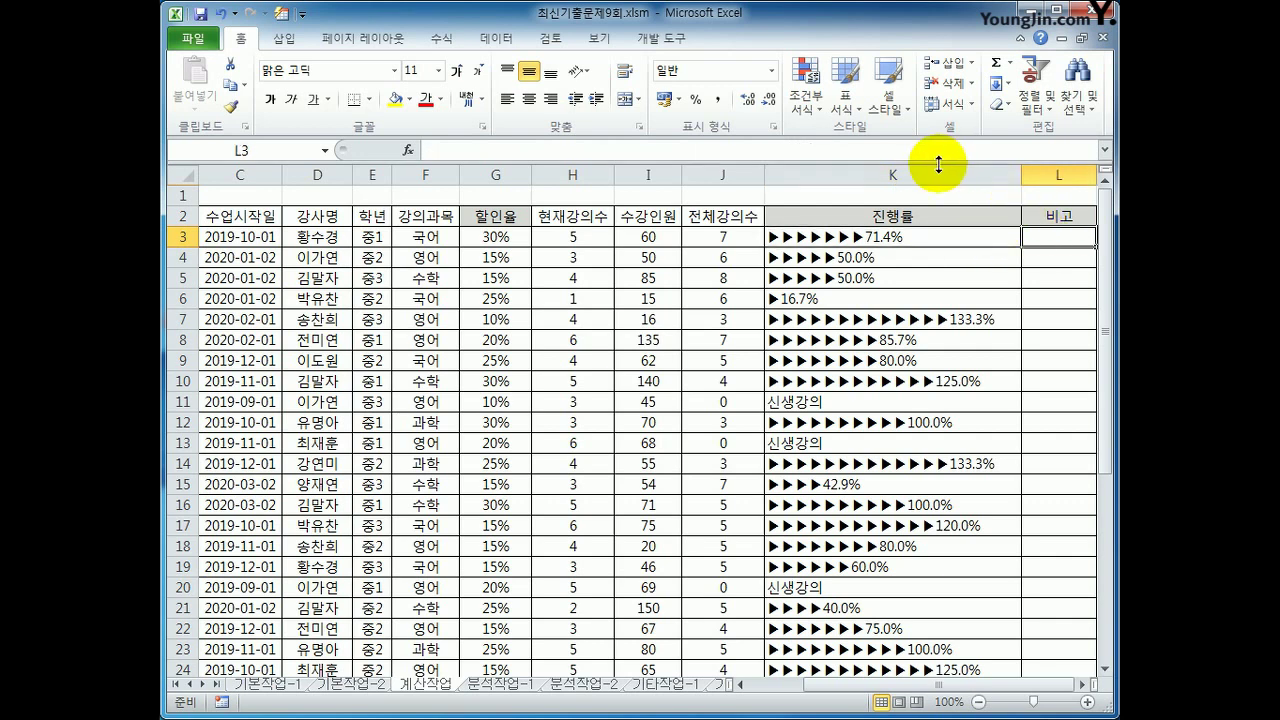
pyautogui.click(670, 42)
pyautogui.click(179, 82)
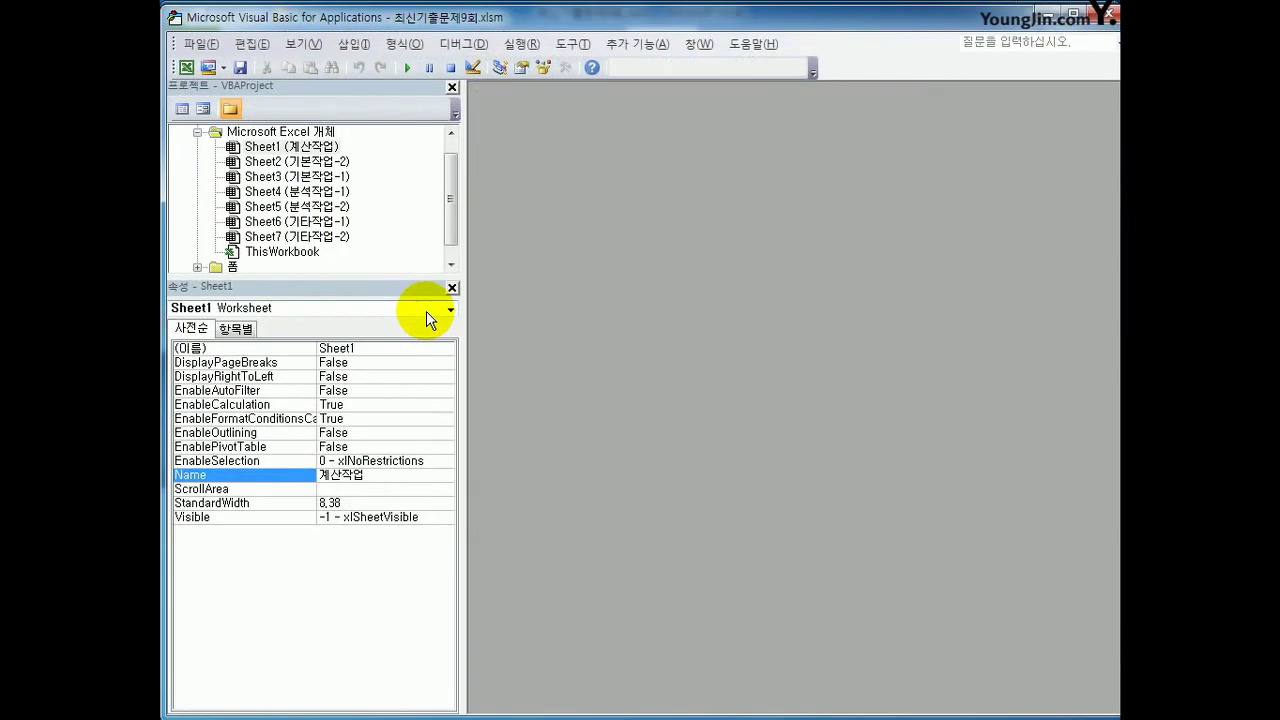
pyautogui.click(350, 44)
pyautogui.click(348, 102)
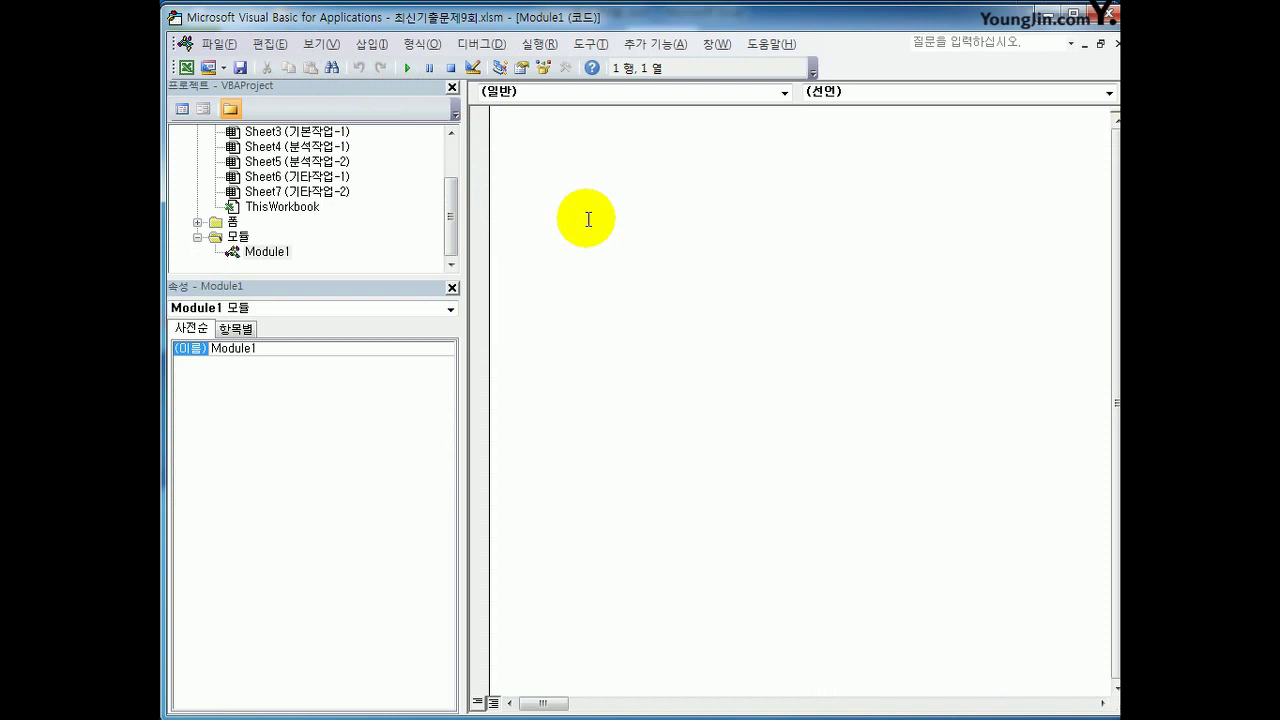
# Declare the public function fn비고 with the arguments 현재강의수 and 수강인원 in the new module.
pyautogui.write('public function fn')
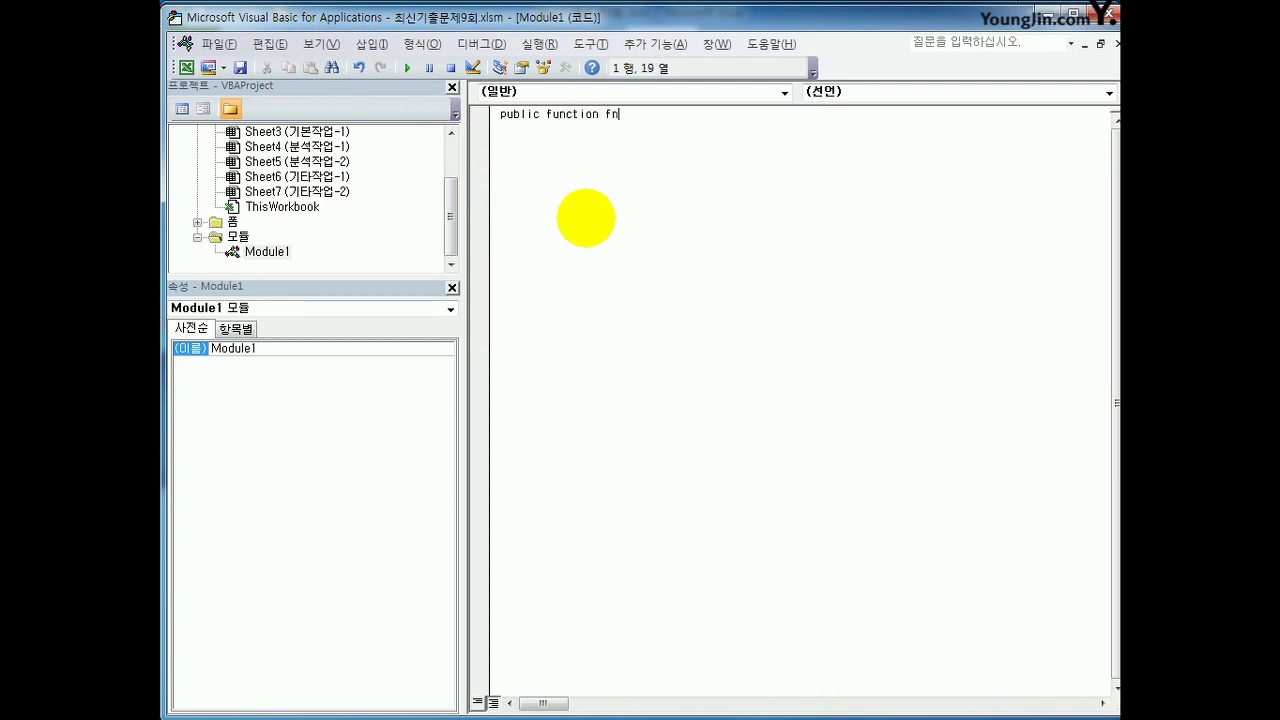
pyautogui.write('비고(현재강의수, ')
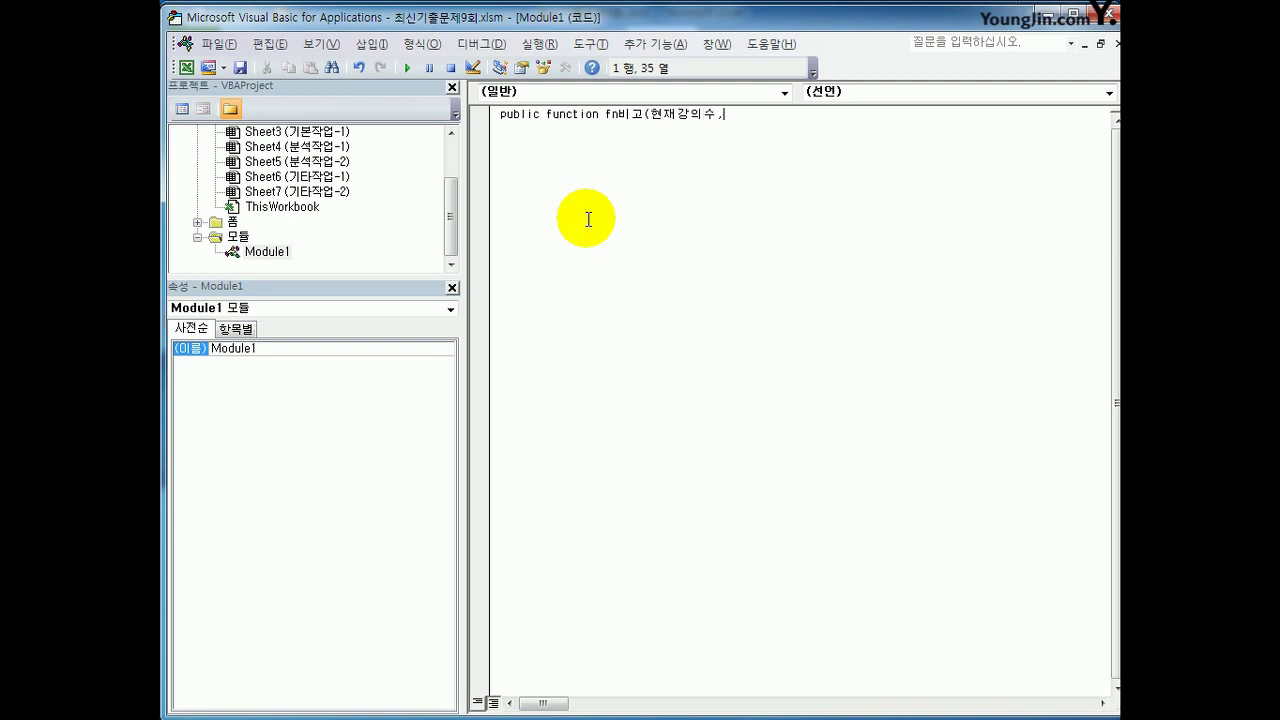
pyautogui.write('수강인원)')
pyautogui.press('Return')
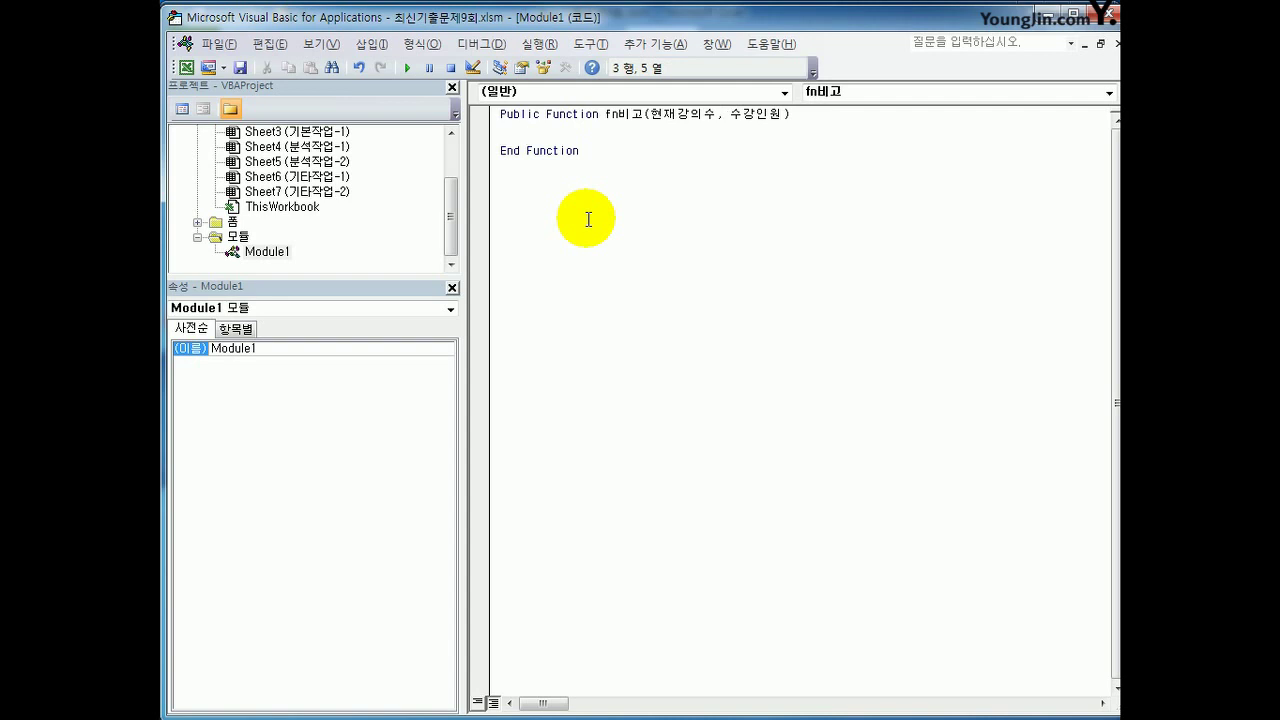
# Add an If condition to fn비고 that returns "강의증설" when 수강인원 / 현재강의수 >= 20.
pyautogui.write('if 수강인원/현재강의')
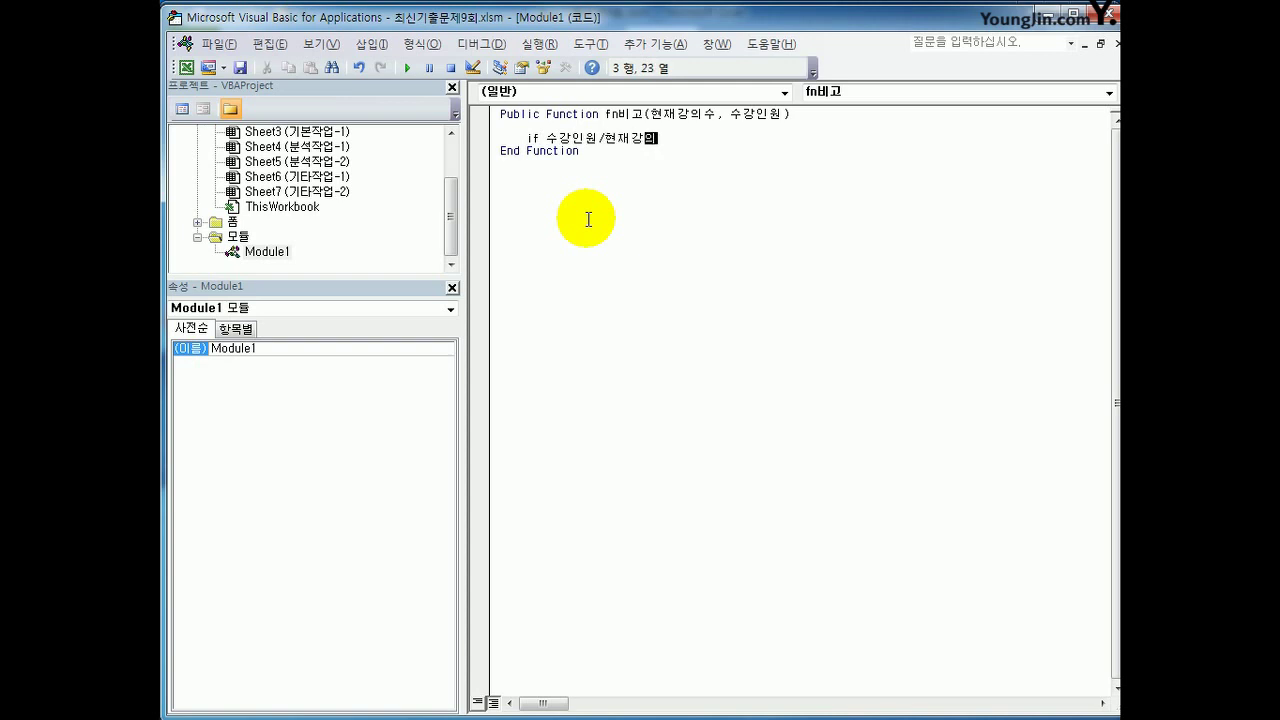
pyautogui.write('수 >=20 then')
pyautogui.press('Return')
pyautogui.write('fn')
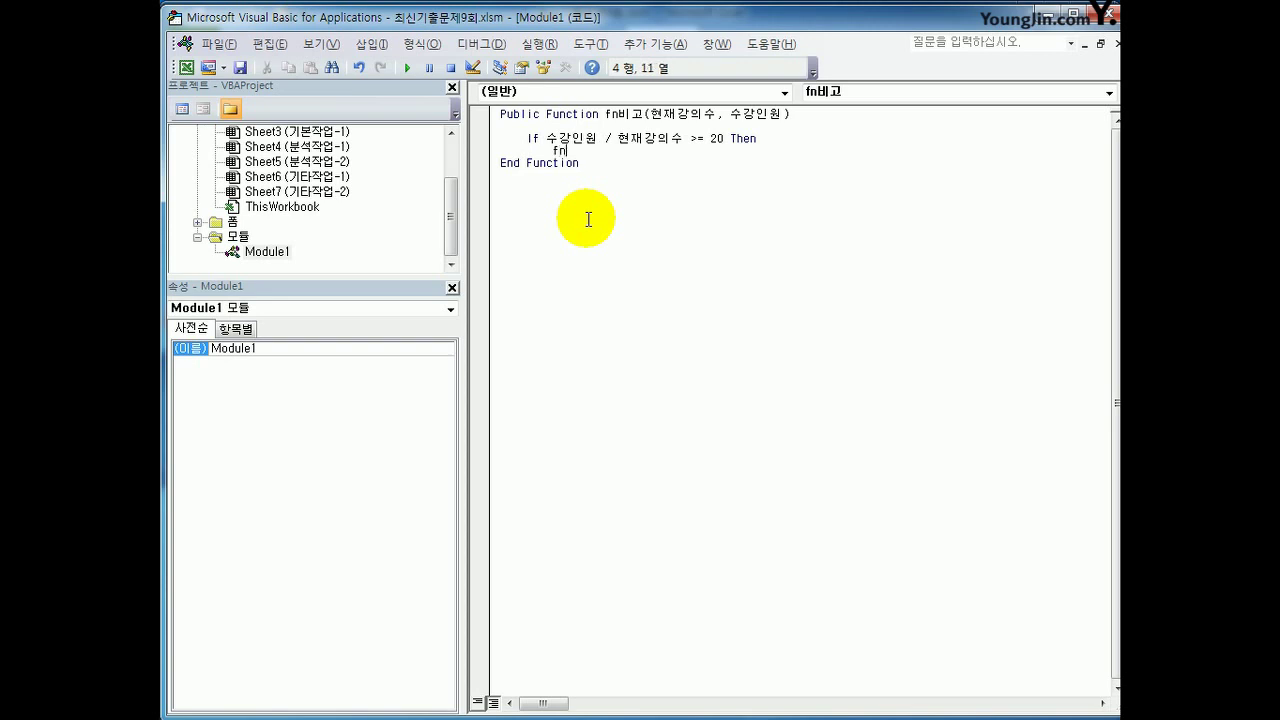
pyautogui.write('비고 = "')
pyautogui.write('rkddml')
pyautogui.press('BackSpace')
pyautogui.press('BackSpace')
pyautogui.press('BackSpace')
pyautogui.press('BackSpace')
pyautogui.press('BackSpace')
pyautogui.press('Hangul')
pyautogui.write('가의증설"')
pyautogui.press('Return')
# Add an ElseIf branch that returns "강의폐강" when 수강인원 / 현재강의수 <= 5.
pyautogui.write('ㄷ')
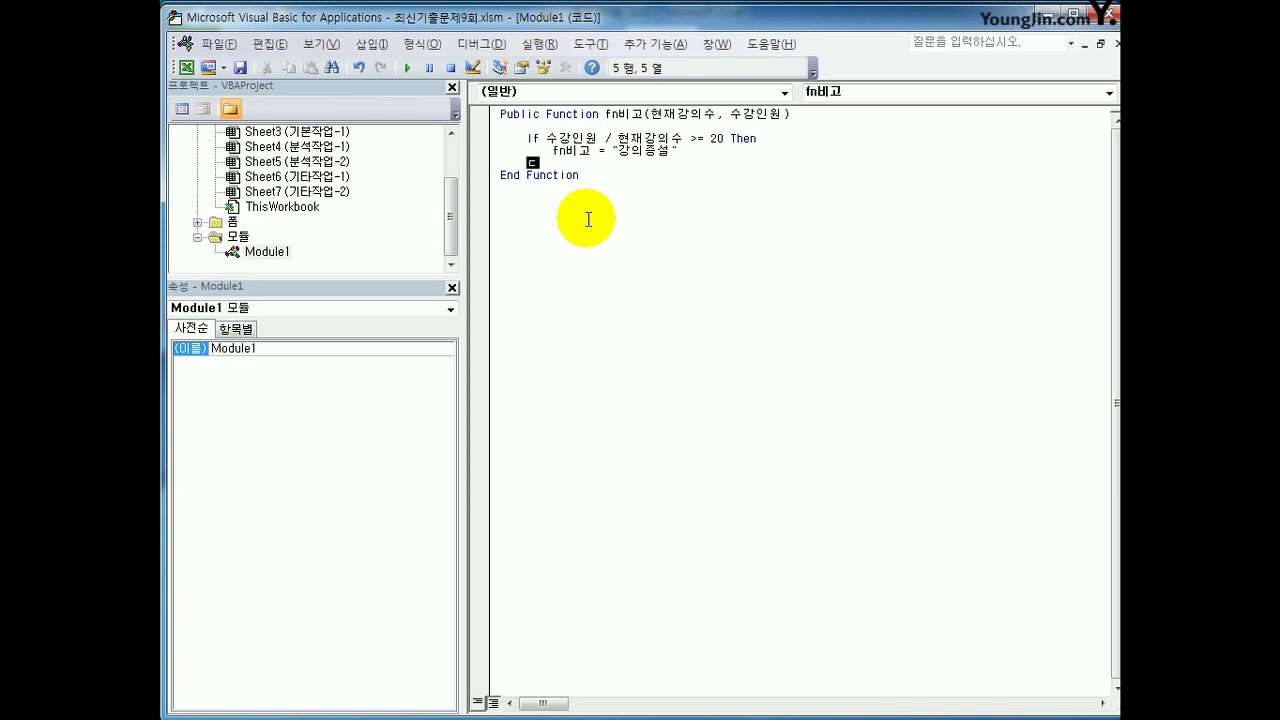
pyautogui.press('BackSpace')
pyautogui.press('Hangul')
pyautogui.write('end')
pyautogui.press('BackSpace')
pyautogui.press('BackSpace')
pyautogui.write('lseif')
pyautogui.press('Hangul')
pyautogui.write('수강인원/현재강의수 ')
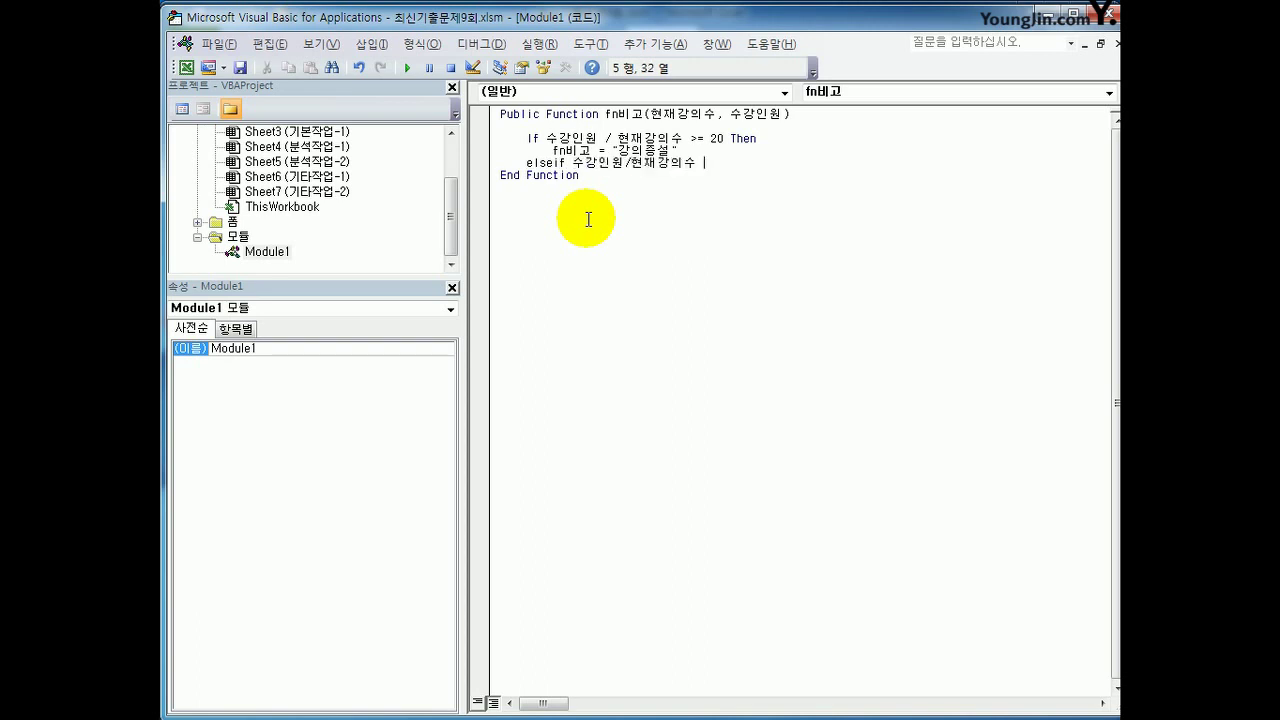
pyautogui.write('<=5 then')
pyautogui.press('Return')
pyautogui.write('fn비고 = ')
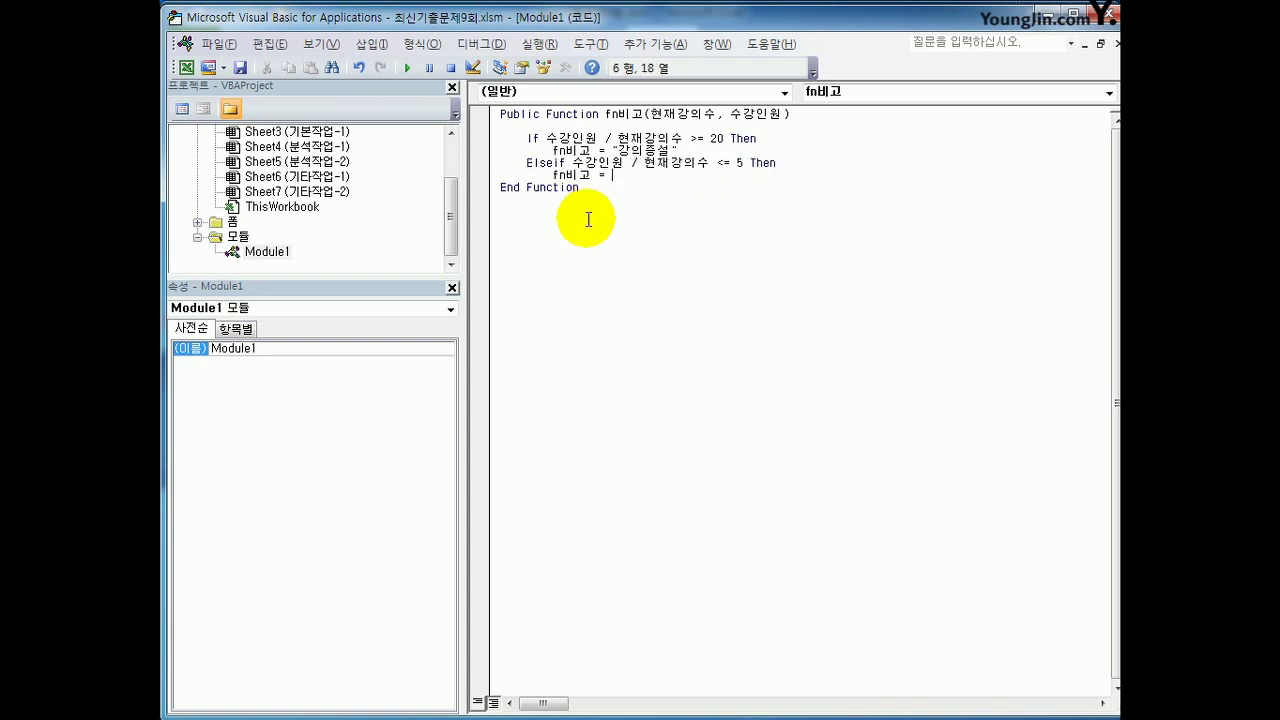
pyautogui.write('"강의폐가')
pyautogui.write('ㅇ"')
pyautogui.press('Return')
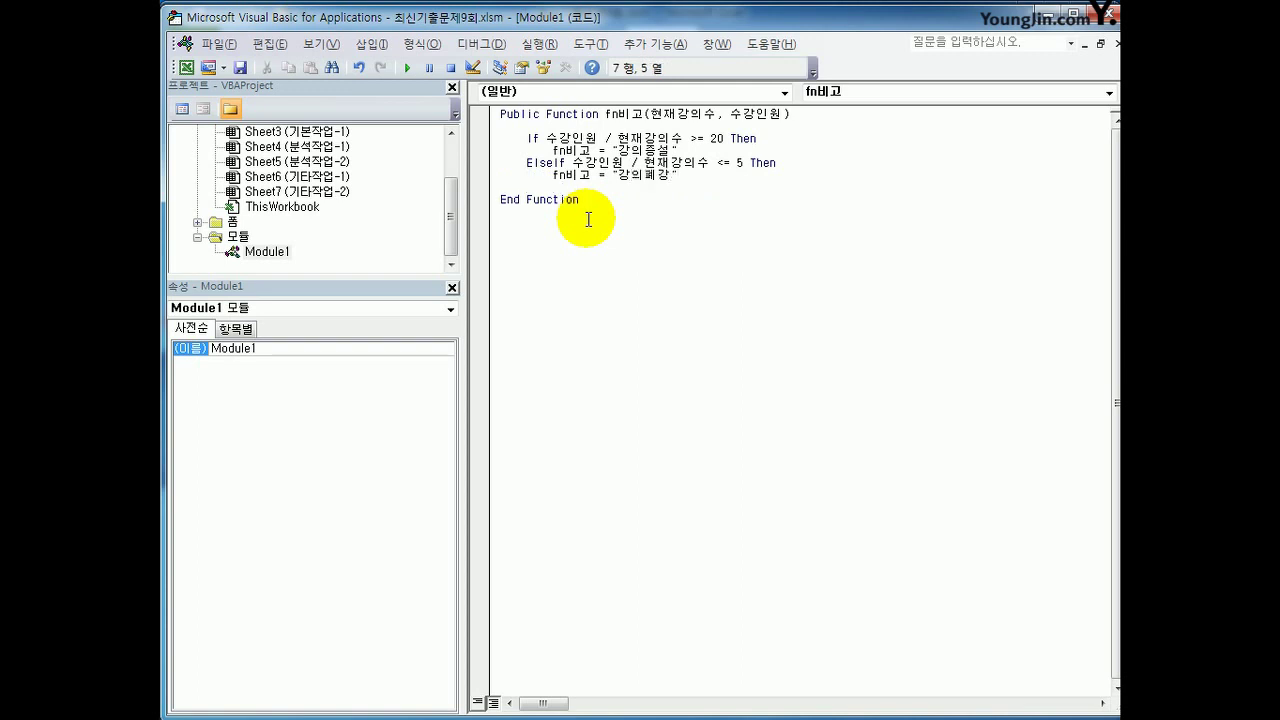
# Add an Else branch that sets fn비고 to an empty string and close the block with End If.
pyautogui.write('else')
pyautogui.press('Return')
pyautogui.press('Tab')
pyautogui.write('fn비고 ')
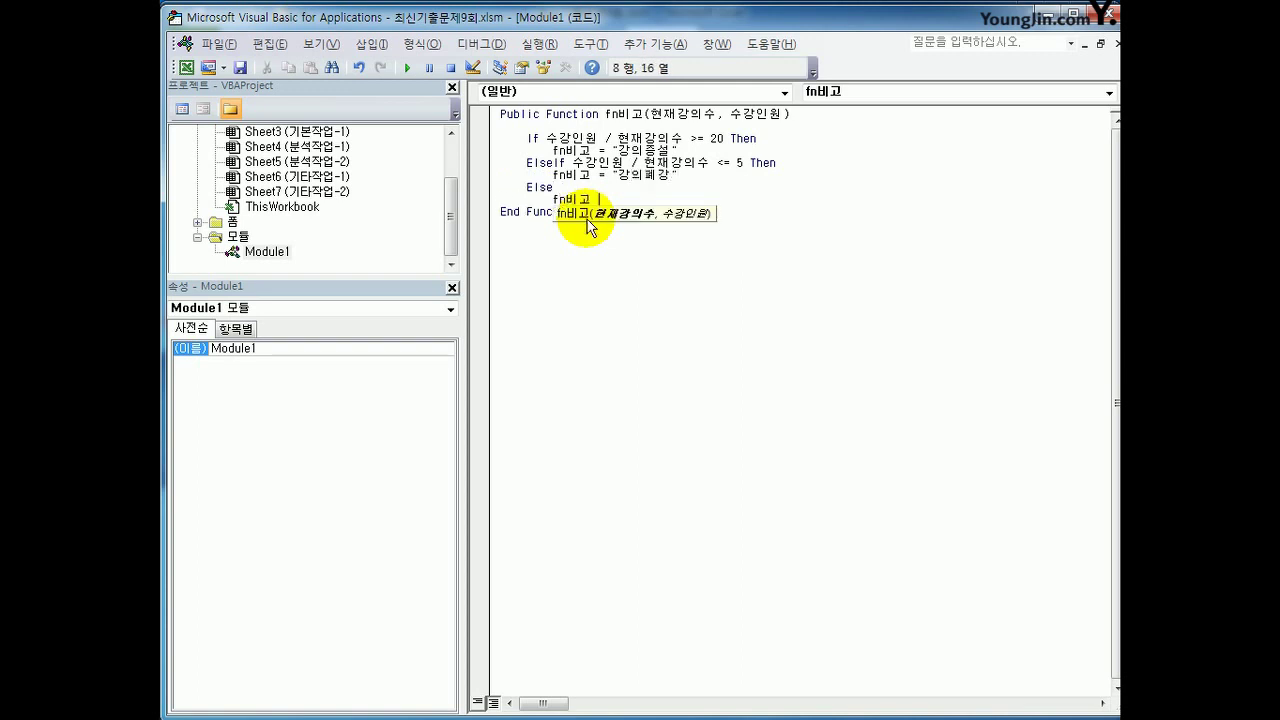
pyautogui.write('= ""')
pyautogui.press('Return')
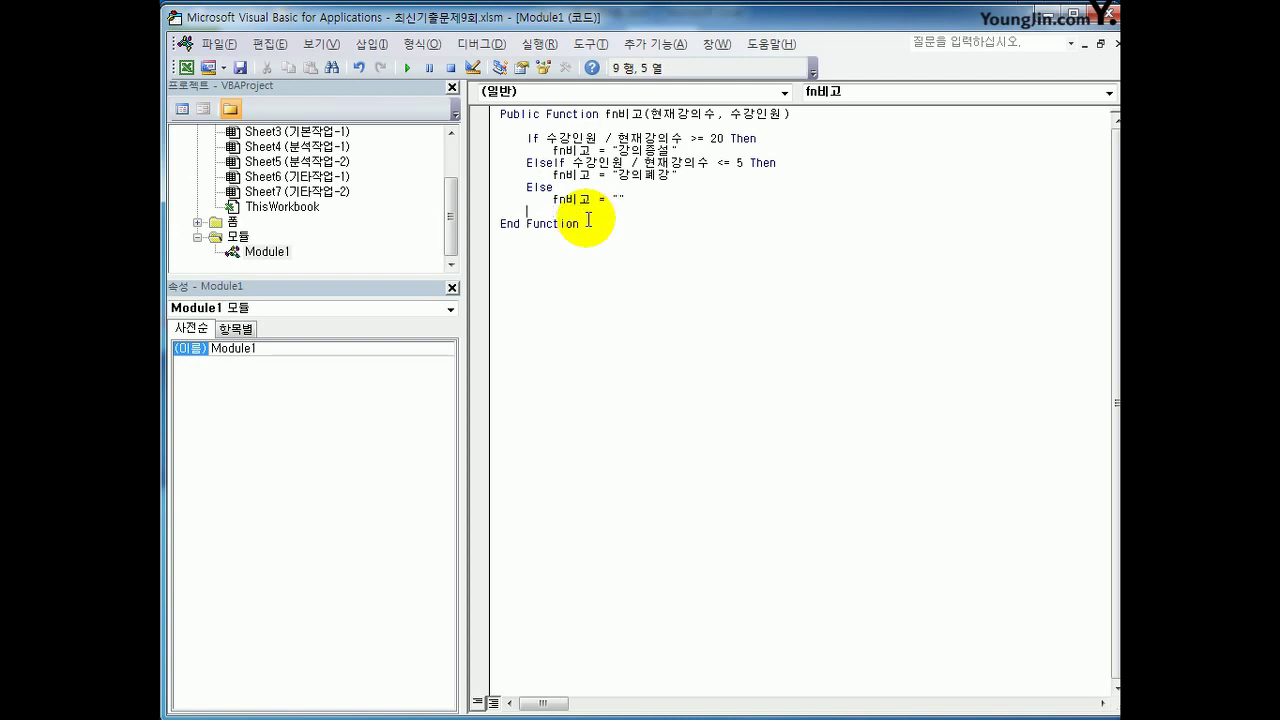
pyautogui.write('end if')
pyautogui.press('Return')
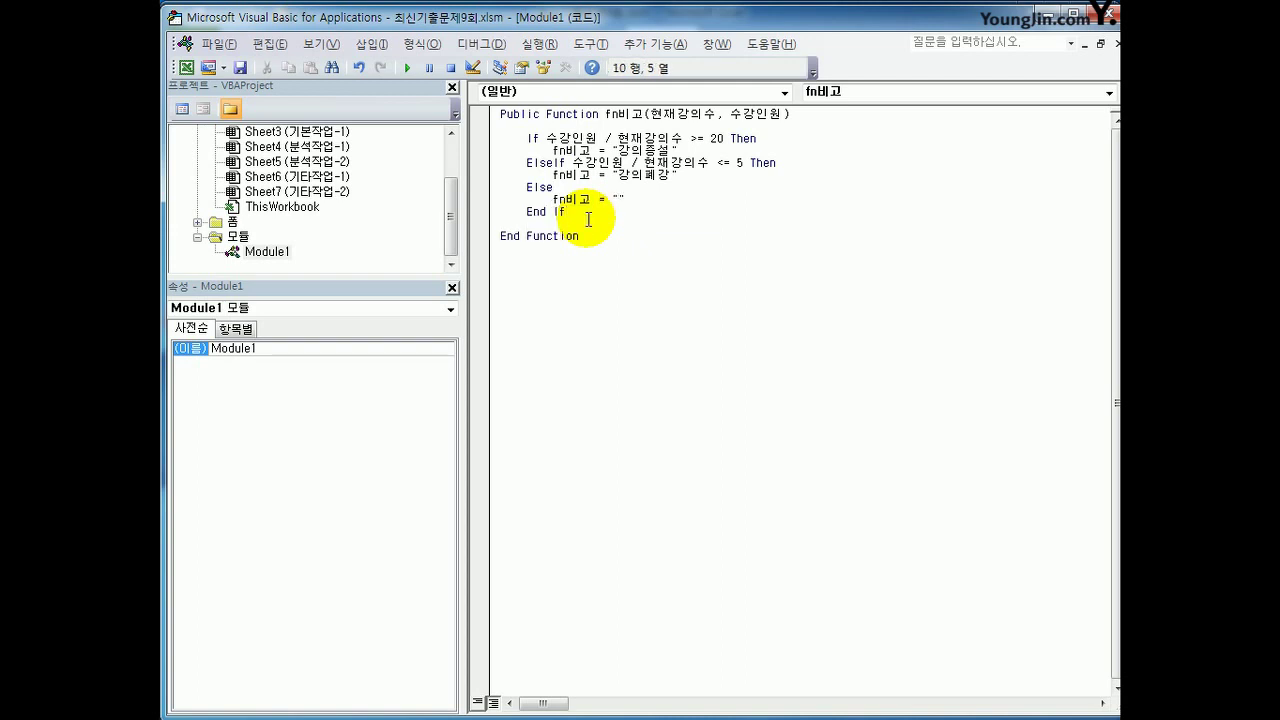
# Delete the whole If block inside fn비고, keeping only the function's declaration and End Function.
pyautogui.press('Up')
pyautogui.hotkey('shift', 'Down')
pyautogui.hotkey('shift', 'Down')
pyautogui.hotkey('shift', 'Down')
pyautogui.hotkey('shift', 'Down')
pyautogui.hotkey('shift', 'Down')
pyautogui.hotkey('shift', 'Down')
pyautogui.hotkey('shift', 'Down')
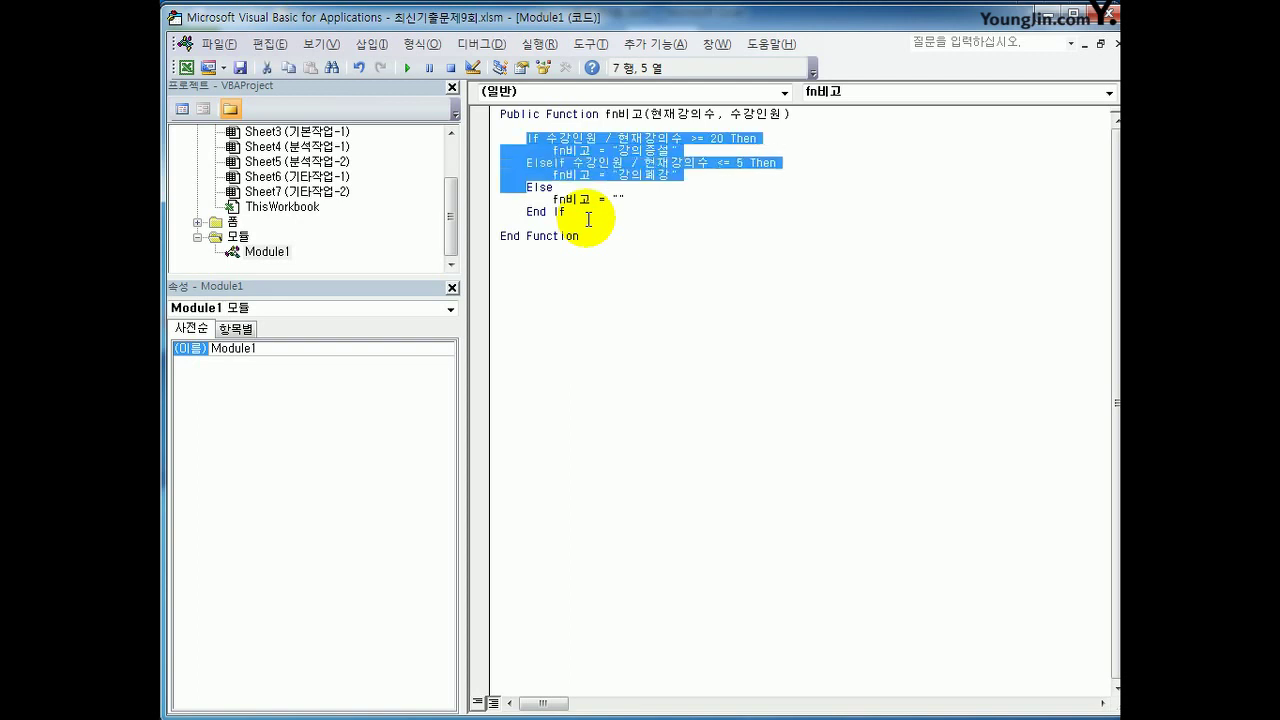
pyautogui.press('Delete')
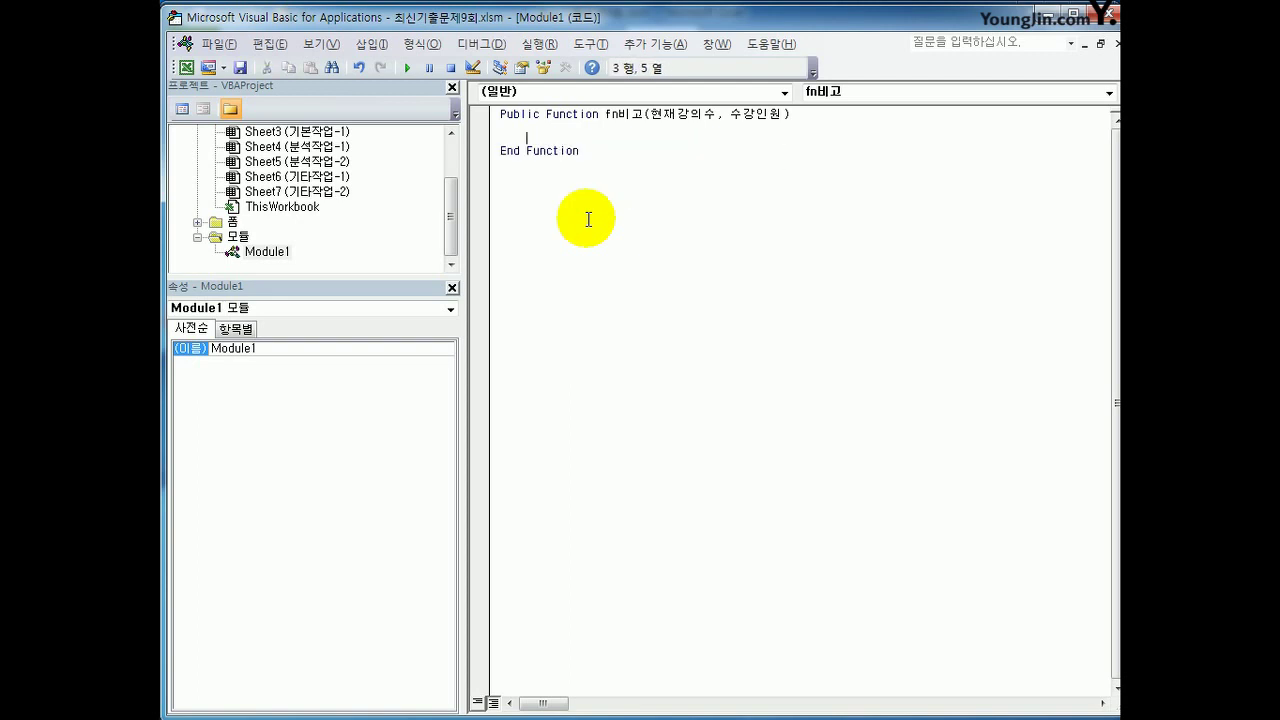
# Start a Select Case block in fn비고 that evaluates 수강인원 / 현재강의수.
pyautogui.write('select ca')
pyautogui.write('se ')
pyautogui.write('guswo')
pyautogui.press('BackSpace')
pyautogui.press('BackSpace')
pyautogui.press('BackSpace')
pyautogui.press('BackSpace')
pyautogui.press('BackSpace')
pyautogui.press('Hangul')
pyautogui.write('수강')
pyautogui.write('인원 / 현재')
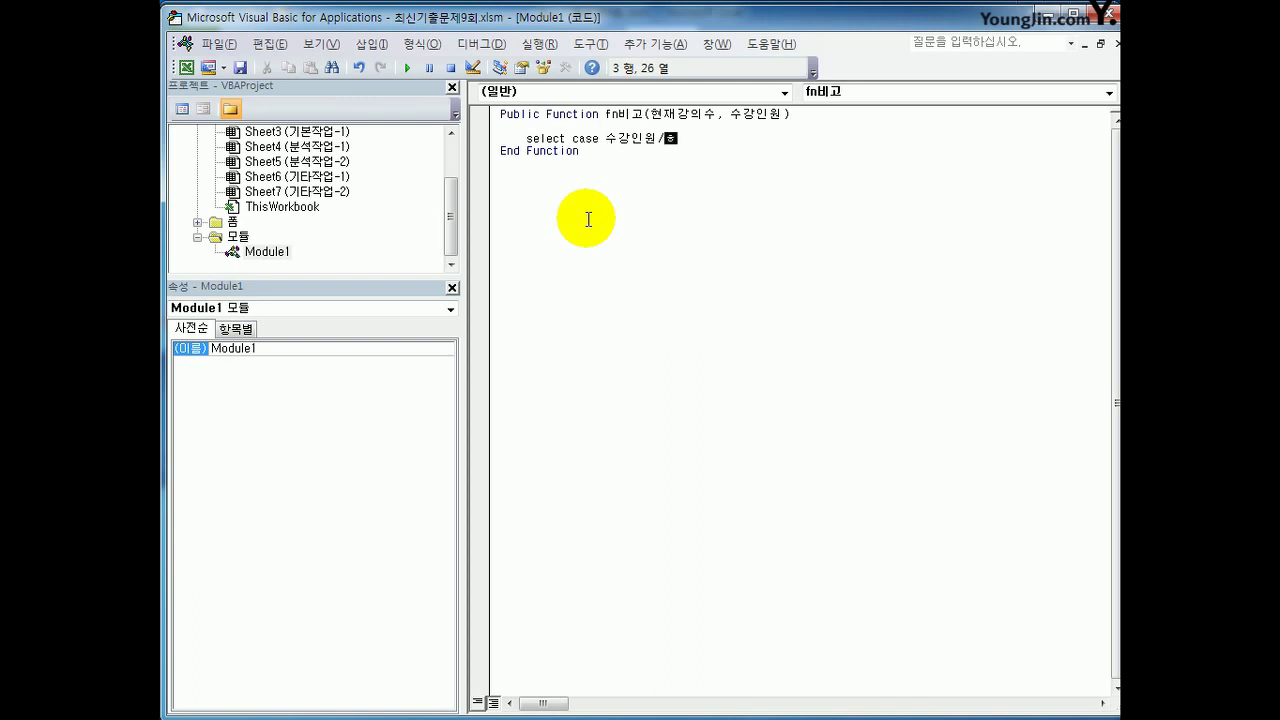
pyautogui.write('강의수')
pyautogui.press('Return')
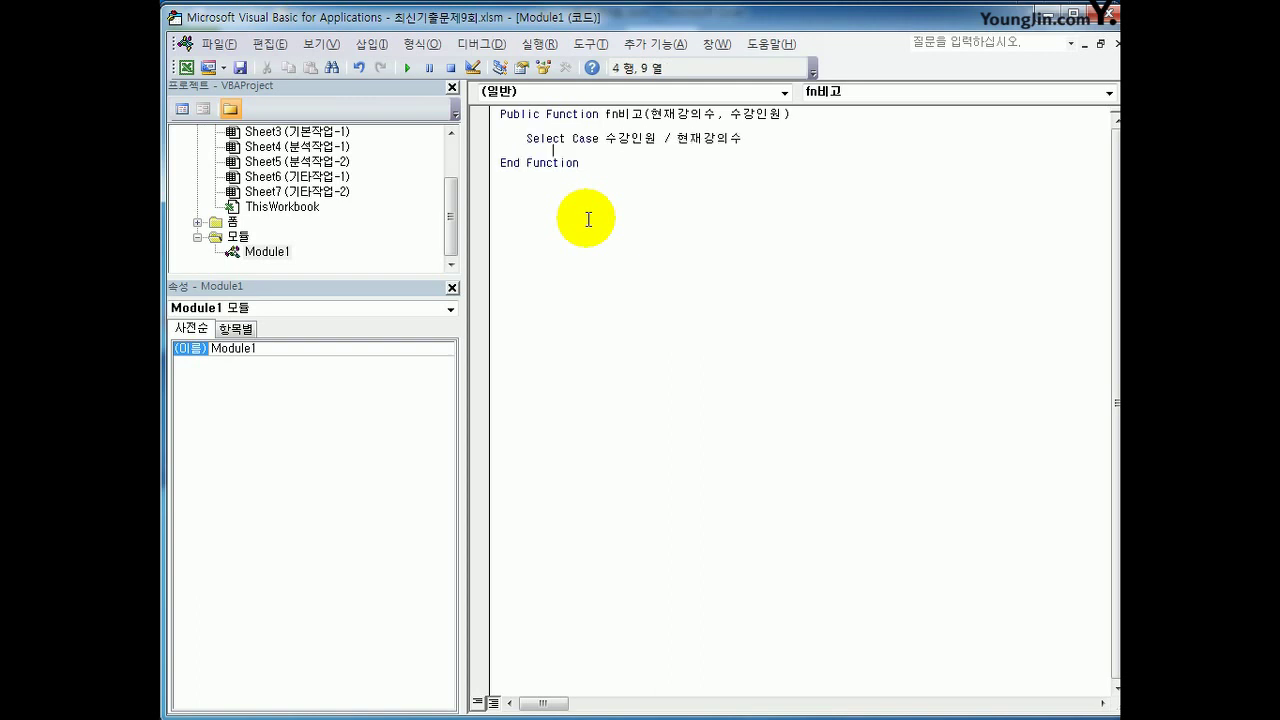
# Add a Case Is >= 20 branch that sets fn비고 to "강의증설".
pyautogui.write('case is >= 20')
pyautogui.press('Return')
pyautogui.write('fn비고 ')
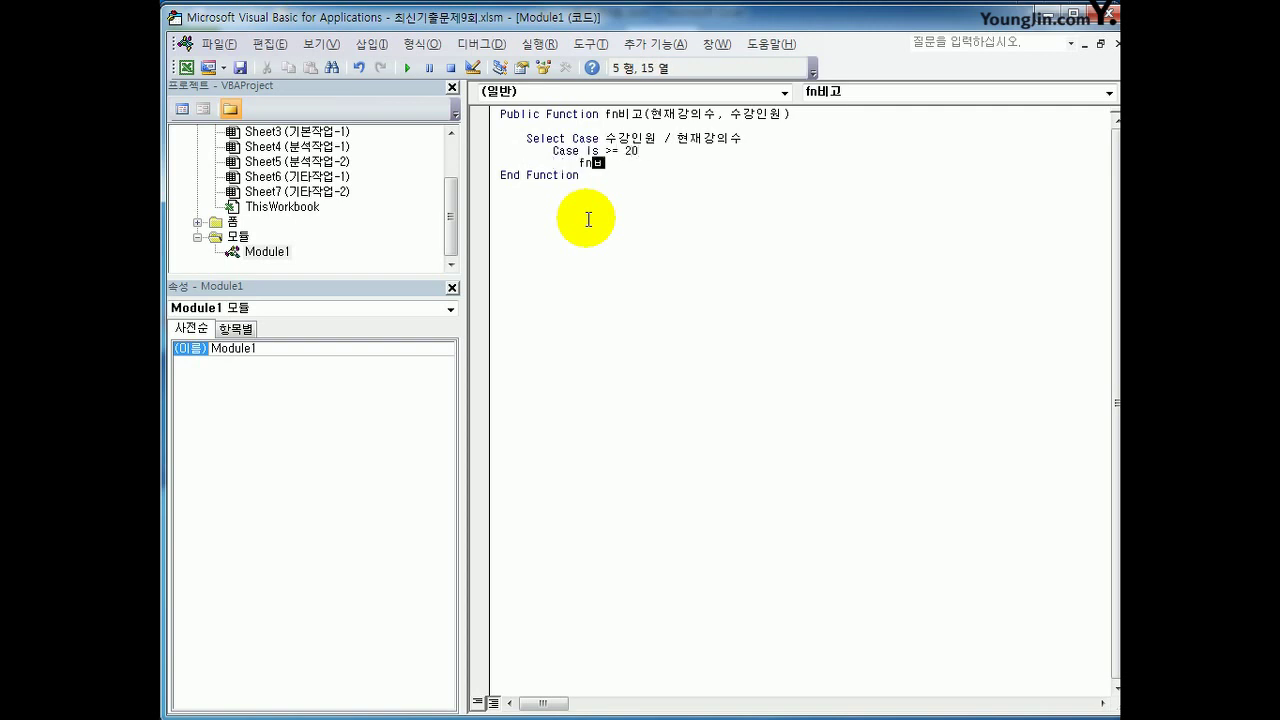
pyautogui.write('="rkdd')
pyautogui.press('BackSpace')
pyautogui.press('BackSpace')
pyautogui.press('BackSpace')
pyautogui.press('BackSpace')
pyautogui.press('Hangul')
pyautogui.write('강의증설"')
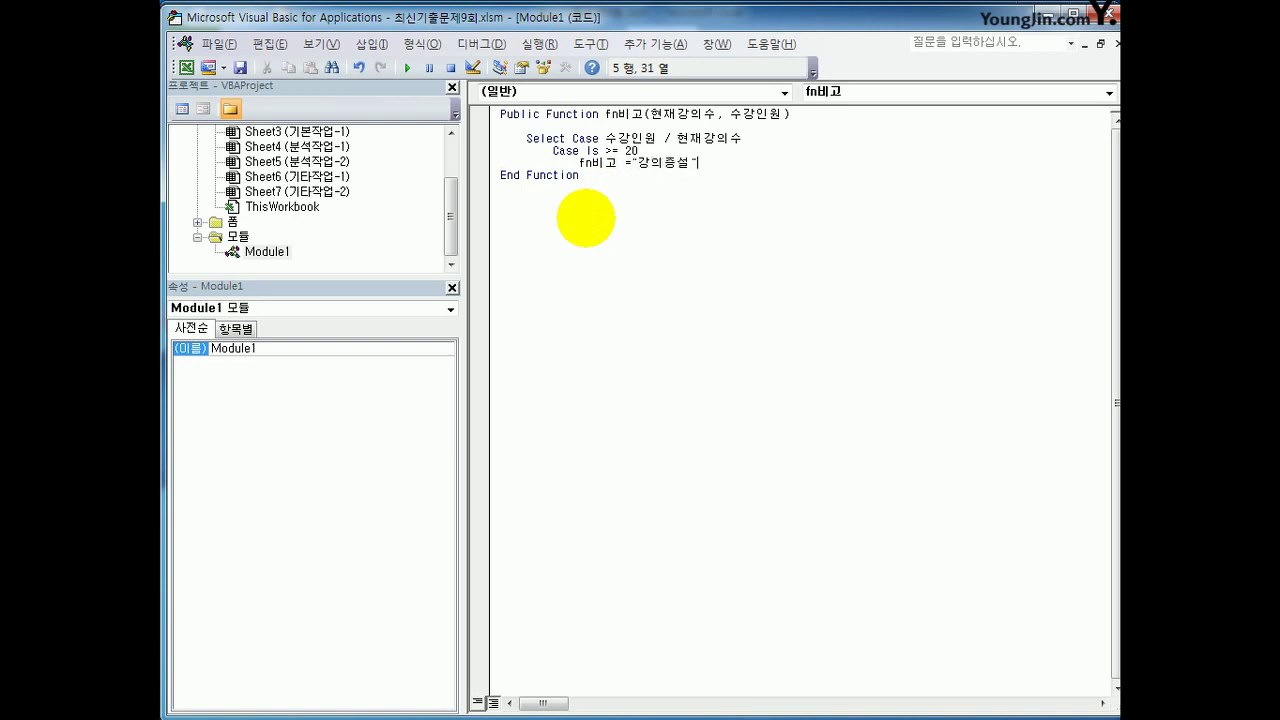
pyautogui.press('Return')
# Add a Case Is <= 5 branch that sets fn비고 to "강의폐강".
pyautogui.write('ca')
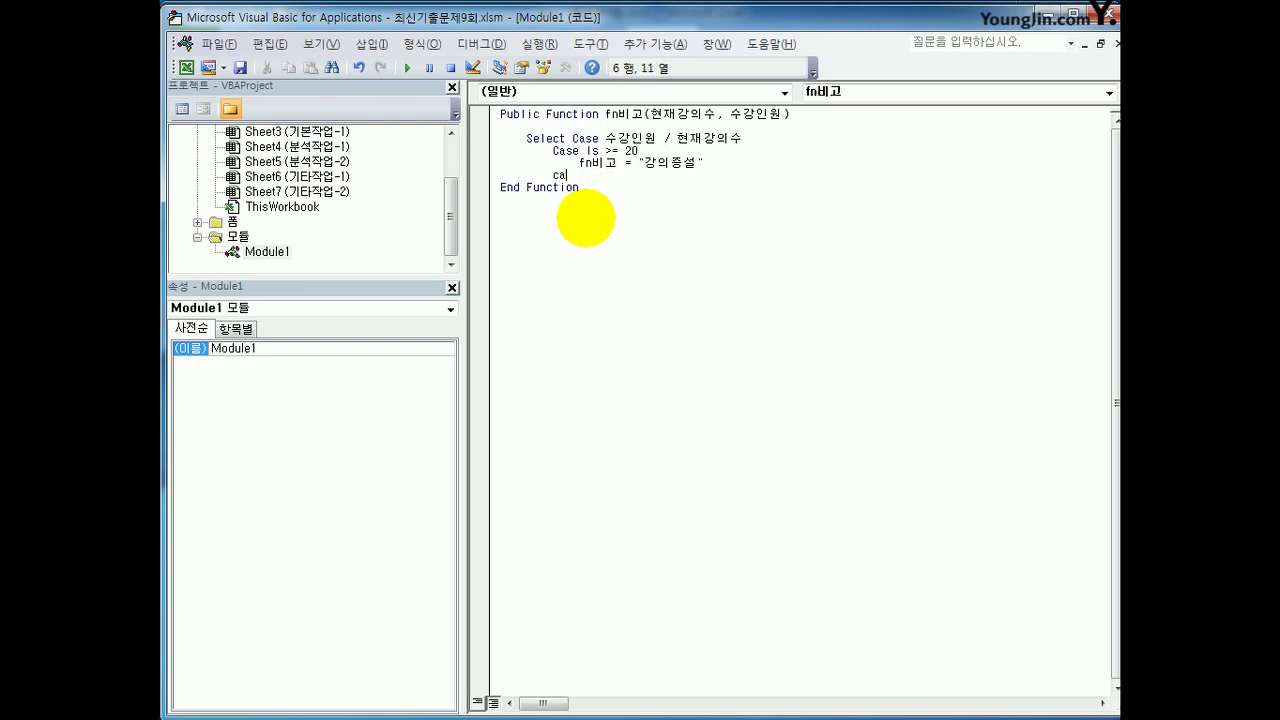
pyautogui.write('se is <= 5')
pyautogui.press('Return')
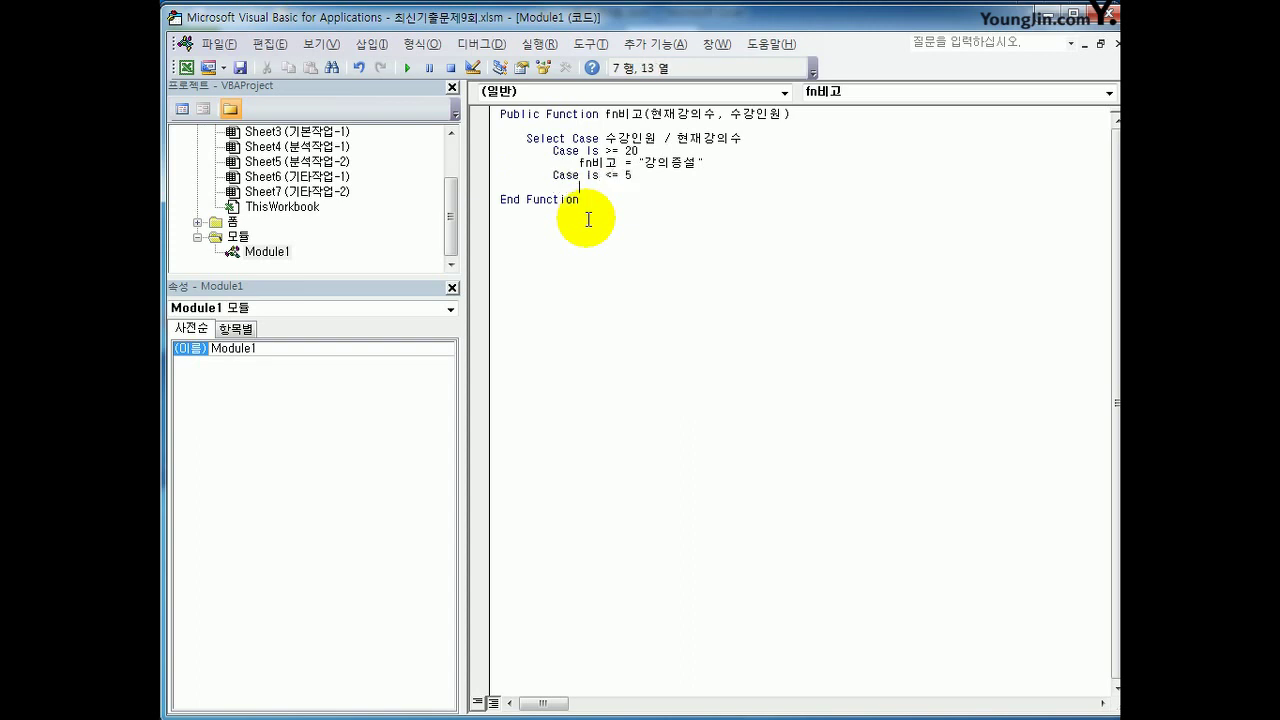
pyautogui.write('fn비고 = "강의폐강"')
pyautogui.press('Return')
# Add a Case Else branch that sets fn비고 to an empty string and close the block with End Select.
pyautogui.press('BackSpace')
pyautogui.write('c')
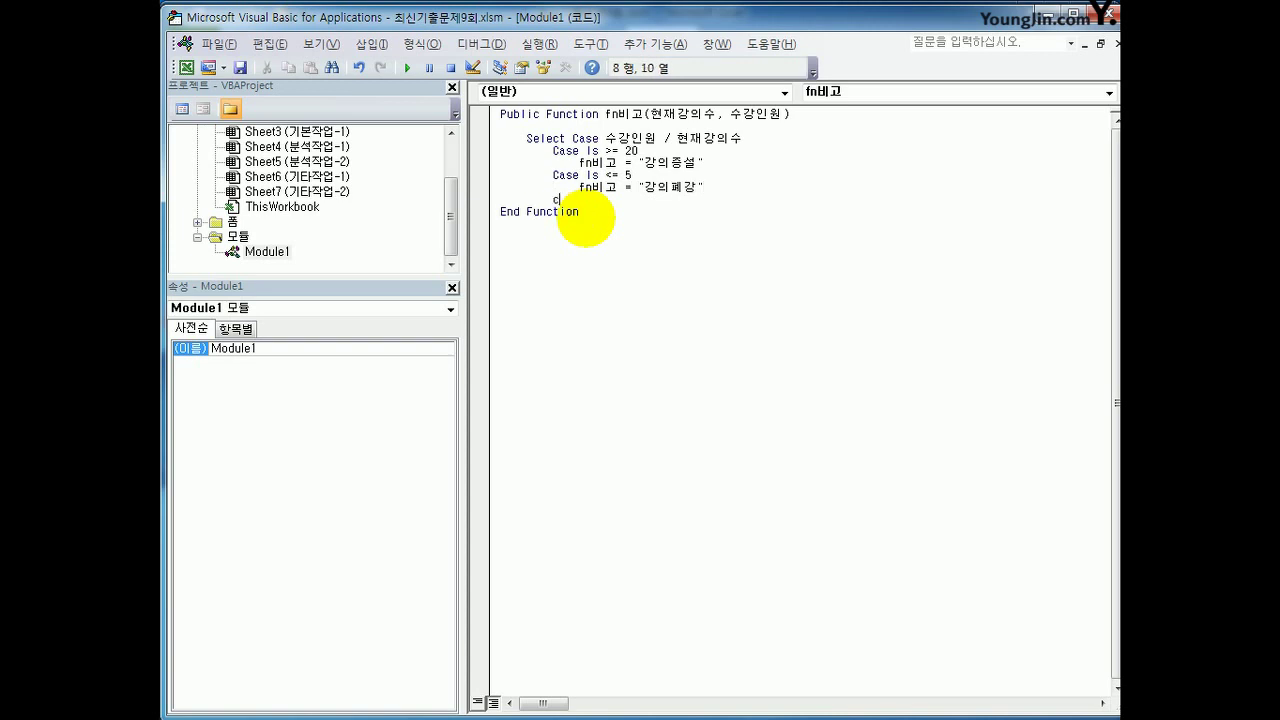
pyautogui.write('ase else')
pyautogui.press('Return')
pyautogui.press('Tab')
pyautogui.write('fn')
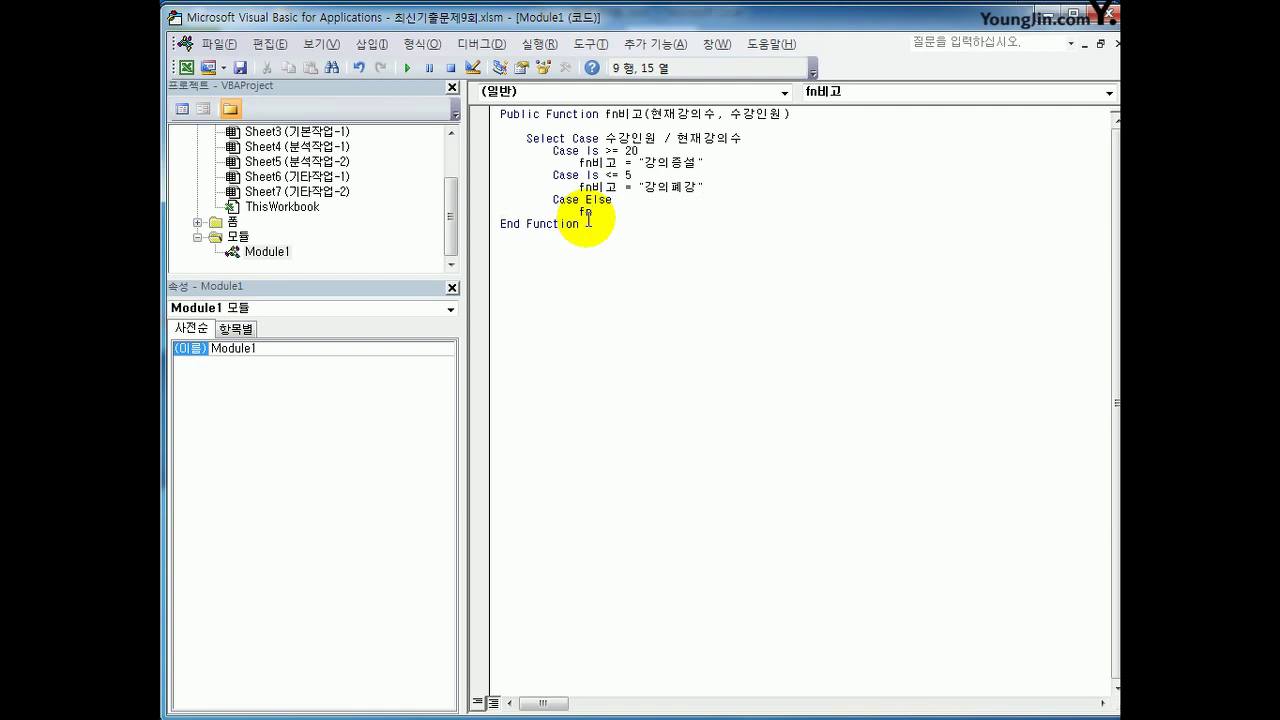
pyautogui.write('비고 = ""')
pyautogui.press('Return')
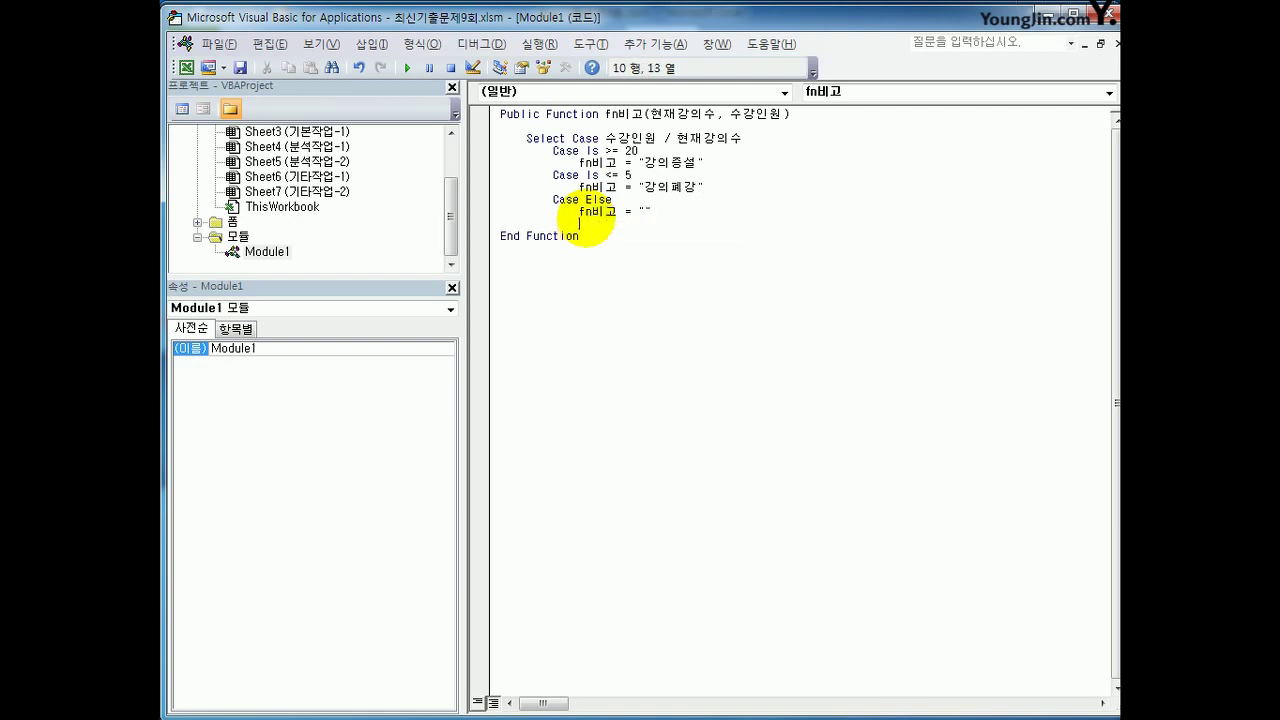
pyautogui.hotkey('shift', 'Tab')
pyautogui.hotkey('shift', 'Tab')
pyautogui.write('end select')
pyautogui.press('Return')
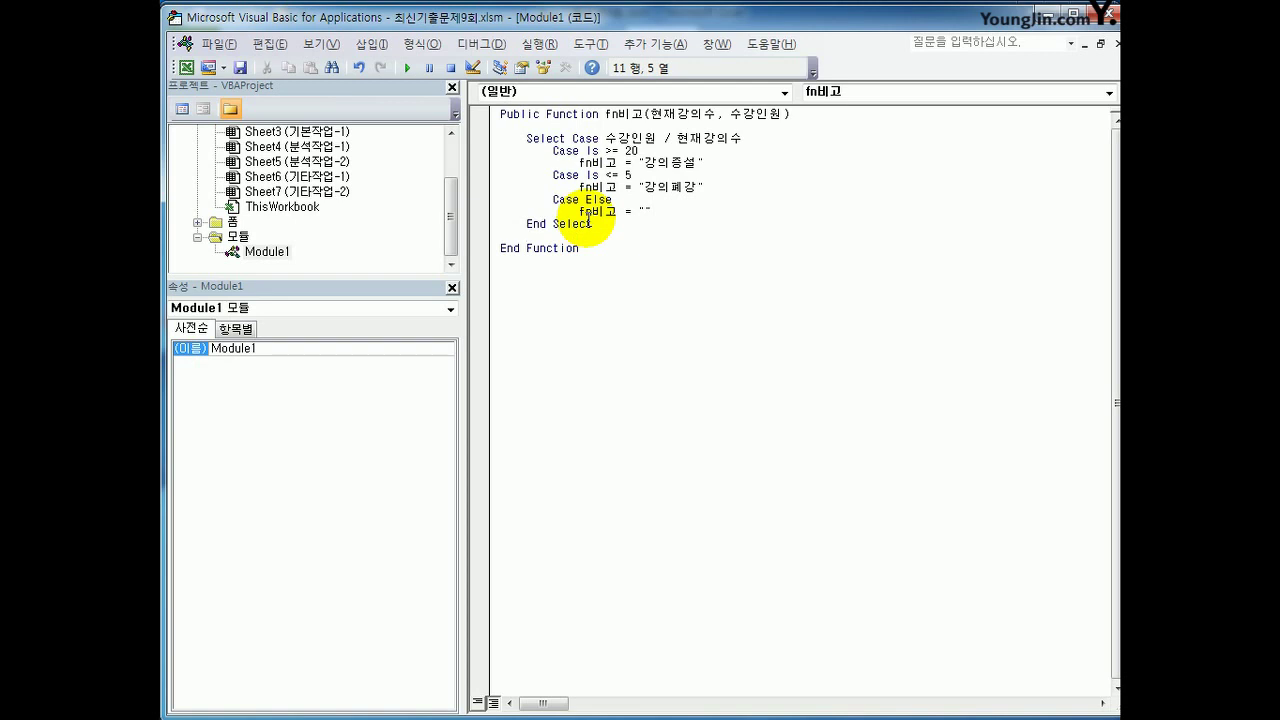
# Close the VBA editor and insert the user-defined function fn비고 into cell L3 of the Excel sheet.
pyautogui.click(1104, 15)
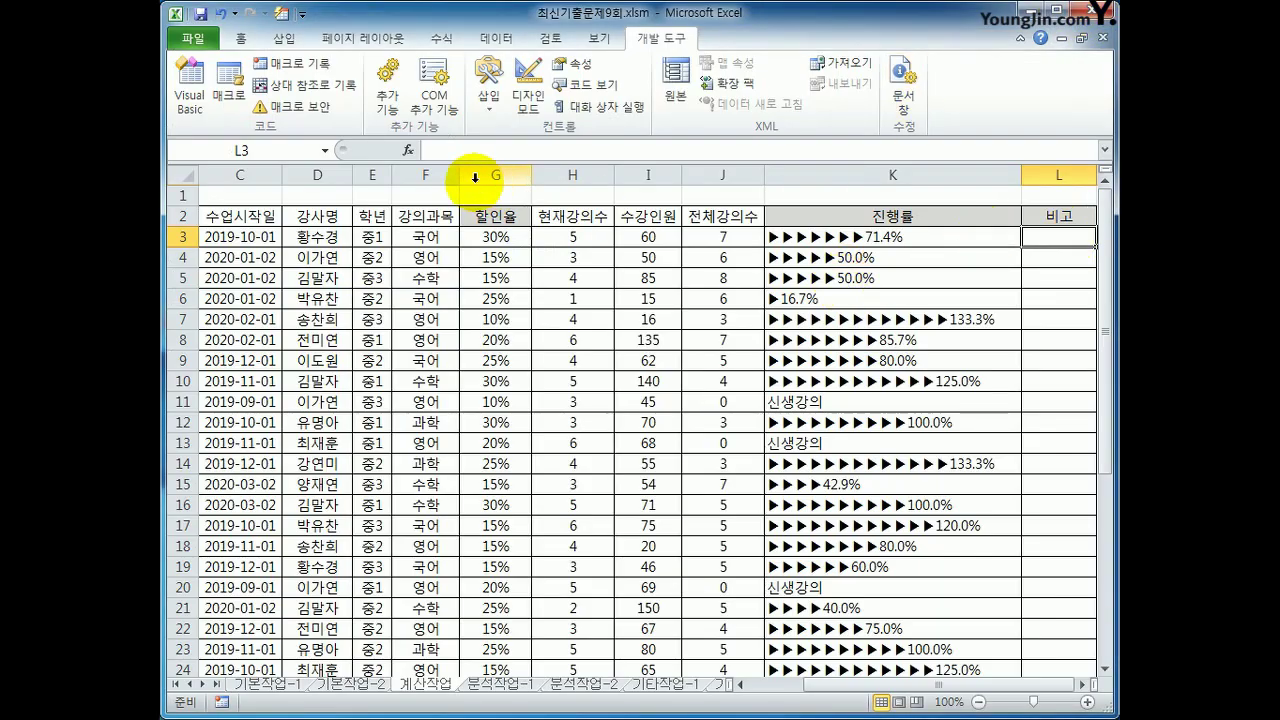
pyautogui.click(409, 156)
pyautogui.click(810, 290)
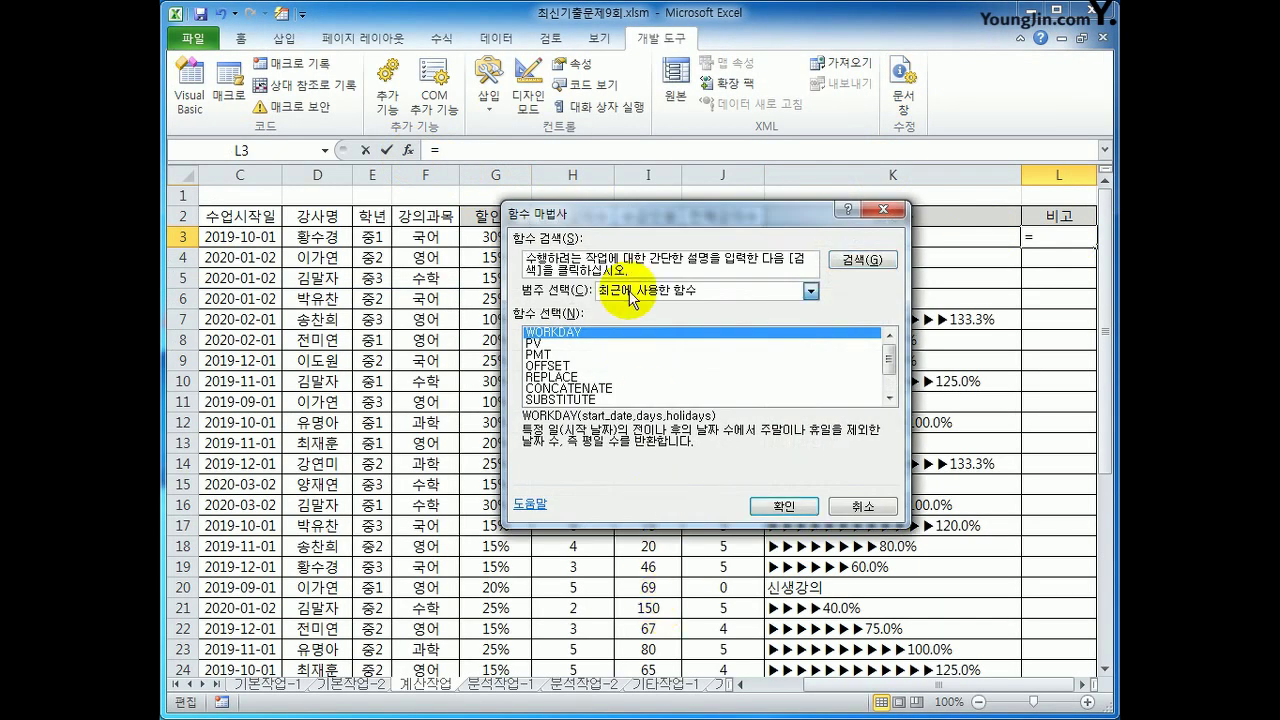
pyautogui.click(633, 442)
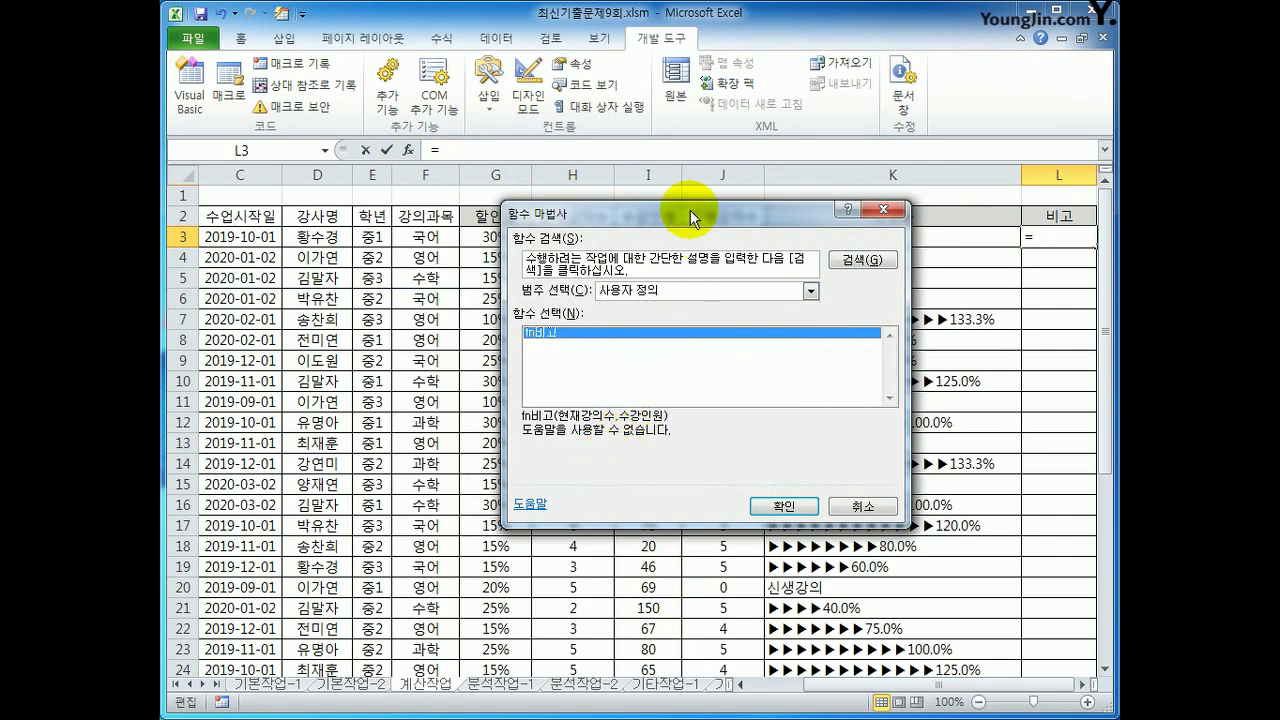
pyautogui.moveTo(690, 210); pyautogui.dragTo(603, 362)
pyautogui.click(692, 650)
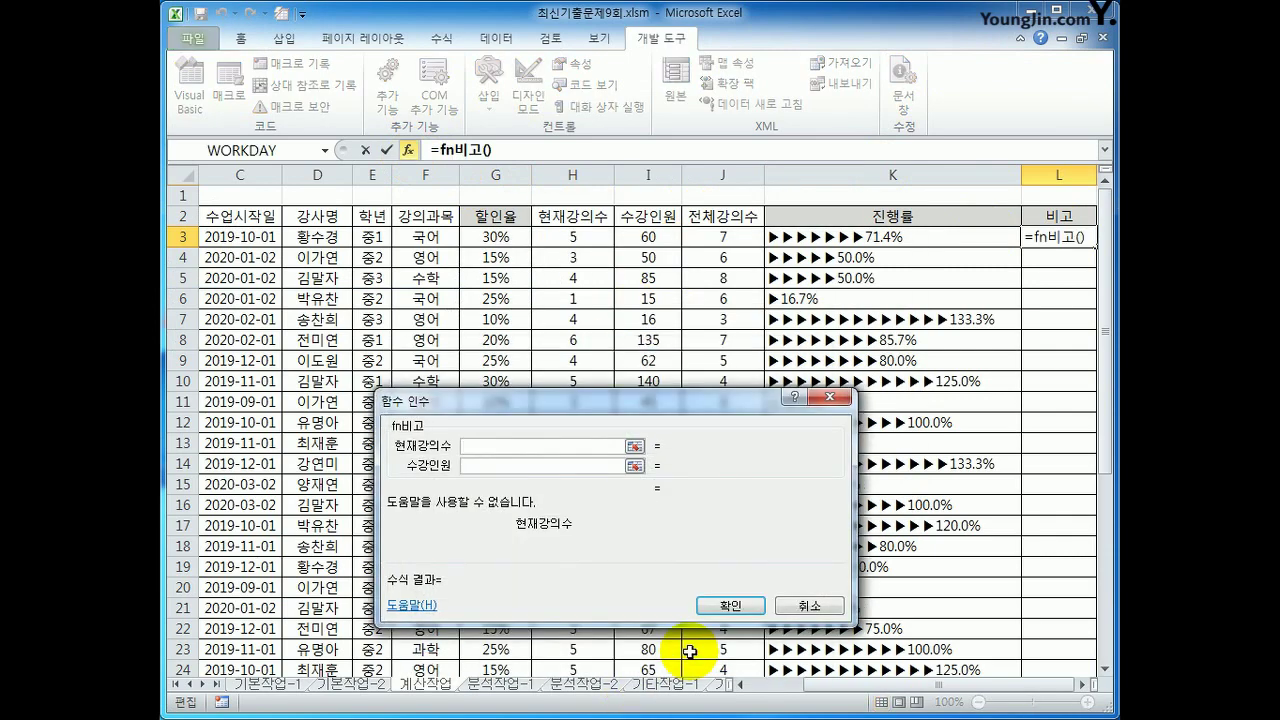
# Set fn비고's 현재강의수 argument to H3 and 수강인원 to I3, then fill the formula down the 비고 column to row 32.
pyautogui.click(573, 252)
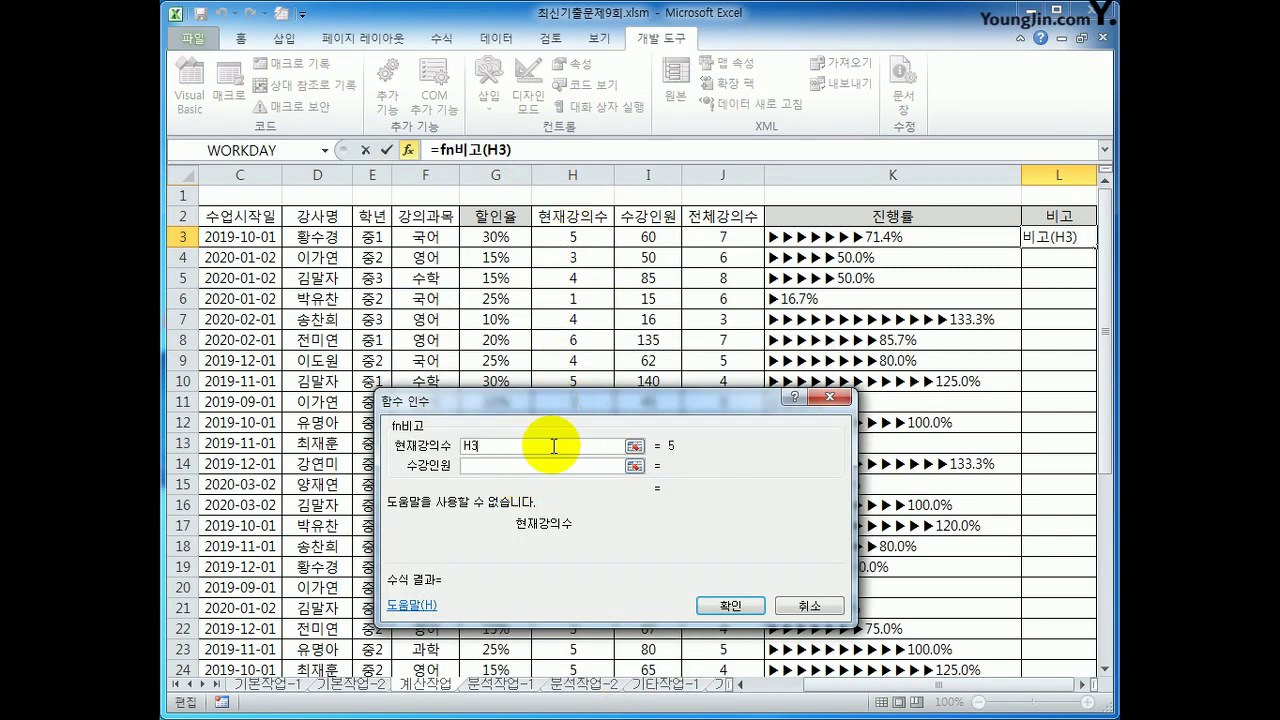
pyautogui.click(515, 461)
pyautogui.click(640, 238)
pyautogui.click(730, 606)
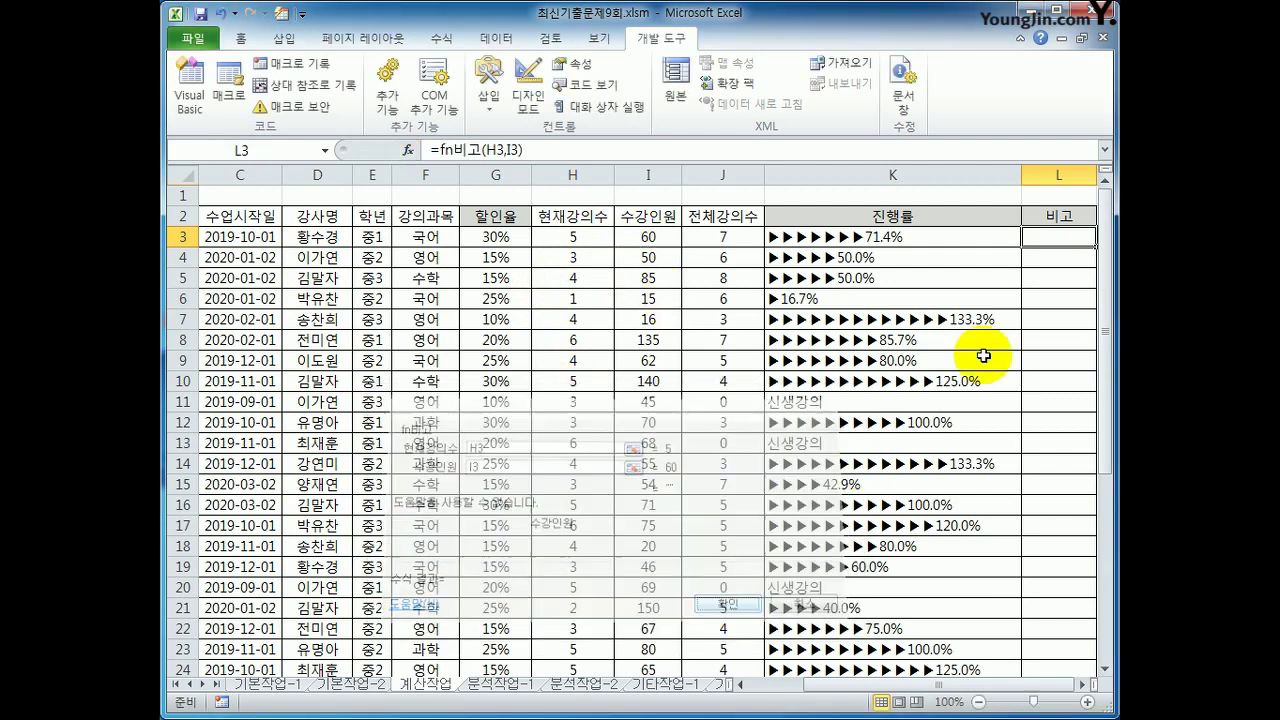
pyautogui.doubleClick(1089, 249)
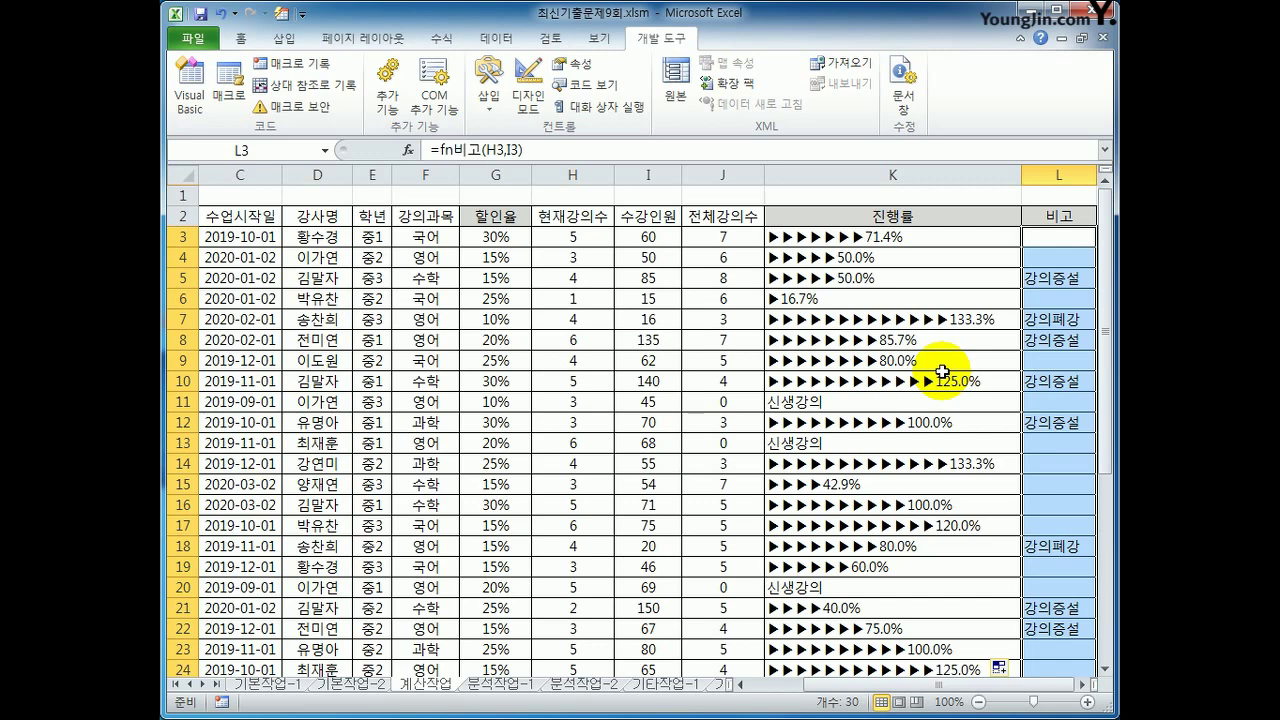
pyautogui.scroll(-5, 790, 540)
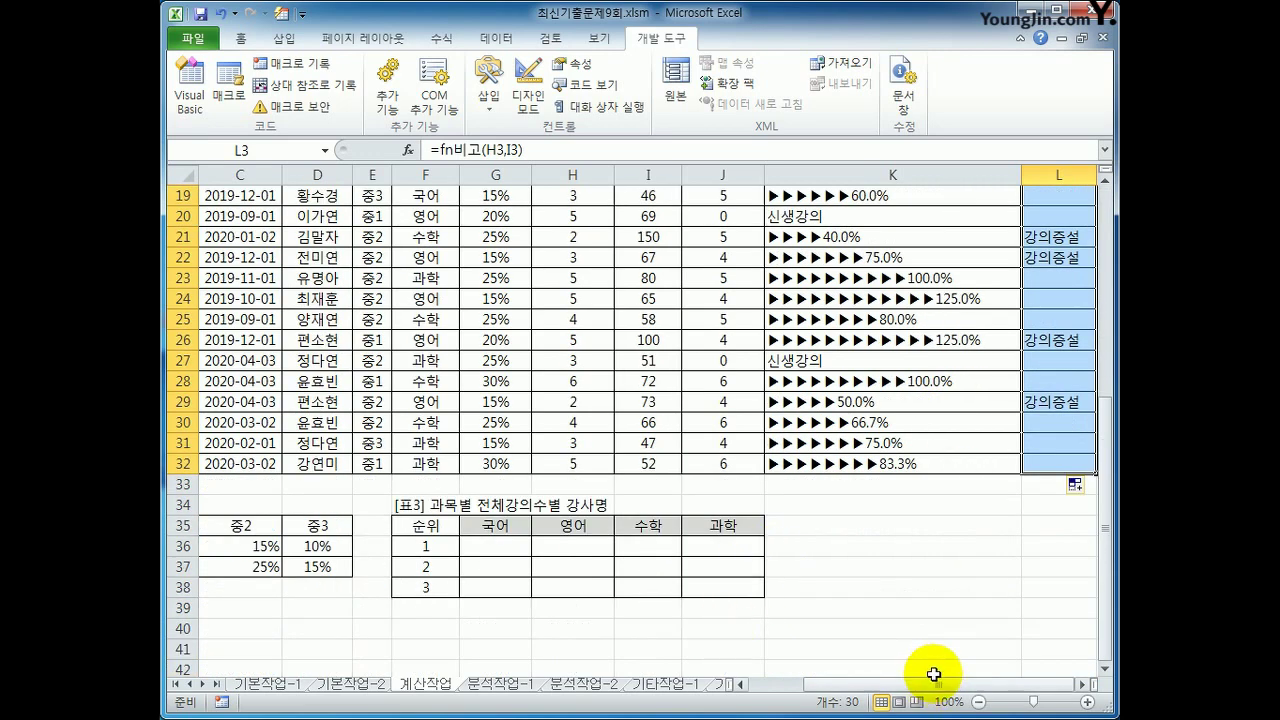
# Start an INDEX formula in G36, the first-rank 국어 cell of 표3.
pyautogui.moveTo(933, 675); pyautogui.dragTo(851, 680)
pyautogui.click(688, 547)
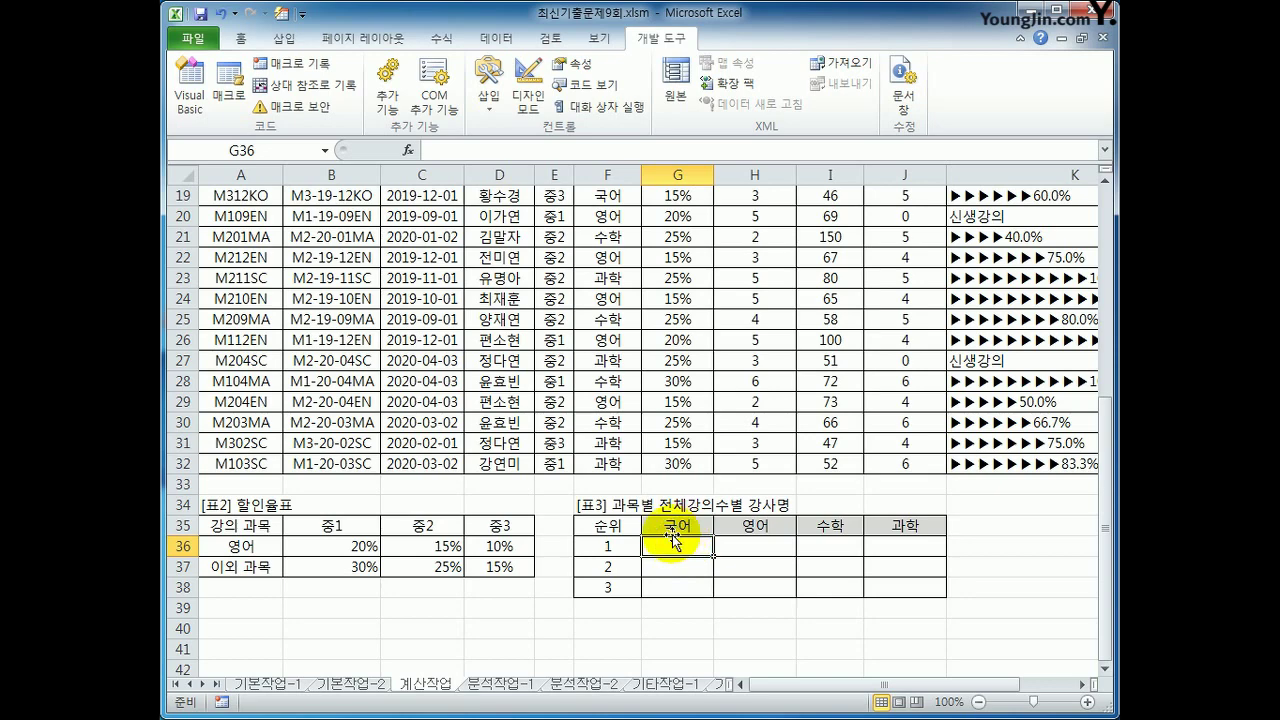
pyautogui.scroll(6, 690, 568)
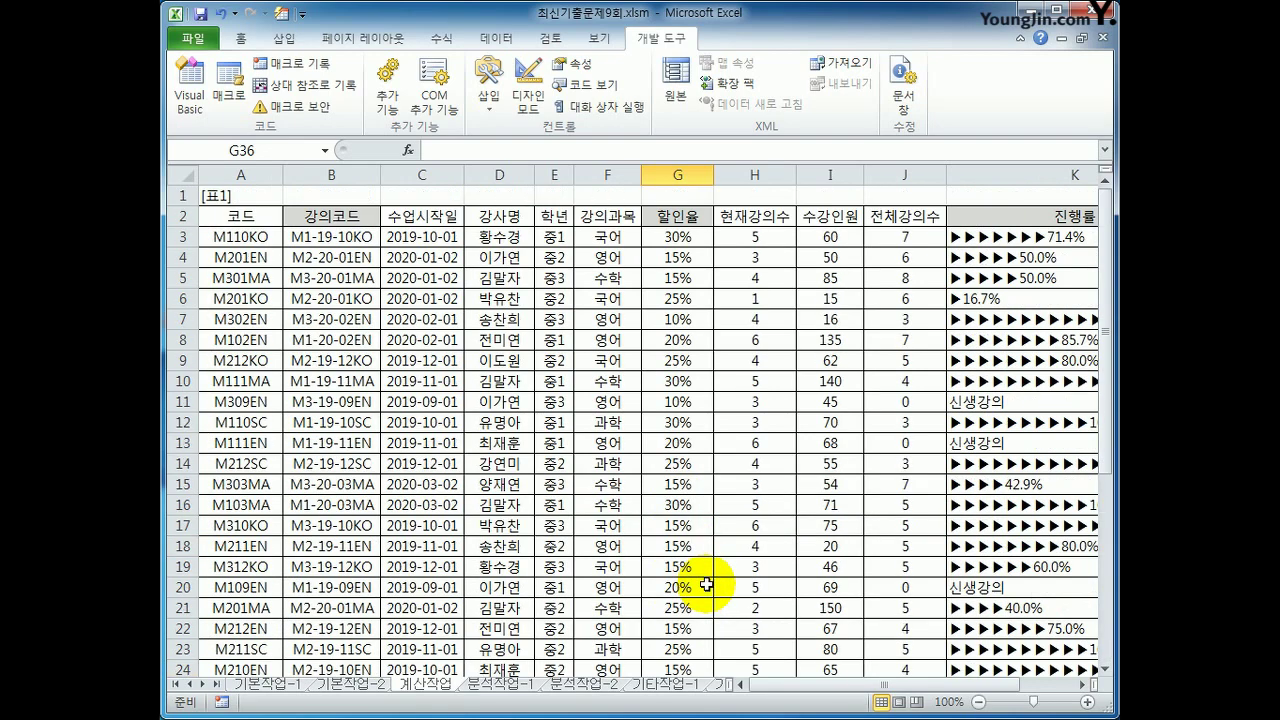
pyautogui.scroll(-7, 707, 585)
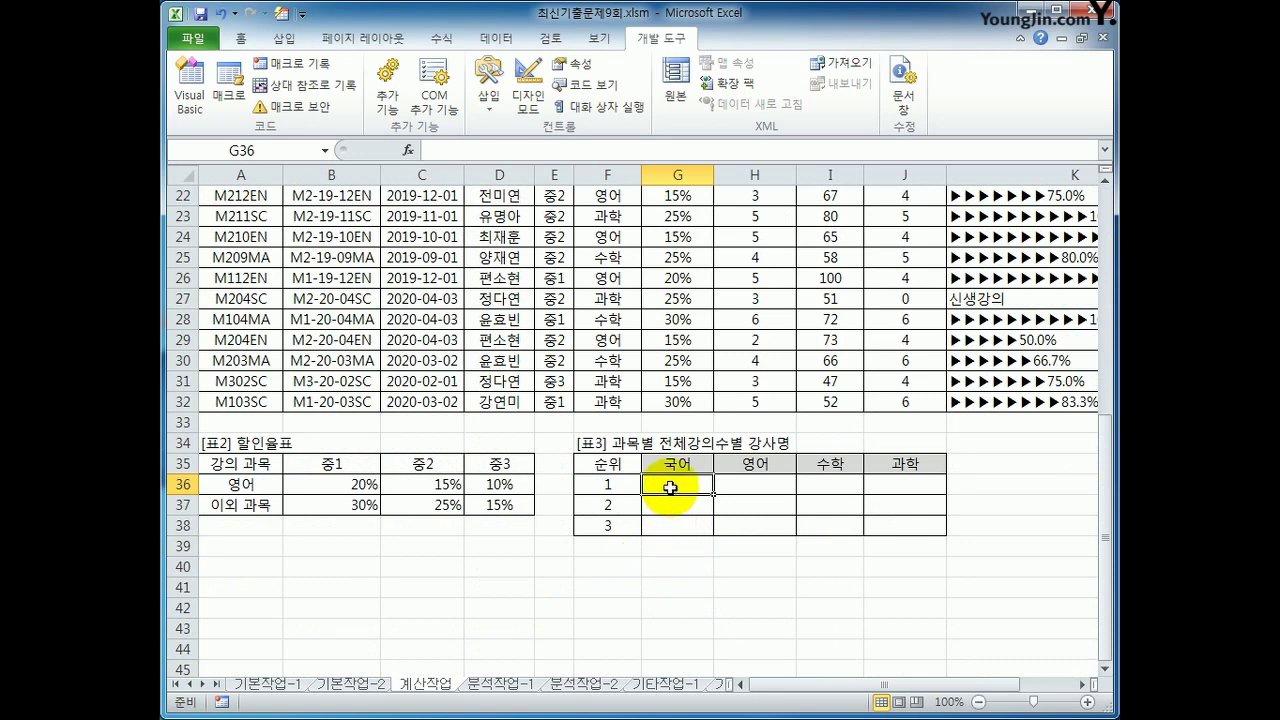
pyautogui.moveTo(694, 486)
pyautogui.mouseDown()
pyautogui.moveTo(891, 520)
pyautogui.moveTo(771, 478)
pyautogui.moveTo(672, 481)
pyautogui.mouseUp()
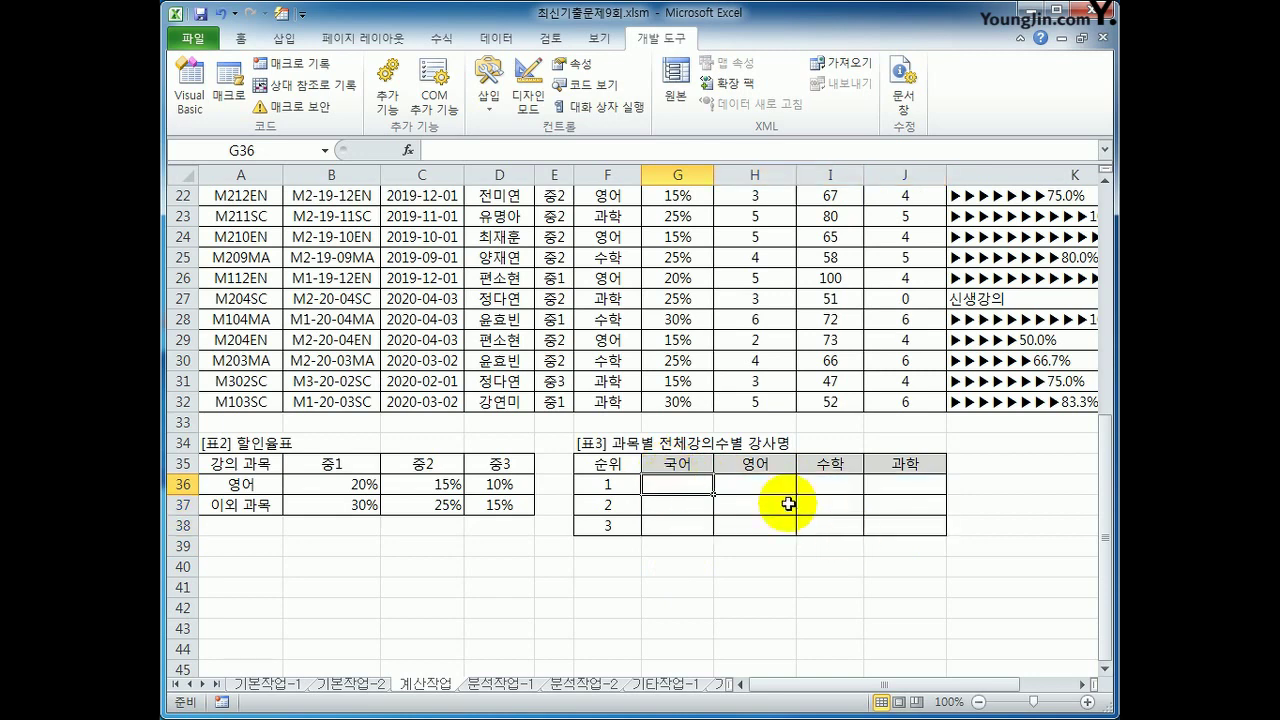
pyautogui.write('=')
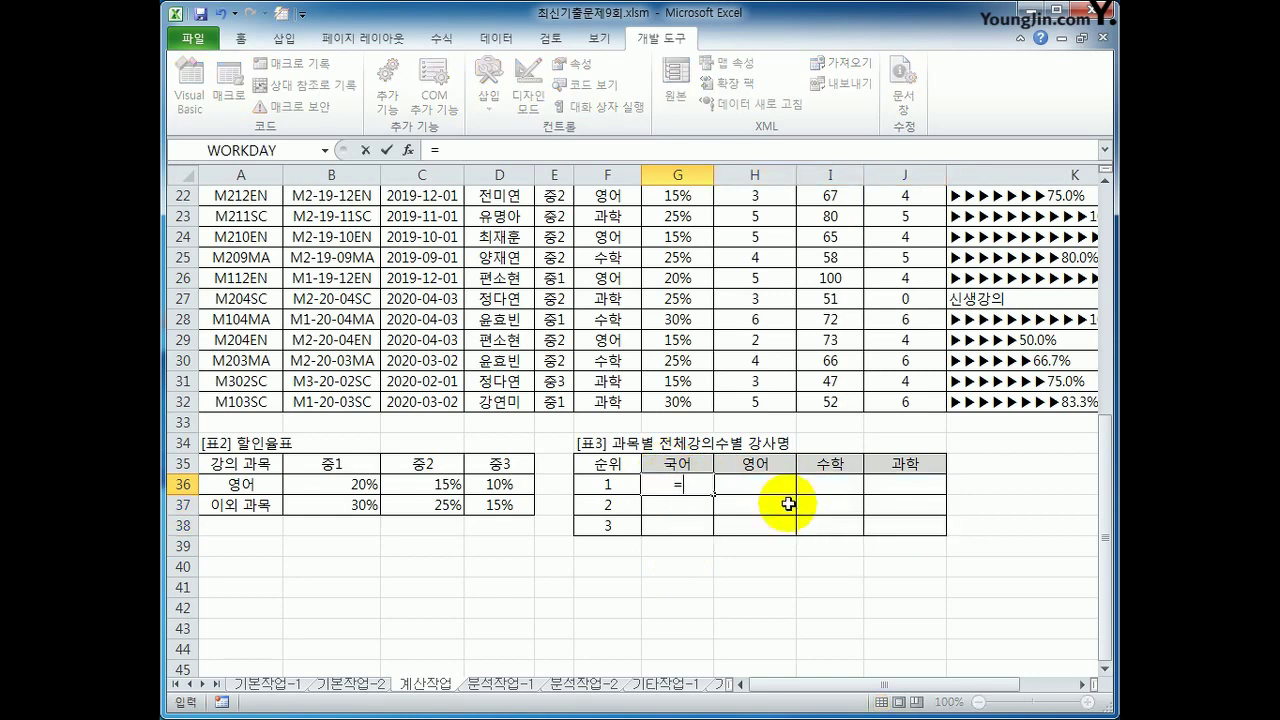
pyautogui.write('ind')
pyautogui.press('Tab')
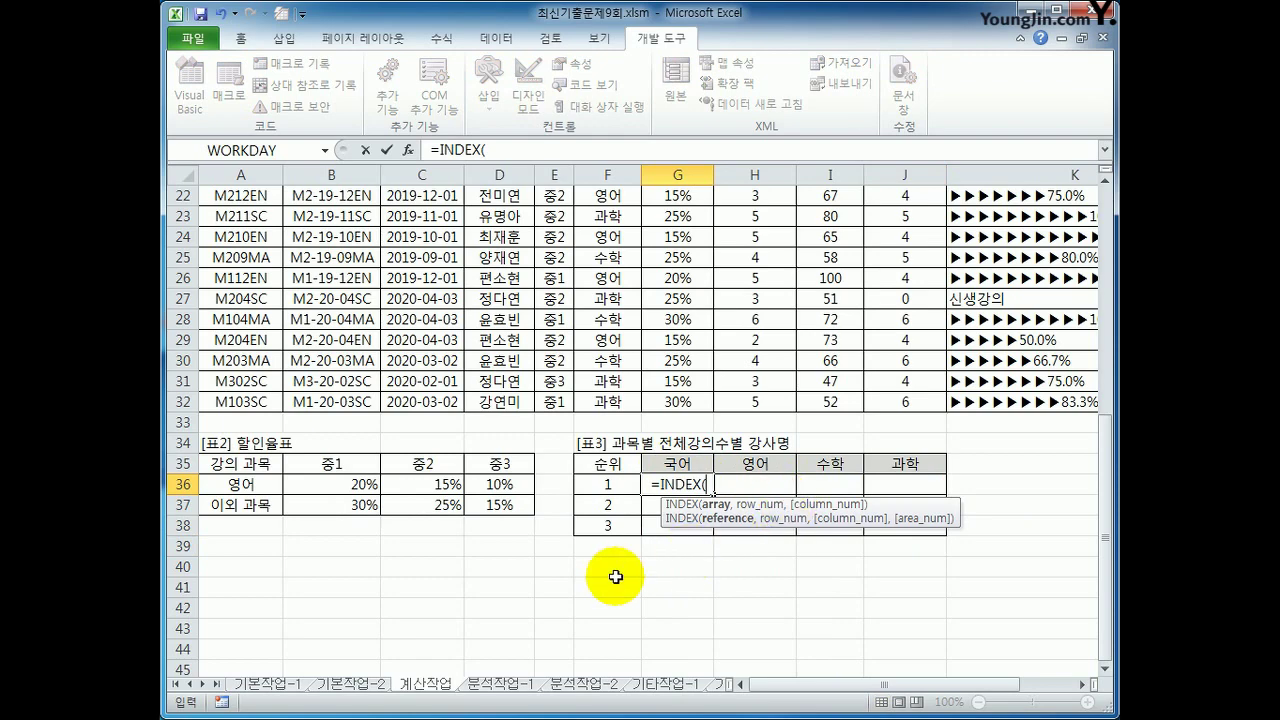
# Set the INDEX array to the 강사명 range D3:D32 as the absolute reference $D$3:$D$32.
pyautogui.scroll(7, 615, 576)
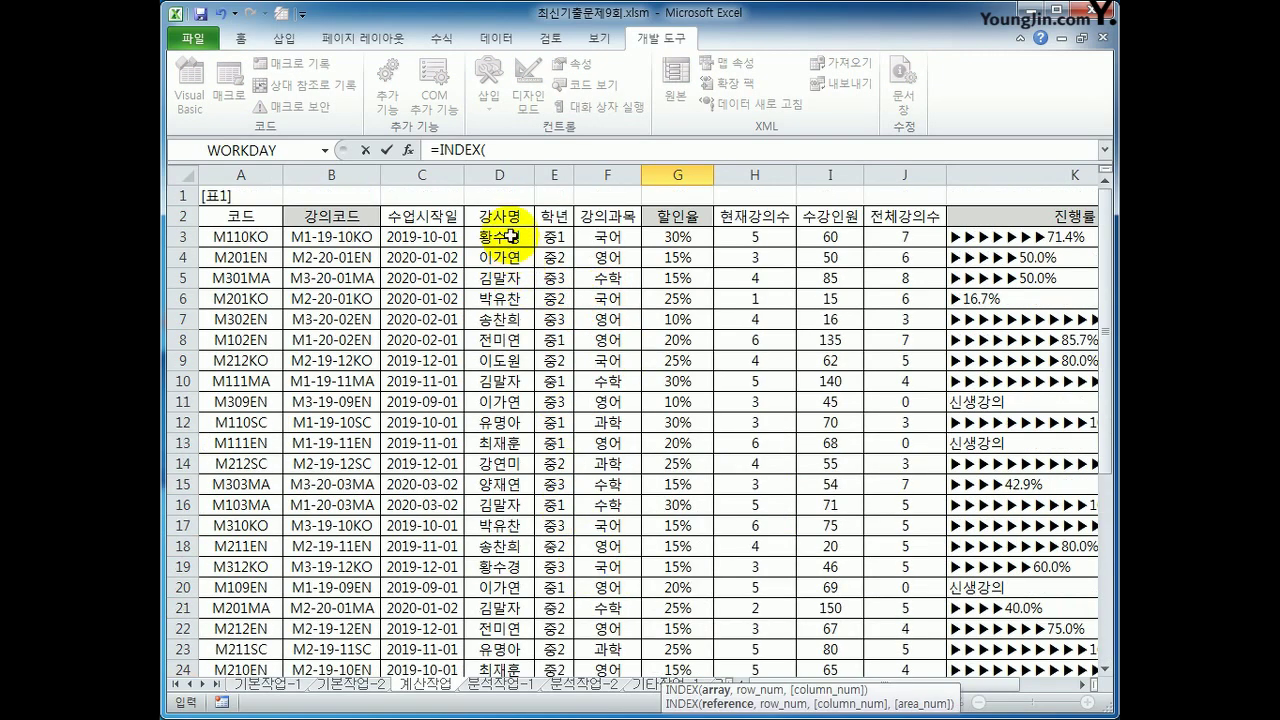
pyautogui.moveTo(510, 236); pyautogui.dragTo(524, 632)
pyautogui.scroll(-3, 830, 632)
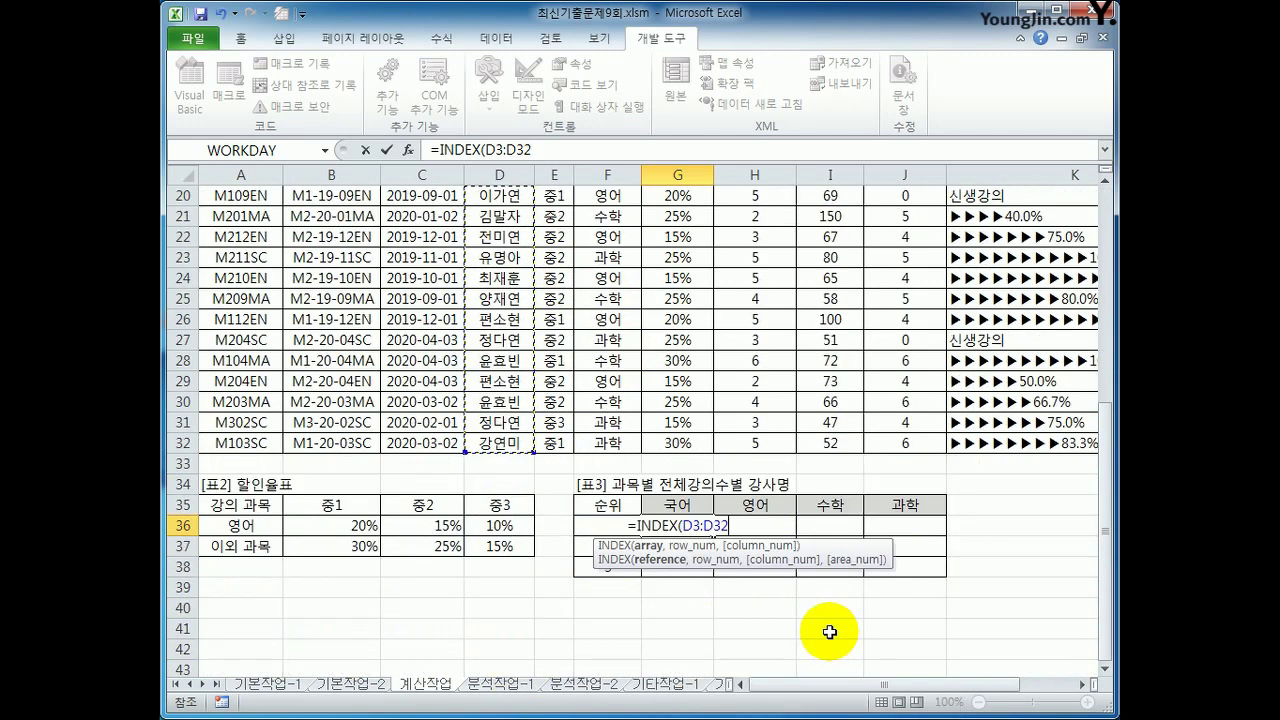
pyautogui.press('F4')
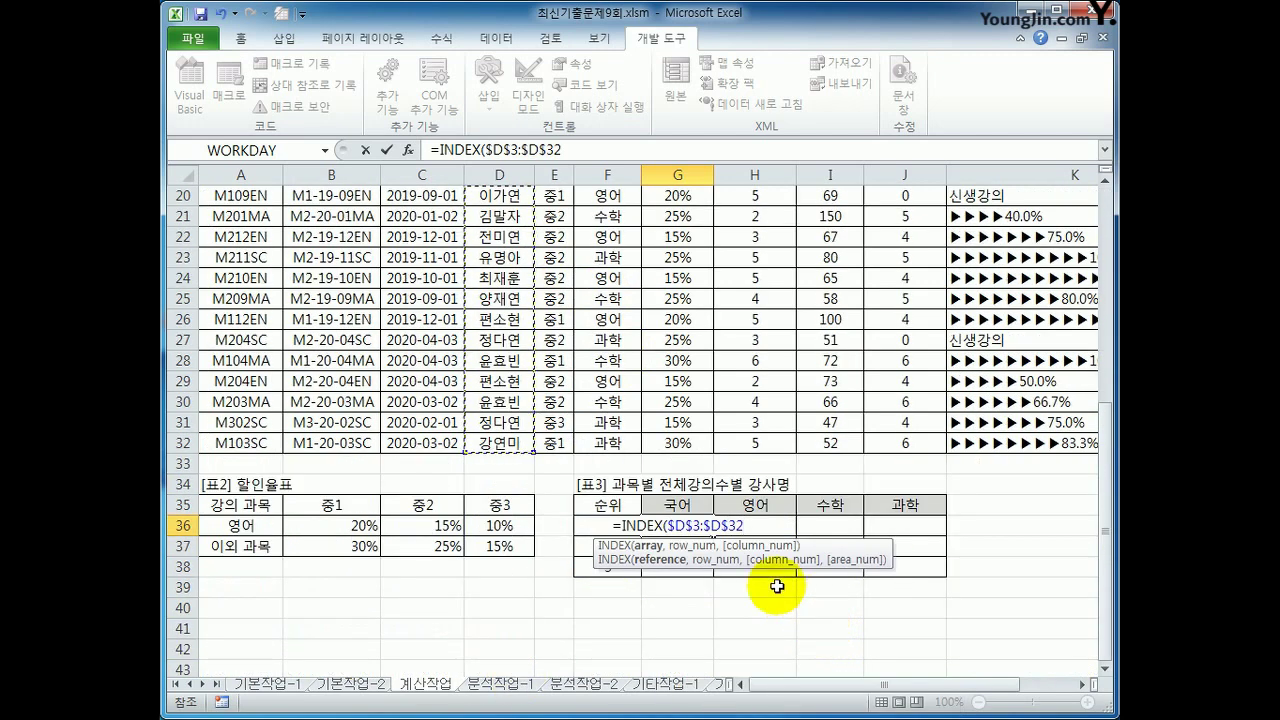
pyautogui.write(',')
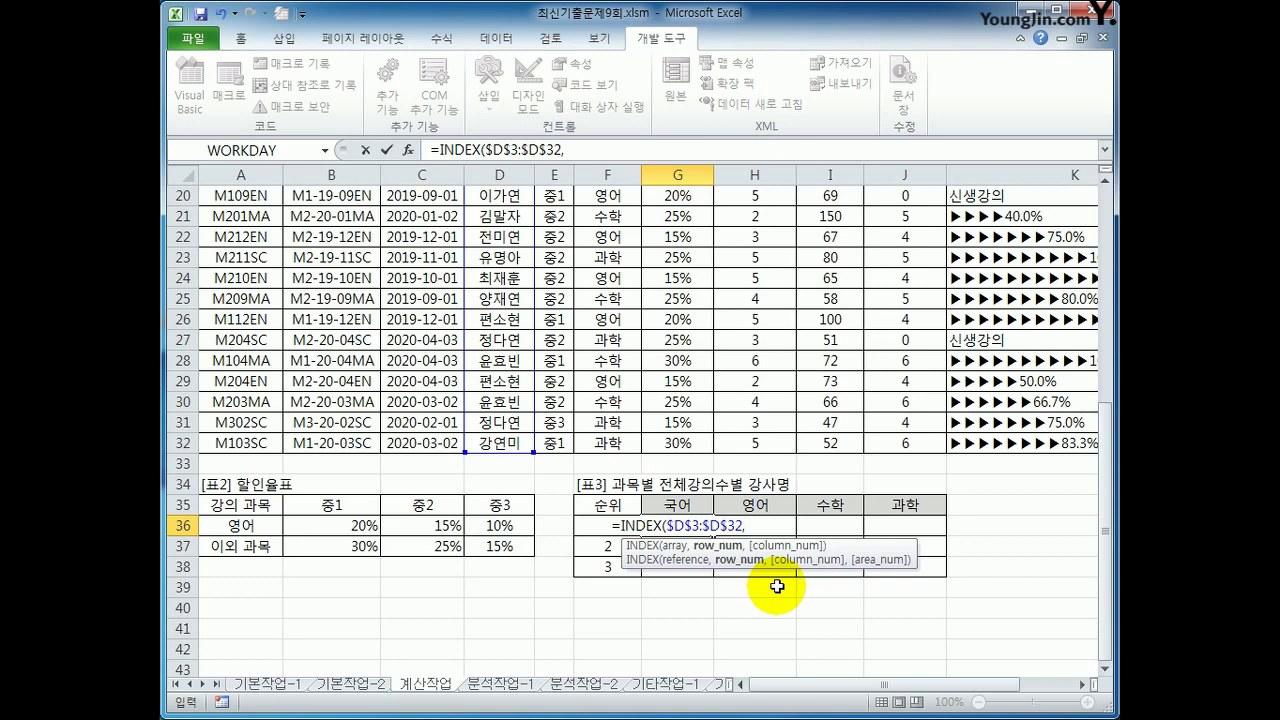
# Nest a MATCH function as the INDEX row number in G36, with LARGE as its lookup value.
pyautogui.scroll(7, 585, 440)
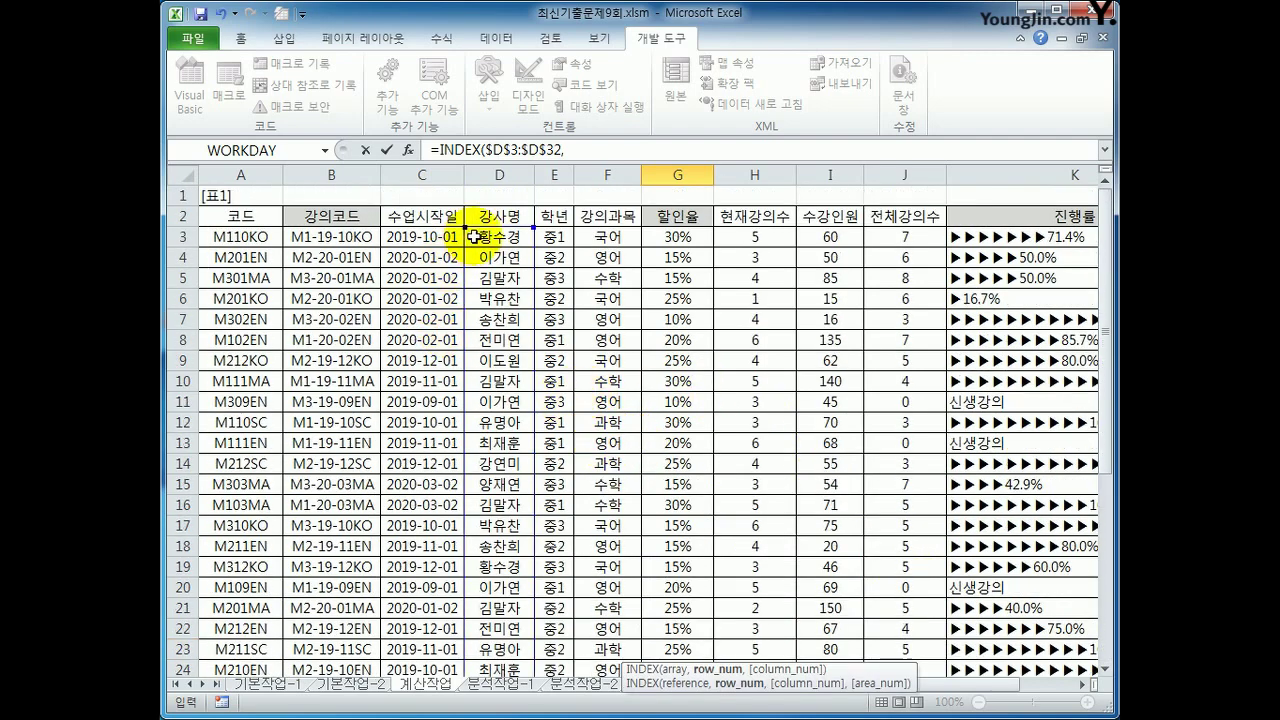
pyautogui.scroll(-7, 471, 471)
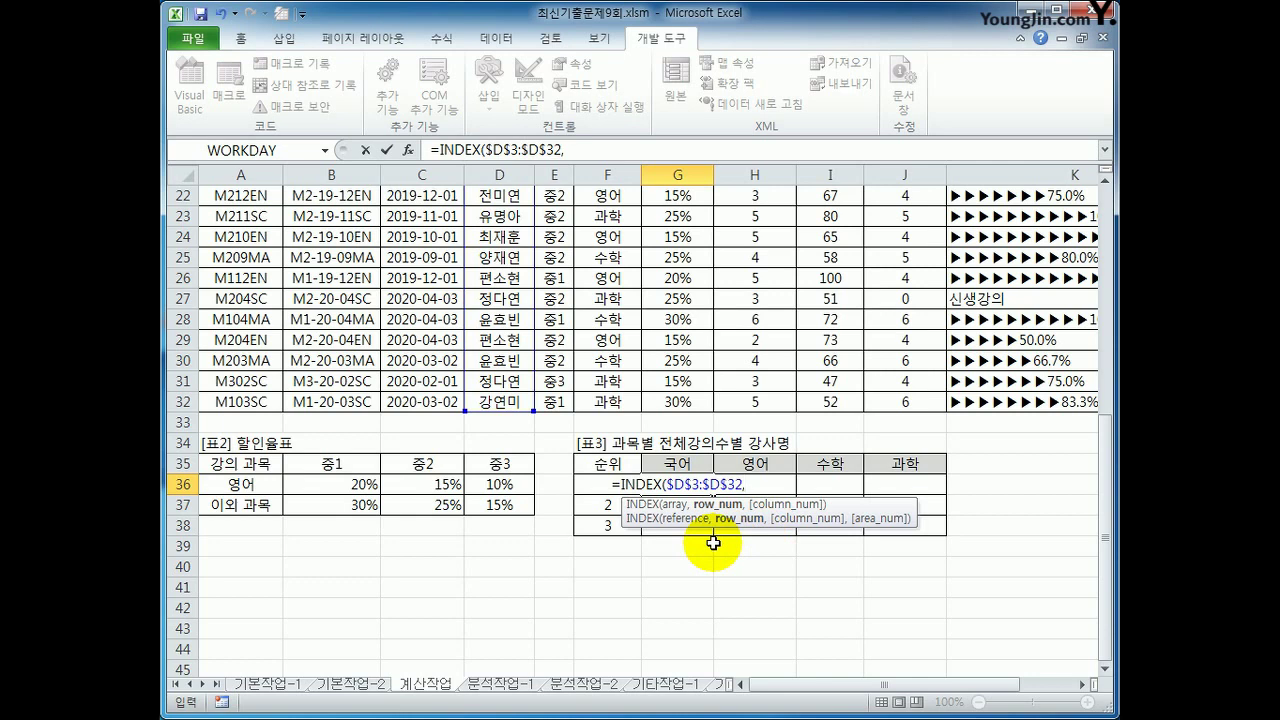
pyautogui.write('mat')
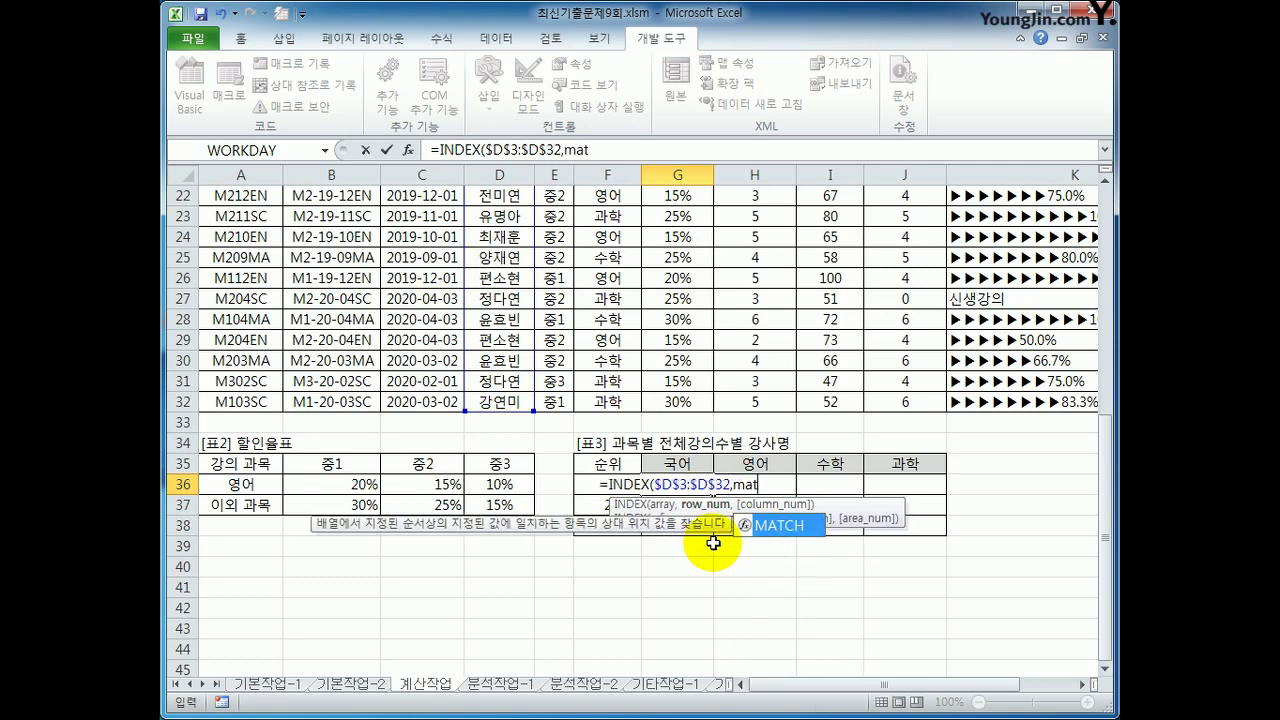
pyautogui.press('Tab')
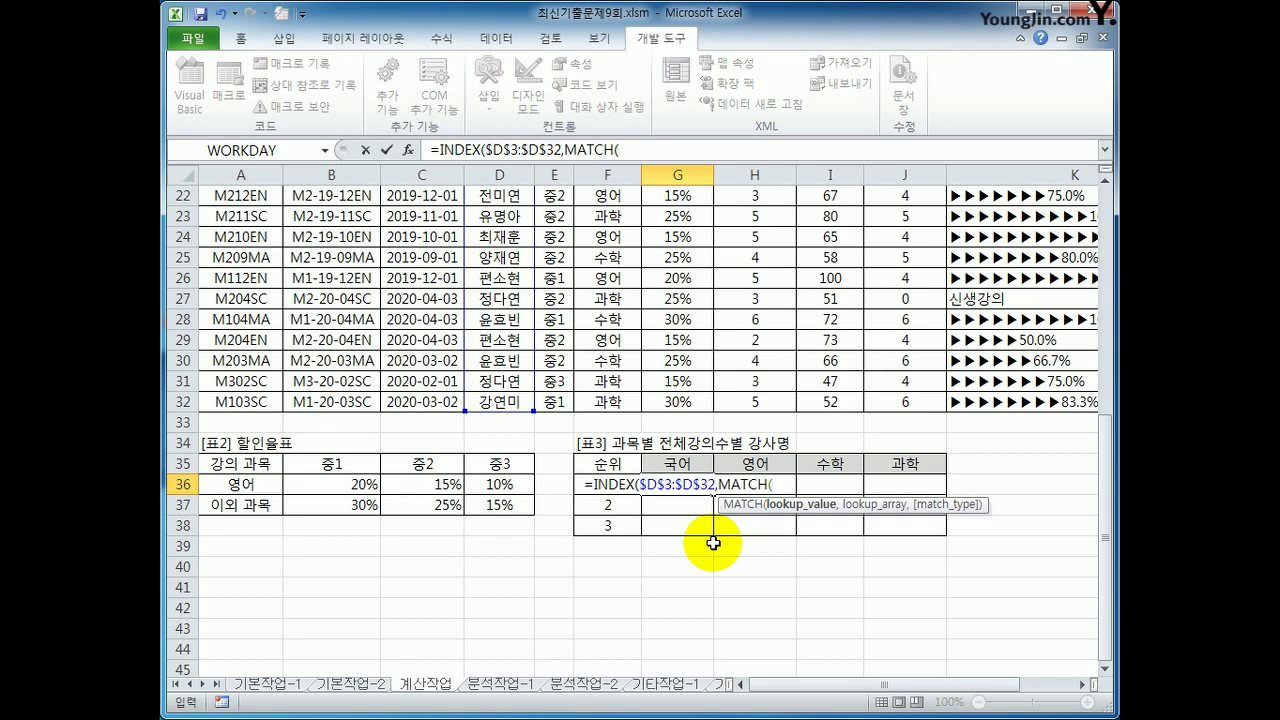
pyautogui.write('la')
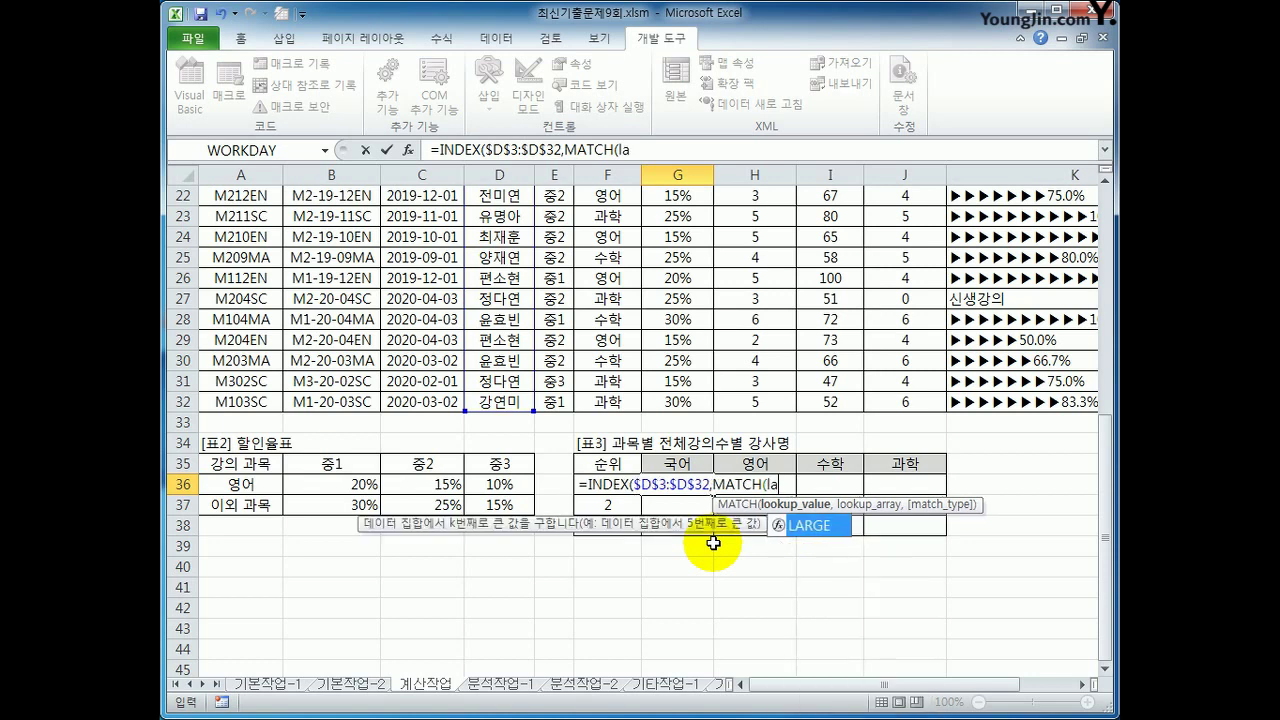
pyautogui.press('Tab')
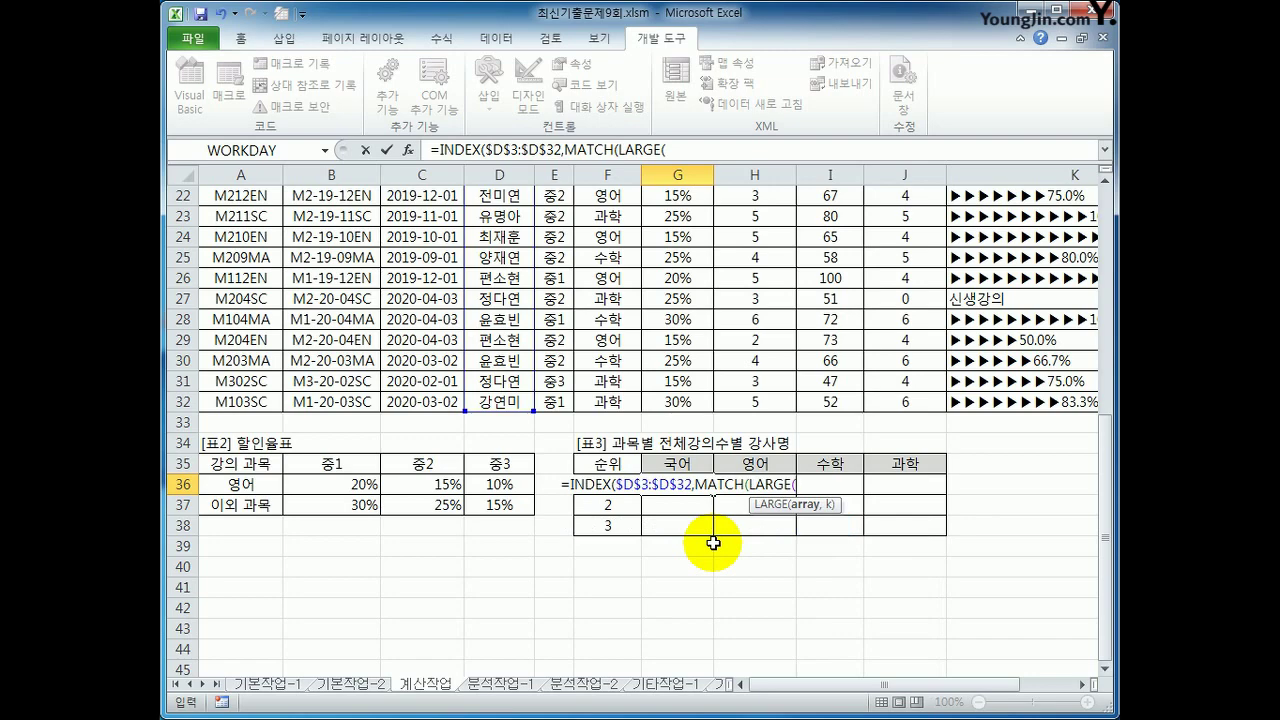
# Set the LARGE array to the 전체강의수 range J3:J32 as the absolute reference $J$3:$J$32.
pyautogui.scroll(7, 713, 543)
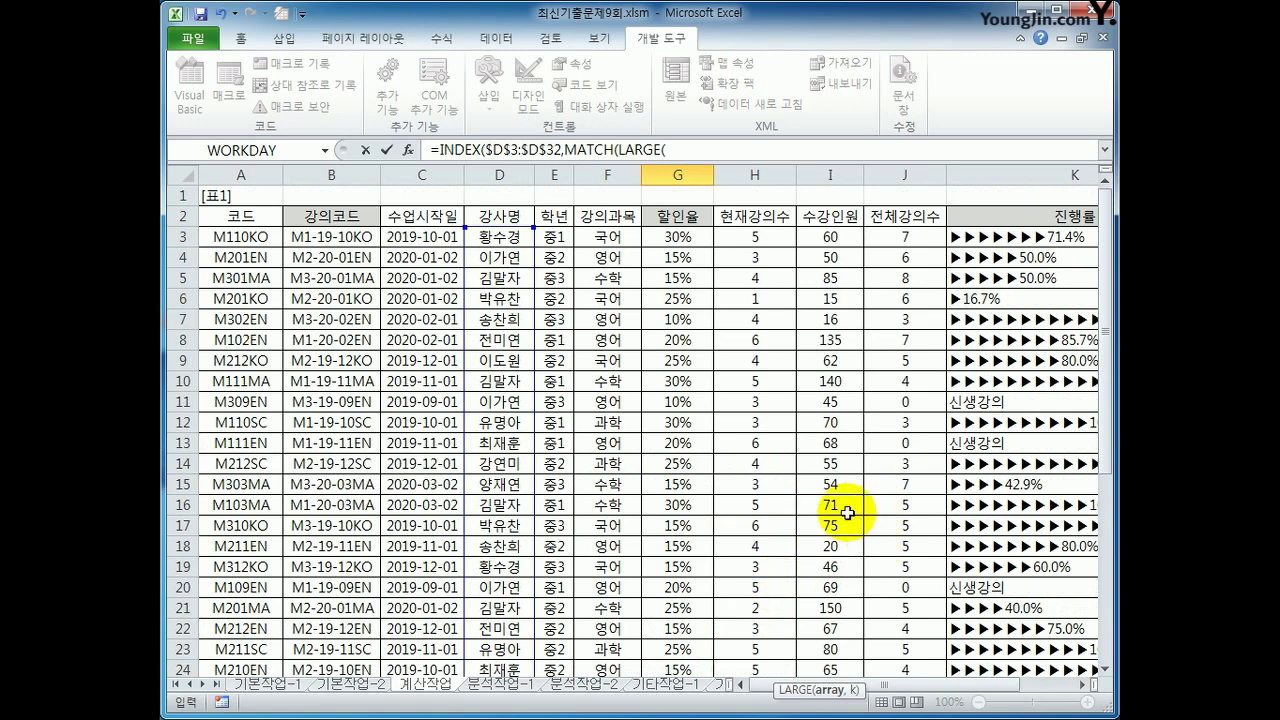
pyautogui.scroll(-3, 847, 511)
pyautogui.scroll(-5, 847, 513)
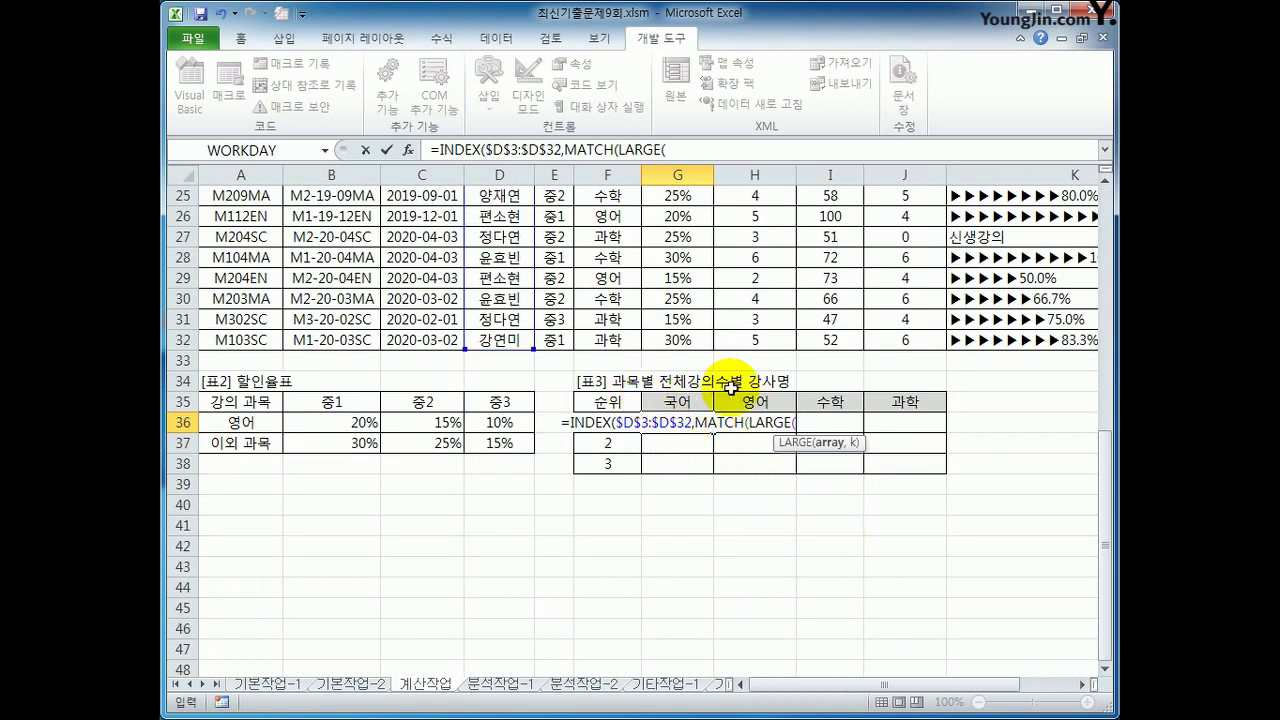
pyautogui.scroll(8, 737, 383)
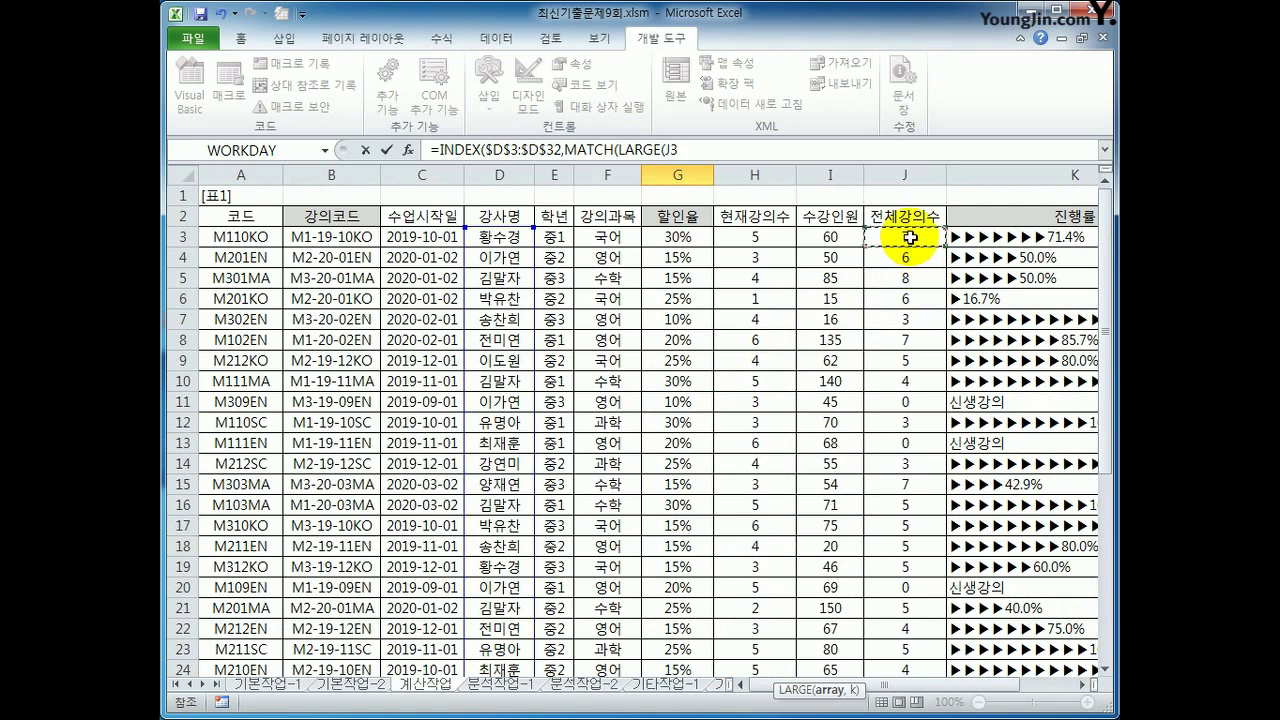
pyautogui.moveTo(910, 237); pyautogui.dragTo(897, 627)
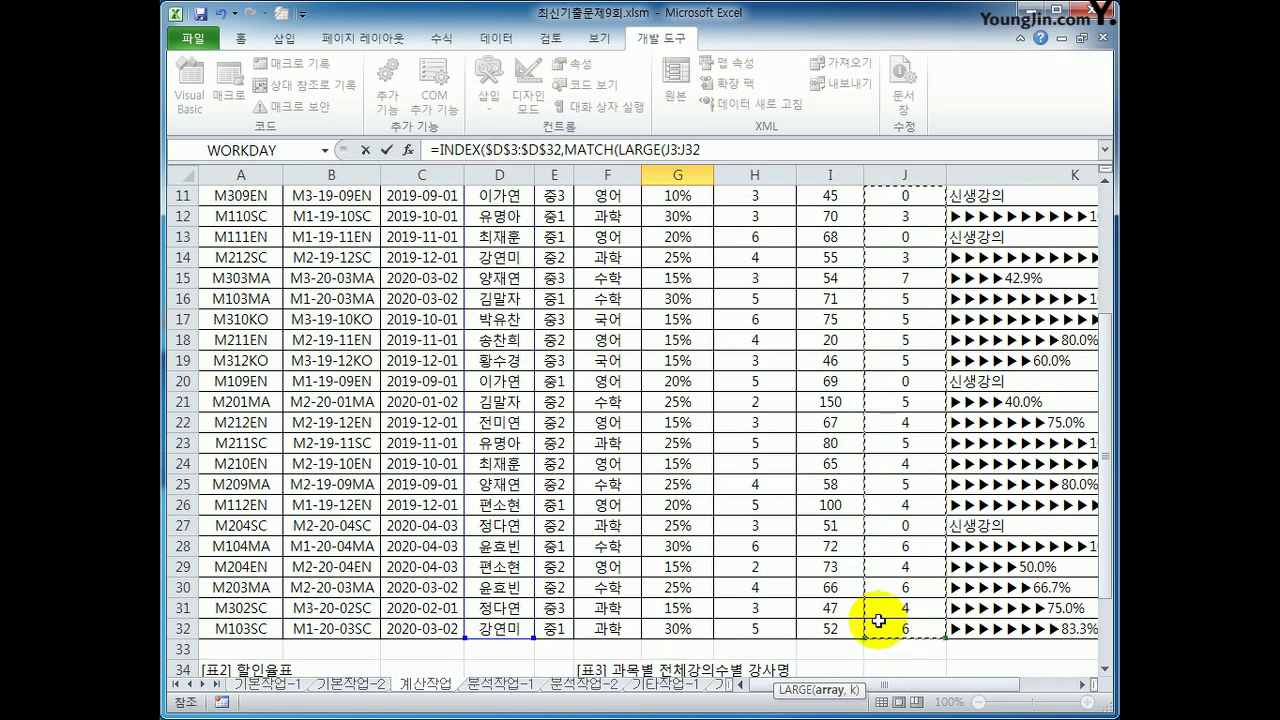
pyautogui.press('F4')
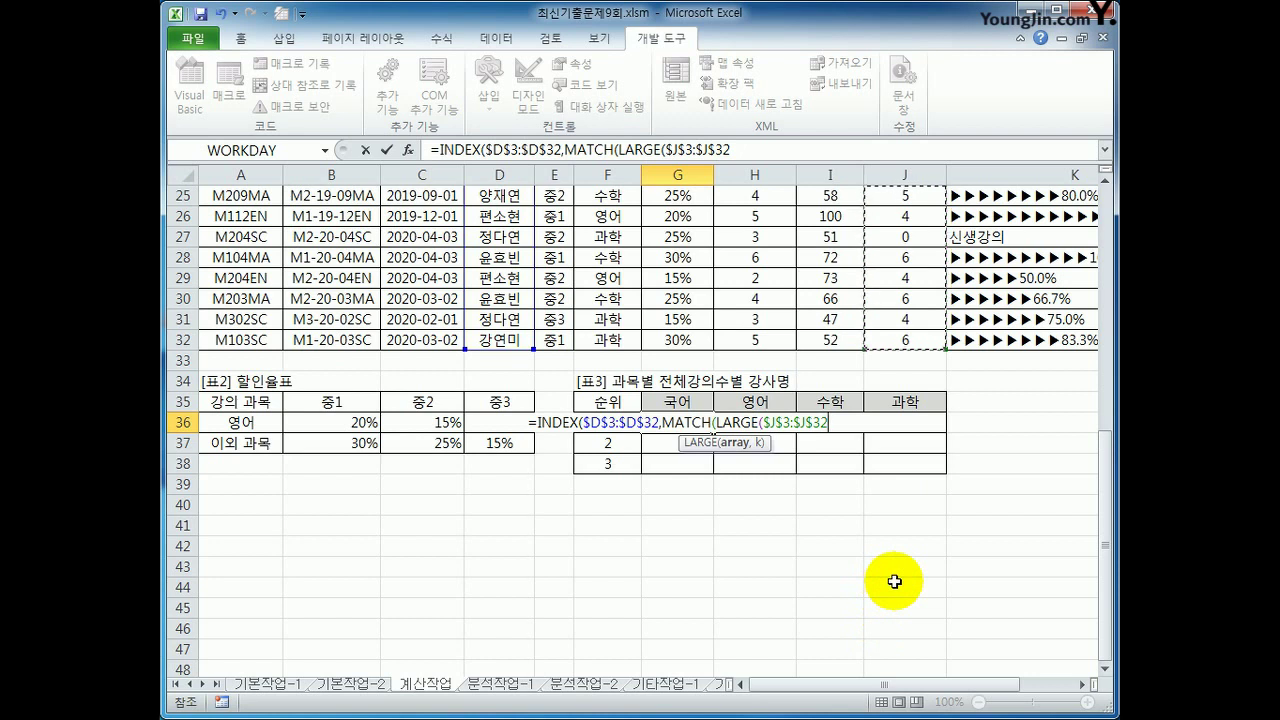
# Multiply the LARGE array by a parenthesized condition that starts with the 강의과목 range as $F$3:$F$32.
pyautogui.write('*')
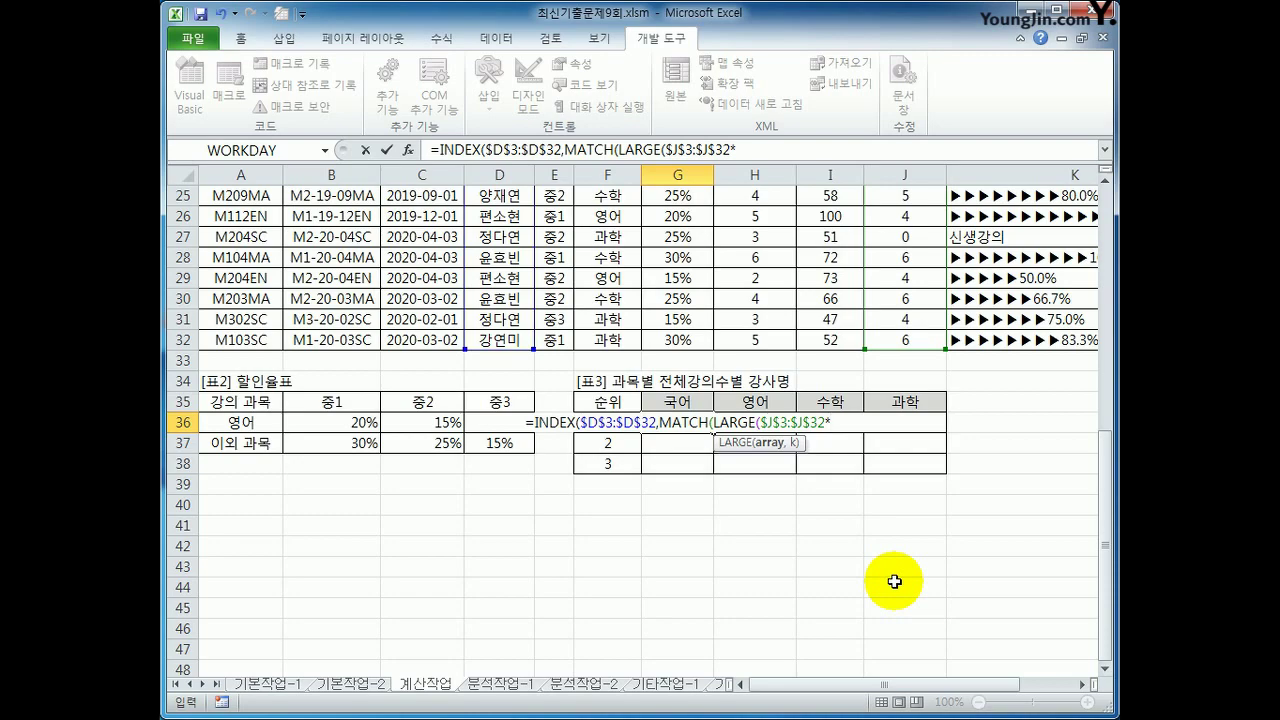
pyautogui.write('(')
pyautogui.scroll(8, 894, 581)
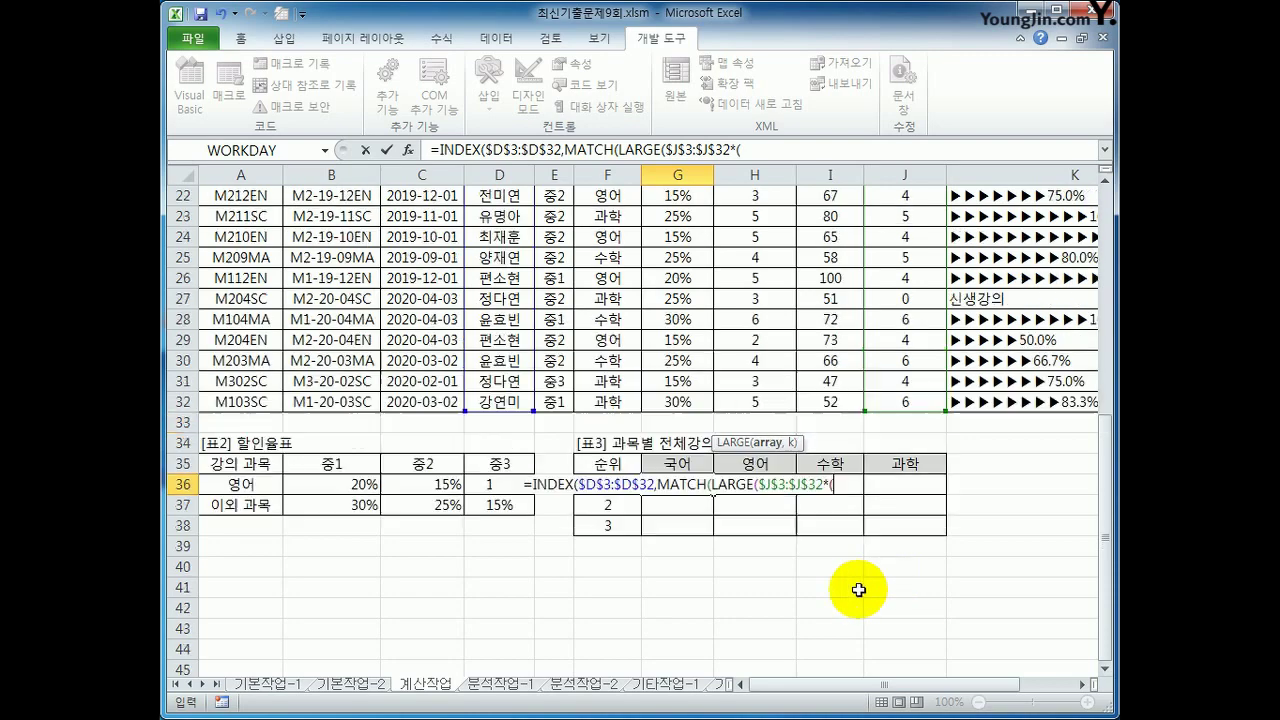
pyautogui.click(607, 239)
pyautogui.moveTo(607, 239); pyautogui.dragTo(621, 649)
pyautogui.press('F4')
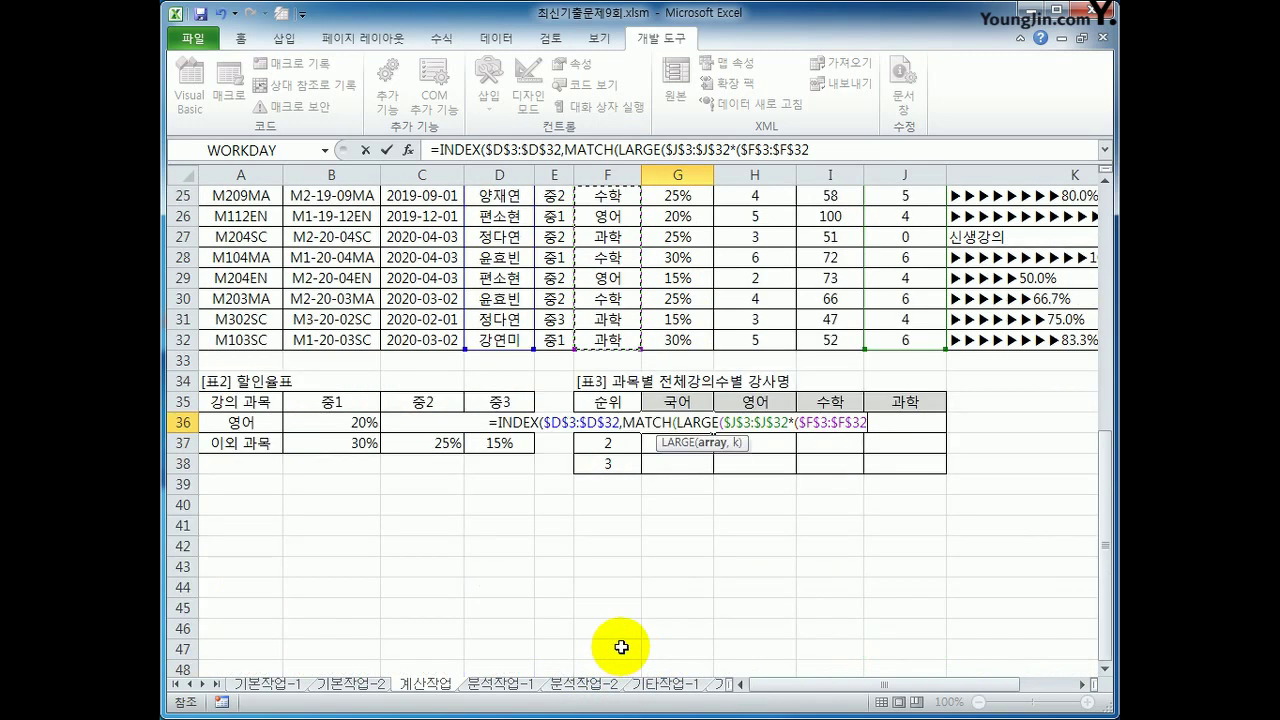
# Compare the 강의과목 range with the 국어 header as the row-locked reference G$35 and close the condition.
pyautogui.write('=')
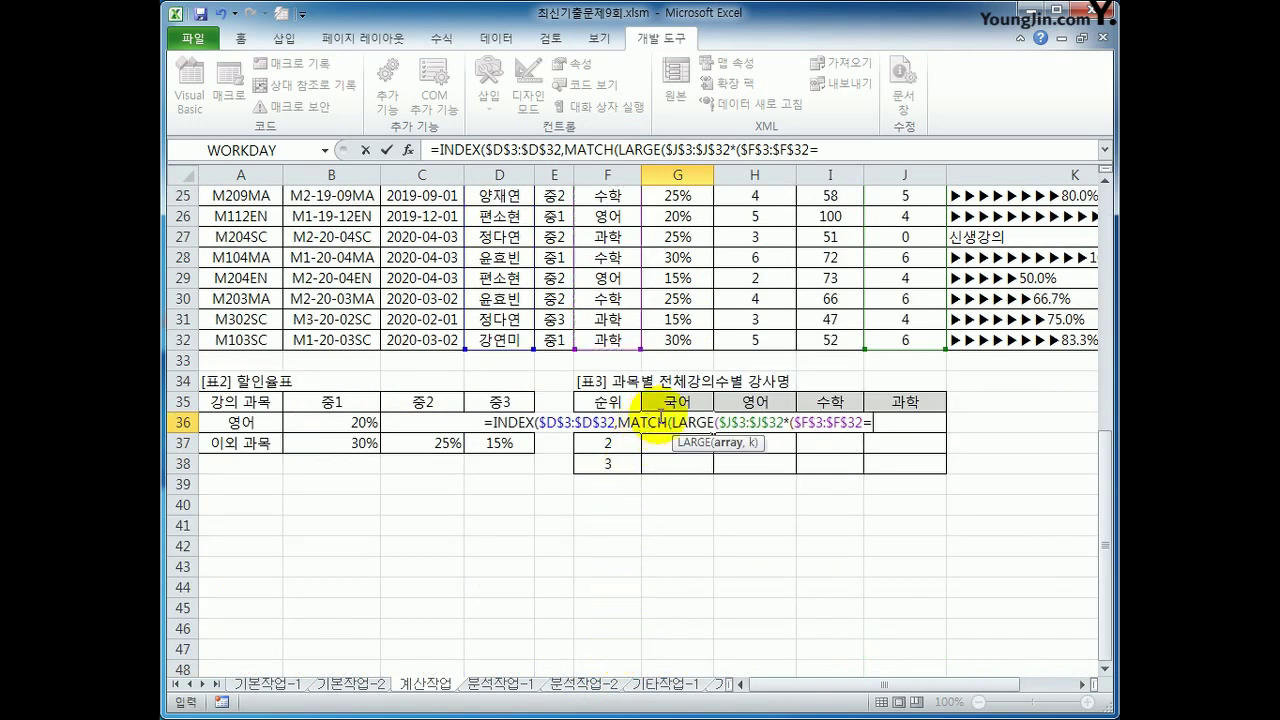
pyautogui.click(676, 401)
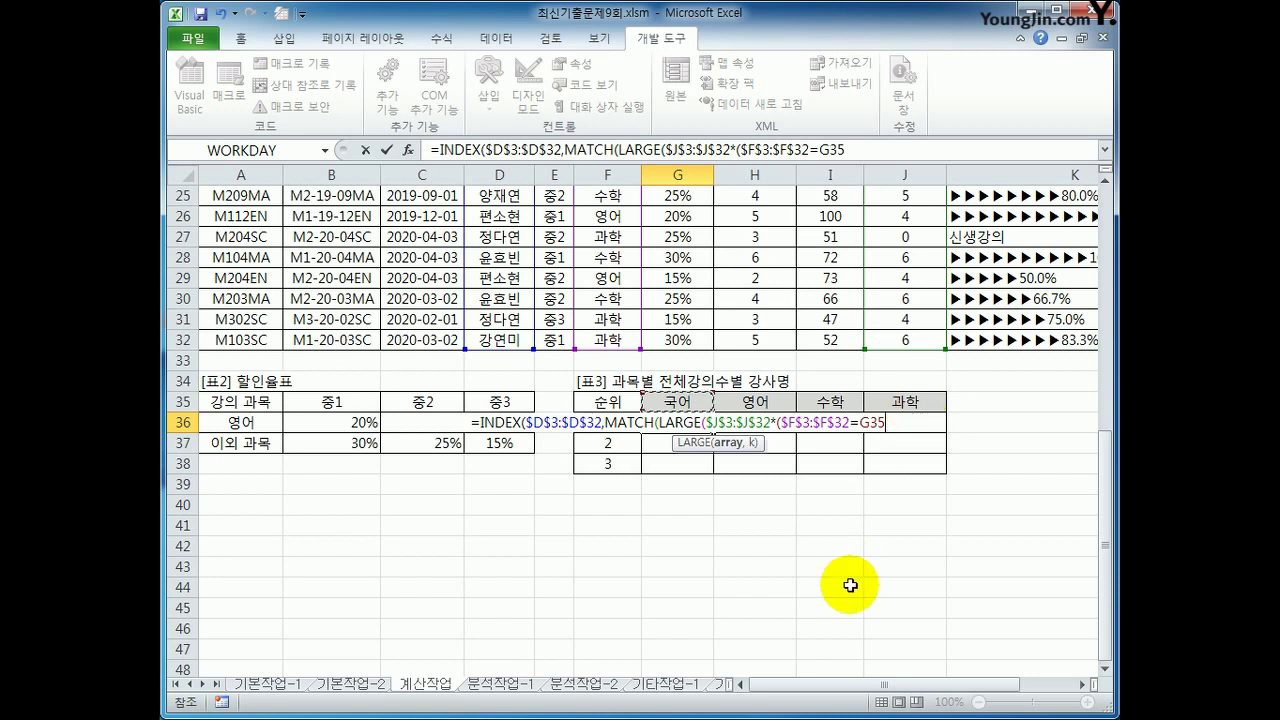
pyautogui.press('F4')
pyautogui.press('F4')
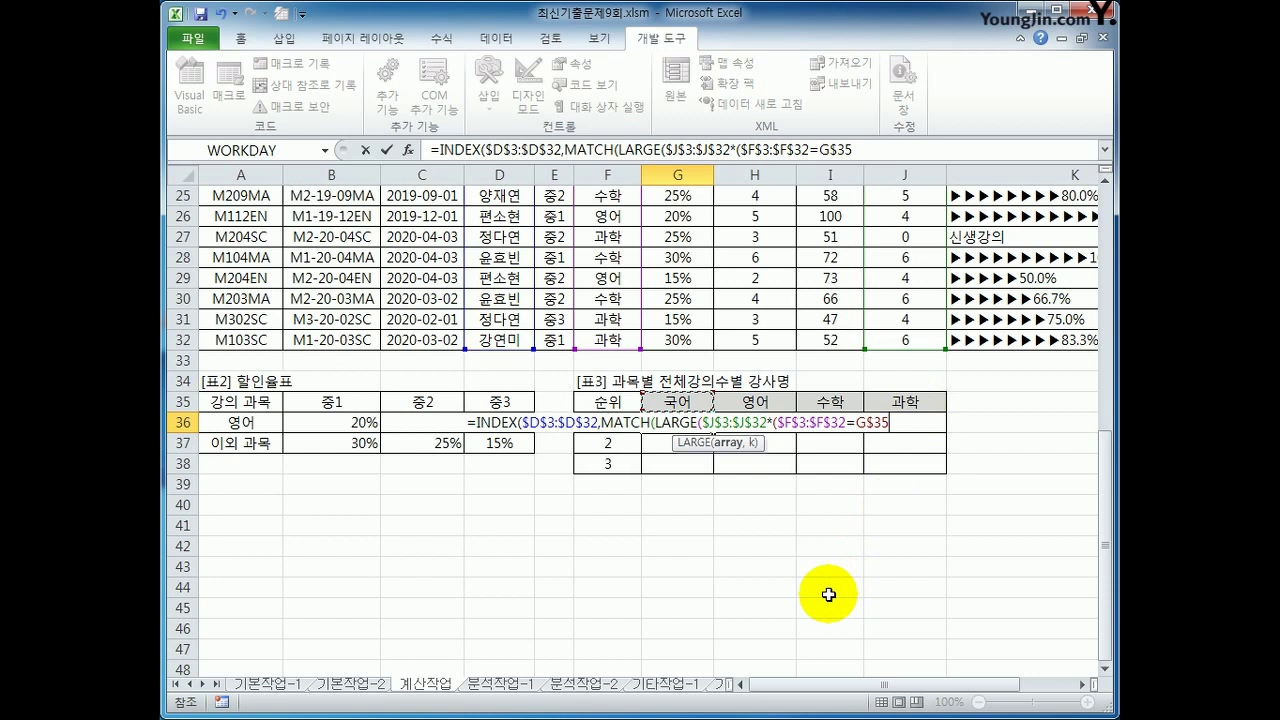
pyautogui.write(')')
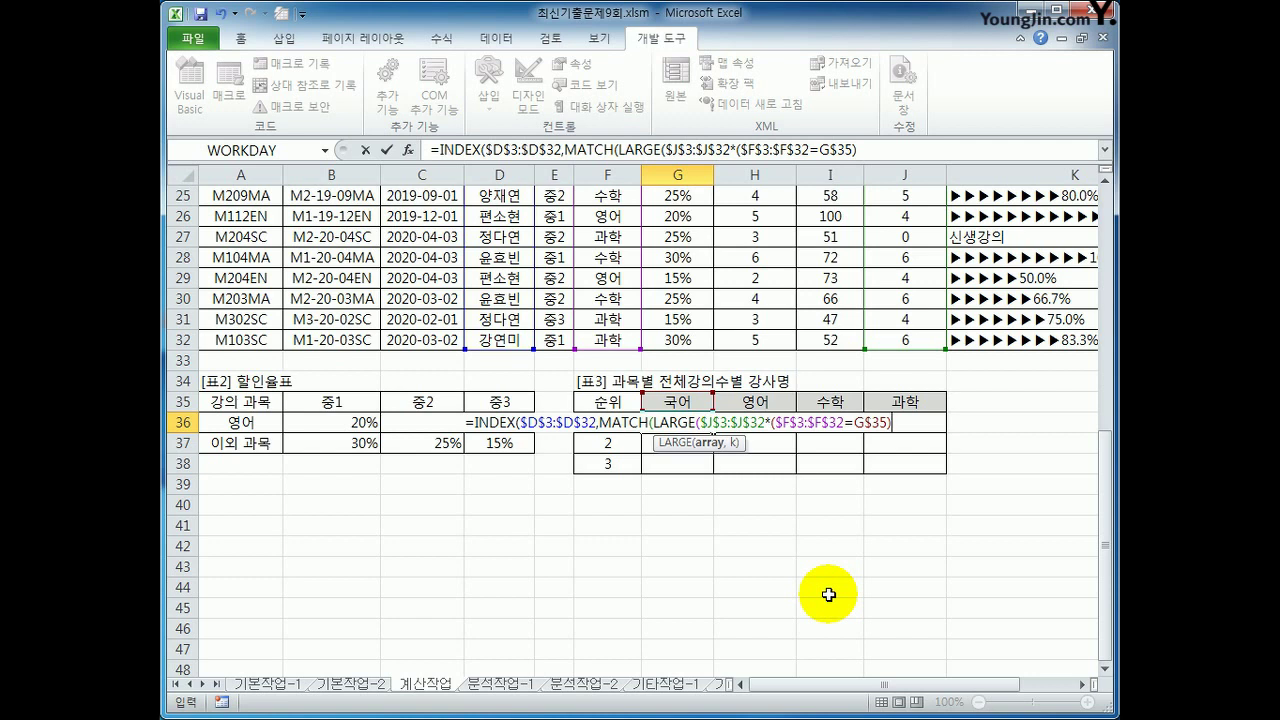
pyautogui.write(',')
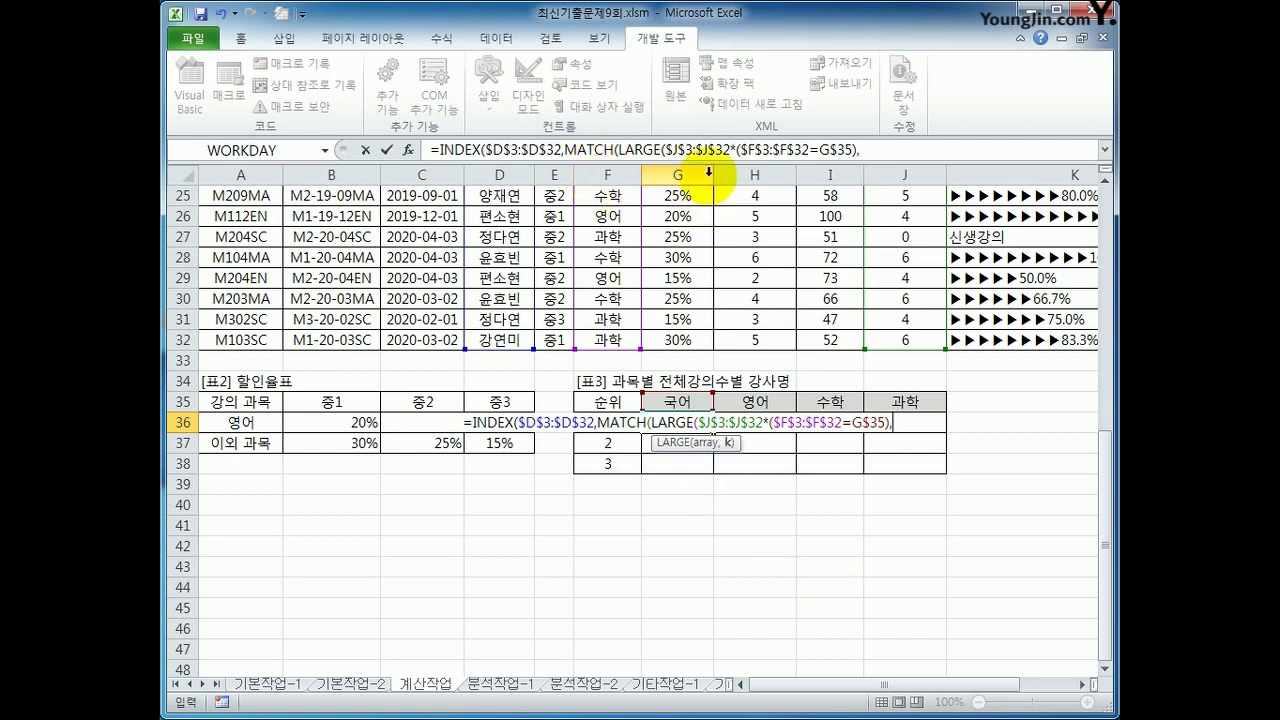
# Set LARGE's k argument to the rank cell as the column-locked reference $F36 and close the LARGE function.
pyautogui.moveTo(737, 150); pyautogui.dragTo(855, 150)
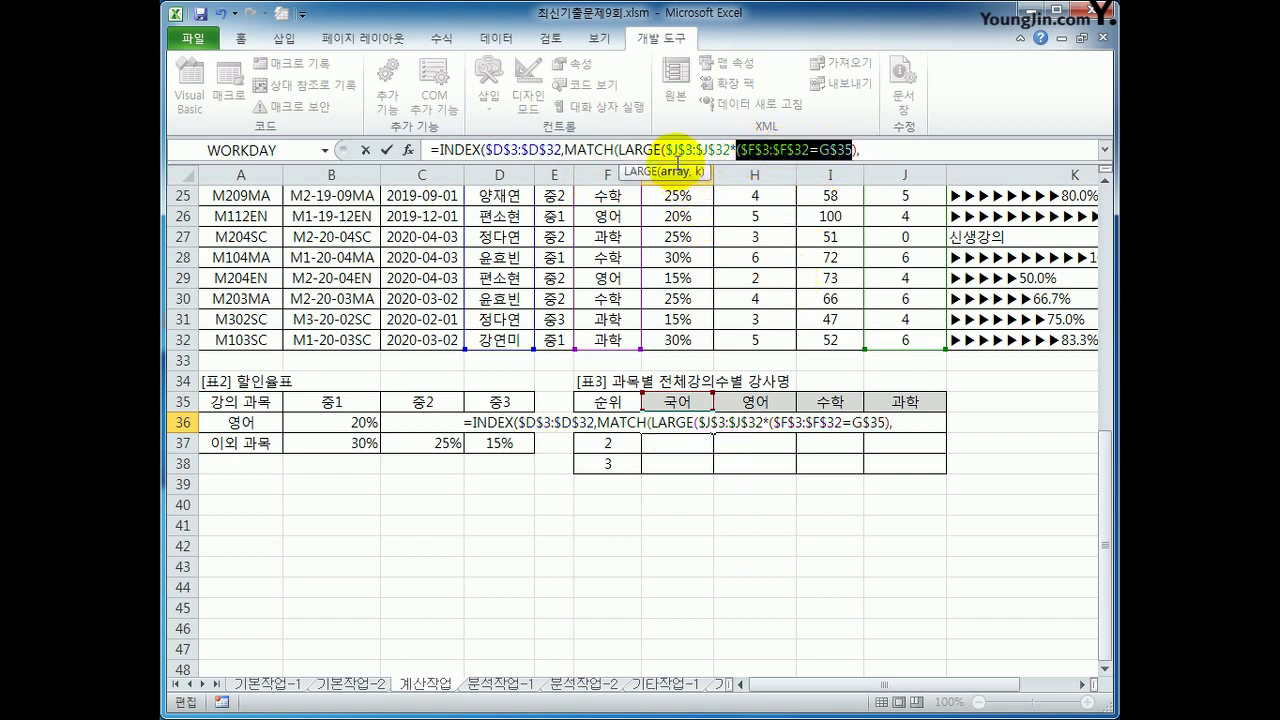
pyautogui.moveTo(665, 150); pyautogui.dragTo(733, 148)
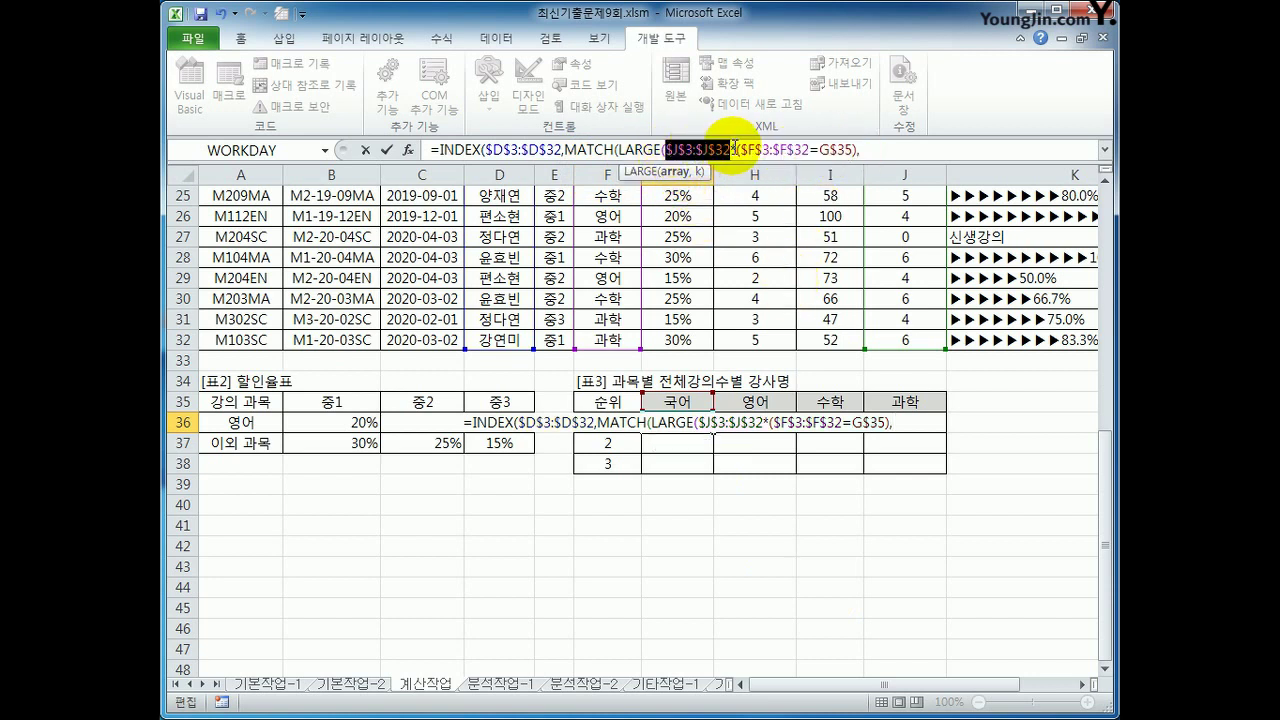
pyautogui.click(848, 147)
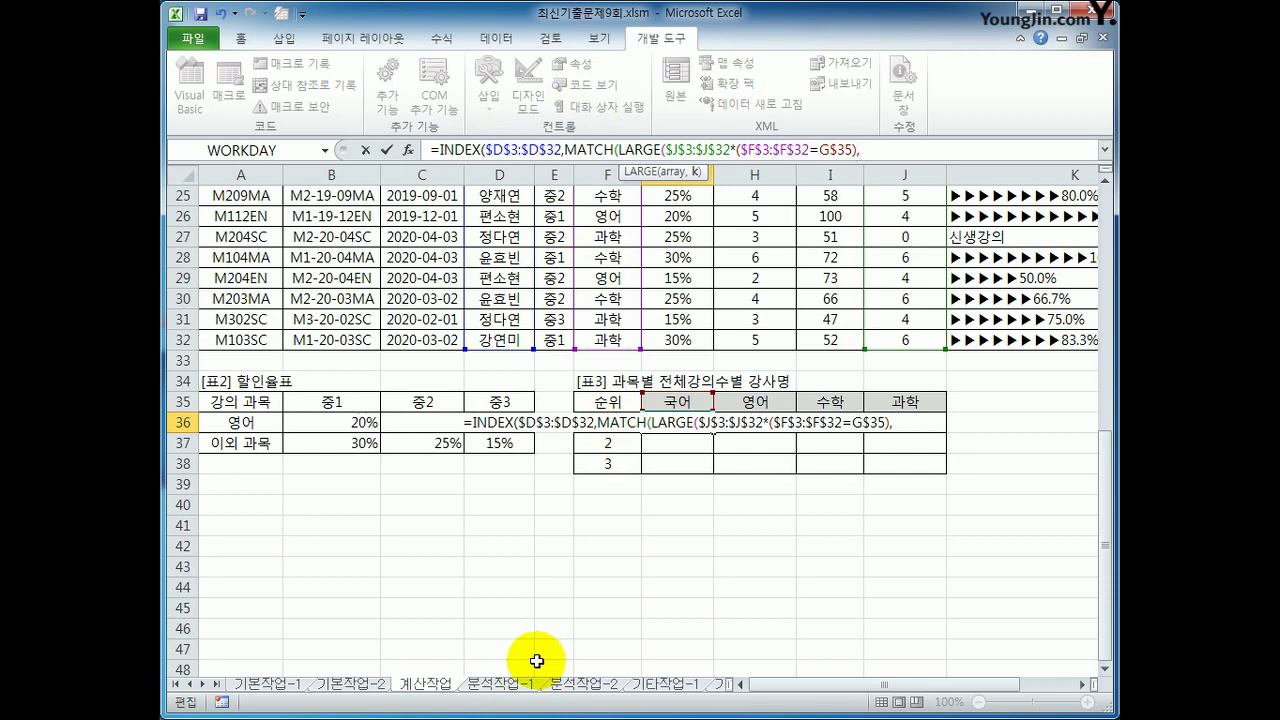
pyautogui.write('f36')
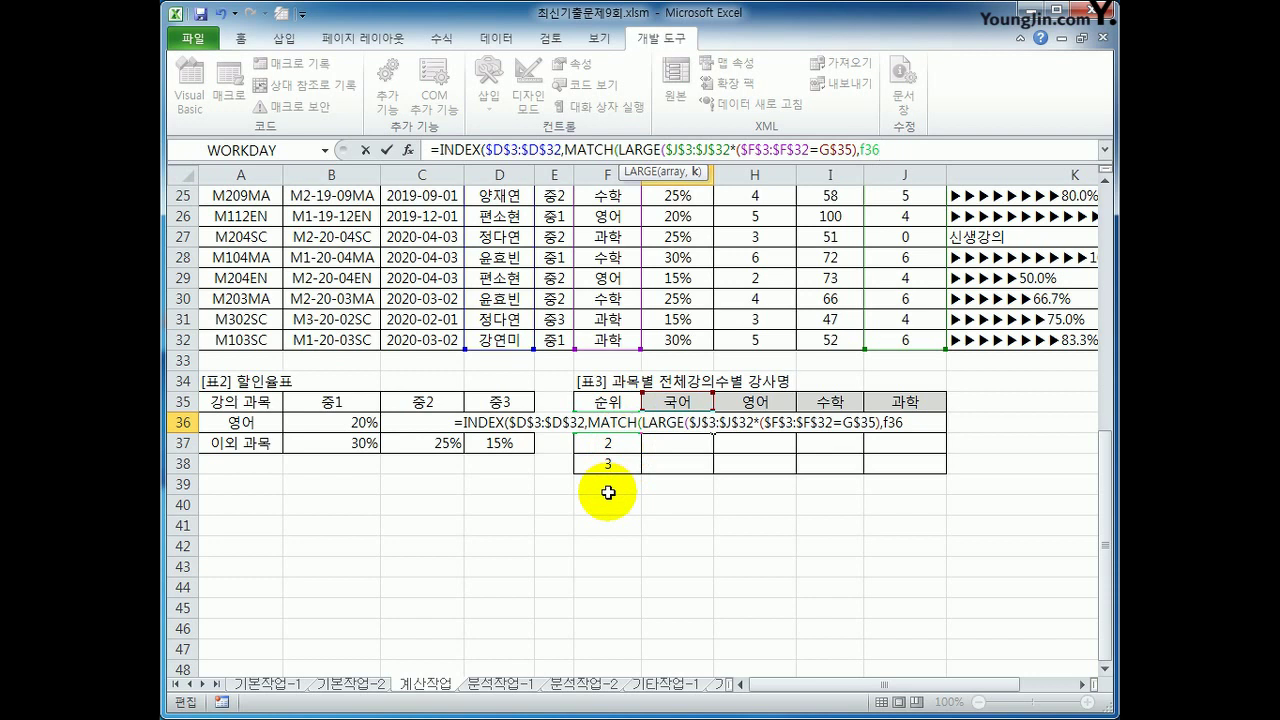
pyautogui.press('F4')
pyautogui.press('F4')
pyautogui.press('F4')
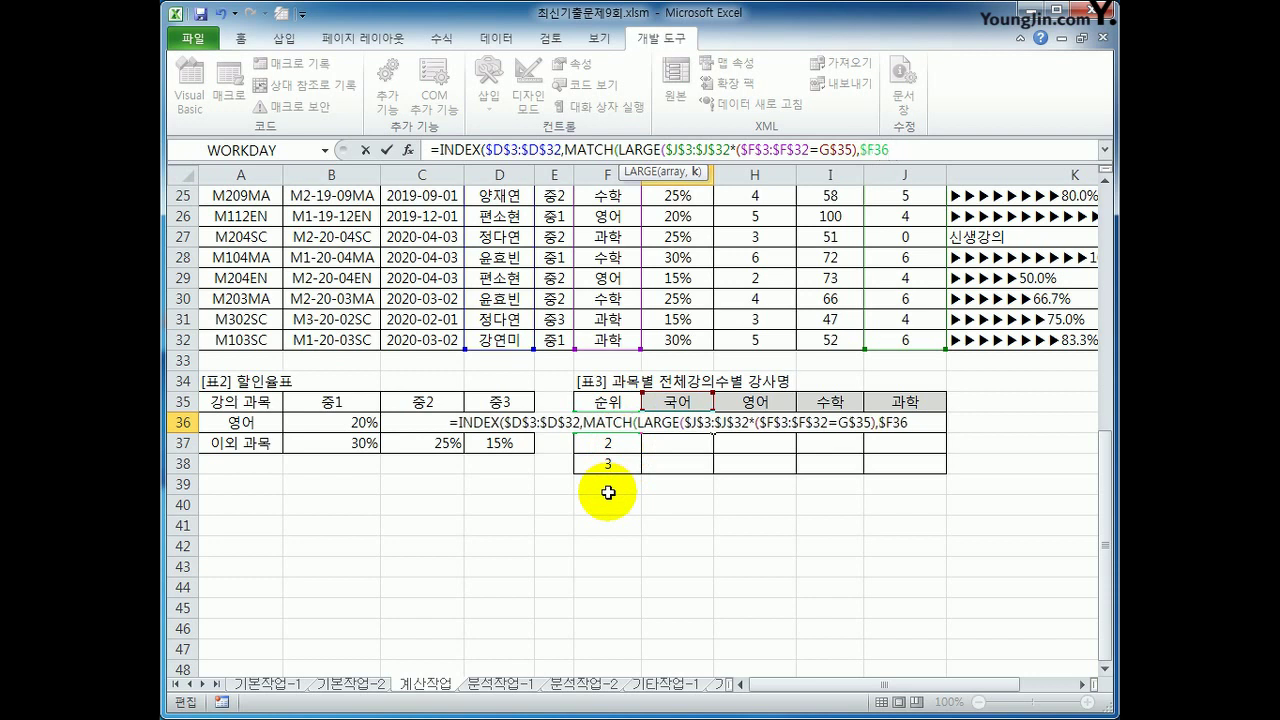
pyautogui.write(')')
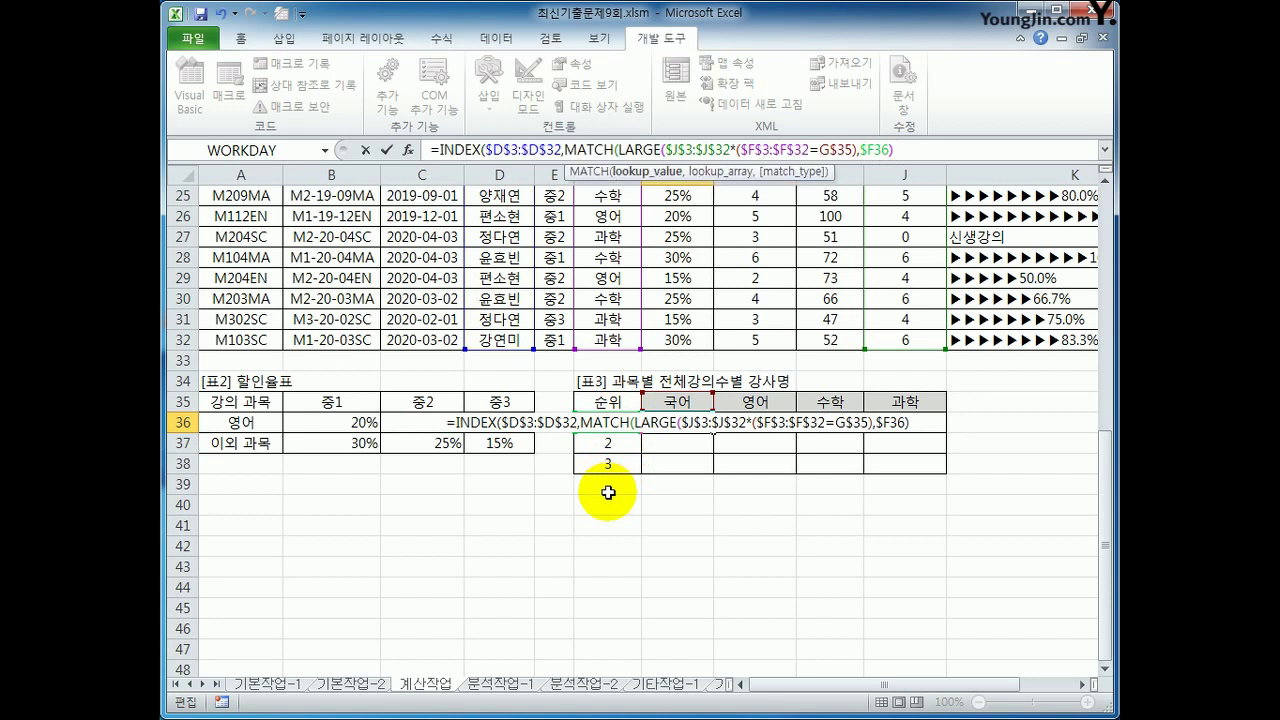
pyautogui.write(',')
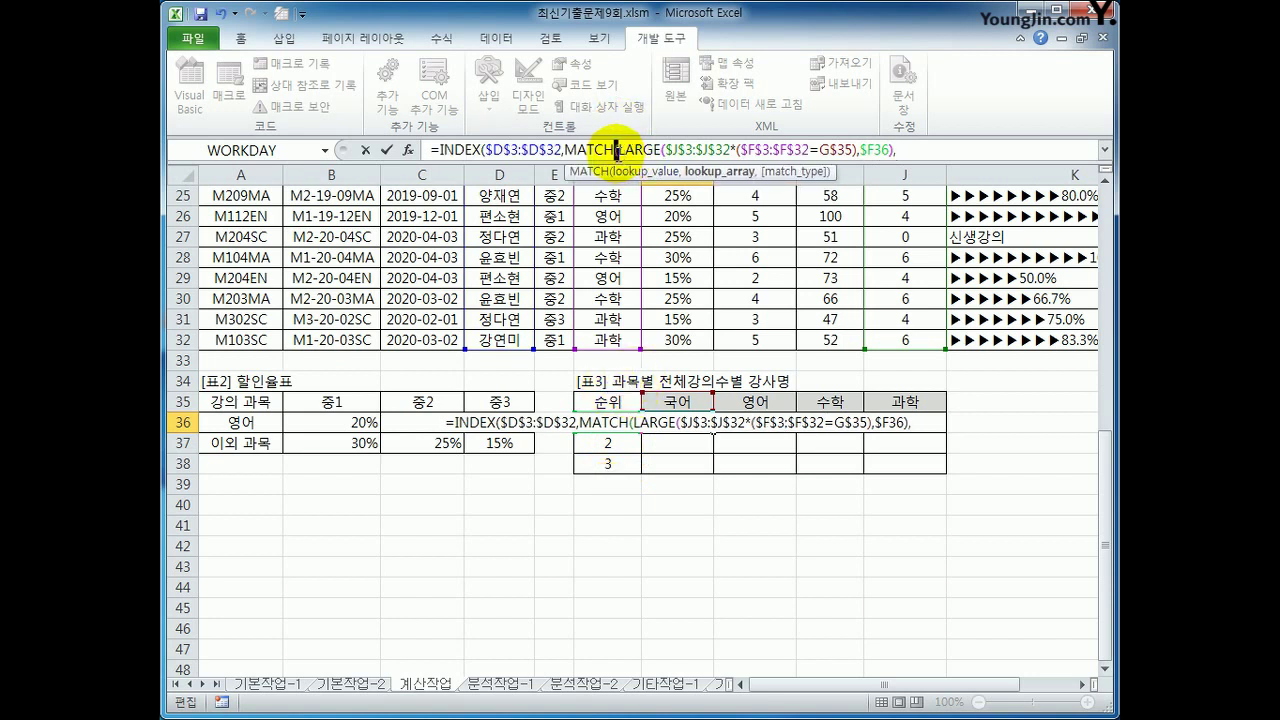
# Copy the expression $J$3:$J$32*($F$3:$F$32=G$35) from LARGE into MATCH's lookup_array argument.
pyautogui.moveTo(617, 153); pyautogui.dragTo(895, 150)
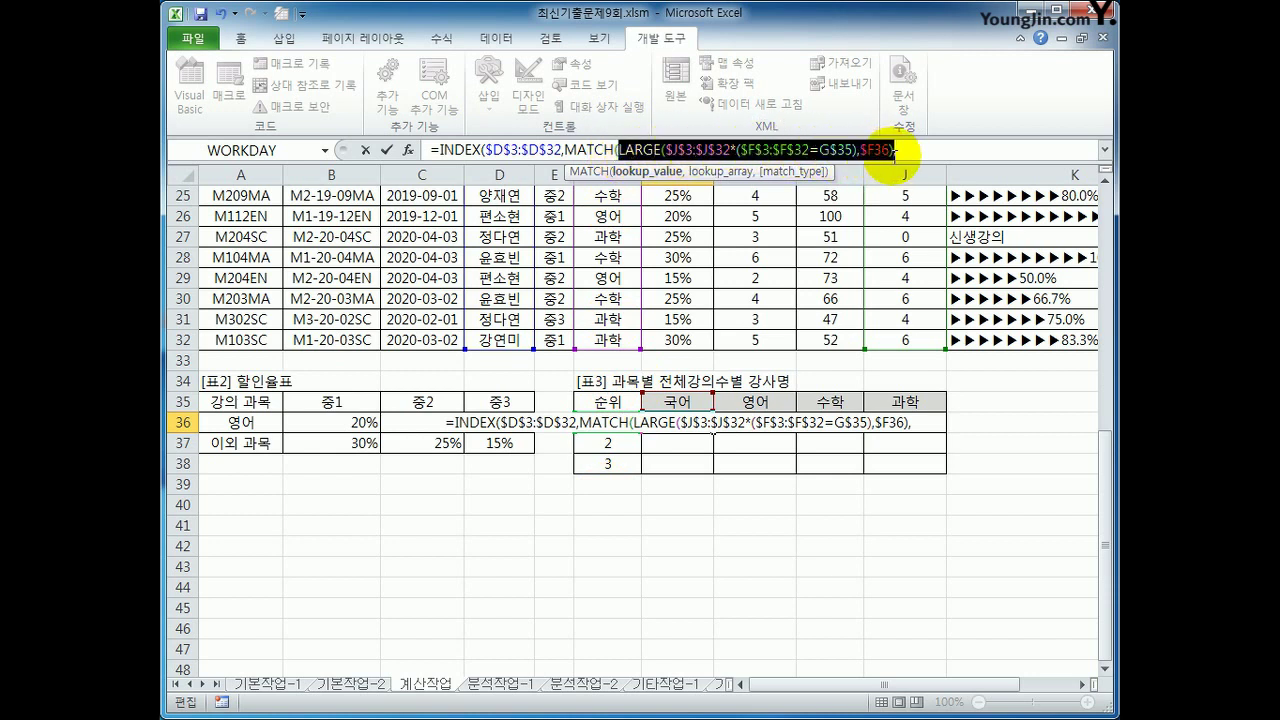
pyautogui.click(910, 152)
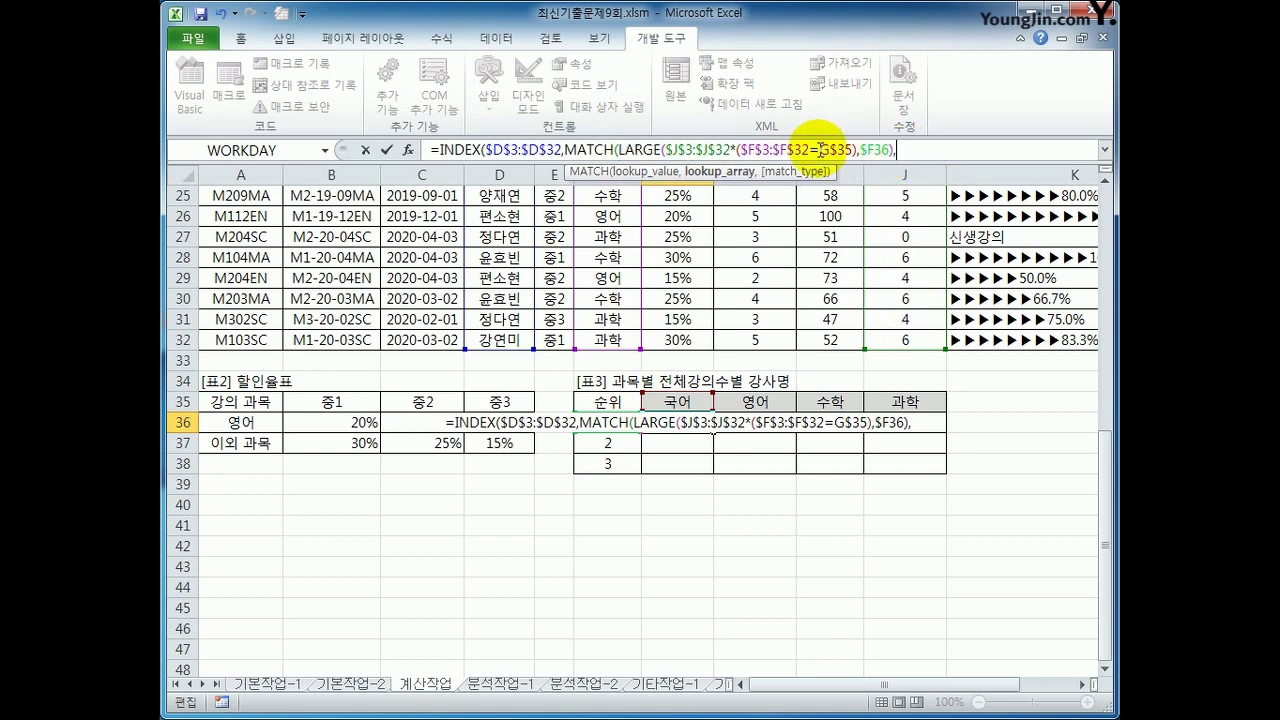
pyautogui.moveTo(665, 150); pyautogui.dragTo(858, 153)
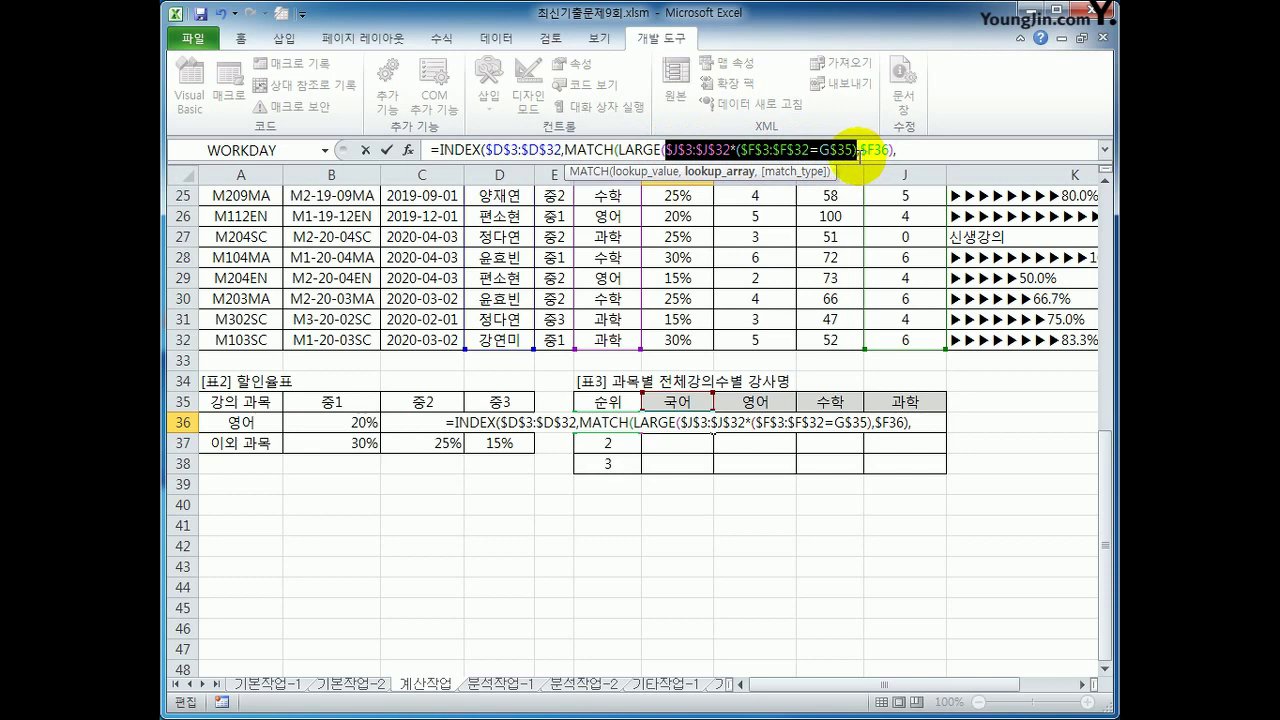
pyautogui.hotkey('ctrl', 'c')
pyautogui.click(924, 150)
pyautogui.hotkey('ctrl', 'v')
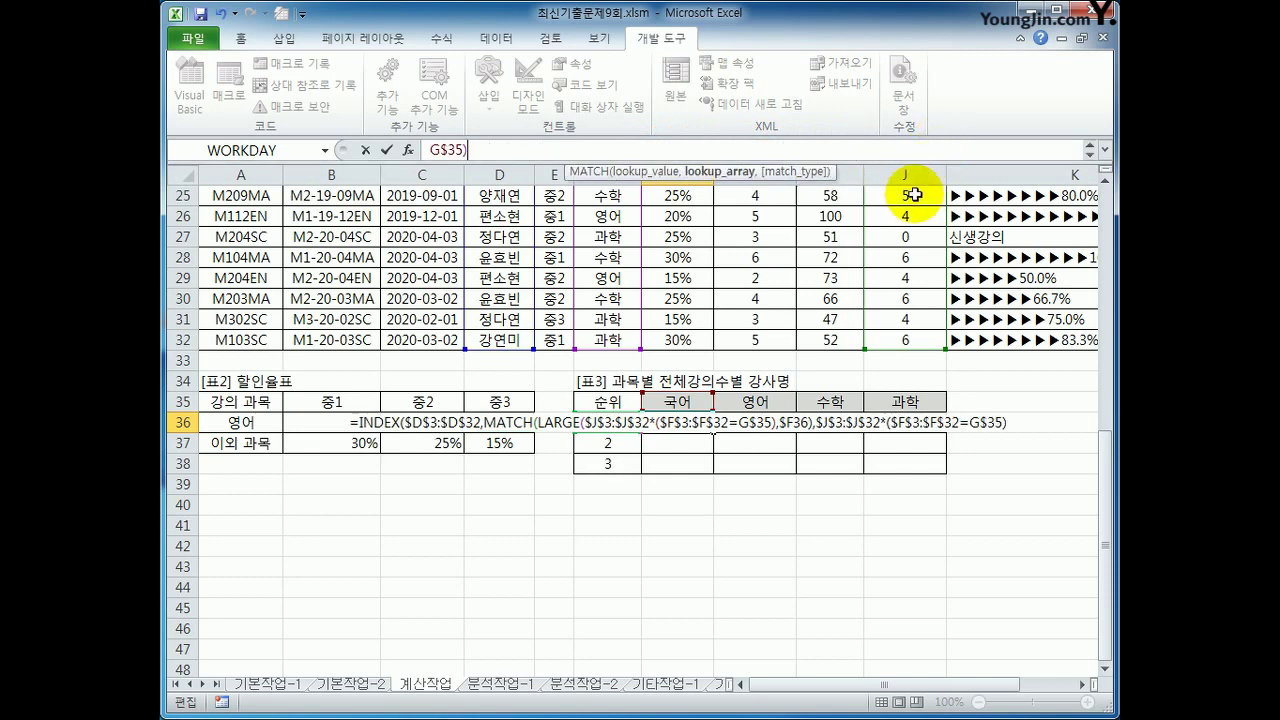
# Set the MATCH type to 0 for an exact match and close the MATCH and INDEX functions.
pyautogui.click(1106, 150)
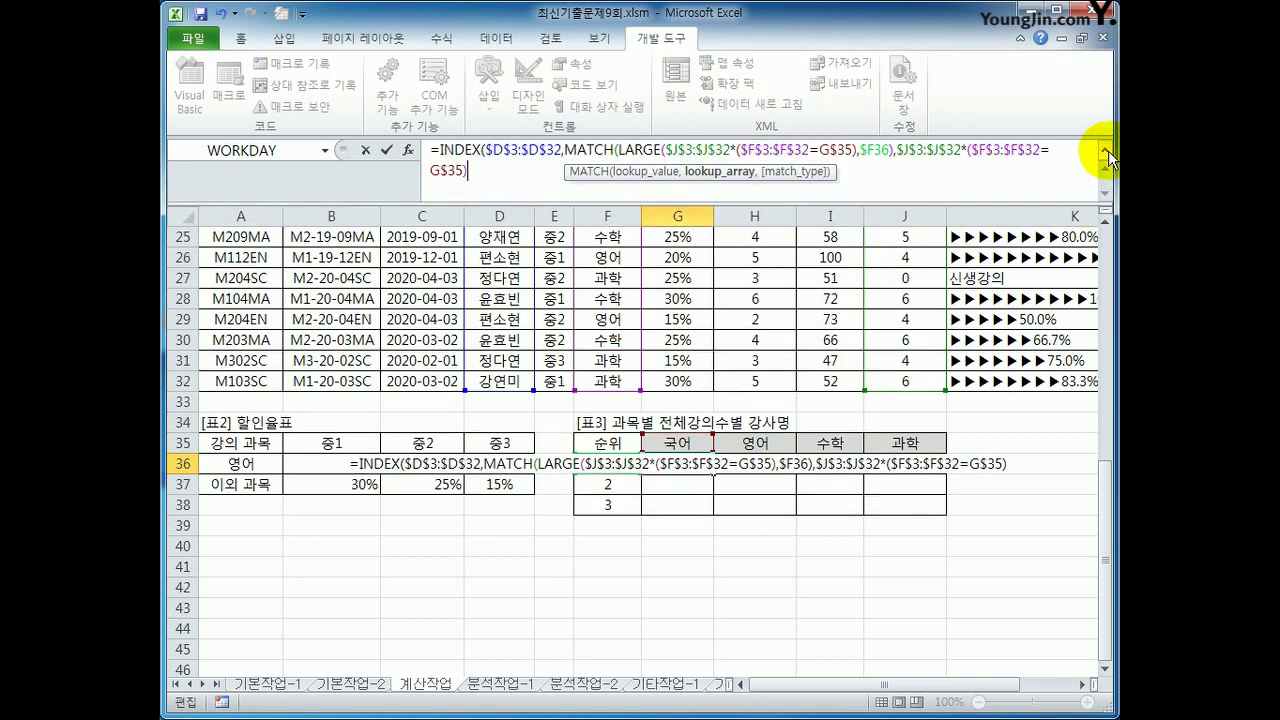
pyautogui.write(',')
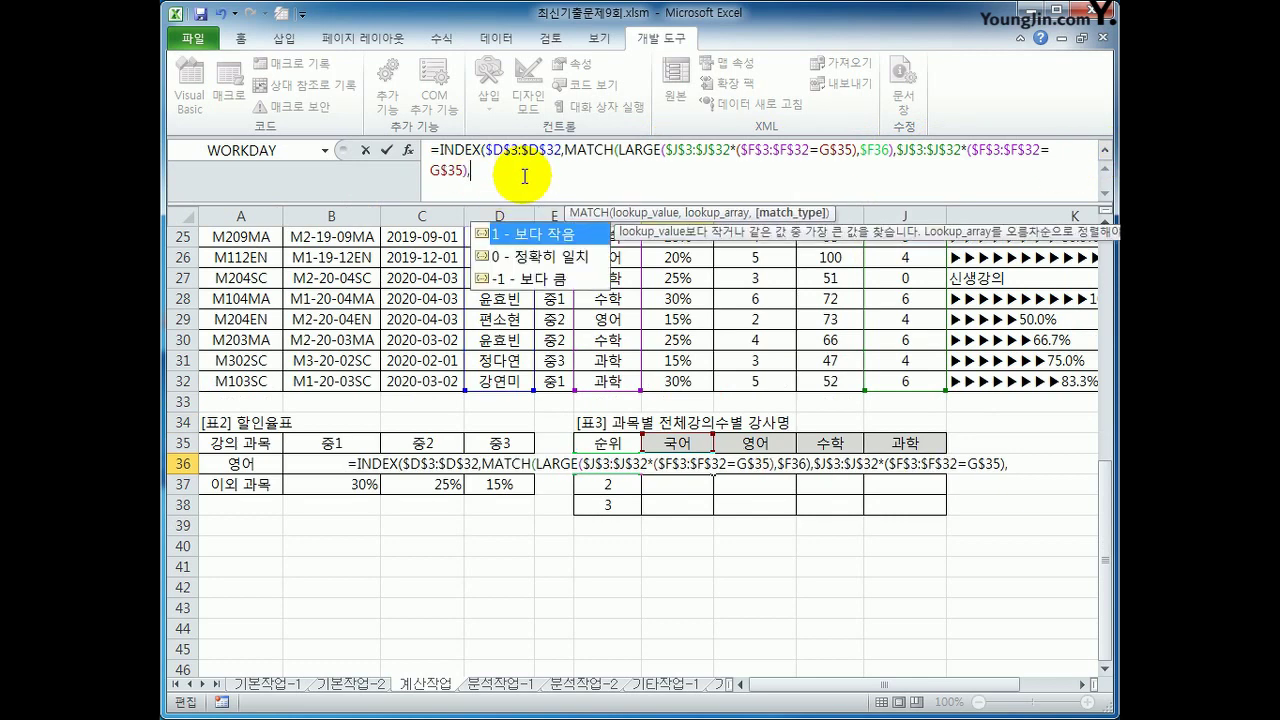
pyautogui.write('0')
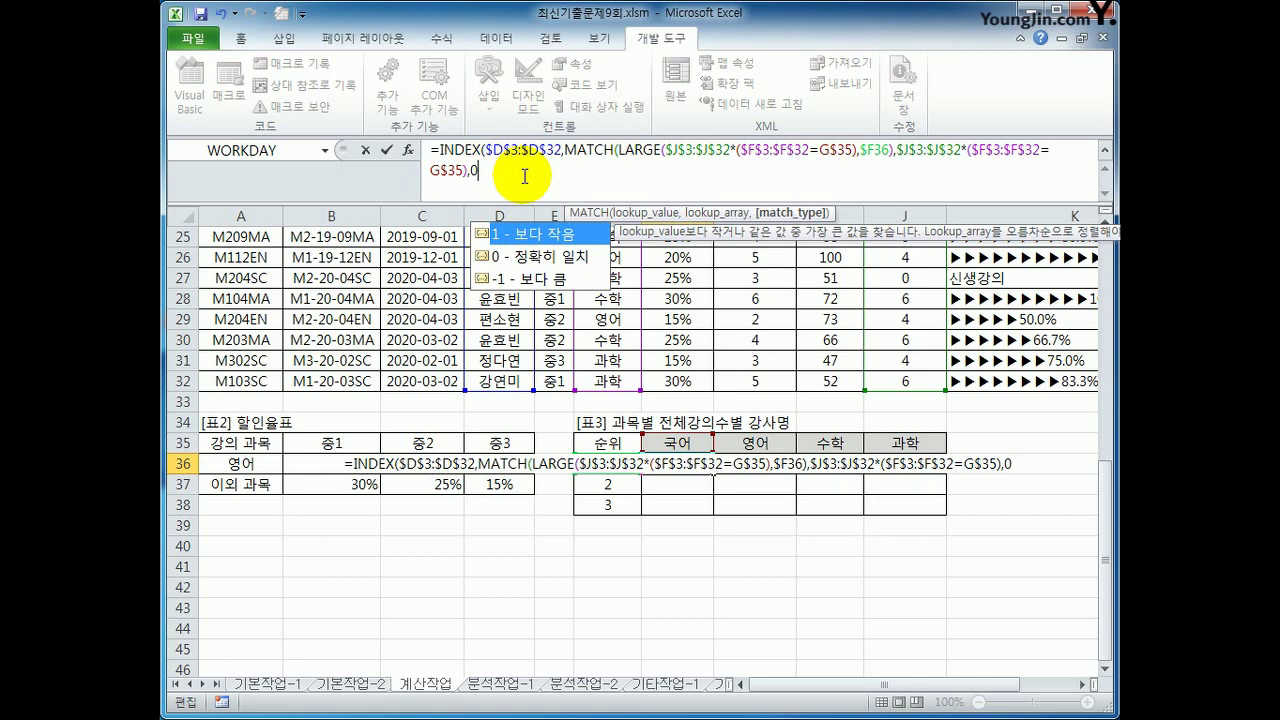
pyautogui.write(')')
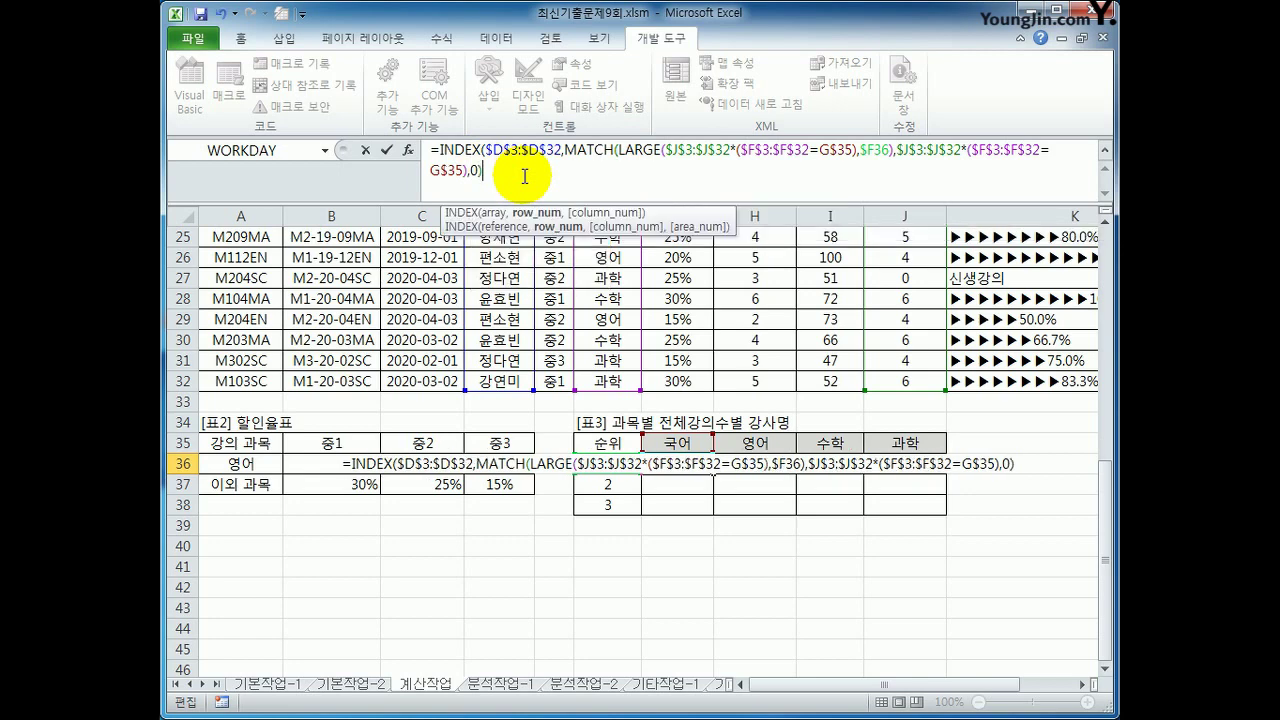
pyautogui.write(')')
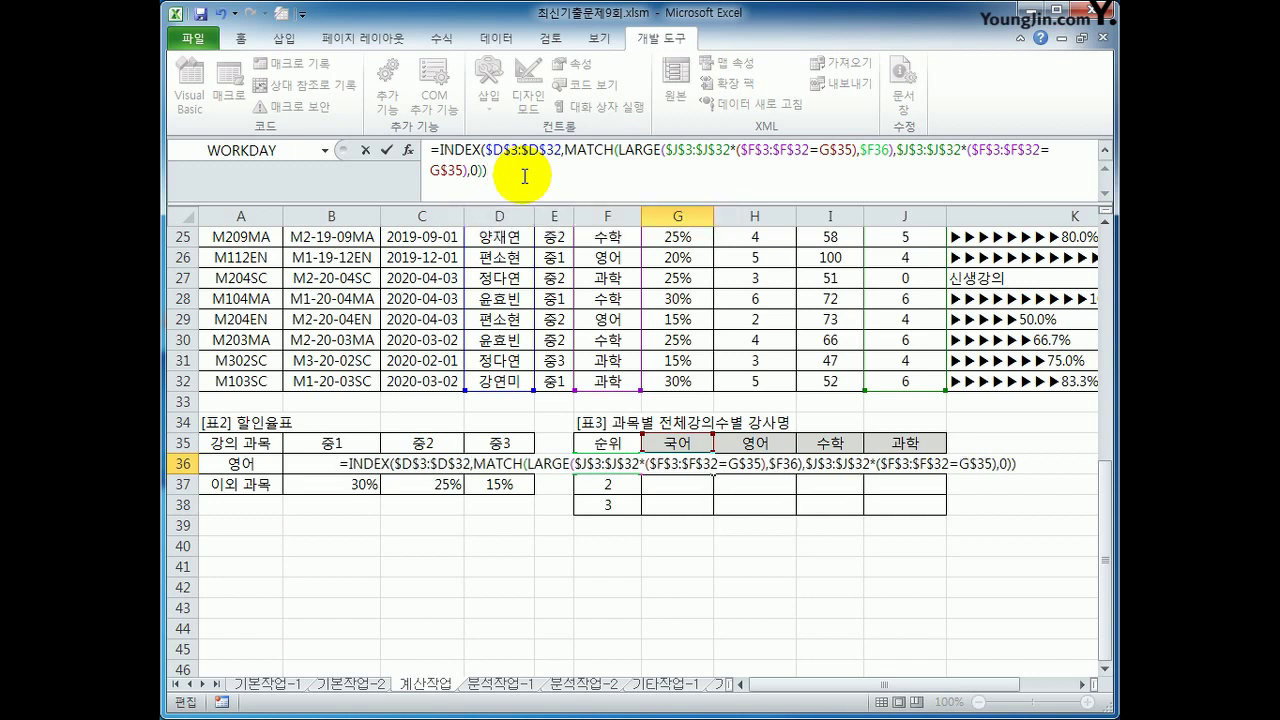
# Enter the INDEX/MATCH/LARGE formula in G36 as an array formula and fill it across G36:J38 of 표3.
pyautogui.hotkey('ctrl', 'shift', 'Return')
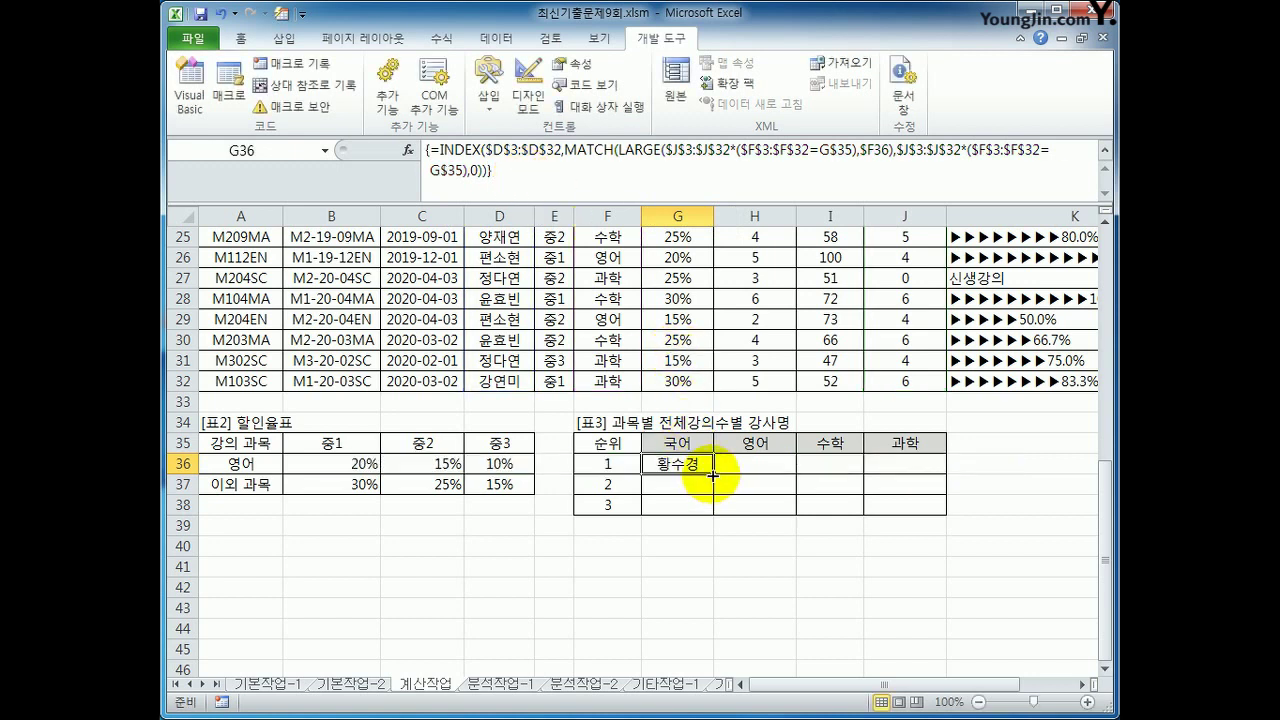
pyautogui.moveTo(713, 473); pyautogui.dragTo(713, 514)
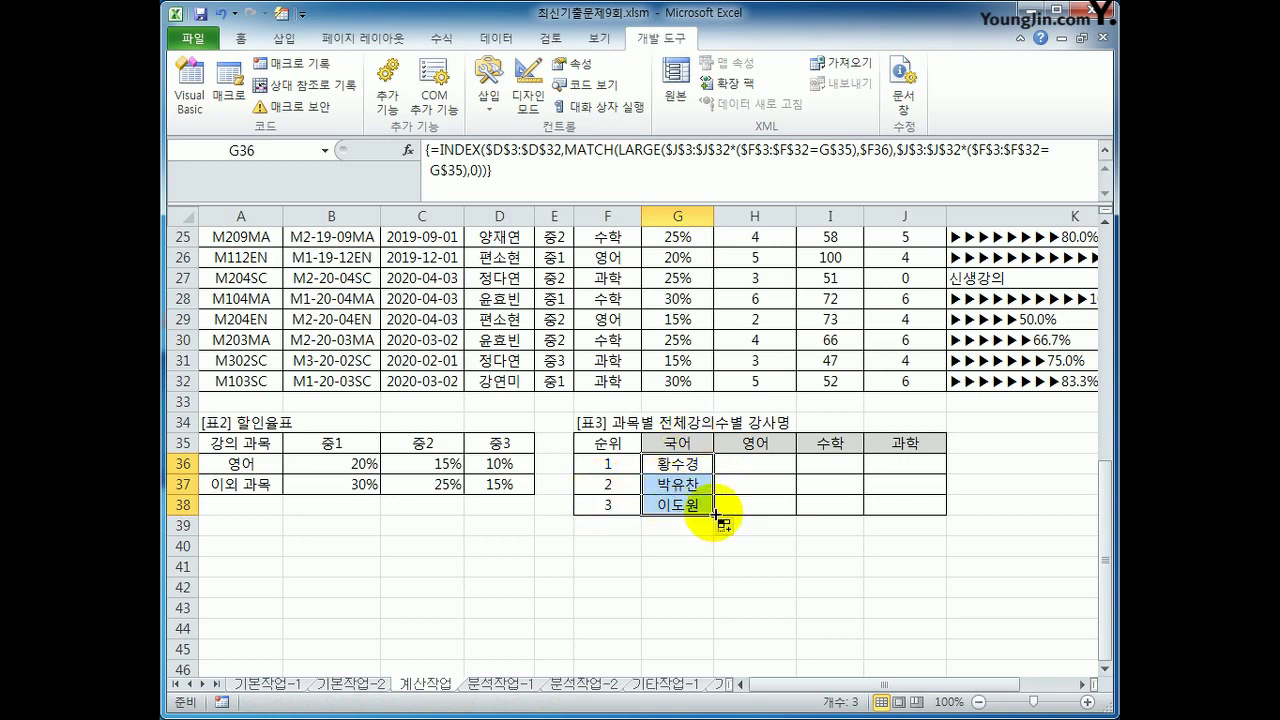
pyautogui.moveTo(716, 513); pyautogui.dragTo(905, 515)
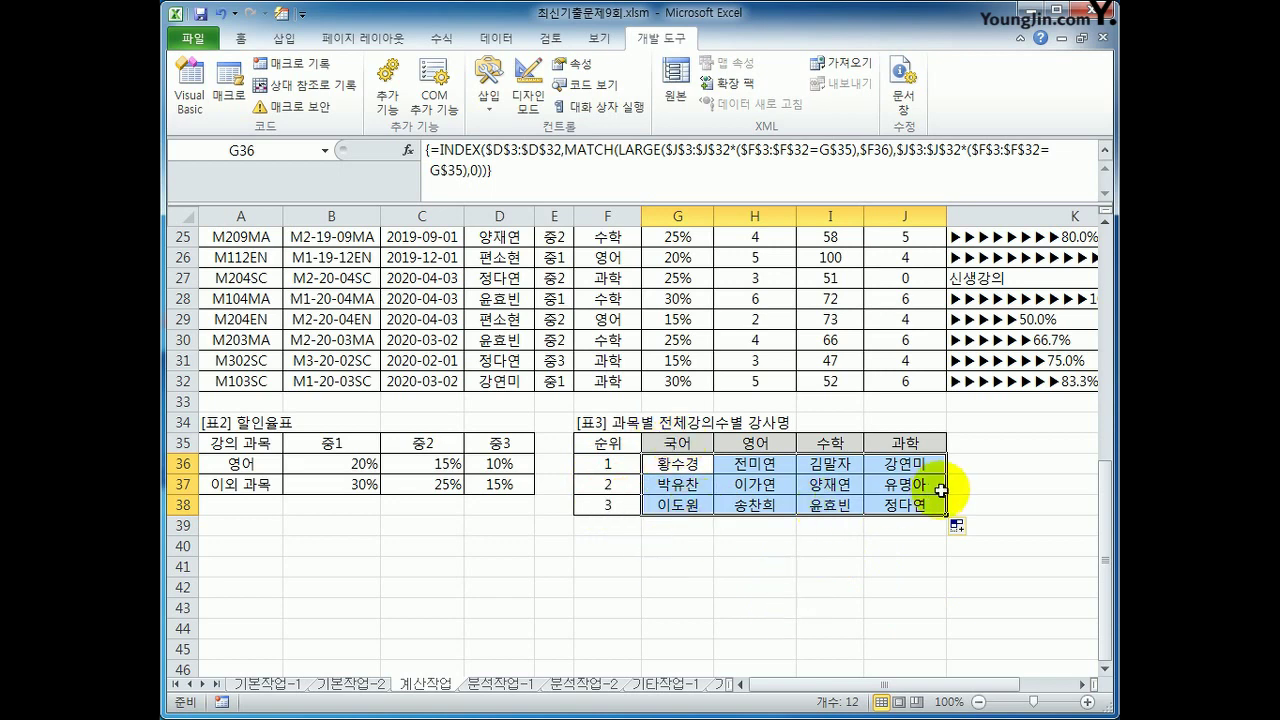
# Examine the INDEX range and the MATCH and LARGE arguments of the array formula in J38, and collapse the formula bar.
pyautogui.click(900, 504)
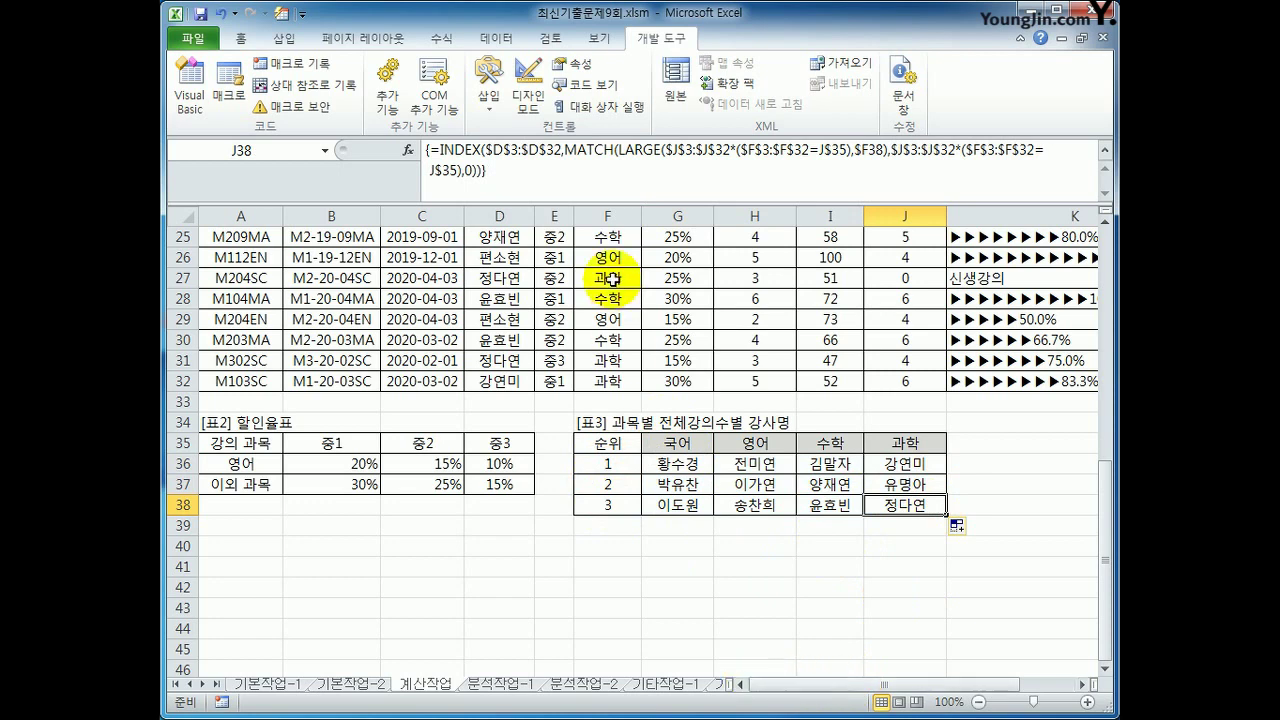
pyautogui.moveTo(485, 150); pyautogui.dragTo(562, 150)
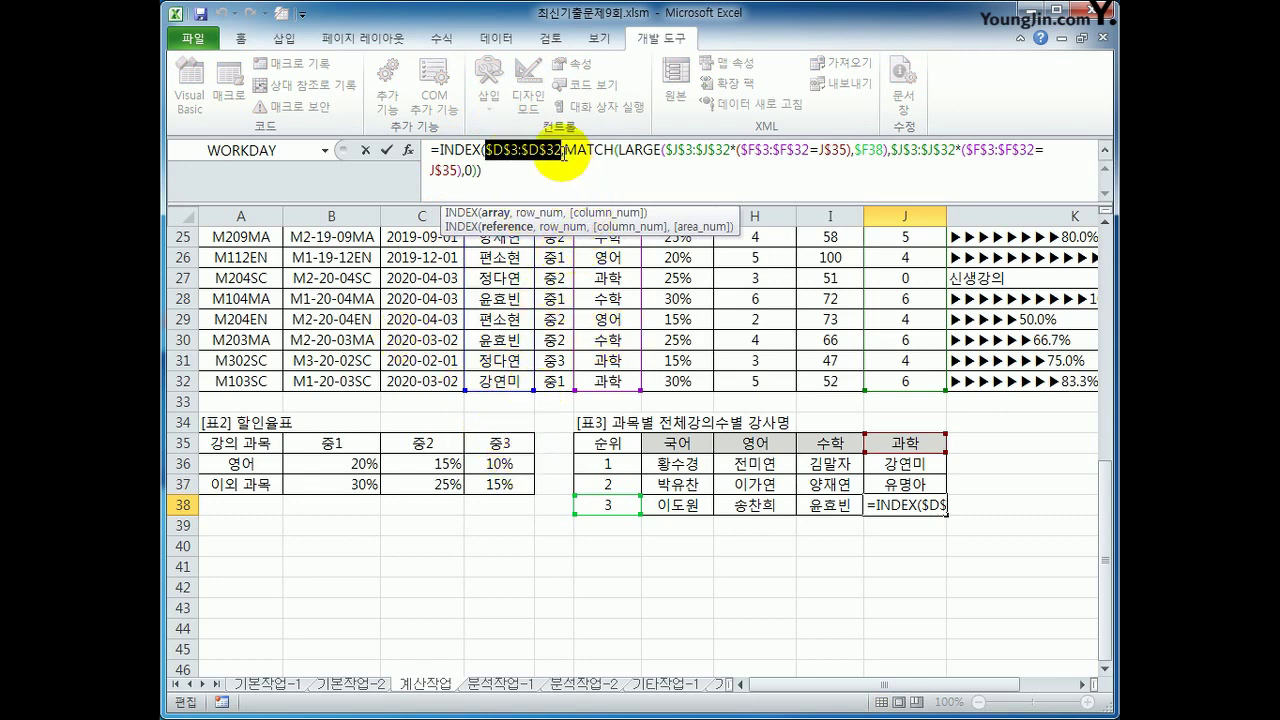
pyautogui.moveTo(565, 150); pyautogui.dragTo(614, 150)
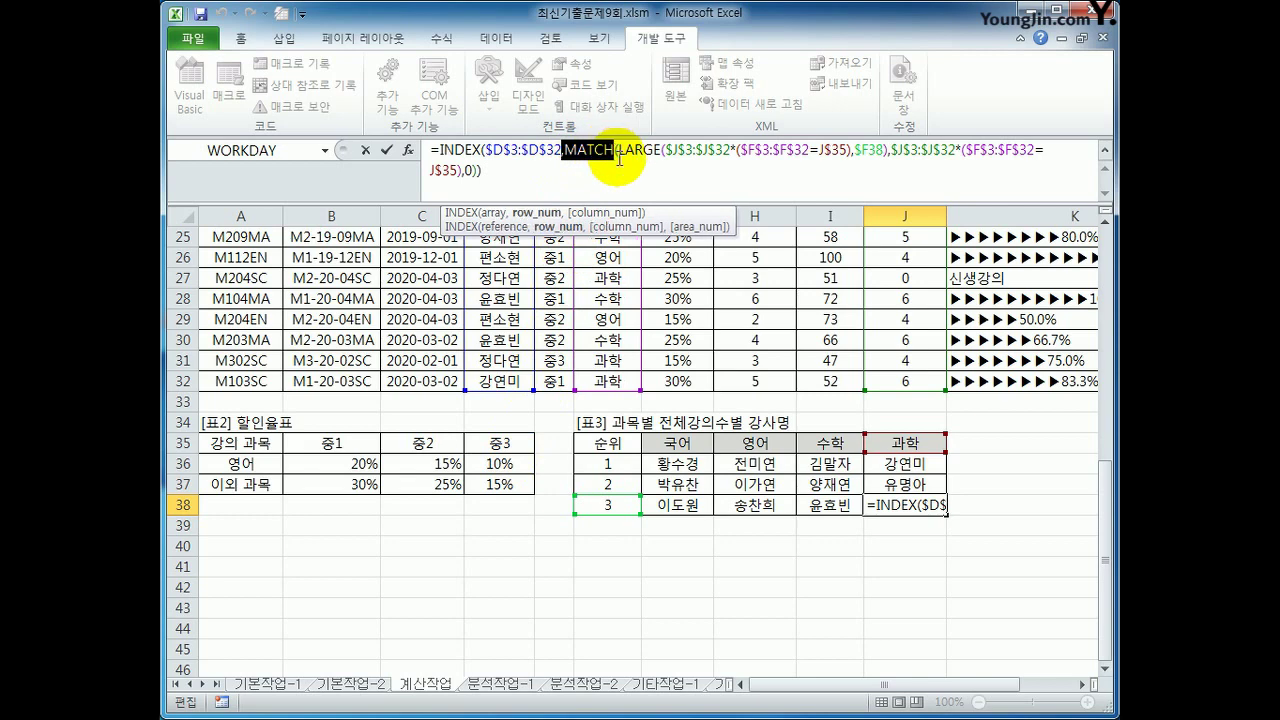
pyautogui.click(615, 150)
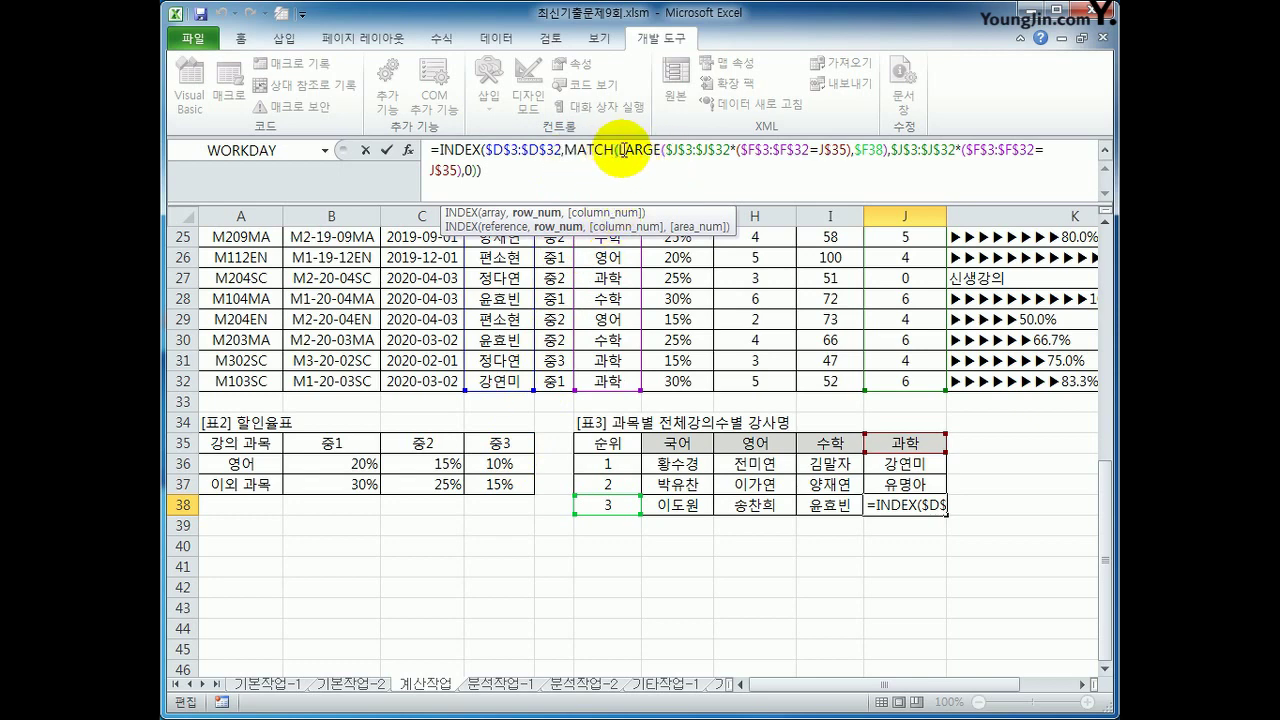
pyautogui.moveTo(621, 150); pyautogui.dragTo(887, 152)
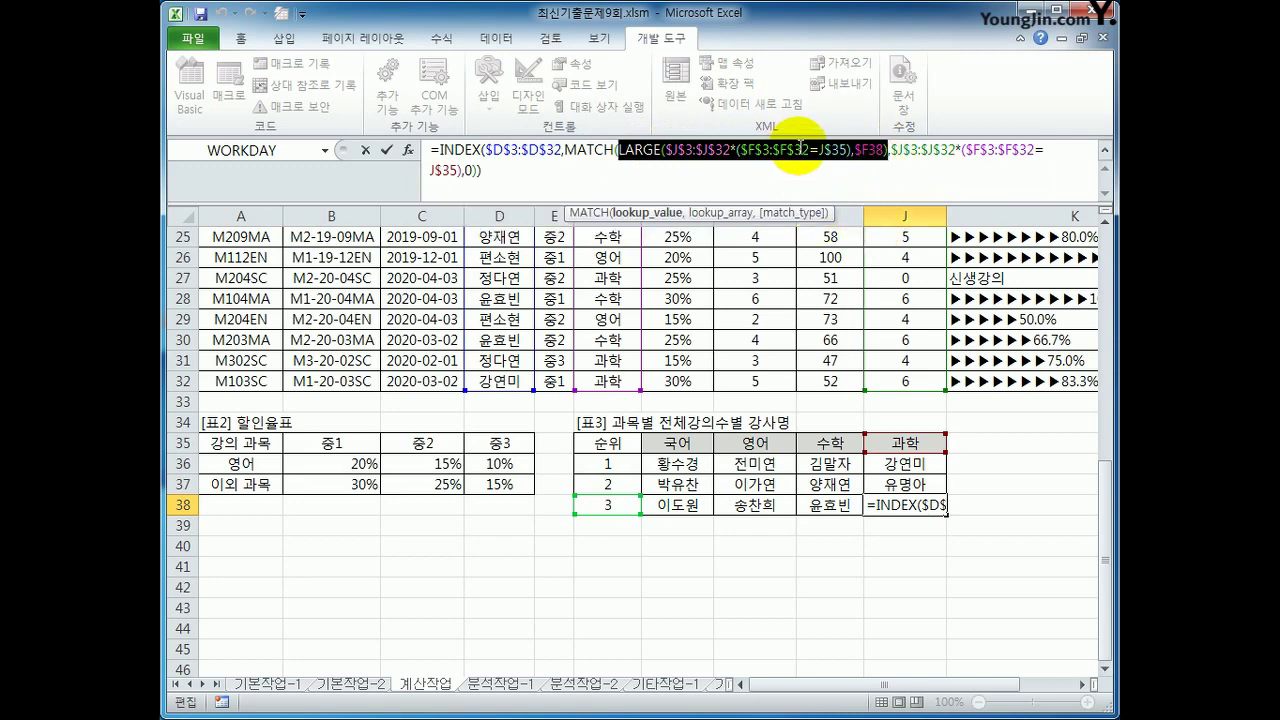
pyautogui.click(851, 150)
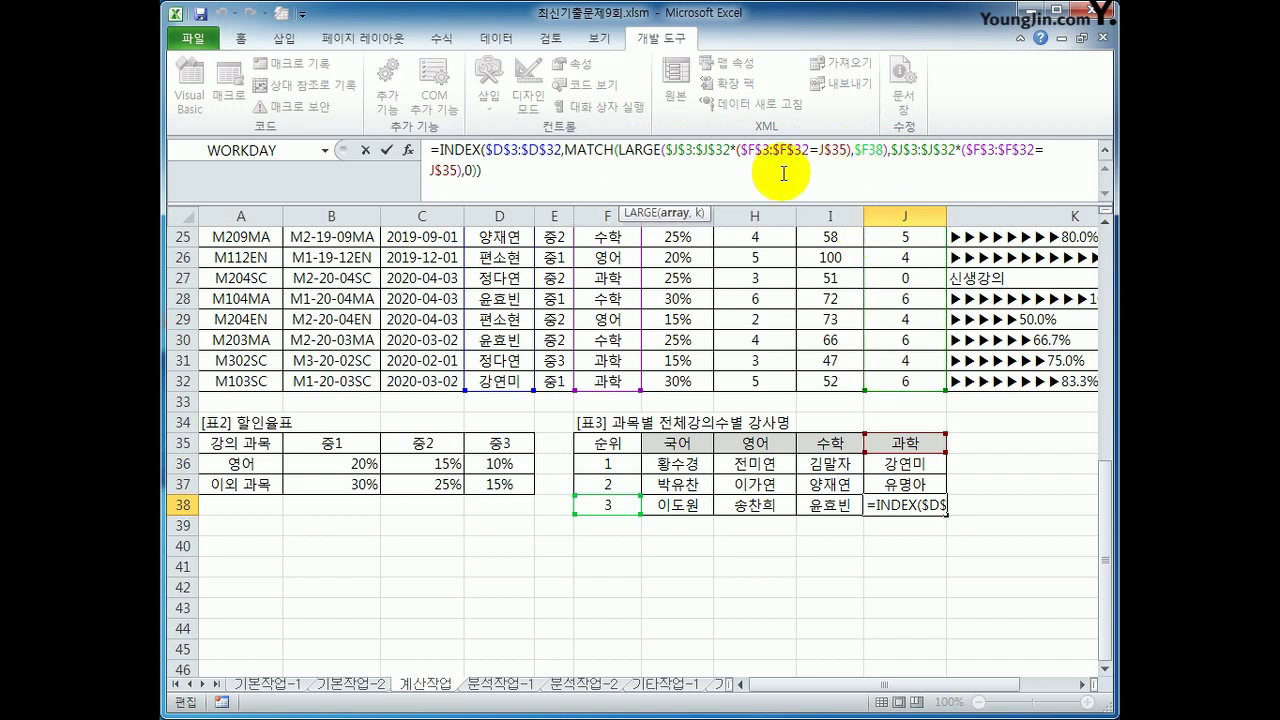
pyautogui.moveTo(620, 150); pyautogui.dragTo(463, 167)
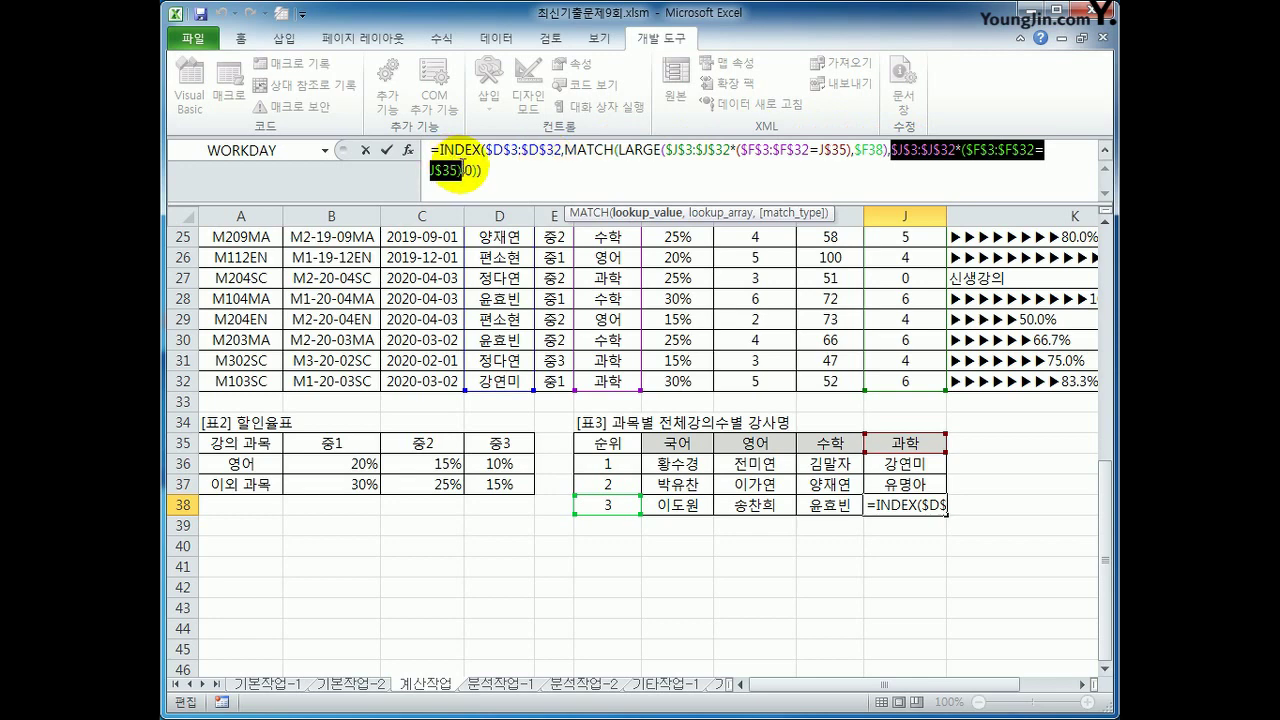
pyautogui.press('Right')
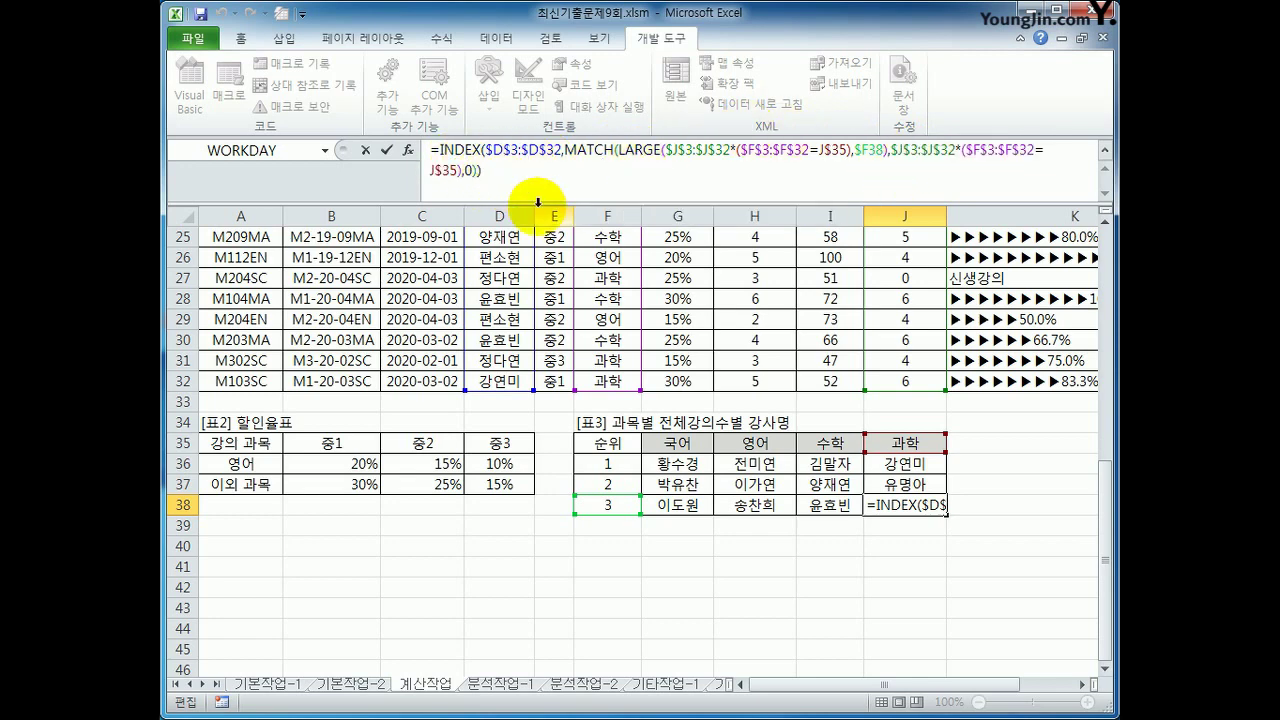
pyautogui.hotkey('ctrl', 'shift', 'Return')
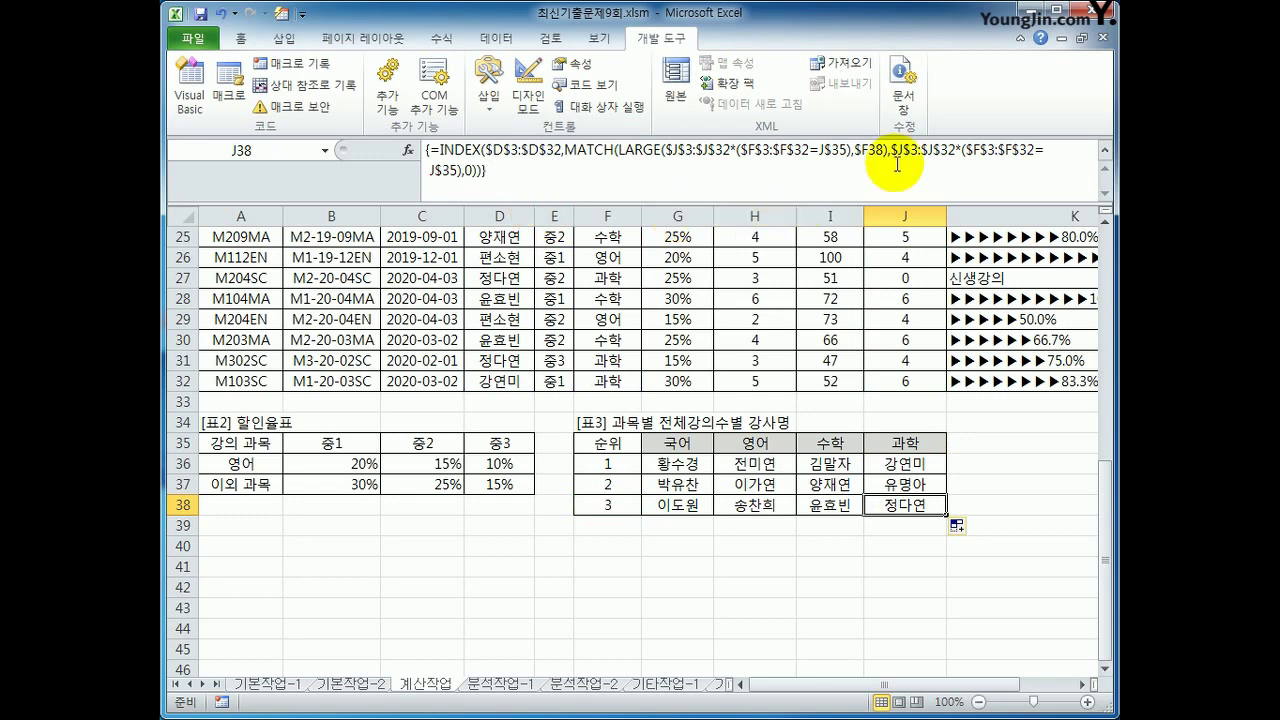
pyautogui.click(1105, 151)
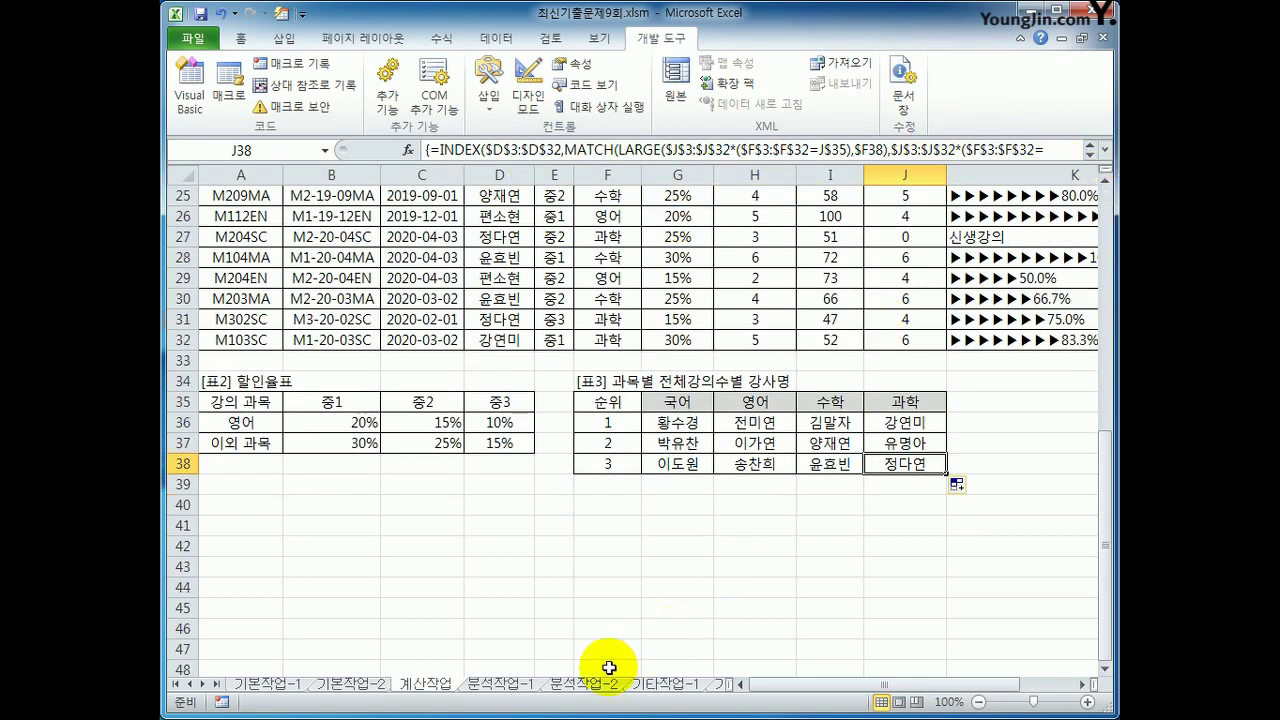
# Create a pivot table from $A$1:$H$31 of the 분석작업-1 sheet, placed on the same worksheet at cell J4.
pyautogui.click(500, 684)
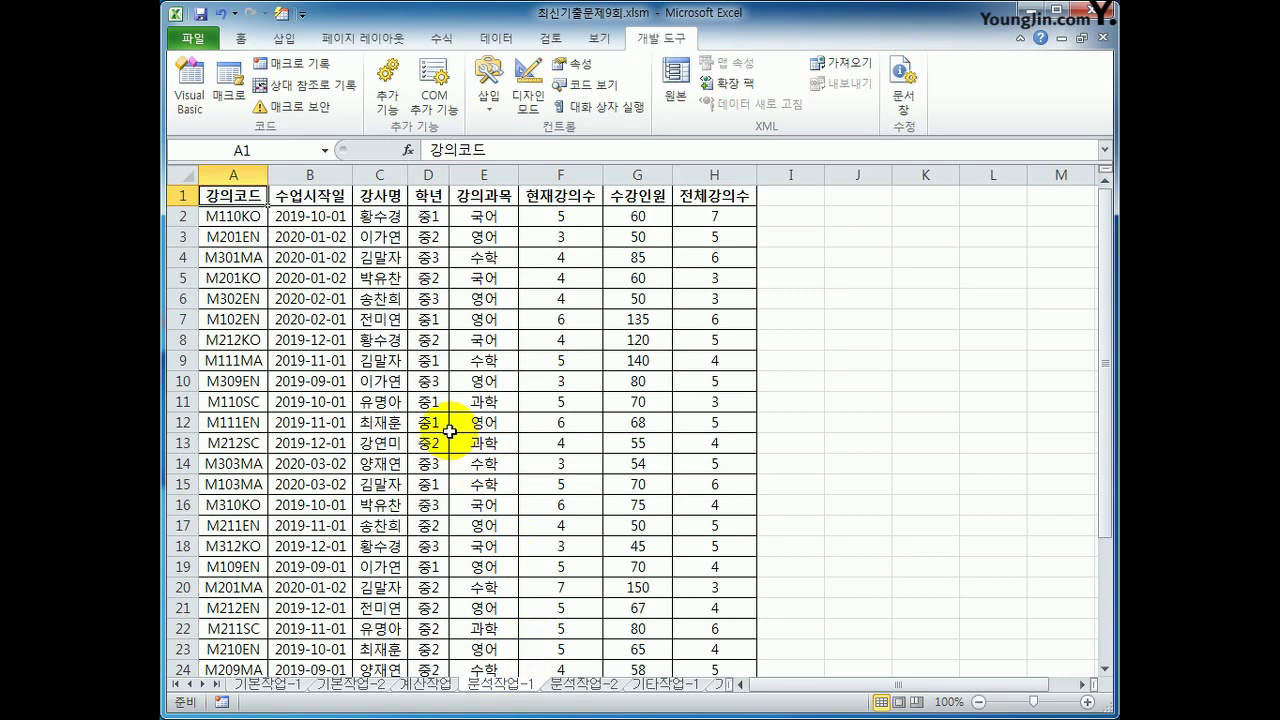
pyautogui.click(288, 39)
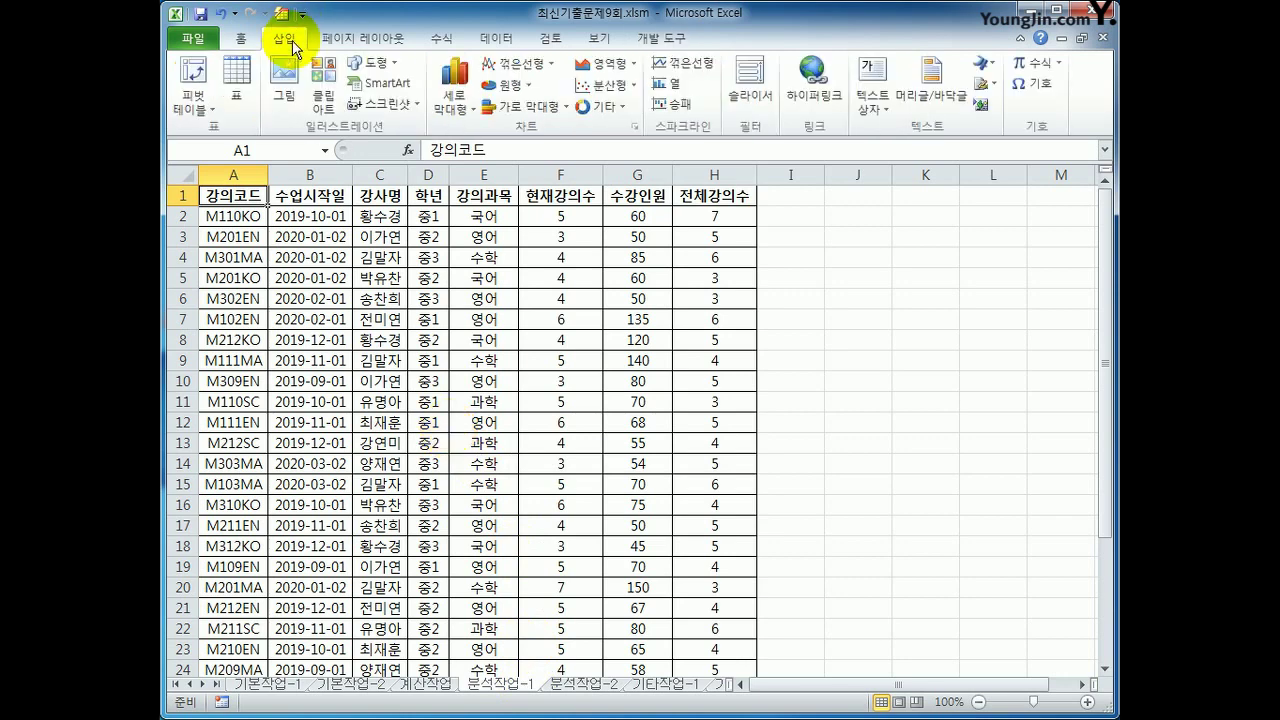
pyautogui.click(195, 76)
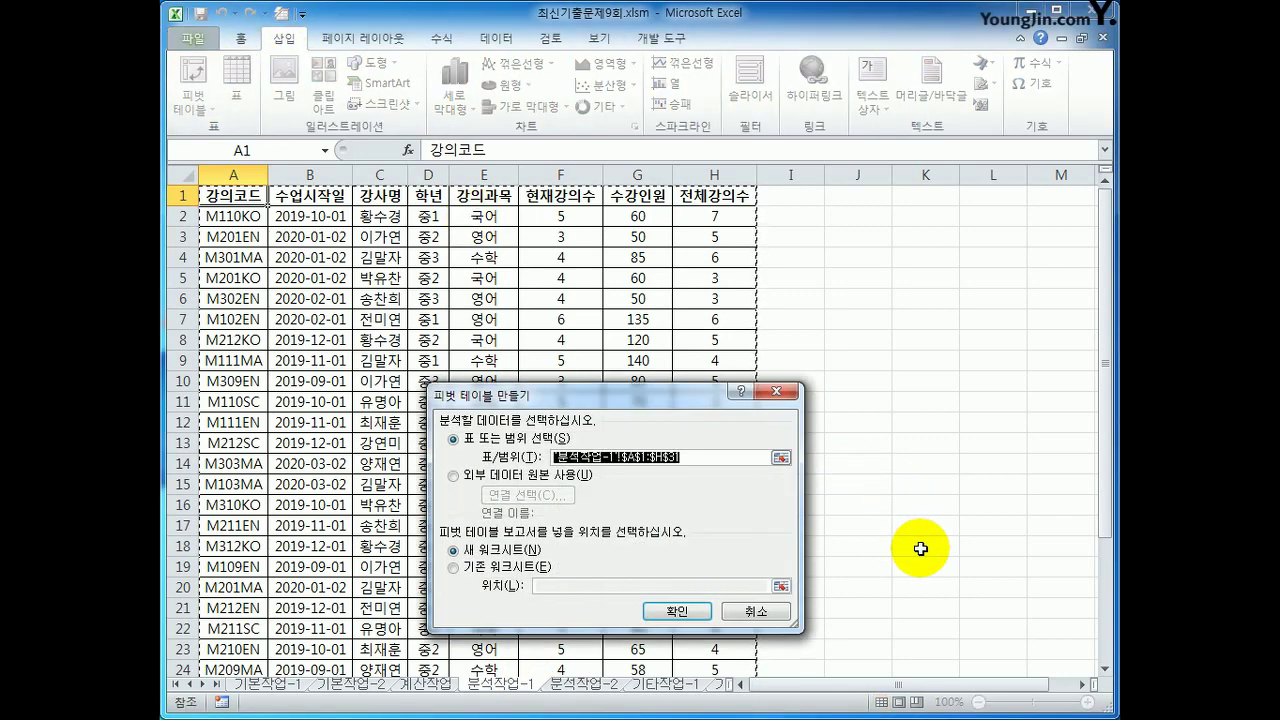
pyautogui.scroll(-3, 897, 571)
pyautogui.scroll(3, 897, 571)
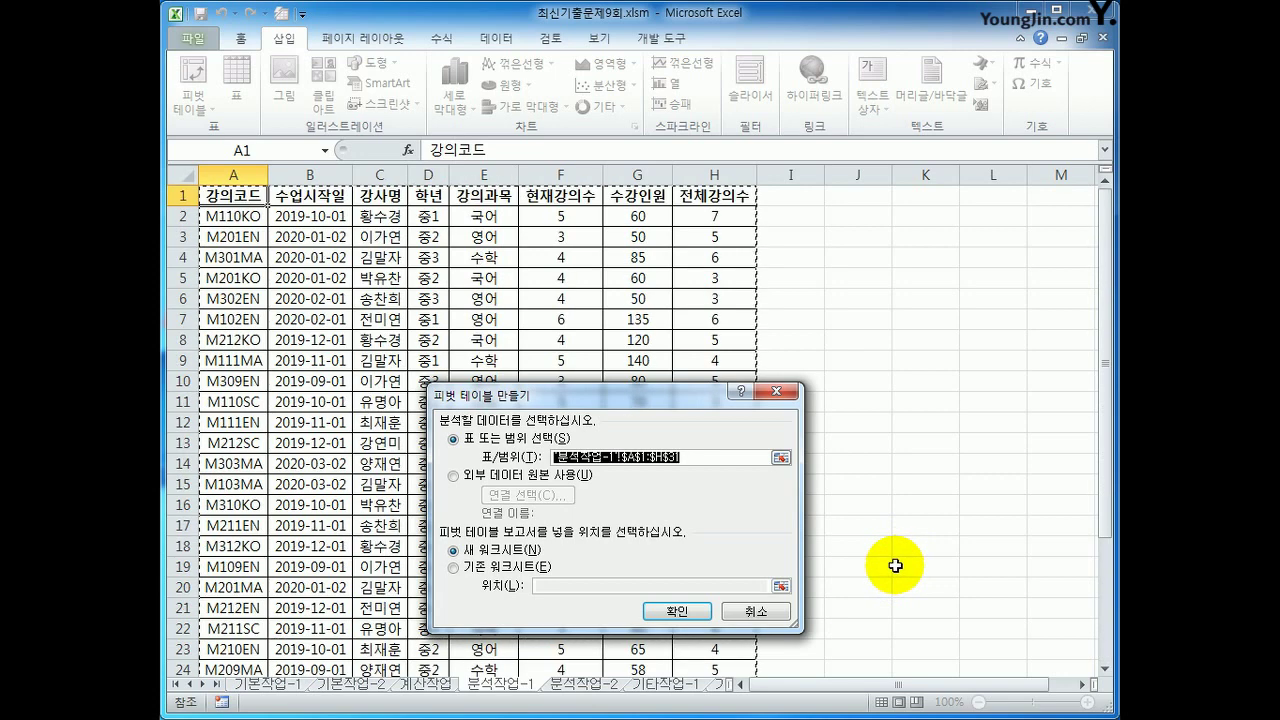
pyautogui.click(510, 566)
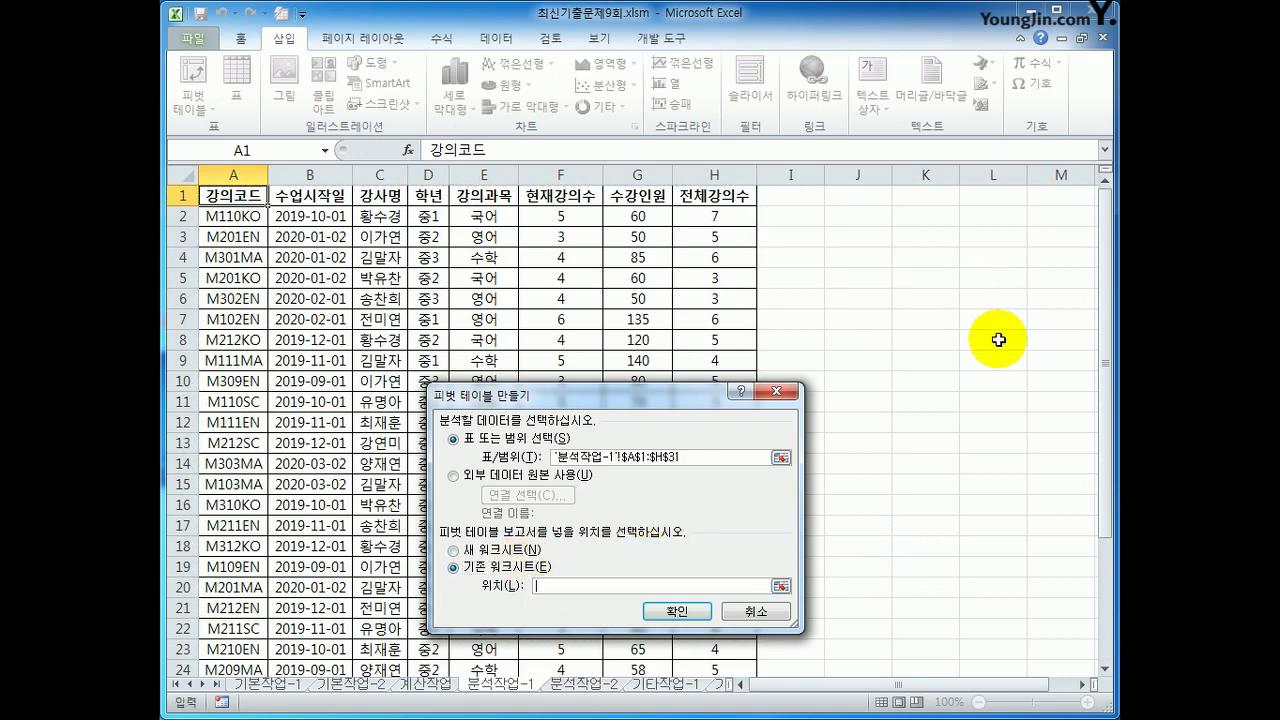
pyautogui.click(866, 258)
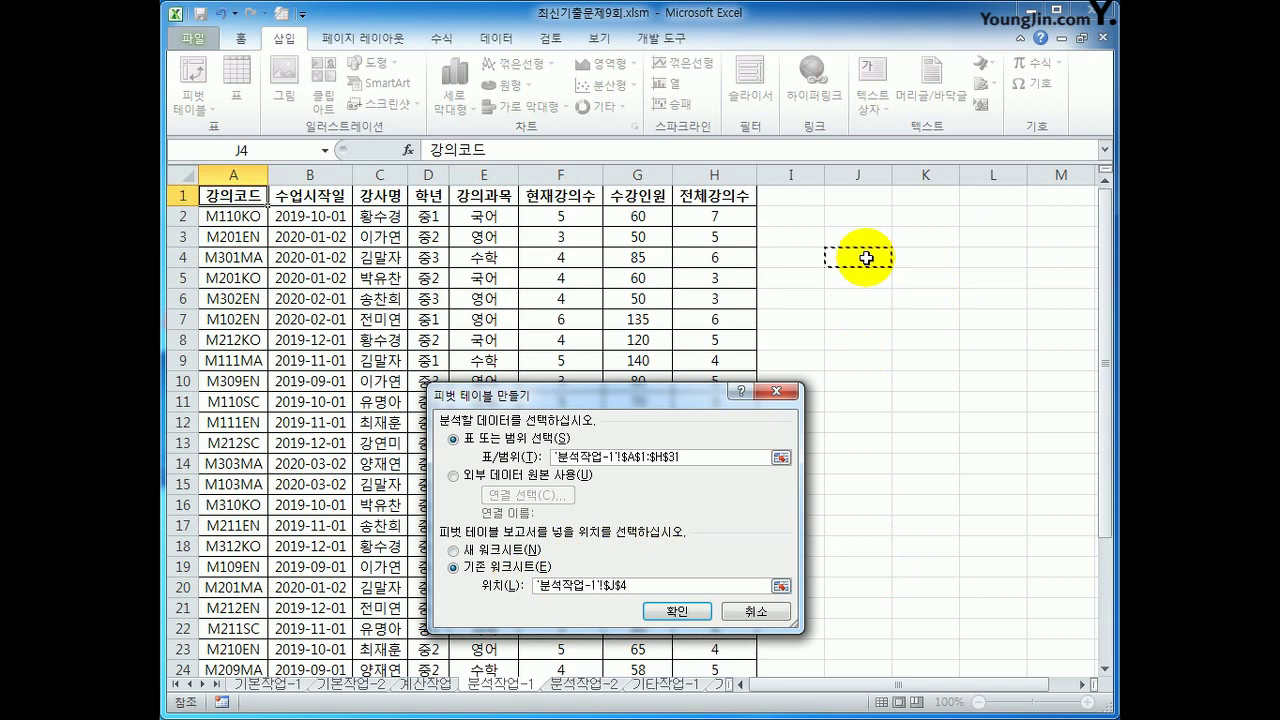
pyautogui.click(668, 612)
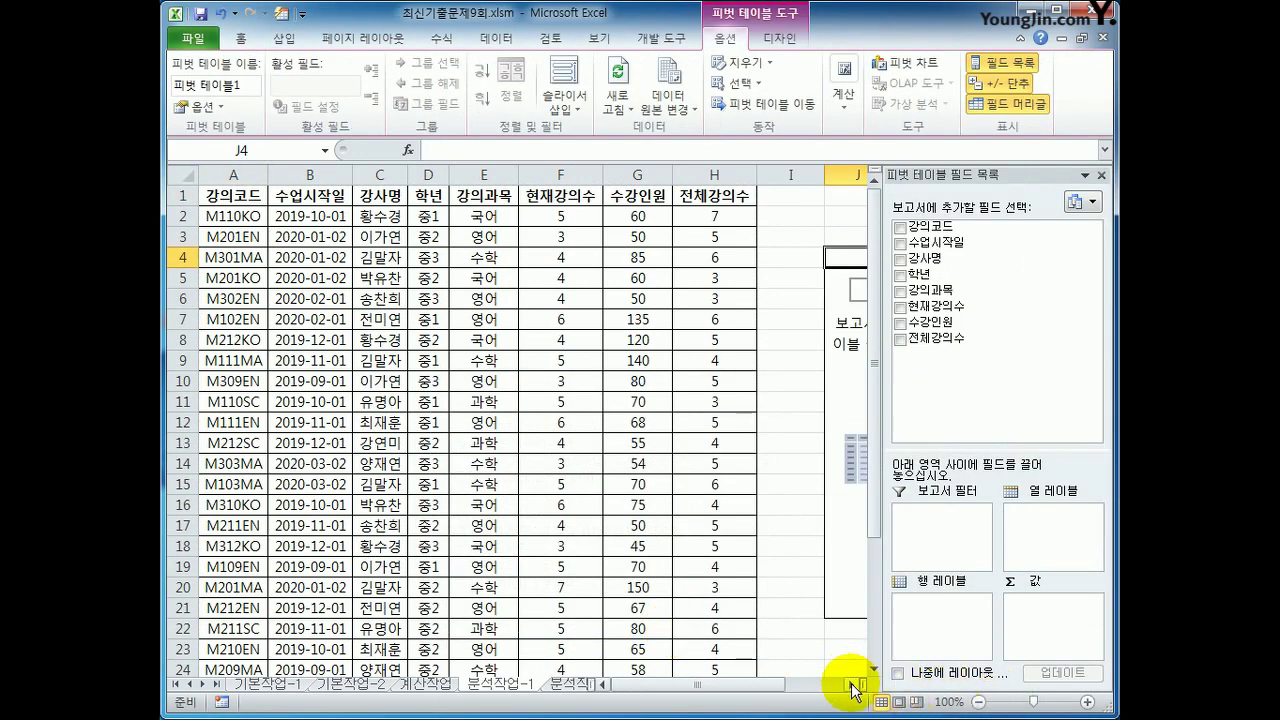
# Lay out the pivot table with 학년 and 수업시작일 as row labels, 강의과목 as column labels and 수강인원 as values.
pyautogui.click(853, 685)
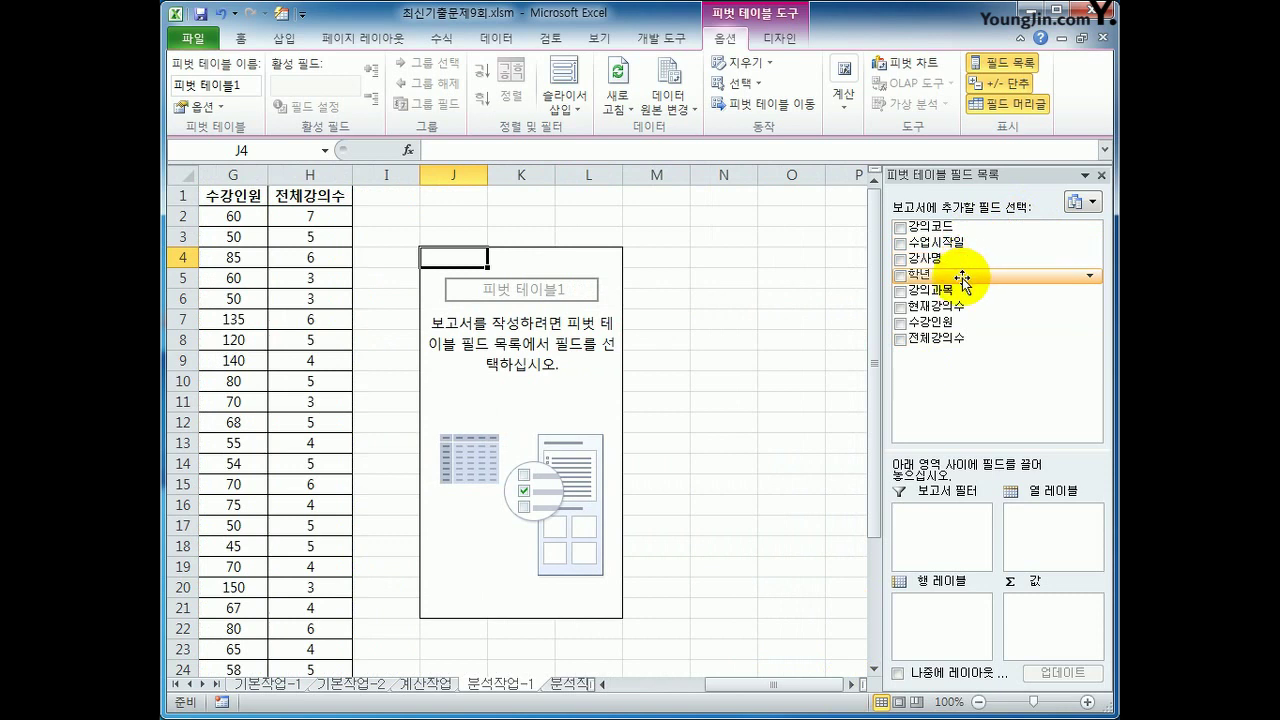
pyautogui.moveTo(961, 279); pyautogui.dragTo(925, 634)
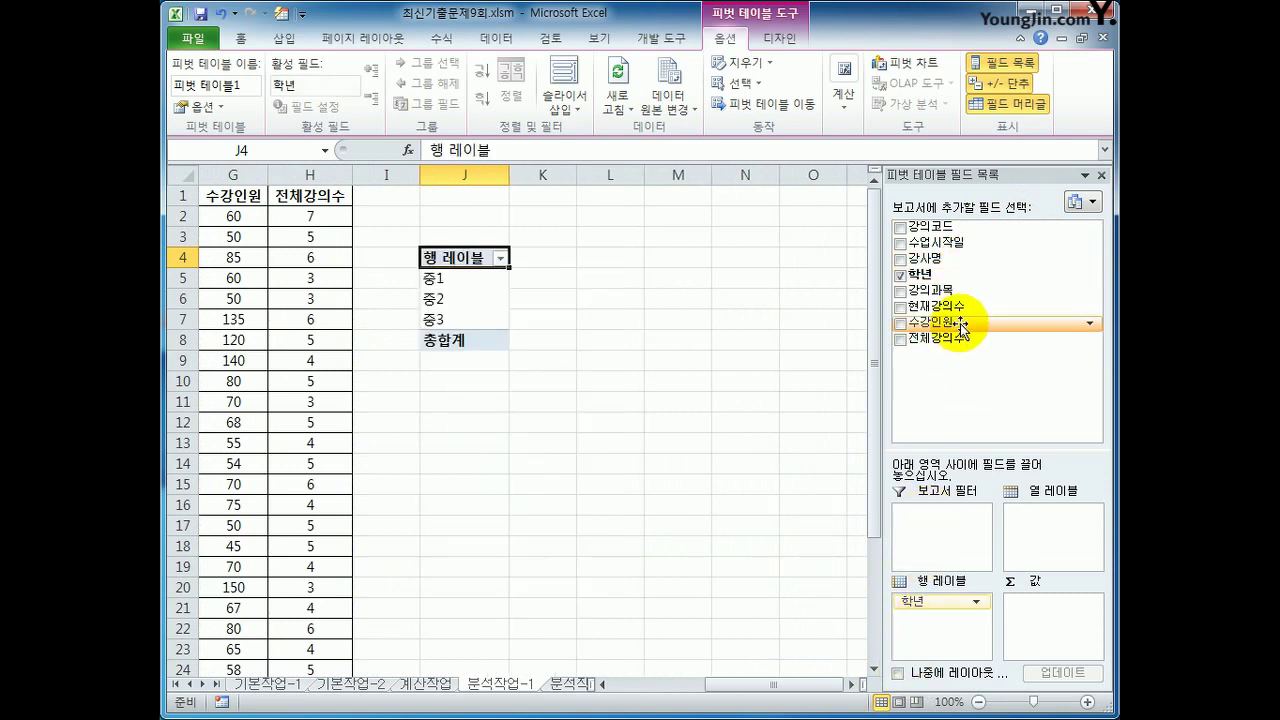
pyautogui.moveTo(968, 241); pyautogui.dragTo(955, 635)
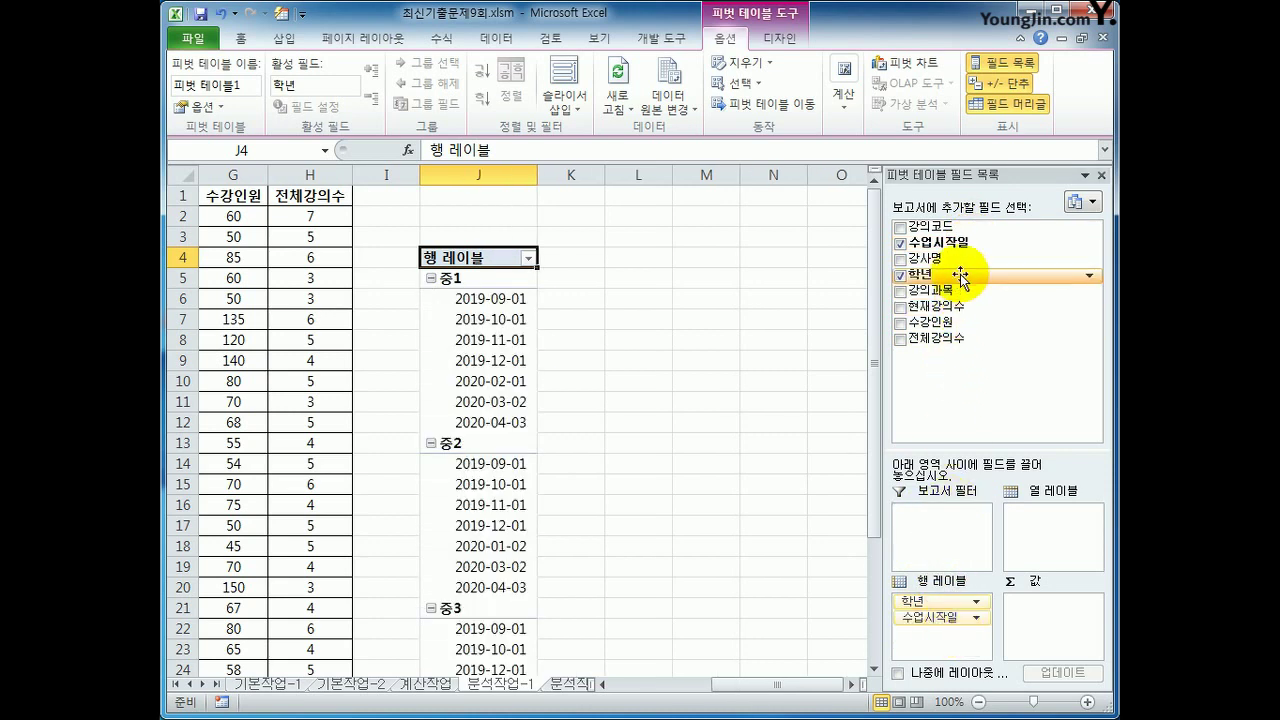
pyautogui.moveTo(958, 290); pyautogui.dragTo(1066, 550)
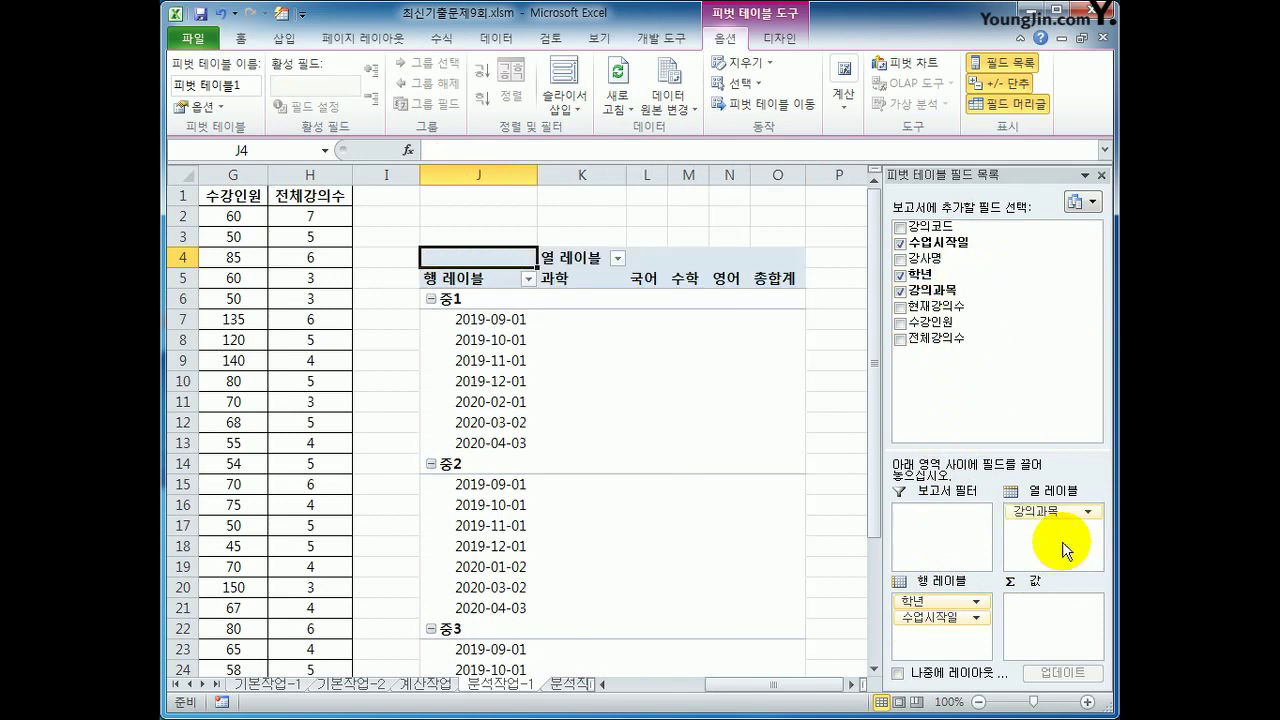
pyautogui.moveTo(945, 322); pyautogui.dragTo(1080, 636)
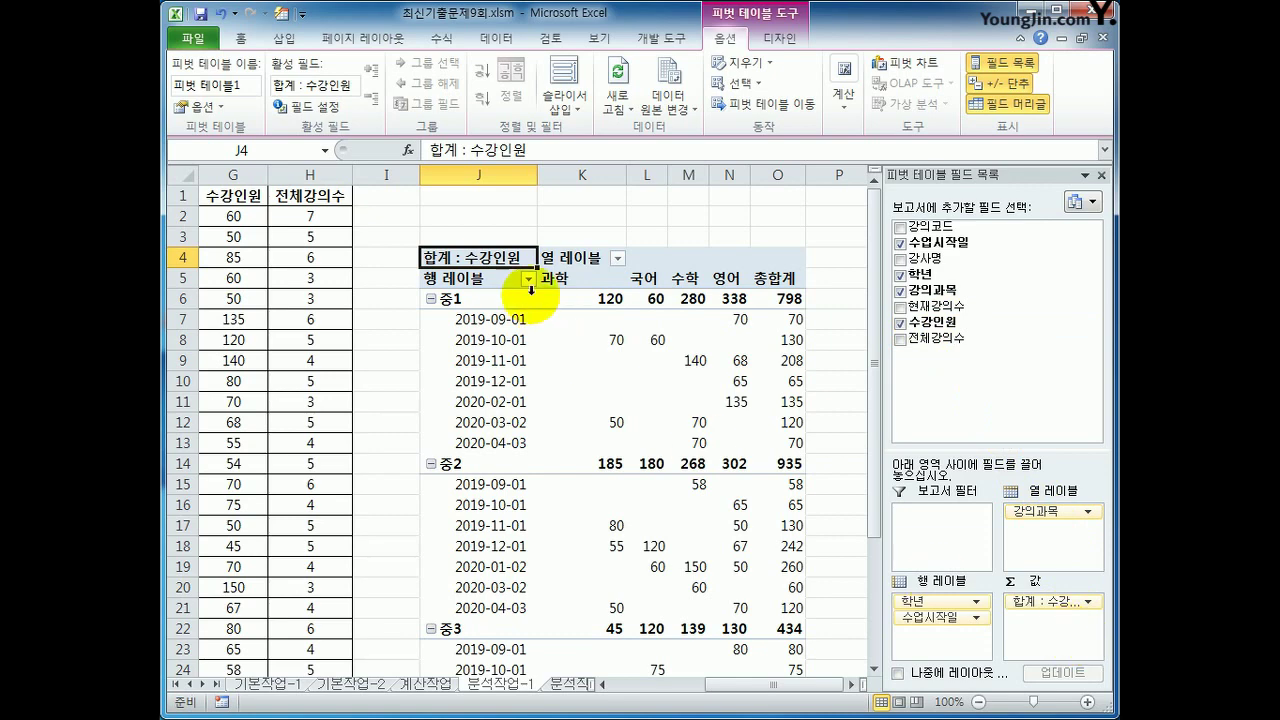
# Summarize the pivot table's 수강인원 values by 평균 (average).
pyautogui.rightClick(507, 257)
pyautogui.moveTo(632, 432)
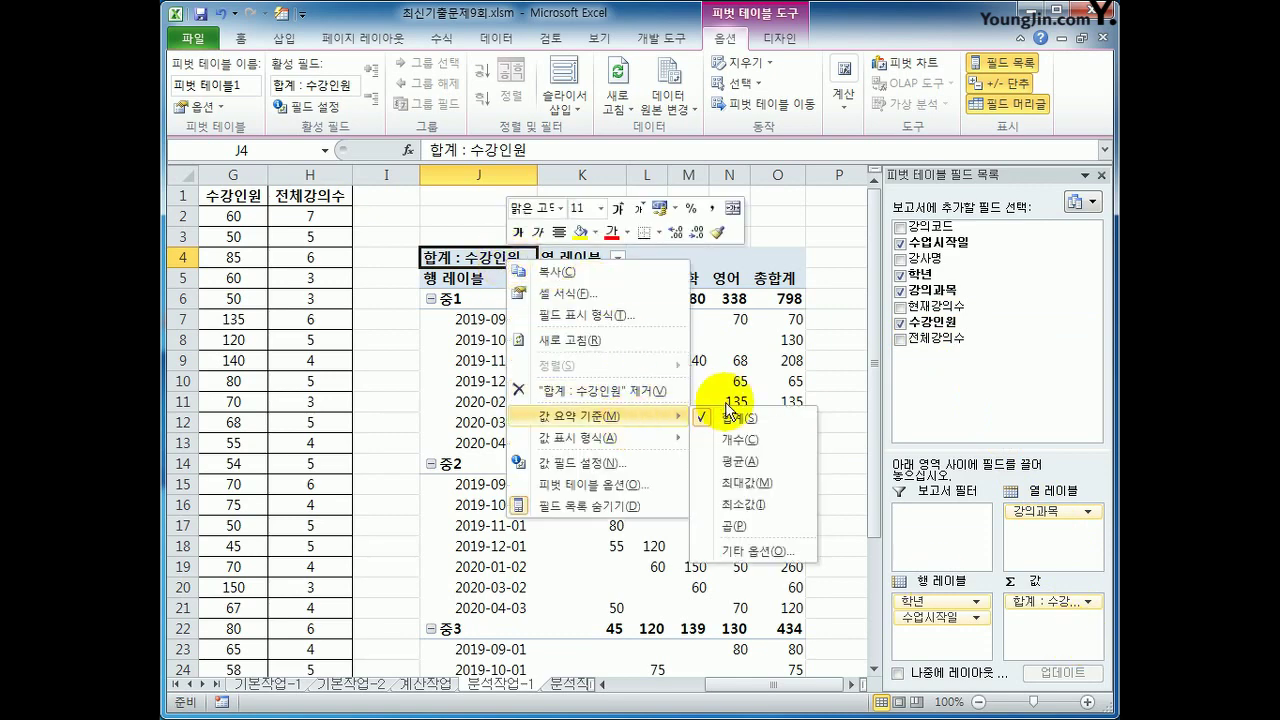
pyautogui.click(740, 462)
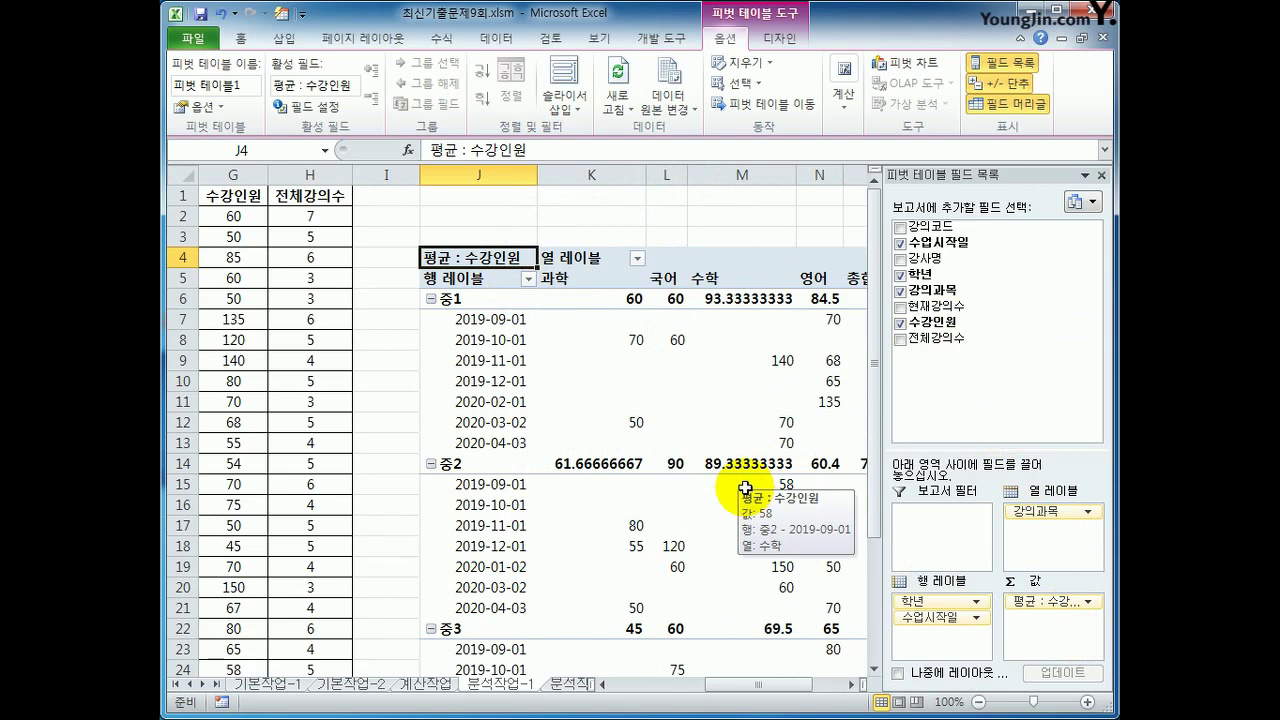
# Change the pivot table's report layout to tabular form.
pyautogui.click(779, 39)
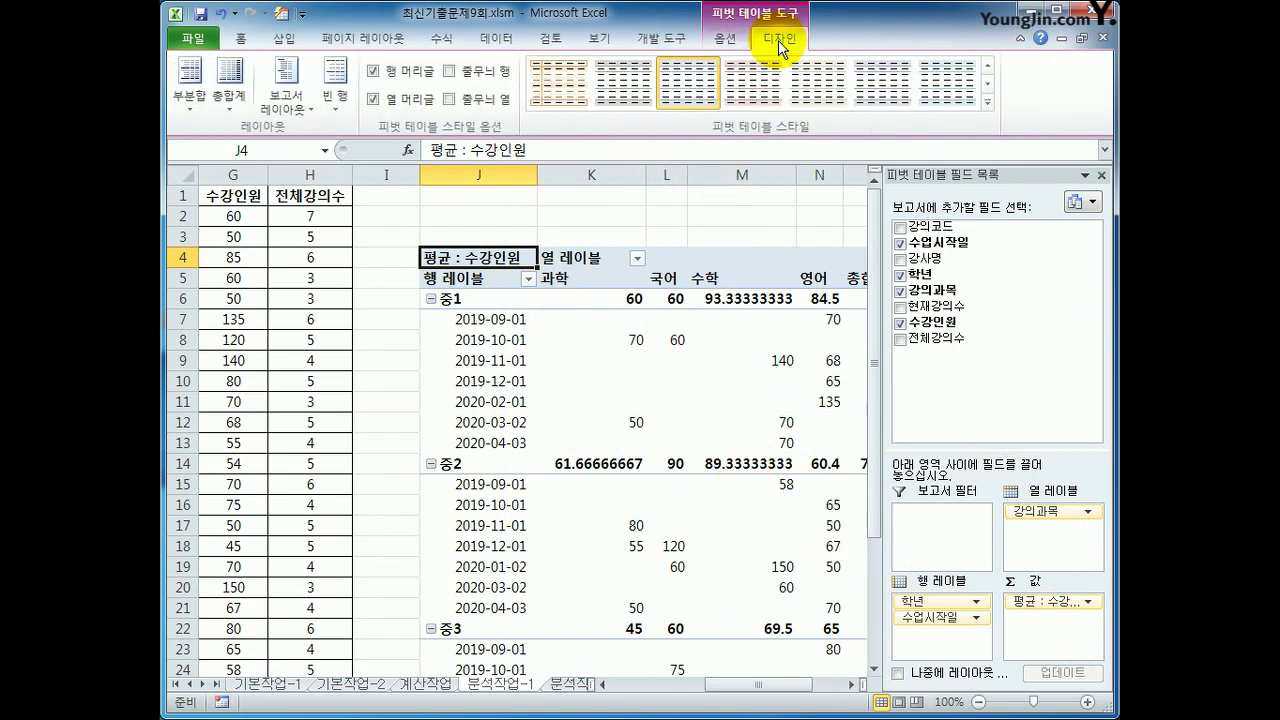
pyautogui.click(300, 95)
pyautogui.click(330, 222)
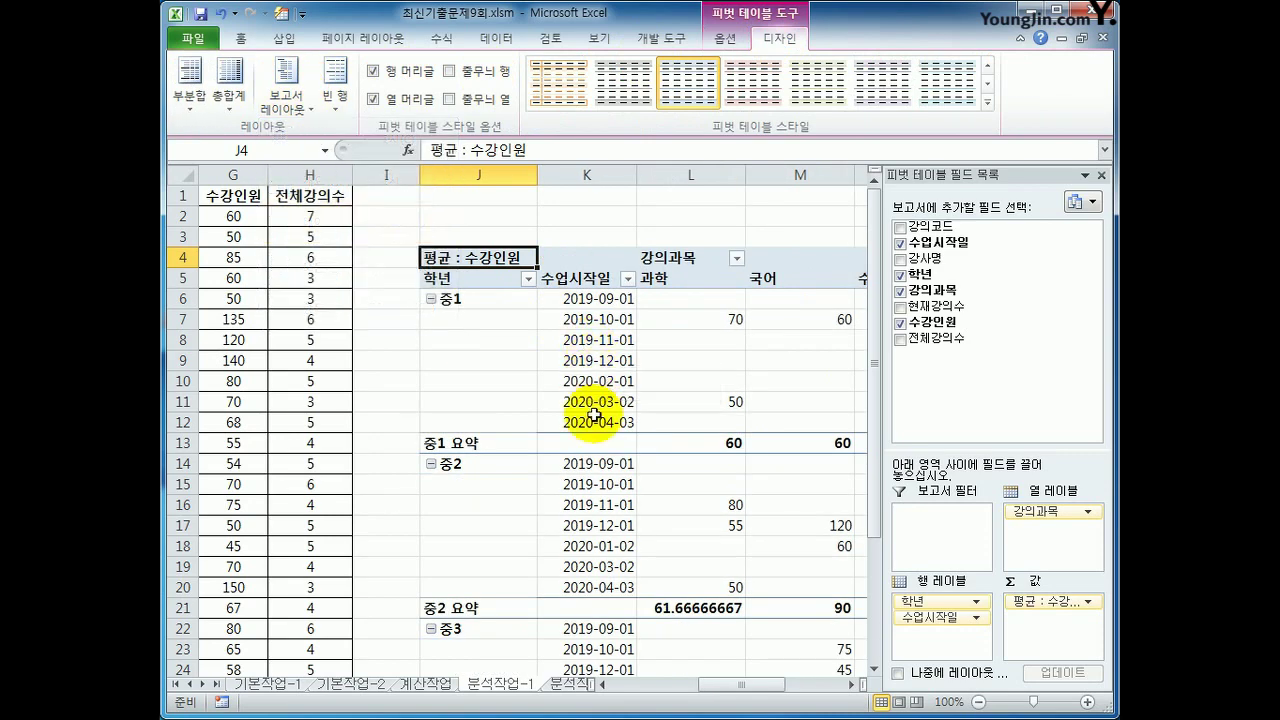
# Group the 수업시작일 dates in the pivot table by 월 (month).
pyautogui.click(608, 300)
pyautogui.rightClick(608, 300)
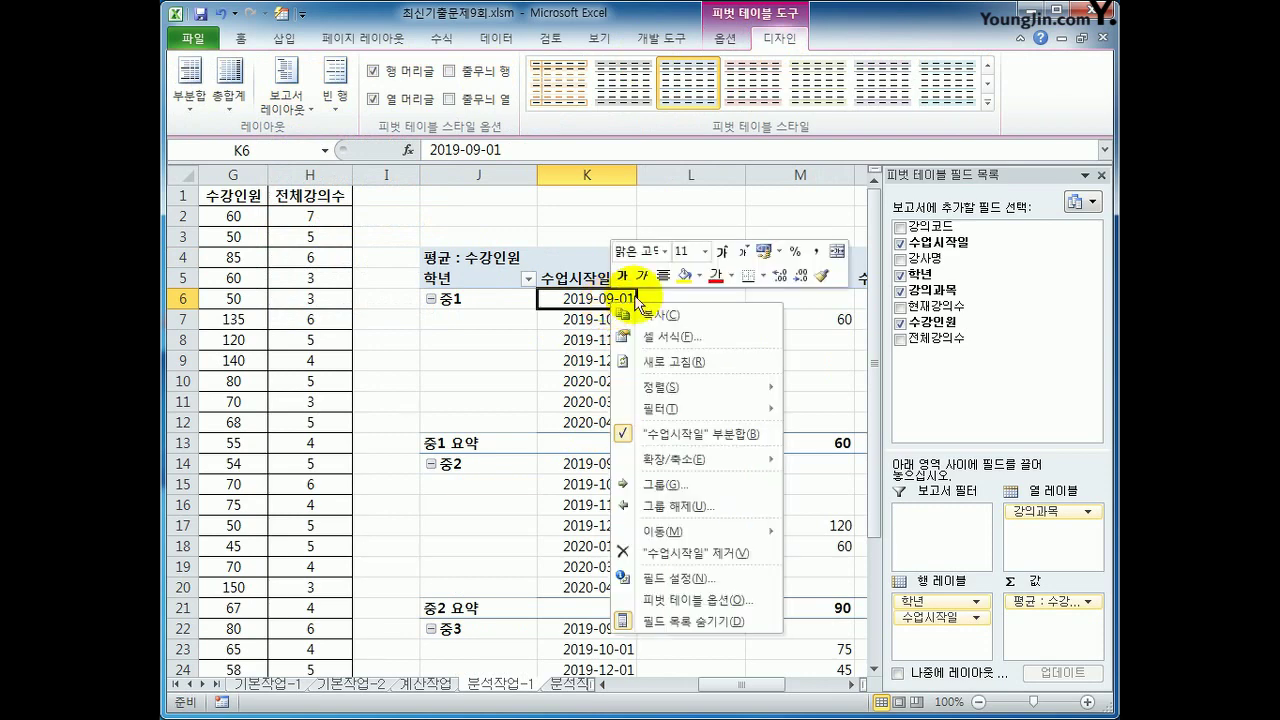
pyautogui.click(721, 488)
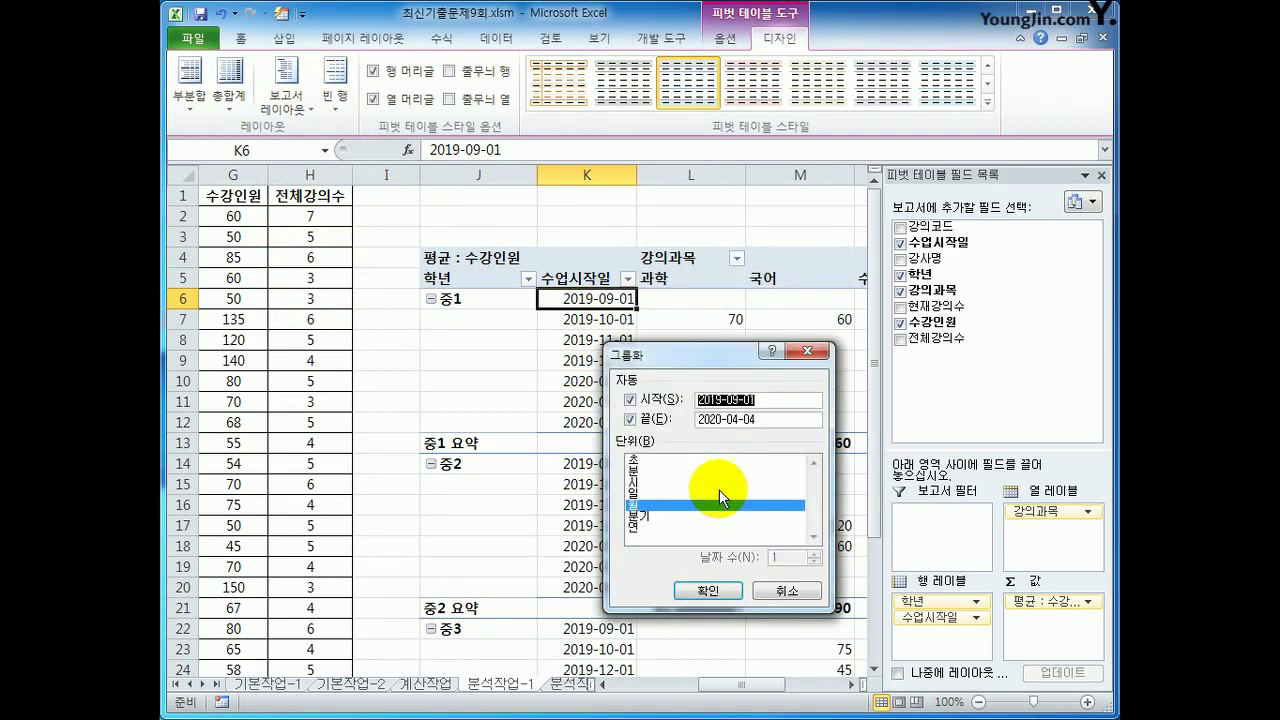
pyautogui.click(697, 591)
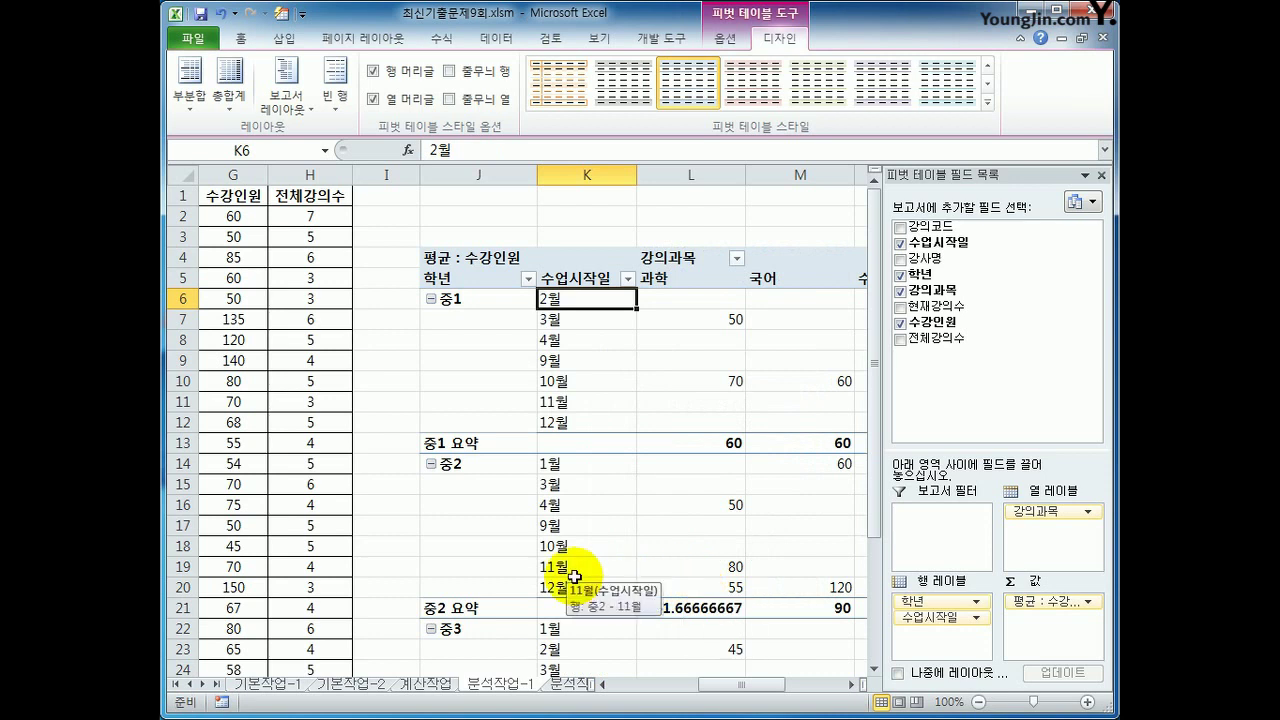
# Format the pivot table's average 수강인원 values as 숫자 (number) with 0 decimal places through the value field settings.
pyautogui.click(463, 257)
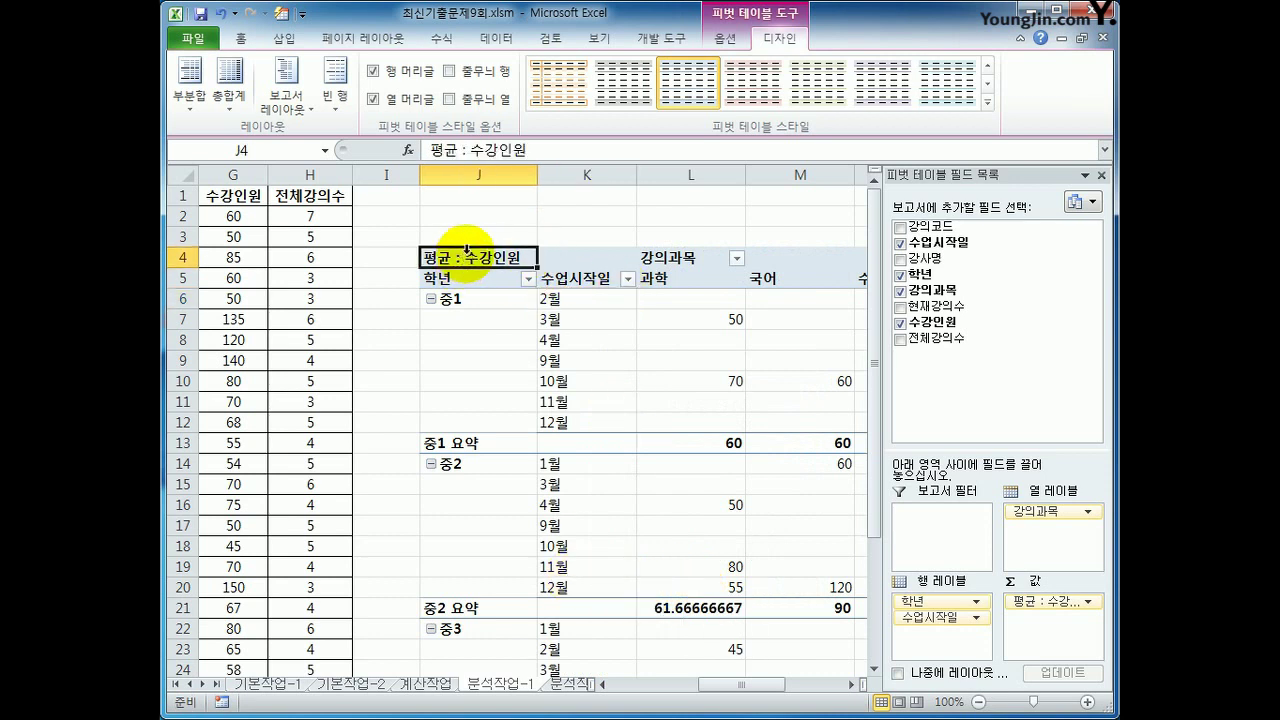
pyautogui.rightClick(467, 262)
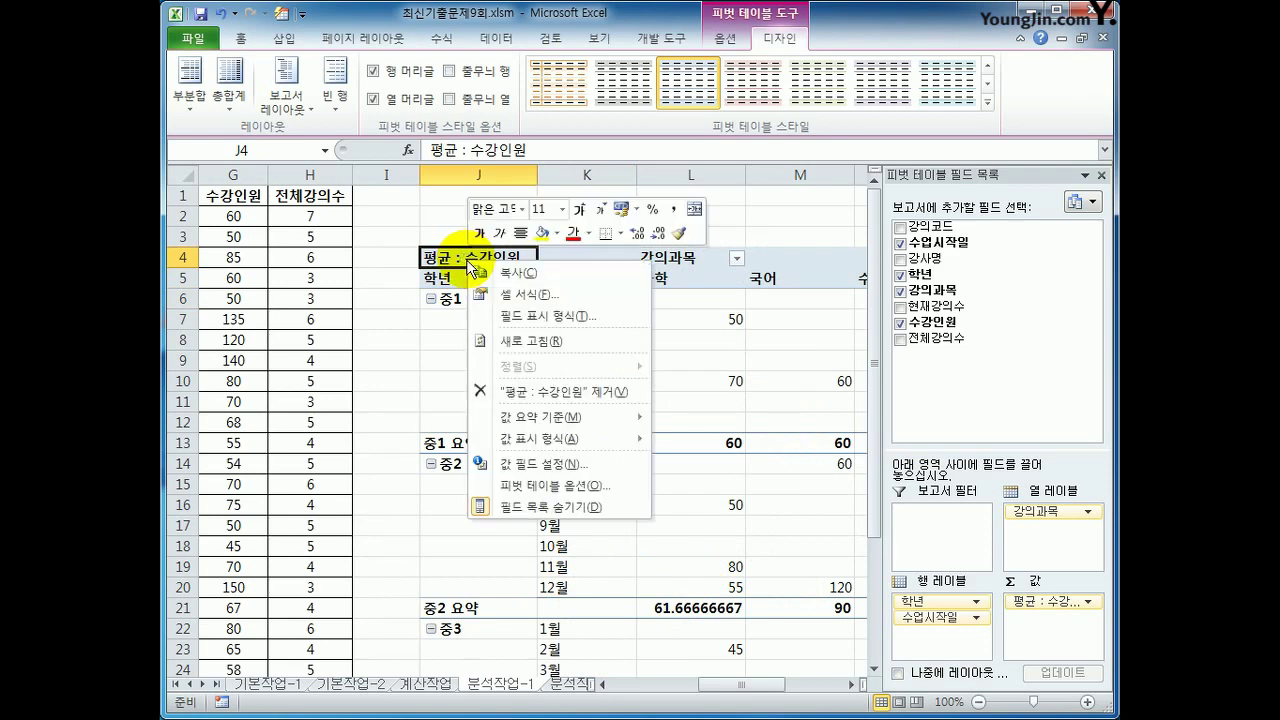
pyautogui.click(560, 465)
pyautogui.moveTo(550, 320); pyautogui.dragTo(789, 170)
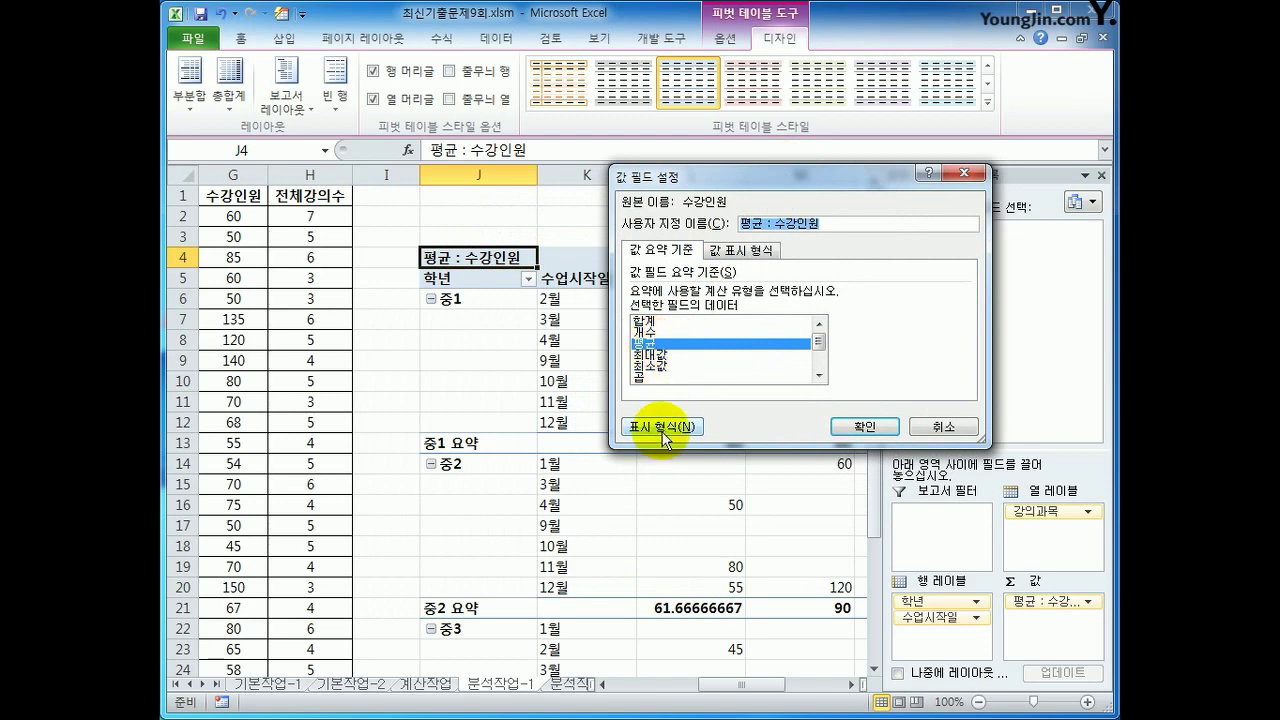
pyautogui.click(662, 428)
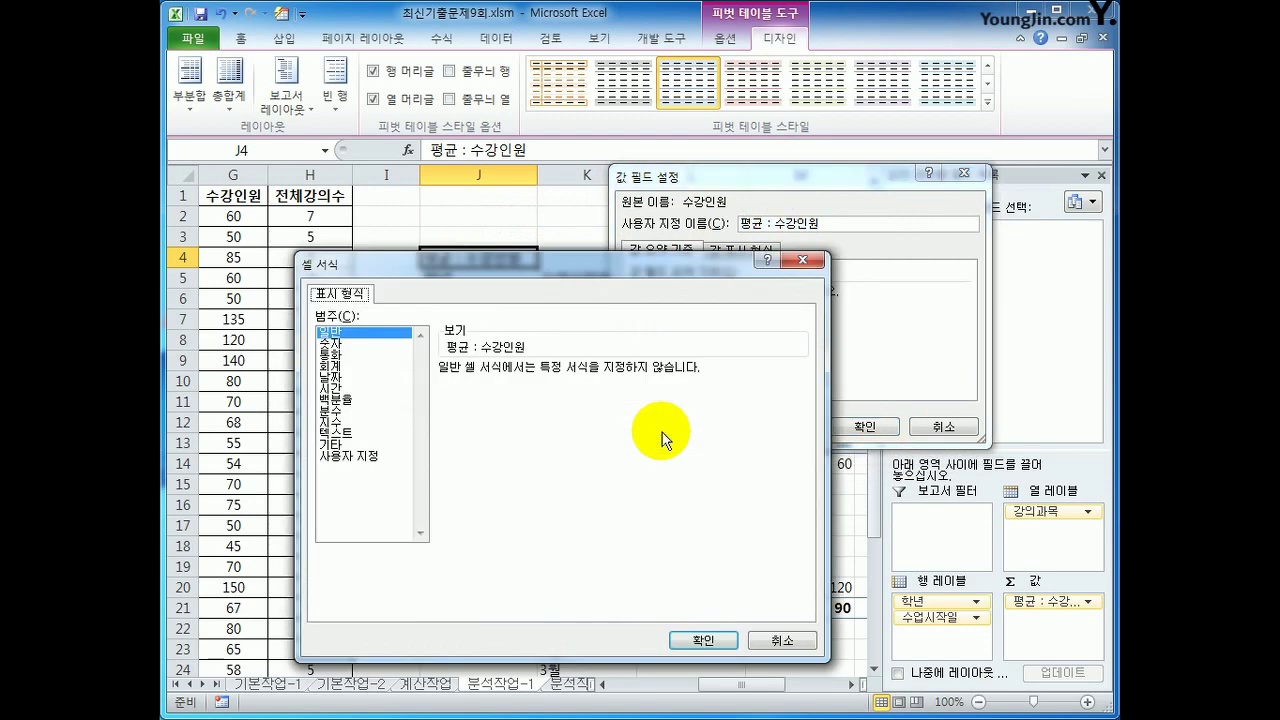
pyautogui.click(378, 344)
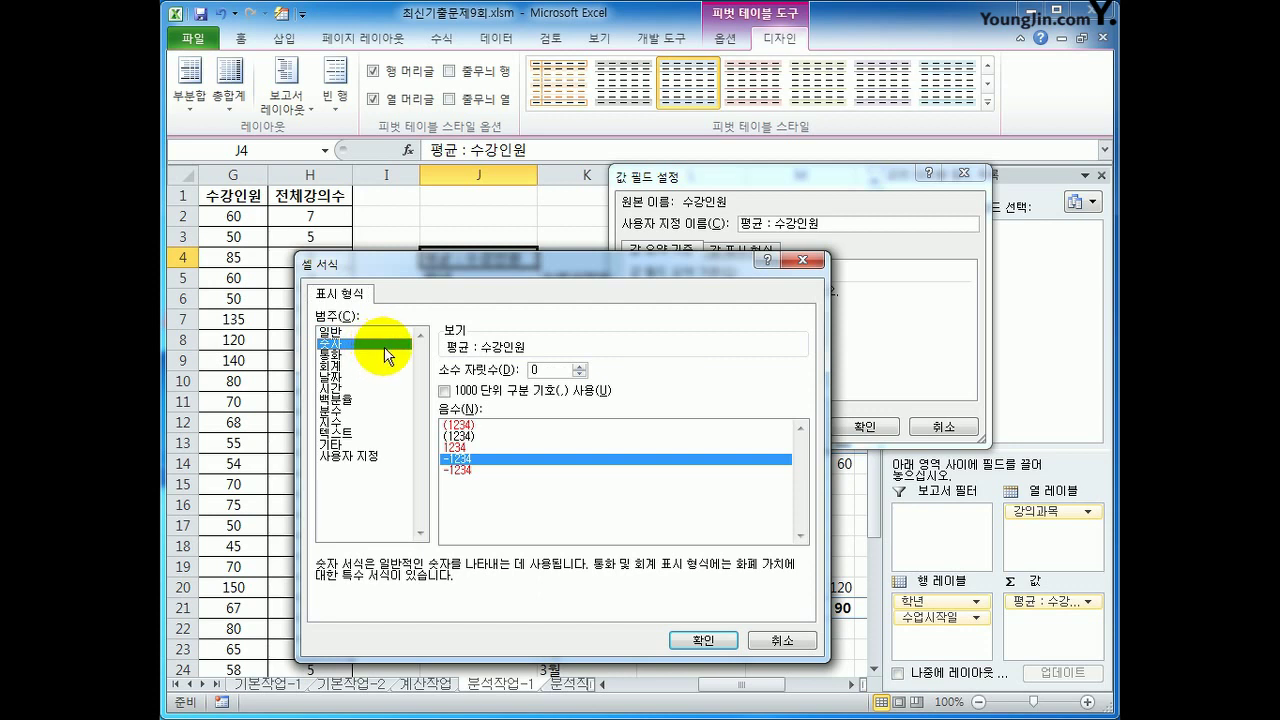
pyautogui.click(684, 641)
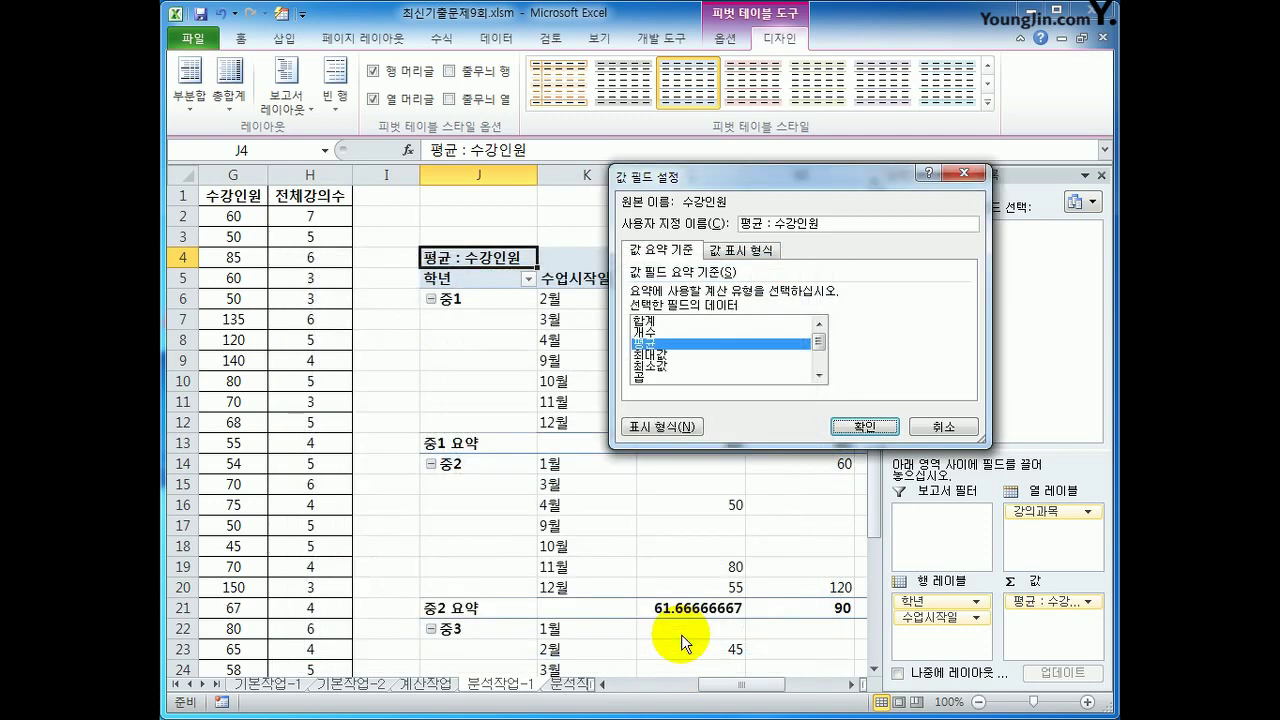
pyautogui.click(884, 433)
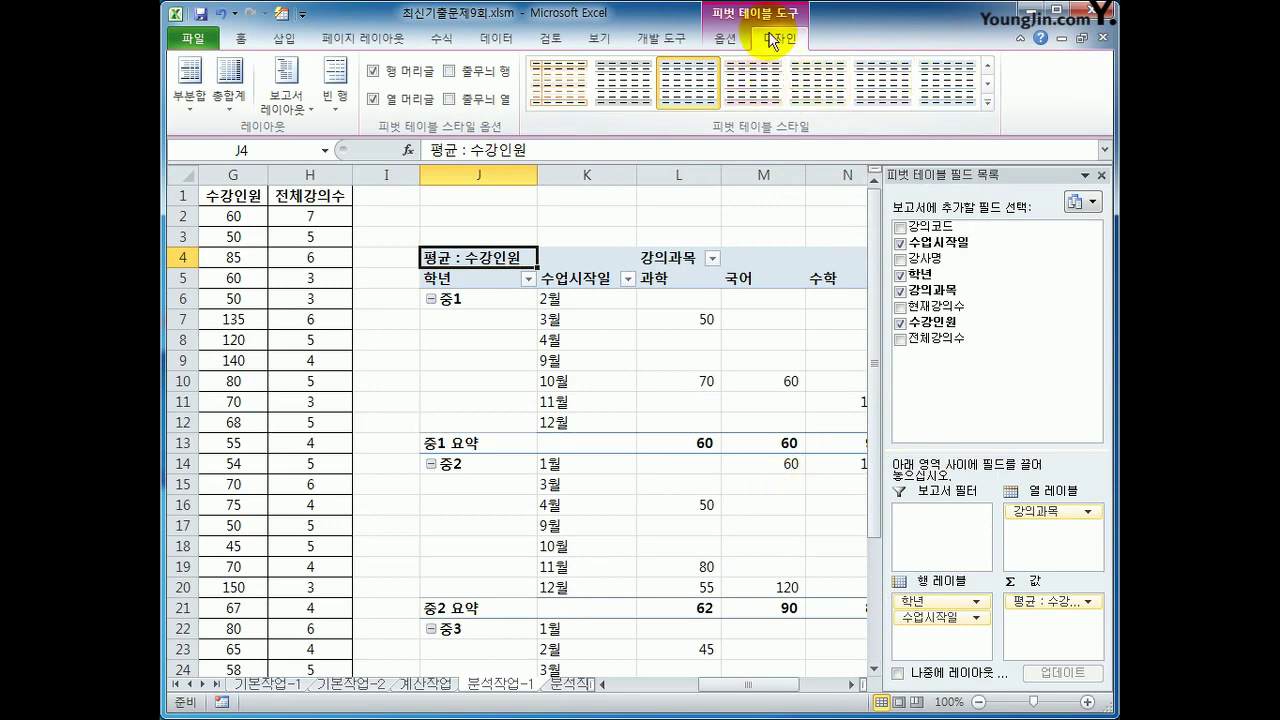
# Apply the green style from the second row of the 보통 (medium) styles to the pivot table and check the finished table.
pyautogui.click(988, 102)
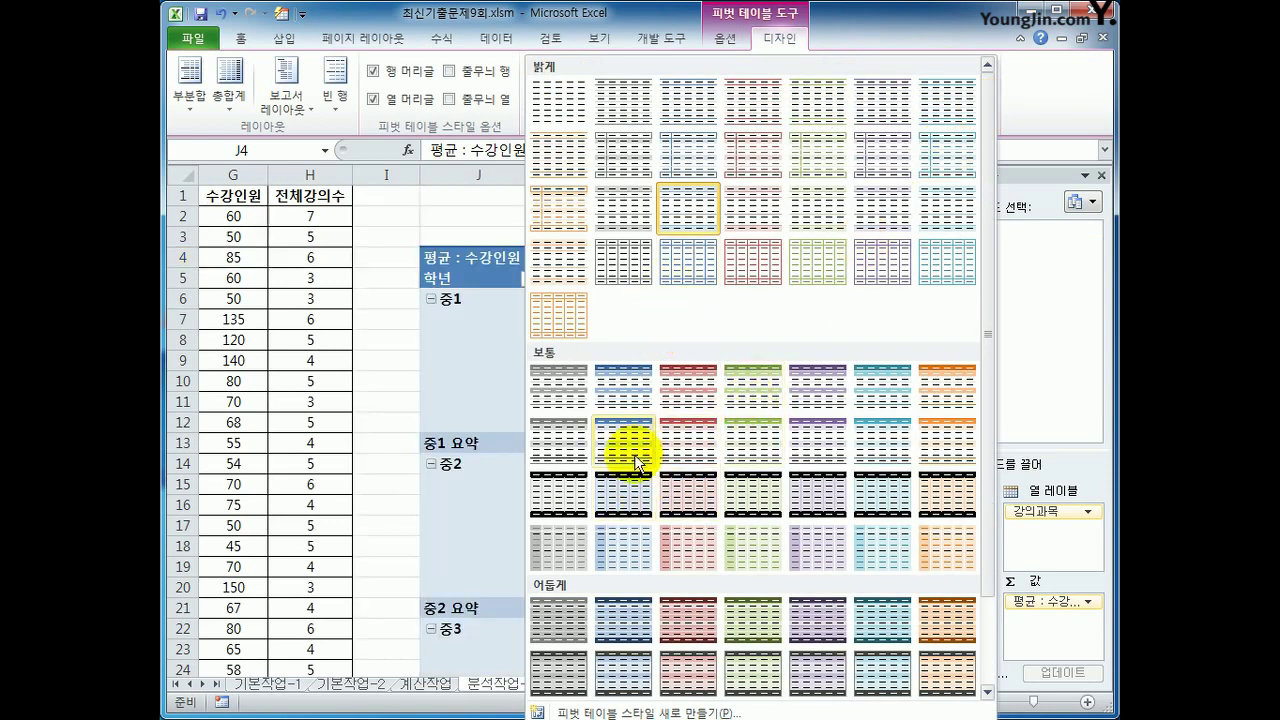
pyautogui.click(752, 458)
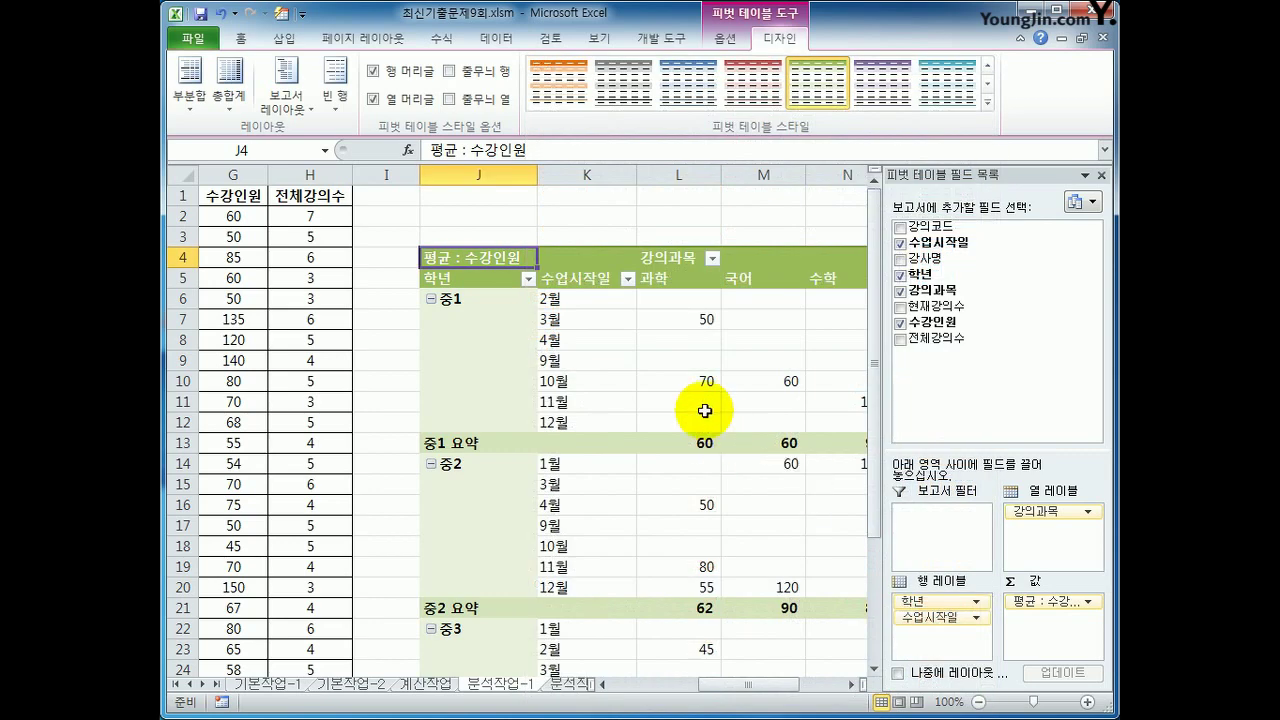
pyautogui.click(676, 216)
pyautogui.scroll(-2, 1030, 640)
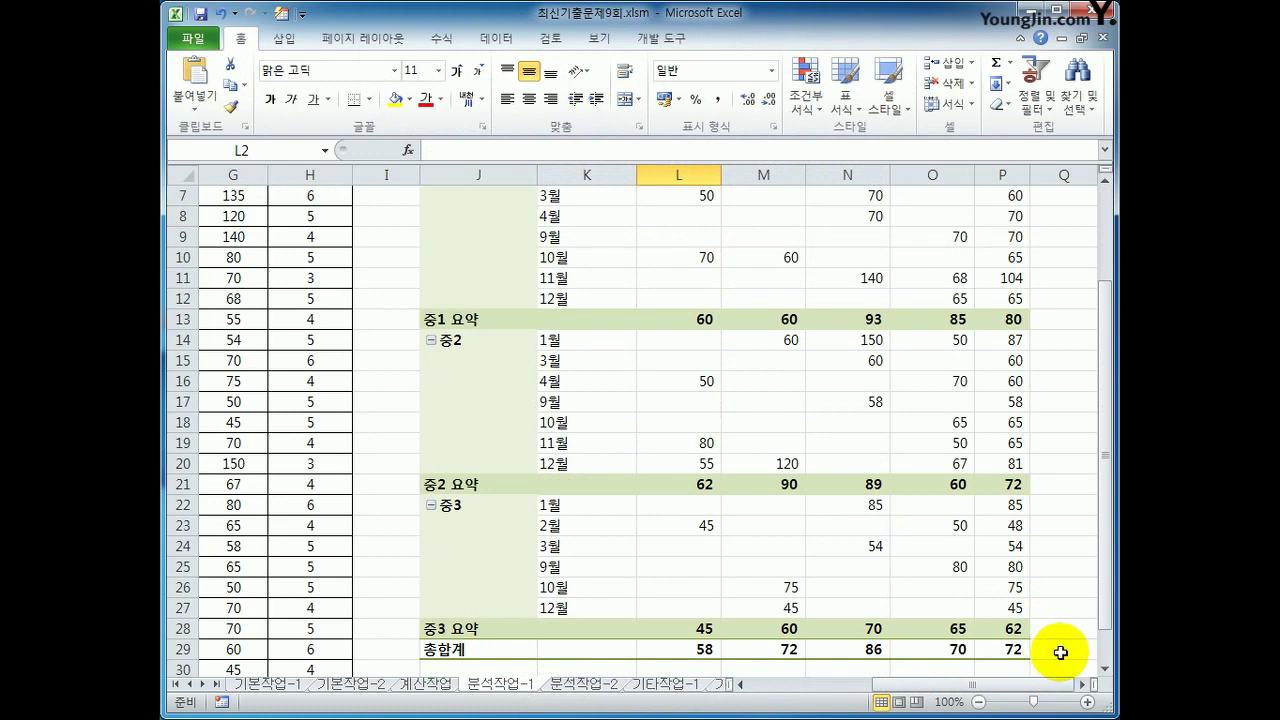
pyautogui.scroll(2, 1060, 652)
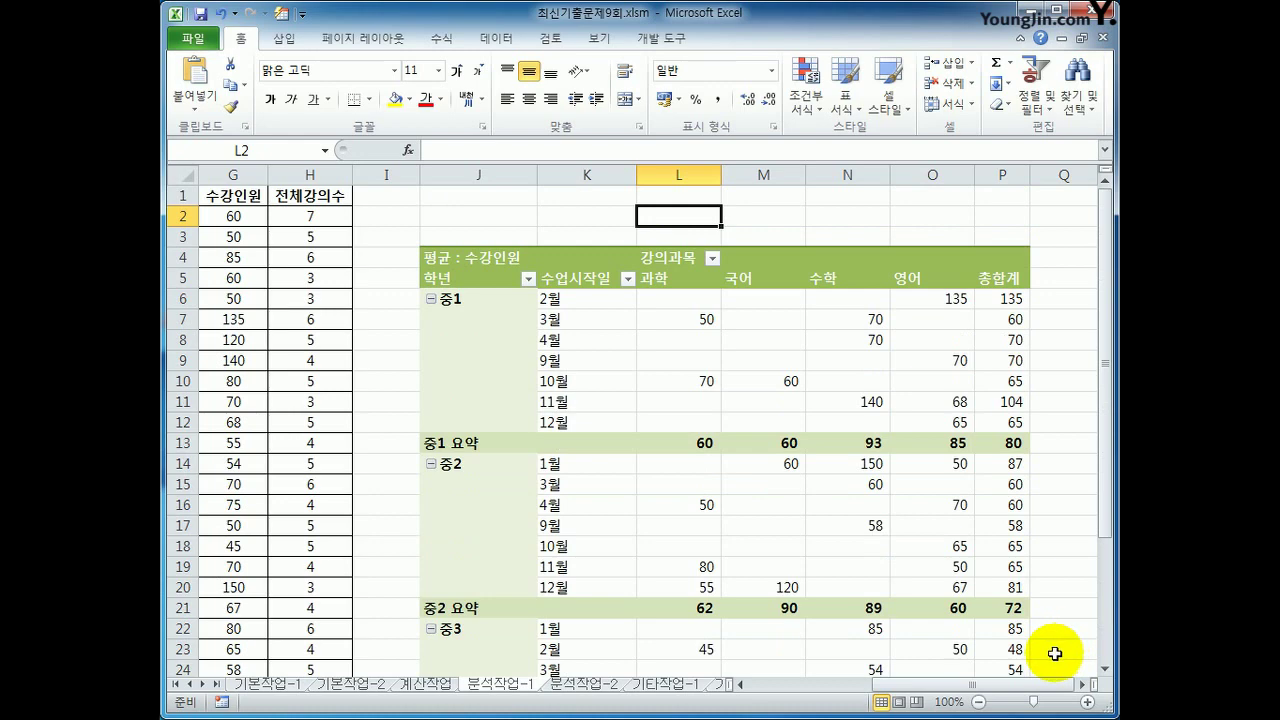
# Go to the 분석작업-2 sheet and start recording a macro named 통합.
pyautogui.click(583, 685)
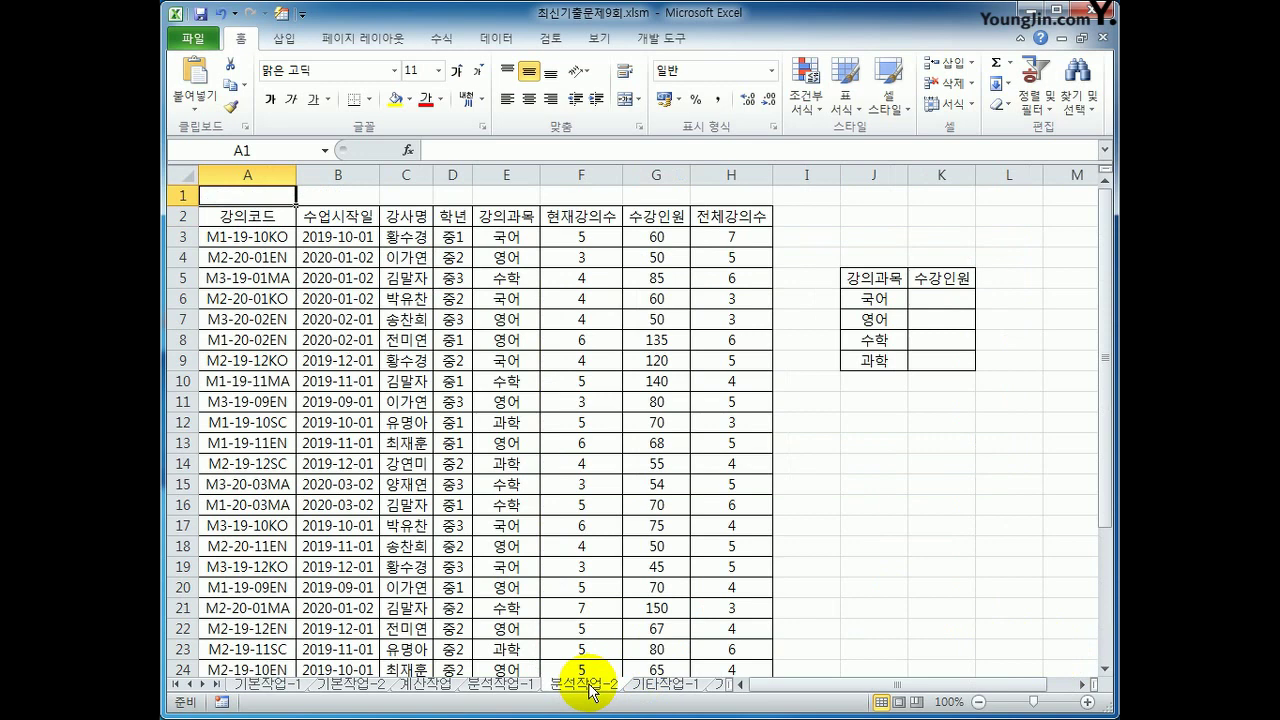
pyautogui.click(963, 443)
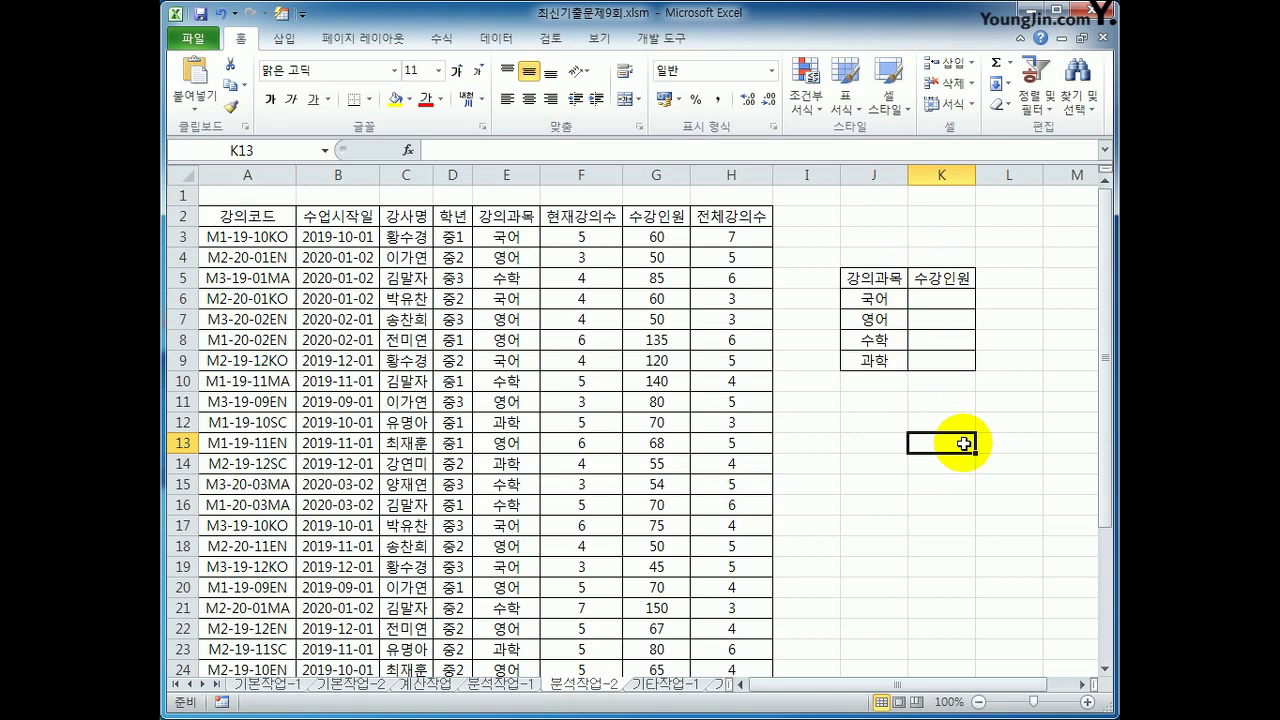
pyautogui.click(658, 38)
pyautogui.click(315, 62)
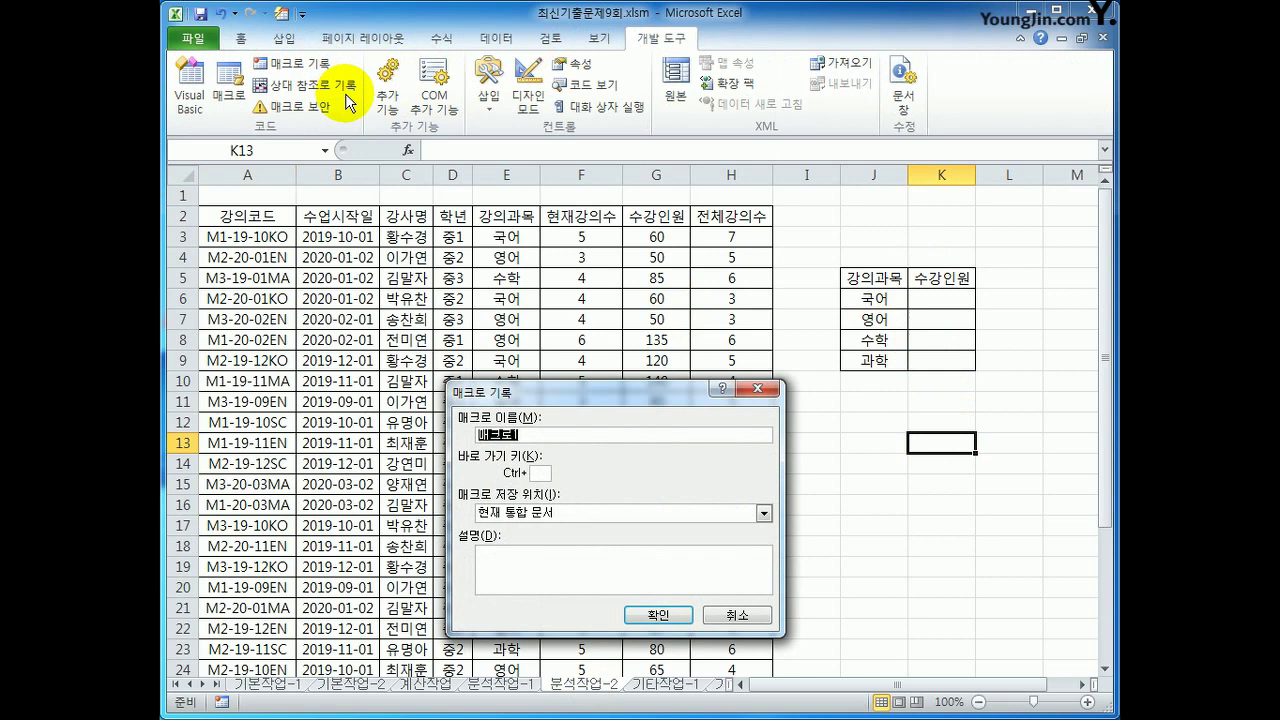
pyautogui.write('xhxhdg')
pyautogui.click(657, 614)
# Start a data consolidation (통합) into the 강의과목/수강인원 table J5:K9 using the 평균 (average) function.
pyautogui.moveTo(866, 278); pyautogui.dragTo(921, 364)
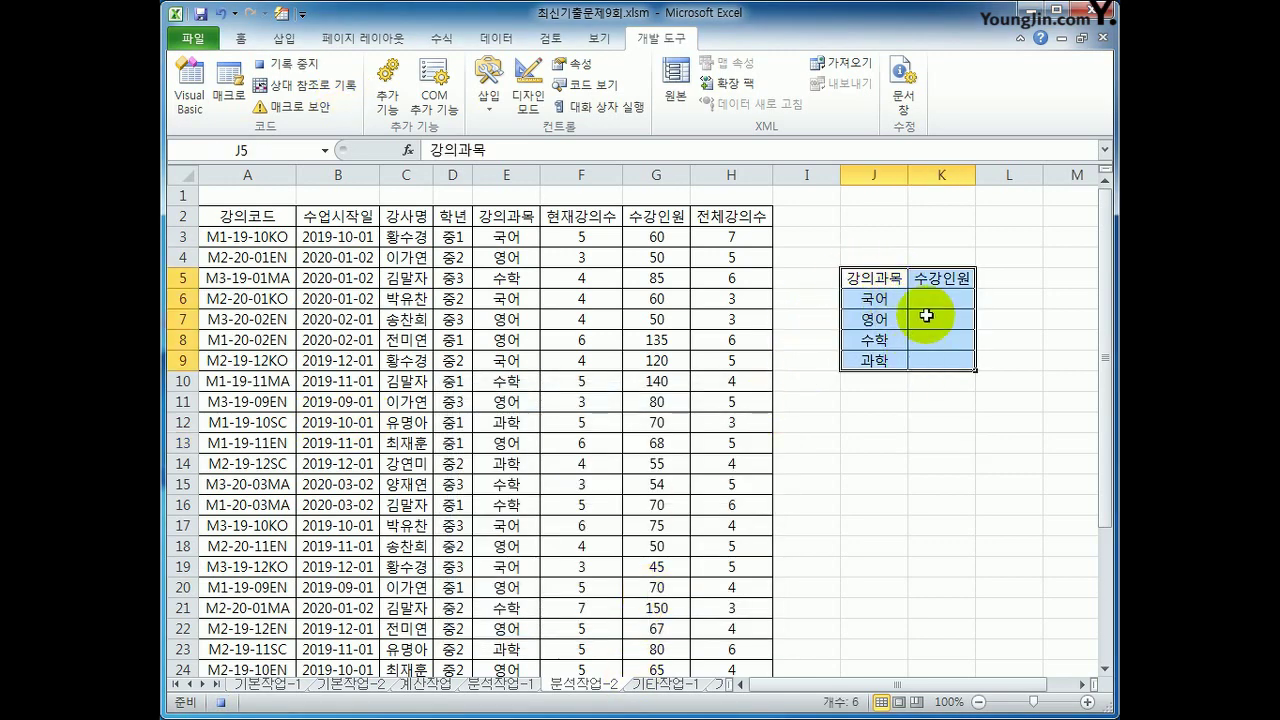
pyautogui.click(497, 38)
pyautogui.click(893, 97)
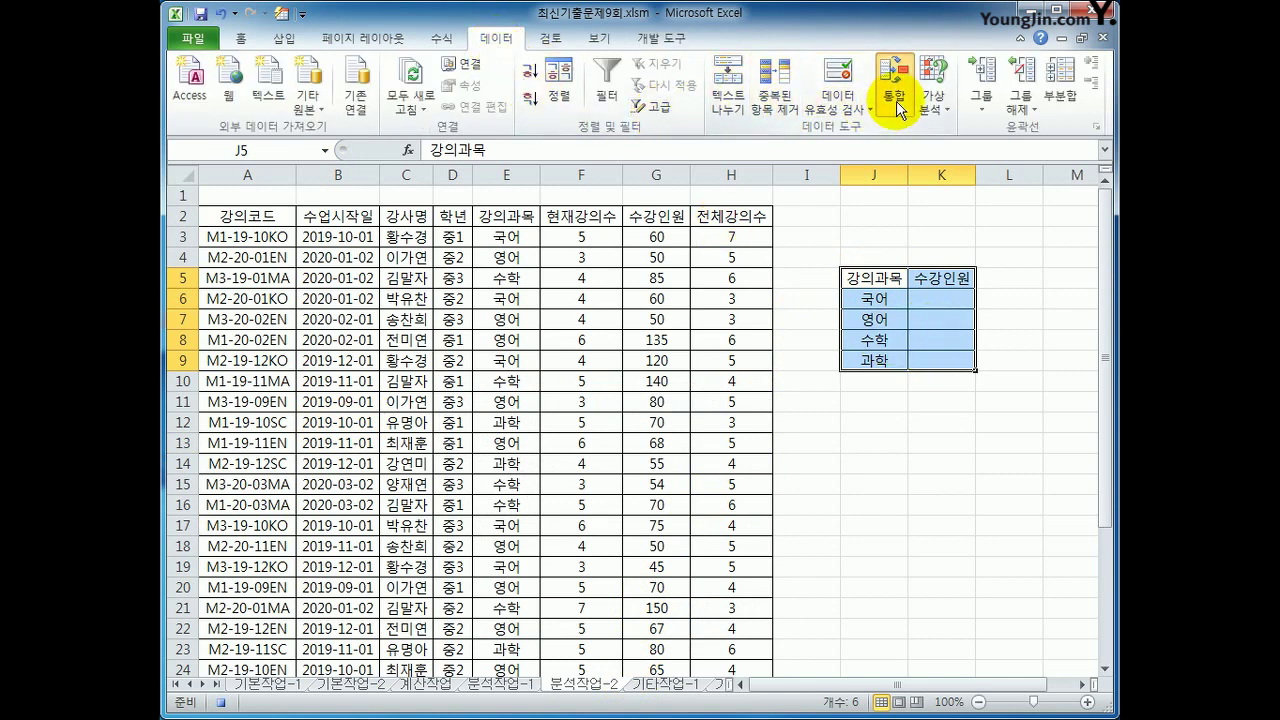
pyautogui.click(545, 432)
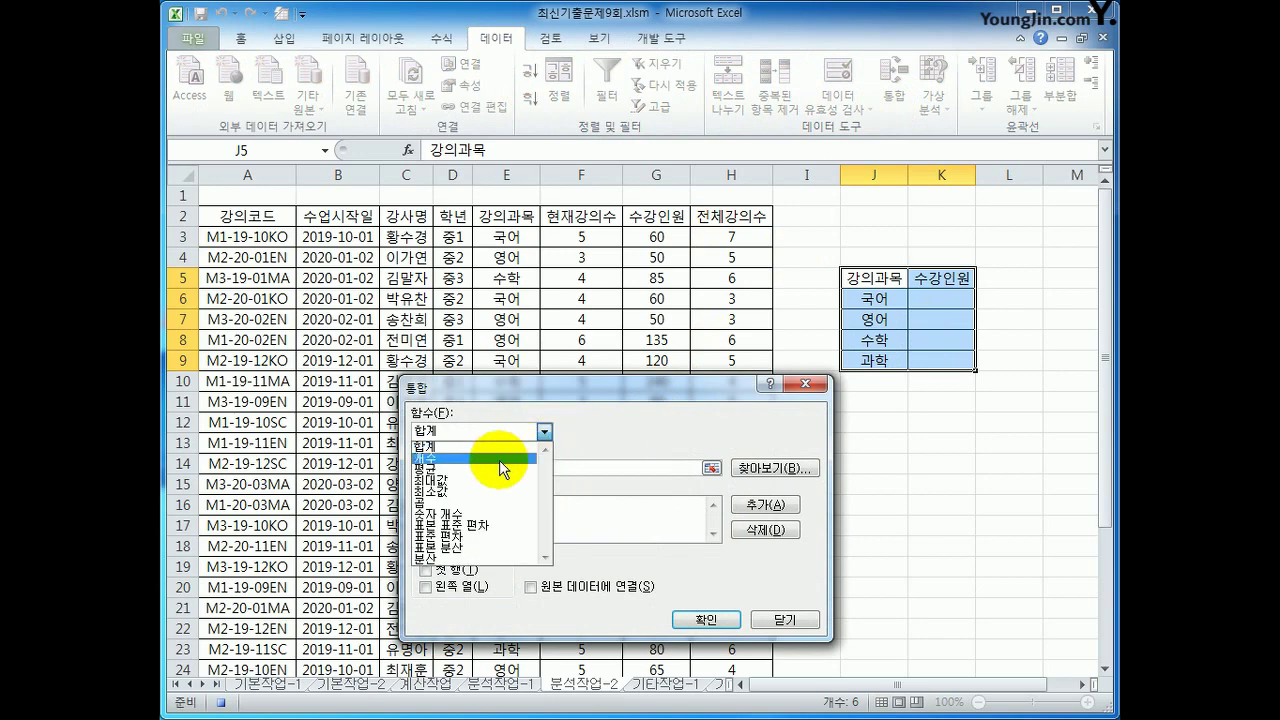
pyautogui.click(490, 471)
pyautogui.click(510, 468)
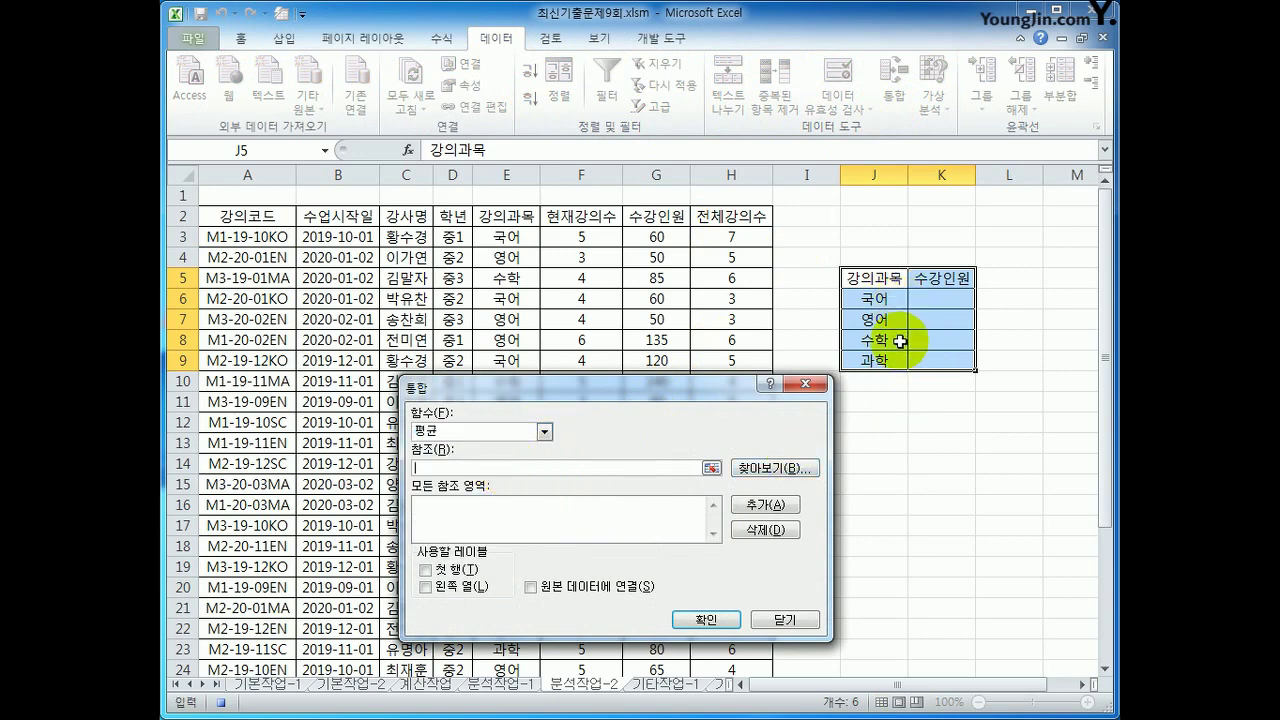
# Add $E$2:$H$32 as the consolidation reference and use labels from both the first row and the left column.
pyautogui.moveTo(515, 216); pyautogui.dragTo(728, 630)
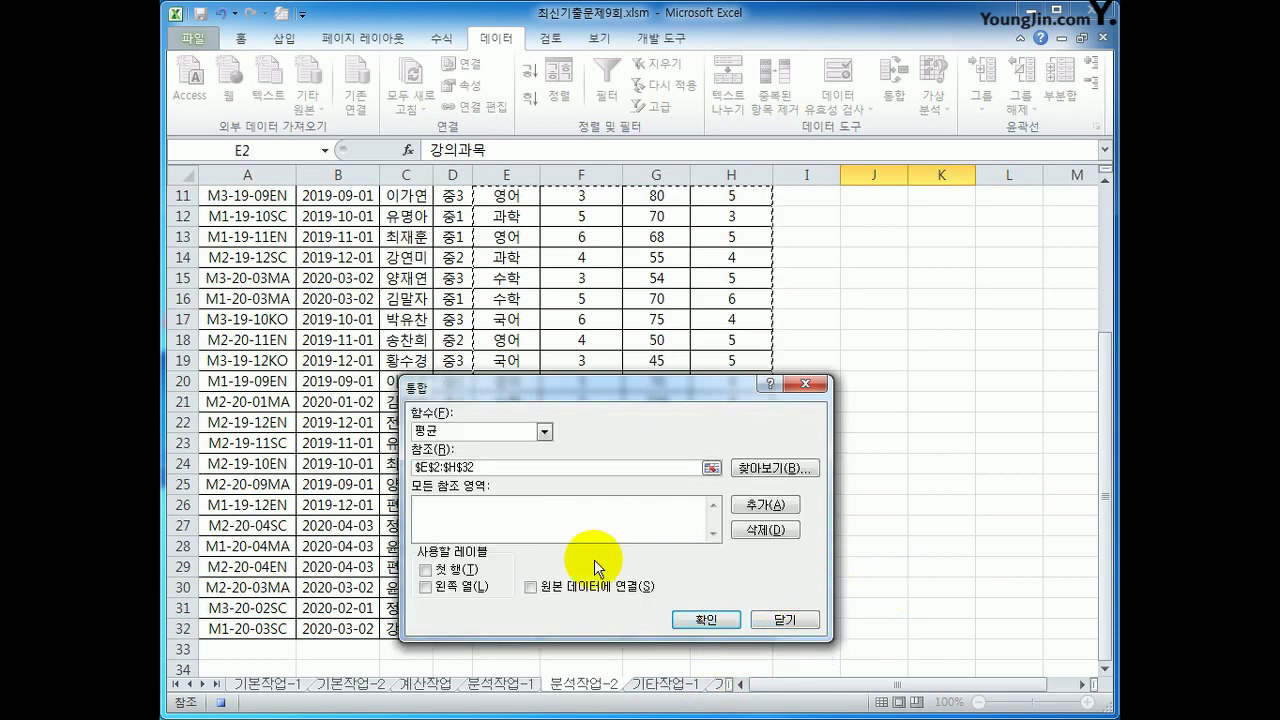
pyautogui.click(445, 569)
pyautogui.click(454, 587)
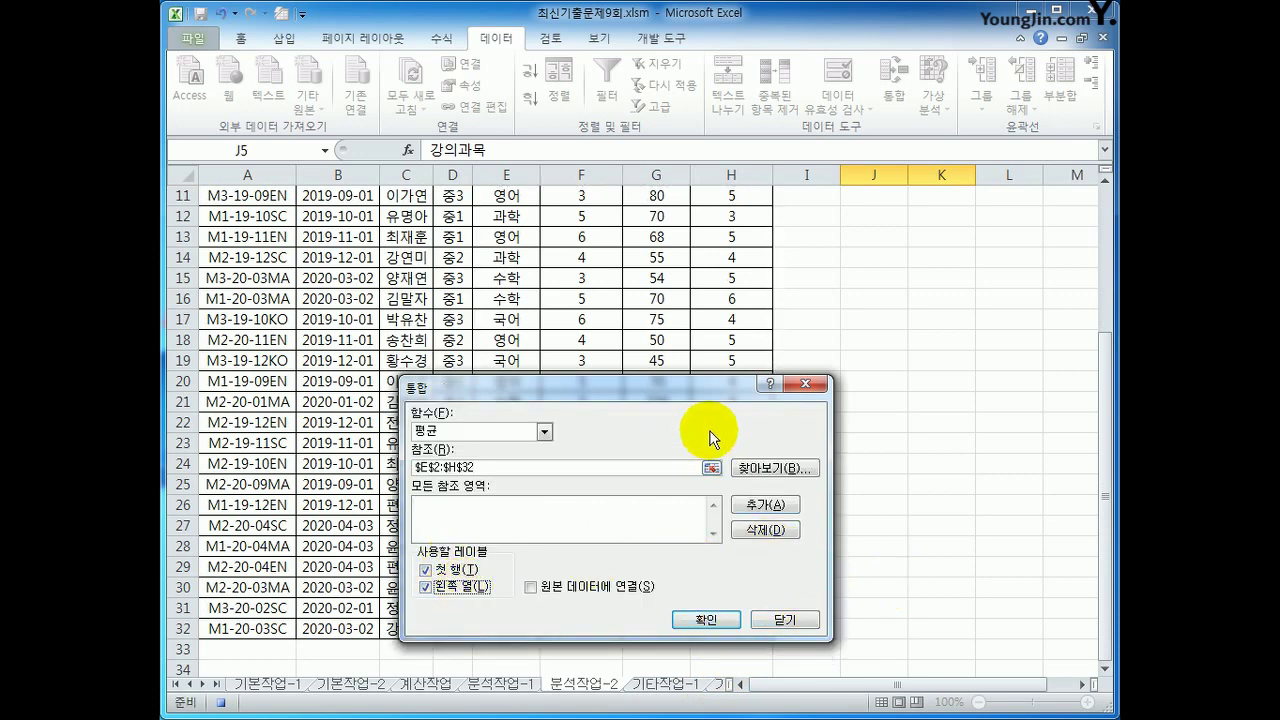
pyautogui.moveTo(686, 385); pyautogui.dragTo(694, 267)
pyautogui.click(466, 348)
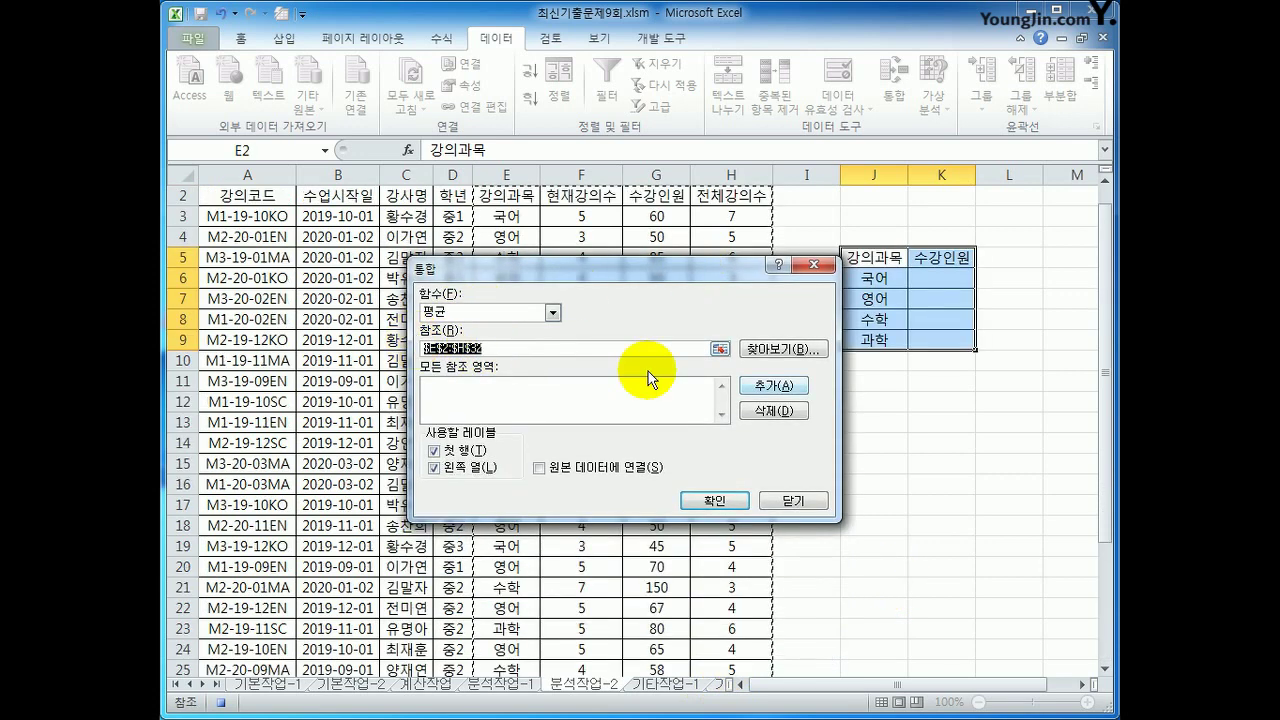
pyautogui.click(773, 387)
# Carry out the consolidation, select cell K9 and stop recording the macro.
pyautogui.moveTo(656, 268); pyautogui.dragTo(763, 394)
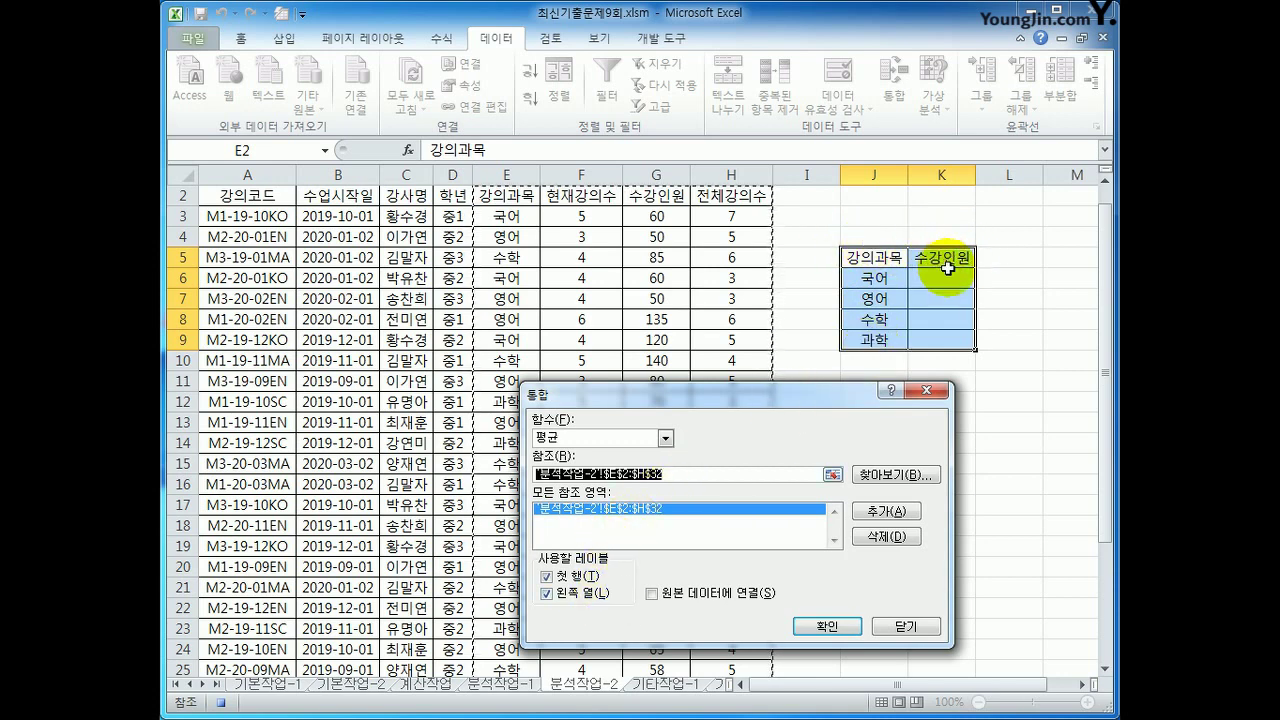
pyautogui.click(824, 624)
pyautogui.click(944, 343)
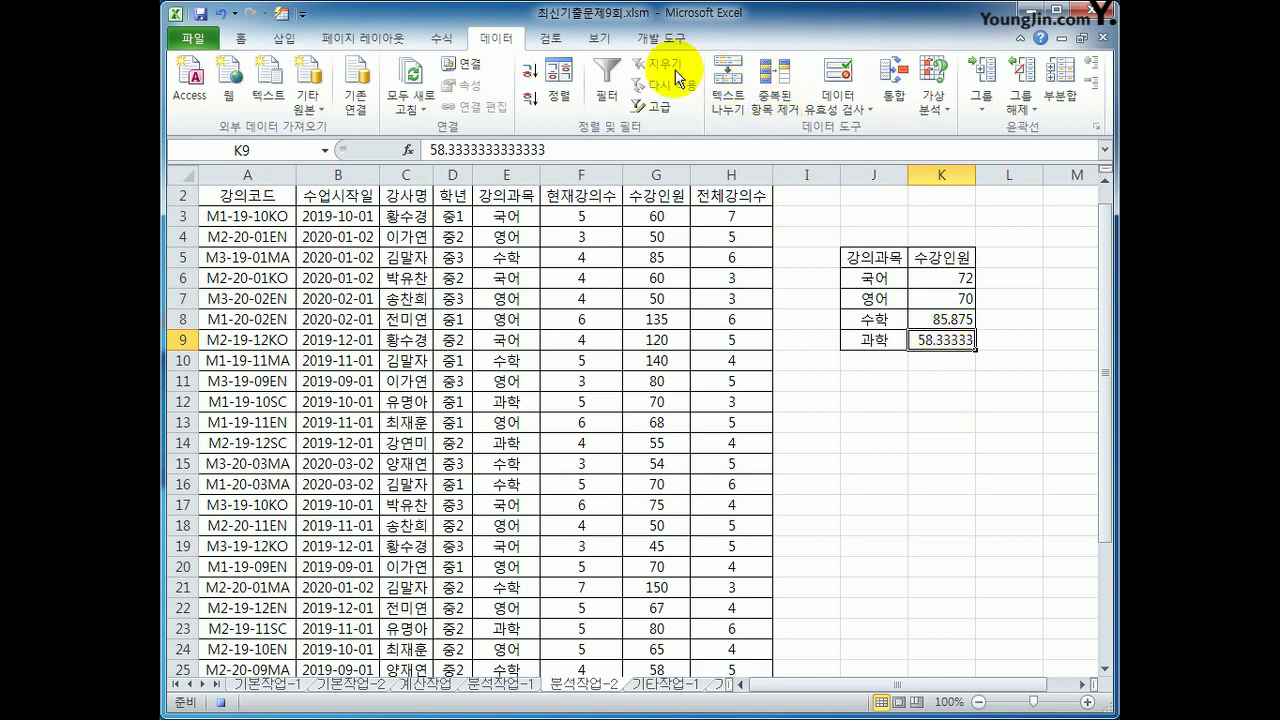
pyautogui.click(657, 42)
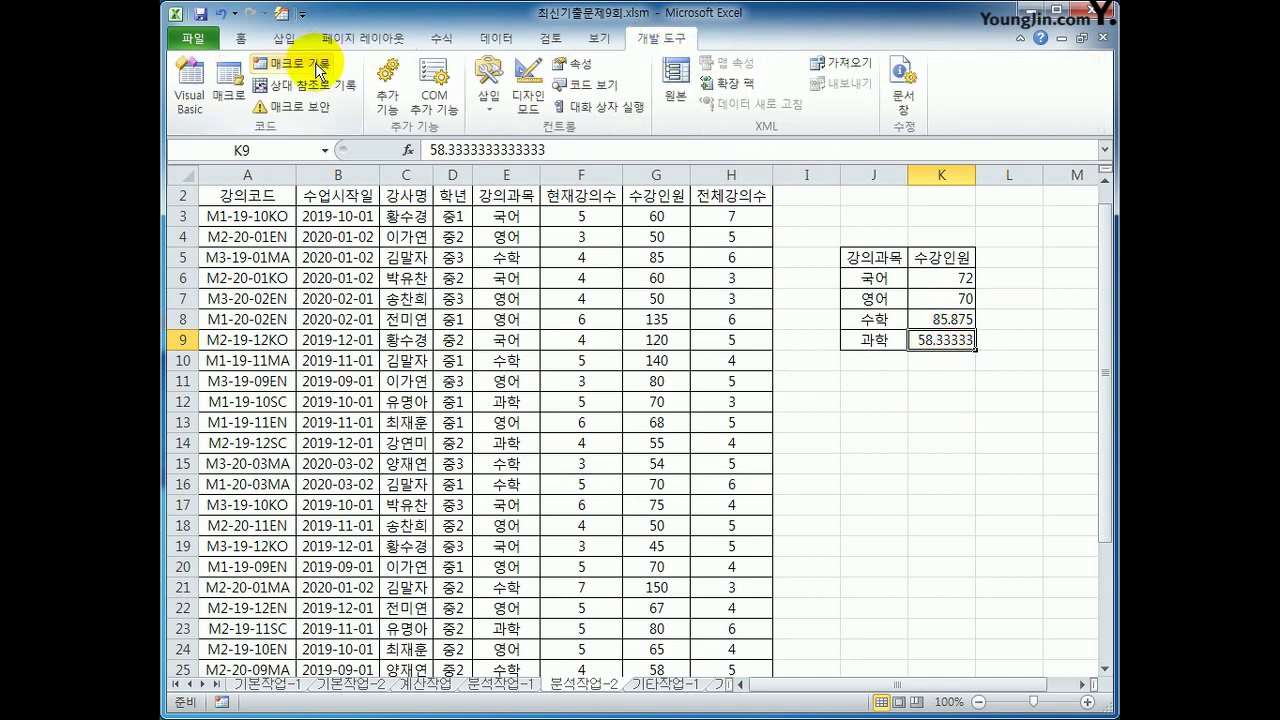
# Insert a form control button over cells J2:K3 and assign the 통합 macro to it.
pyautogui.click(488, 95)
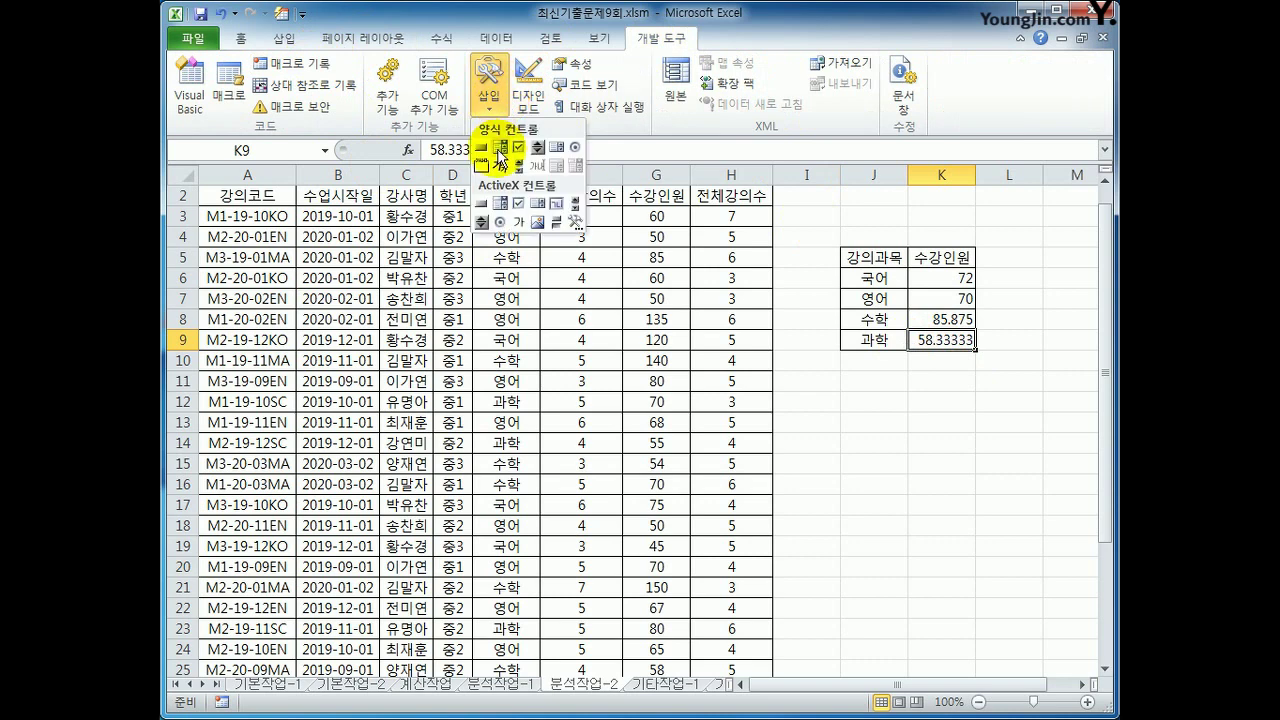
pyautogui.click(483, 148)
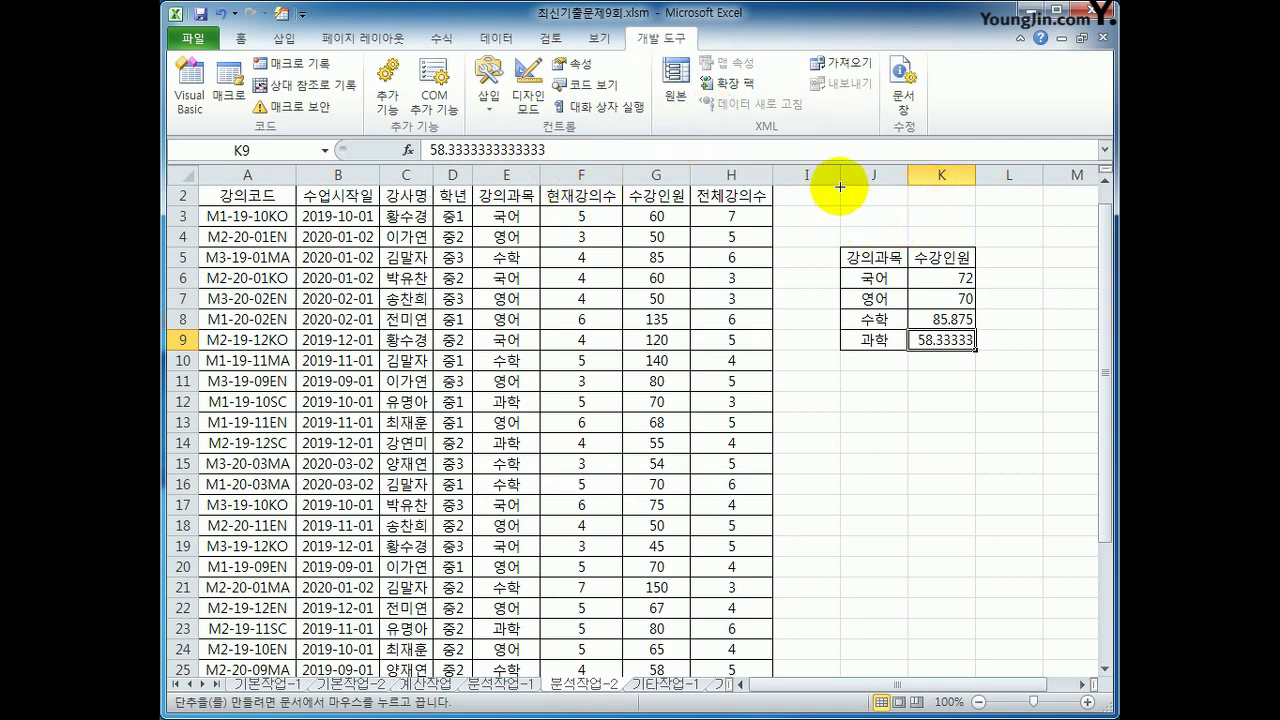
pyautogui.moveTo(840, 186); pyautogui.dragTo(966, 220)
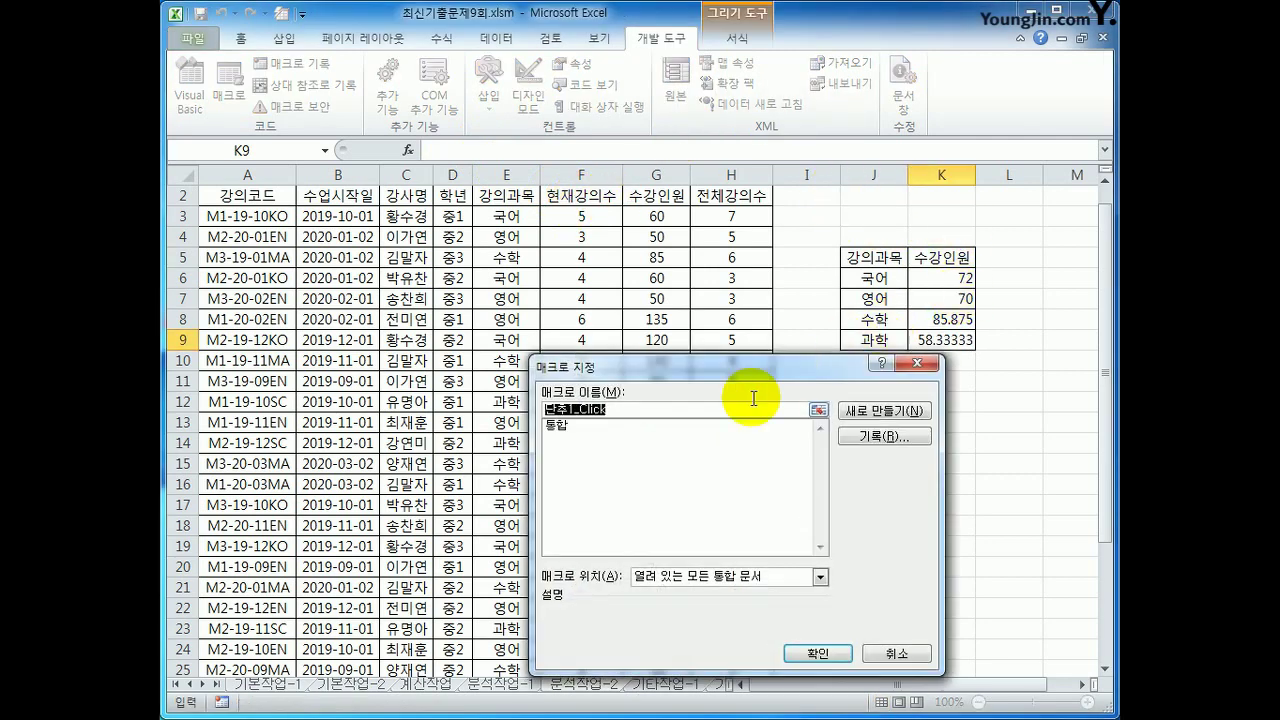
pyautogui.click(592, 424)
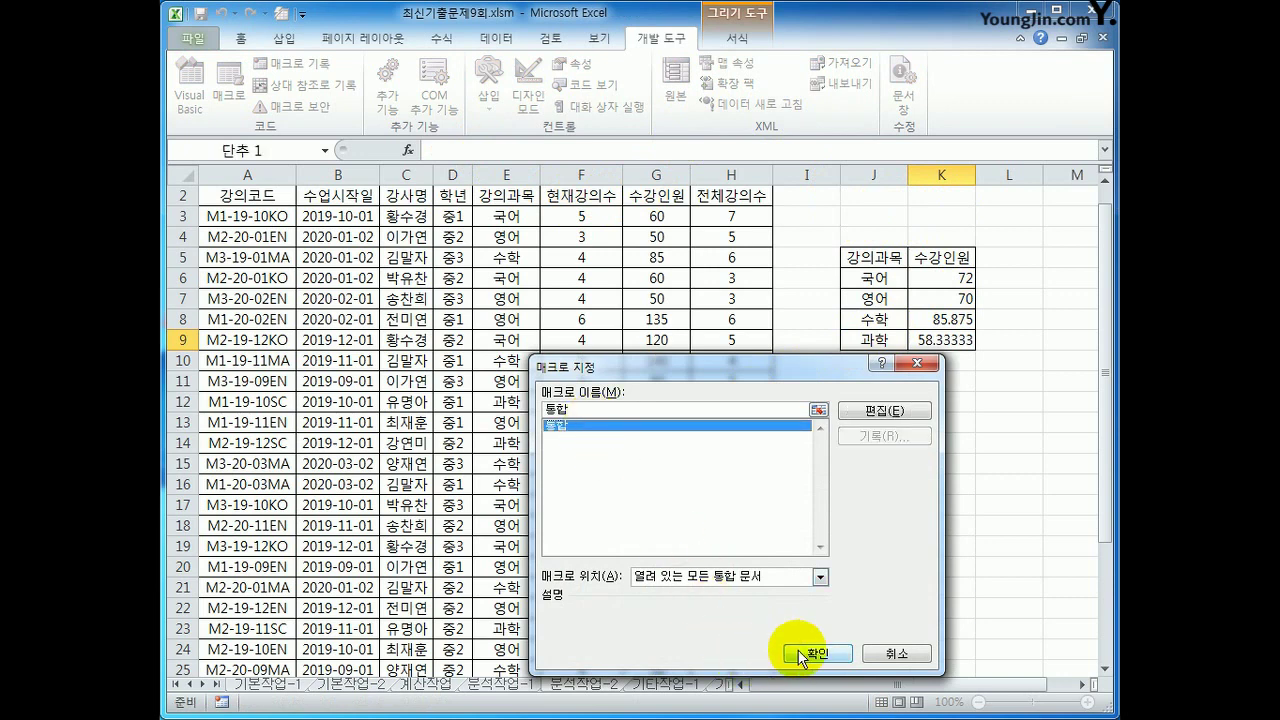
pyautogui.click(808, 653)
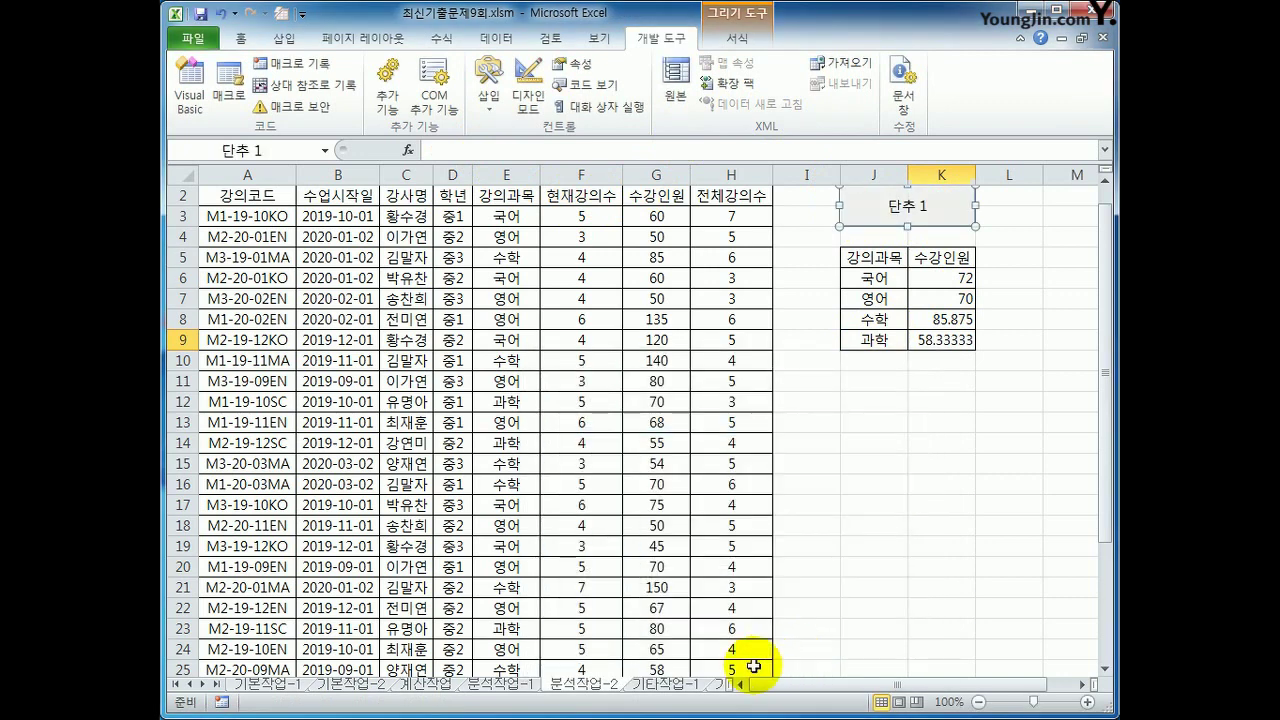
# Label the new button 수강인원 평균.
pyautogui.write('수강이')
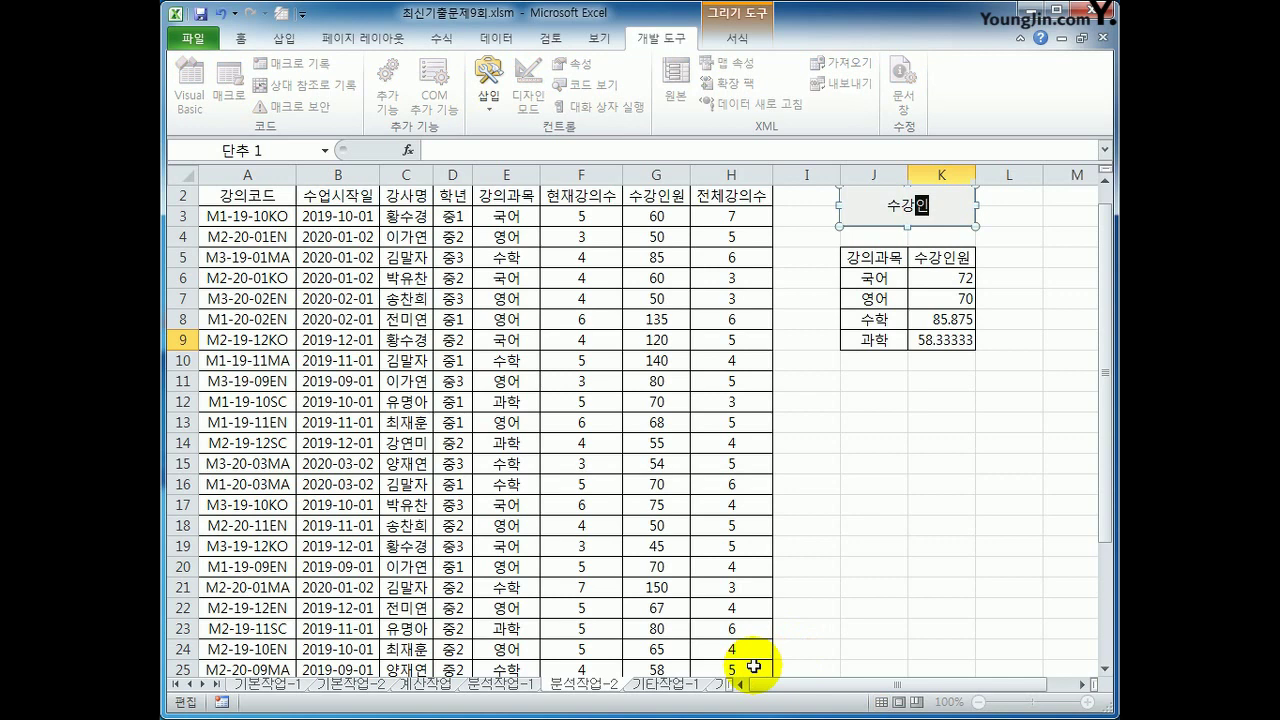
pyautogui.write('원 평균')
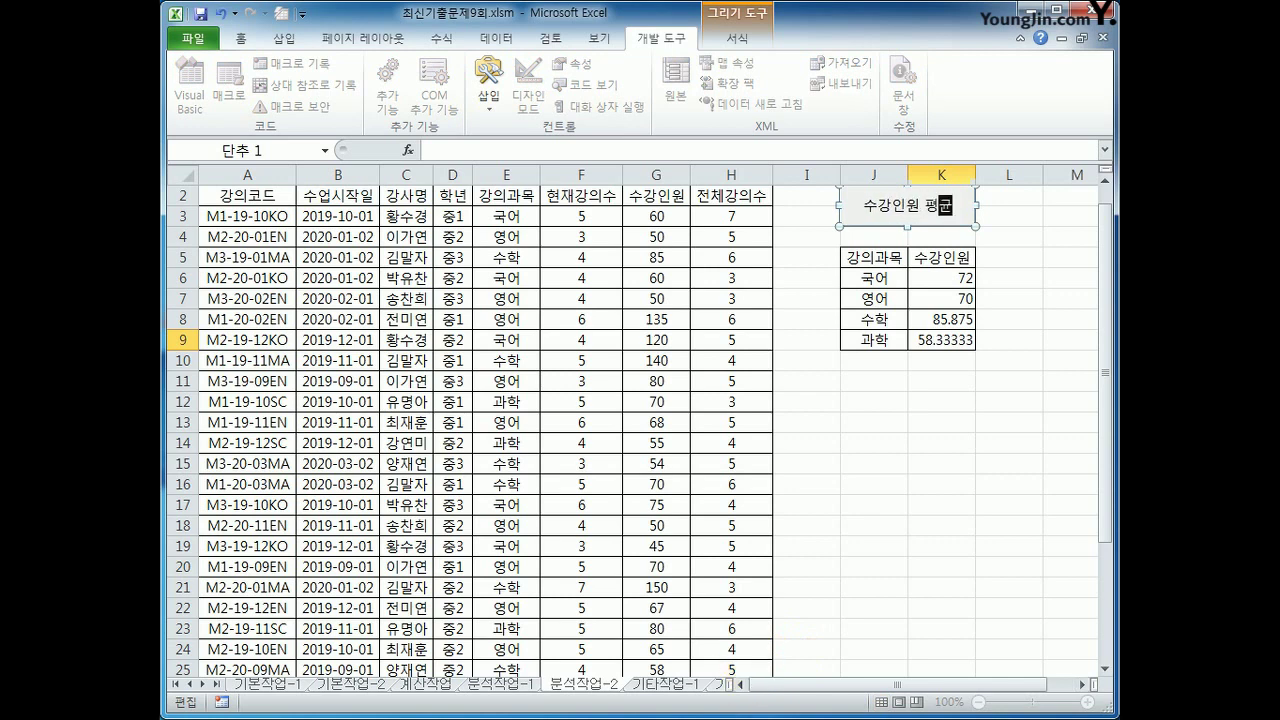
pyautogui.click(880, 504)
# Clear the averages in K6:K9 and test the 수강인원 평균 button by running its macro.
pyautogui.moveTo(958, 280); pyautogui.dragTo(950, 340)
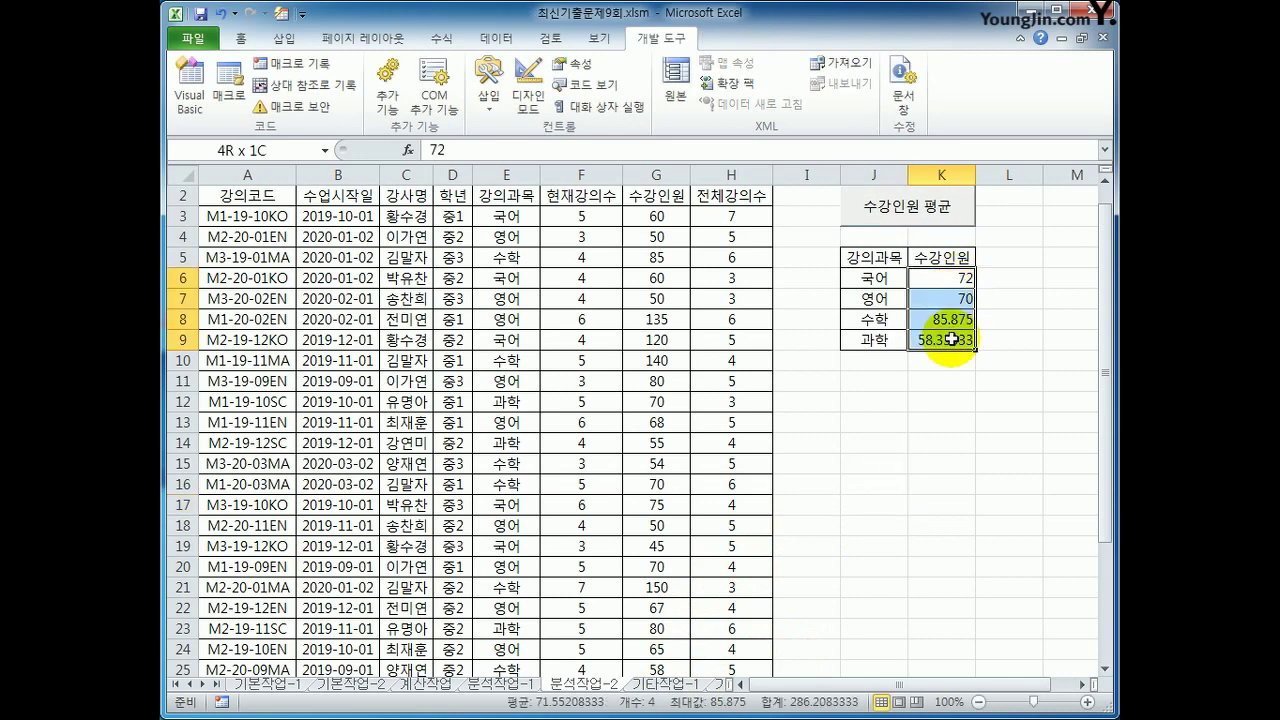
pyautogui.press('Delete')
pyautogui.click(941, 432)
pyautogui.click(940, 205)
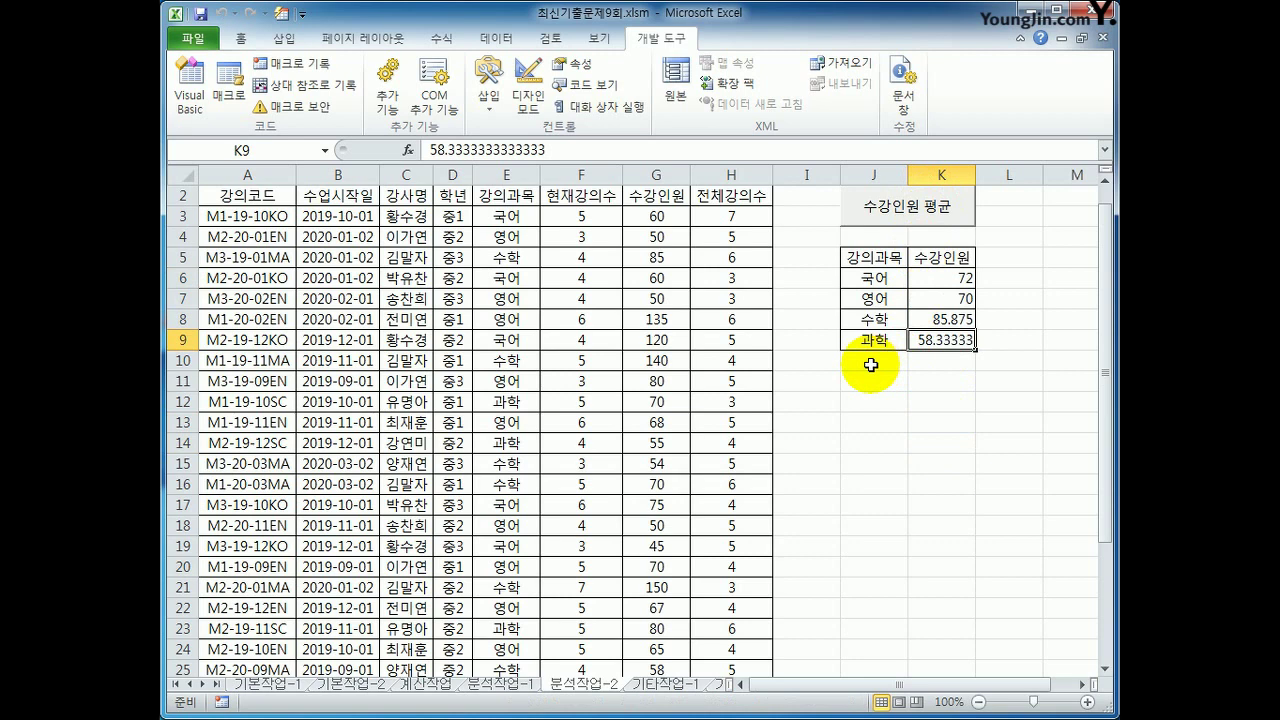
# On the 기타작업-1 sheet, change the chart type of the 평균수강생 series to a line with markers.
pyautogui.click(662, 686)
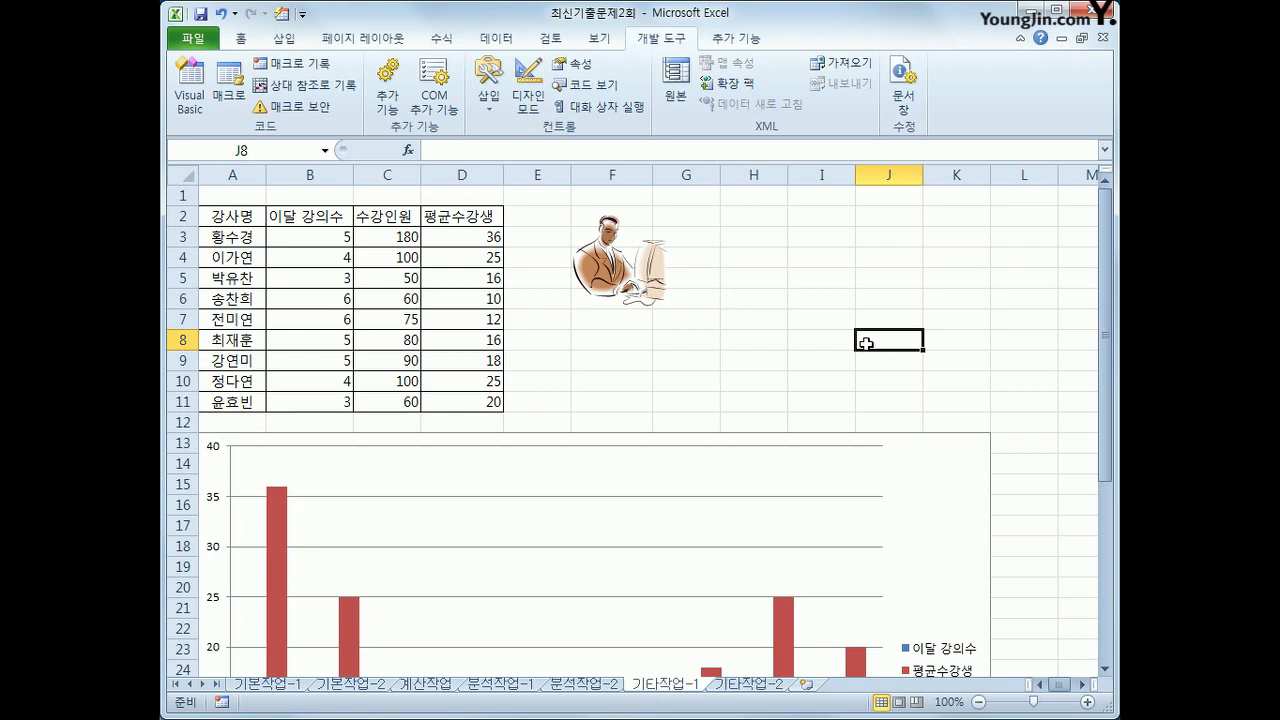
pyautogui.scroll(-2, 939, 468)
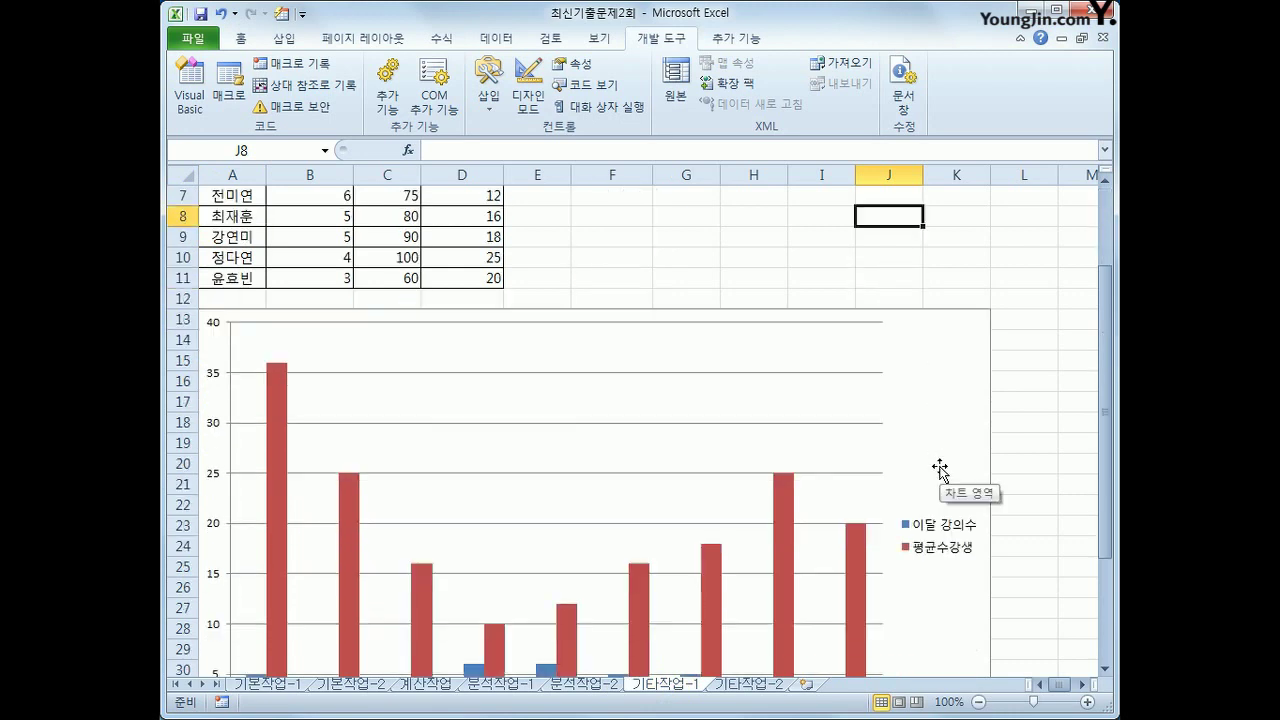
pyautogui.scroll(2, 937, 464)
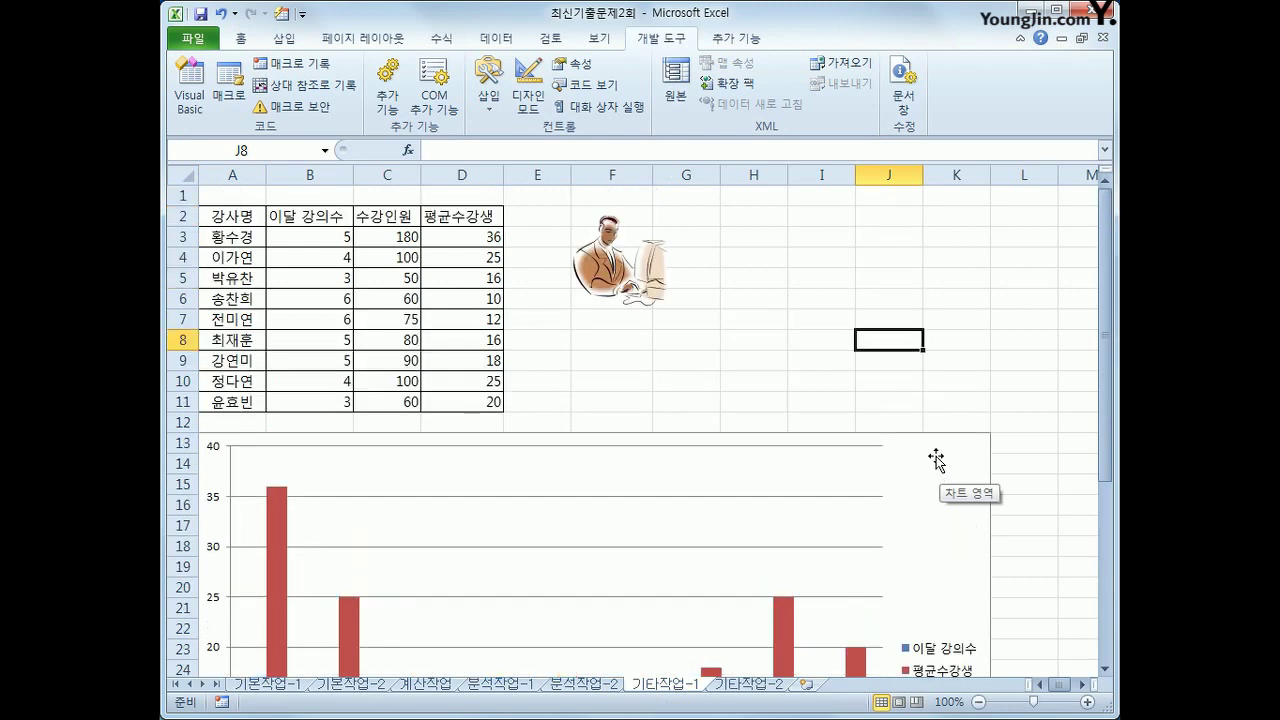
pyautogui.click(936, 459)
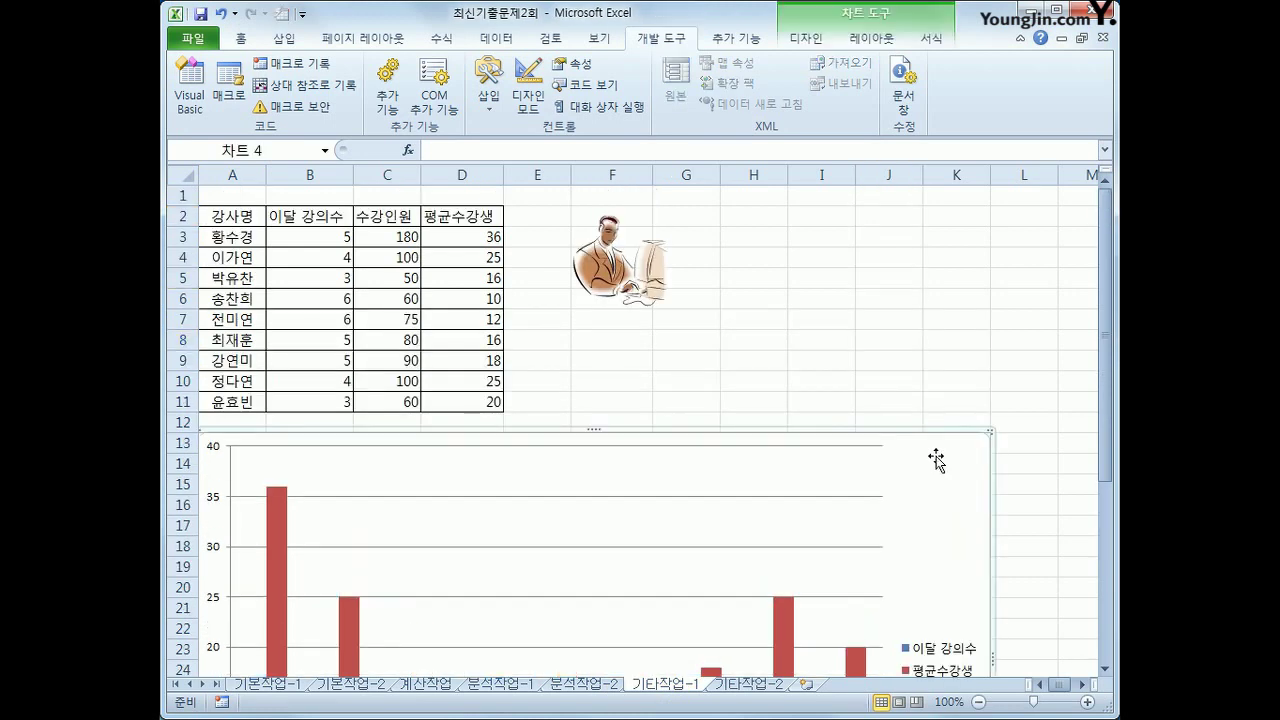
pyautogui.scroll(-2, 936, 459)
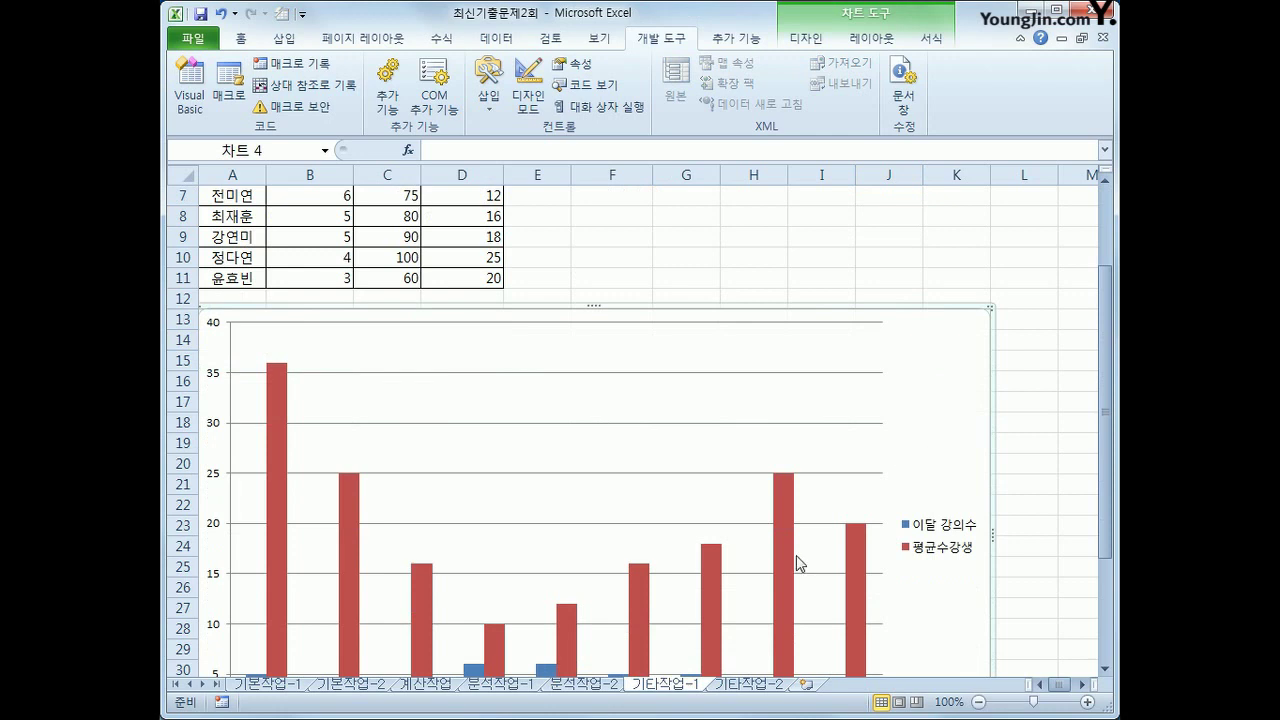
pyautogui.moveTo(787, 563)
pyautogui.click(273, 400)
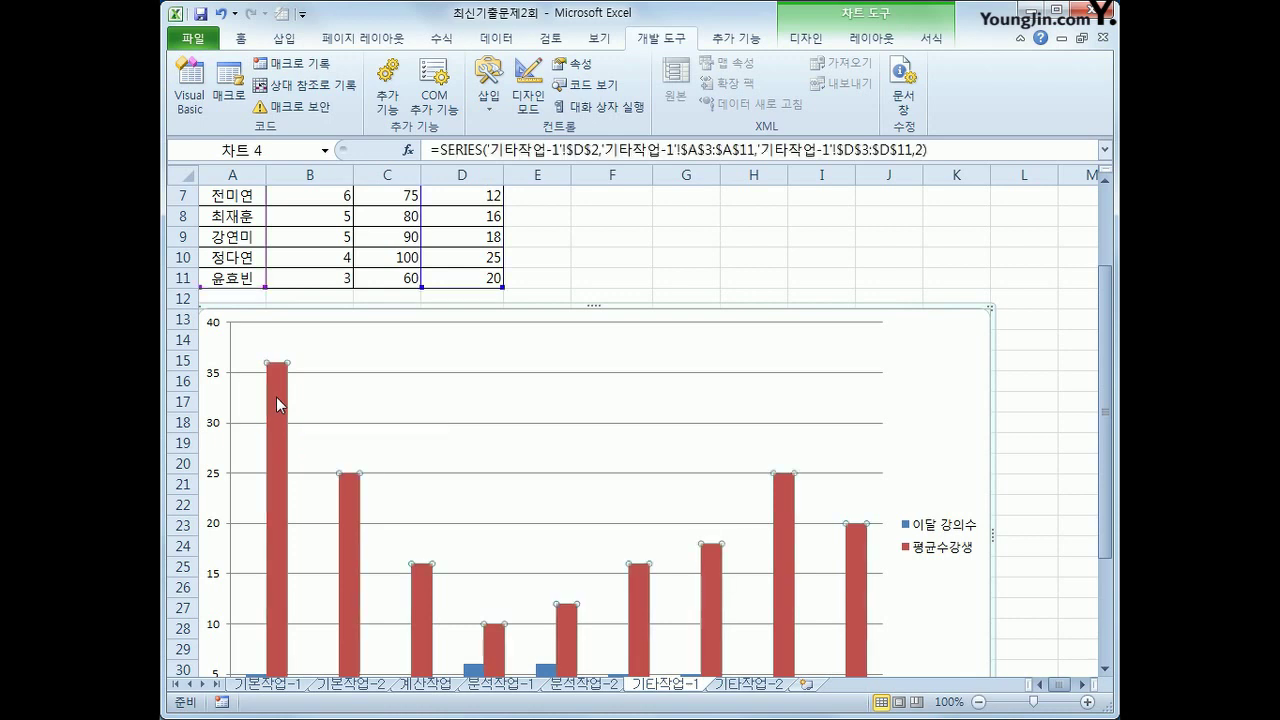
pyautogui.scroll(-2, 276, 397)
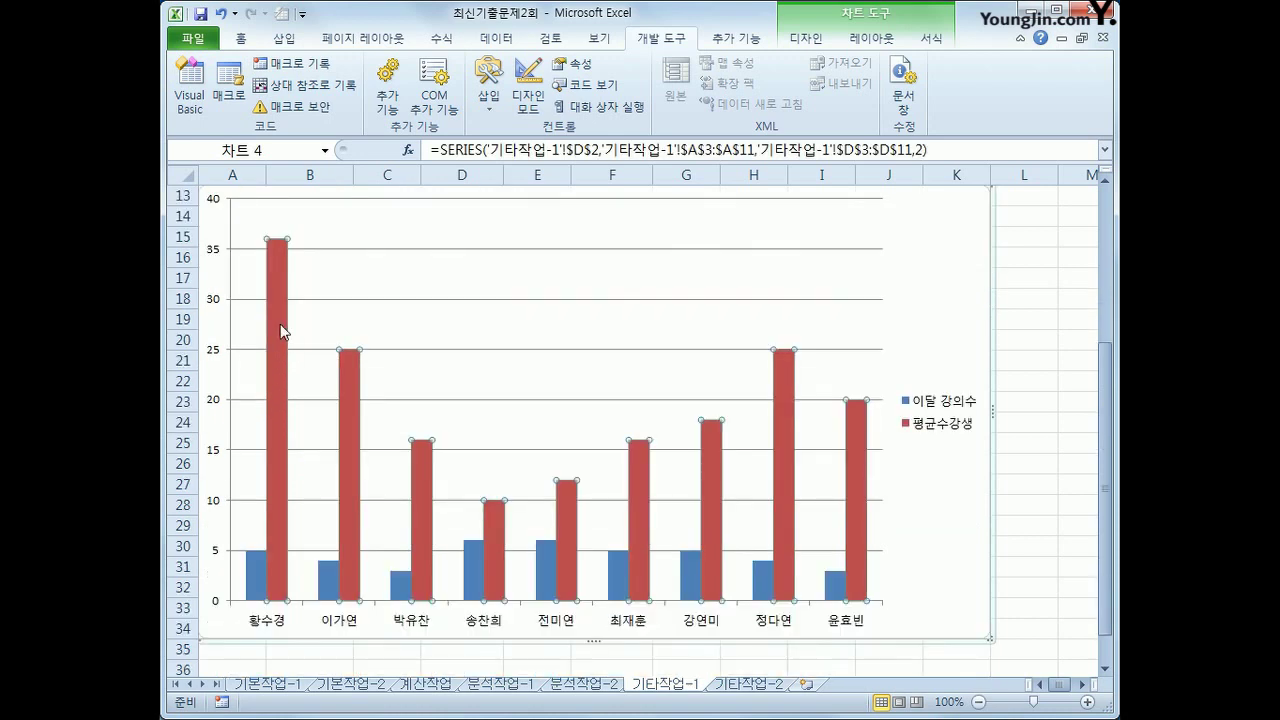
pyautogui.rightClick(278, 288)
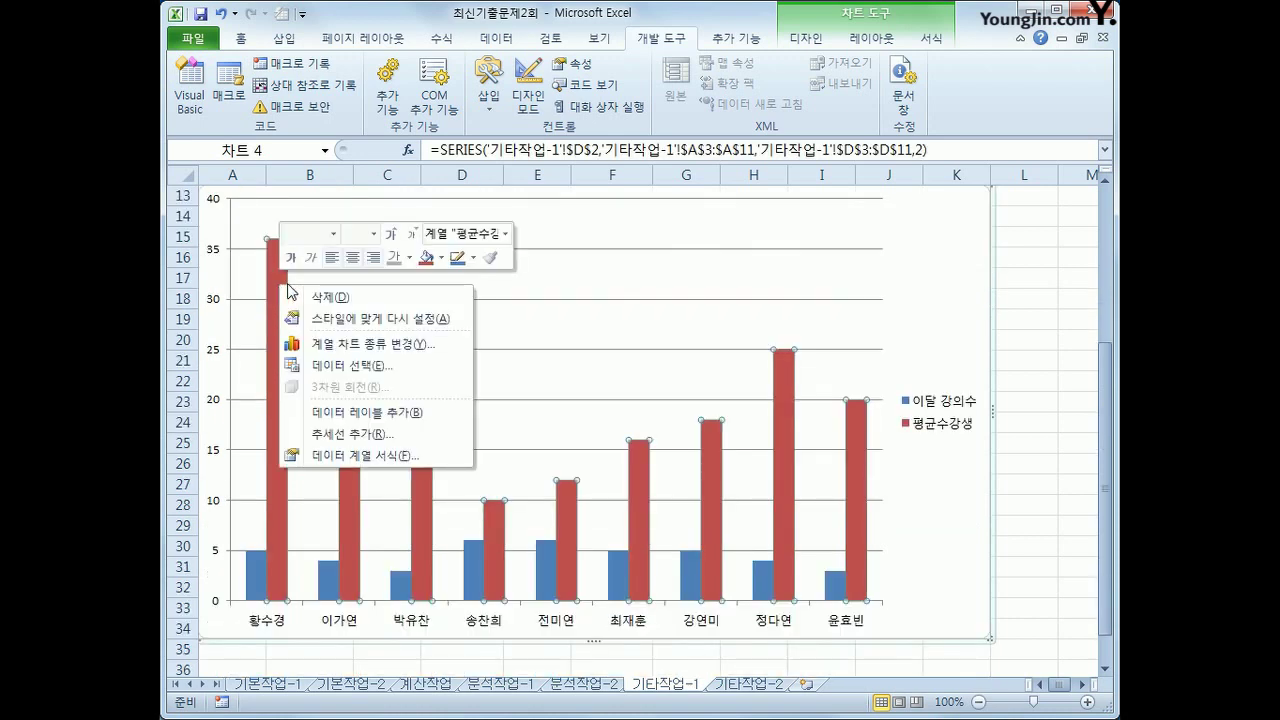
pyautogui.click(416, 345)
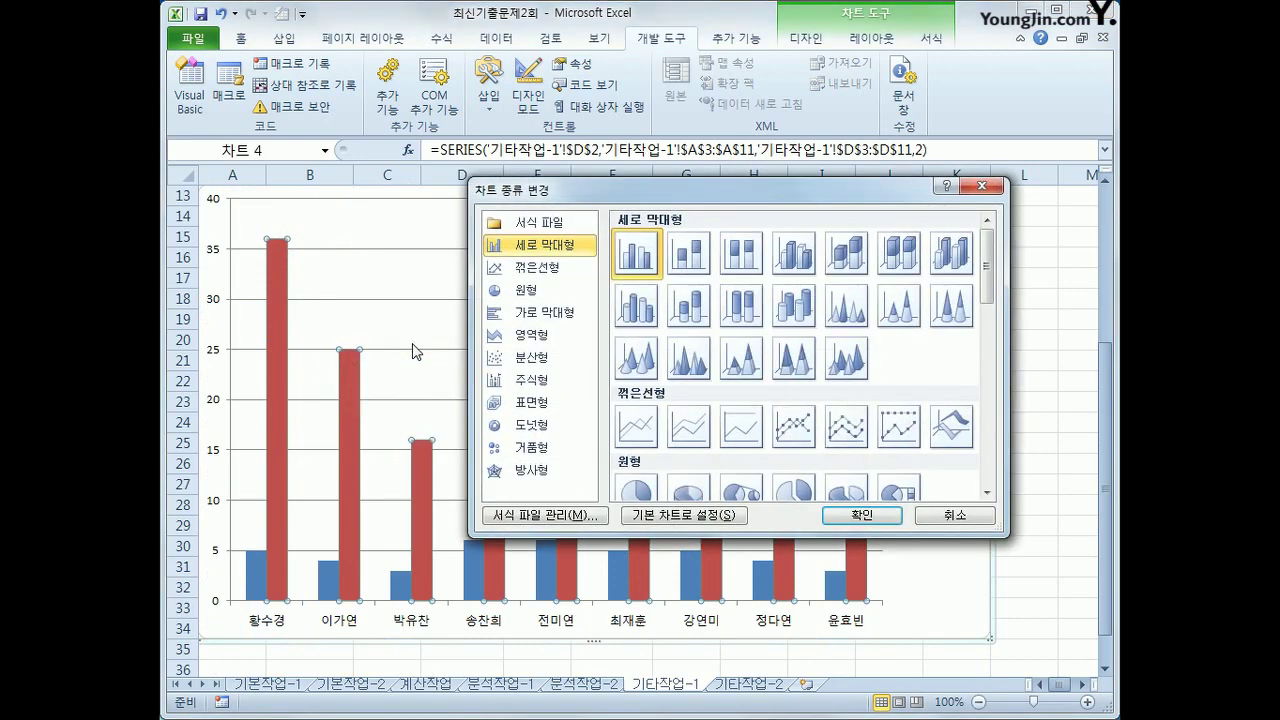
pyautogui.click(794, 427)
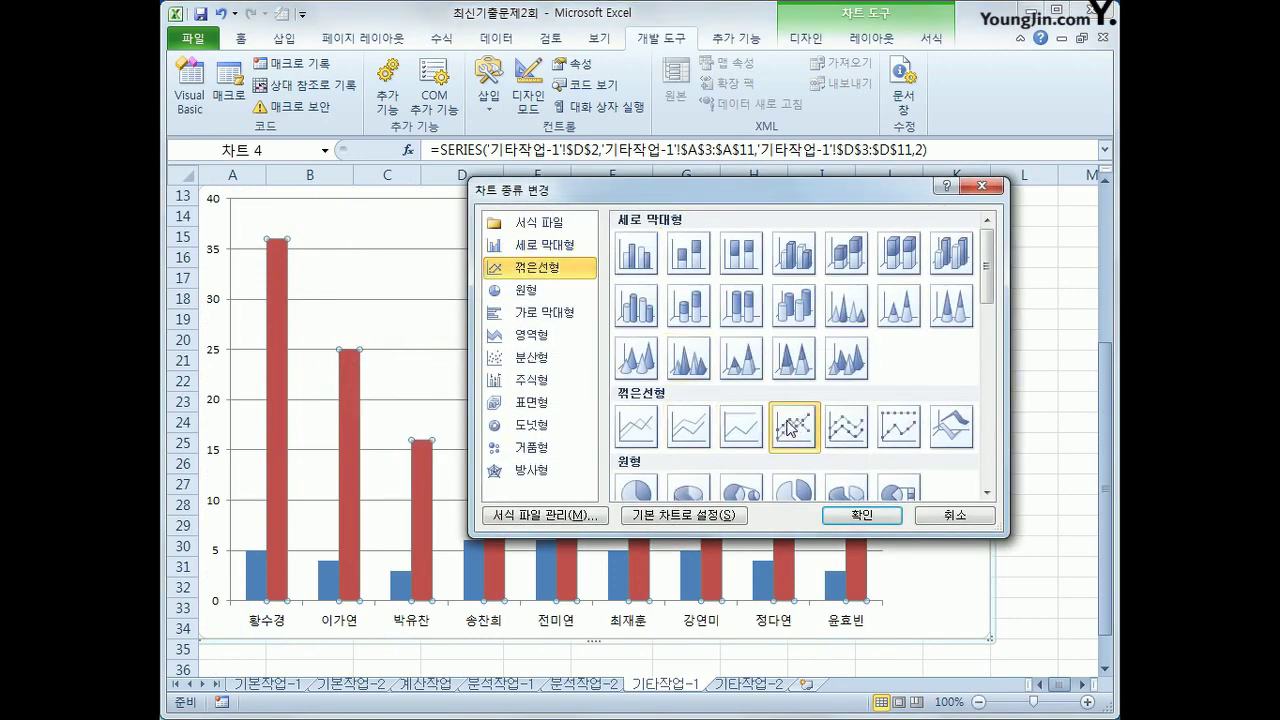
pyautogui.click(860, 516)
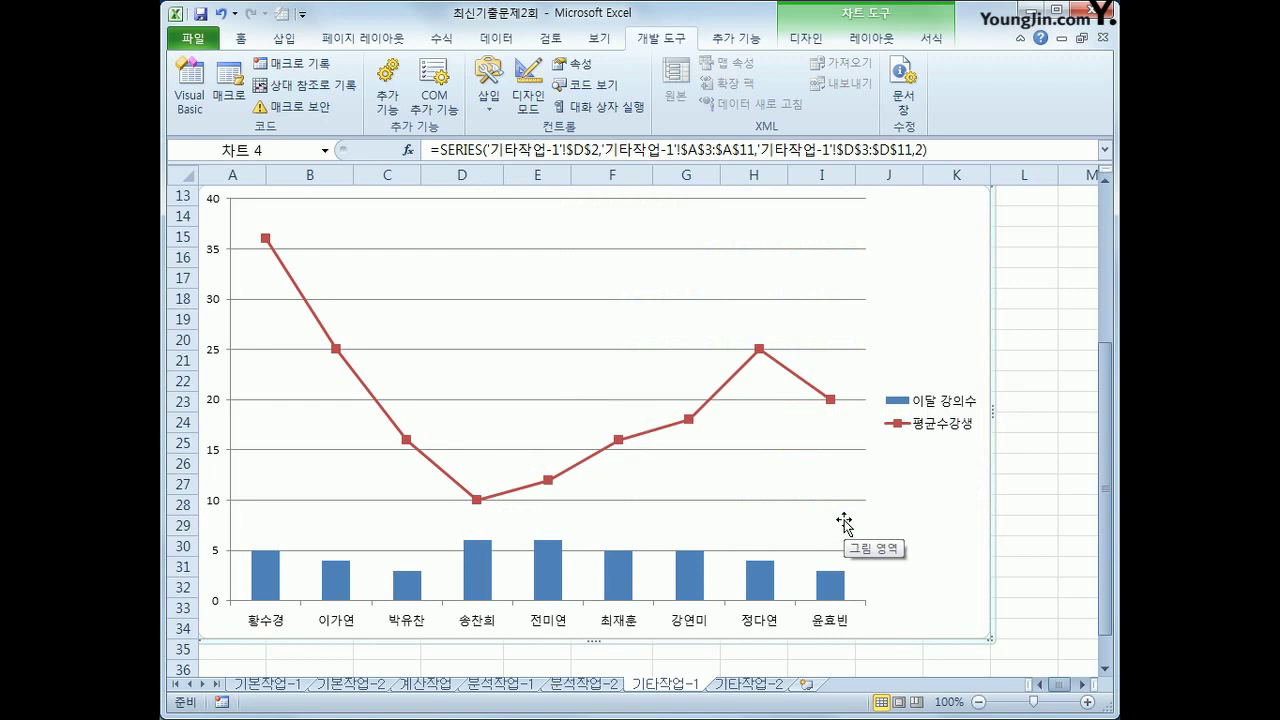
# Plot the 평균수강생 line series on the secondary axis (보조 축).
pyautogui.click(266, 240)
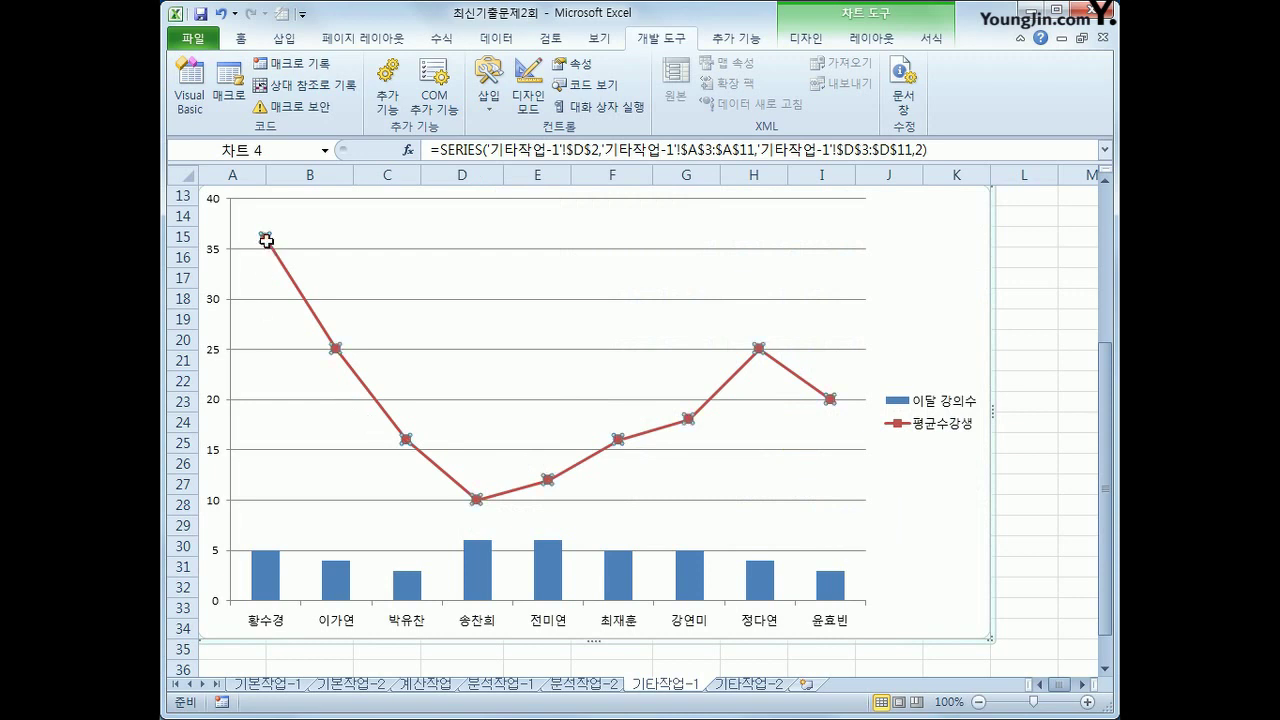
pyautogui.rightClick(266, 240)
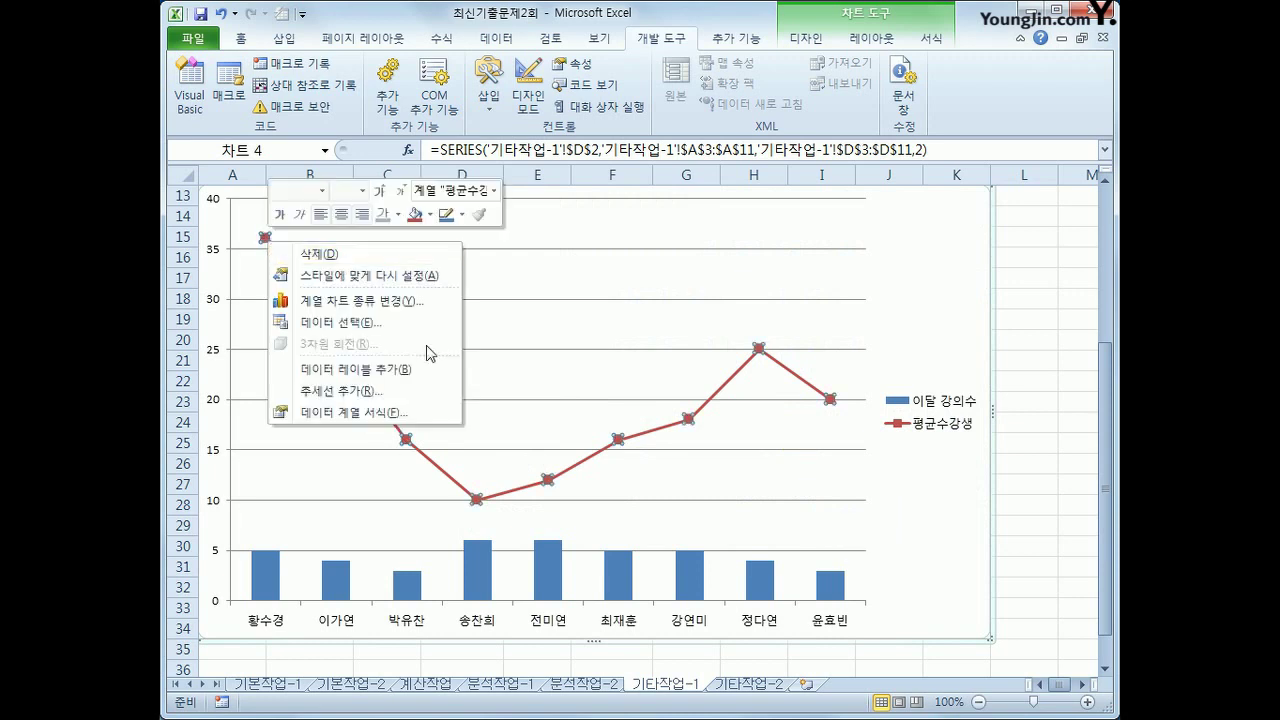
pyautogui.click(455, 413)
pyautogui.click(610, 220)
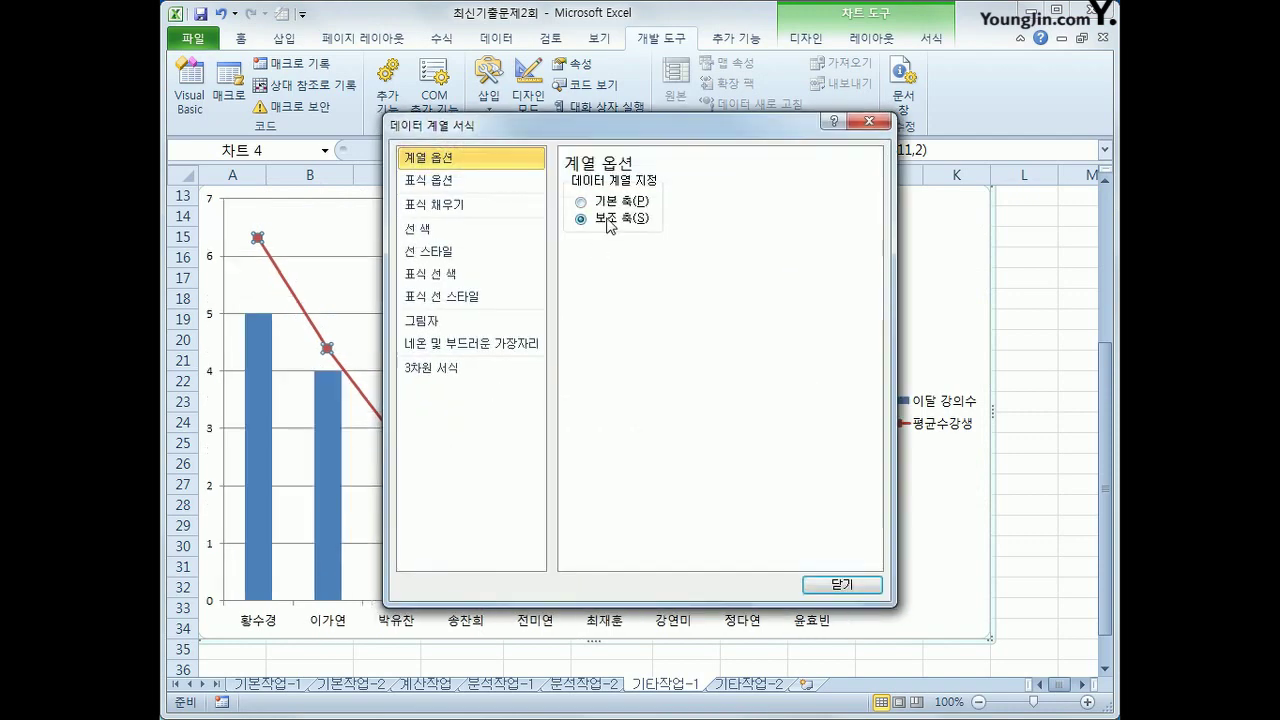
pyautogui.click(842, 585)
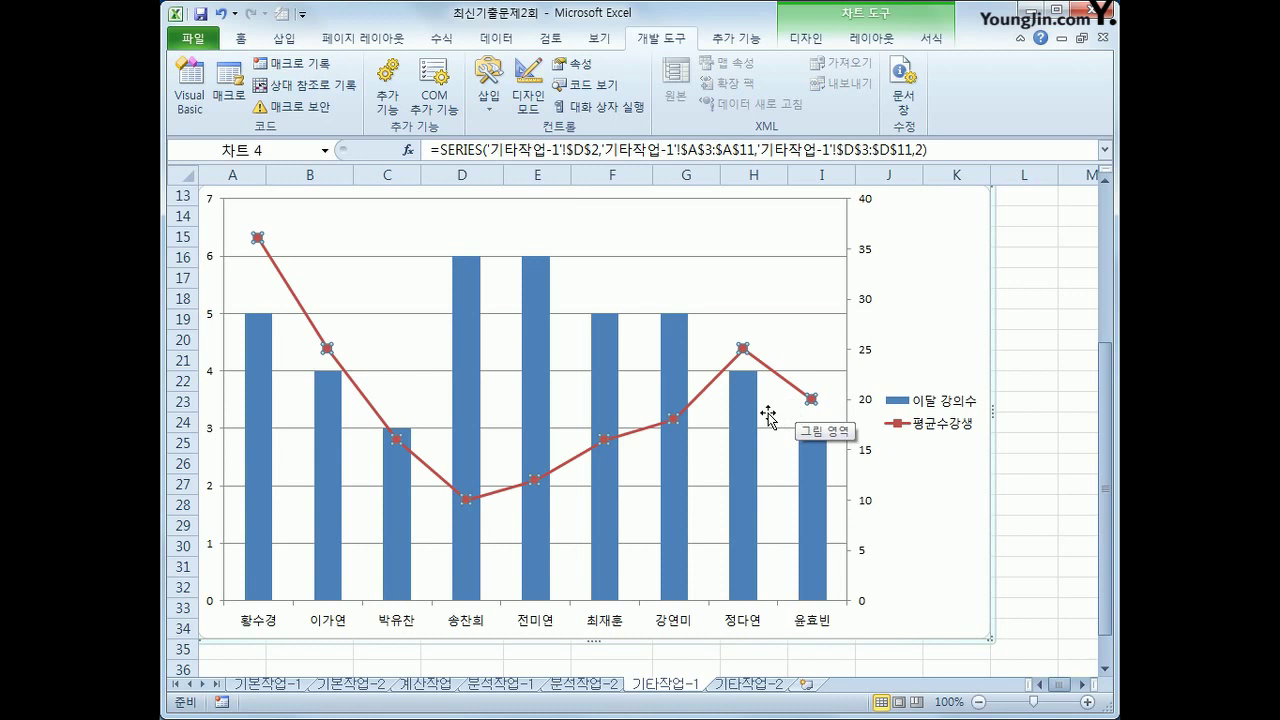
# Apply the tenth preset chart layout, adding a chart title and value labels on the 평균수강생 line.
pyautogui.click(819, 44)
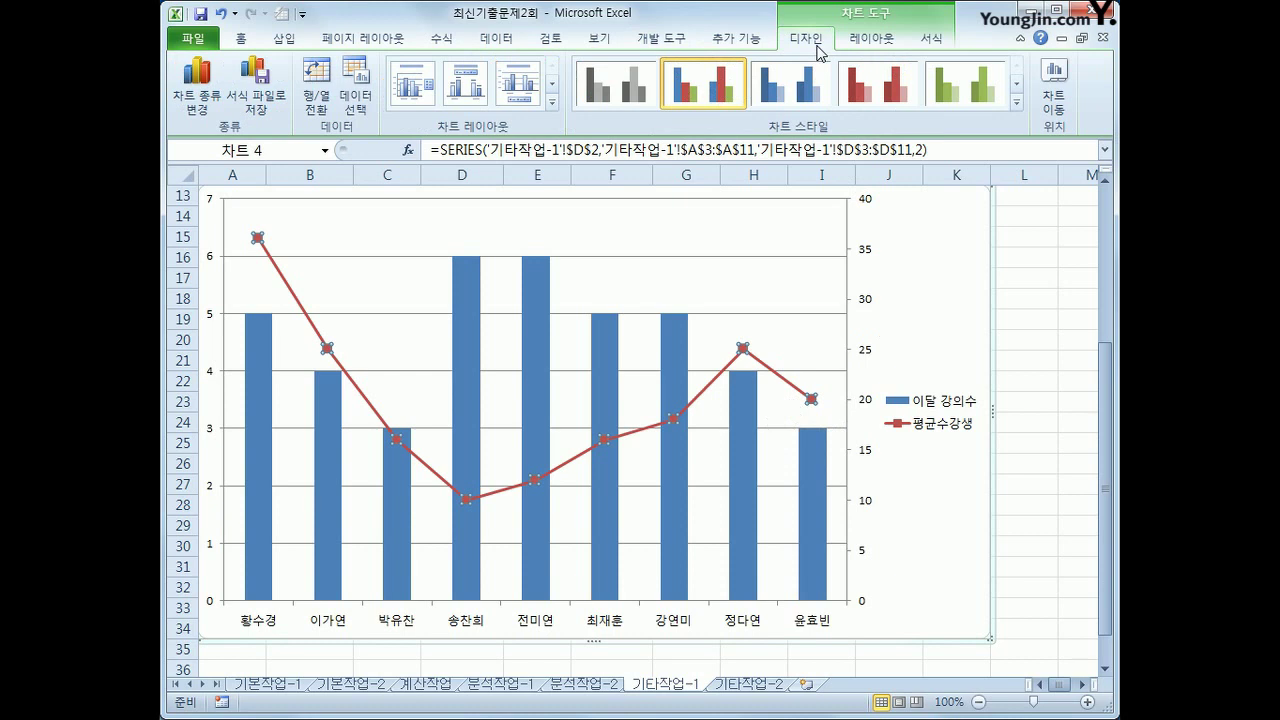
pyautogui.click(552, 101)
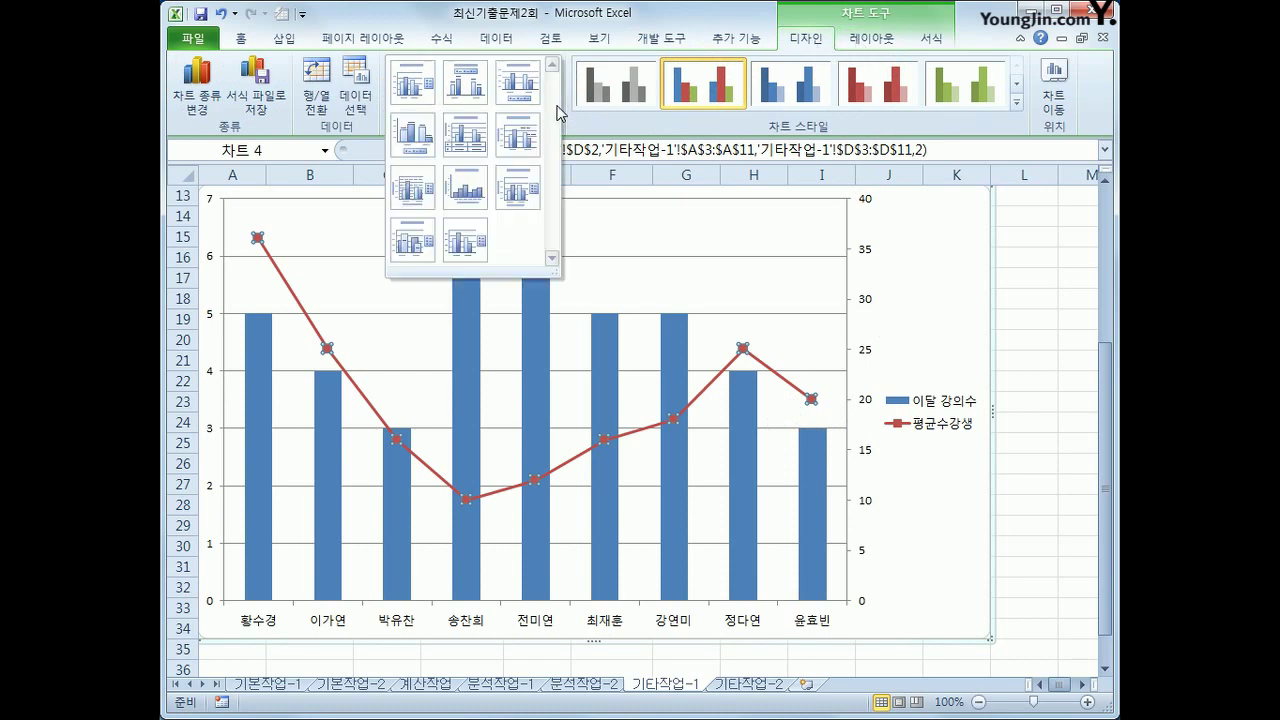
pyautogui.click(432, 248)
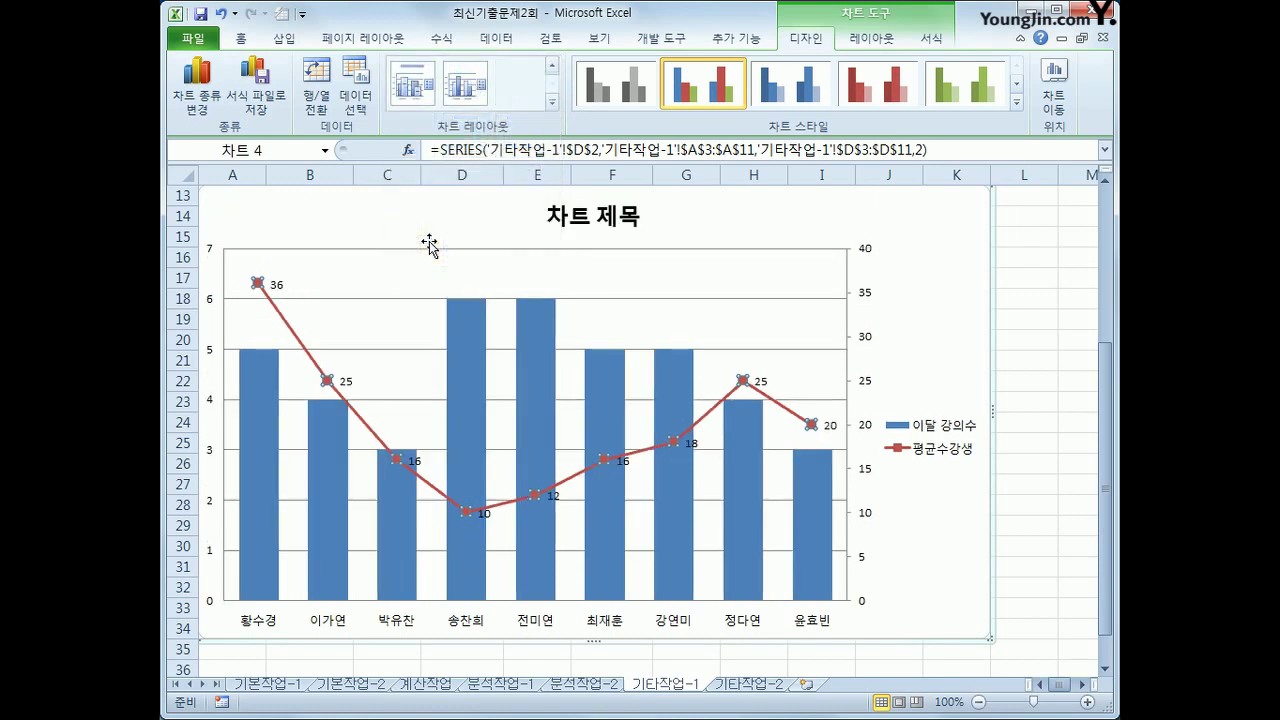